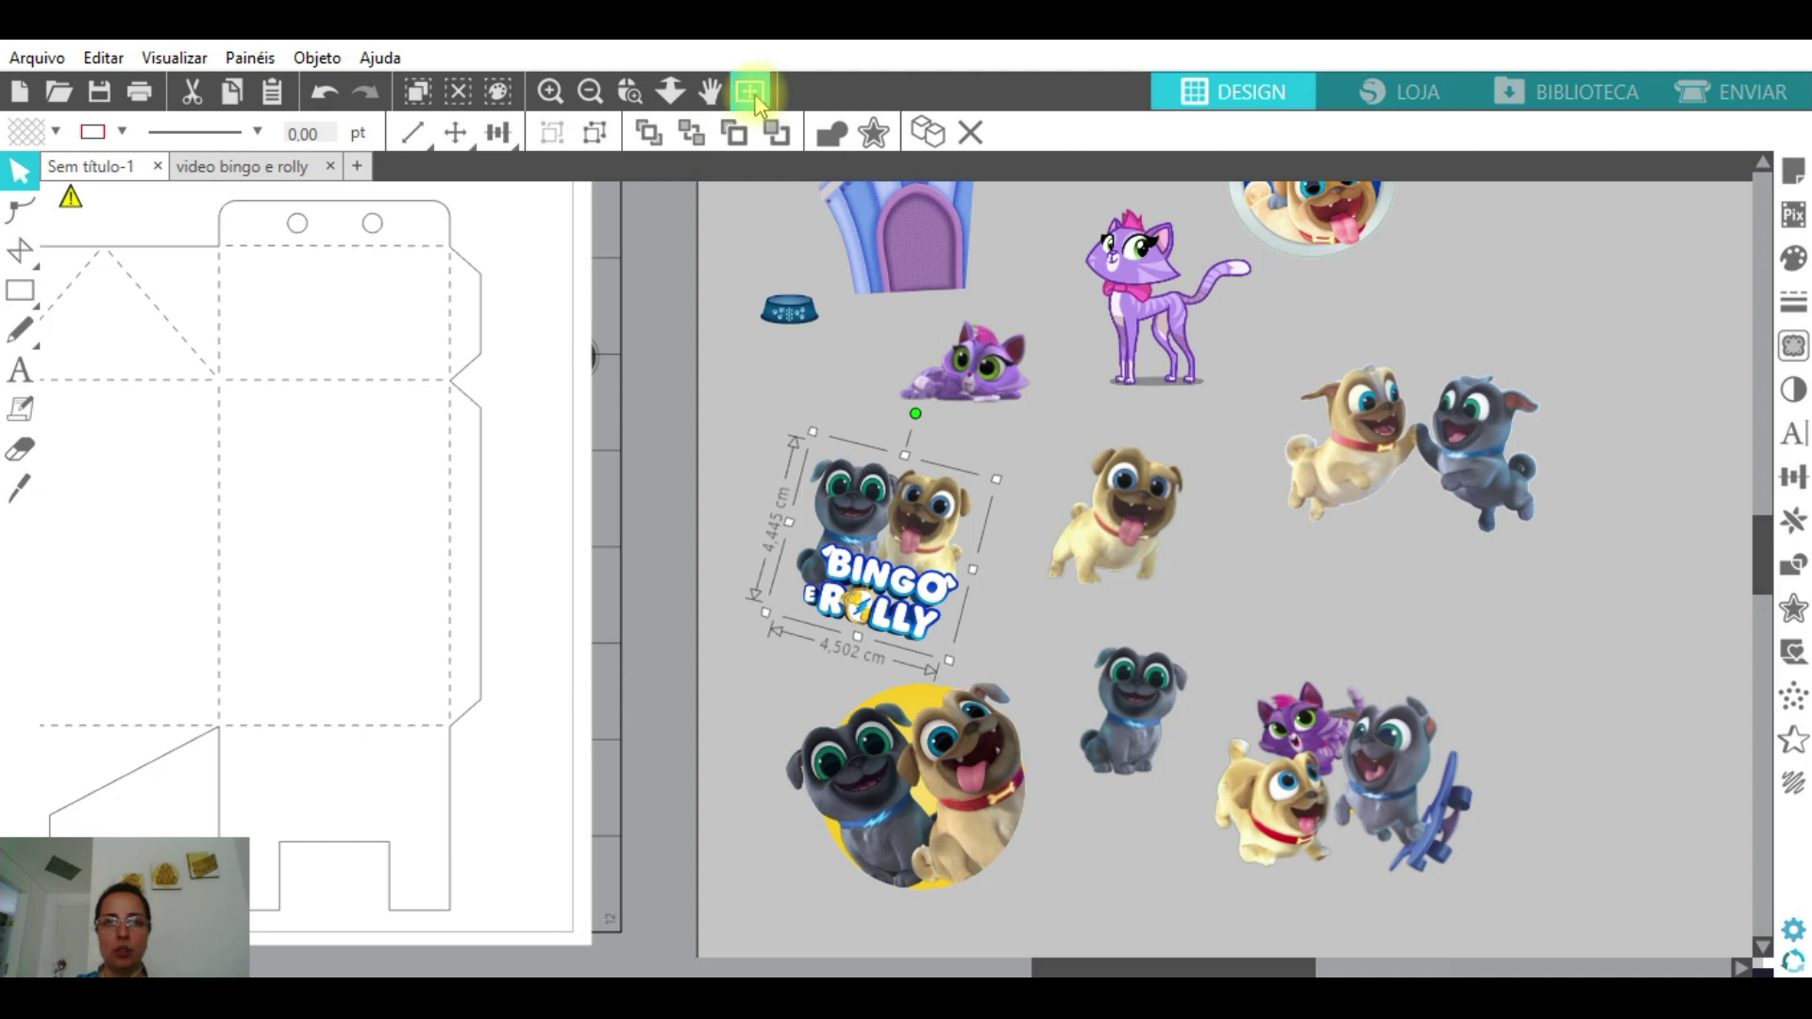
- Fit the box template page in view, switch to the web browser, and search Google Images for "kit digital puppy dog pals"
{"action": "left_click", "coordinate": [752, 97]}
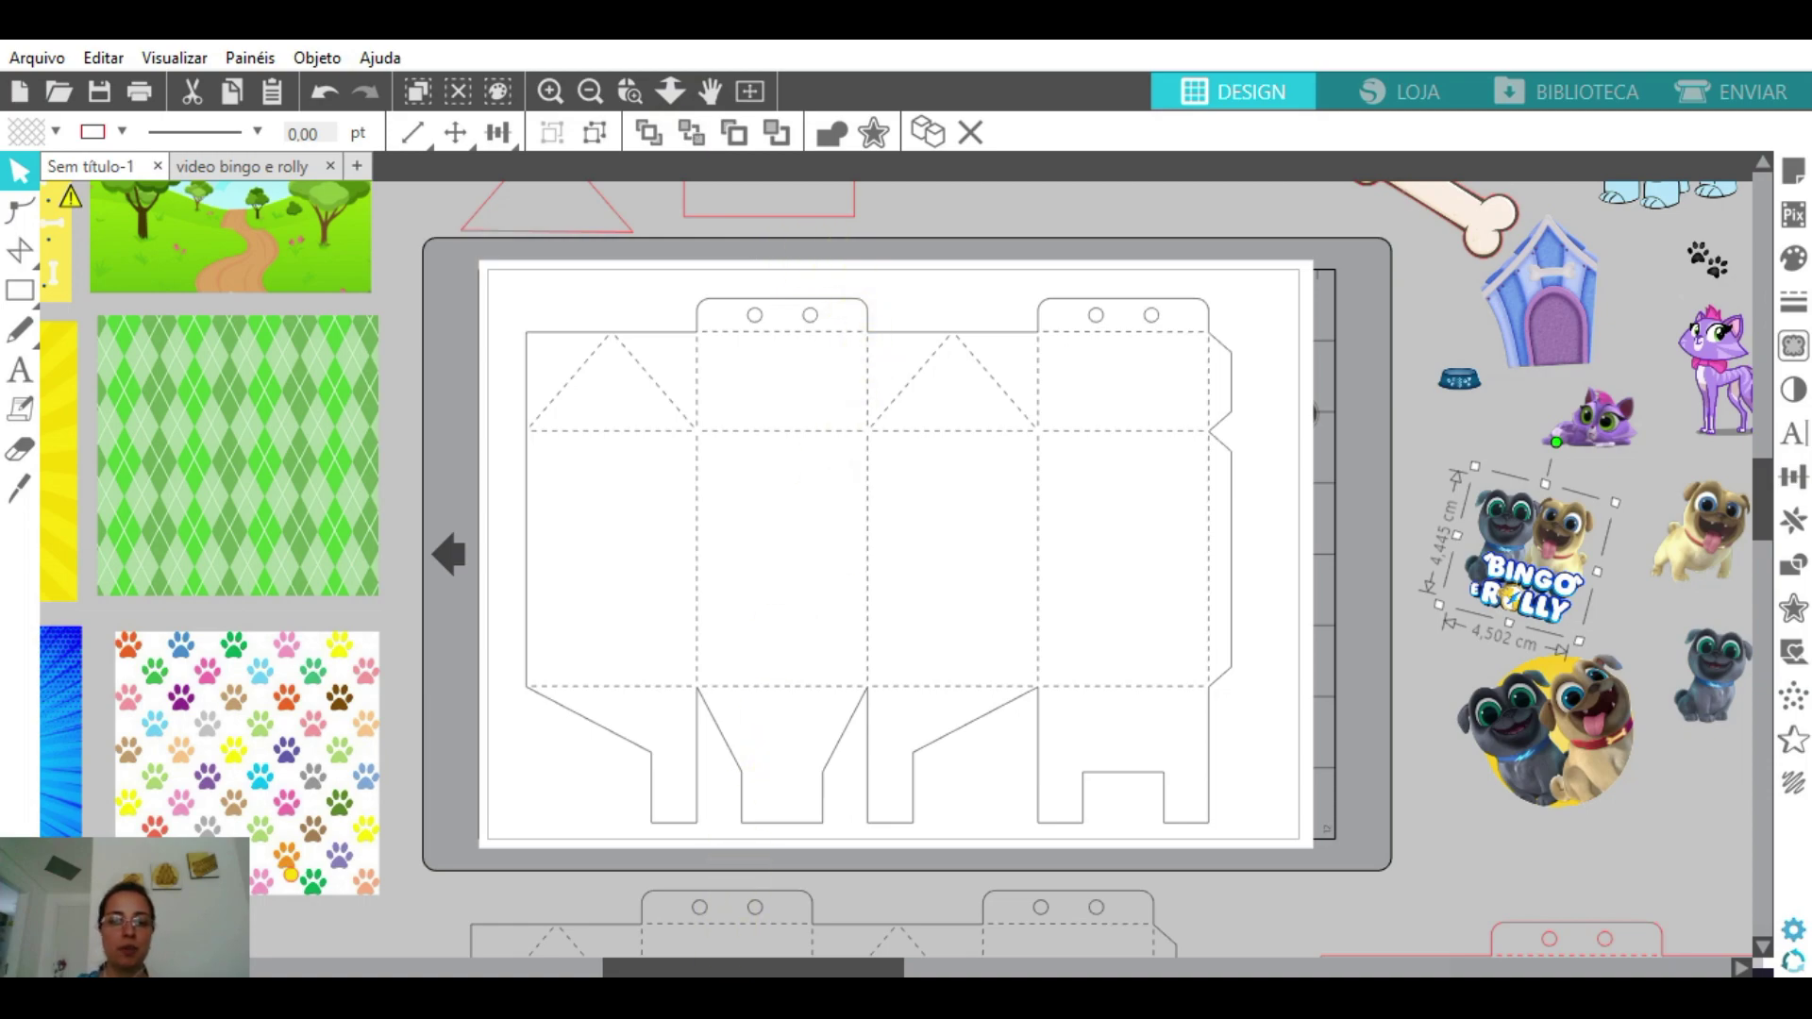
{"action": "left_click", "coordinate": [745, 974]}
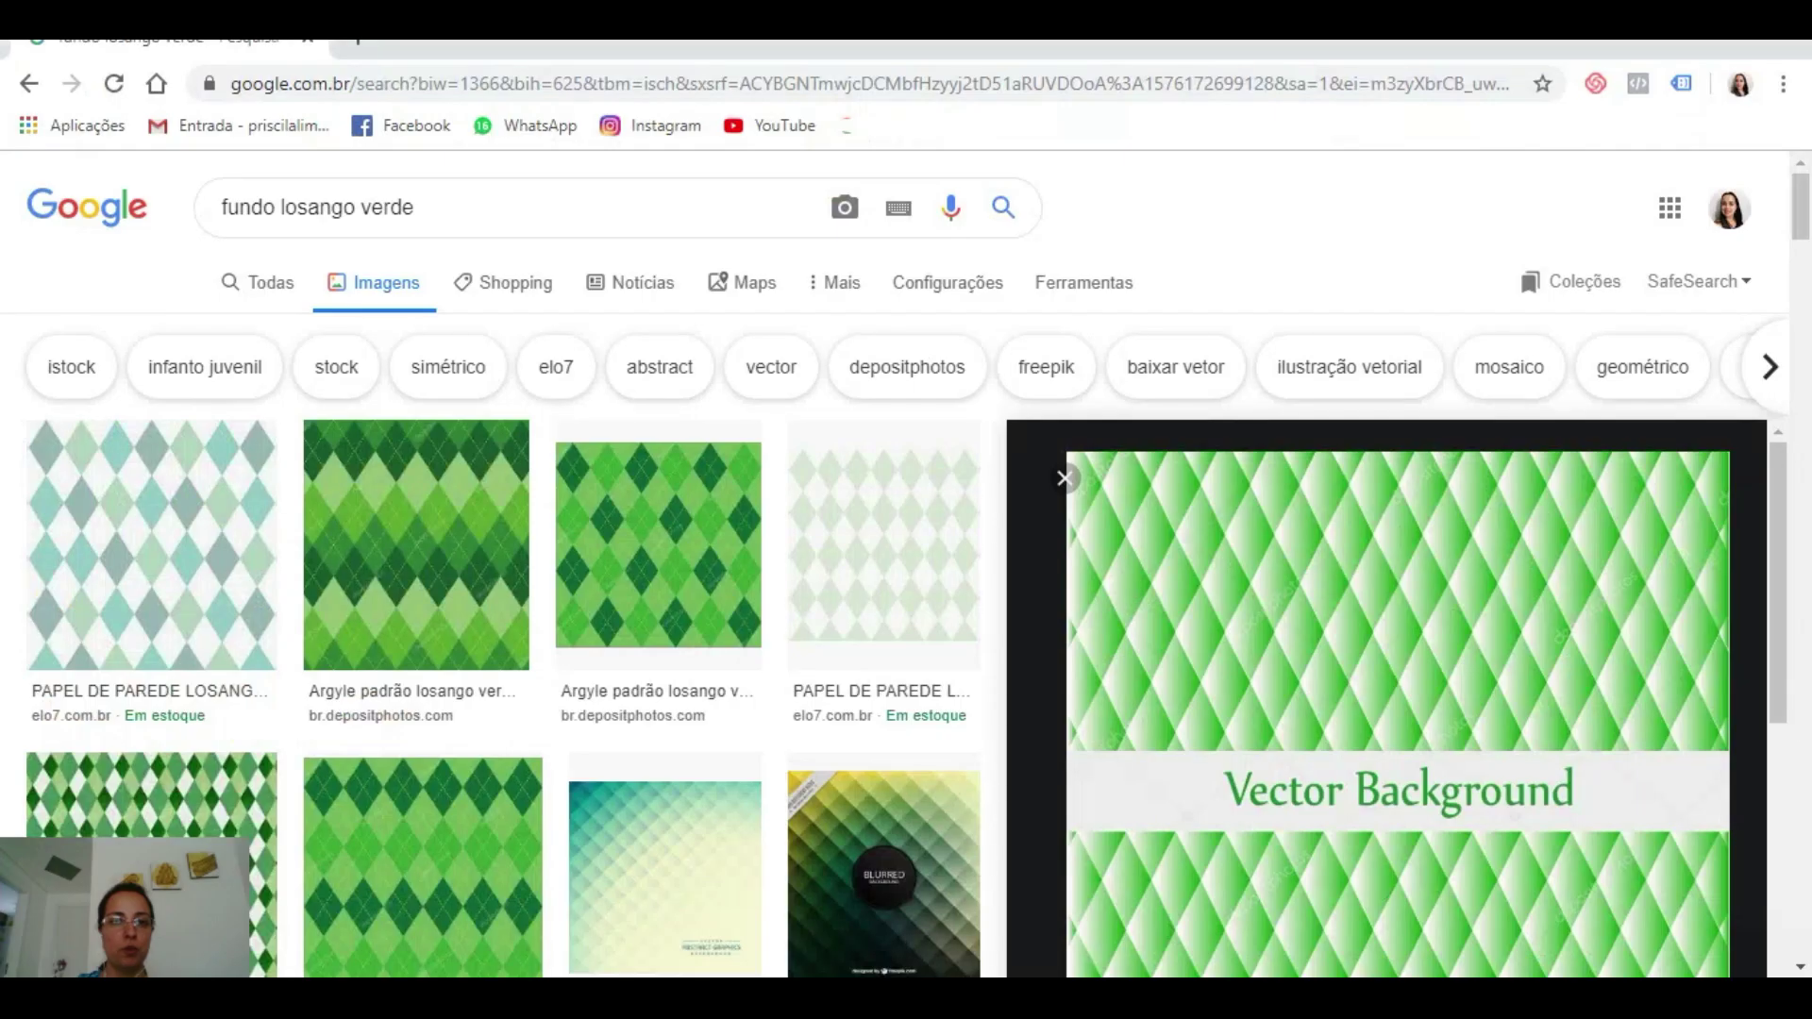
{"action": "triple_click", "coordinate": [437, 205]}
{"action": "type", "text": "kit "}
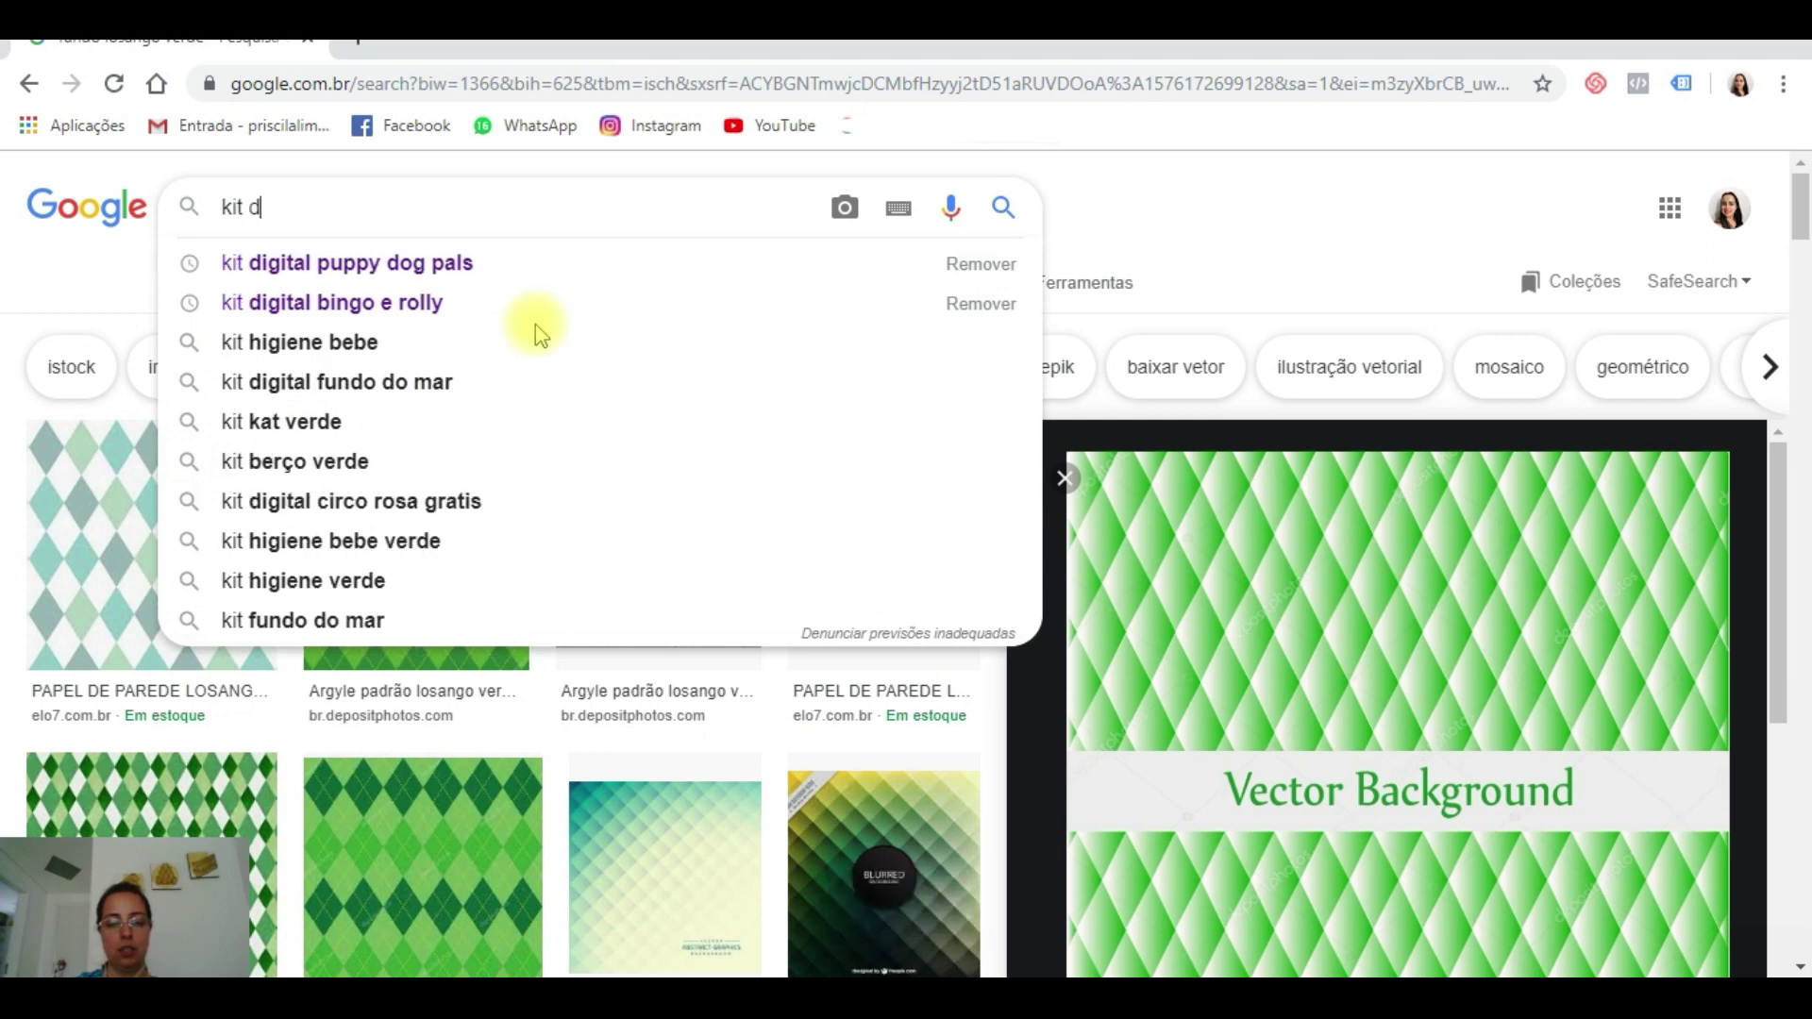
{"action": "type", "text": "digital"}
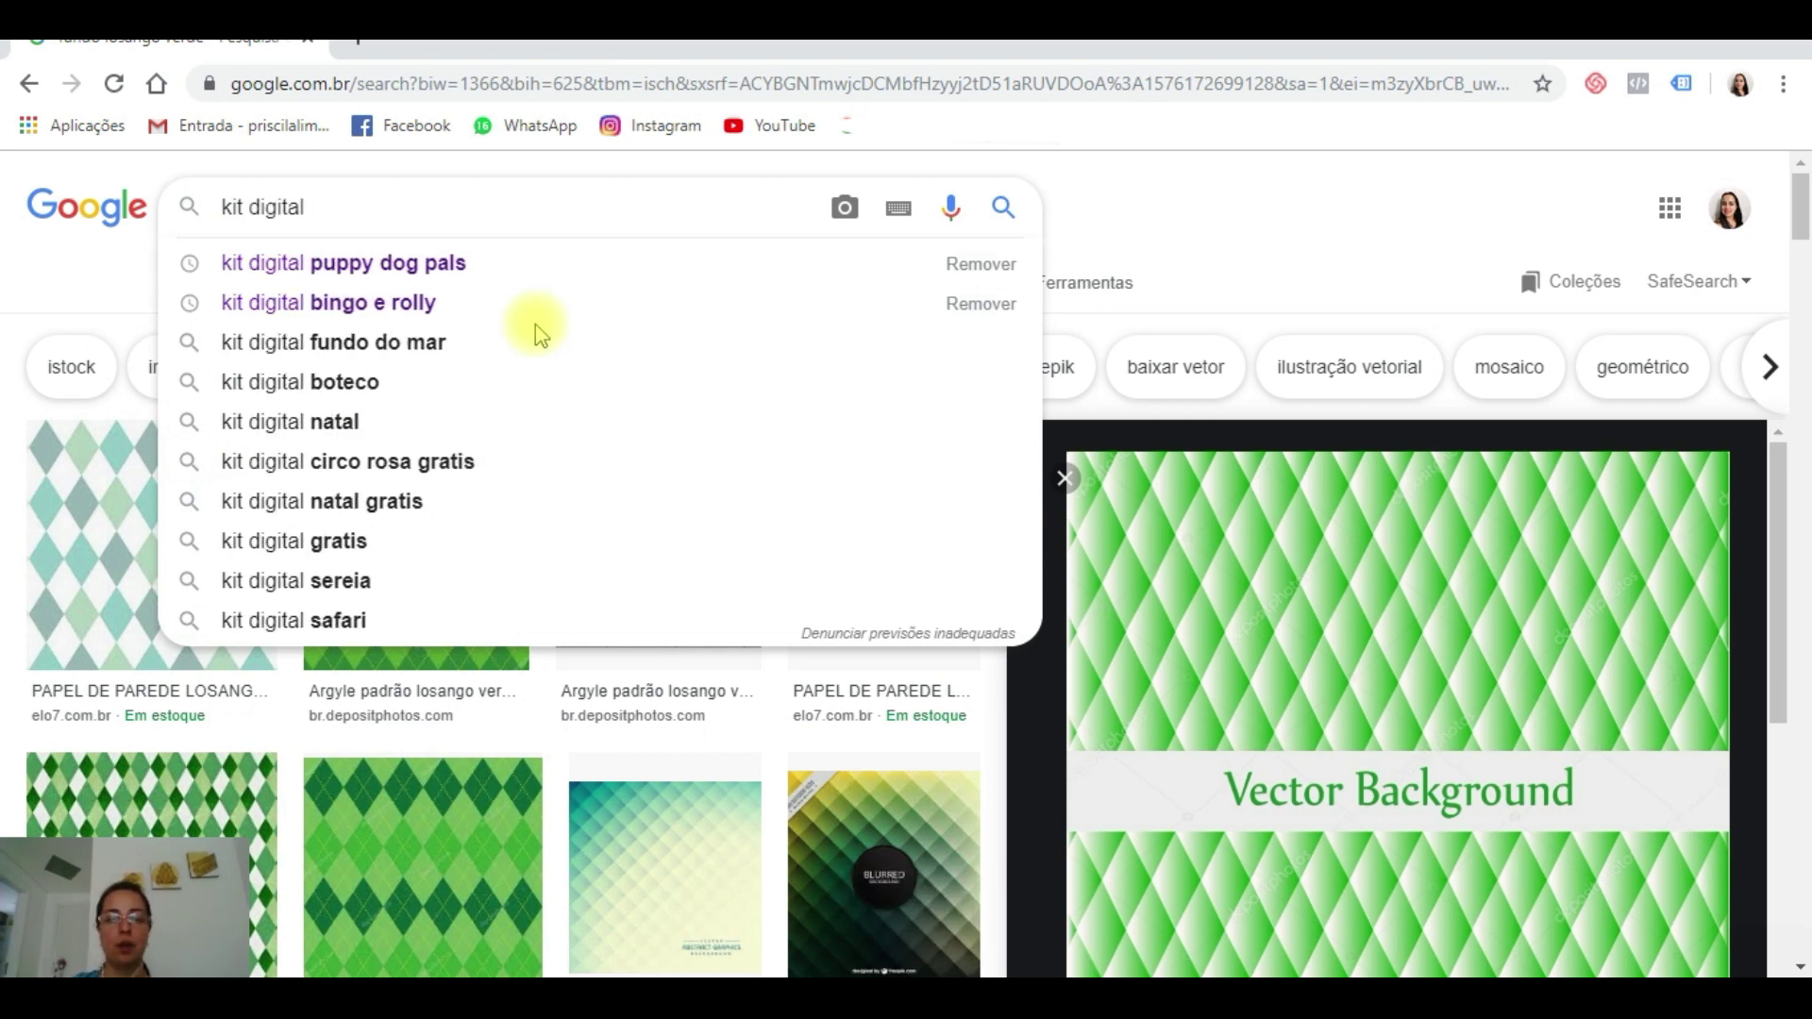
{"action": "key", "text": "Down"}
{"action": "key", "text": "Return"}
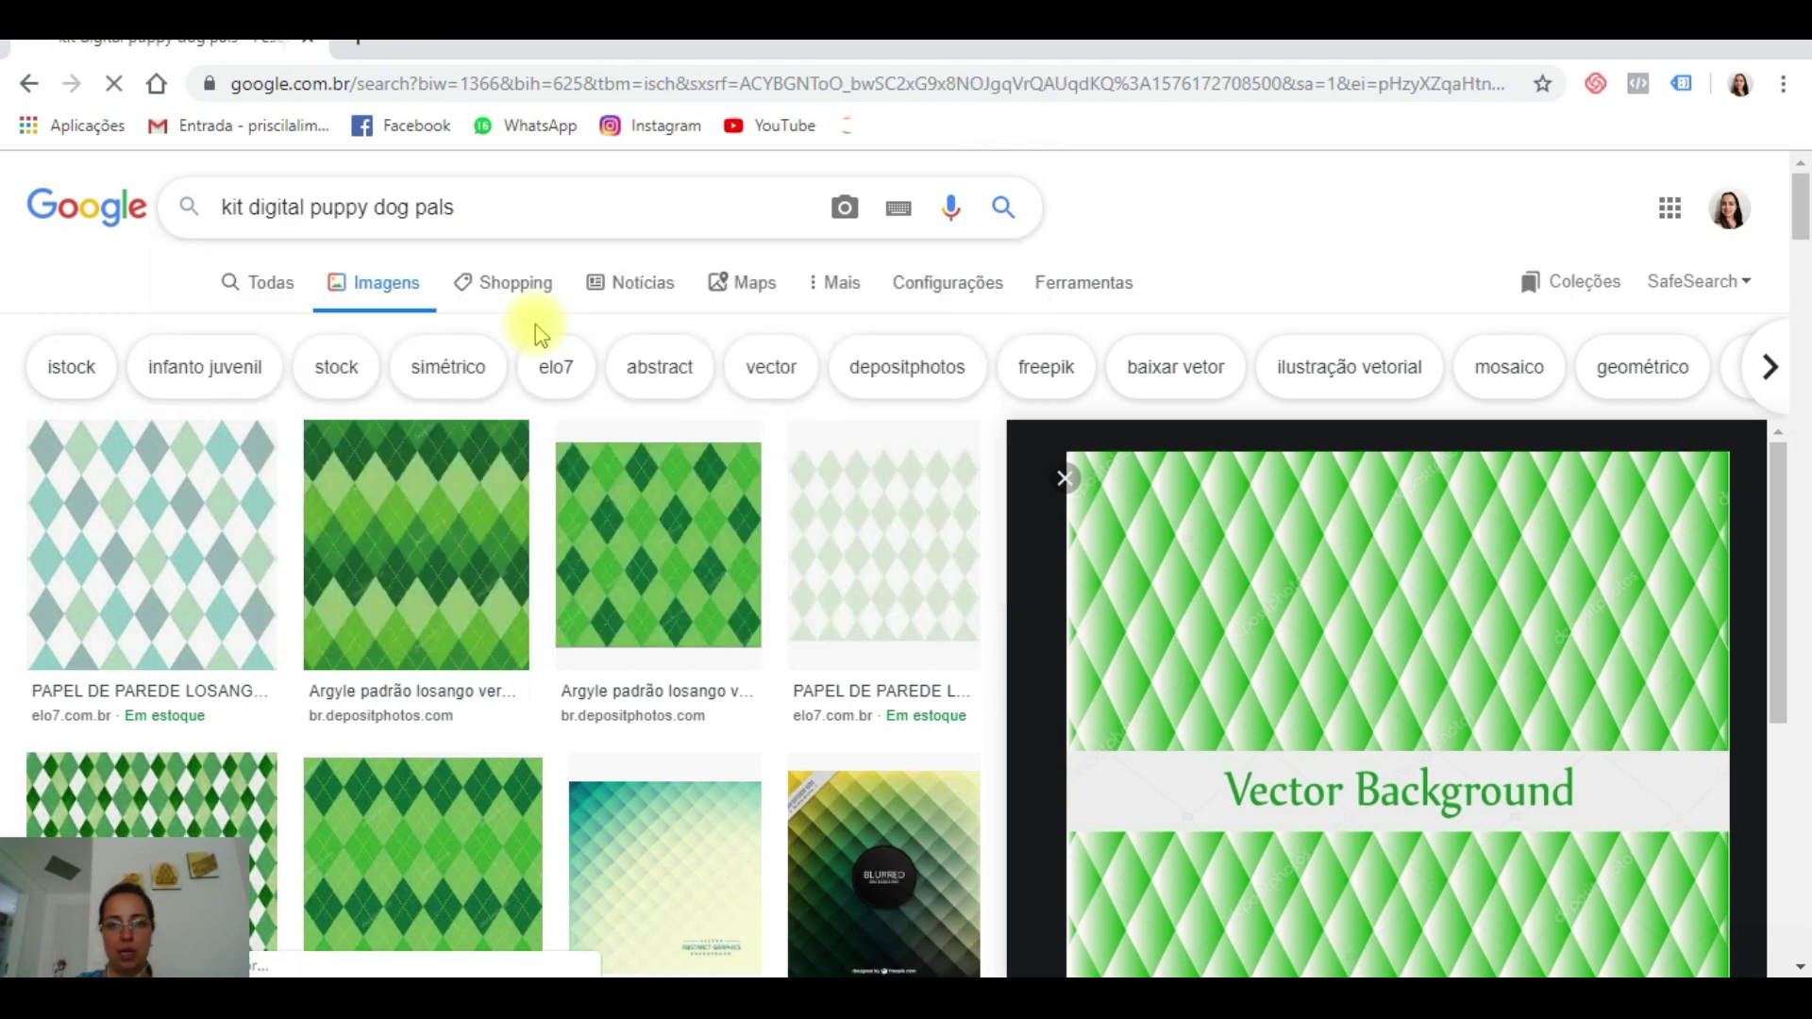
- Preview the Puppy Dog Pals digital paper collection from Pinterest among the image results
{"action": "scroll", "coordinate": [505, 651], "scroll_direction": "down", "scroll_amount": 1}
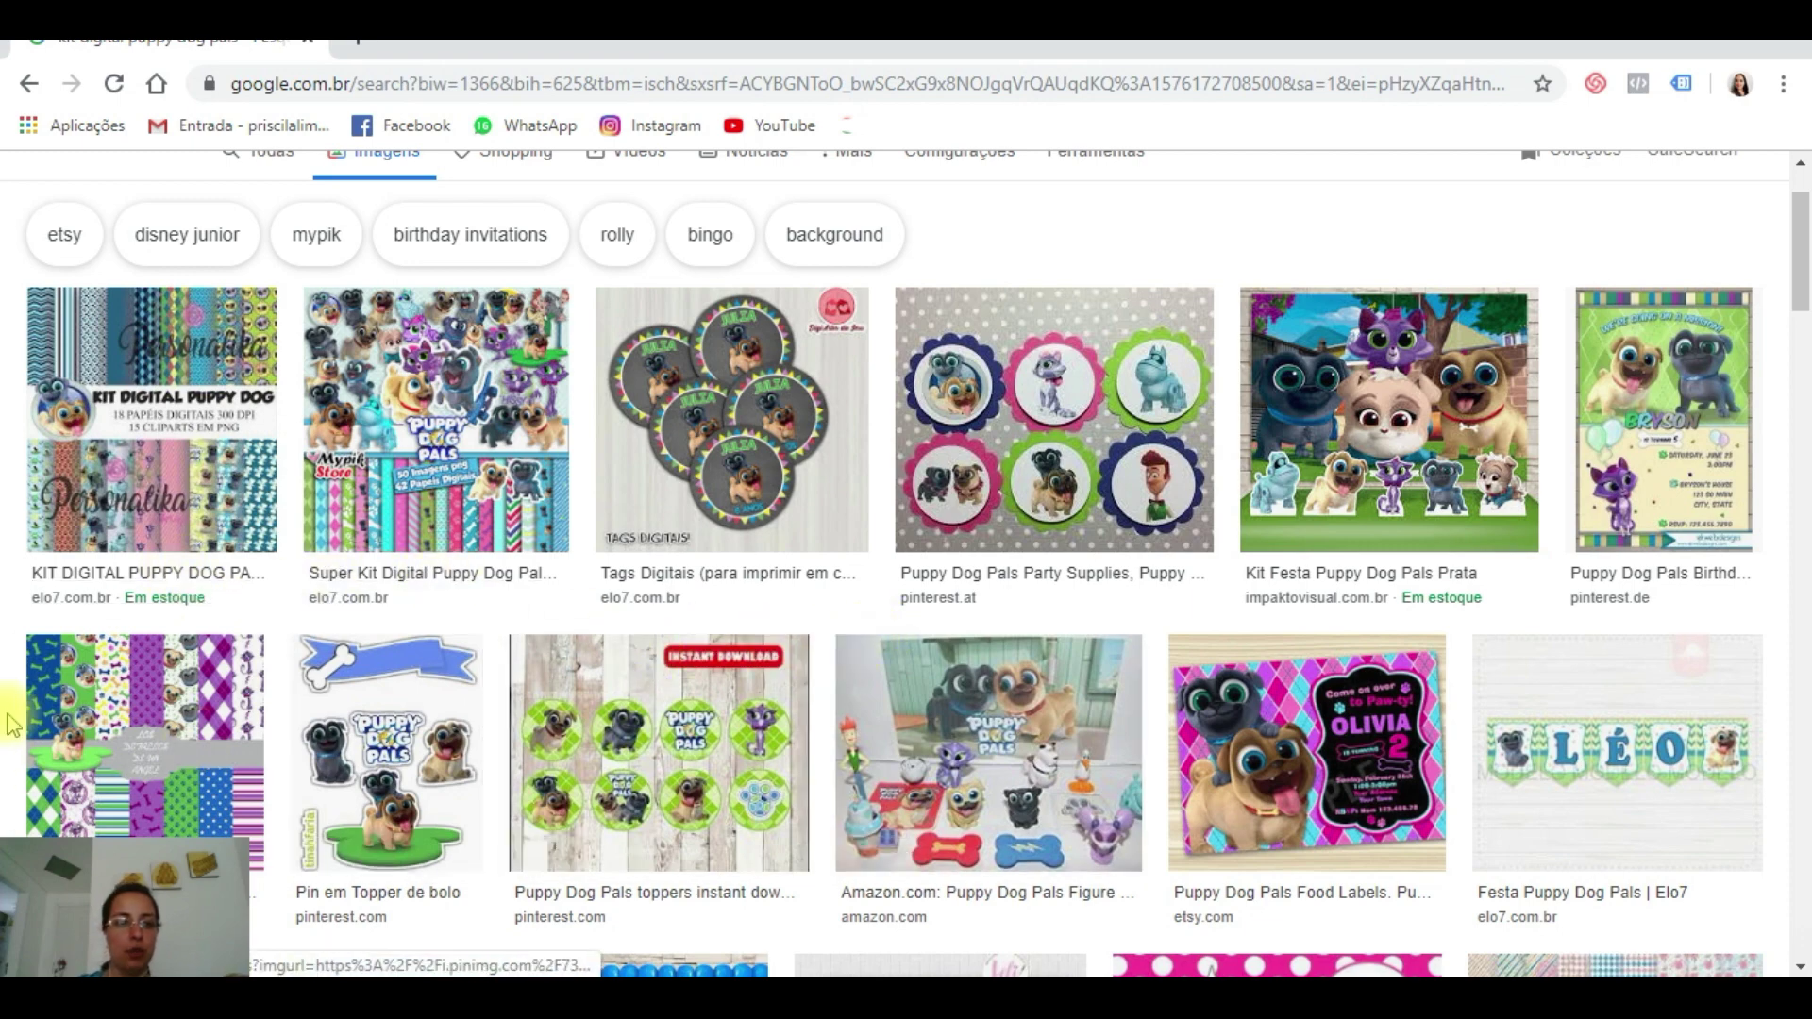
{"action": "left_click", "coordinate": [142, 746]}
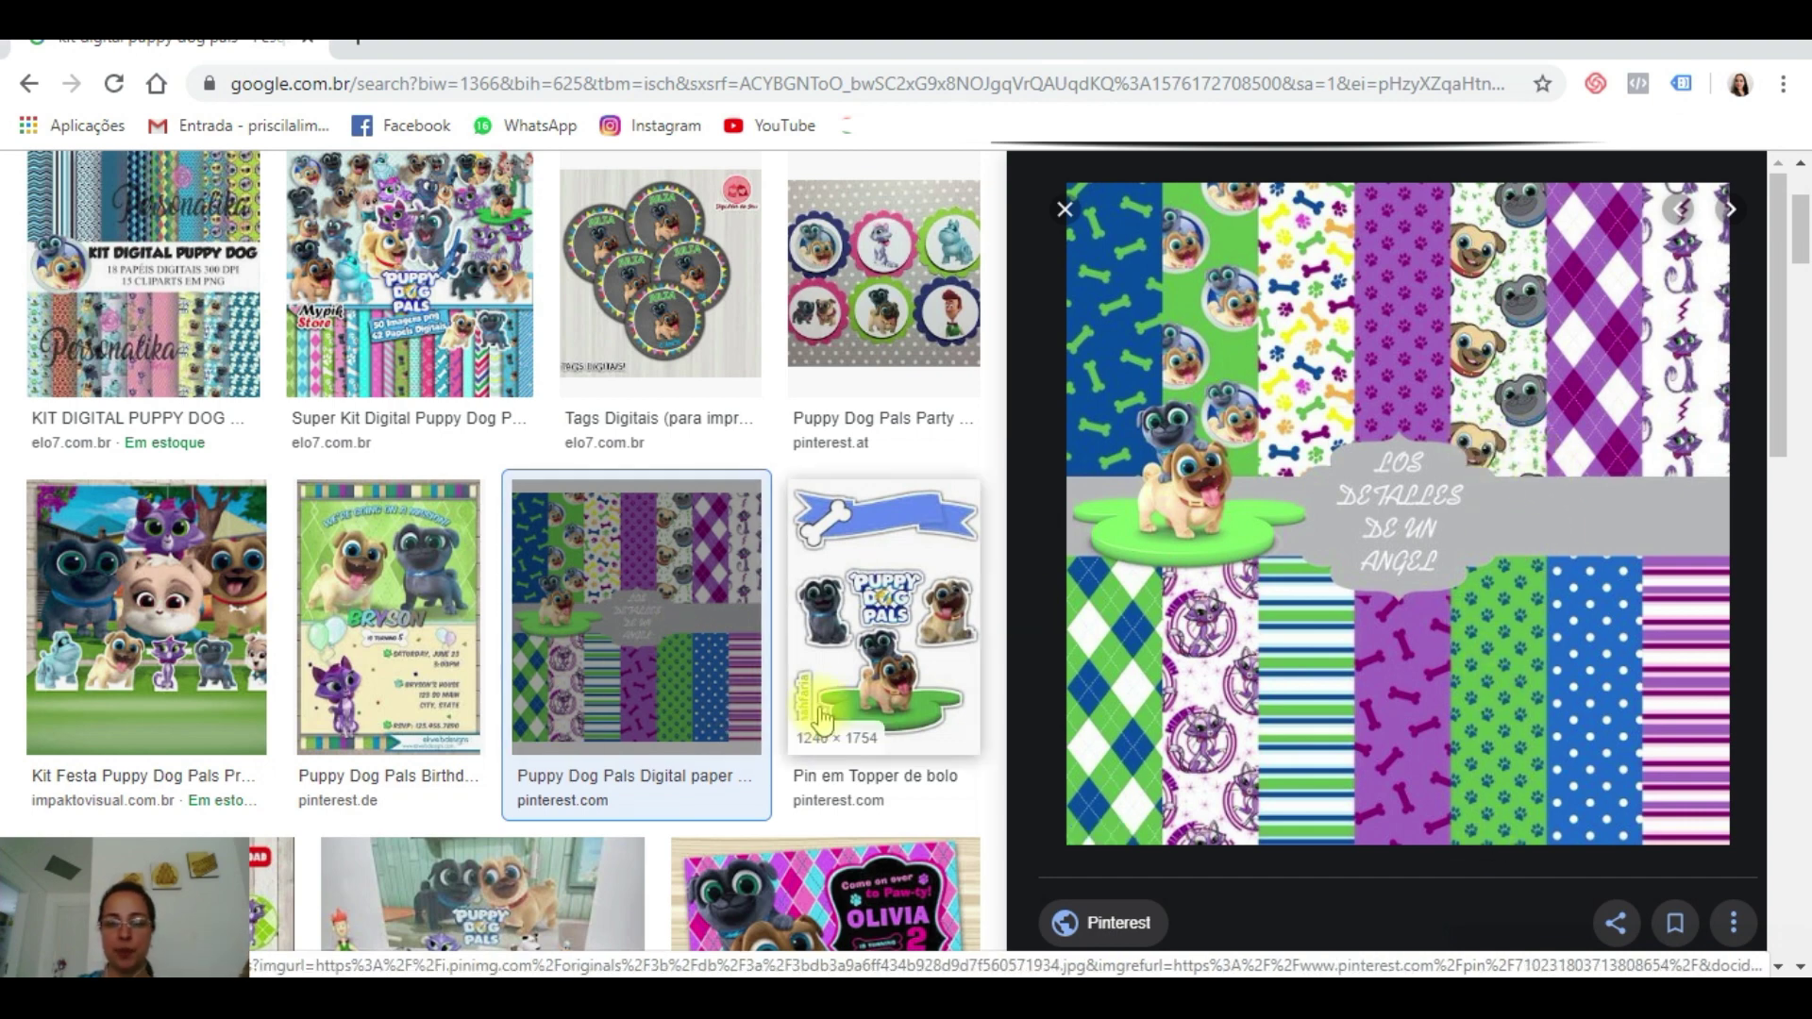
{"action": "scroll", "coordinate": [831, 661], "scroll_direction": "up", "scroll_amount": 3}
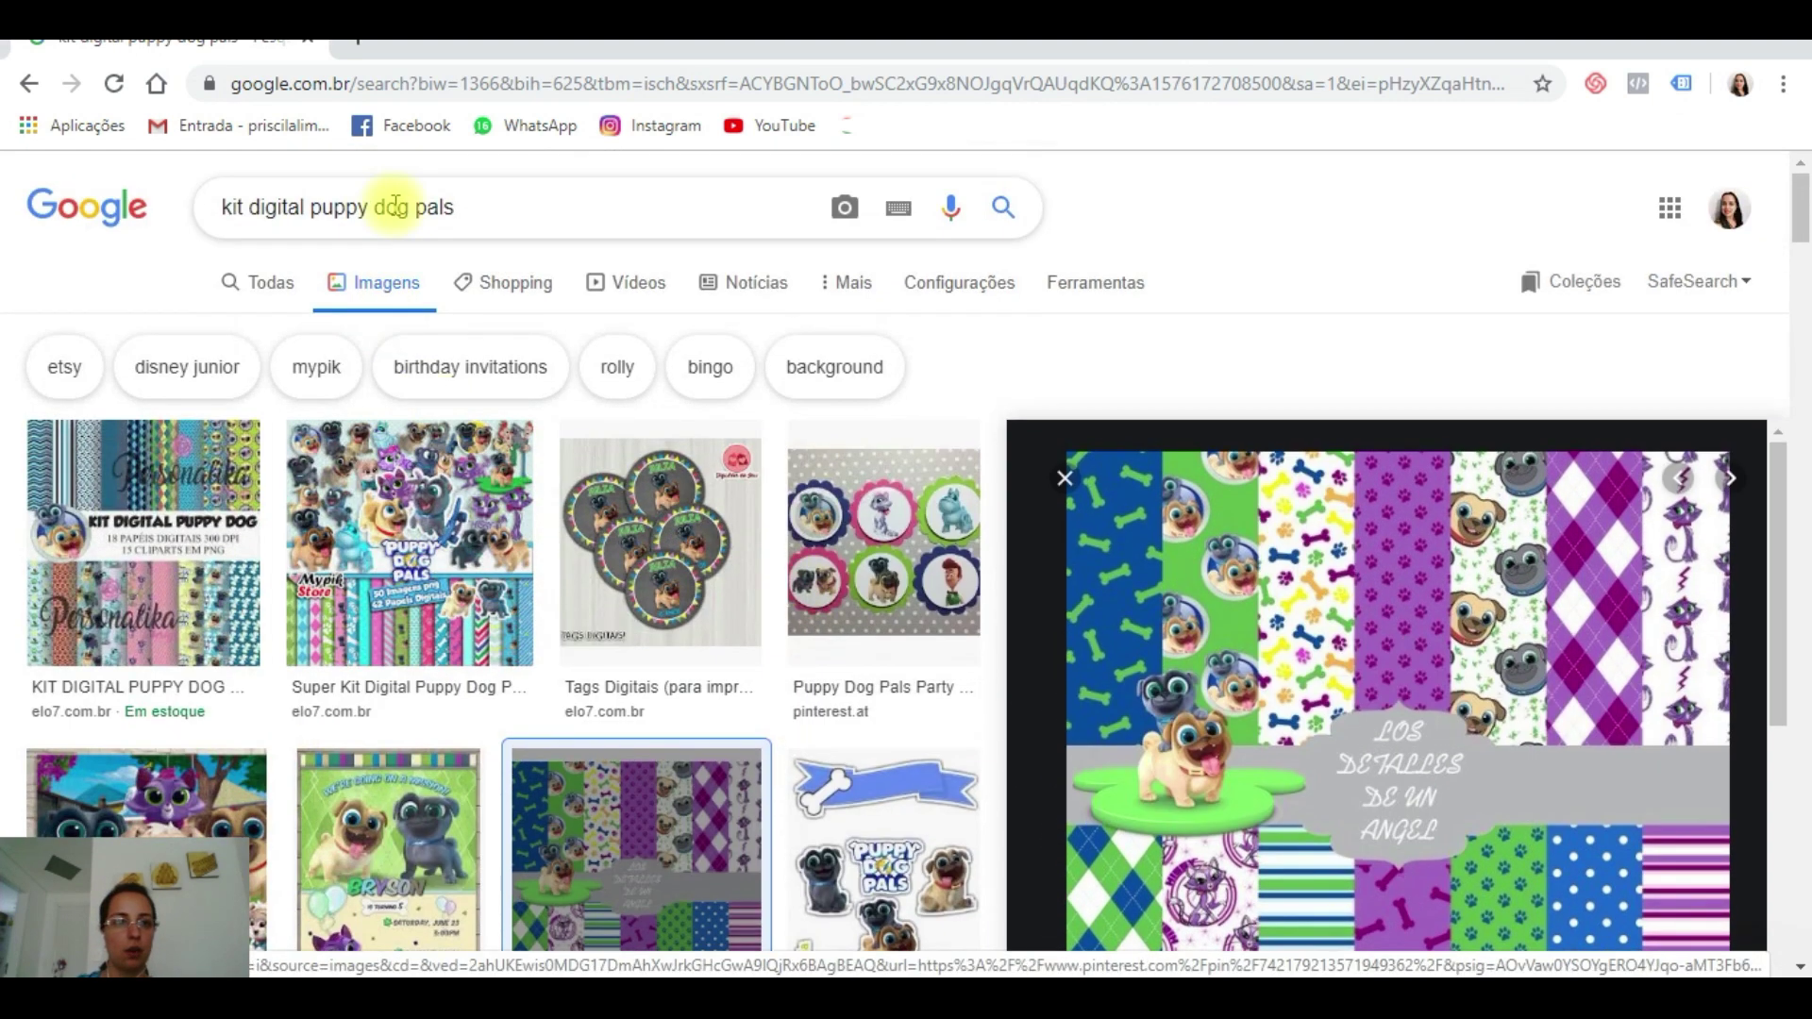
- Search the images for "fundo losango verde"
{"action": "left_click_drag", "start_coordinate": [457, 207], "coordinate": [189, 295]}
{"action": "type", "text": "fu"}
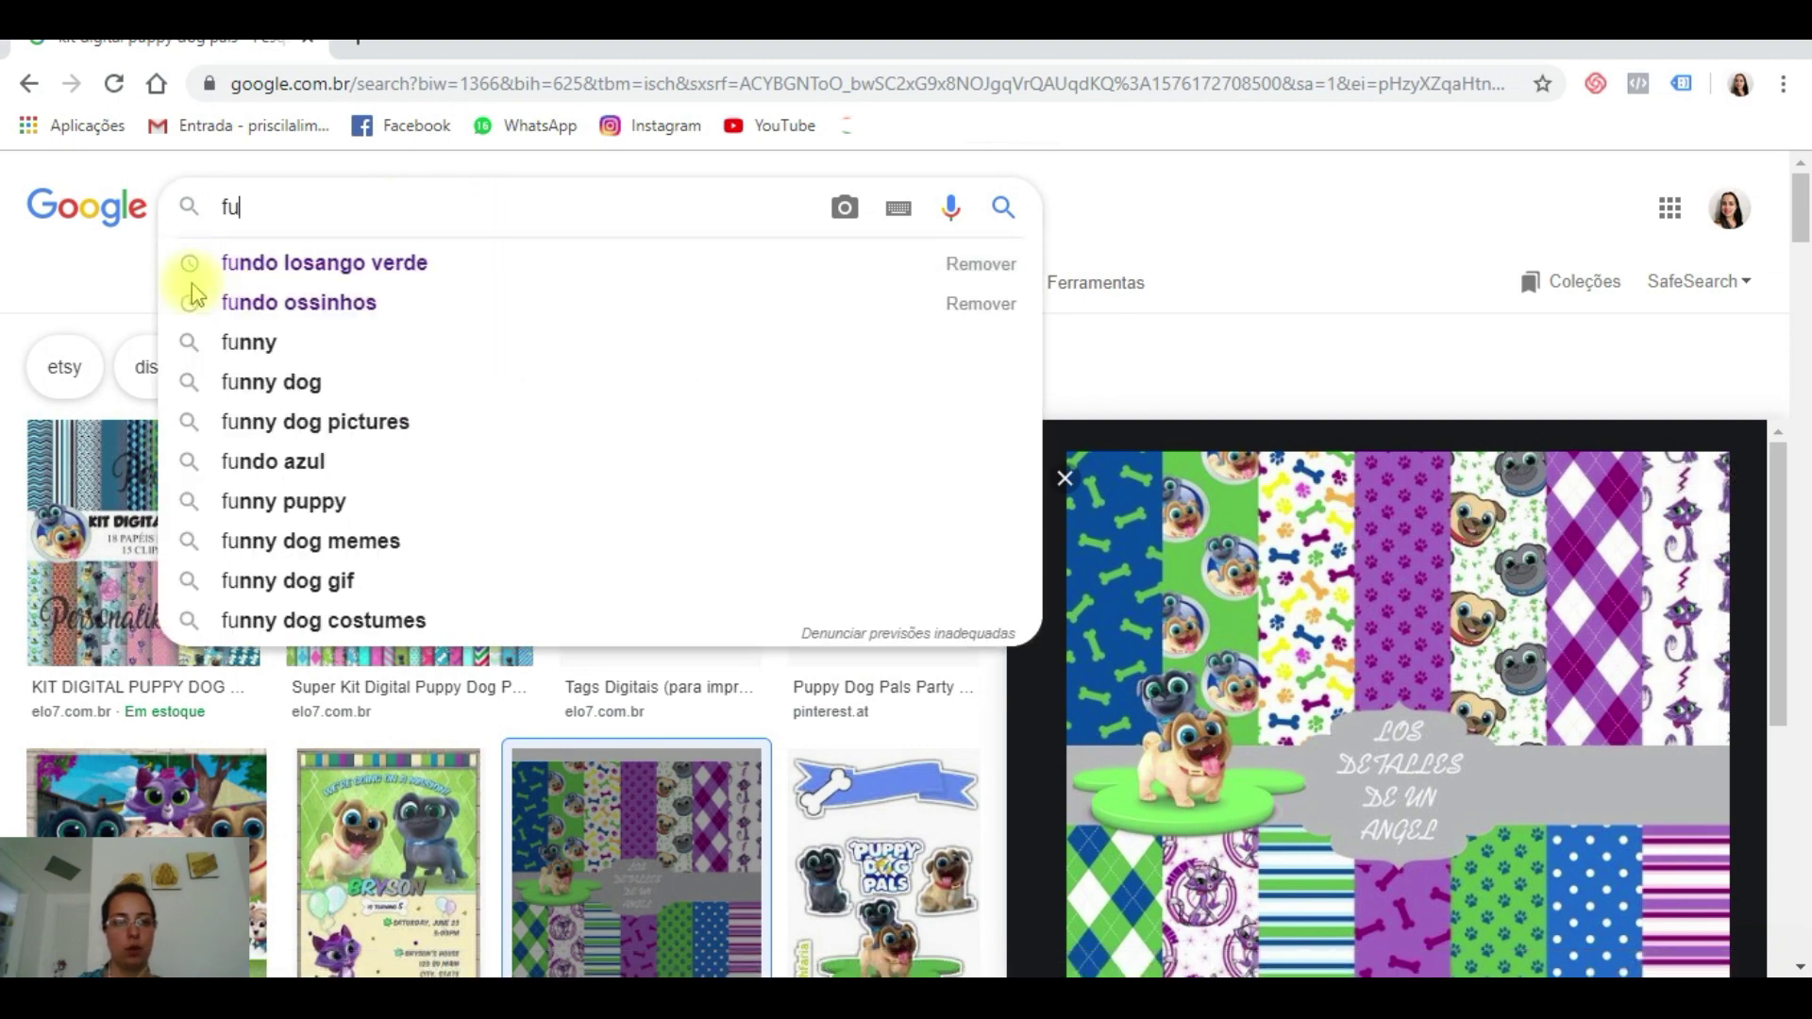
{"action": "type", "text": "ndo loango"}
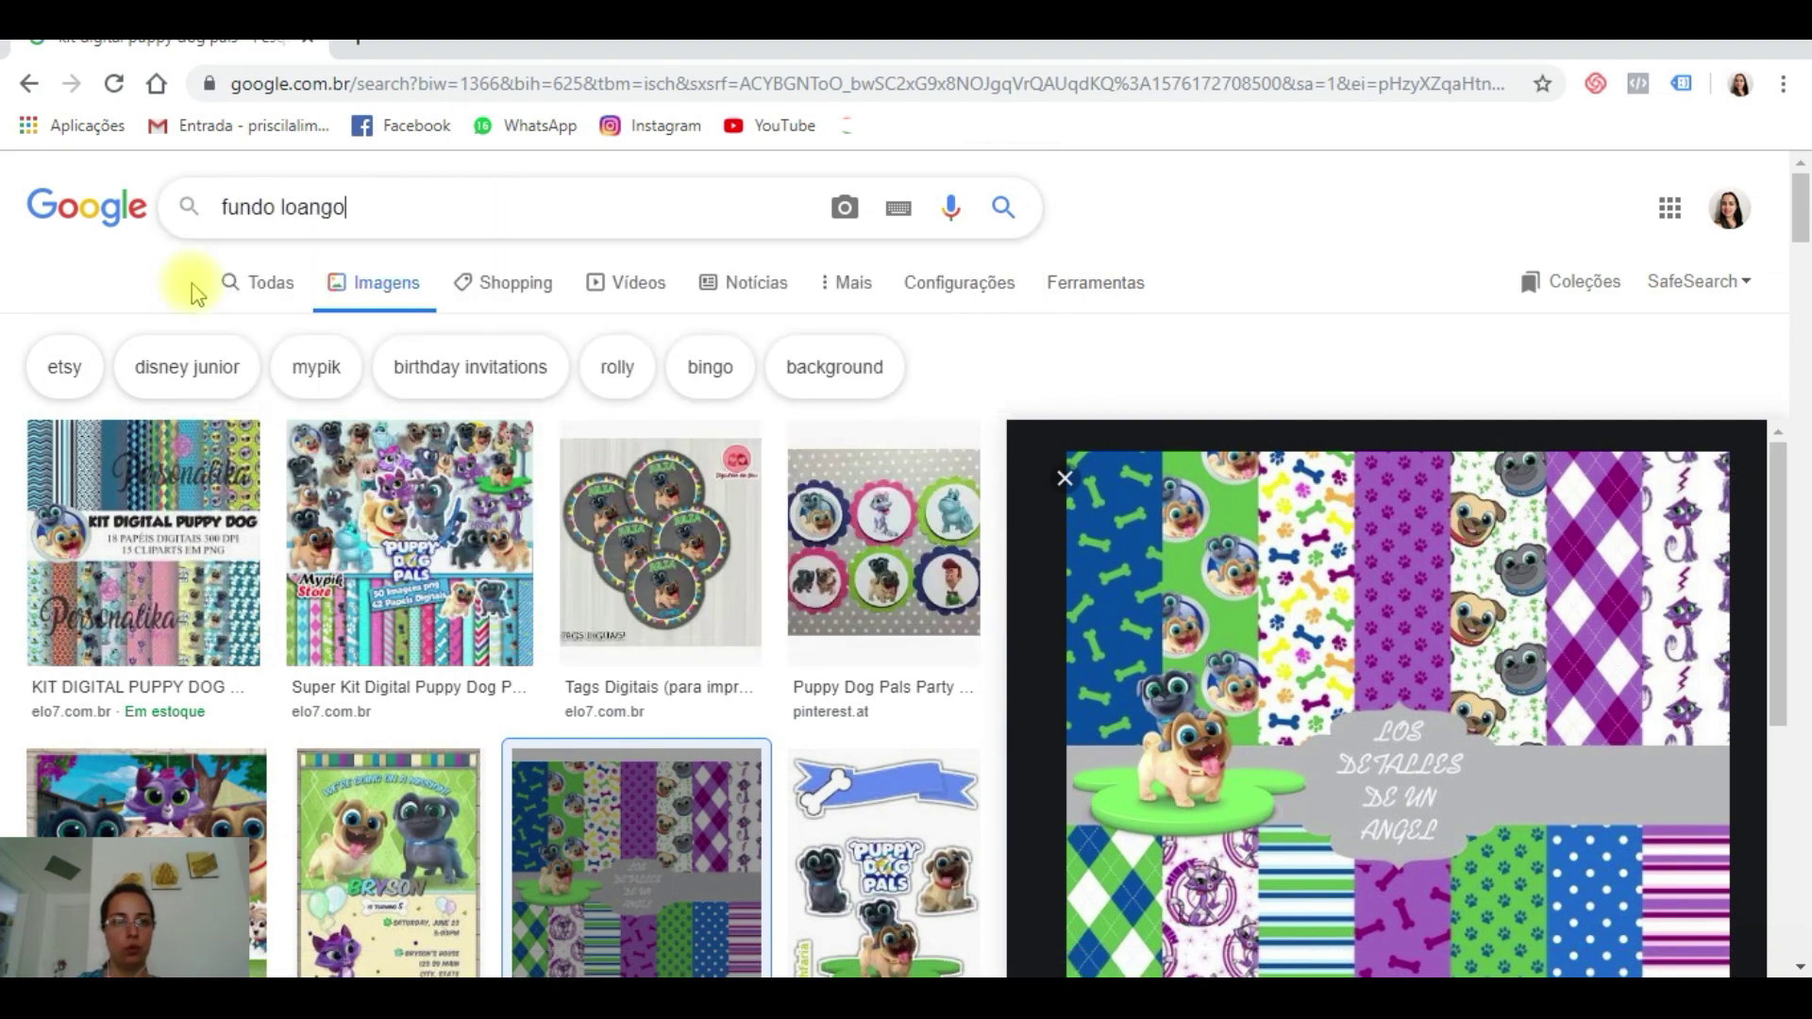
{"action": "key", "text": "Left"}
{"action": "key", "text": "Left"}
{"action": "key", "text": "Left"}
{"action": "key", "text": "Left"}
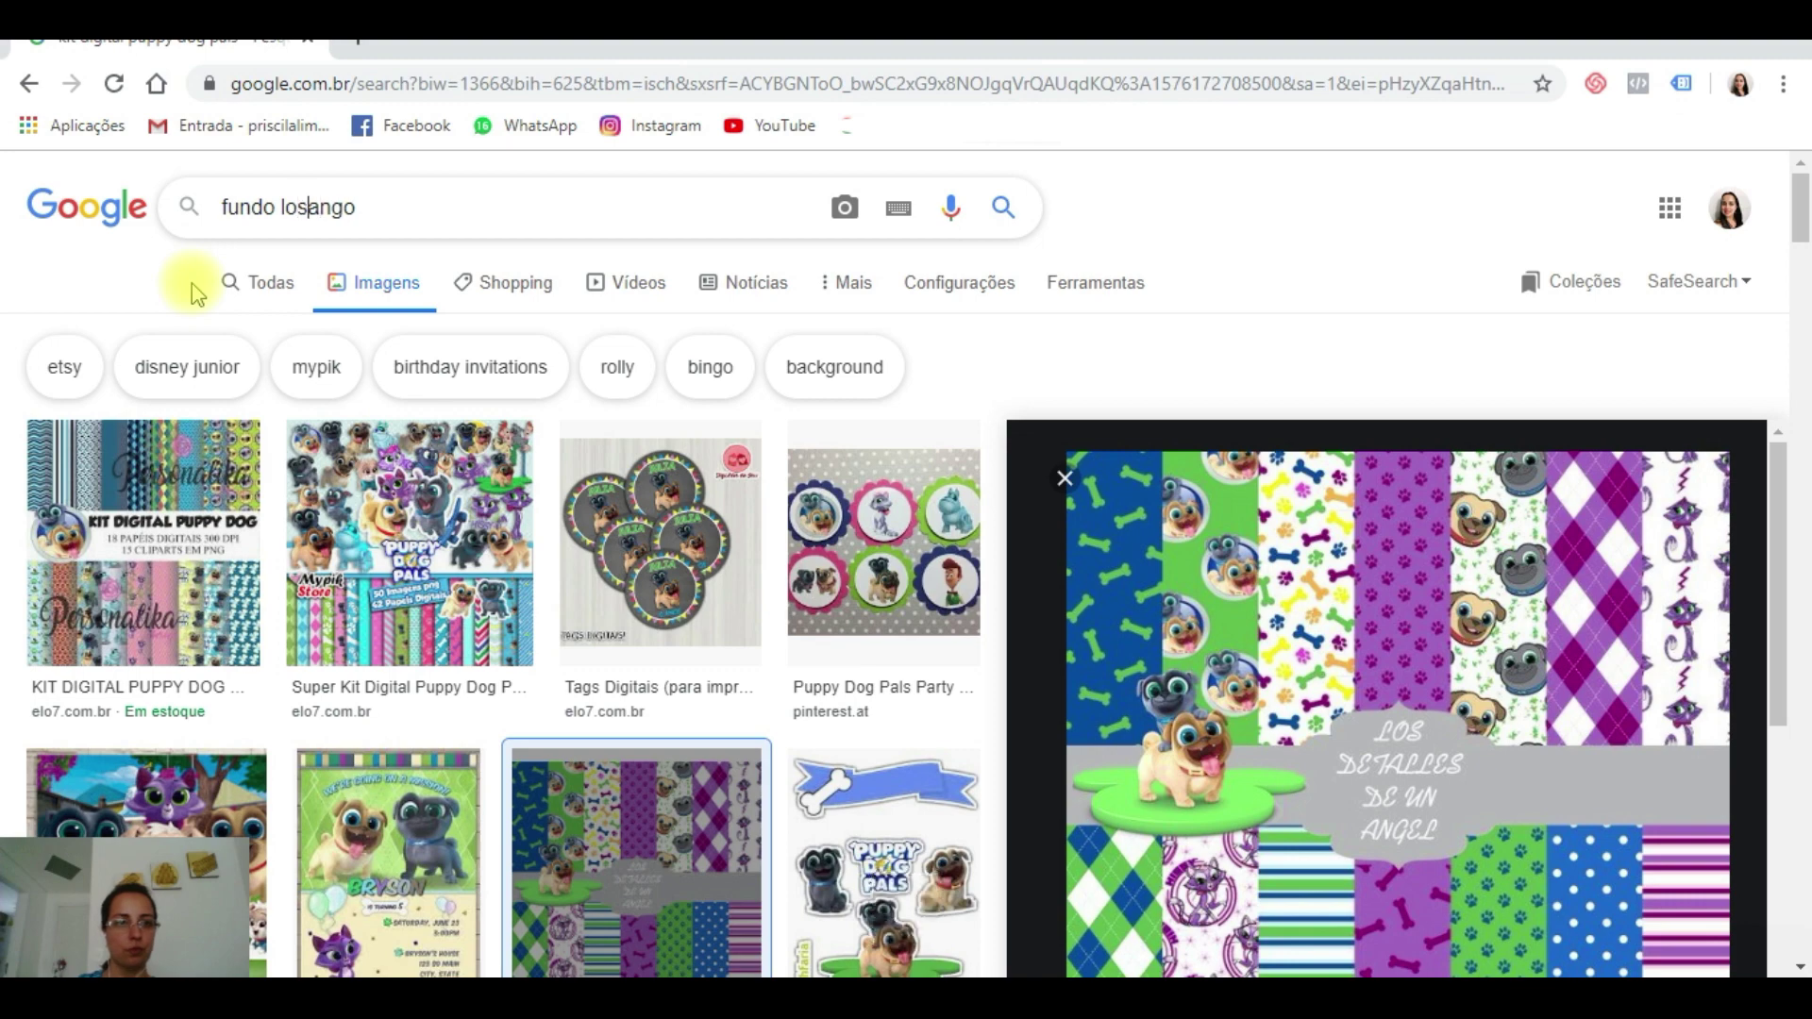
{"action": "type", "text": "s"}
{"action": "left_click", "coordinate": [188, 272]}
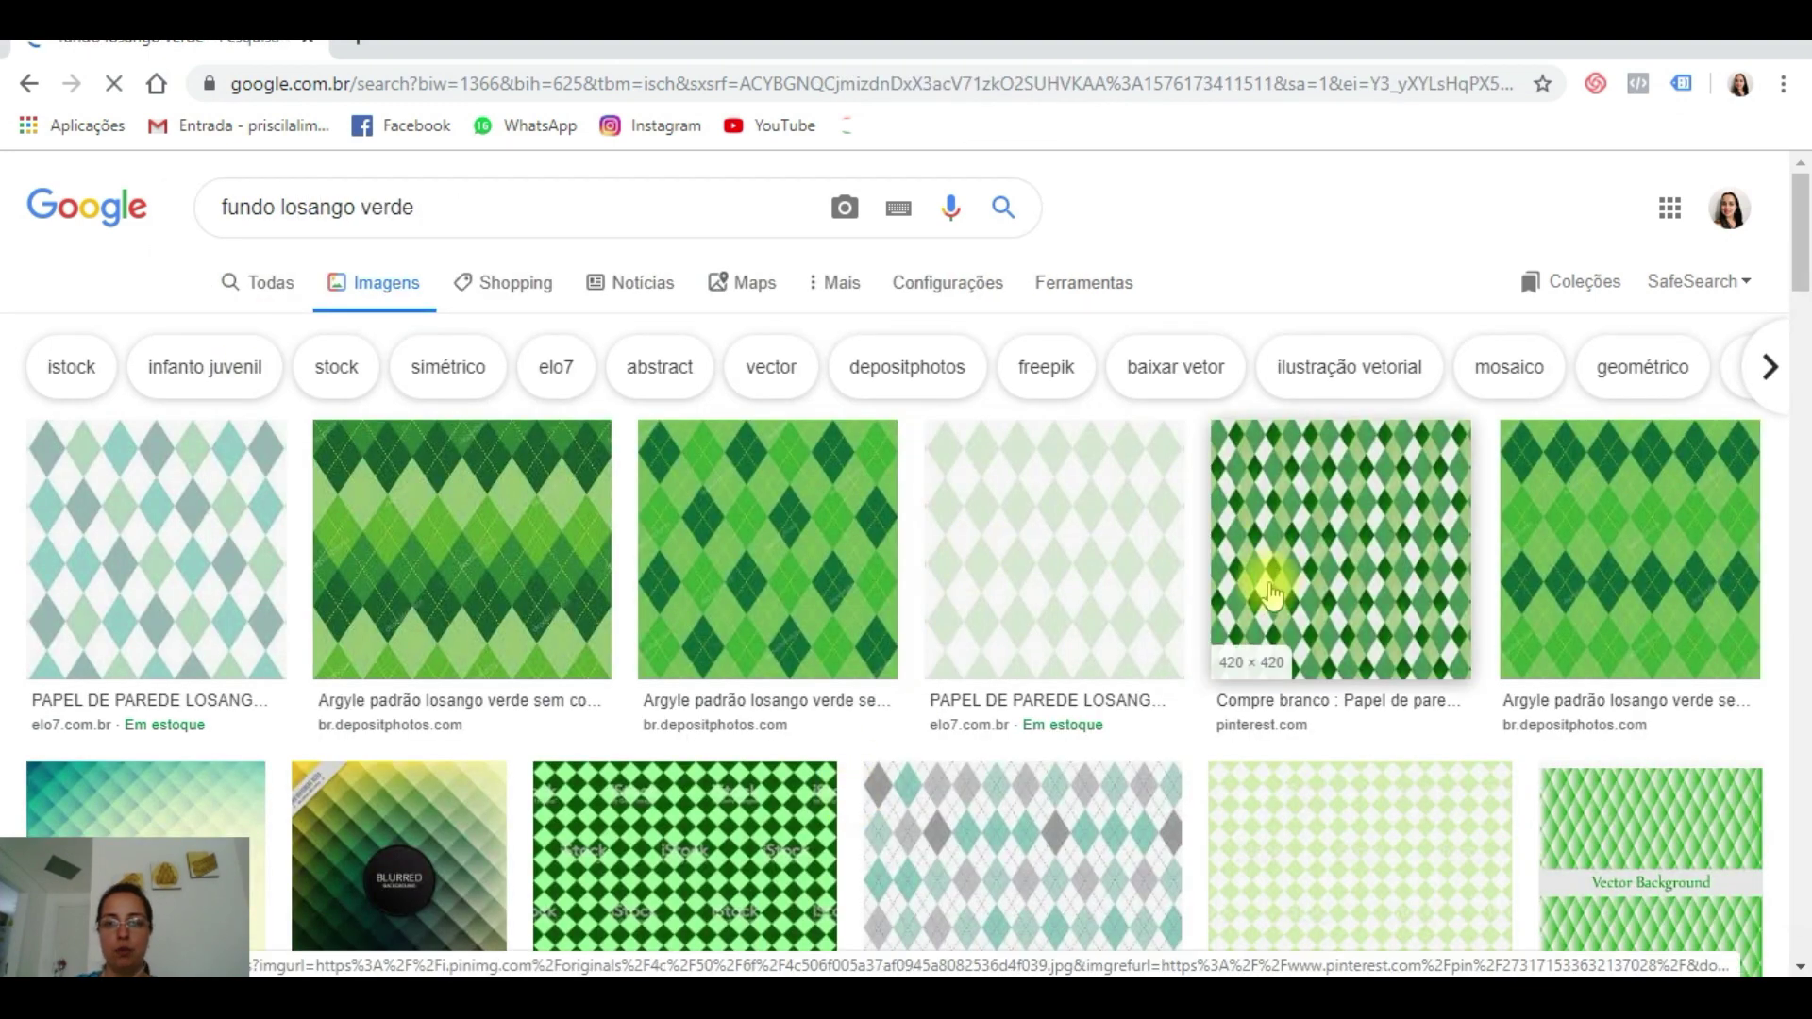
- Preview the two all-green argyle patterns and the green-and-white diamond wallpaper, and look through its related images
{"action": "scroll", "coordinate": [975, 635], "scroll_direction": "down", "scroll_amount": 4}
{"action": "scroll", "coordinate": [664, 599], "scroll_direction": "up", "scroll_amount": 4}
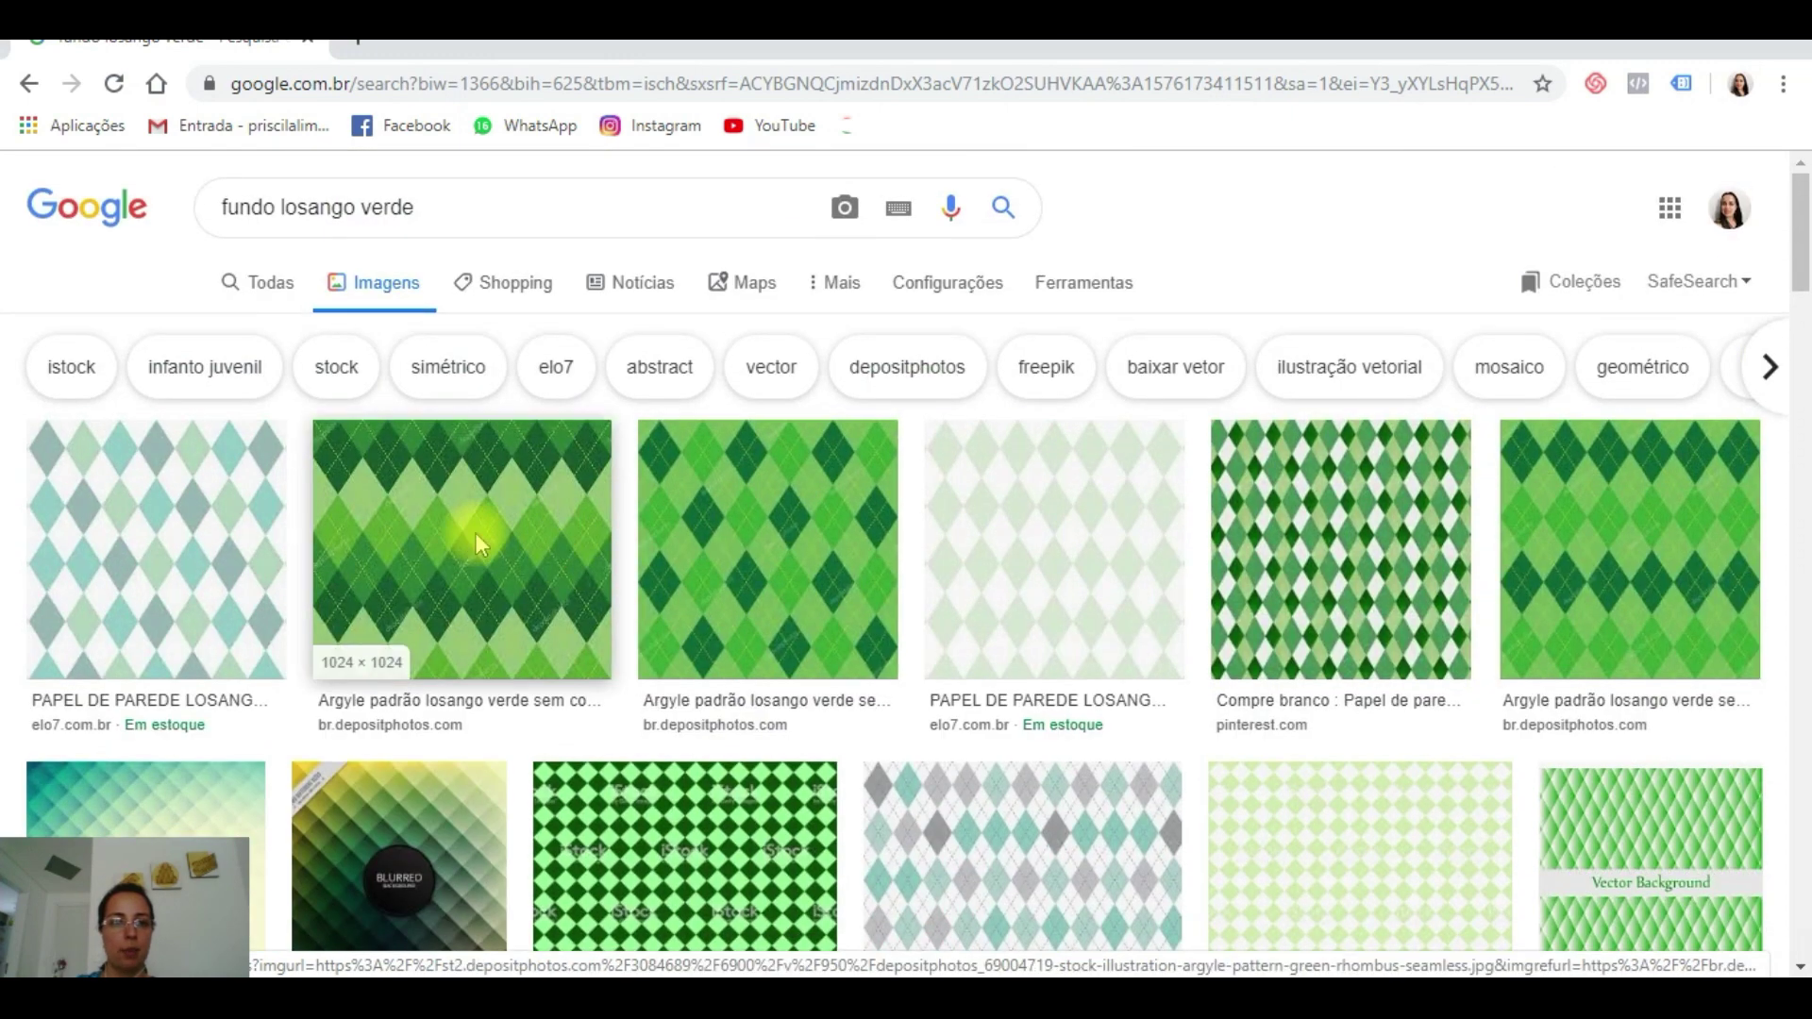
{"action": "left_click", "coordinate": [476, 532]}
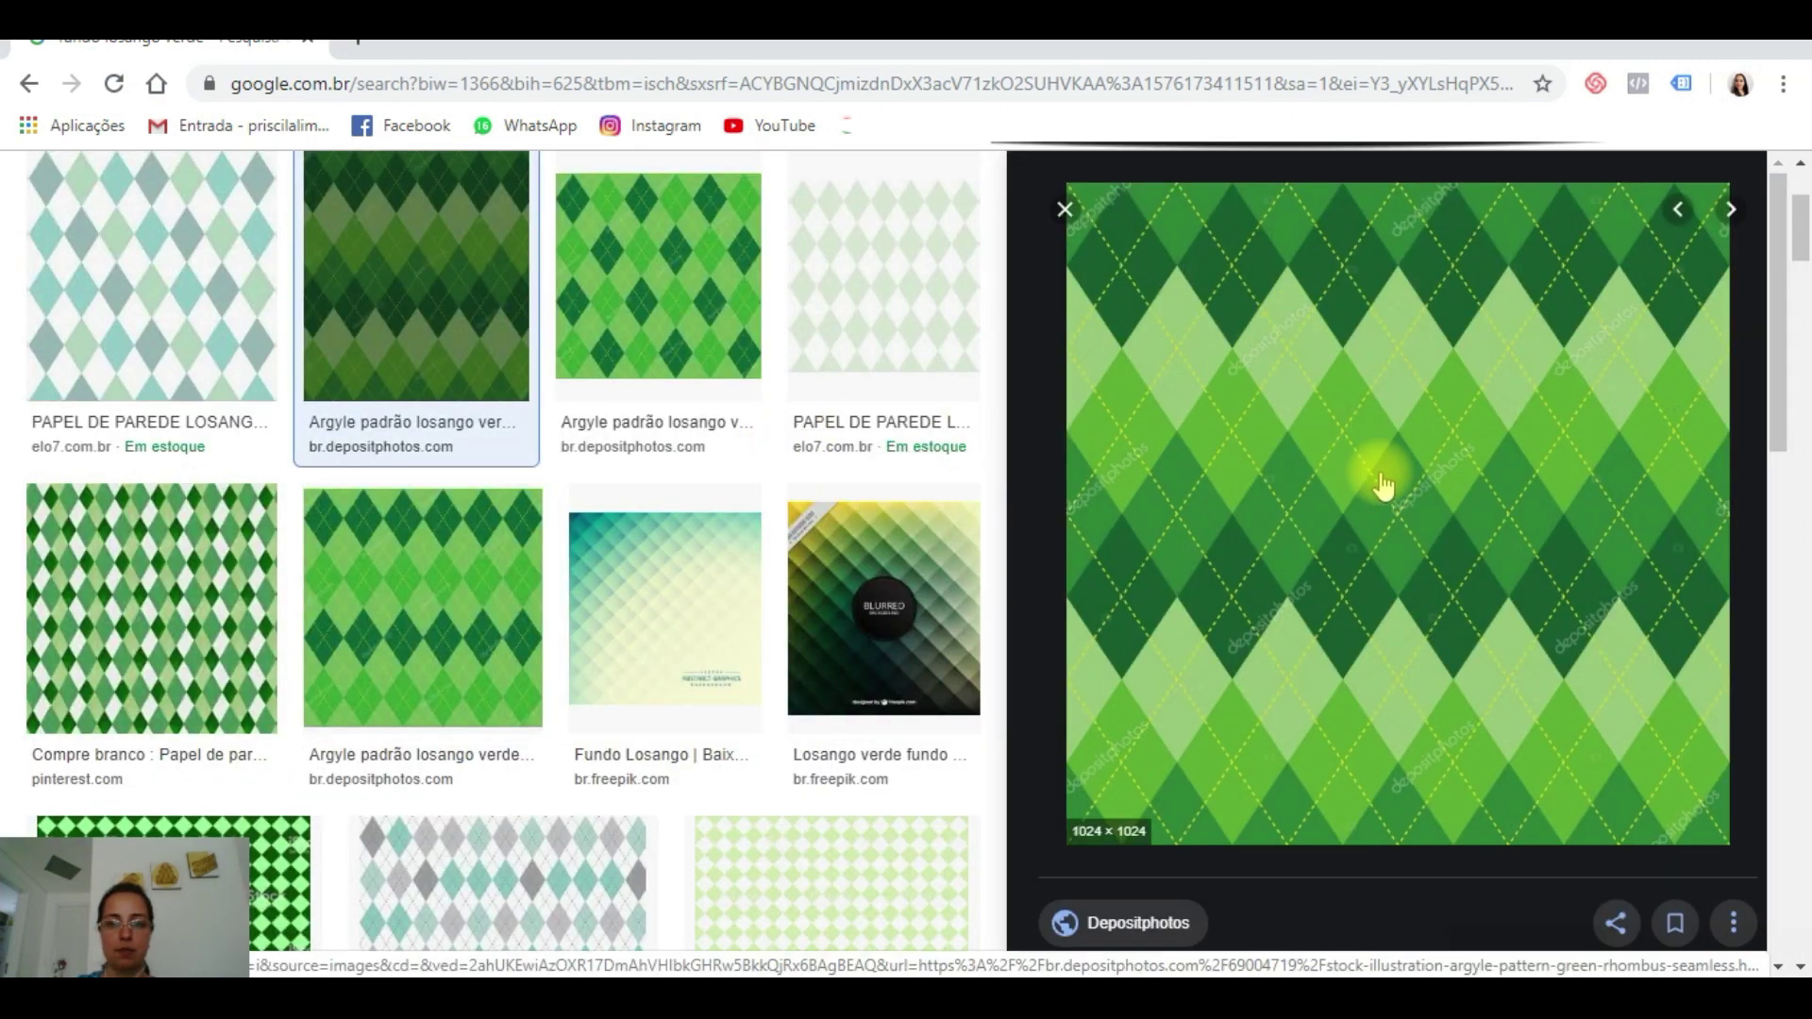
{"action": "left_click", "coordinate": [668, 219]}
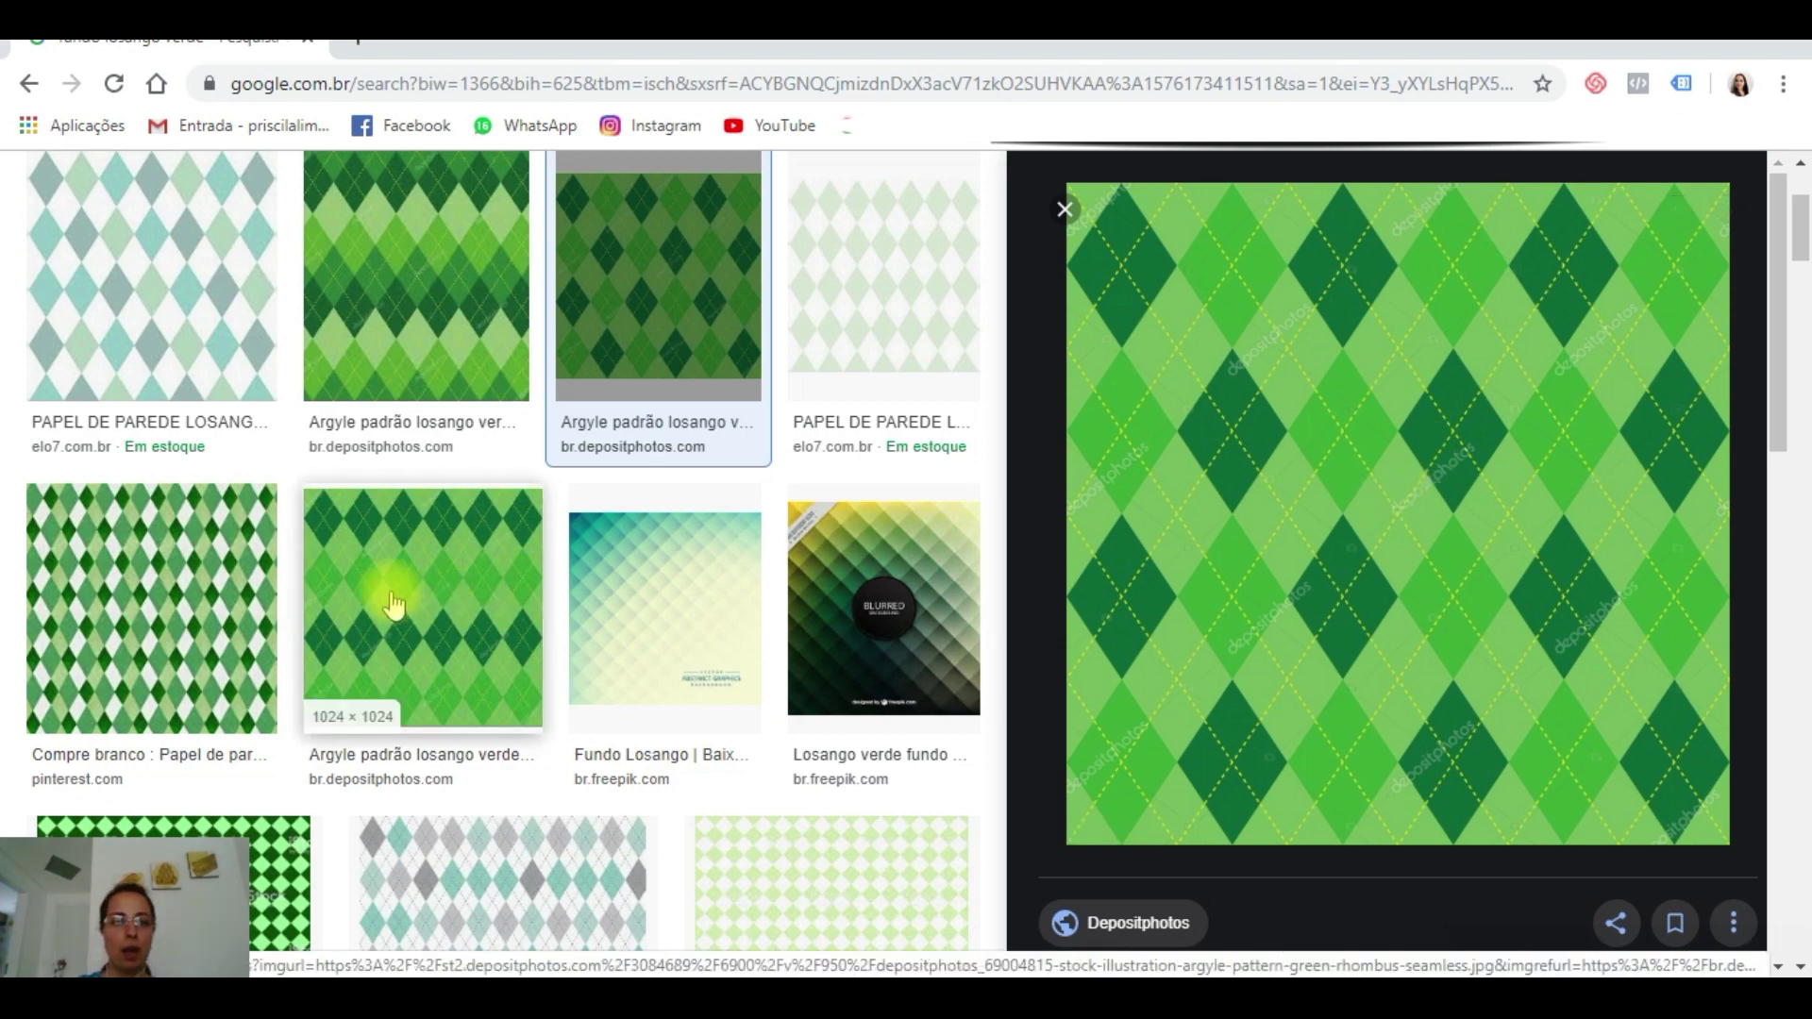
{"action": "left_click", "coordinate": [186, 627]}
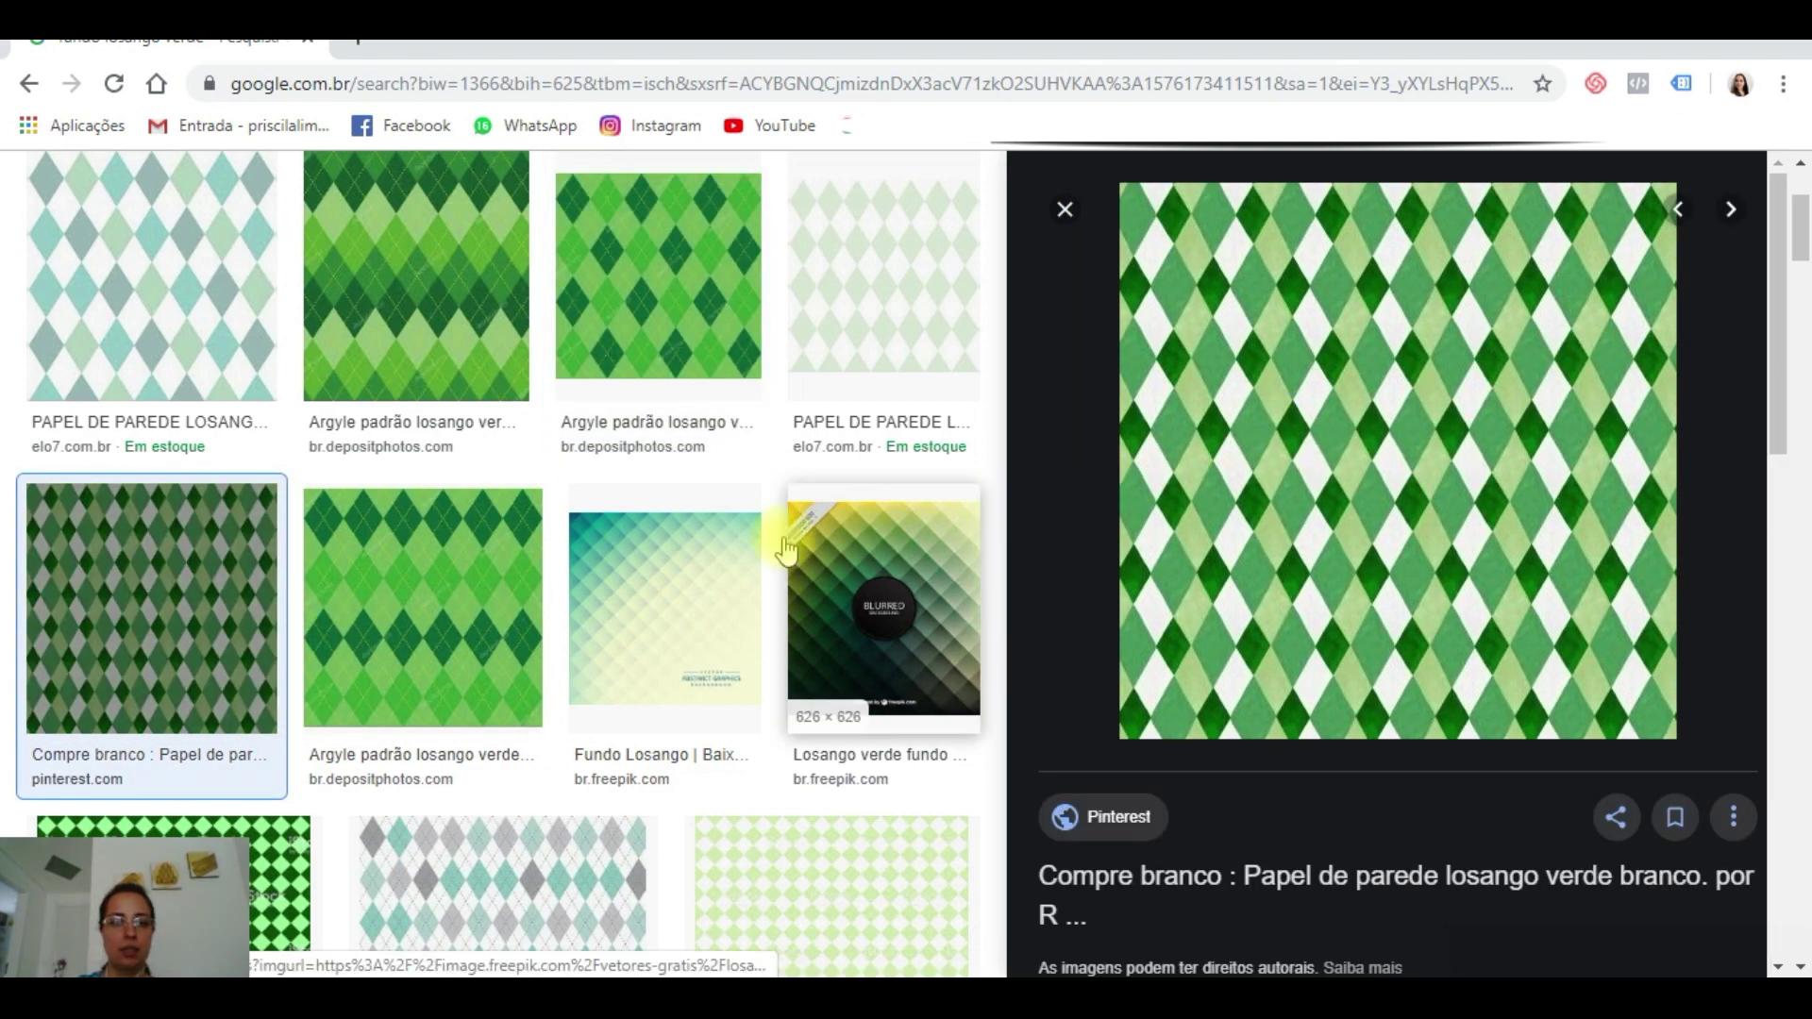
{"action": "scroll", "coordinate": [681, 604], "scroll_direction": "down", "scroll_amount": 6}
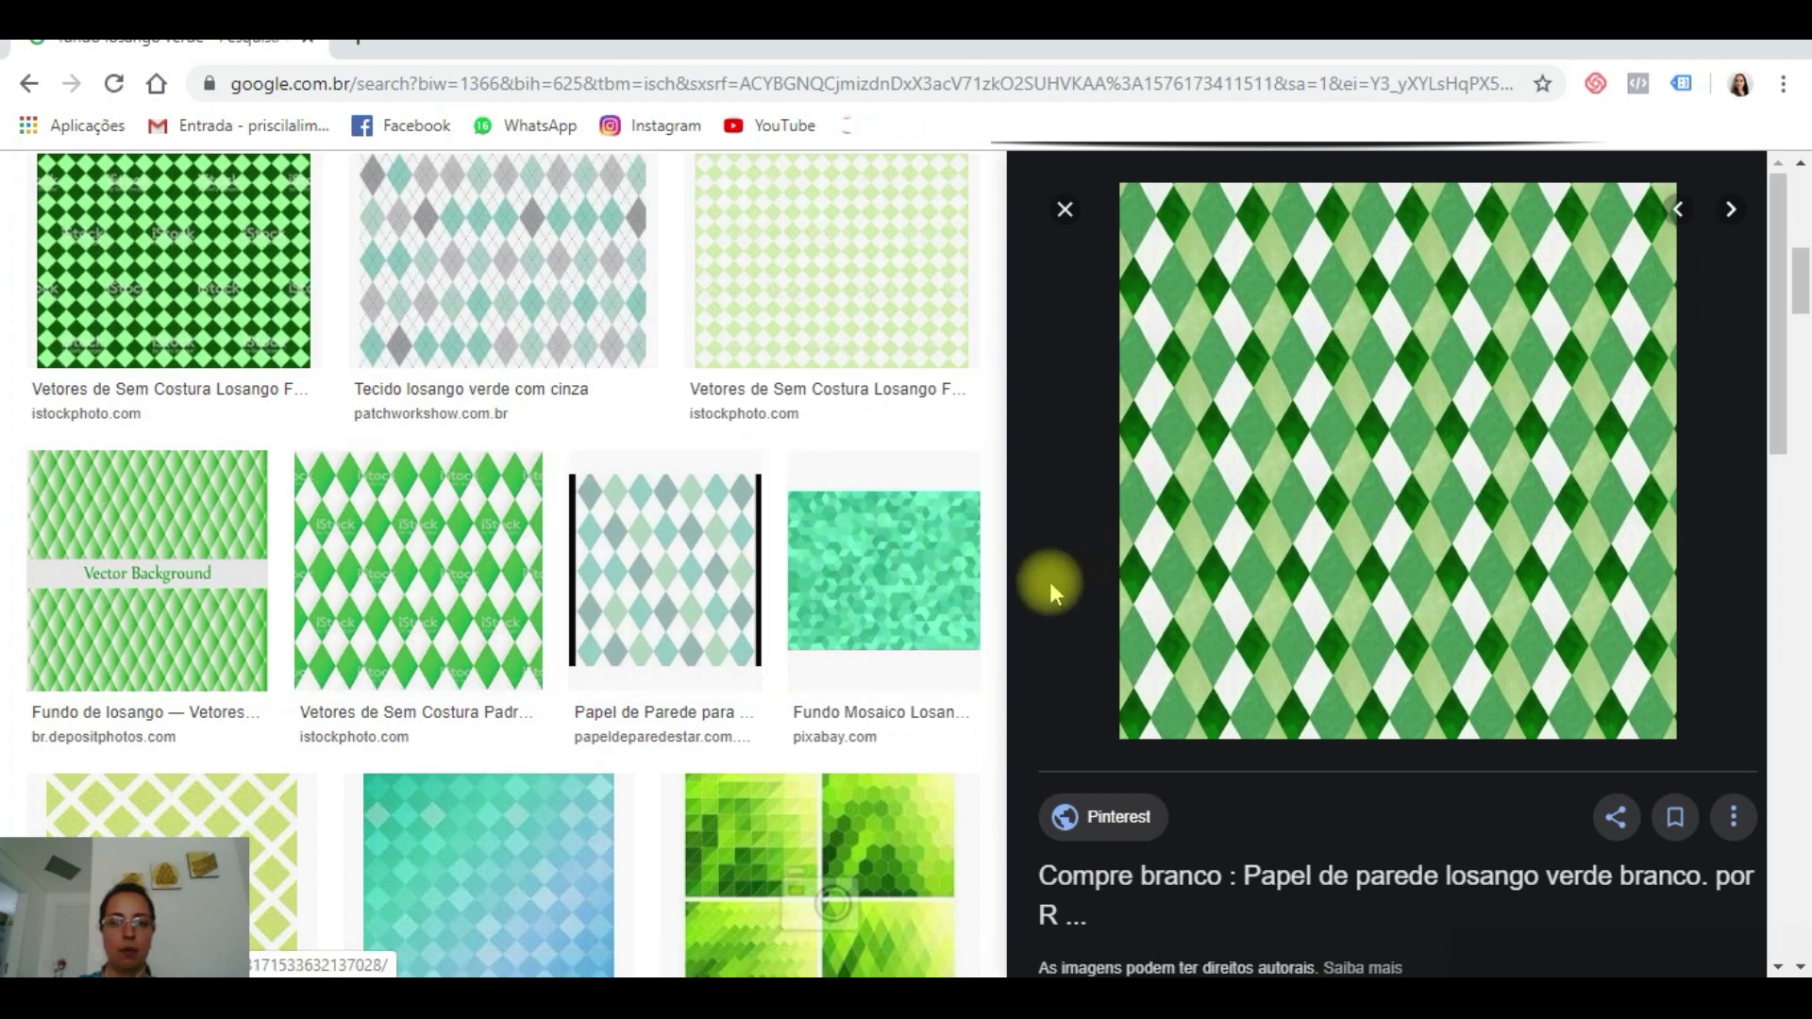
{"action": "scroll", "coordinate": [1067, 594], "scroll_direction": "down", "scroll_amount": 6}
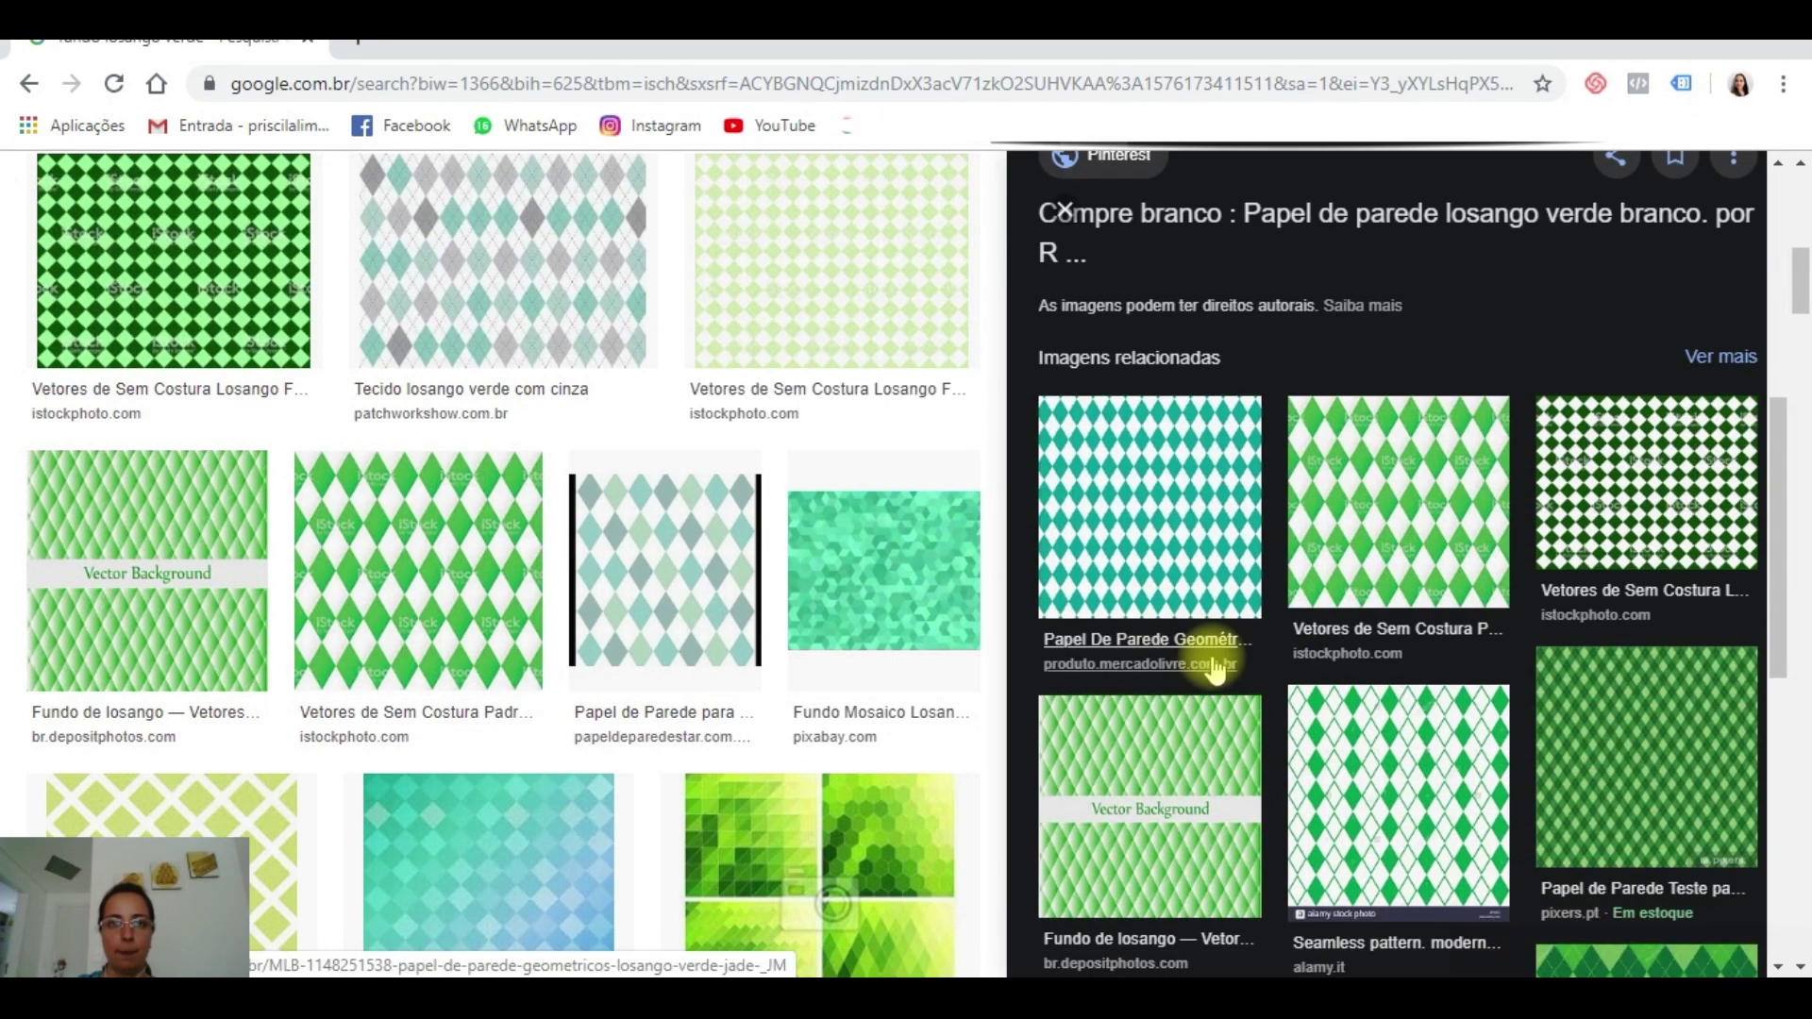
- Replace the image search with "fundo azul"
{"action": "scroll", "coordinate": [1321, 616], "scroll_direction": "up", "scroll_amount": 6}
{"action": "scroll", "coordinate": [507, 394], "scroll_direction": "up", "scroll_amount": 6}
{"action": "left_click_drag", "start_coordinate": [452, 208], "coordinate": [186, 284]}
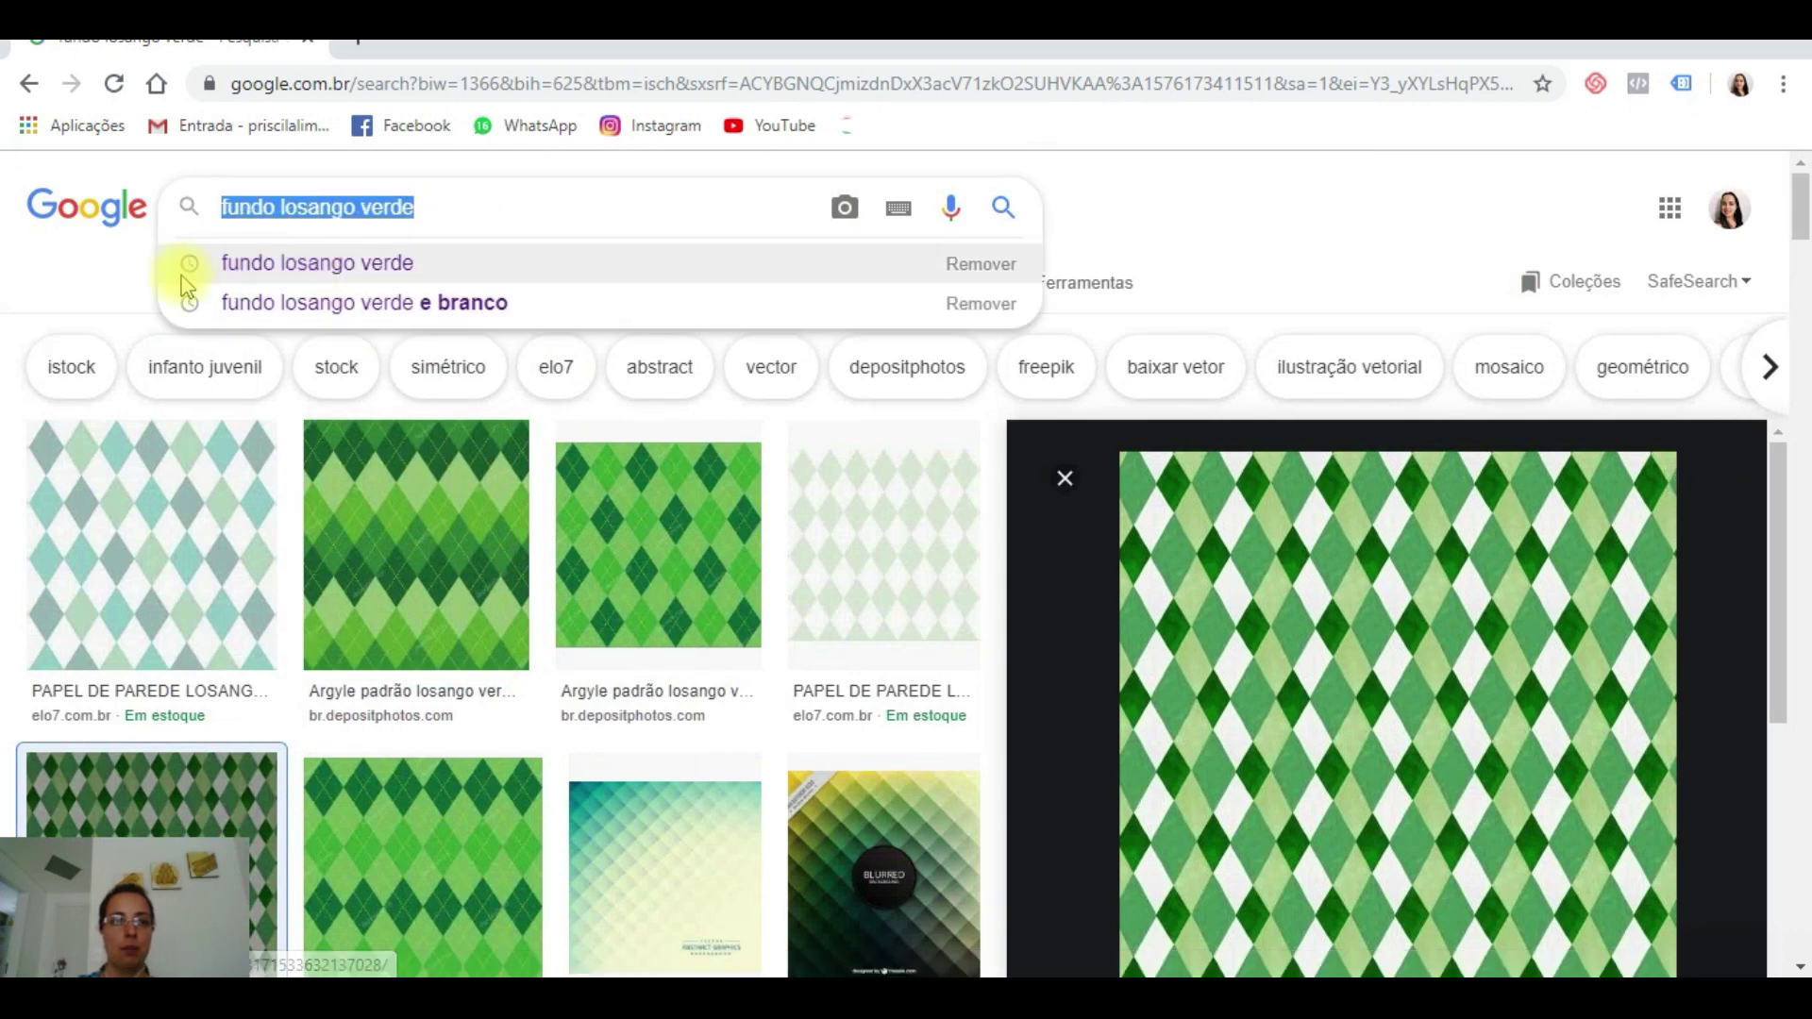
{"action": "type", "text": "fundo azul"}
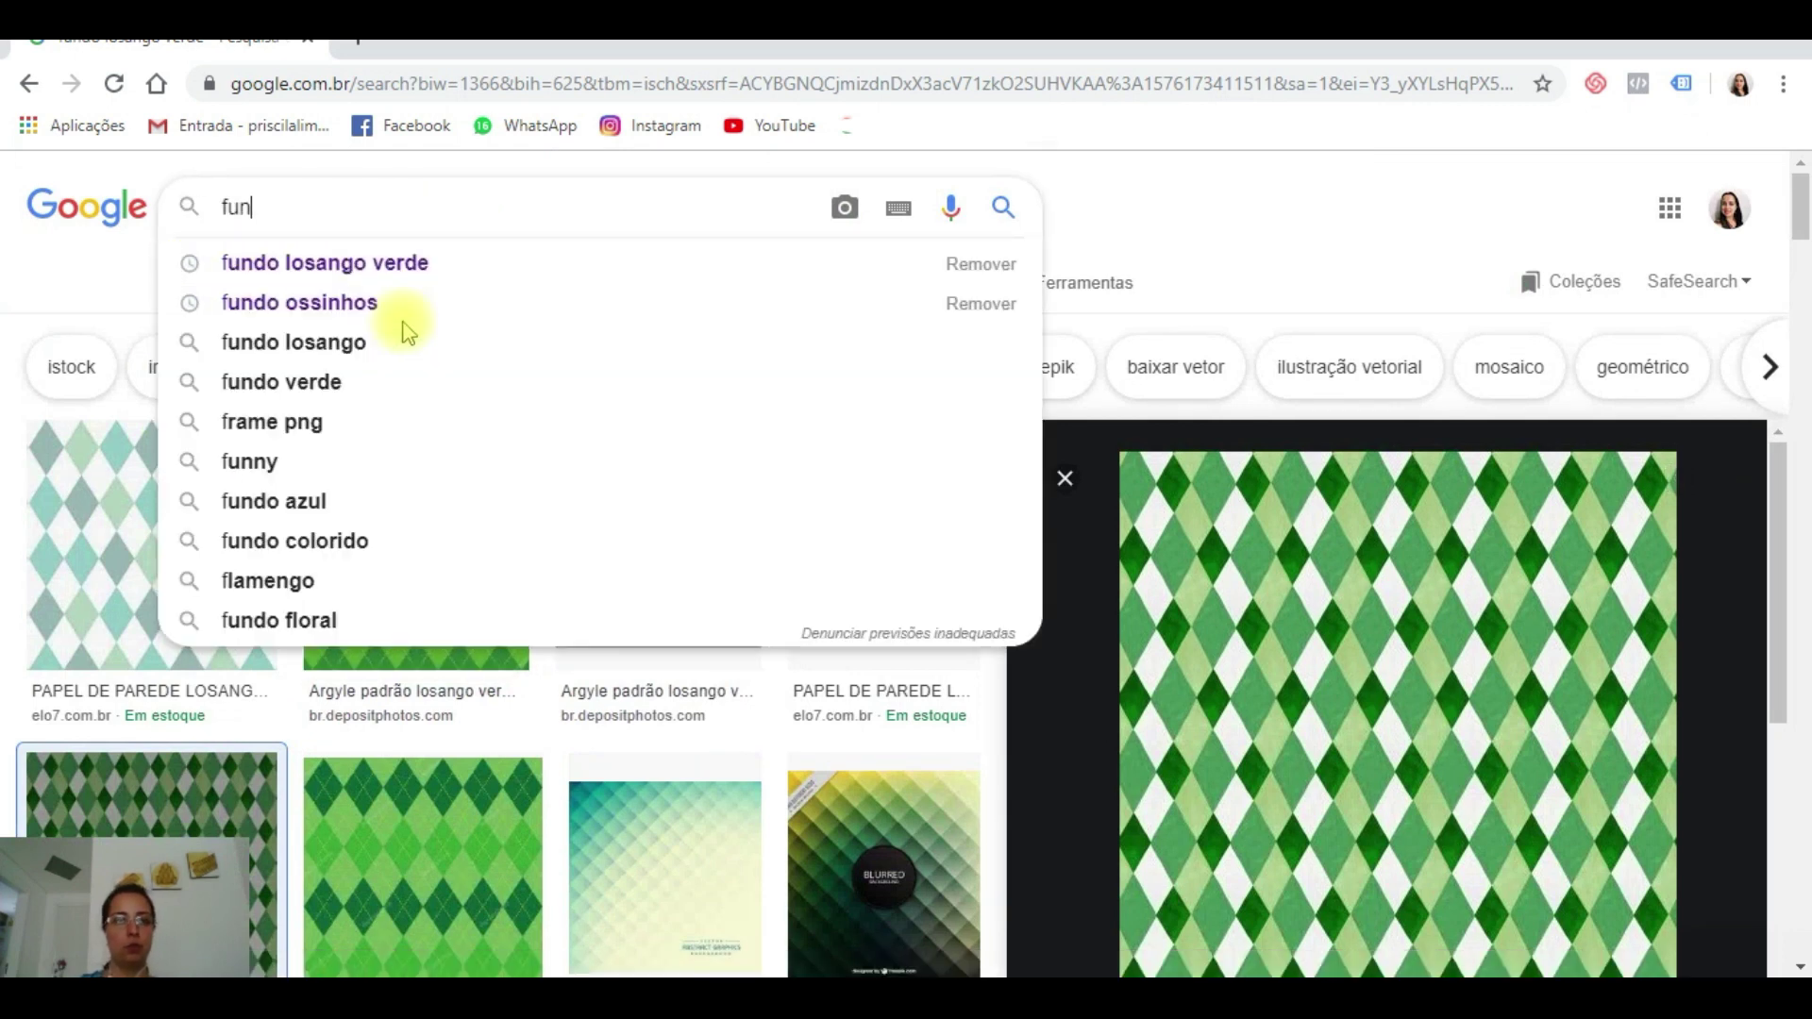
{"action": "key", "text": "Return"}
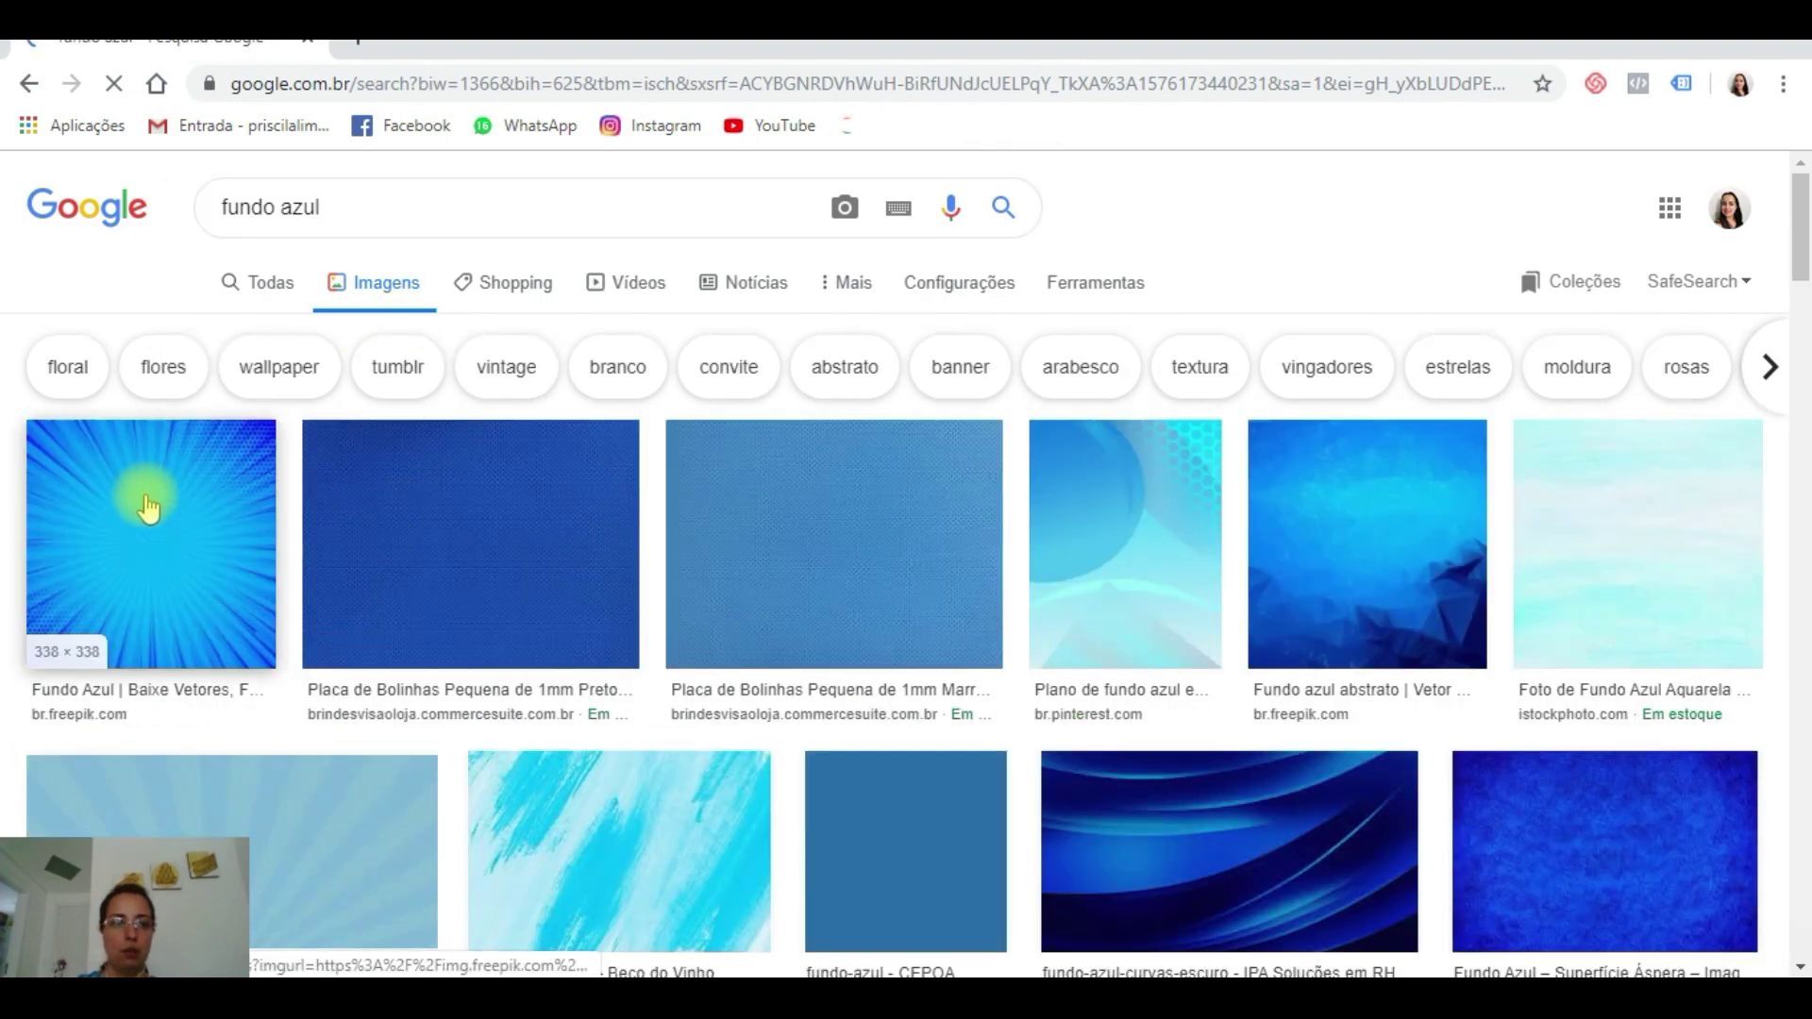
- Preview the blue sunburst background, two related blue sun-ray images, and the royal blue background with small black dots
{"action": "left_click", "coordinate": [149, 507]}
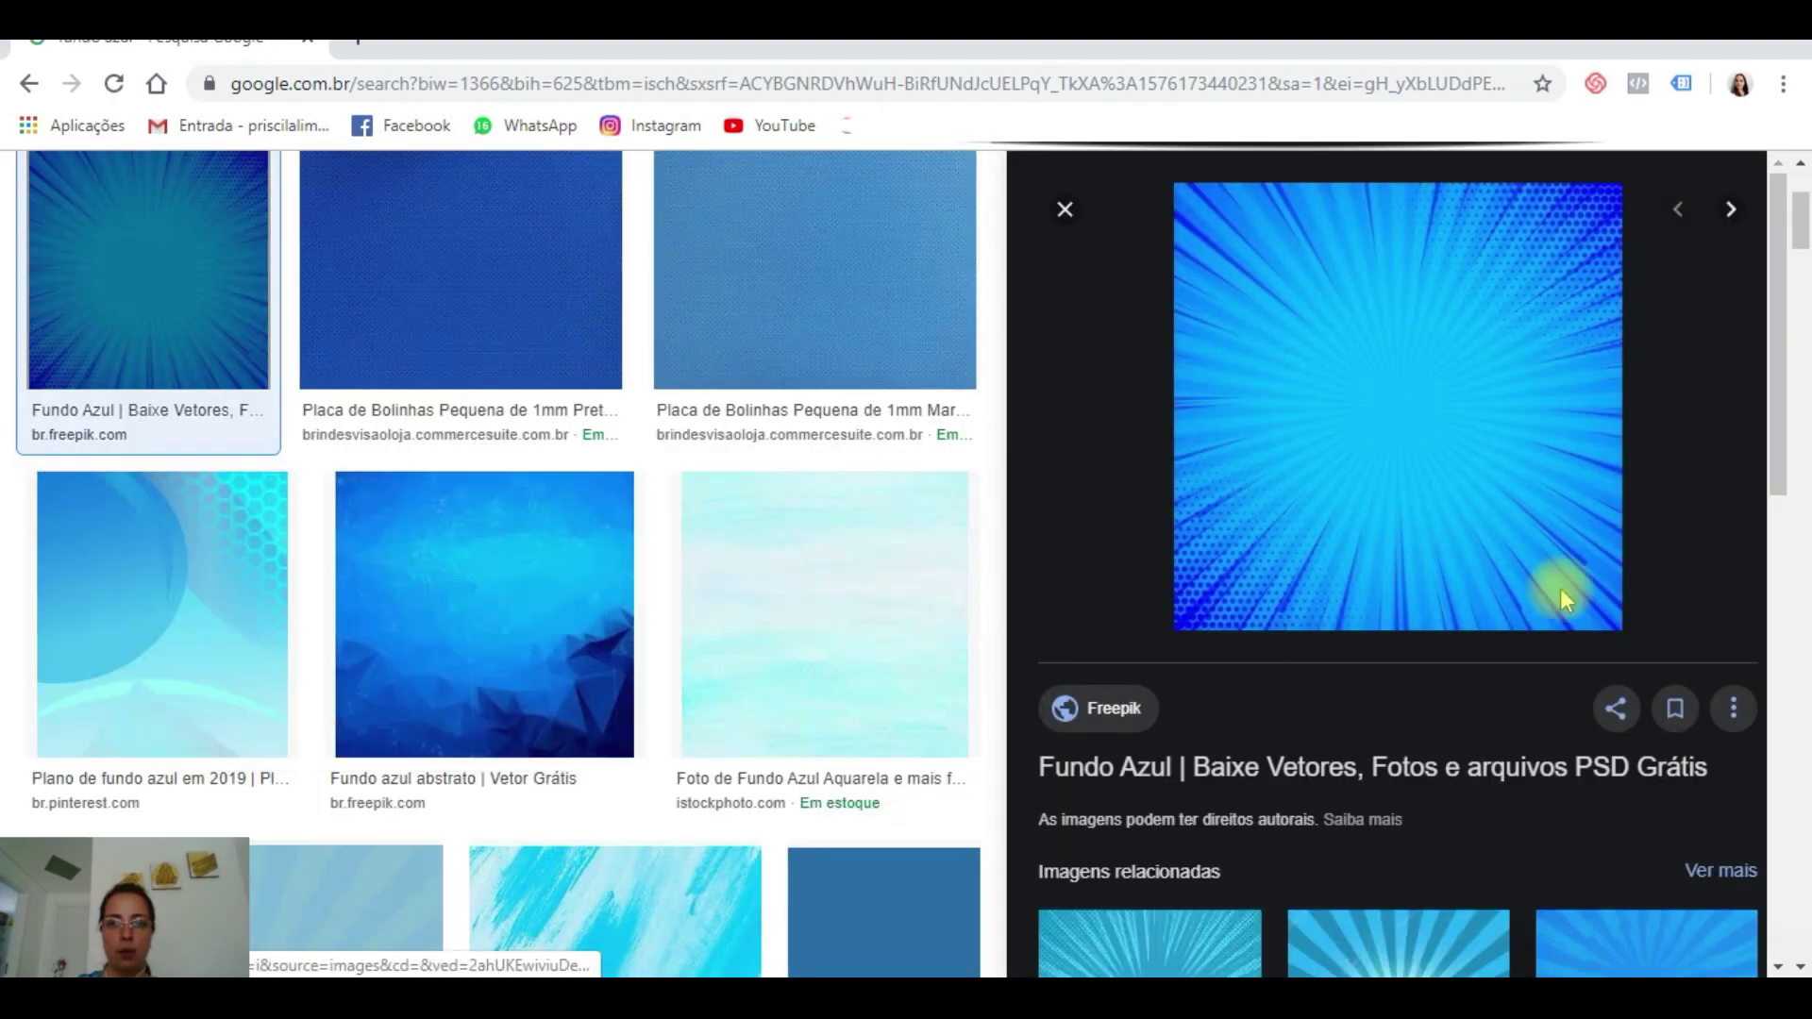
{"action": "scroll", "coordinate": [1262, 507], "scroll_direction": "down", "scroll_amount": 5}
{"action": "left_click", "coordinate": [1401, 430]}
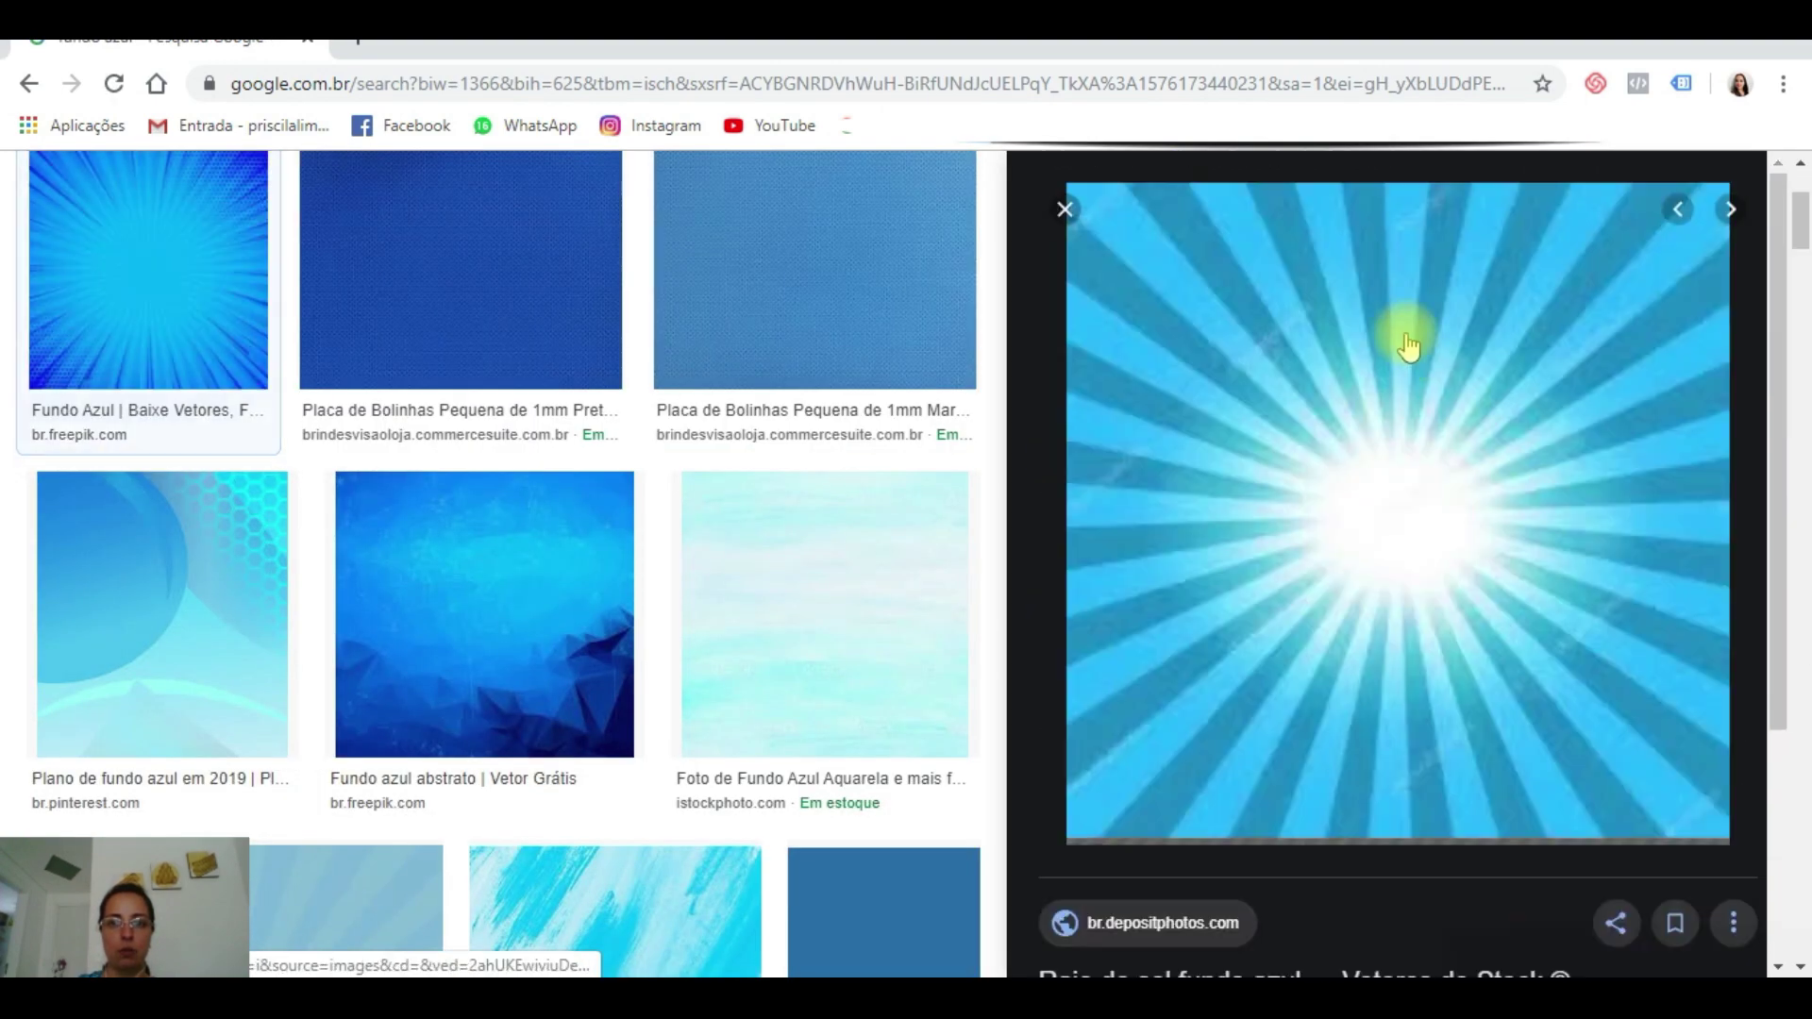
{"action": "scroll", "coordinate": [1294, 453], "scroll_direction": "down", "scroll_amount": 5}
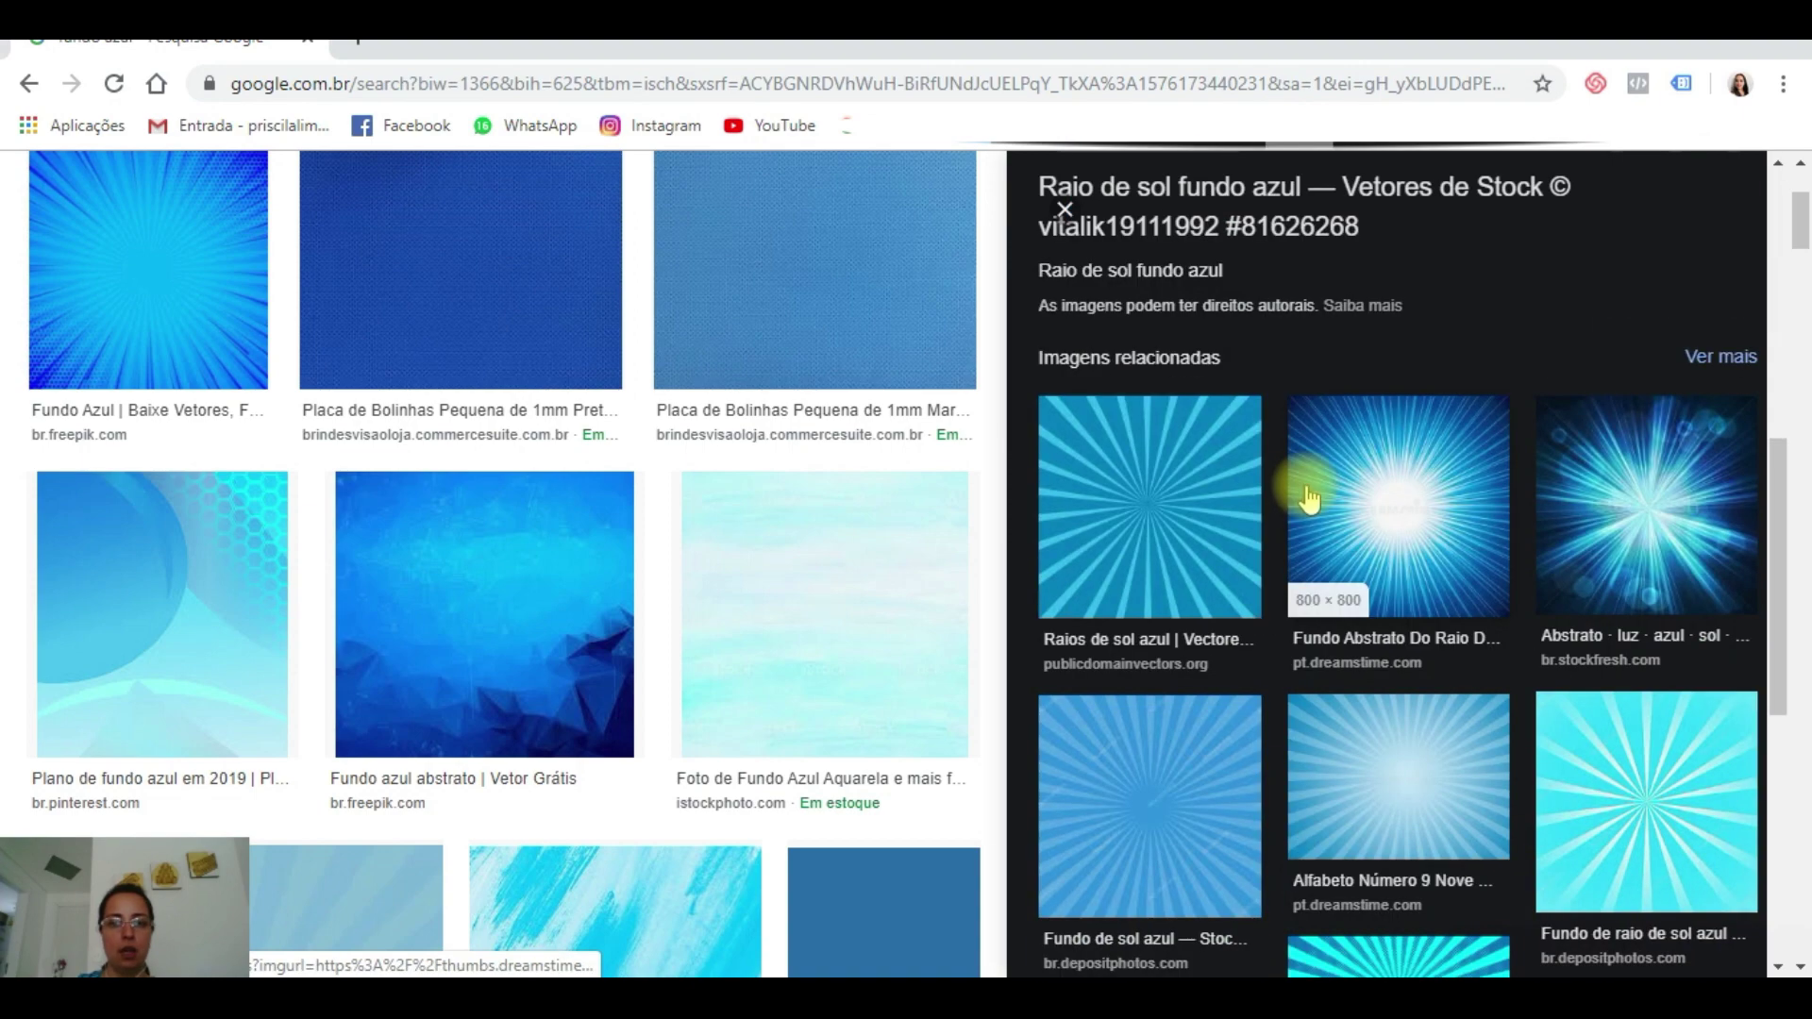
{"action": "left_click", "coordinate": [1172, 489]}
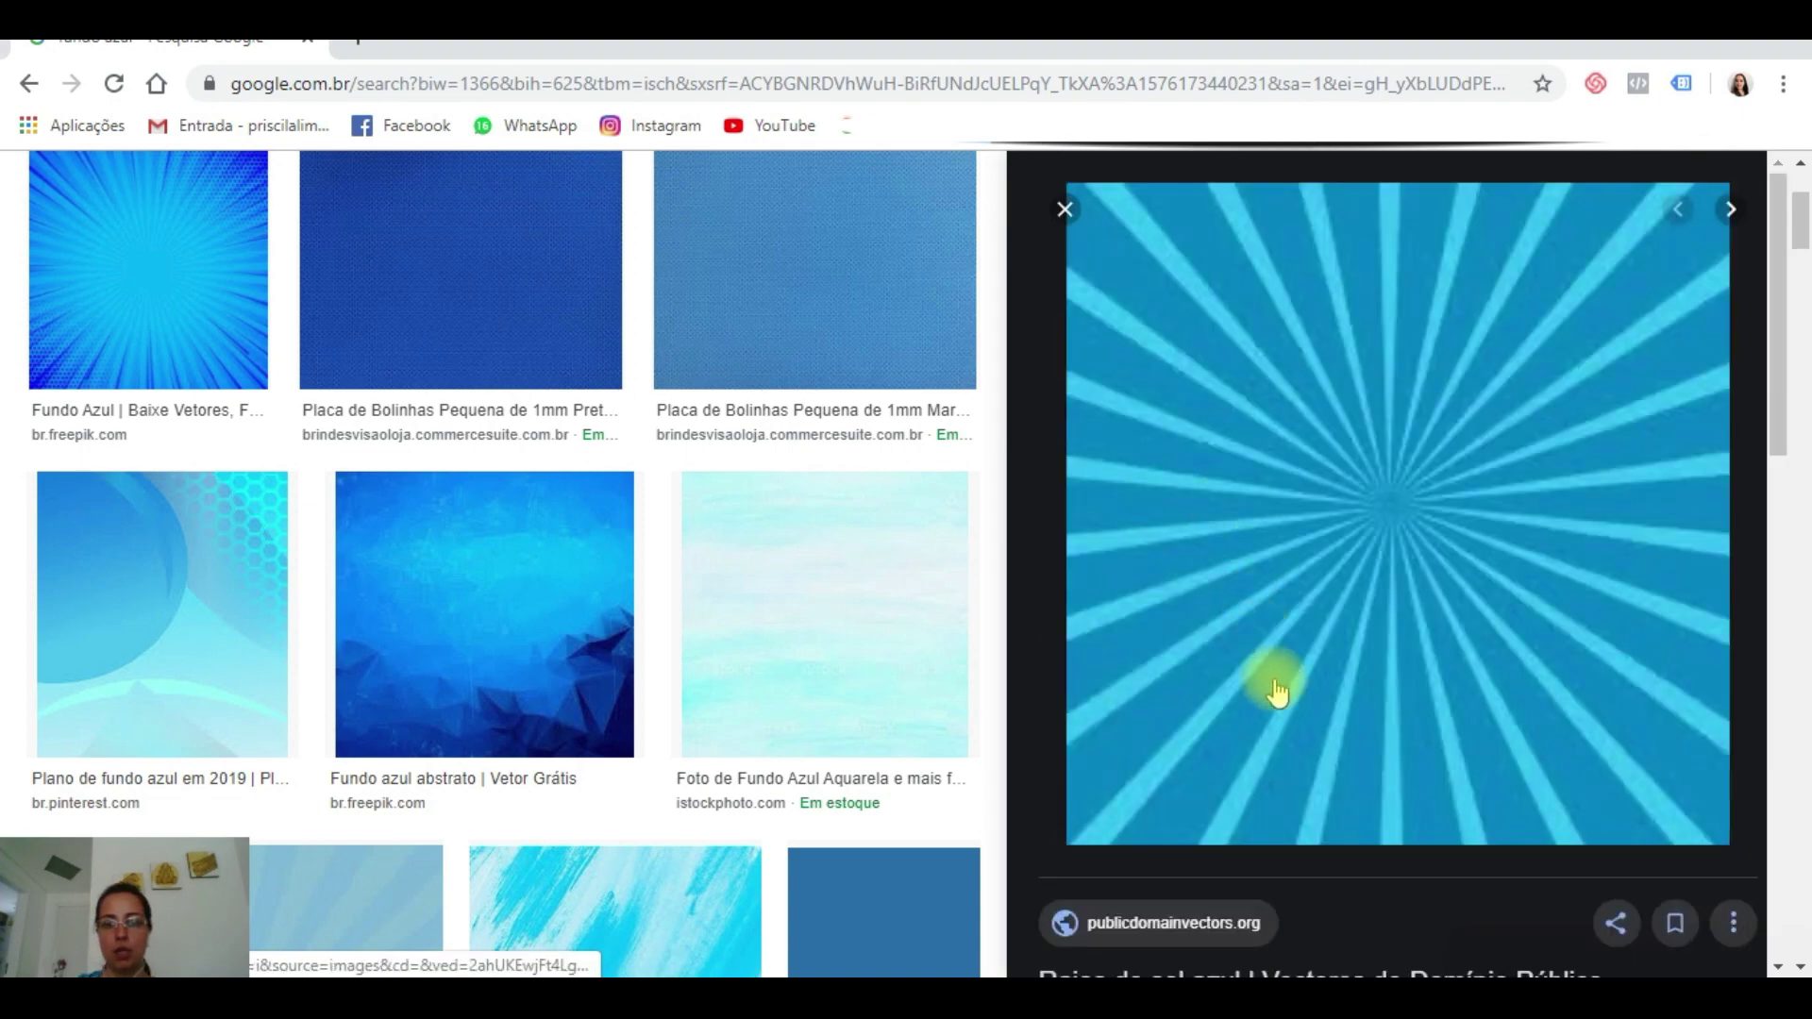
{"action": "scroll", "coordinate": [525, 525], "scroll_direction": "up", "scroll_amount": 3}
{"action": "left_click", "coordinate": [488, 546]}
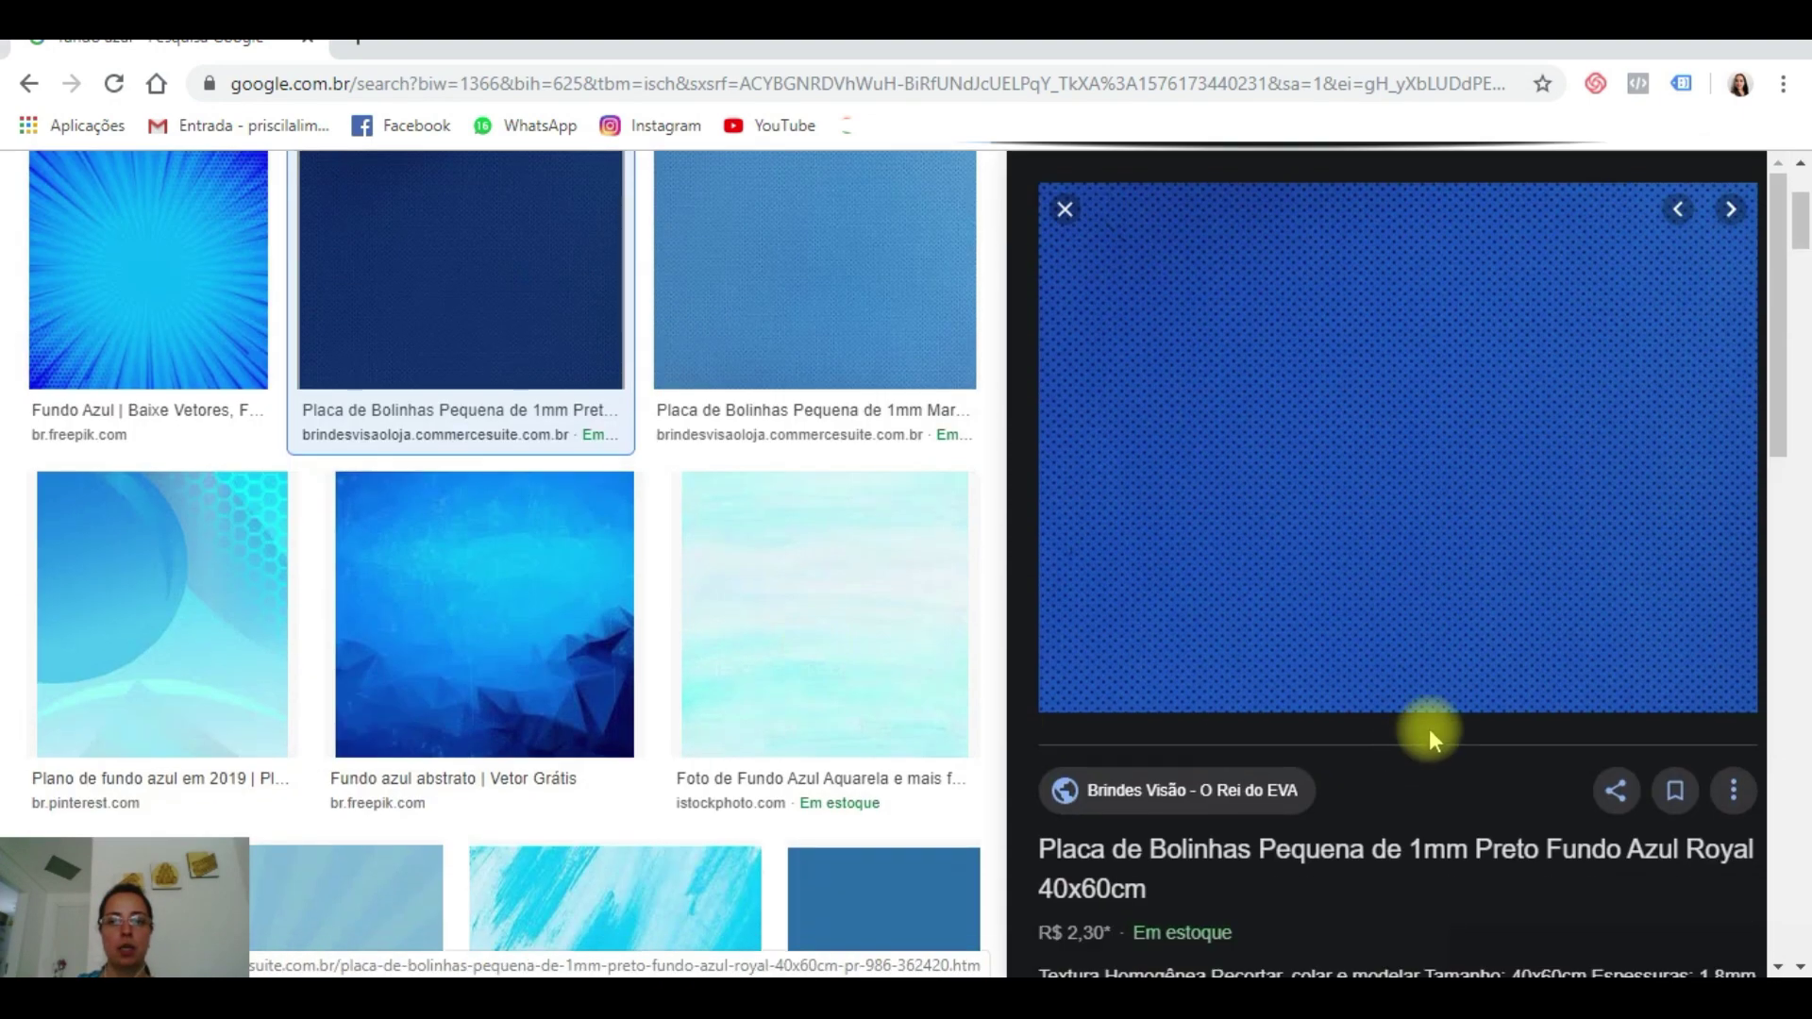
- Search the images for "puppy dog pals png"
{"action": "scroll", "coordinate": [746, 623], "scroll_direction": "up", "scroll_amount": 3}
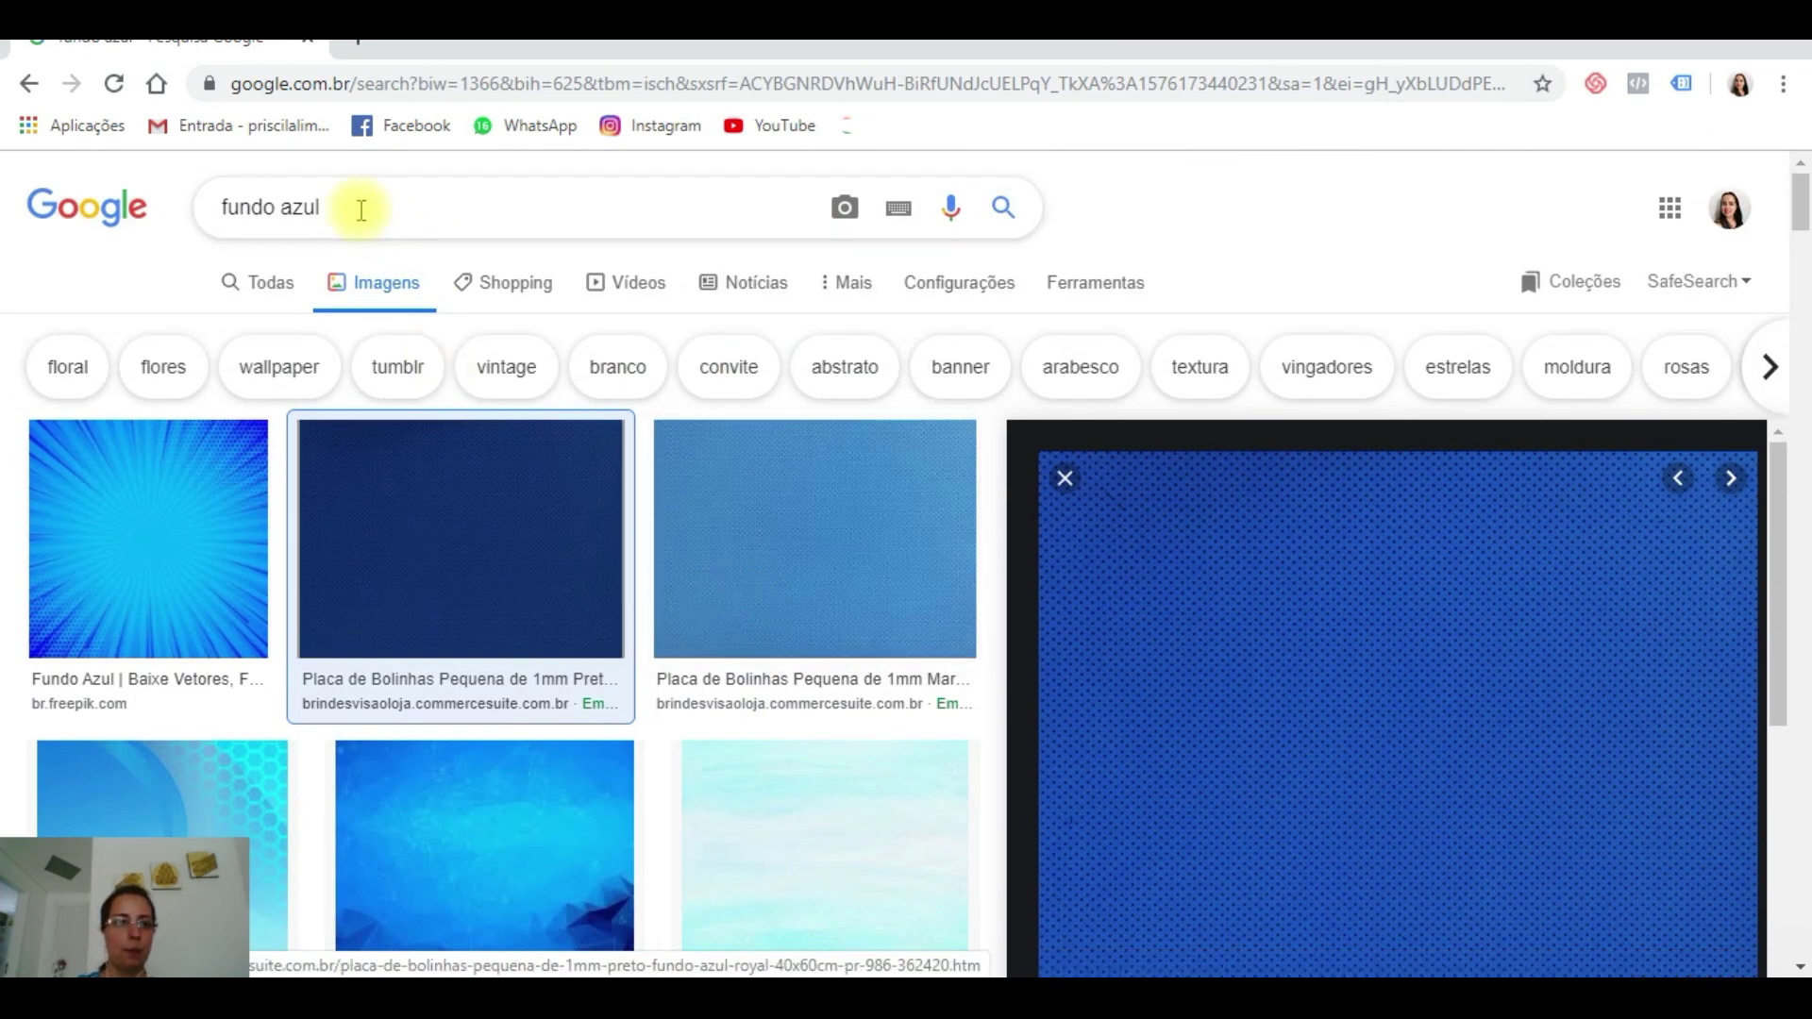
{"action": "left_click_drag", "start_coordinate": [356, 207], "coordinate": [151, 274]}
{"action": "type", "text": "p"}
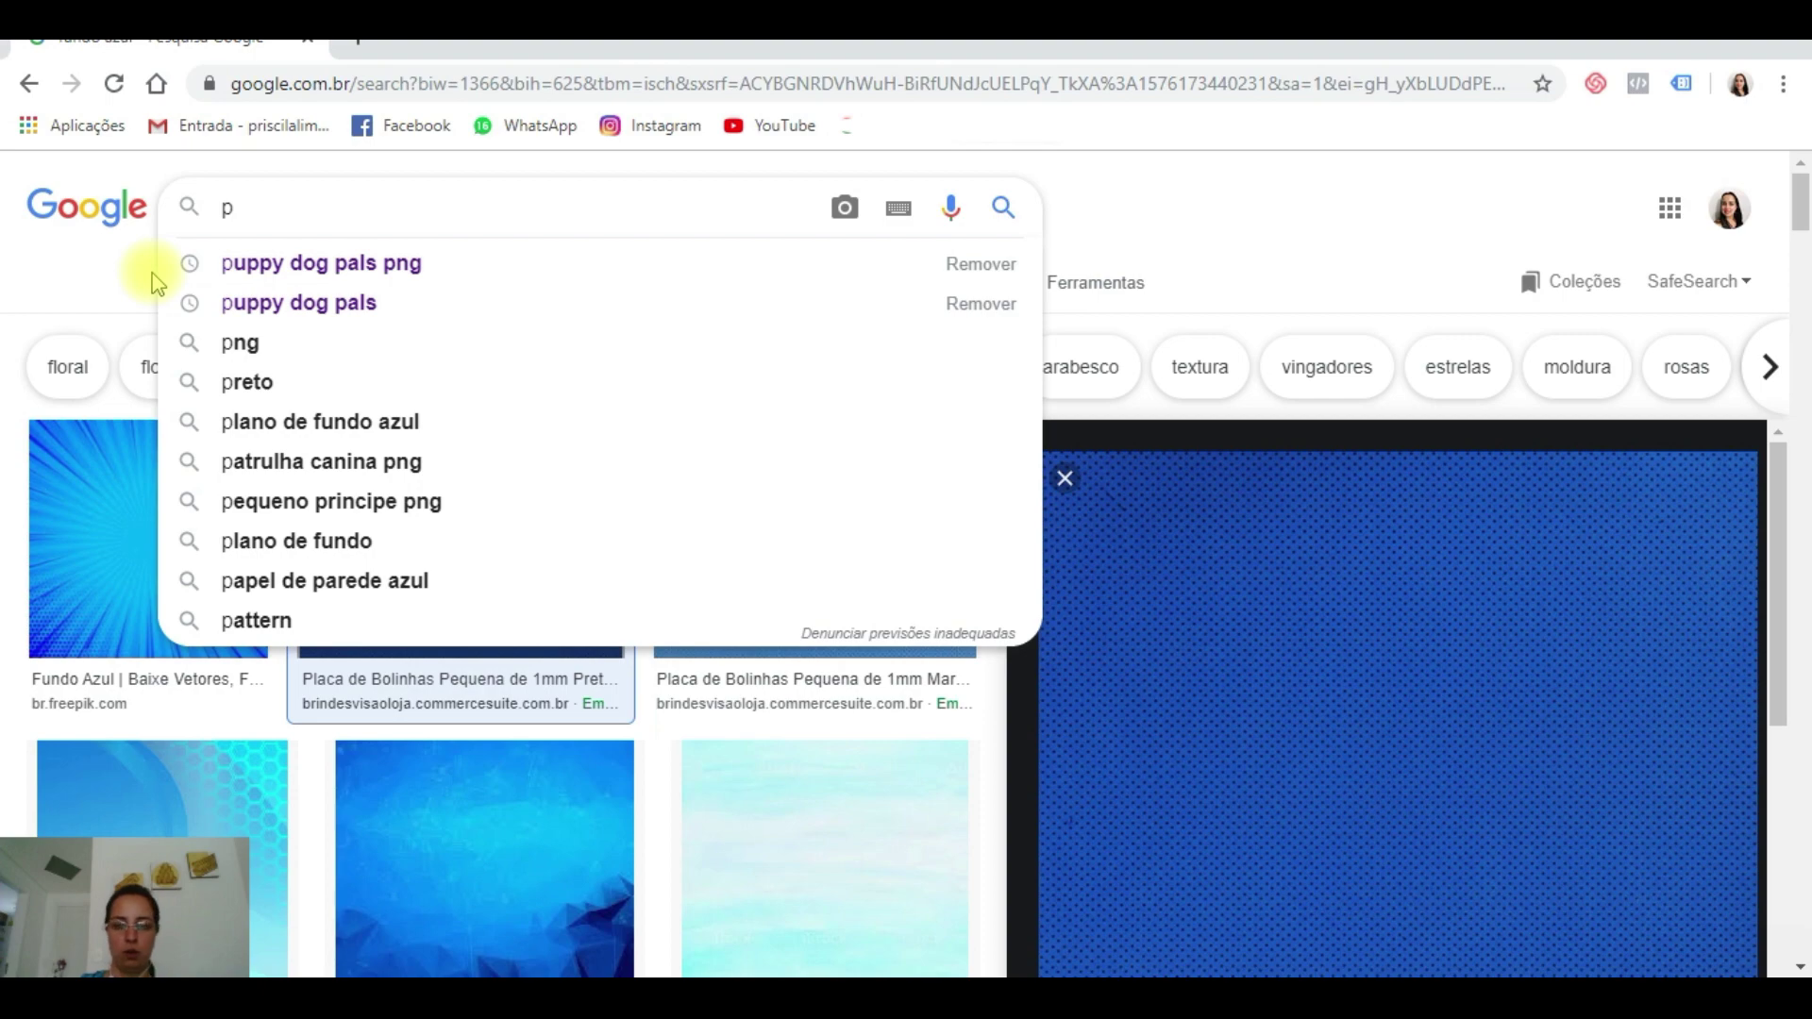
{"action": "key", "text": "Down"}
{"action": "key", "text": "Return"}
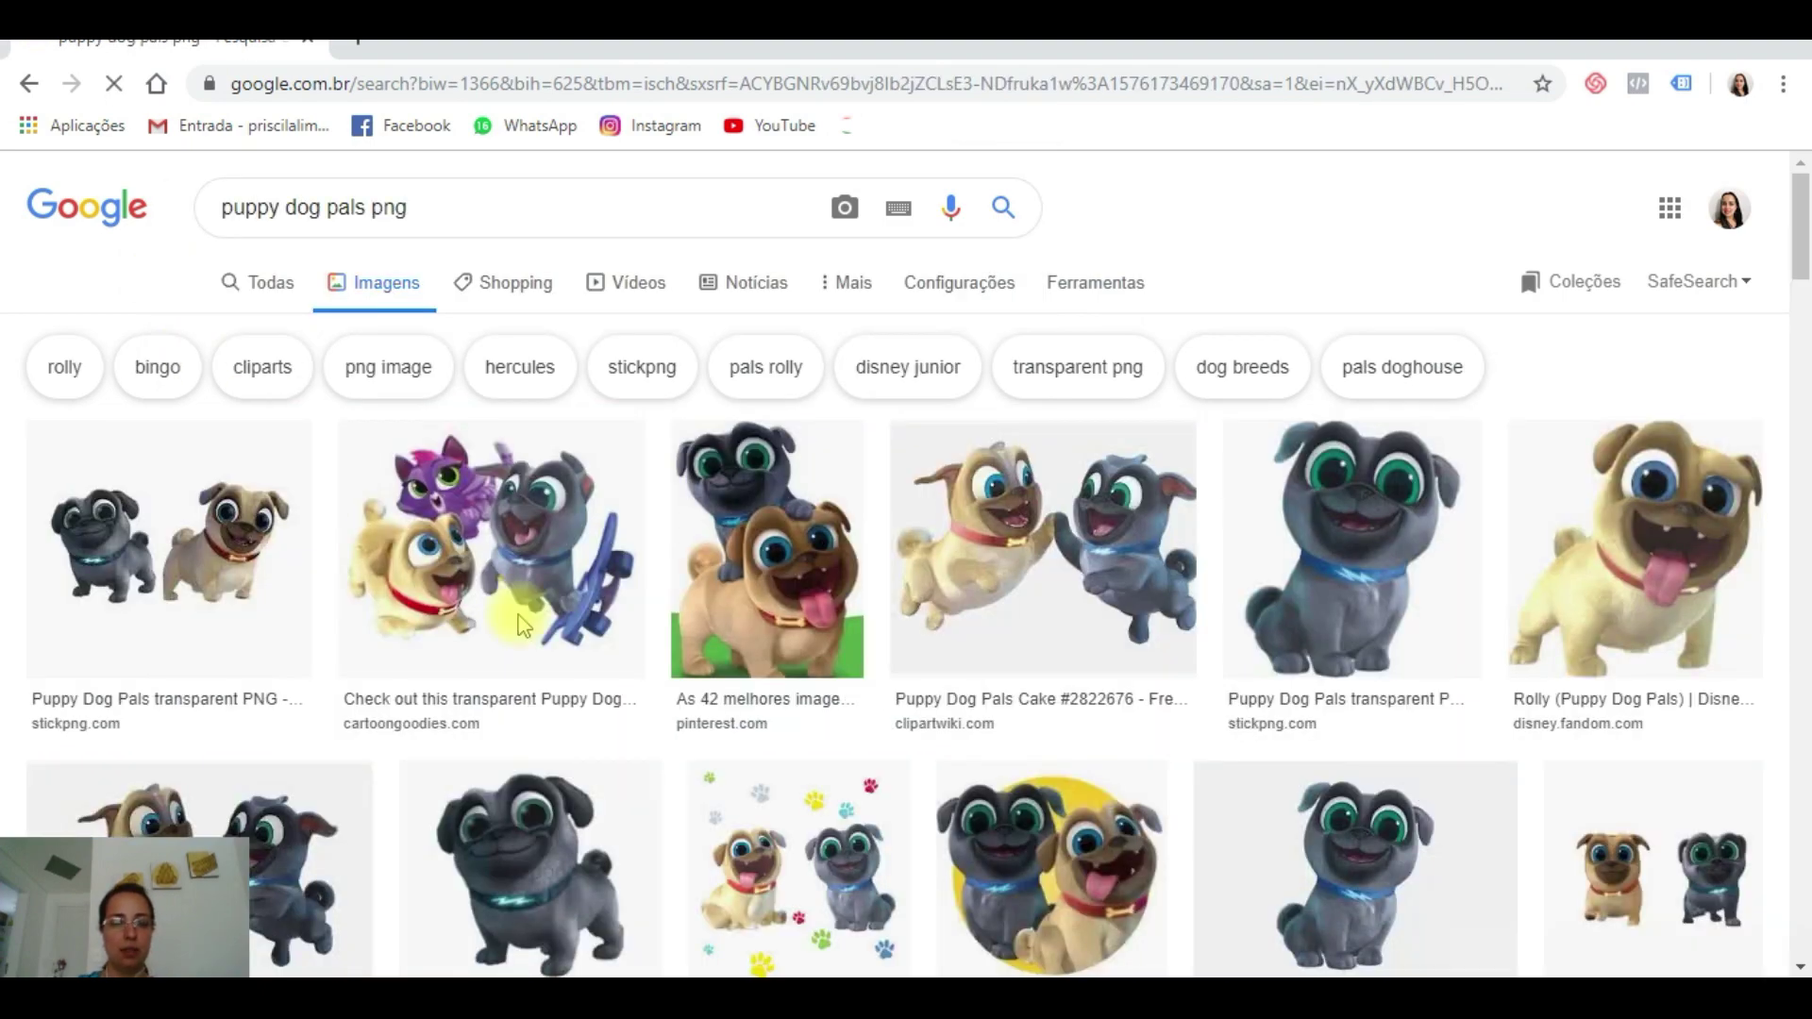
{"action": "double_click", "coordinate": [375, 207]}
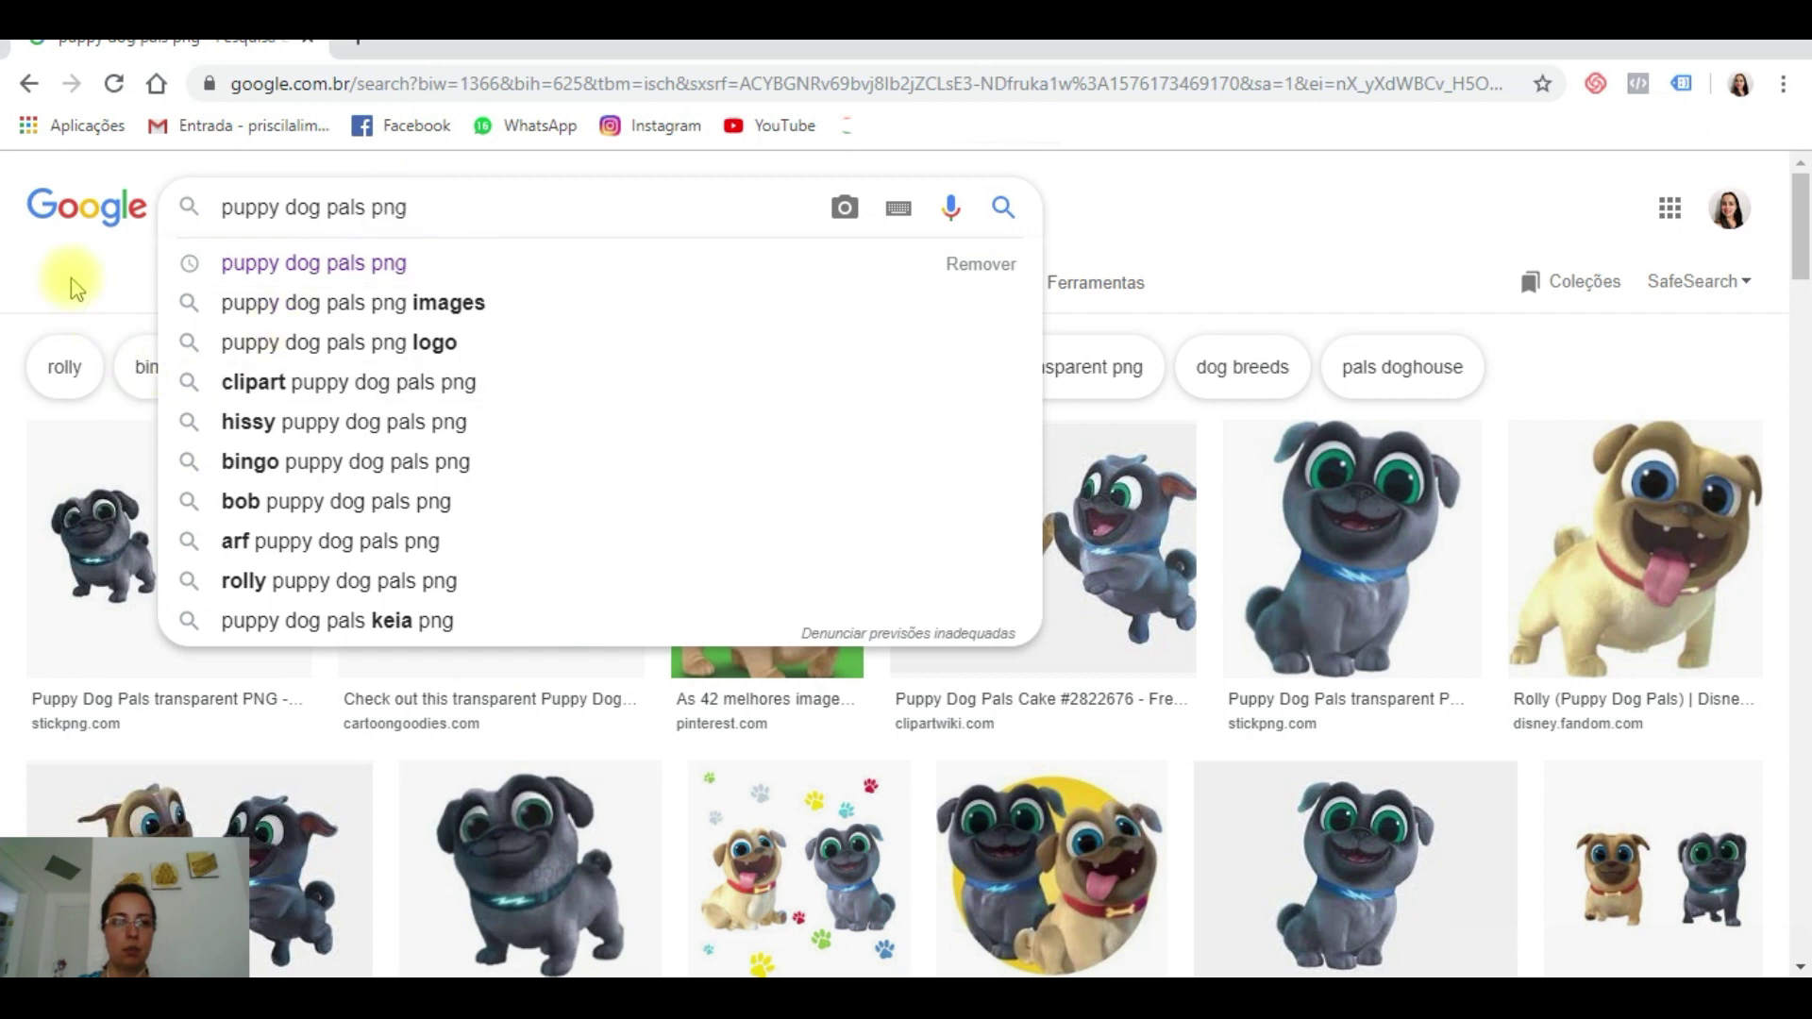
{"action": "left_click", "coordinate": [76, 288]}
- Preview the single grey pug, the single tan pug, the stacked pair and the high-five pair, and browse further character images
{"action": "left_click", "coordinate": [1345, 514]}
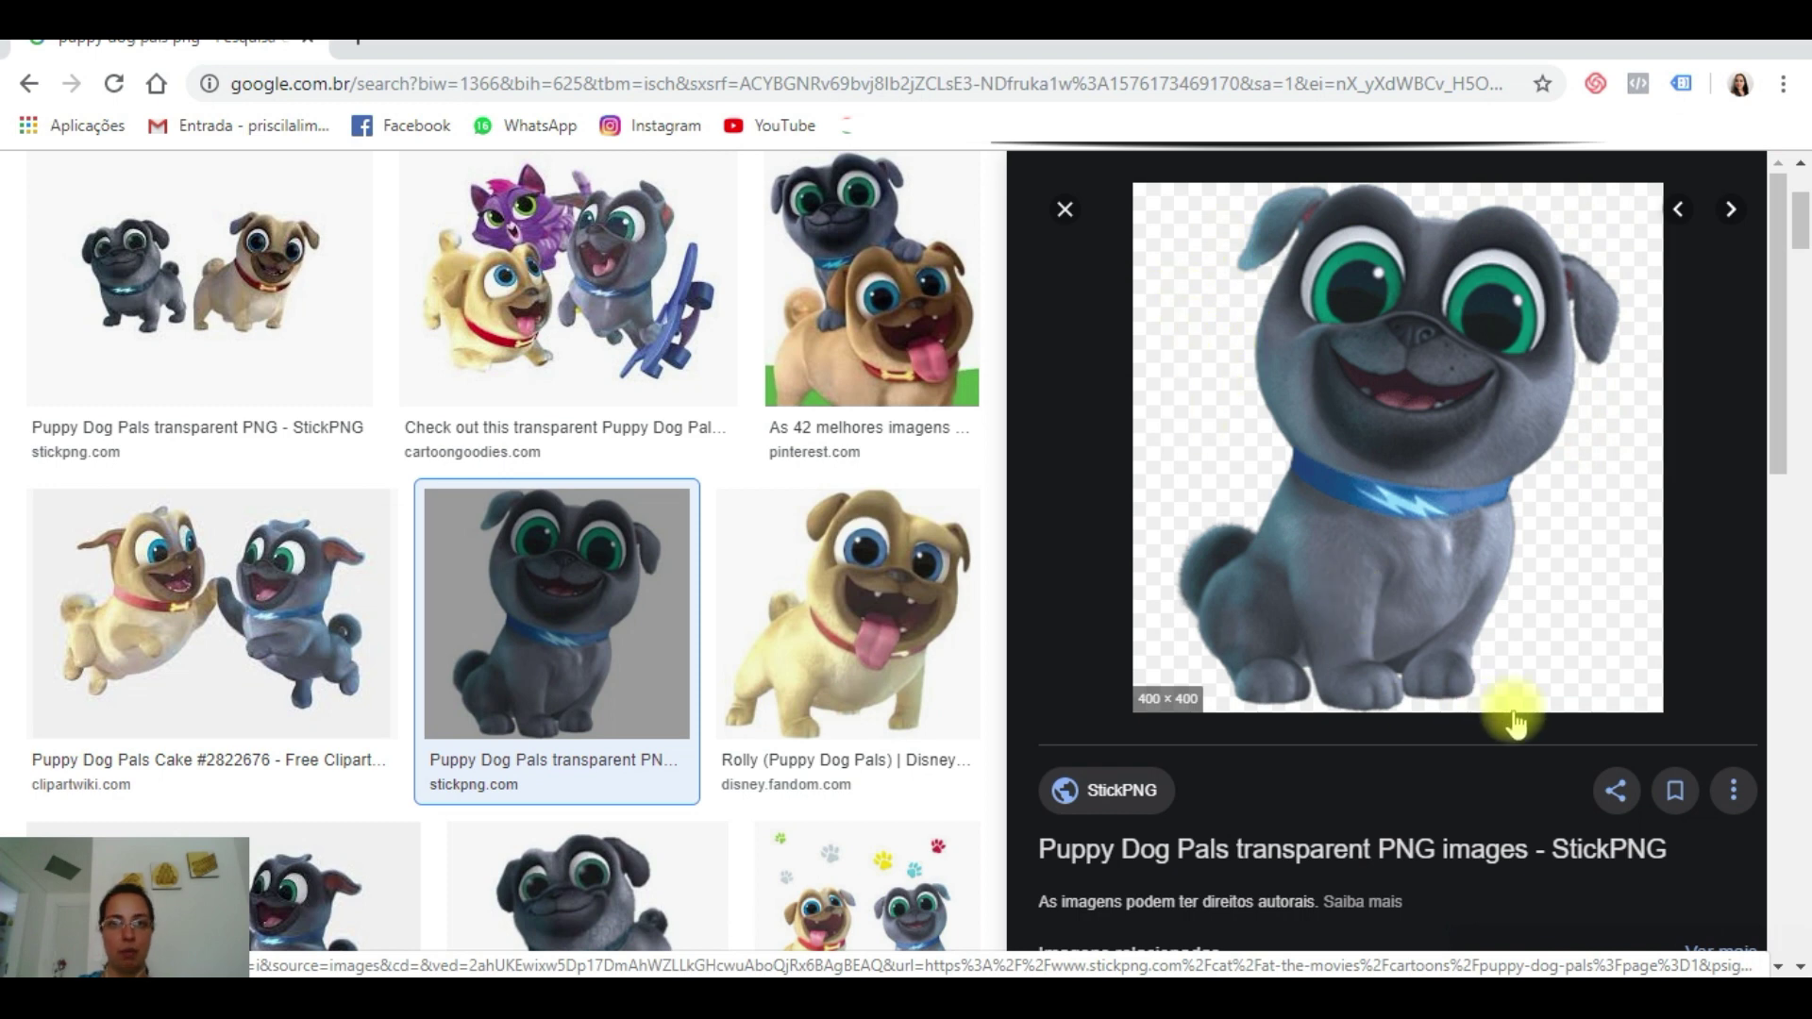
{"action": "left_click", "coordinate": [861, 571]}
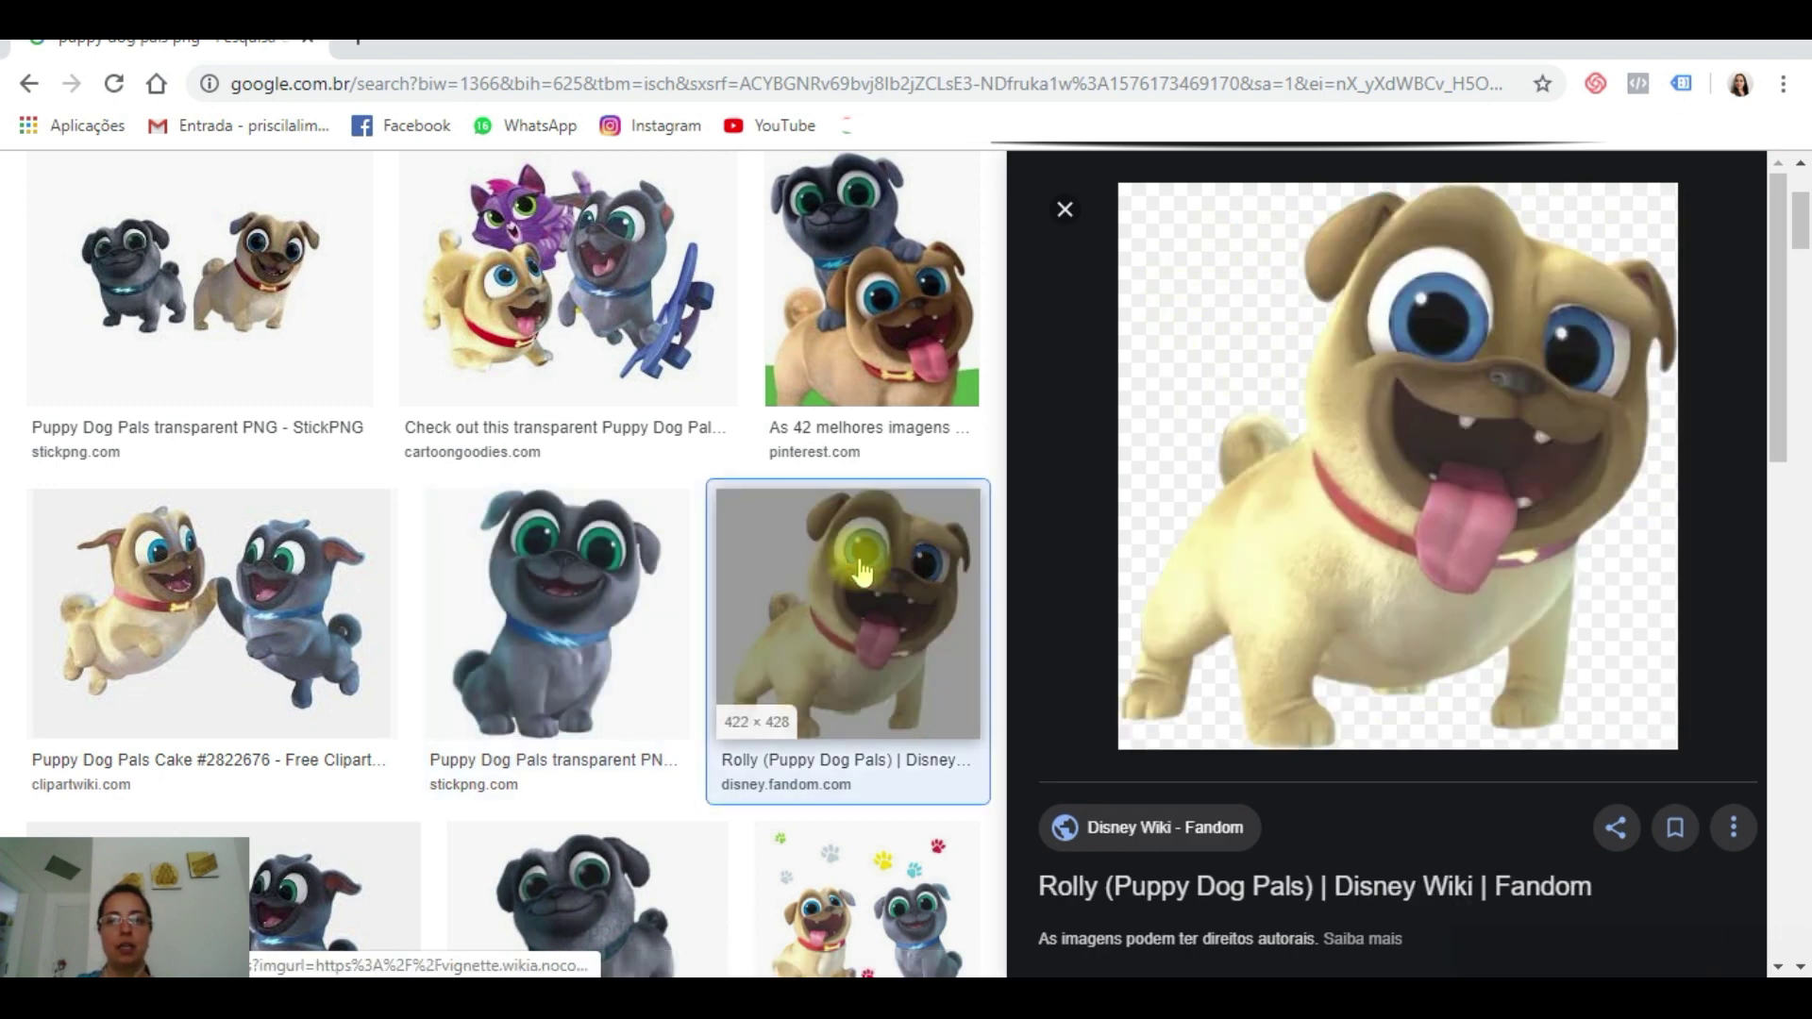
{"action": "left_click", "coordinate": [863, 283]}
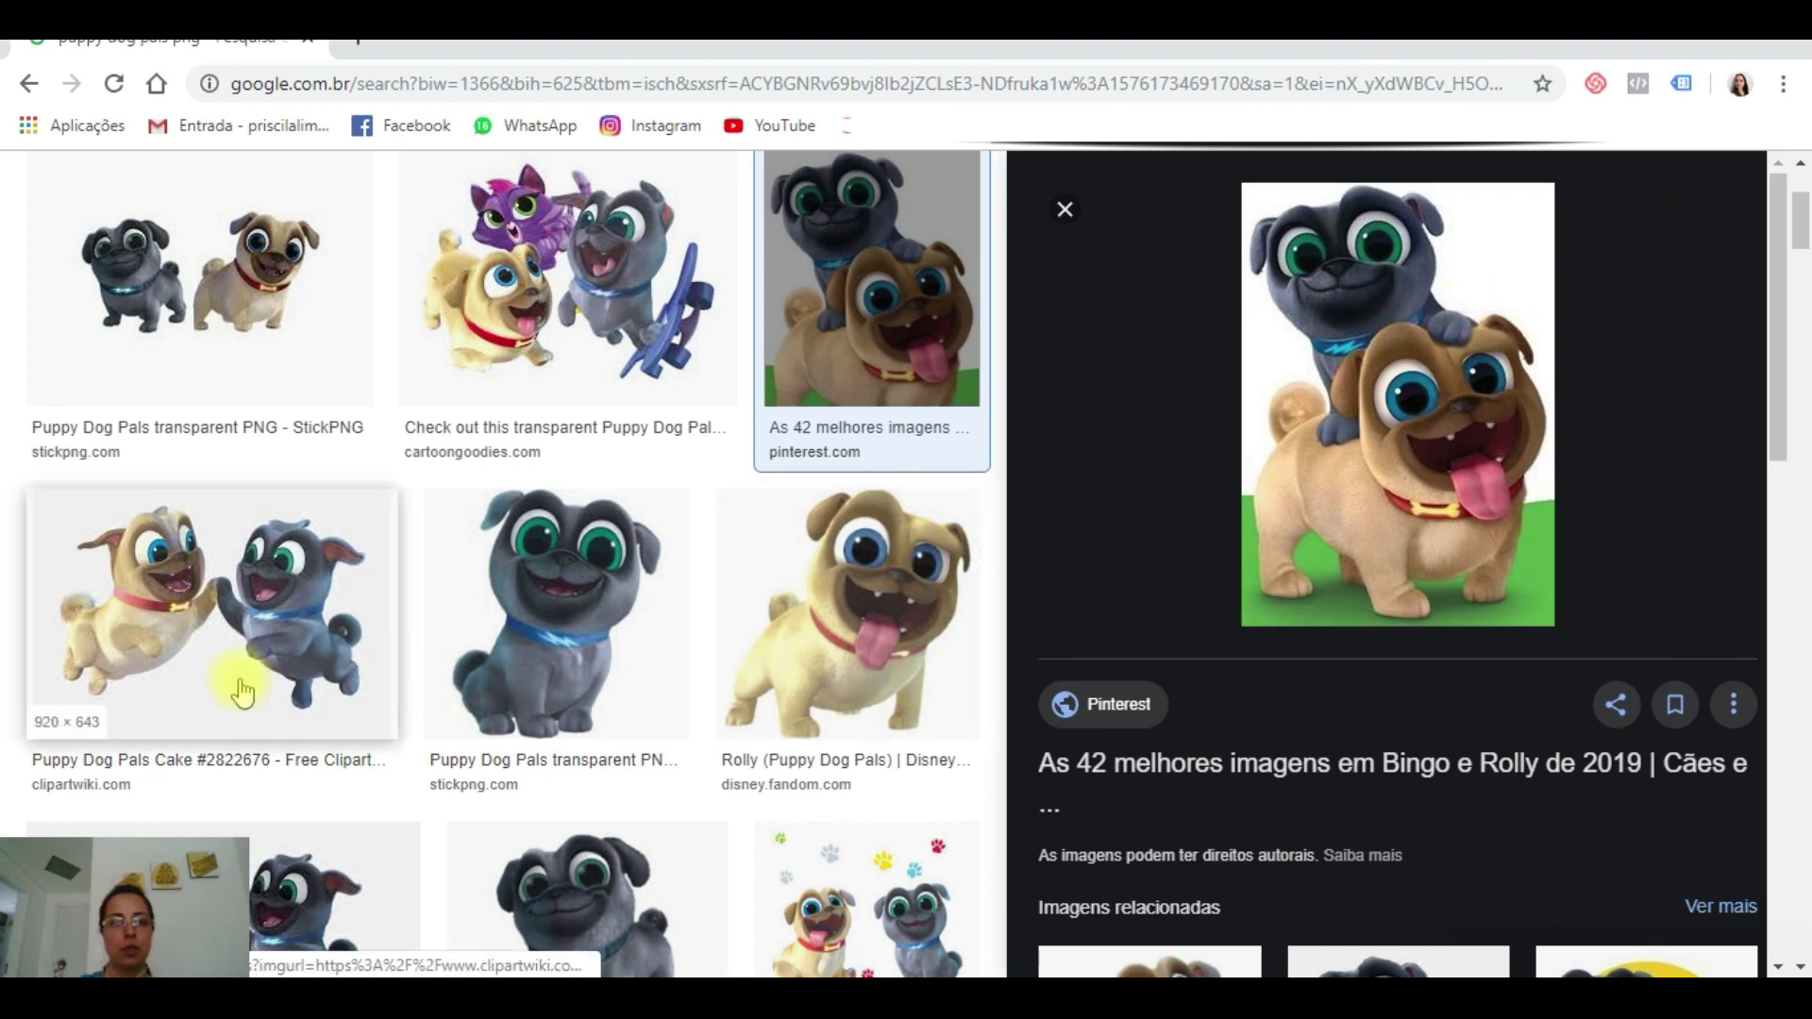
{"action": "left_click", "coordinate": [269, 608]}
{"action": "scroll", "coordinate": [403, 586], "scroll_direction": "down", "scroll_amount": 6}
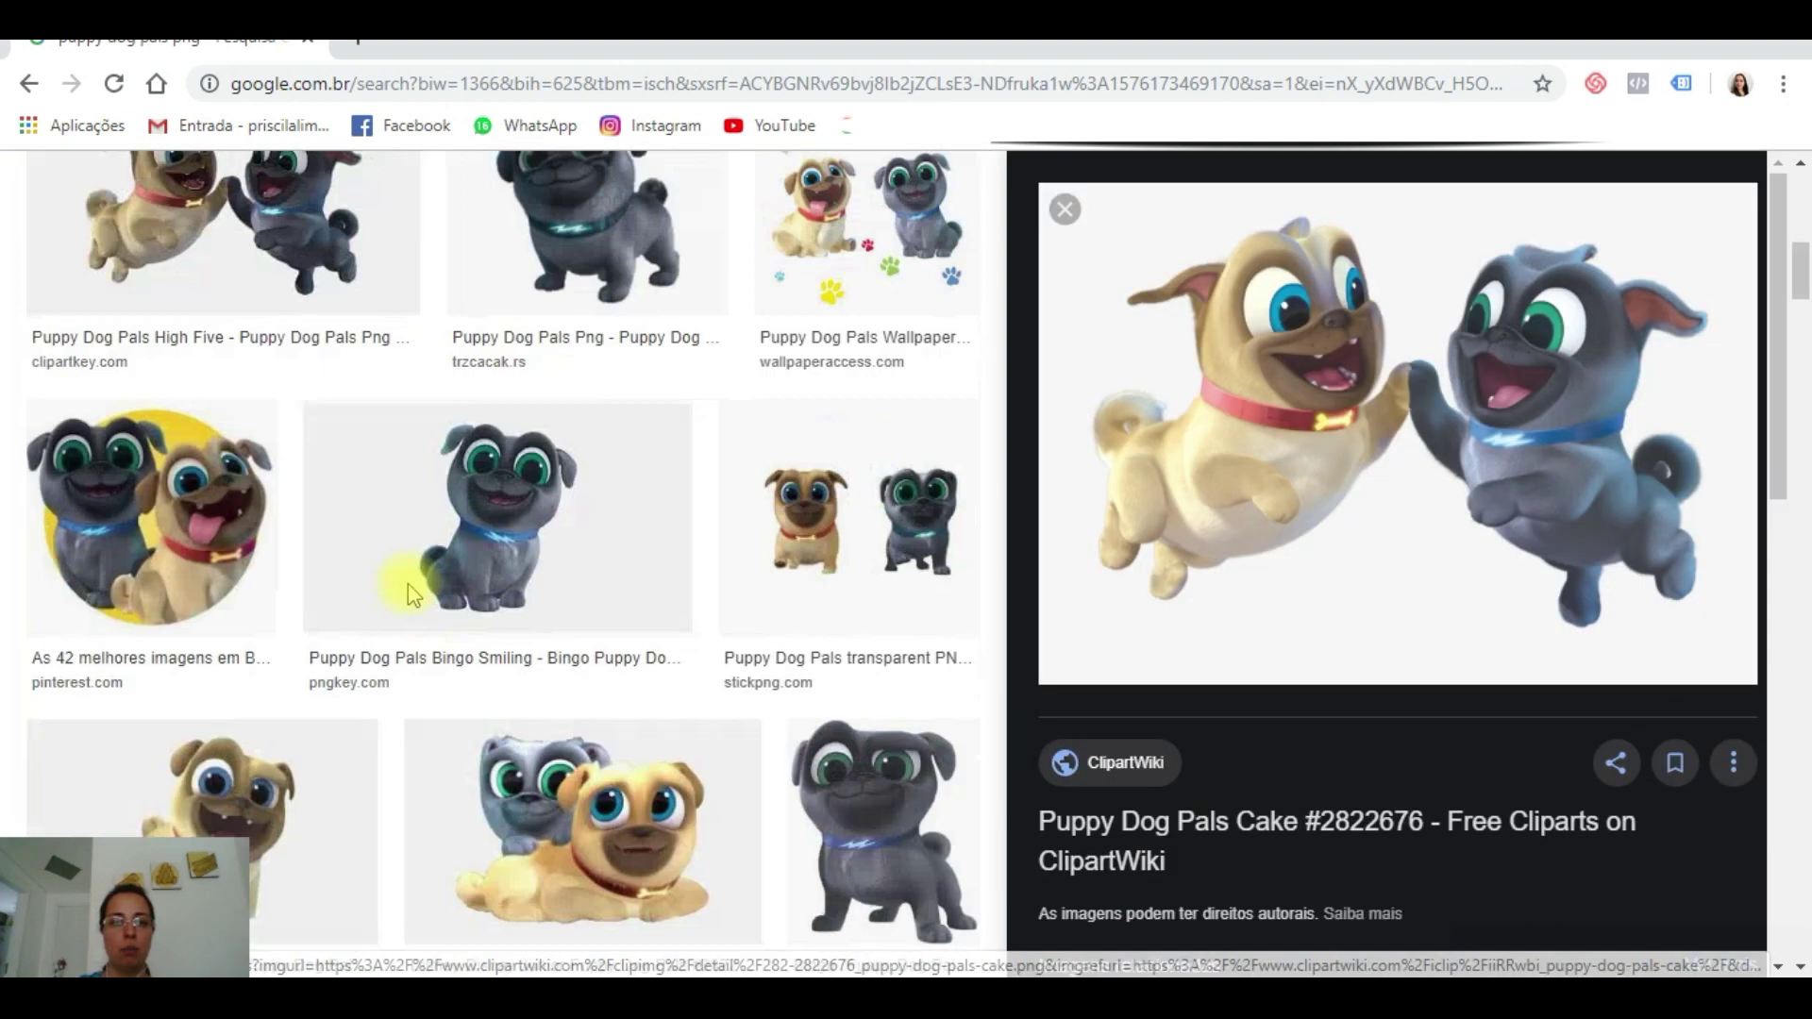
{"action": "scroll", "coordinate": [377, 543], "scroll_direction": "up", "scroll_amount": 6}
{"action": "scroll", "coordinate": [603, 722], "scroll_direction": "up", "scroll_amount": 3}
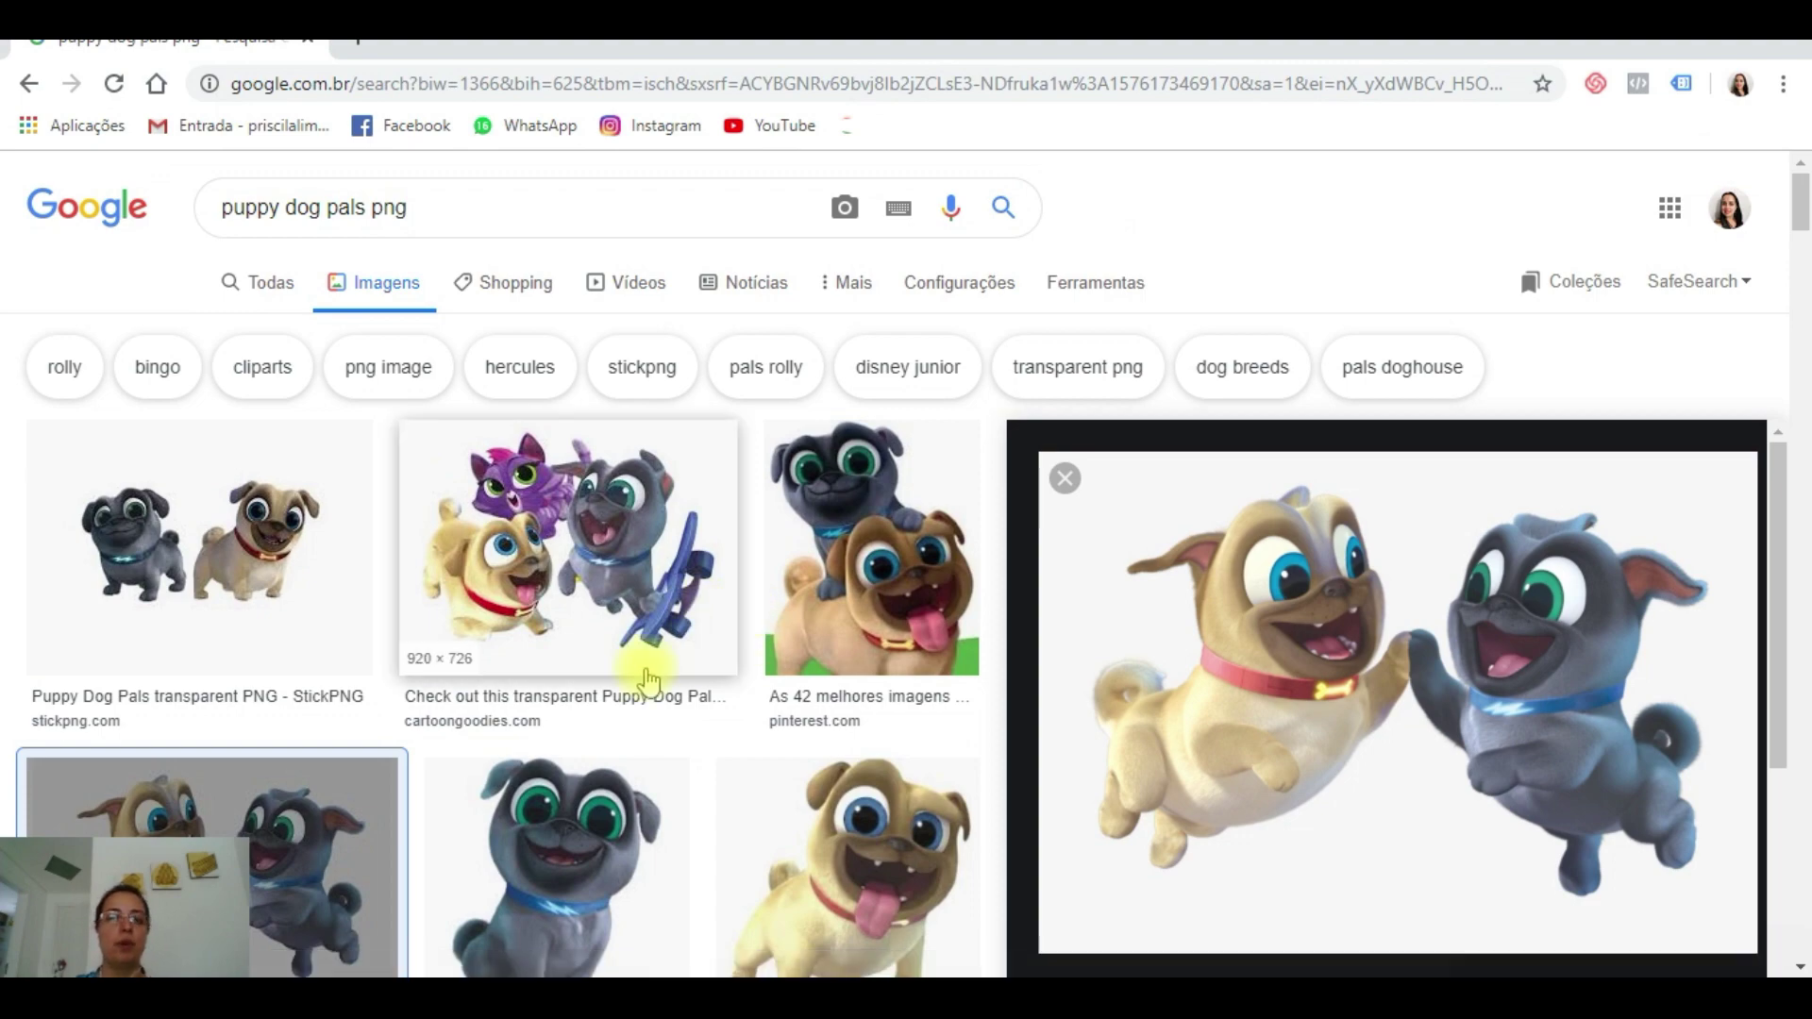
- Browse more Puppy Dog Pals PNG results and preview the transparent image of both pugs with the purple cat
{"action": "scroll", "coordinate": [709, 600], "scroll_direction": "down", "scroll_amount": 8}
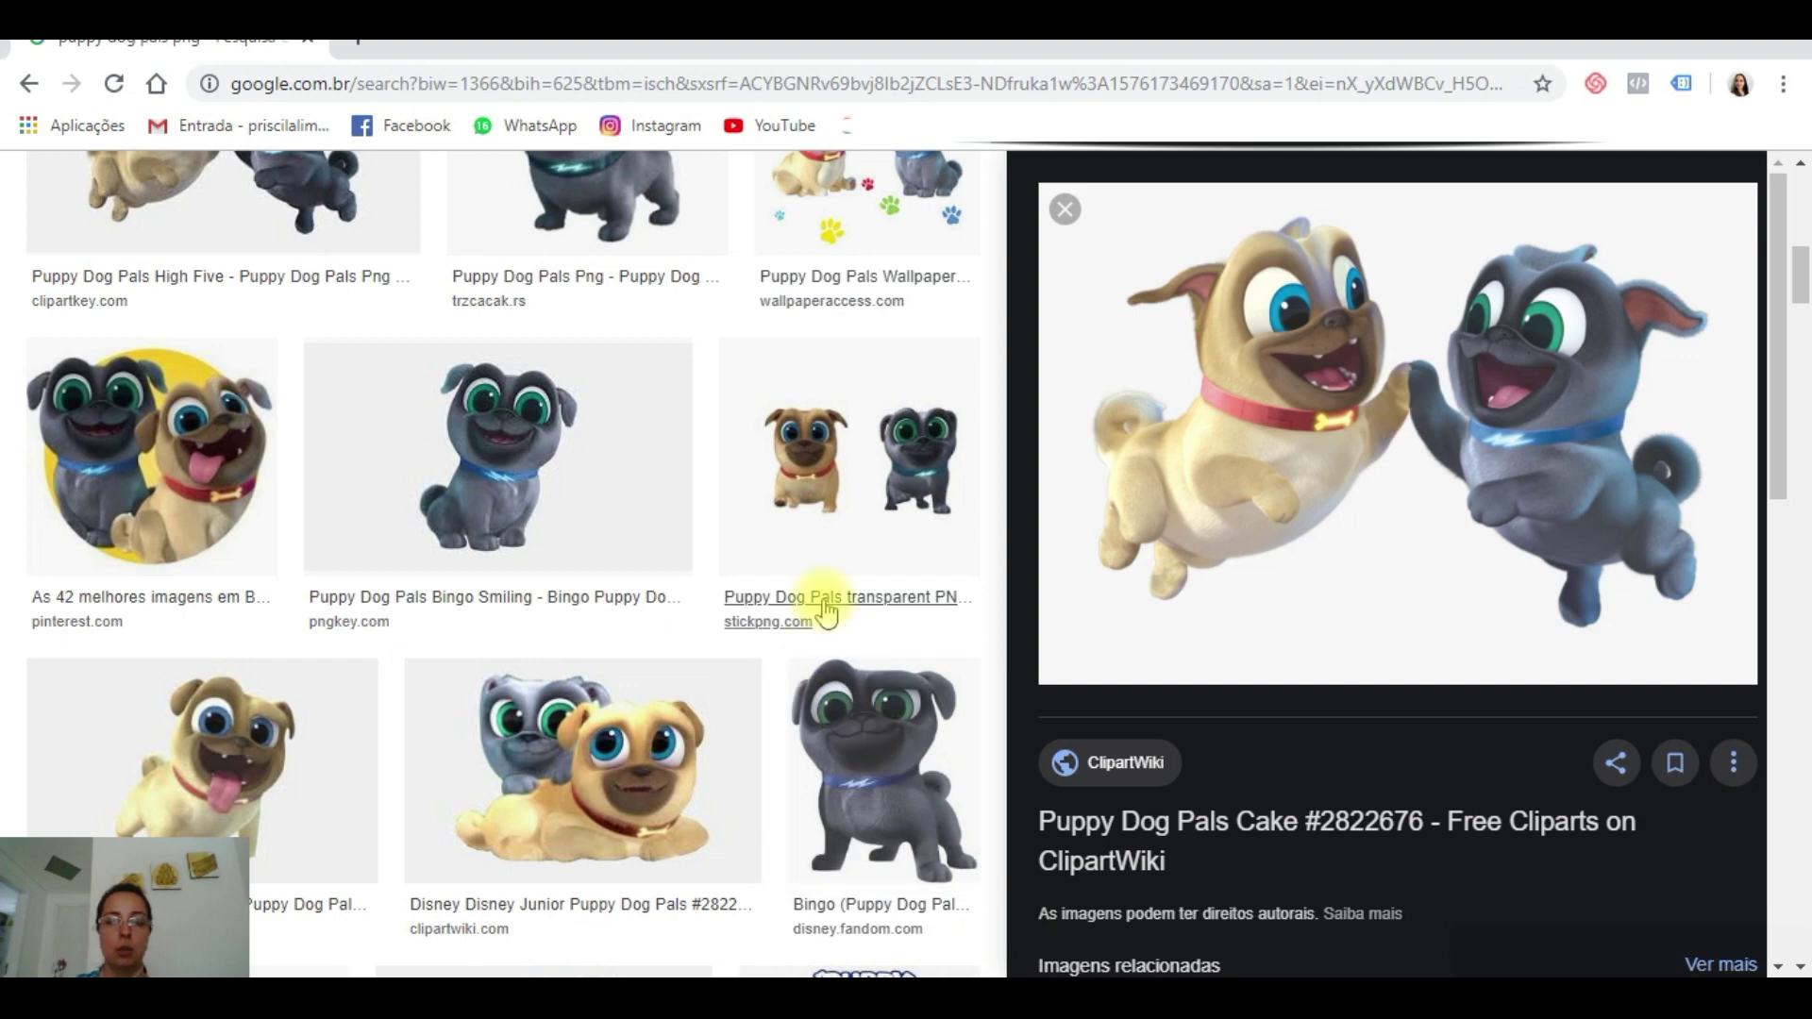
{"action": "scroll", "coordinate": [826, 613], "scroll_direction": "up", "scroll_amount": 8}
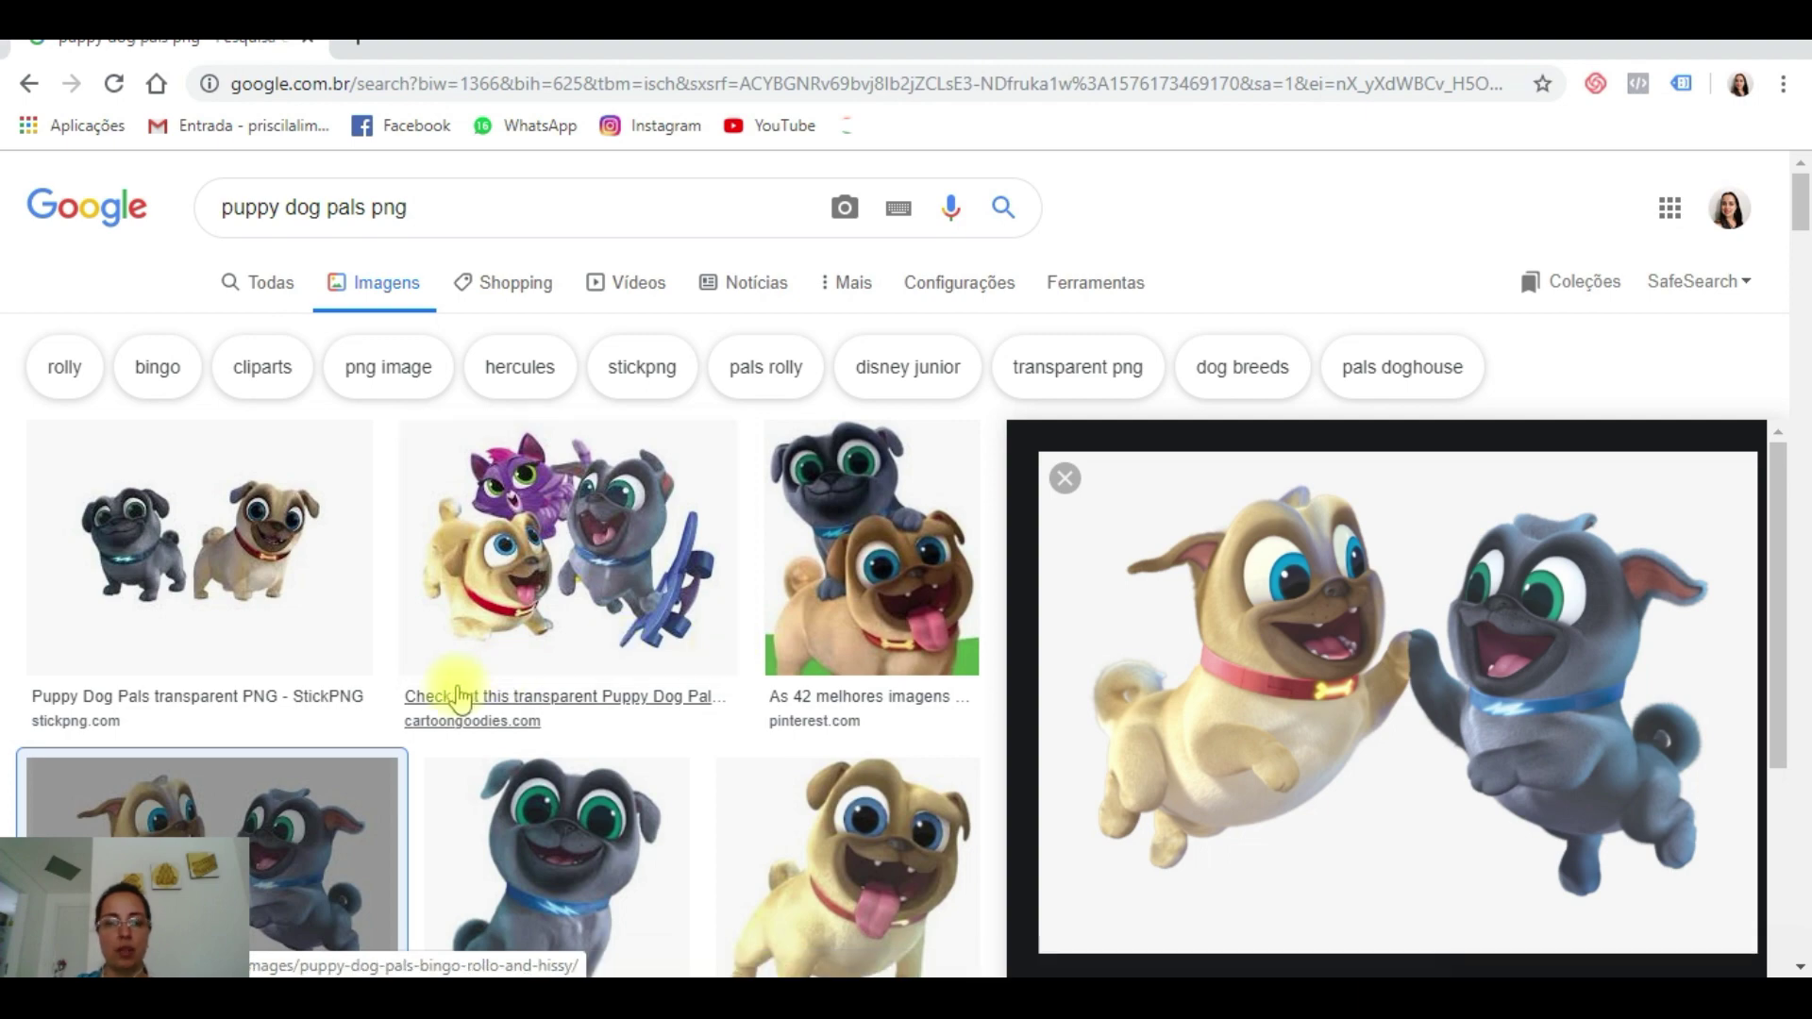
{"action": "scroll", "coordinate": [455, 698], "scroll_direction": "down", "scroll_amount": 5}
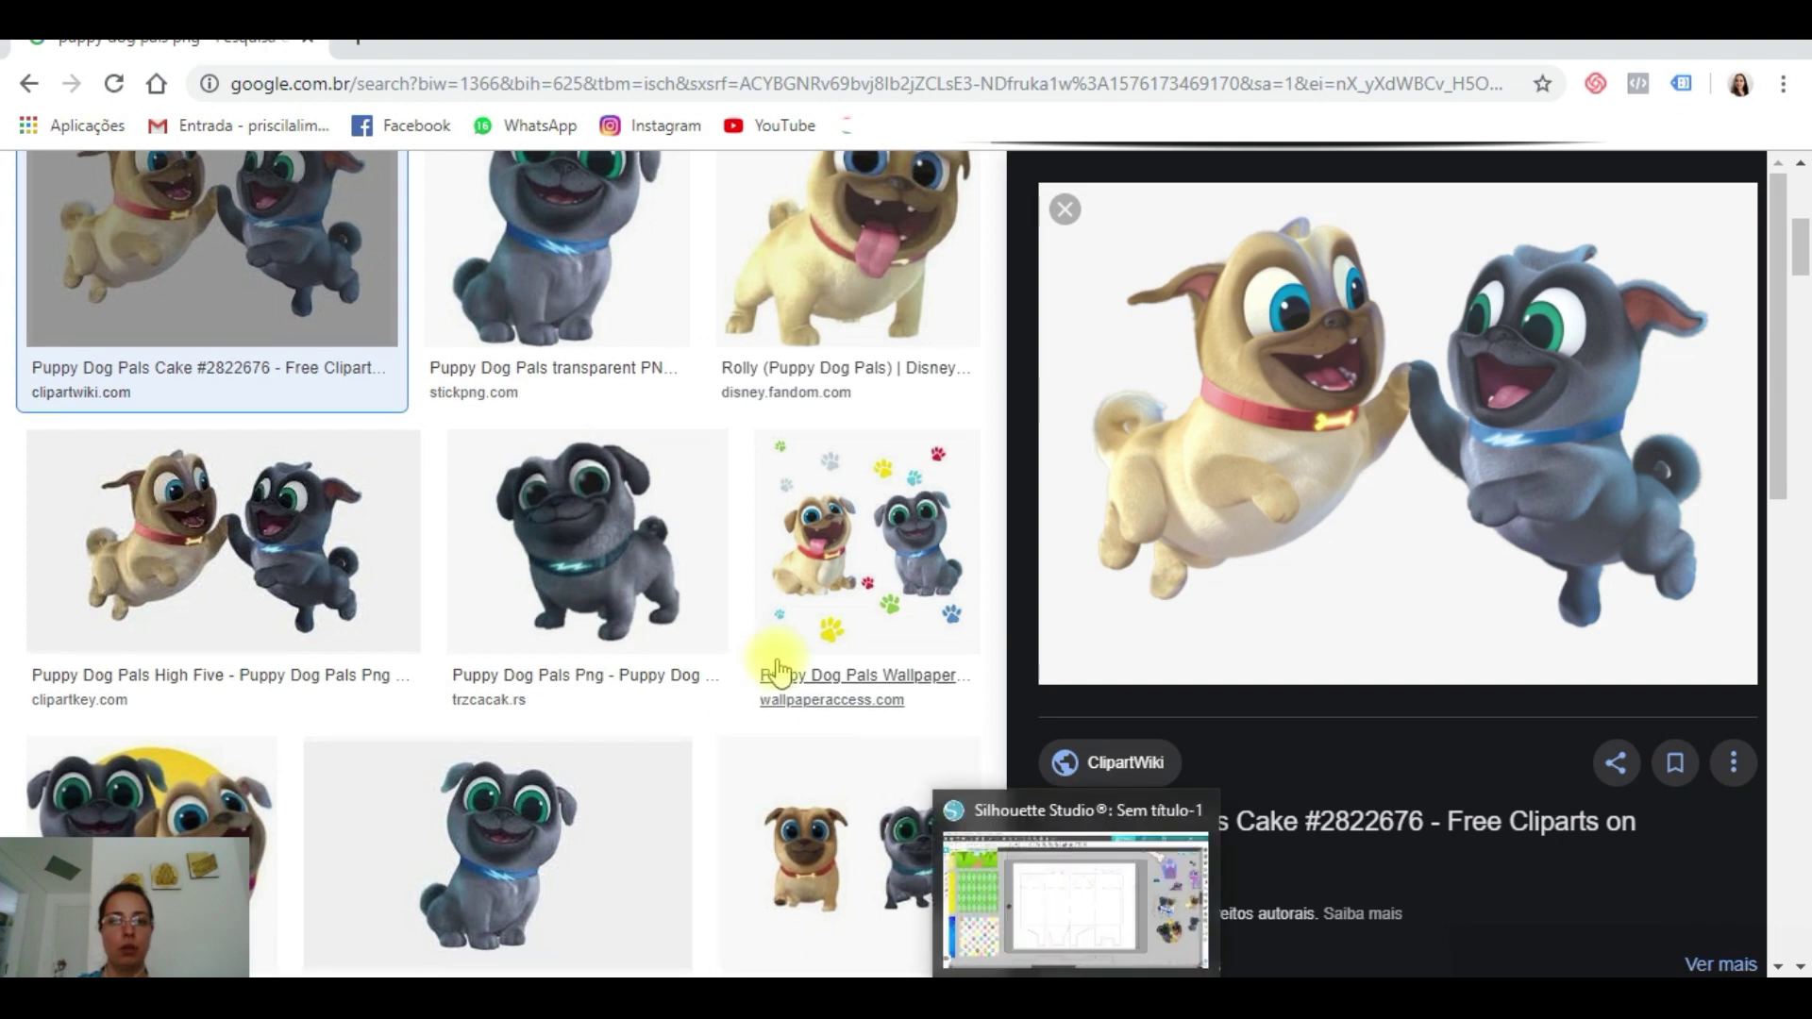
{"action": "scroll", "coordinate": [774, 665], "scroll_direction": "up", "scroll_amount": 6}
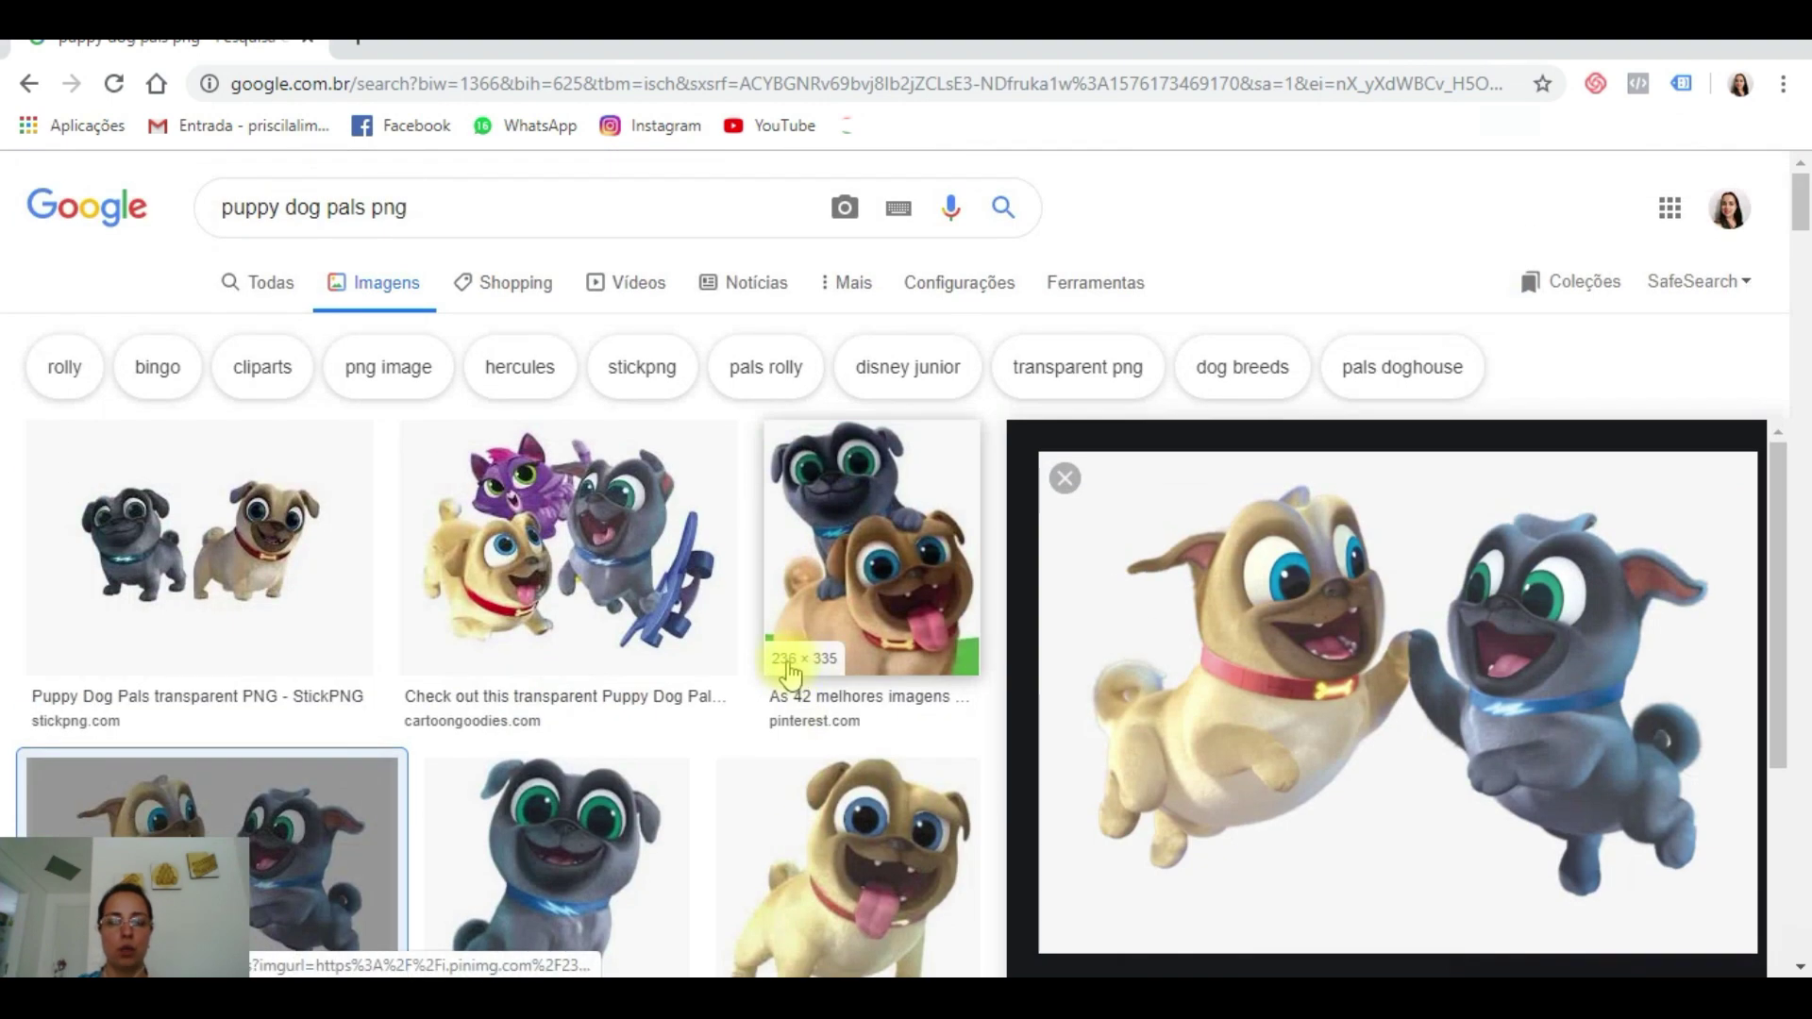
{"action": "left_click", "coordinate": [598, 570]}
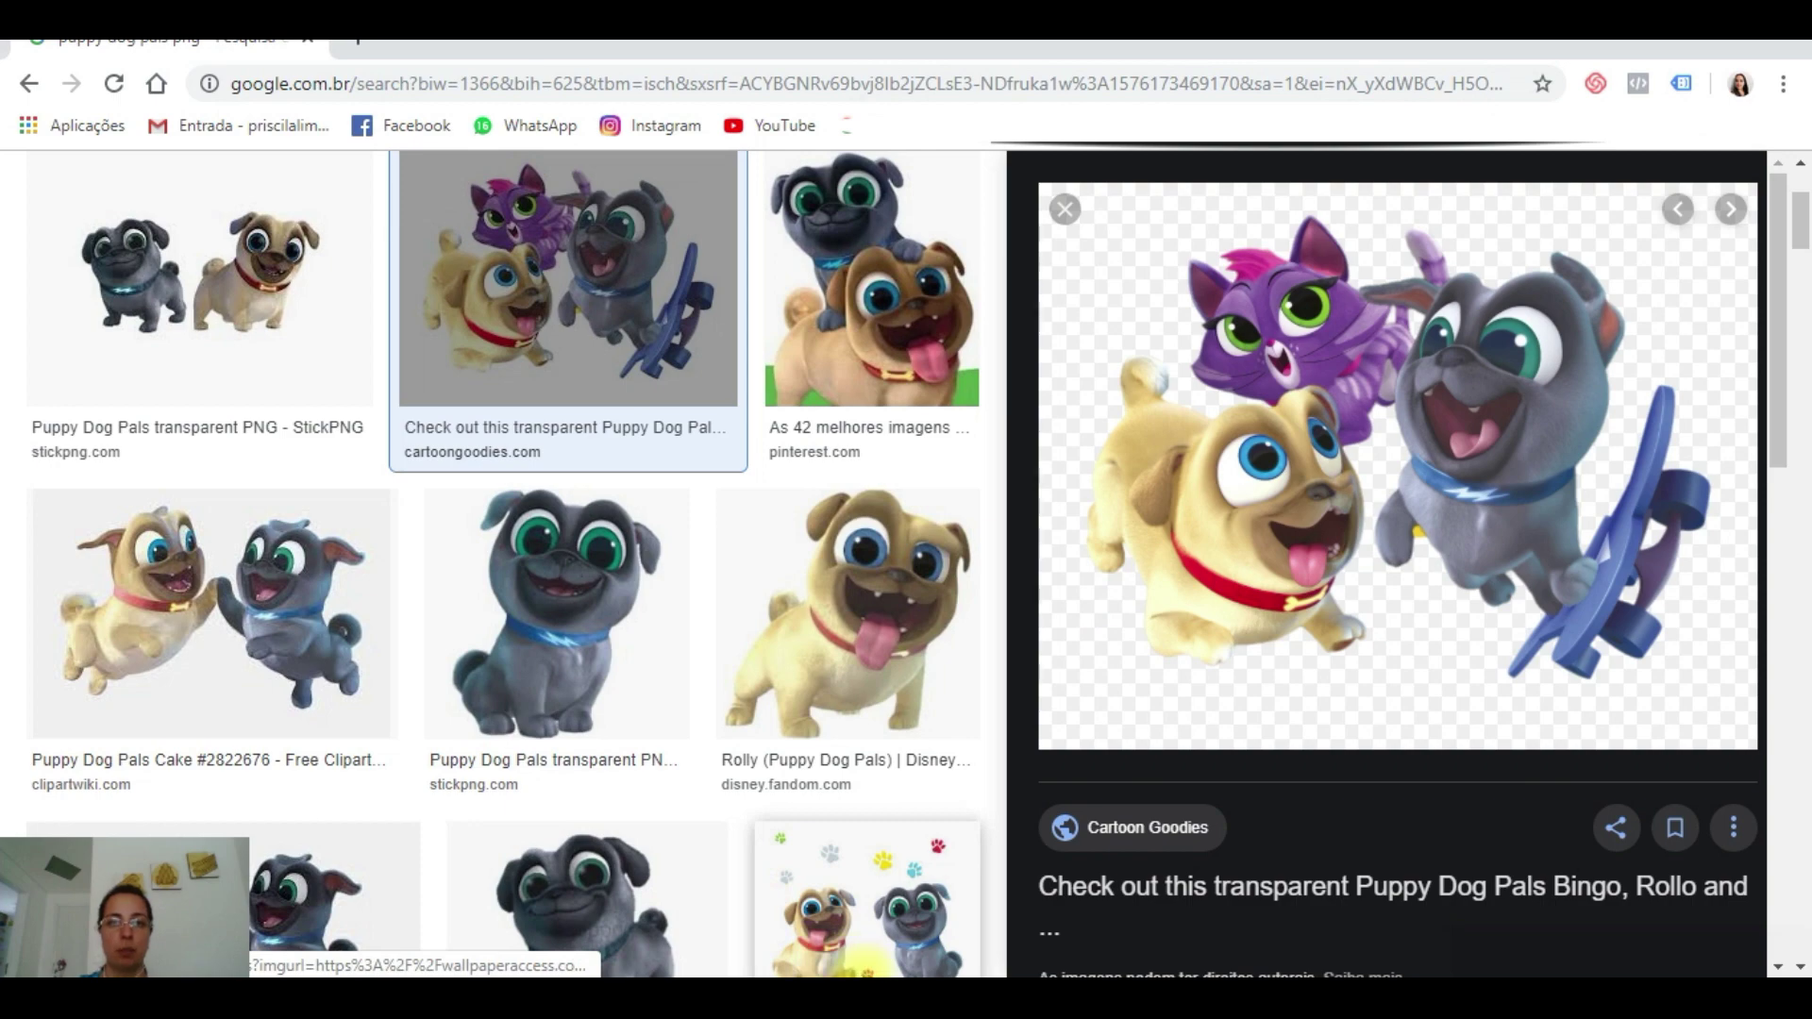
- Switch to Silhouette Studio and reposition the spare black box template under the page and the red one farther away from it
{"action": "mouse_move", "coordinate": [825, 914]}
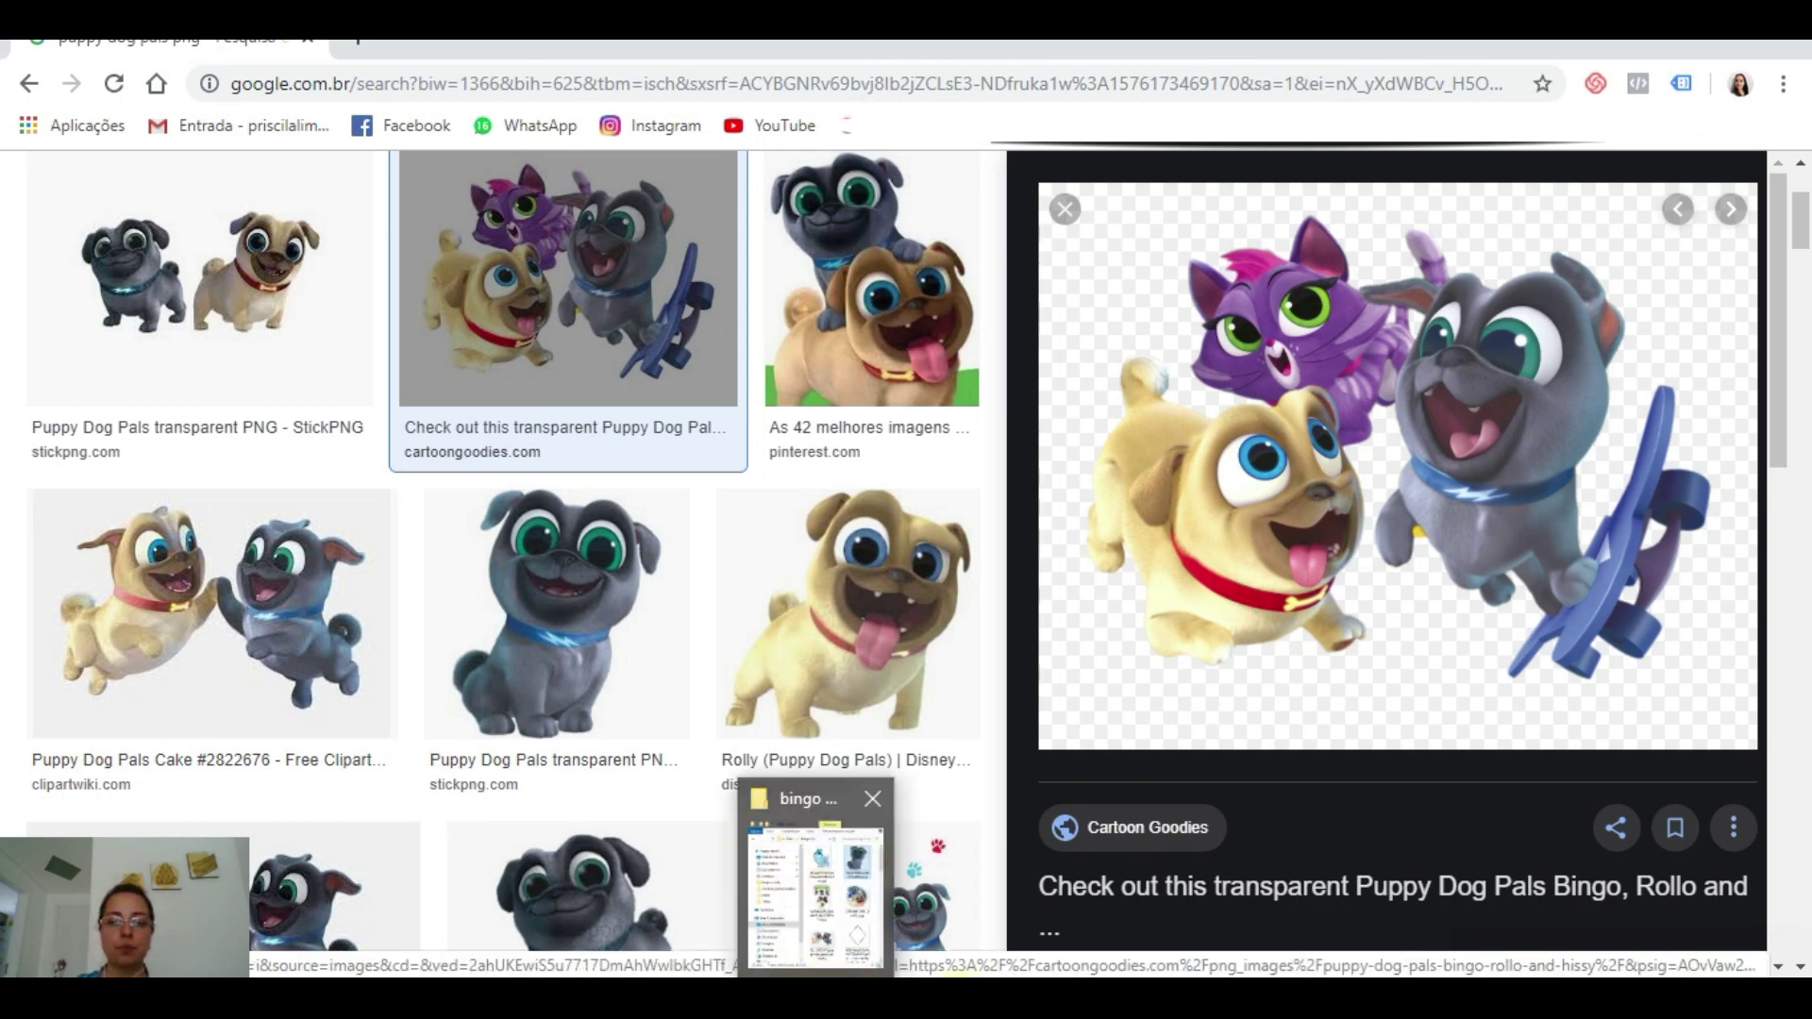
{"action": "left_click", "coordinate": [986, 897]}
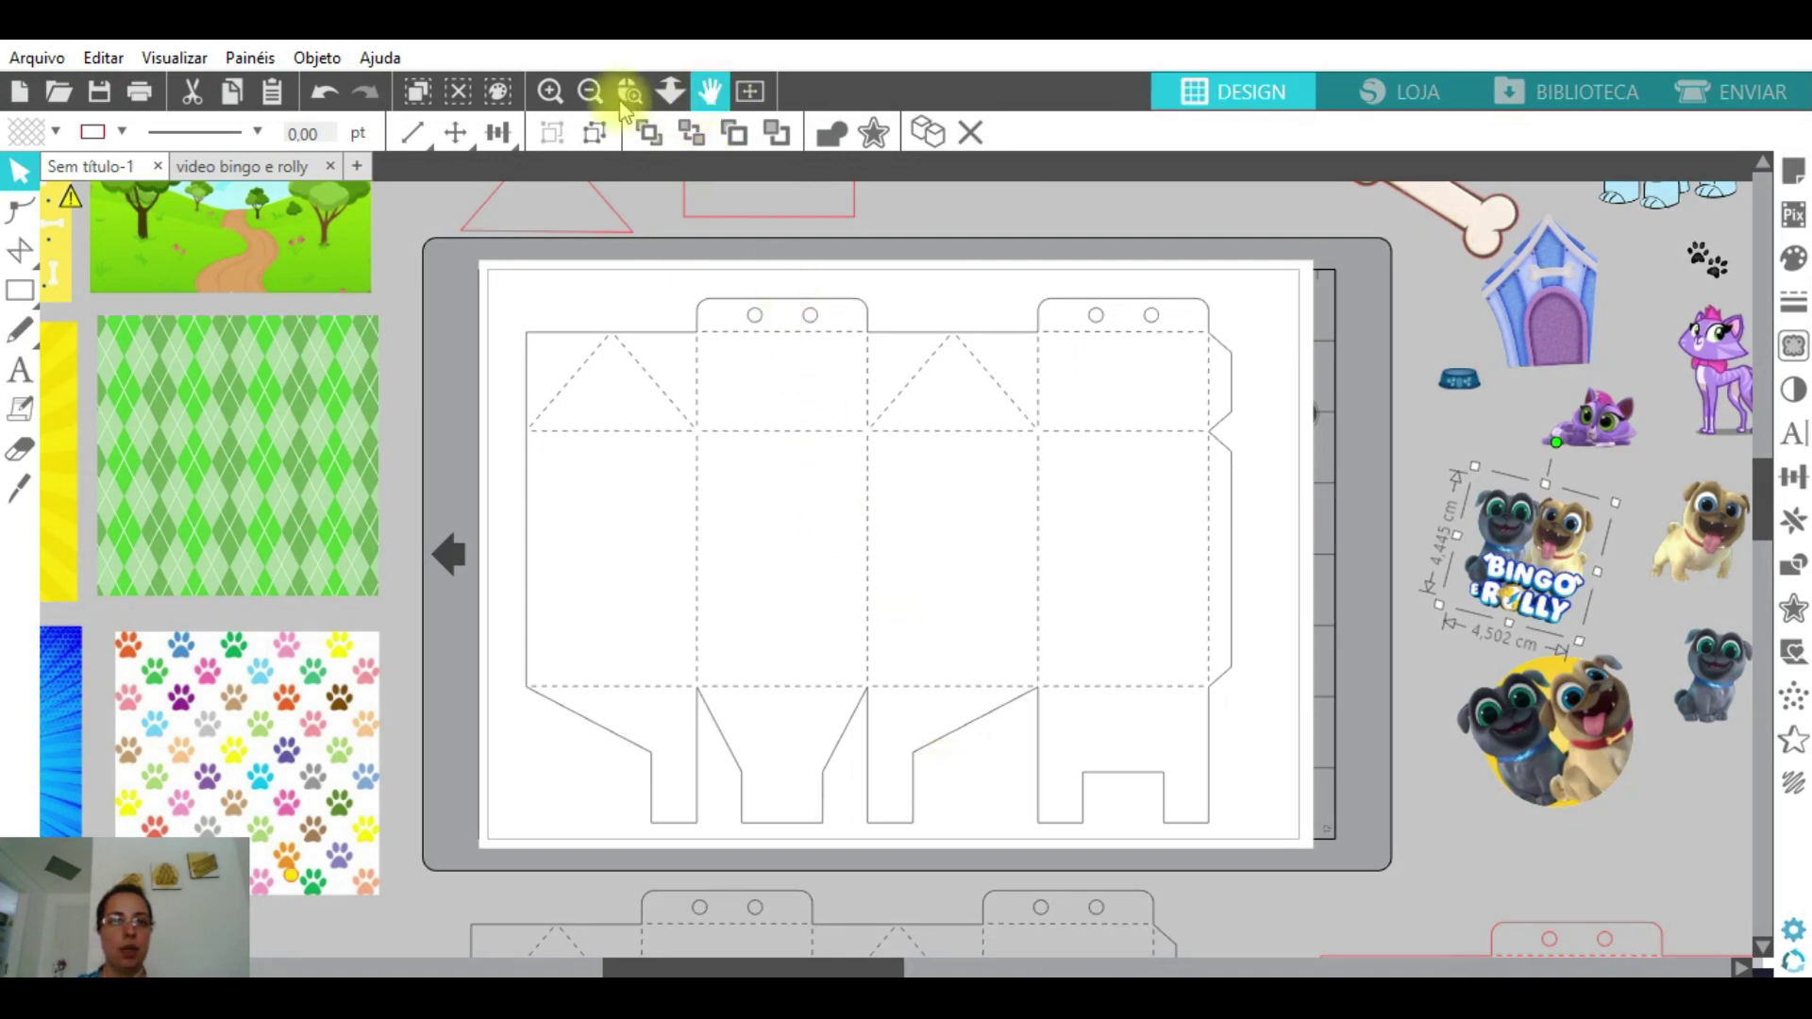
{"action": "left_click", "coordinate": [590, 90]}
{"action": "left_click", "coordinate": [589, 90]}
{"action": "scroll", "coordinate": [868, 468], "scroll_direction": "down", "scroll_amount": 1}
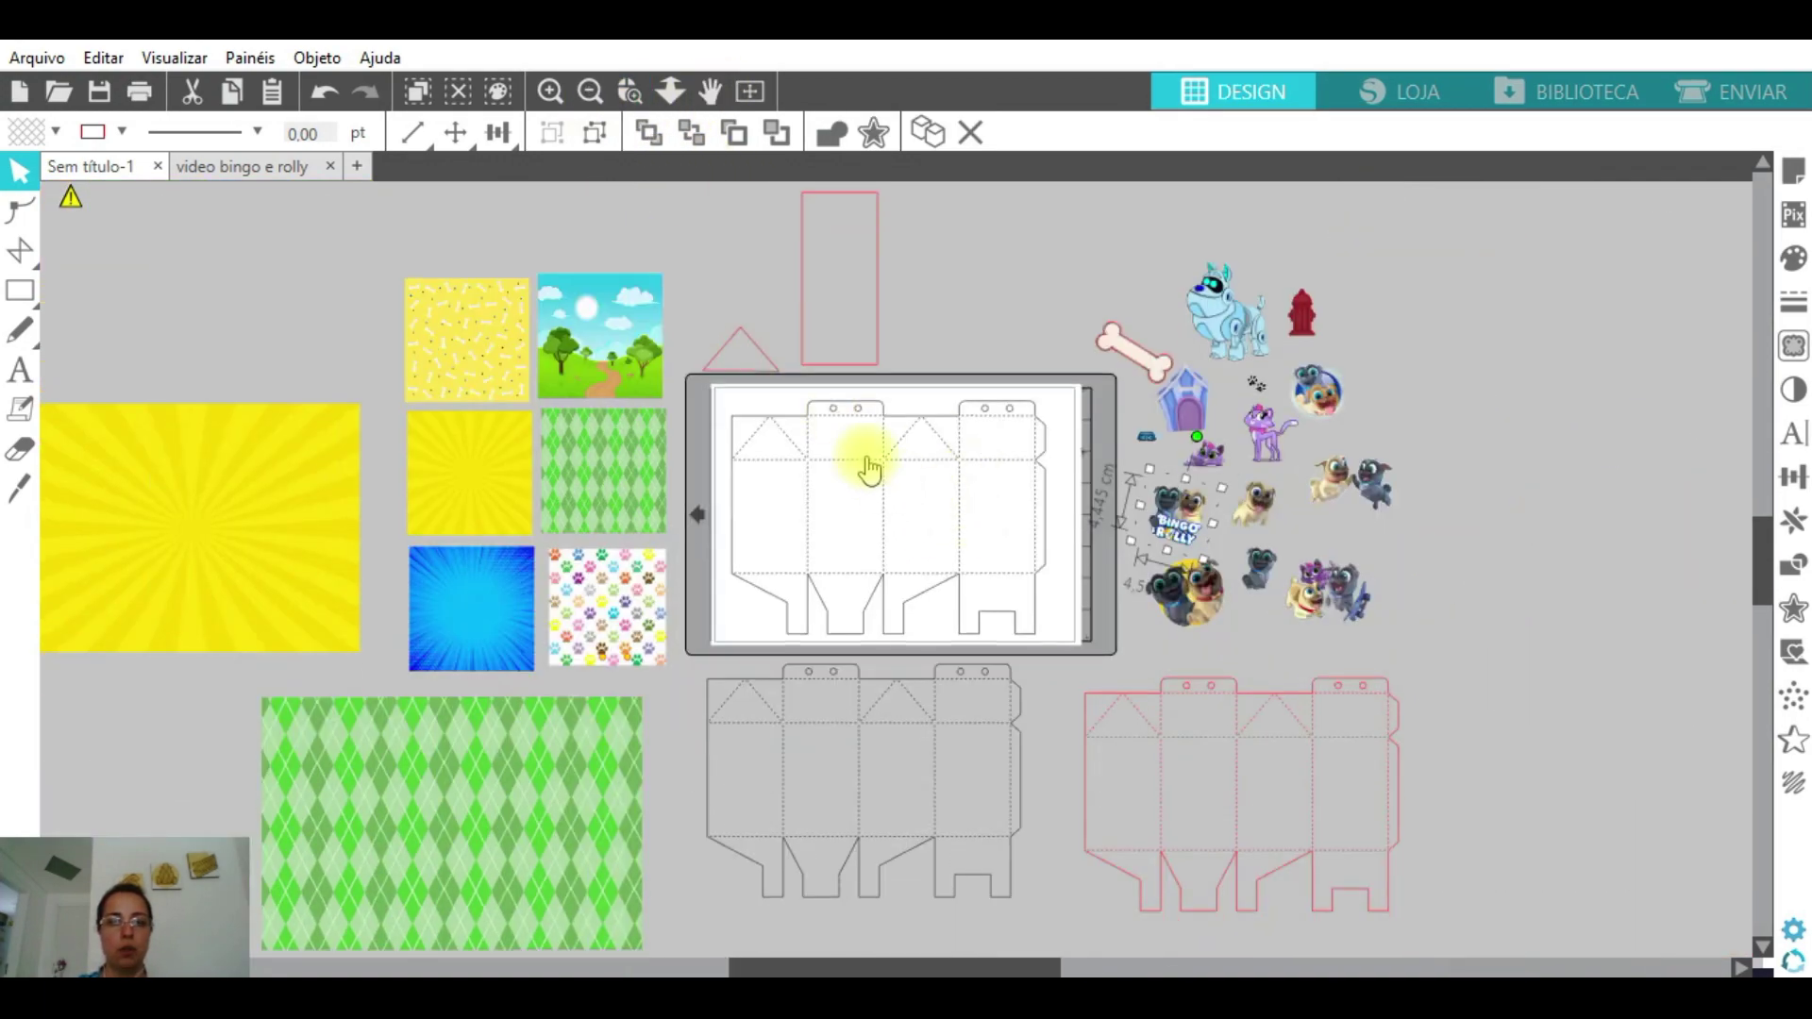
{"action": "left_click_drag", "start_coordinate": [870, 725], "coordinate": [897, 728]}
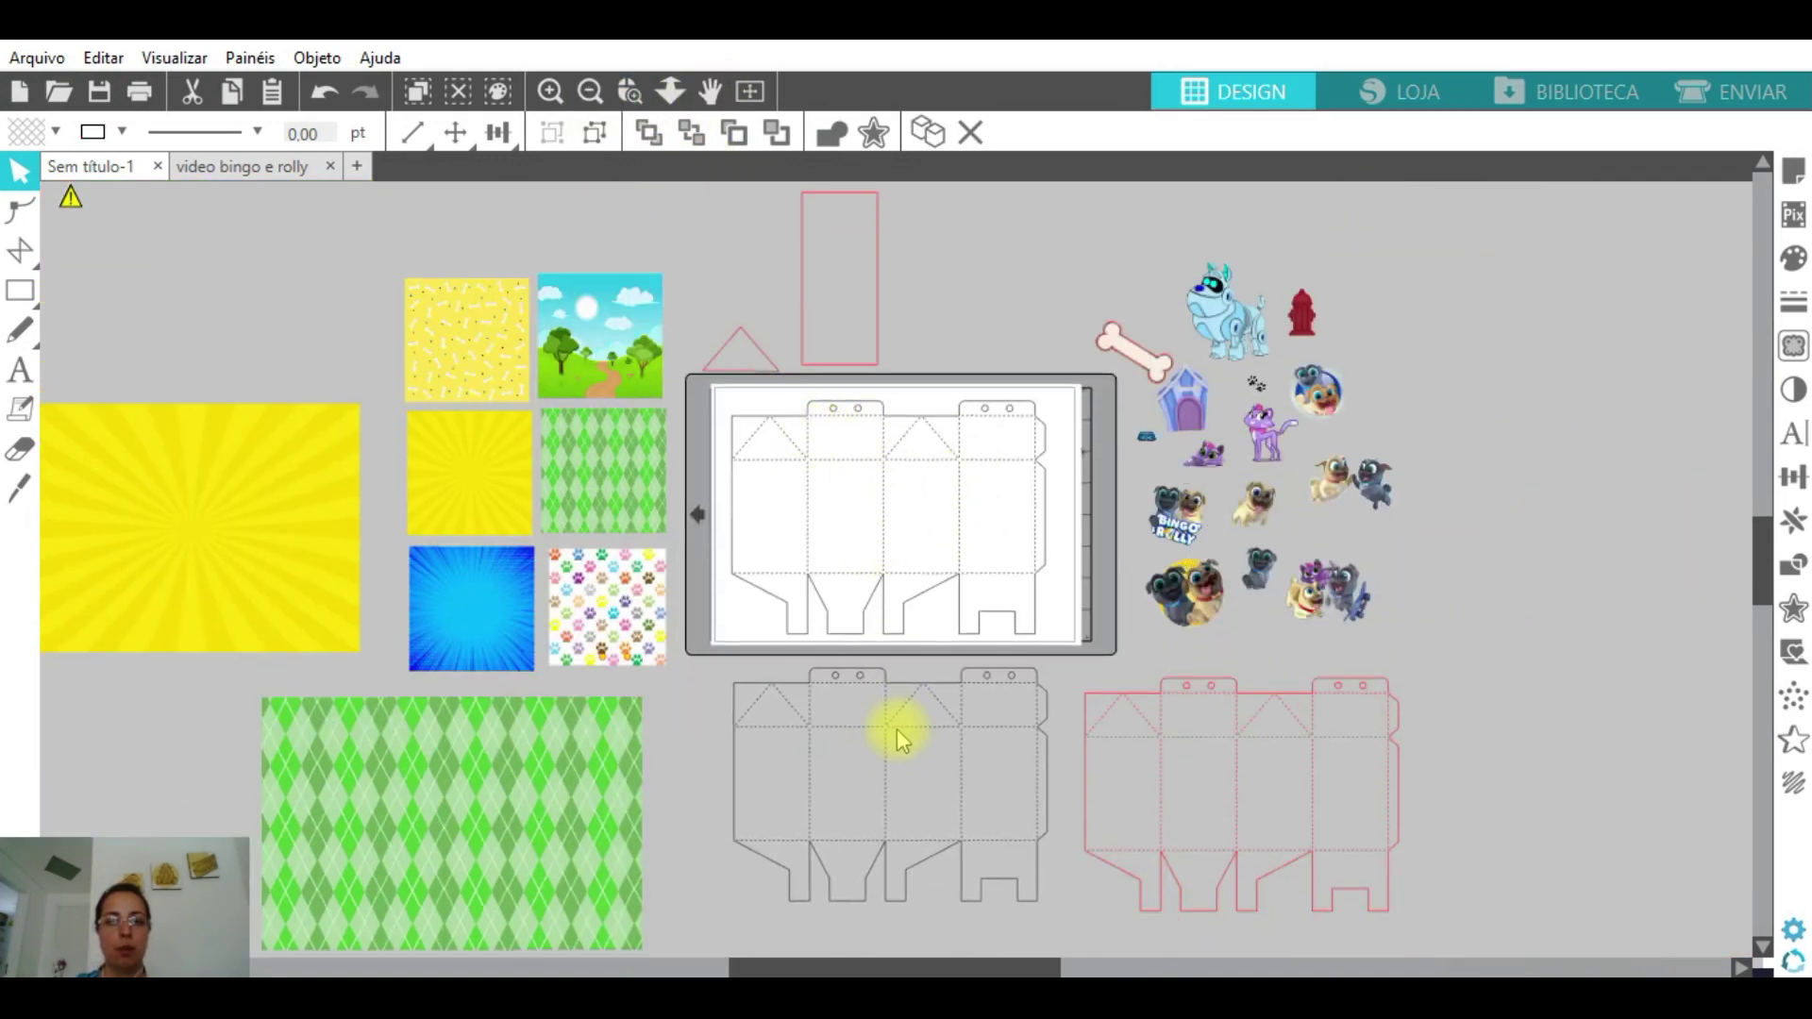
{"action": "left_click", "coordinate": [843, 760]}
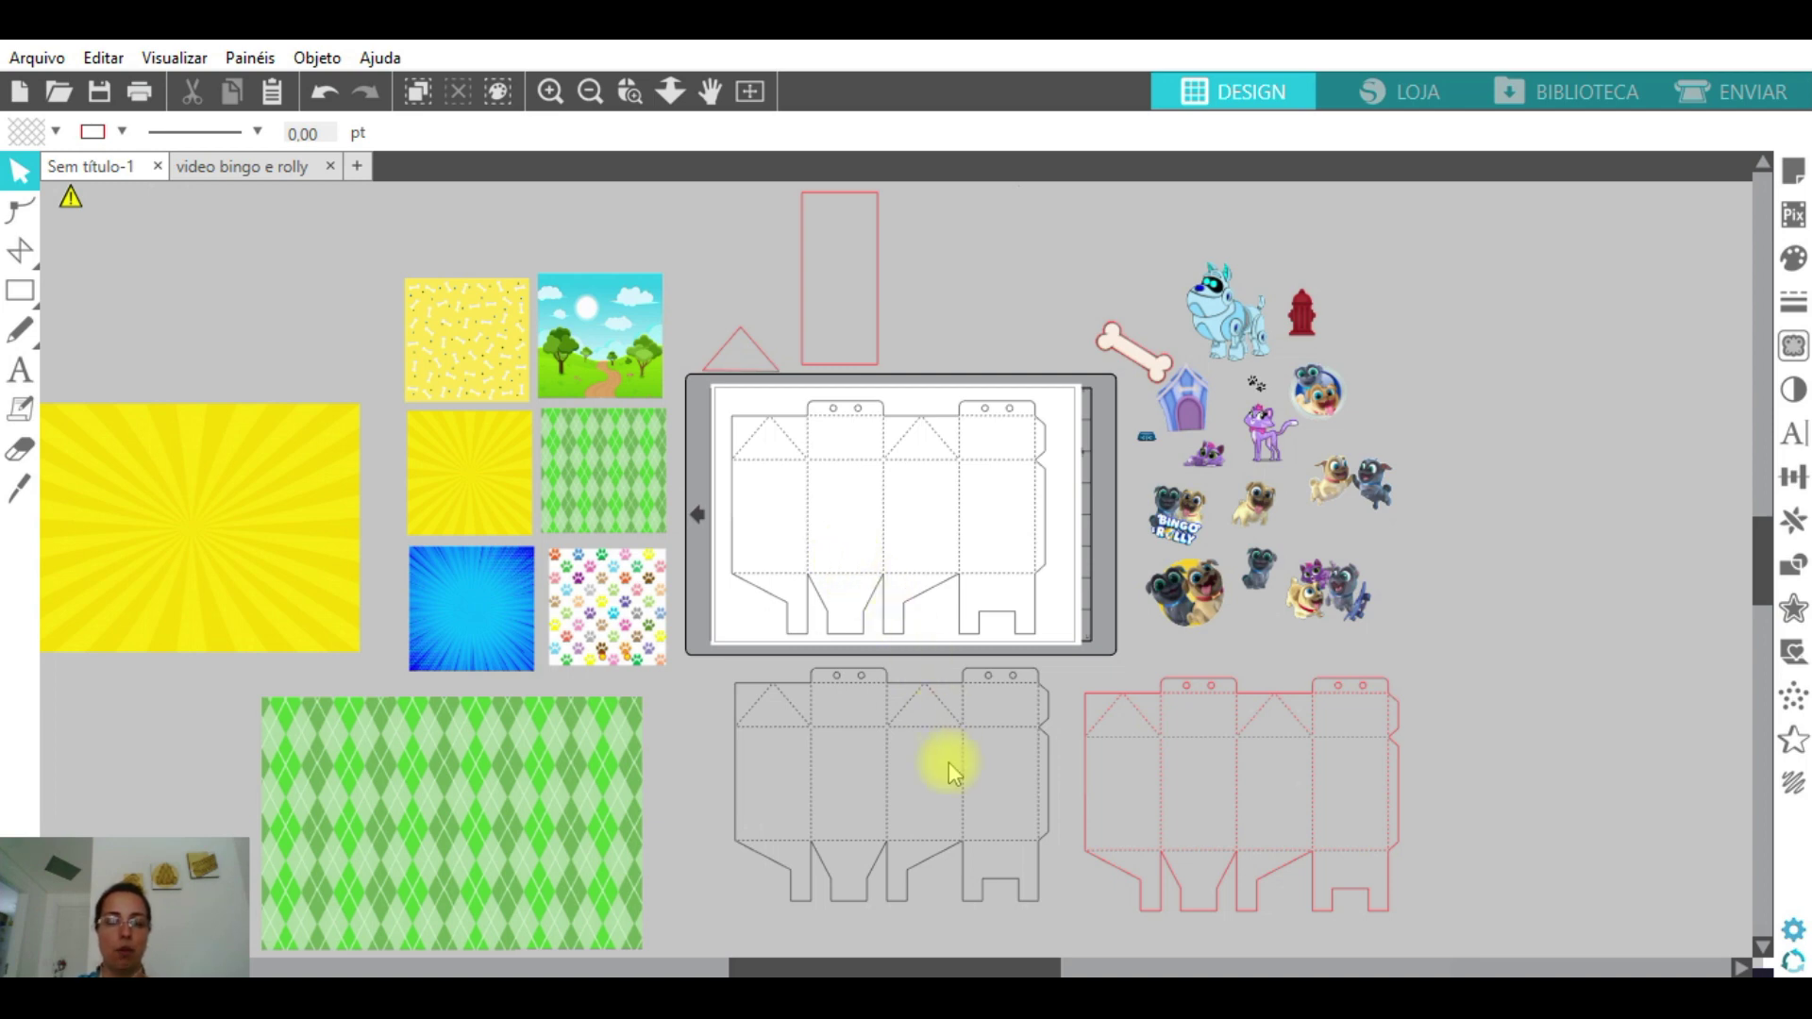
{"action": "left_click_drag", "start_coordinate": [1231, 781], "coordinate": [1340, 741]}
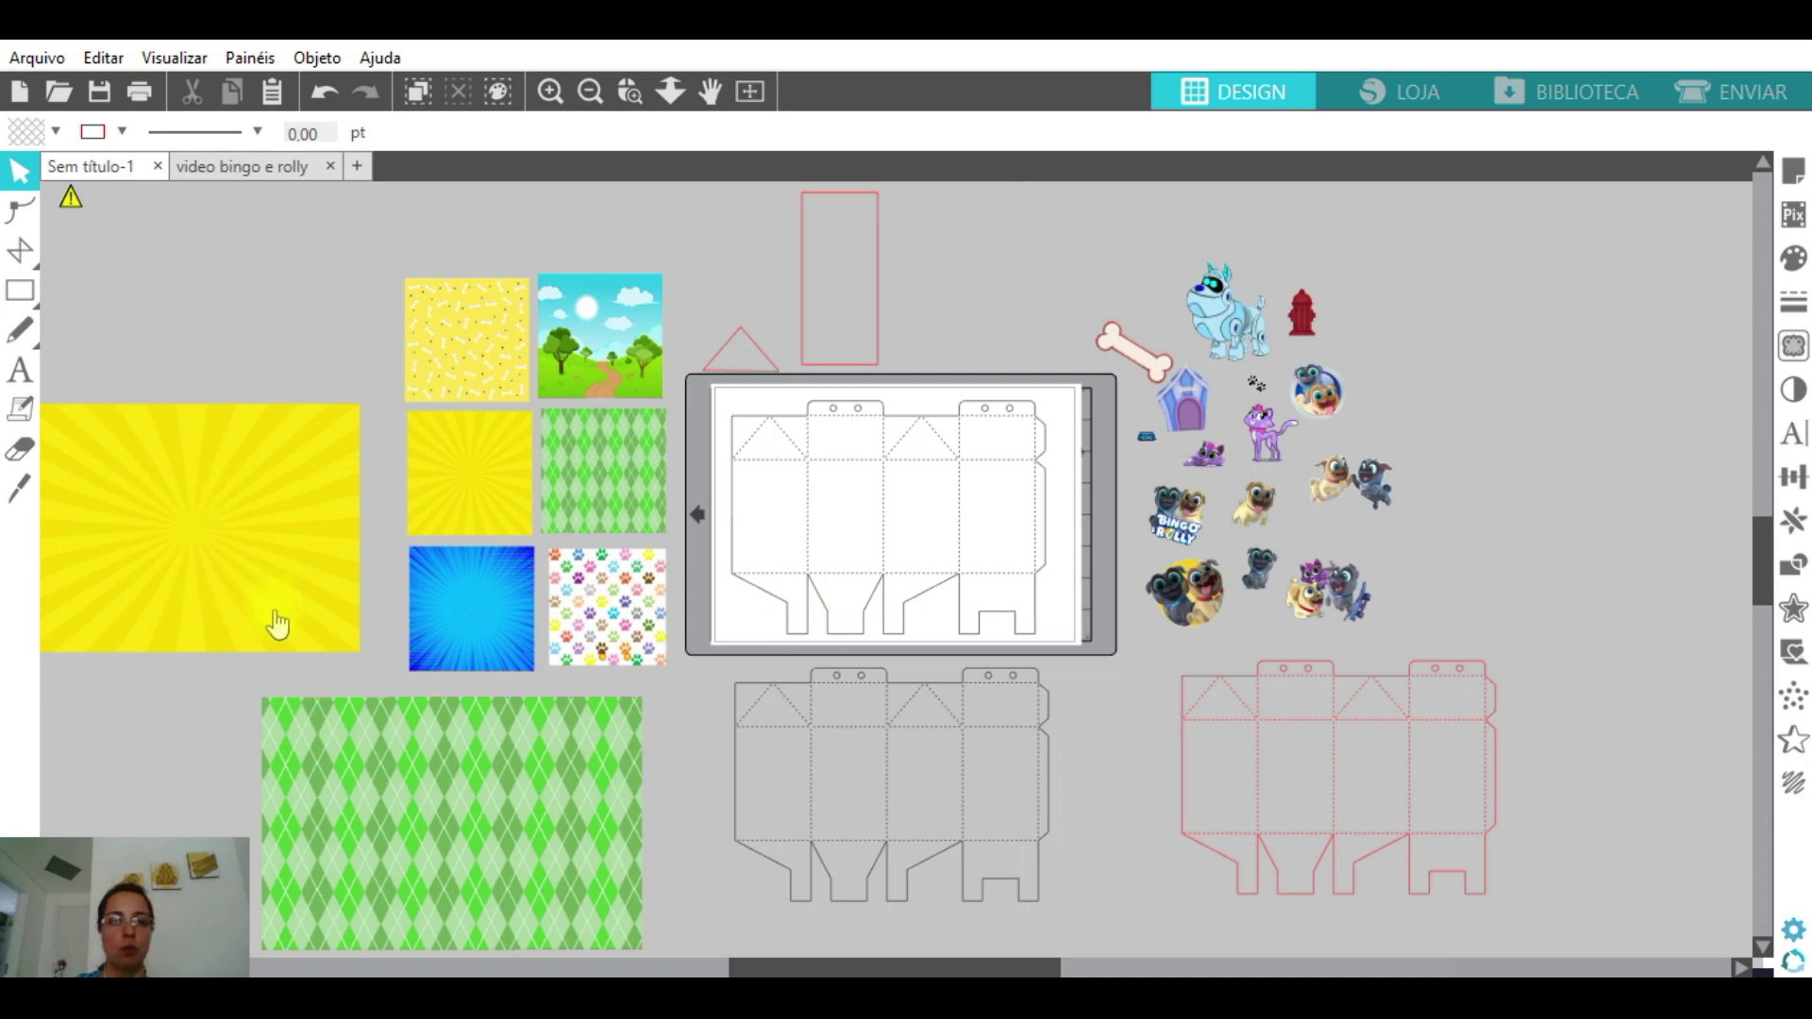
- Place the large yellow sunburst paper over the box template on the page, nudging it until the whole template is covered
{"action": "left_click", "coordinate": [235, 493]}
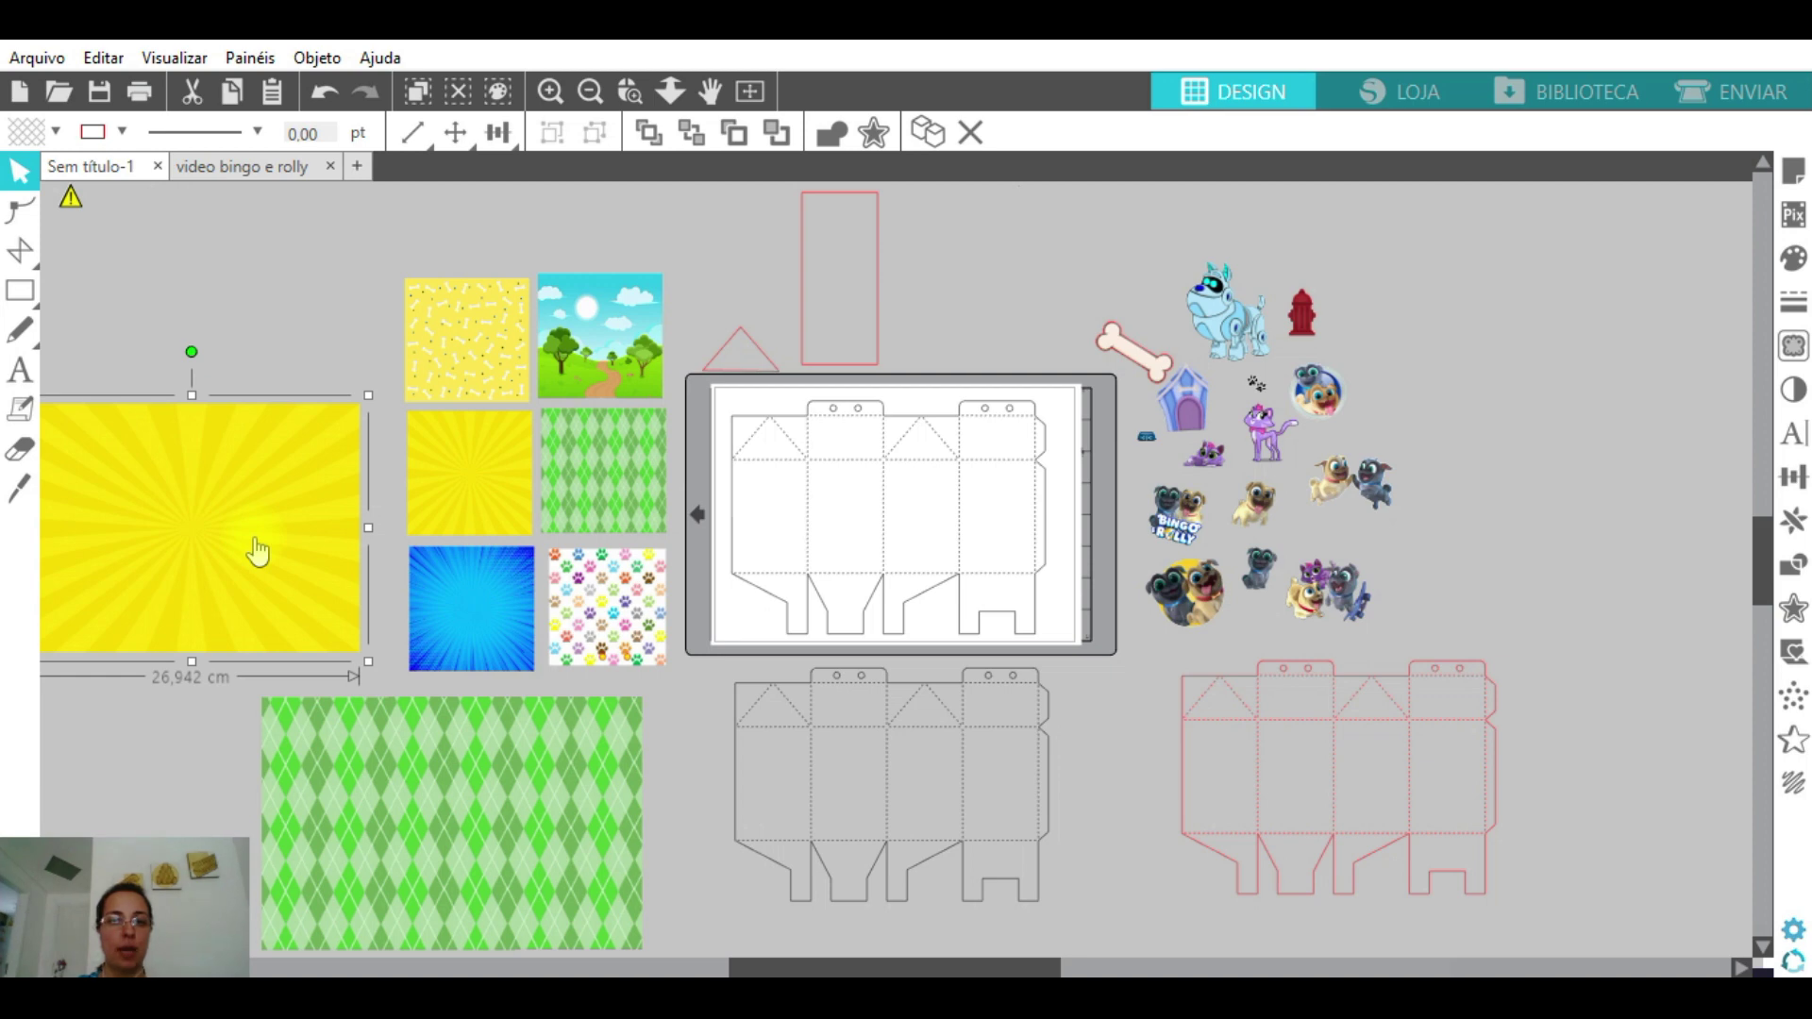
{"action": "left_click_drag", "start_coordinate": [275, 591], "coordinate": [947, 537]}
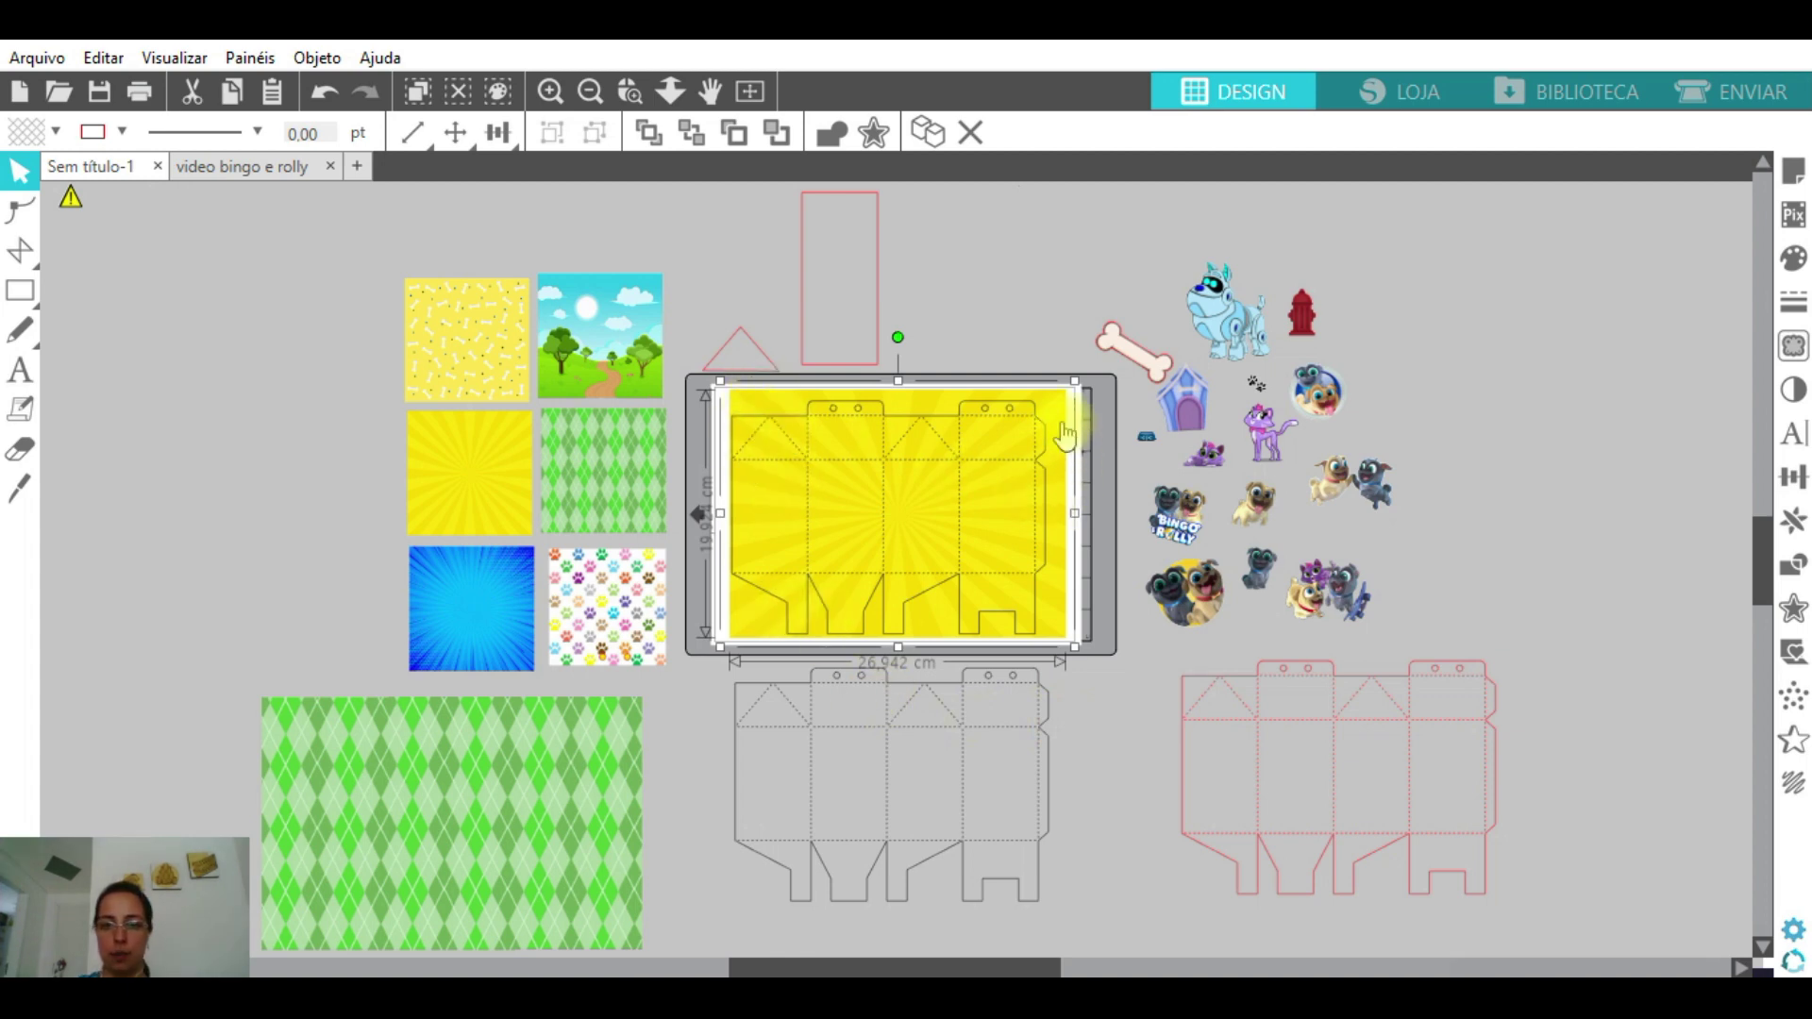
{"action": "key", "text": "Left"}
{"action": "key", "text": "Left"}
{"action": "key", "text": "Left"}
{"action": "key", "text": "Left"}
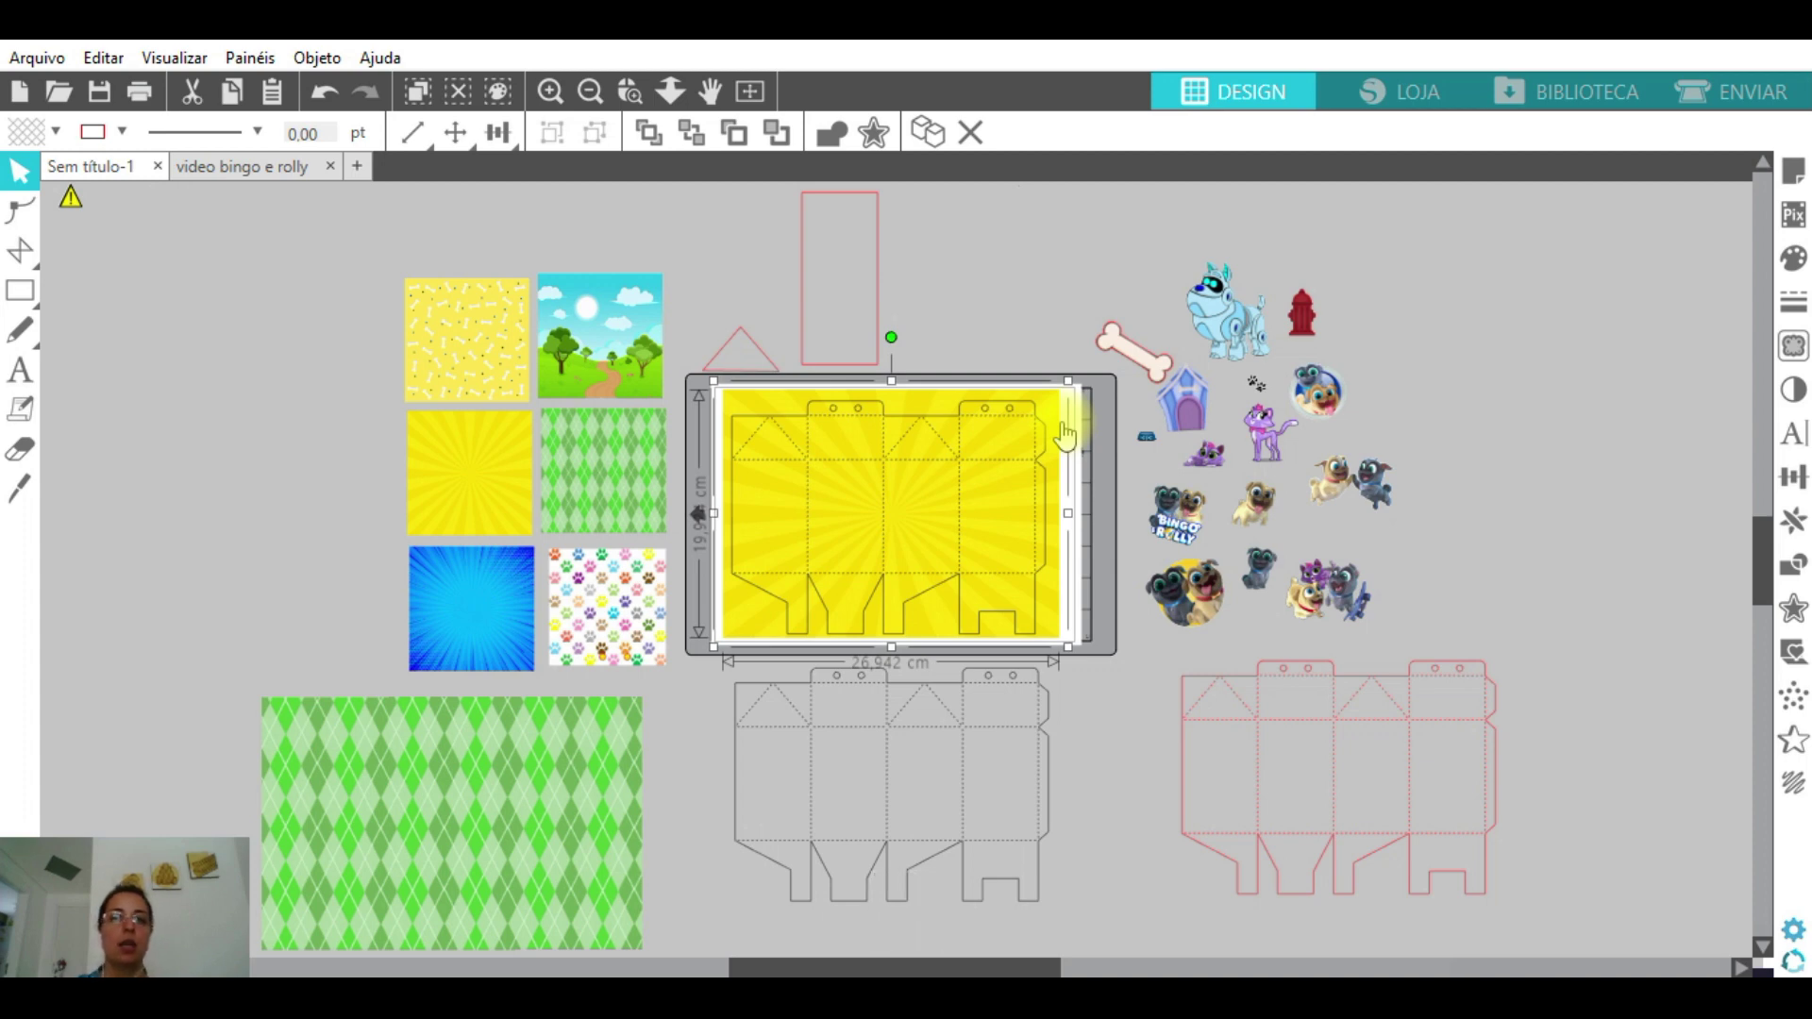
{"action": "left_click", "coordinate": [749, 91]}
{"action": "left_click", "coordinate": [457, 732]}
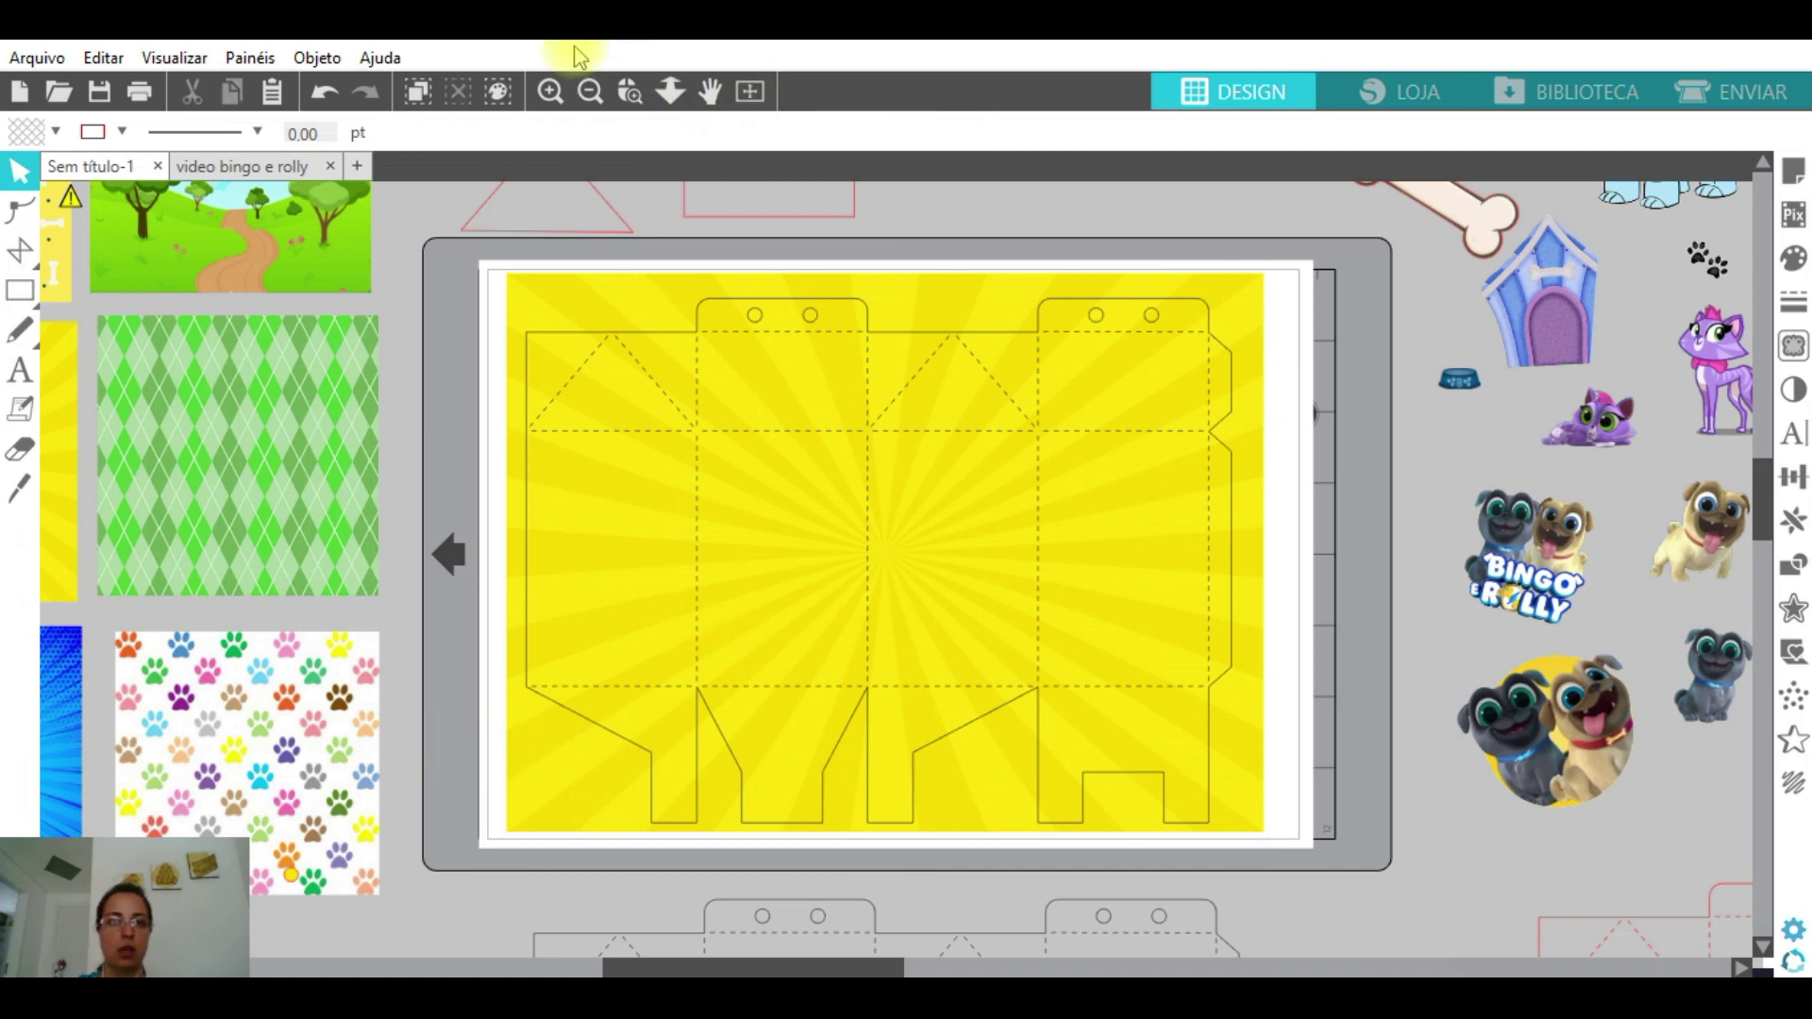
- Try the large green argyle paper over the black box template below the page
{"action": "left_click", "coordinate": [589, 90]}
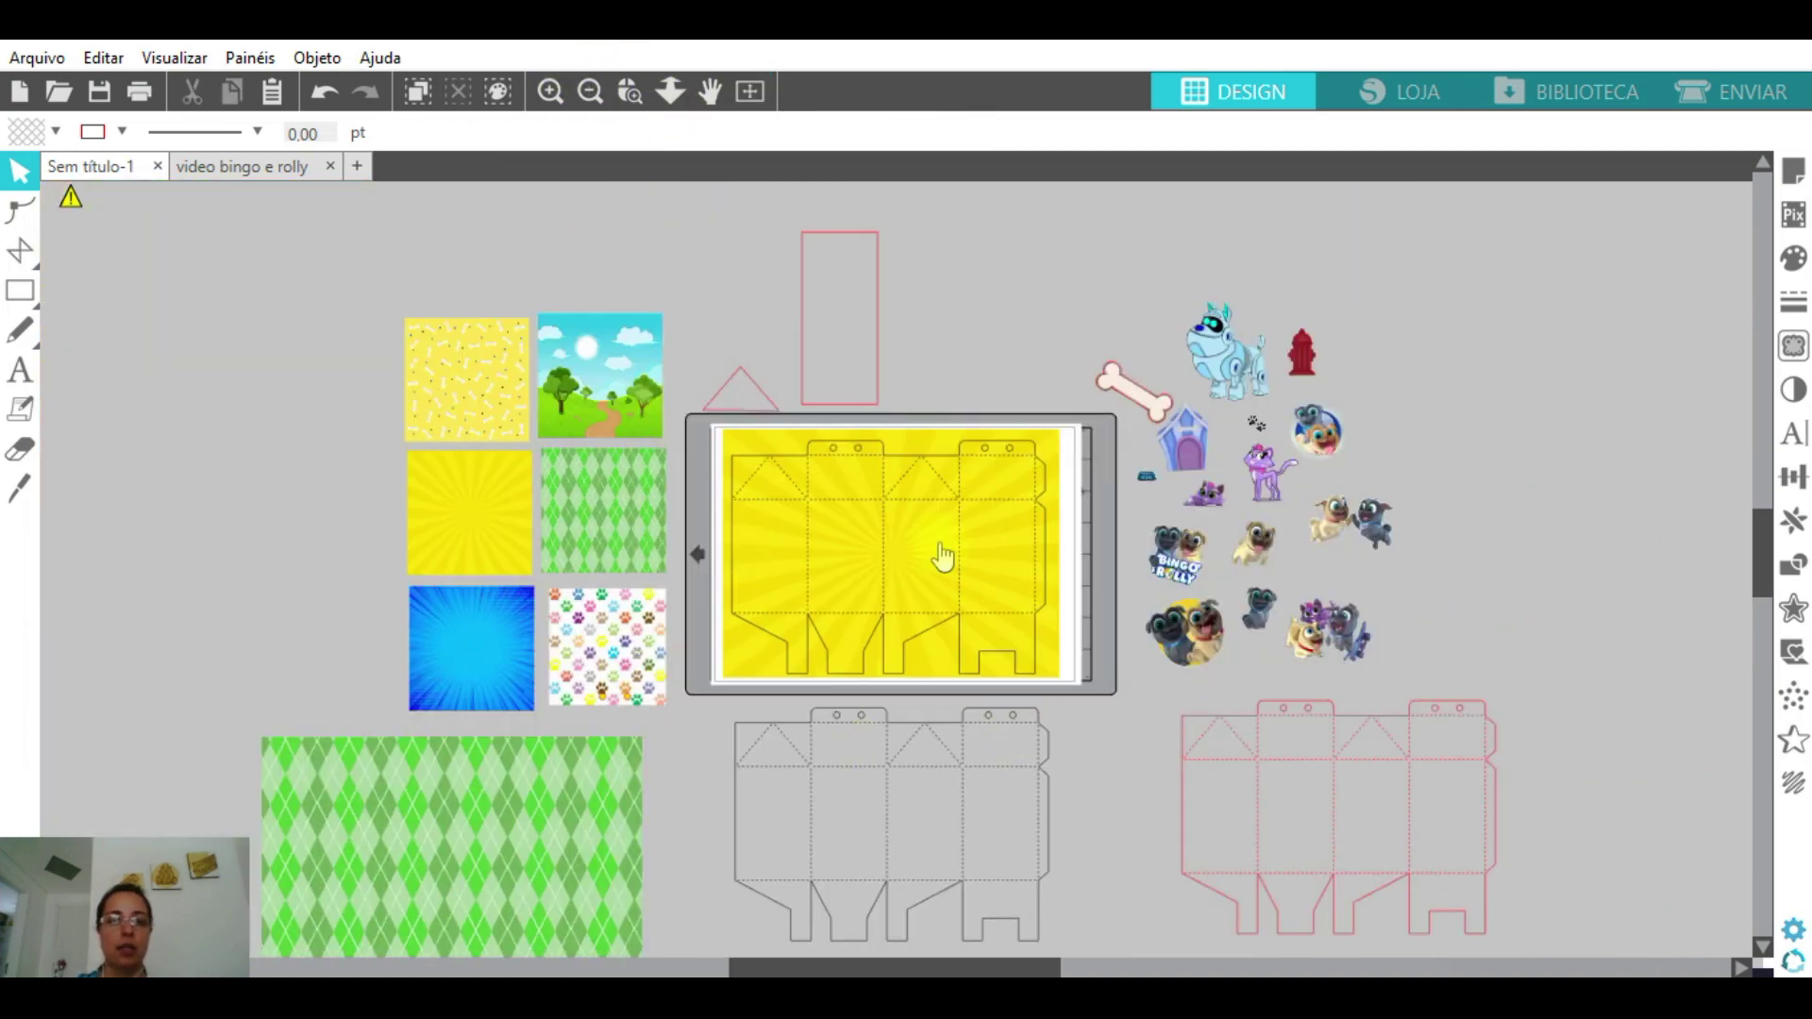
{"action": "scroll", "coordinate": [920, 557], "scroll_direction": "down", "scroll_amount": 3}
{"action": "left_click_drag", "start_coordinate": [641, 745], "coordinate": [960, 711]}
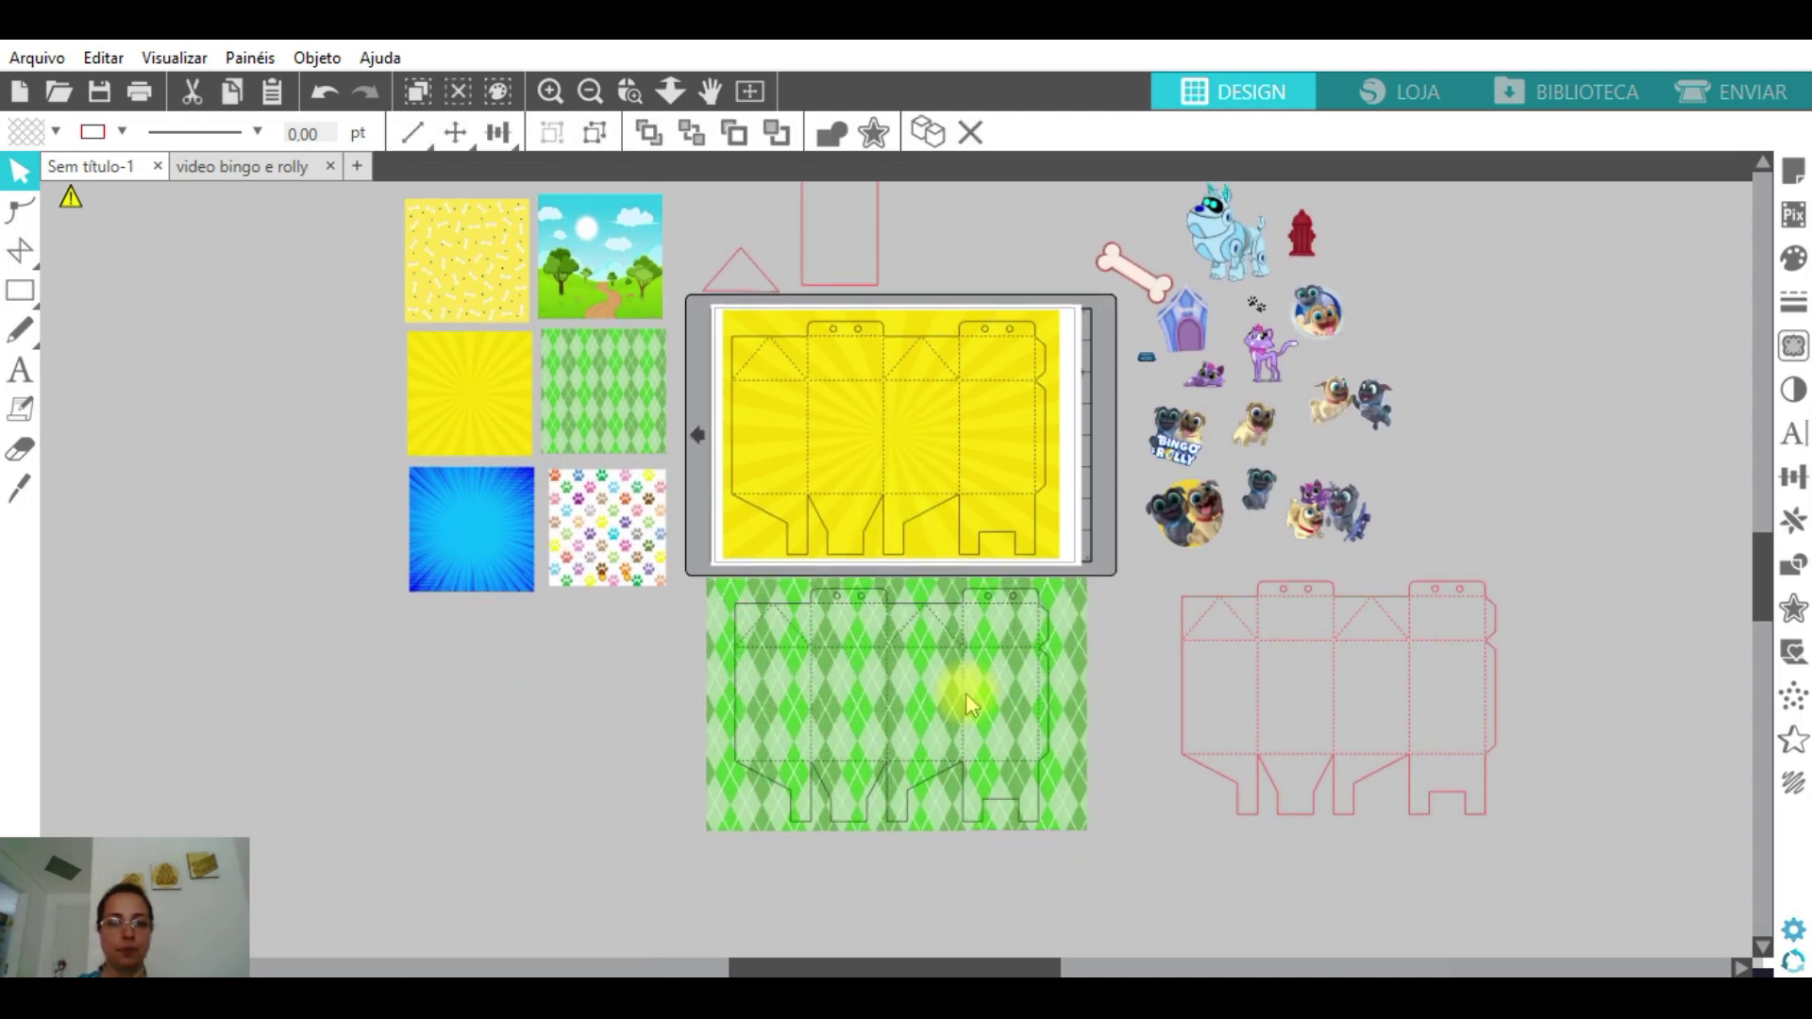
- Move the green argyle paper off the template, shift the small blue and yellow sunburst papers, and bring the bone-pattern paper beside the template
{"action": "left_click_drag", "start_coordinate": [1083, 687], "coordinate": [424, 703]}
{"action": "left_click_drag", "start_coordinate": [530, 587], "coordinate": [434, 510]}
{"action": "left_click_drag", "start_coordinate": [518, 451], "coordinate": [441, 375]}
{"action": "left_click_drag", "start_coordinate": [491, 258], "coordinate": [676, 727]}
{"action": "left_click", "coordinate": [749, 655]}
{"action": "left_click", "coordinate": [720, 756]}
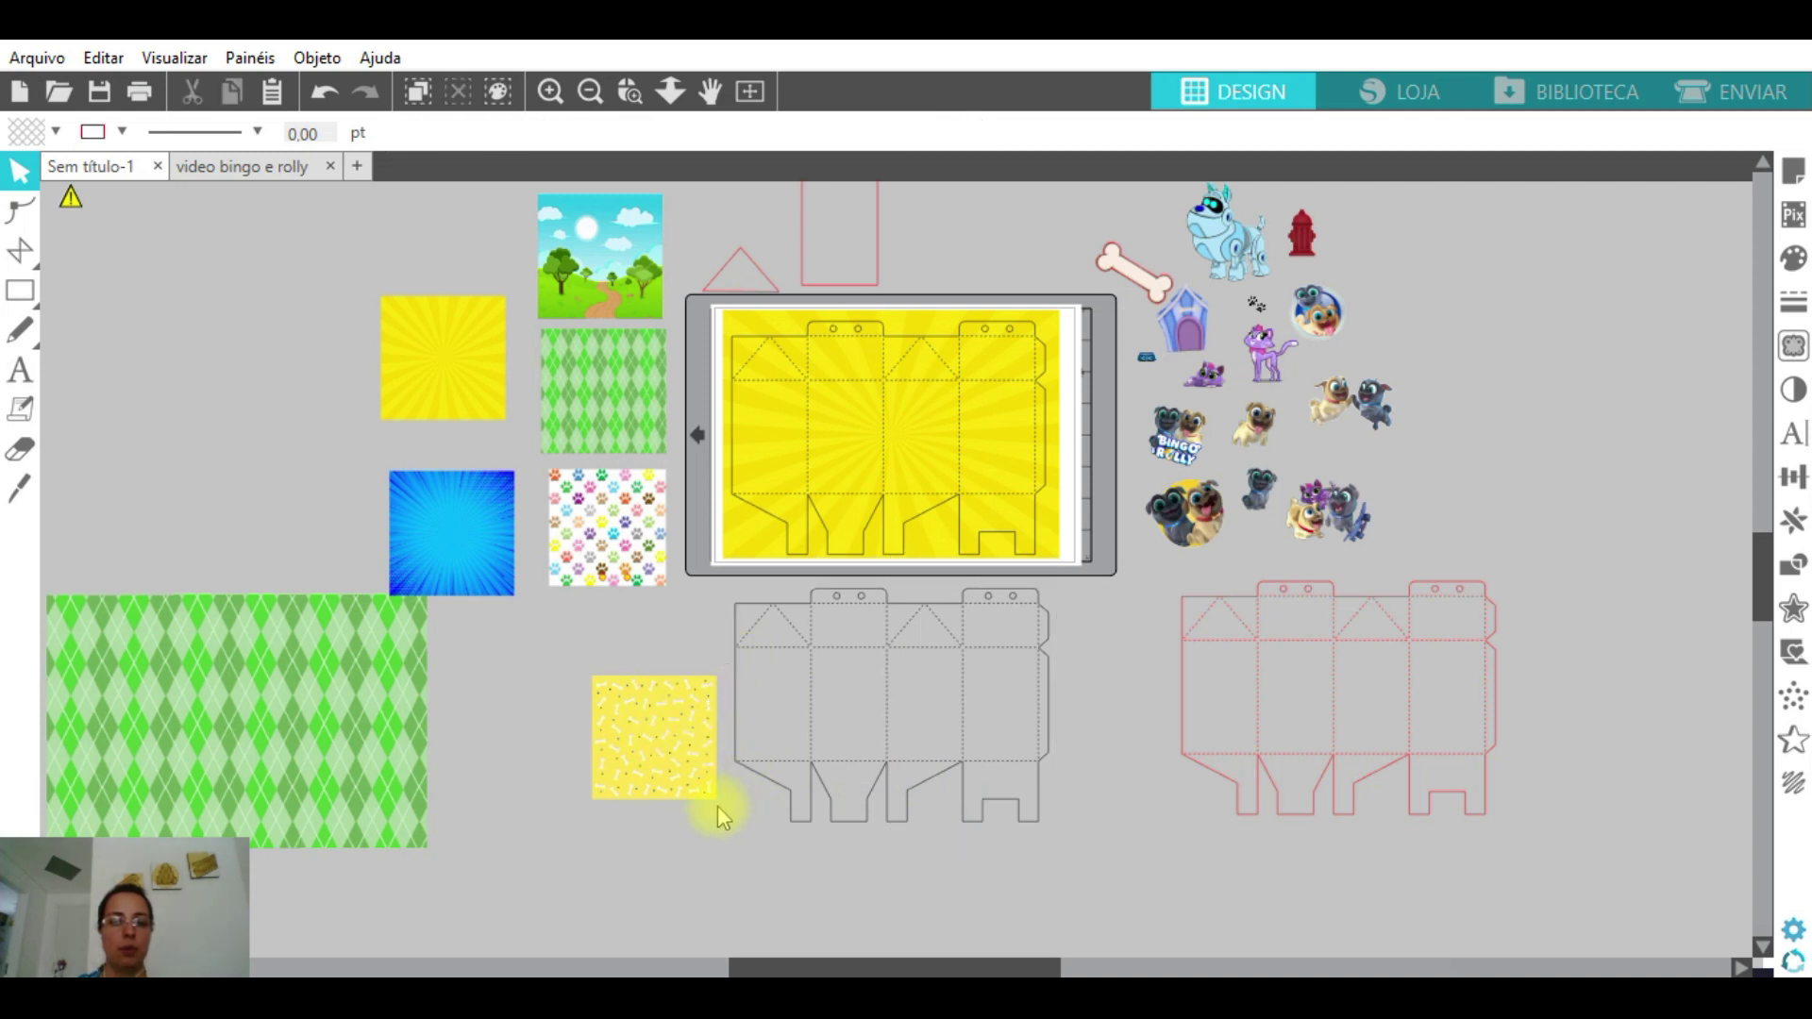
- Try the bone-pattern paper over the black template, enlarged to about 23.56 cm square and brought to the front
{"action": "left_click_drag", "start_coordinate": [725, 810], "coordinate": [924, 766]}
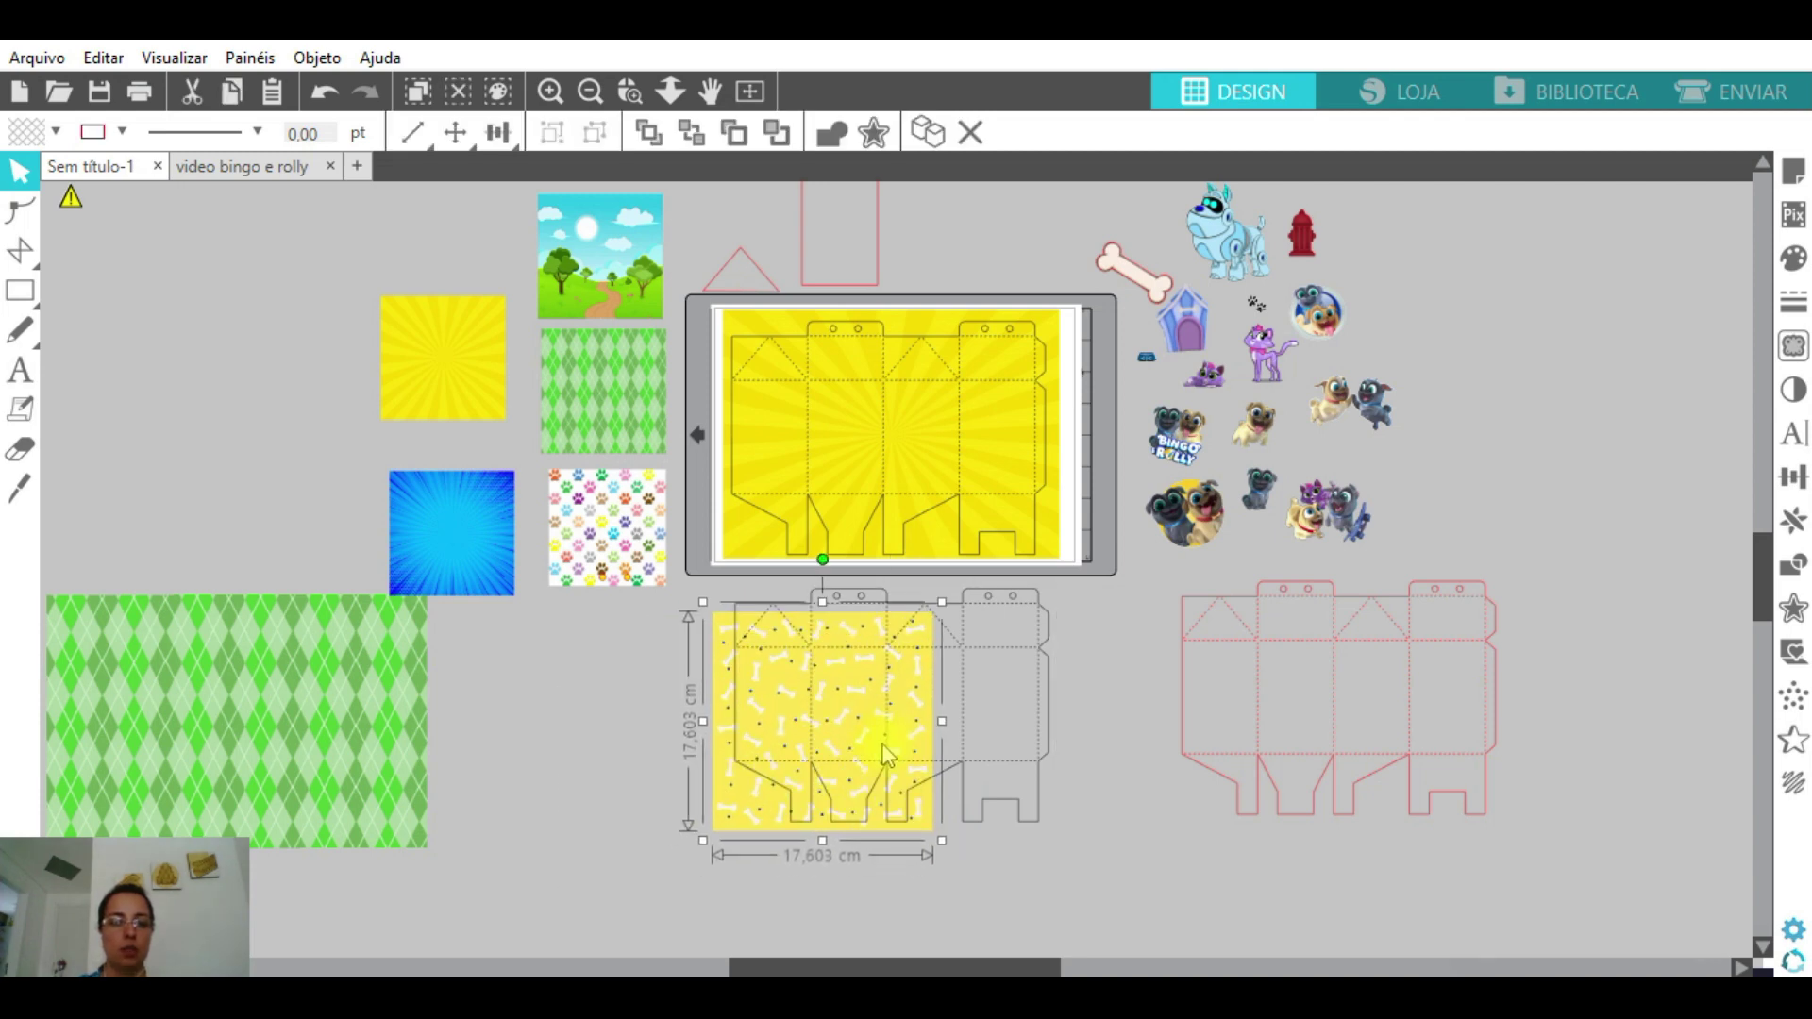
{"action": "left_click", "coordinate": [648, 133]}
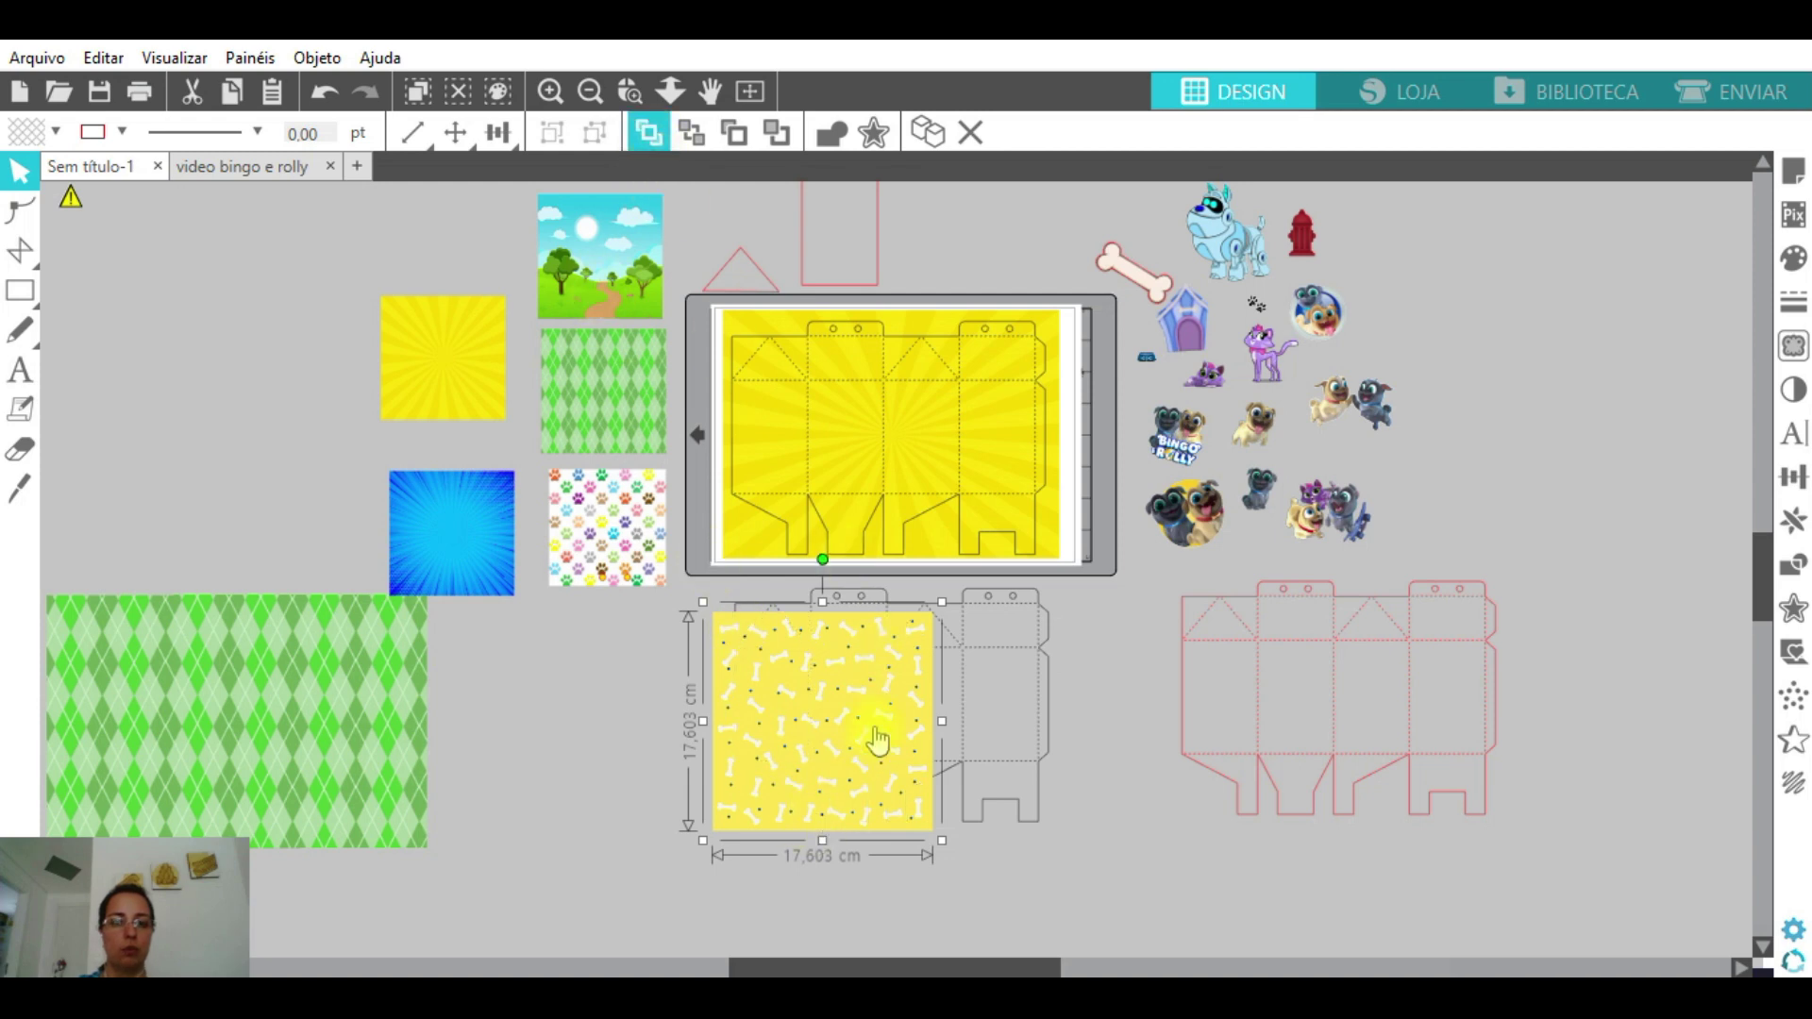
{"action": "left_click_drag", "start_coordinate": [876, 731], "coordinate": [871, 704]}
{"action": "left_click_drag", "start_coordinate": [941, 811], "coordinate": [1013, 890]}
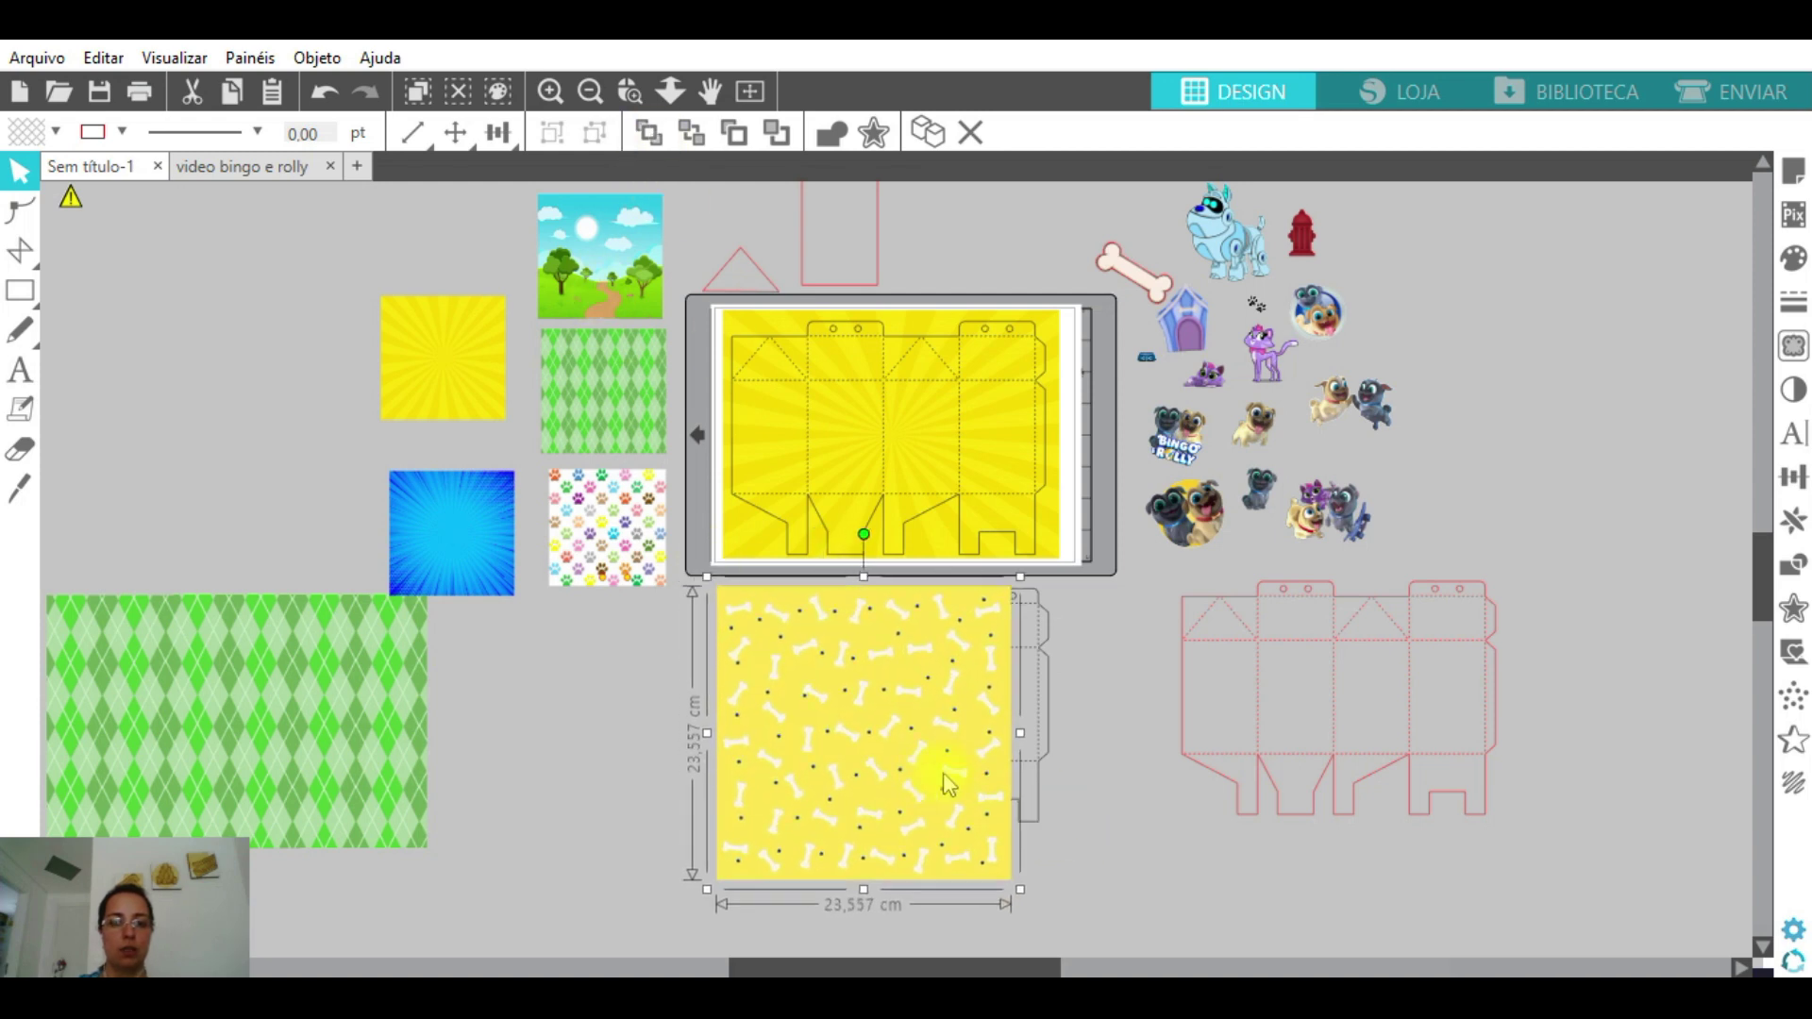
{"action": "left_click_drag", "start_coordinate": [942, 769], "coordinate": [988, 762]}
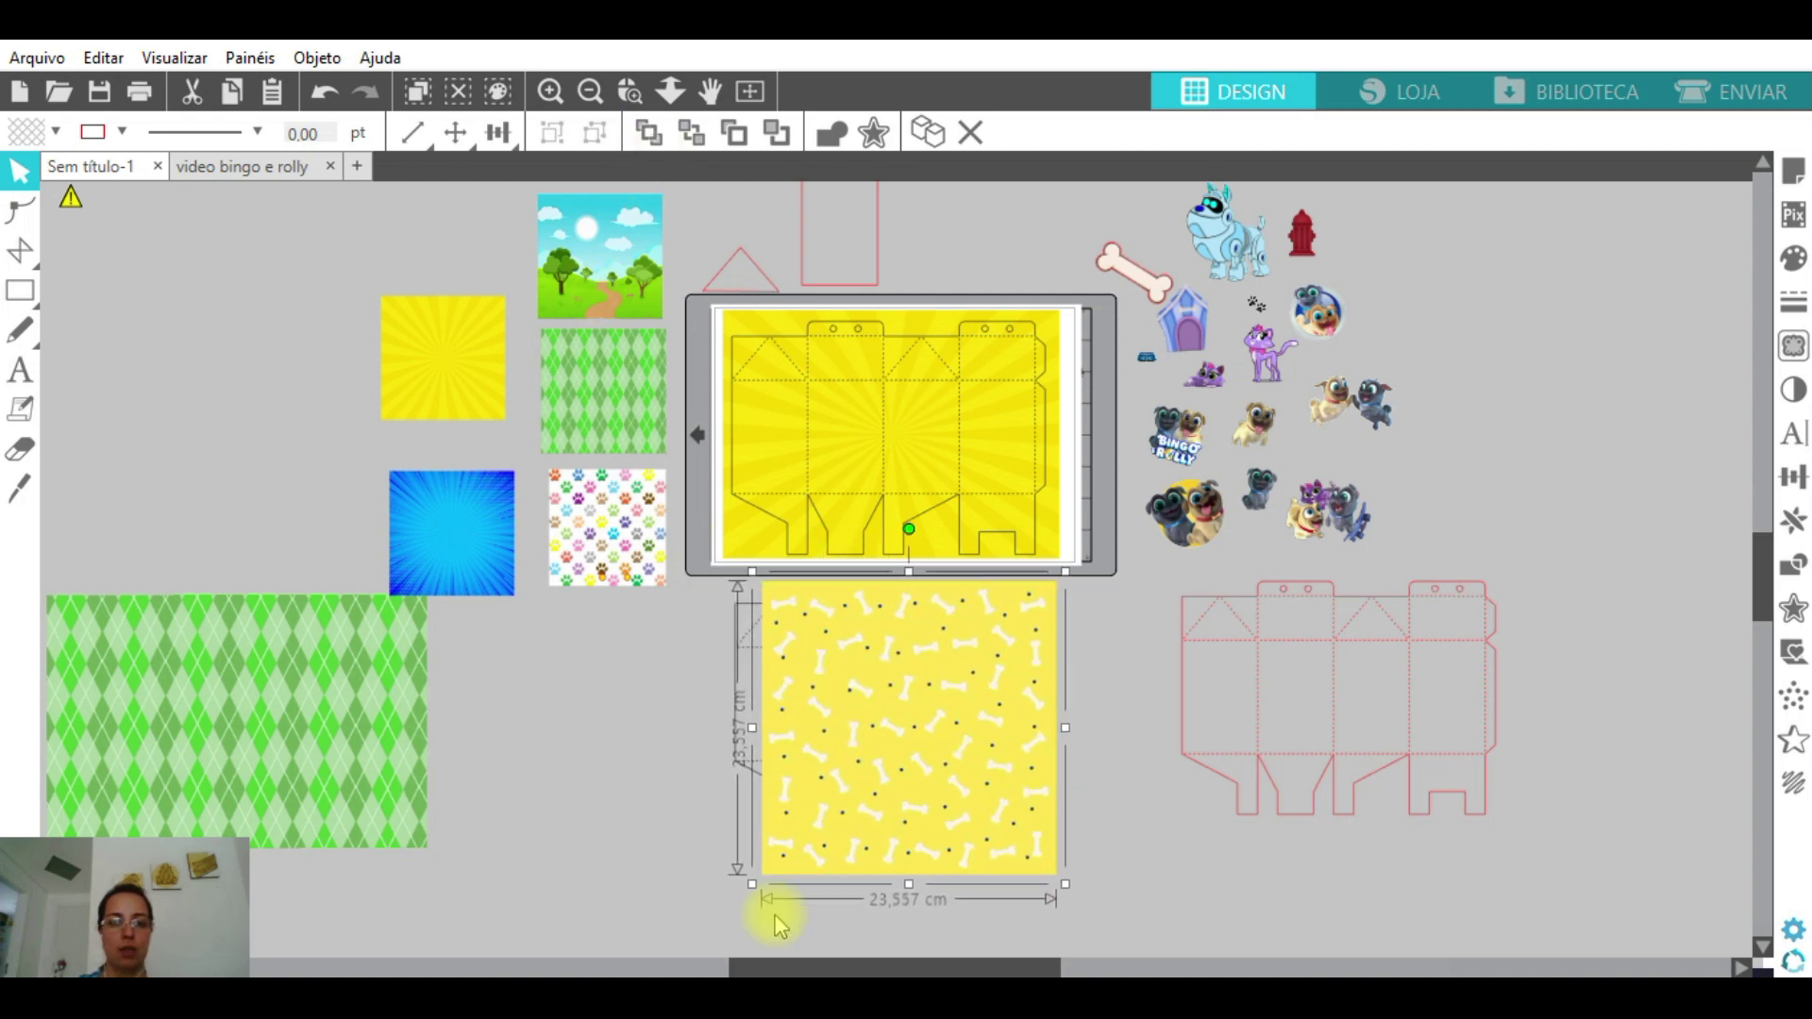
- Send the bone-pattern paper to the back, shrink it to about 13.19 cm square, and return it above the small yellow sunburst paper
{"action": "left_click", "coordinate": [693, 140]}
{"action": "left_click_drag", "start_coordinate": [1016, 874], "coordinate": [739, 785]}
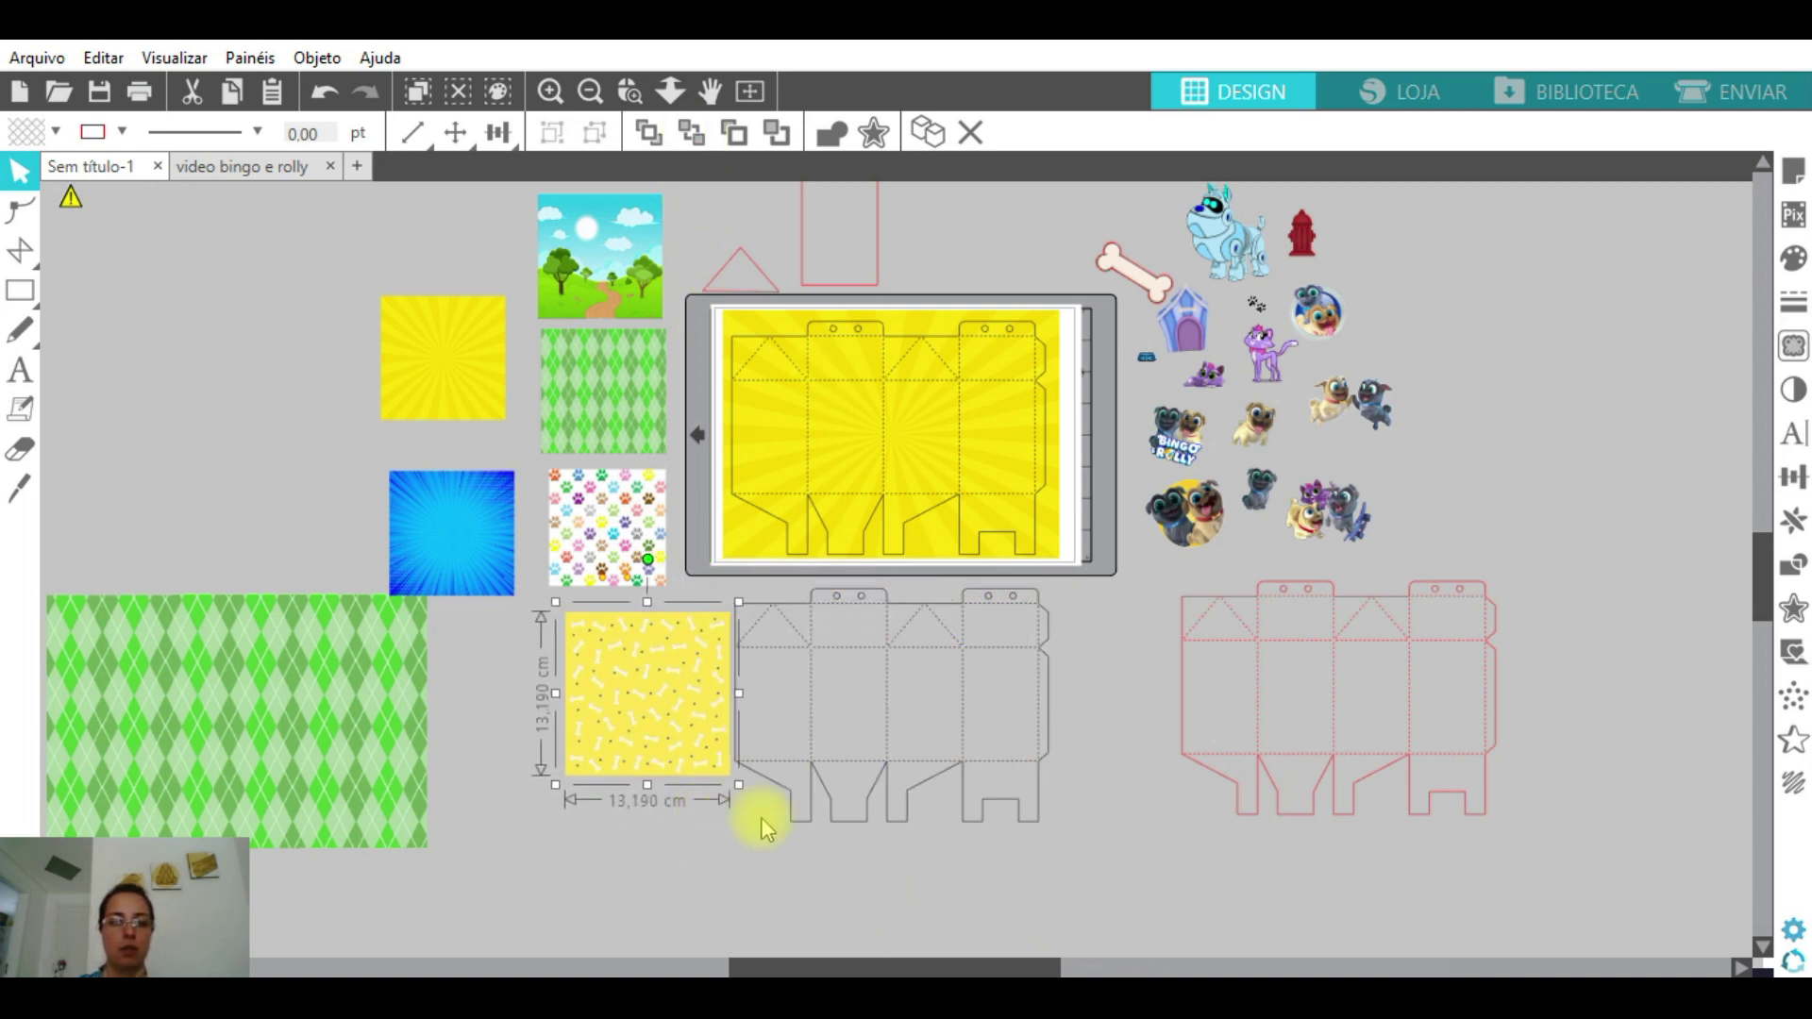
{"action": "left_click_drag", "start_coordinate": [630, 706], "coordinate": [424, 229]}
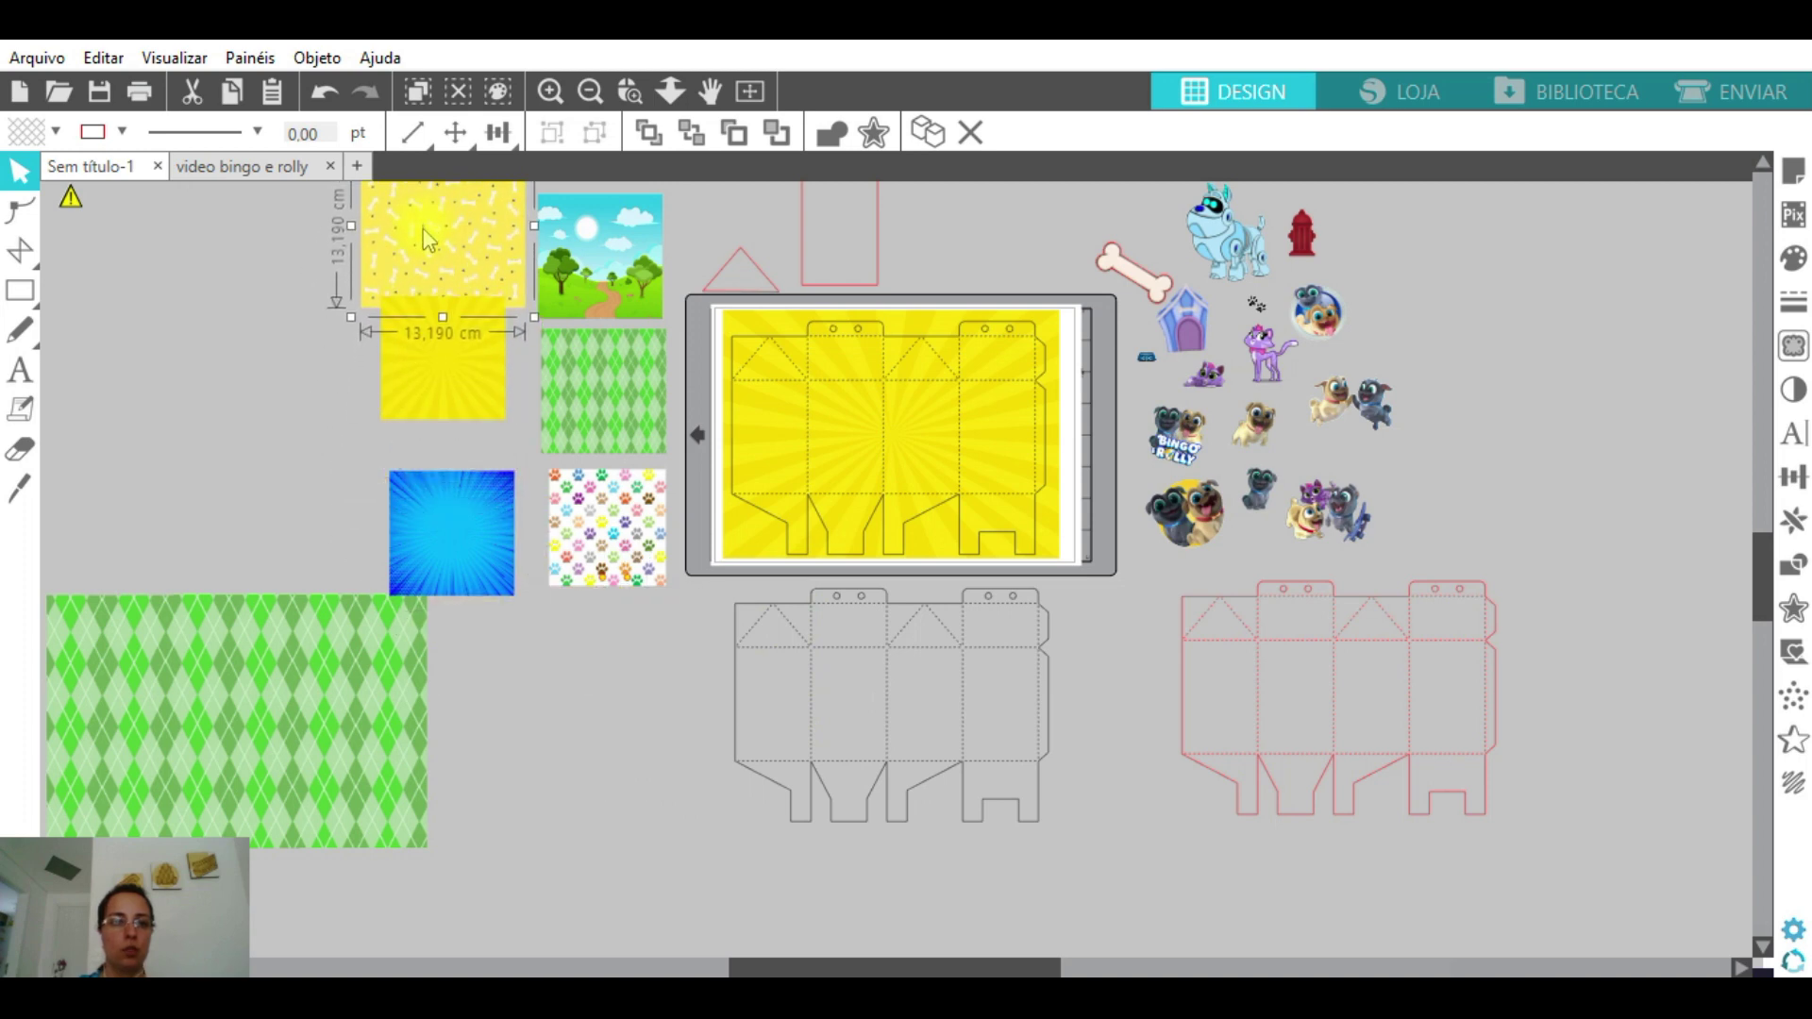
- Cover the black box template below the page with the large green argyle paper
{"action": "left_click_drag", "start_coordinate": [324, 764], "coordinate": [973, 738]}
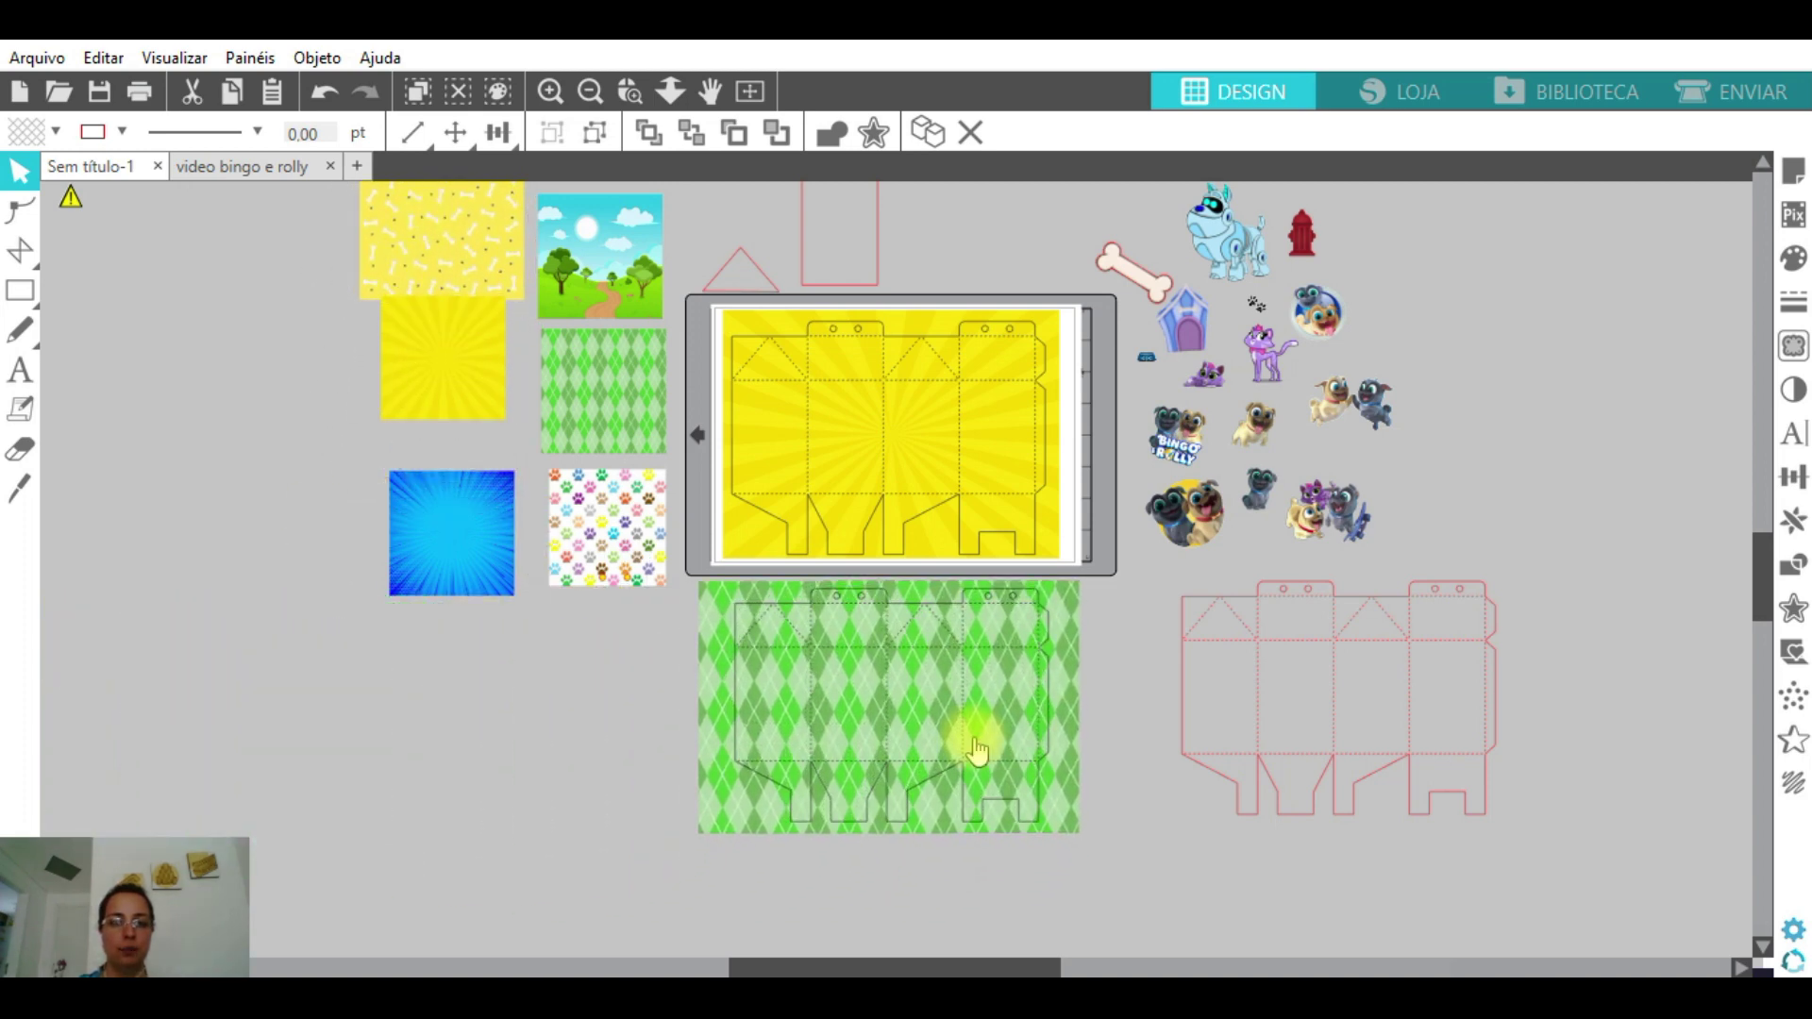
{"action": "left_click", "coordinate": [517, 852]}
{"action": "scroll", "coordinate": [631, 779], "scroll_direction": "up", "scroll_amount": 2}
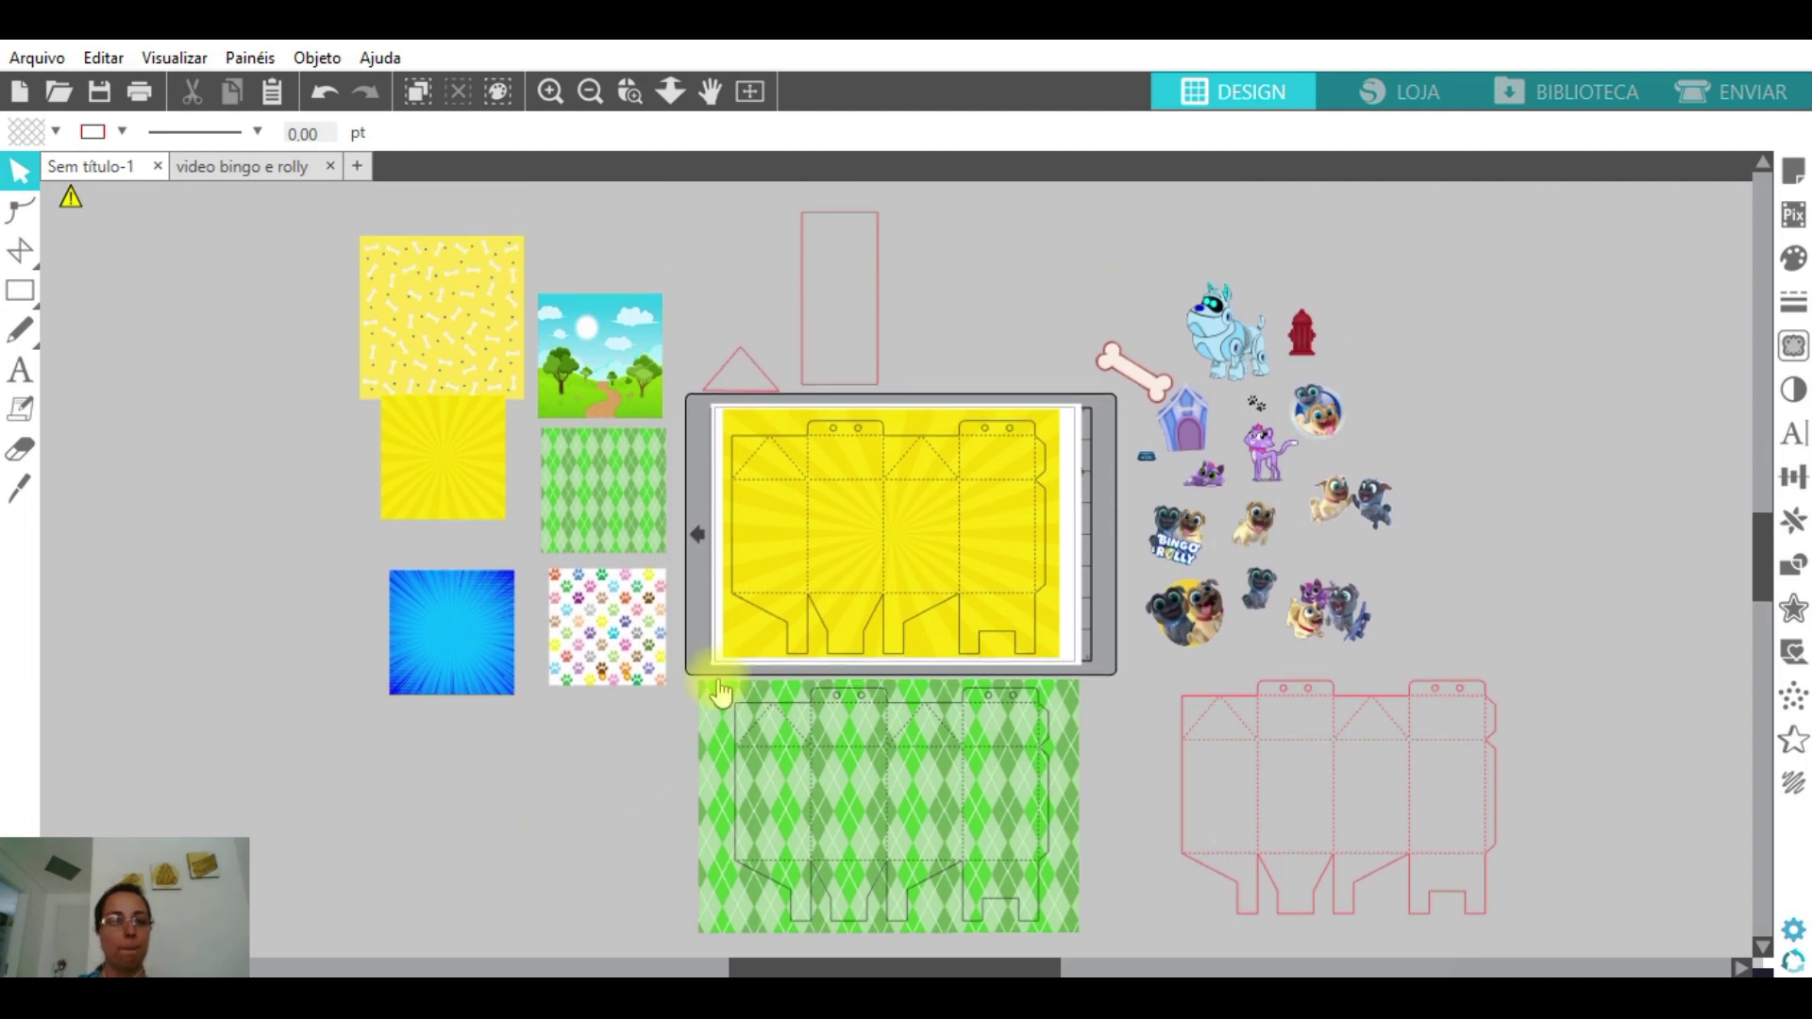
- Lay the red rectangle over the second panel and its hanging tab on the yellow template to compare their sizes
{"action": "left_click", "coordinate": [630, 90]}
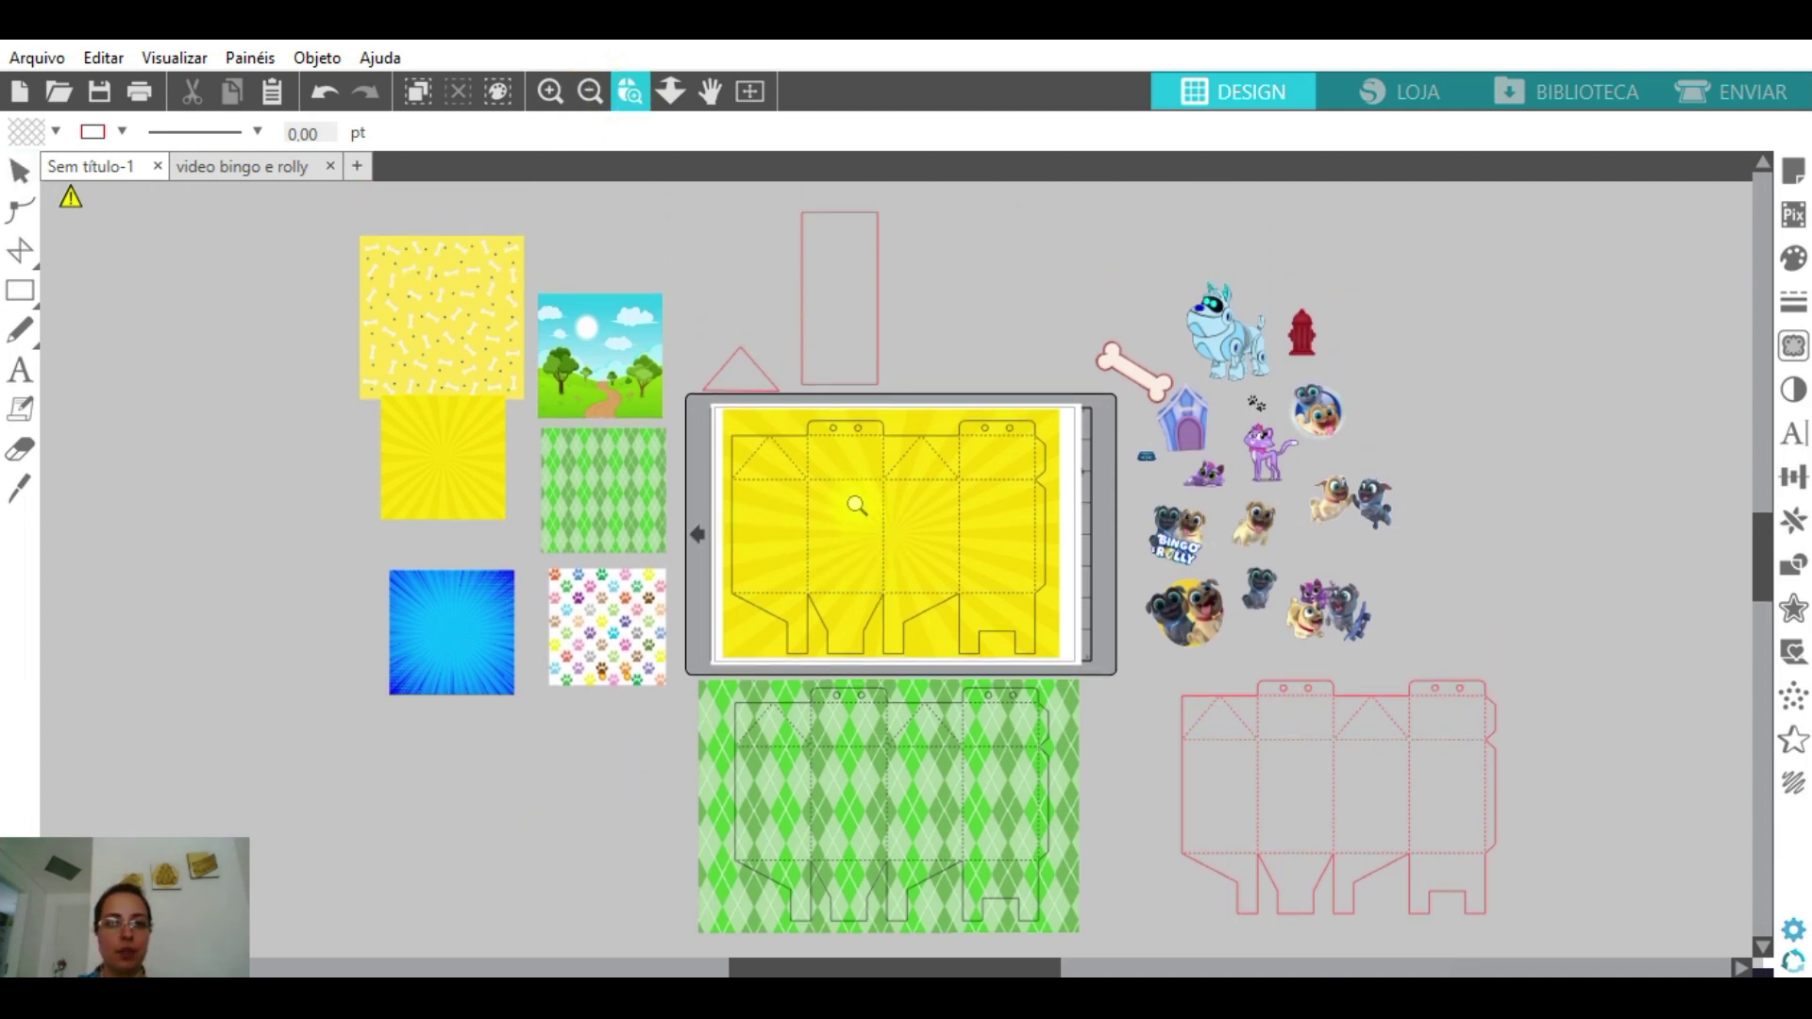
{"action": "left_click", "coordinate": [904, 610]}
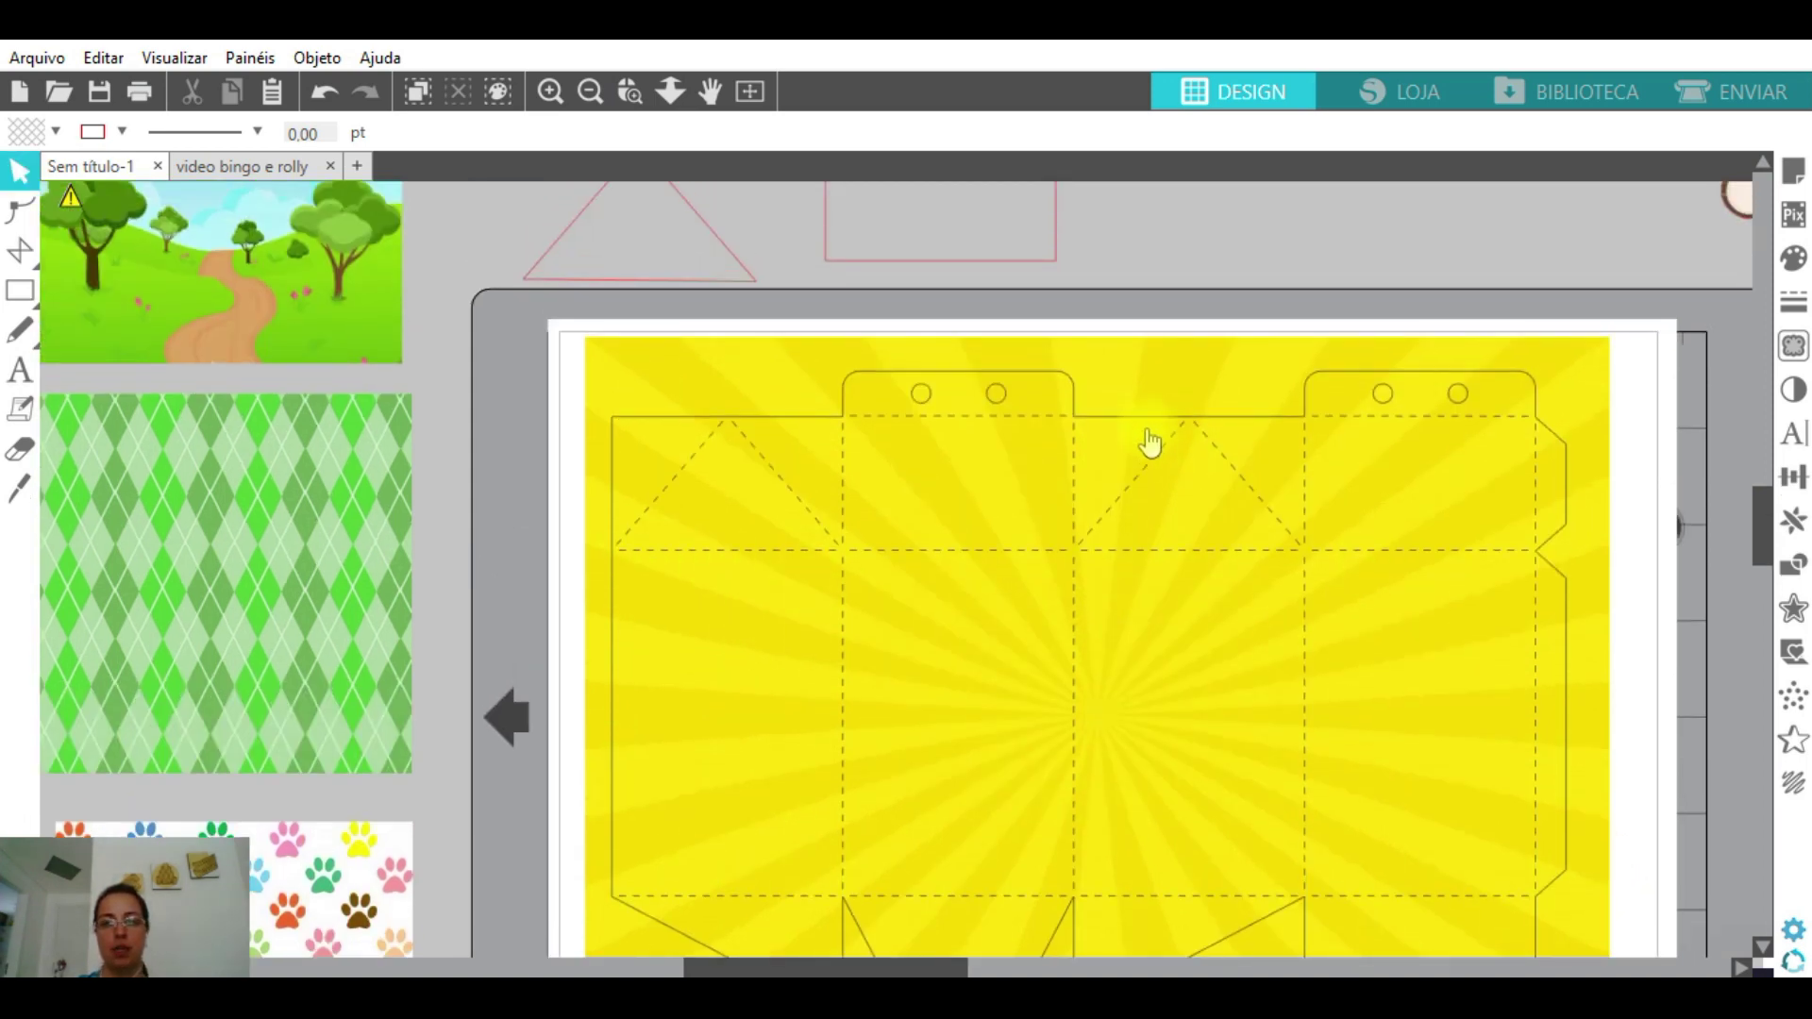
{"action": "left_click", "coordinate": [590, 91]}
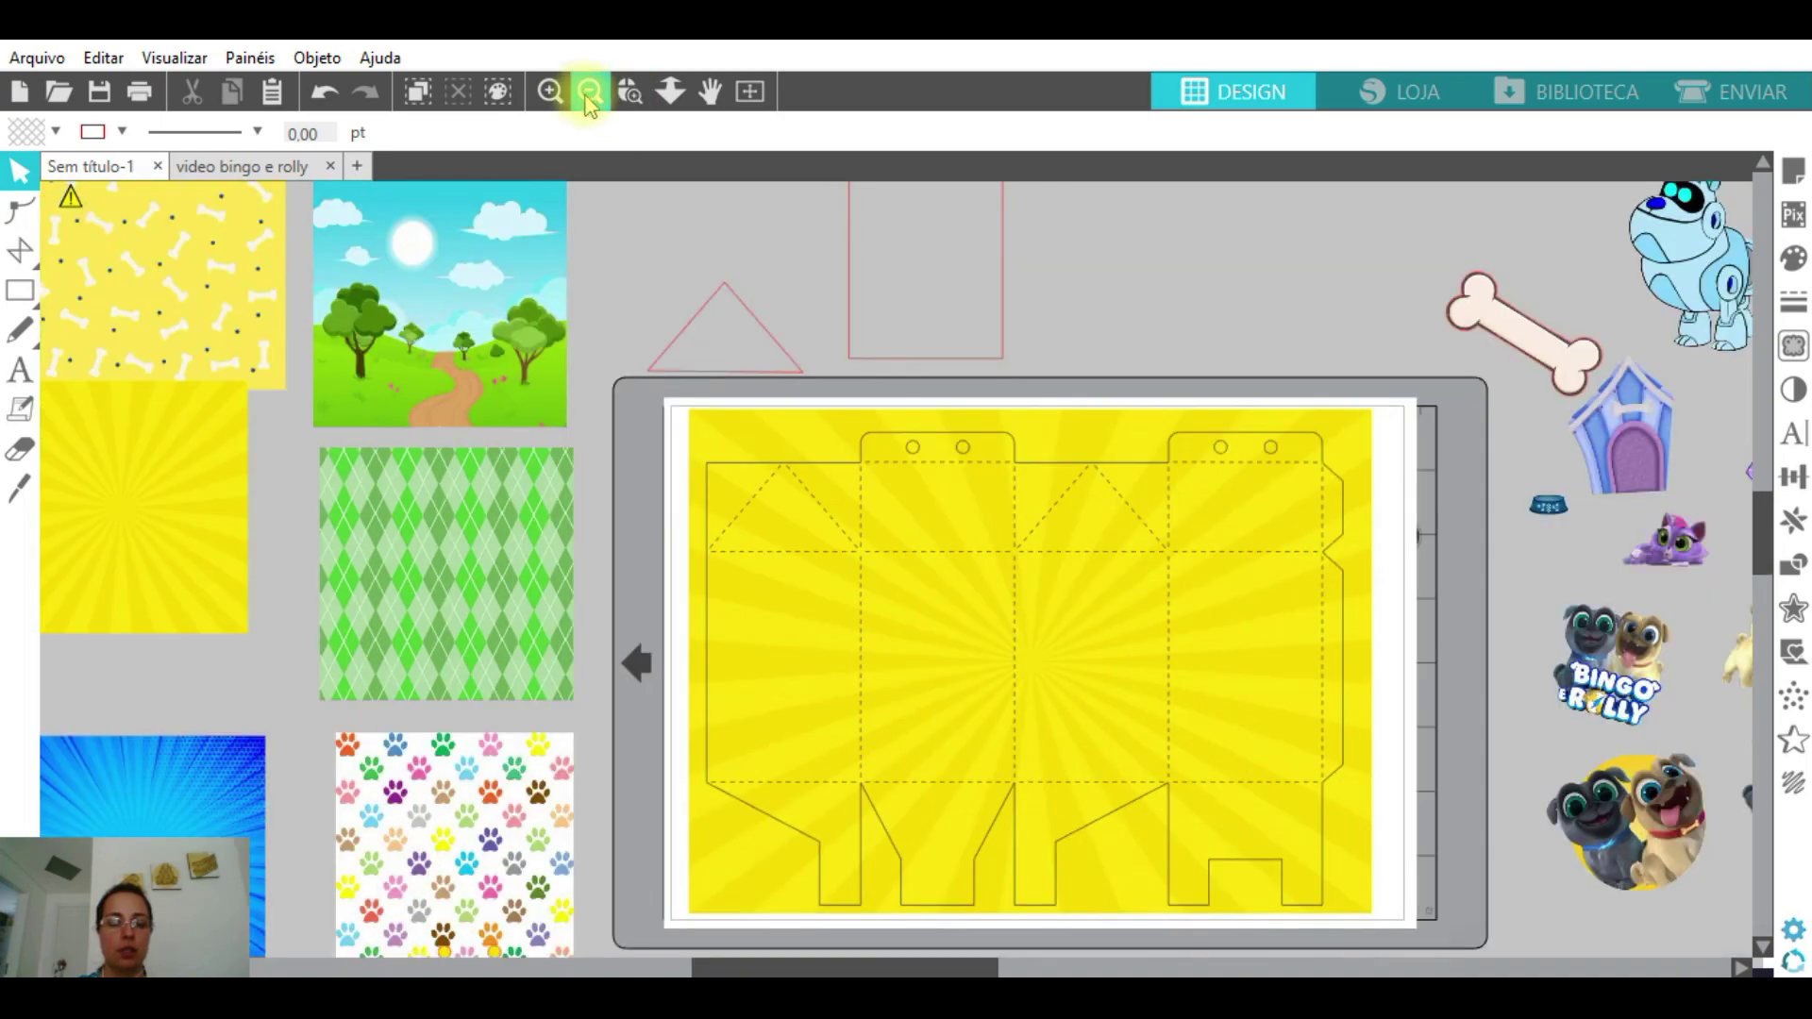
{"action": "left_click_drag", "start_coordinate": [854, 269], "coordinate": [864, 677]}
- Shift the red triangle slightly and move the red rectangle off the template, back above the page
{"action": "left_click", "coordinate": [758, 355]}
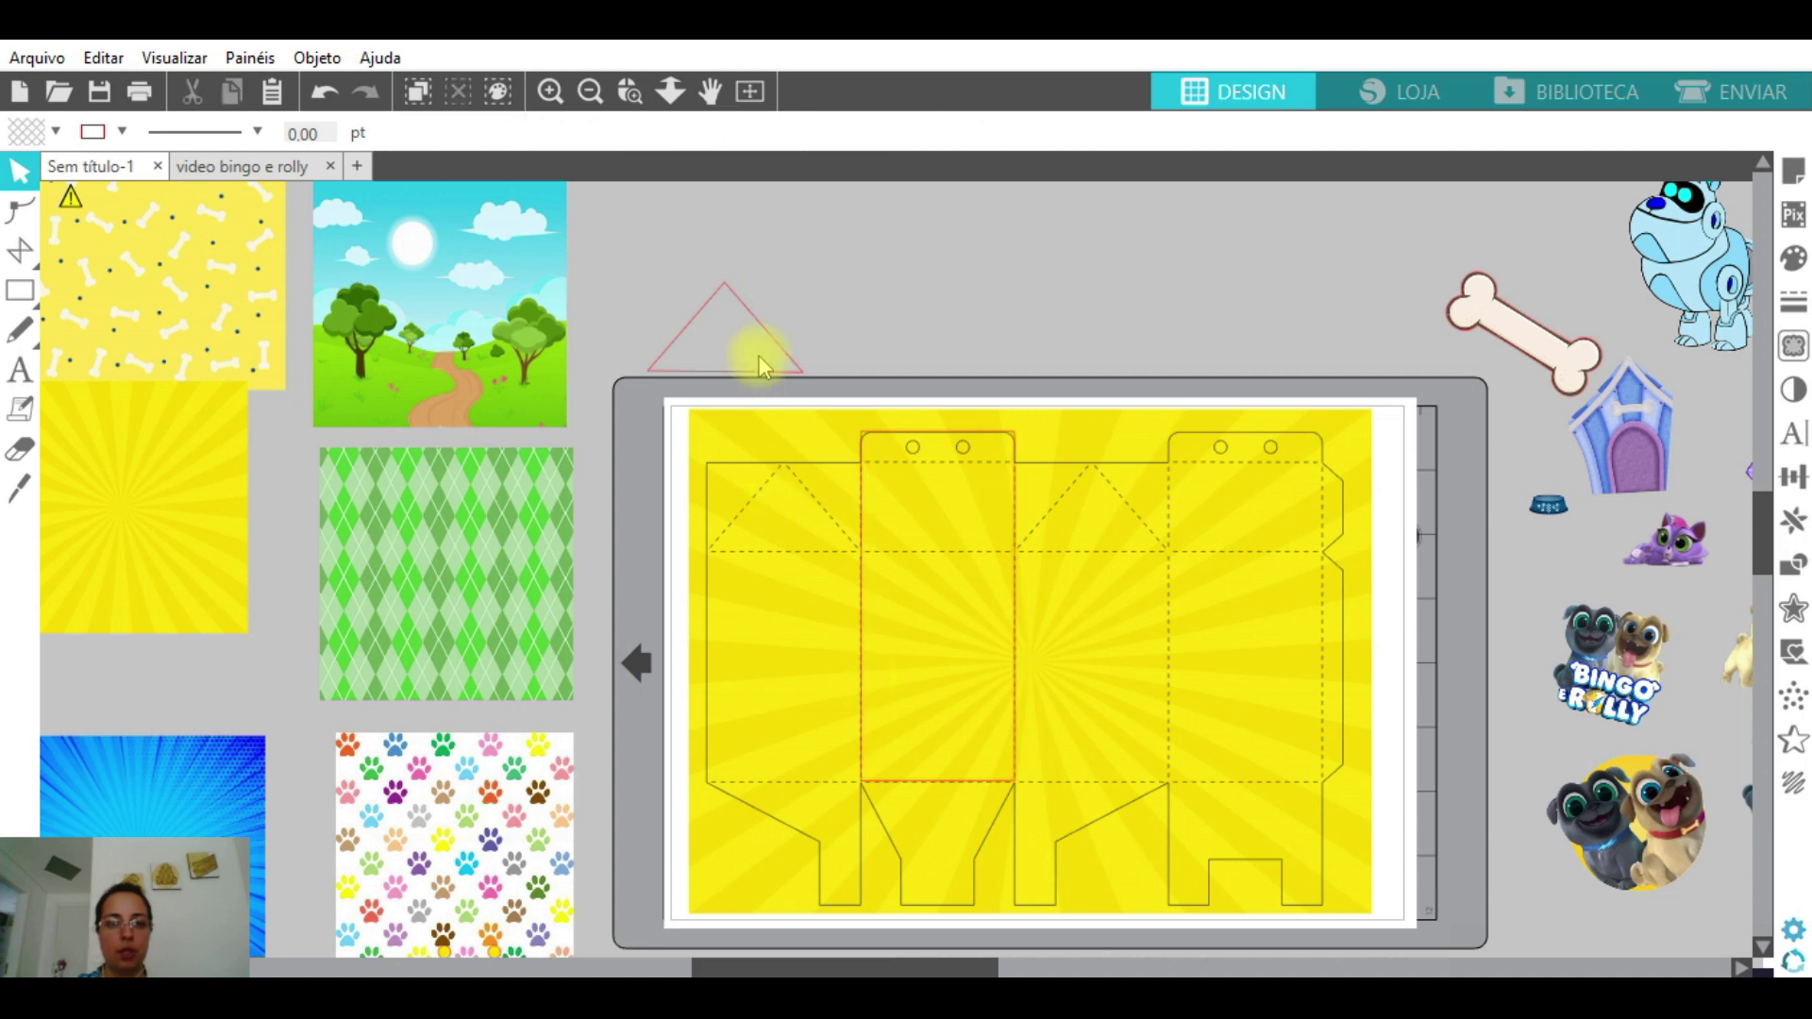
{"action": "left_click_drag", "start_coordinate": [774, 349], "coordinate": [810, 340]}
{"action": "left_click", "coordinate": [893, 372]}
{"action": "left_click_drag", "start_coordinate": [996, 448], "coordinate": [1022, 300]}
{"action": "left_click", "coordinate": [1138, 328]}
- Duplicate the red rectangle and shorten the copy to about 12.62 cm tall to match the first panel, keeping it above the page
{"action": "scroll", "coordinate": [1138, 329], "scroll_direction": "down", "scroll_amount": 3}
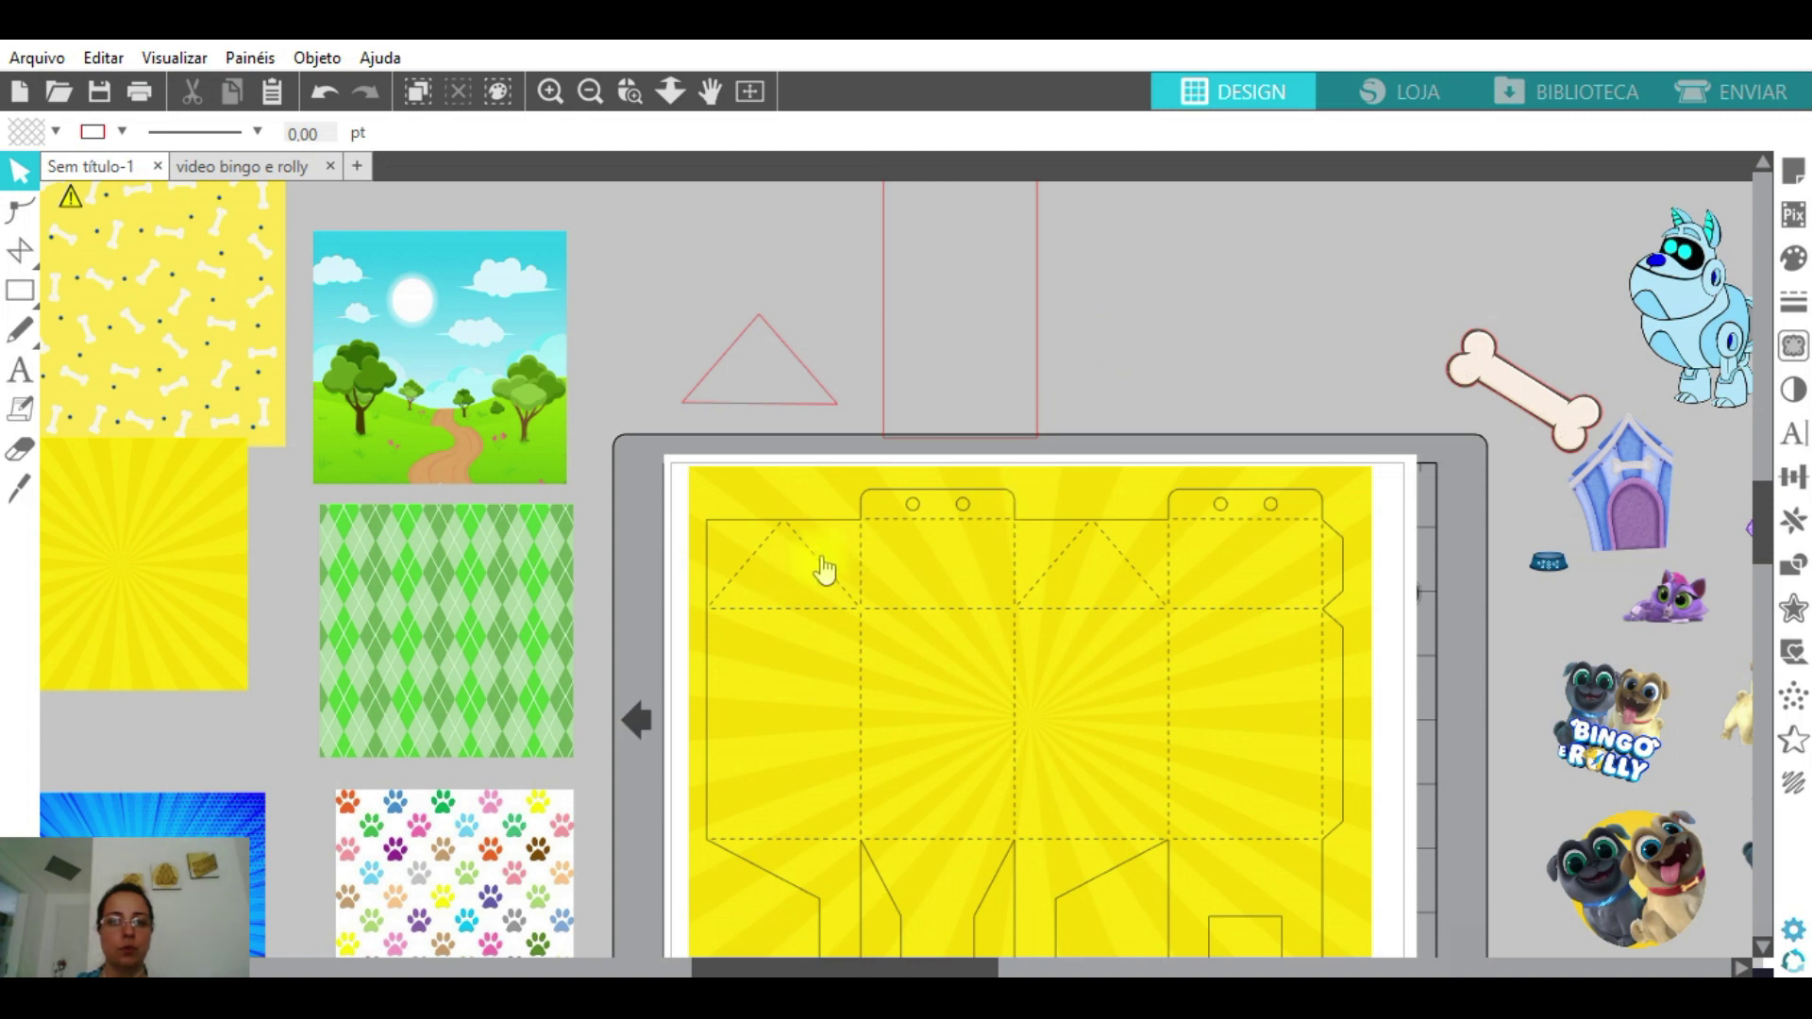
{"action": "left_click", "coordinate": [20, 290]}
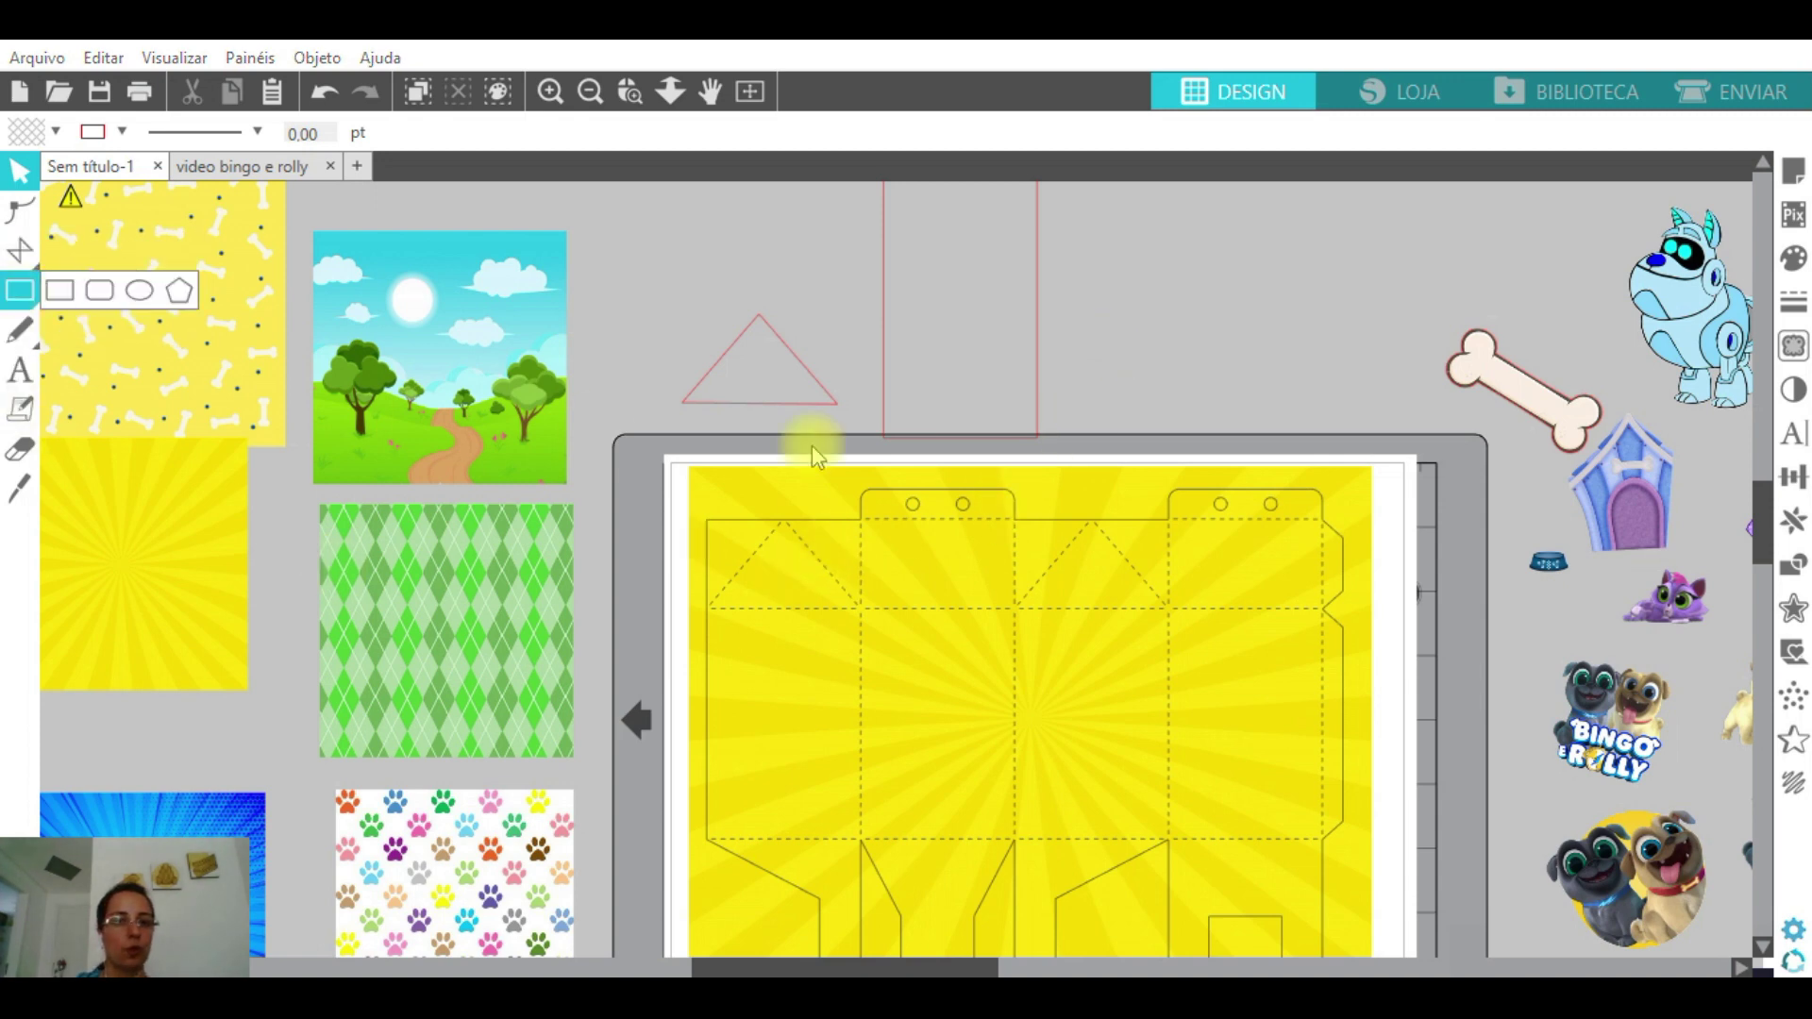
{"action": "left_click", "coordinate": [884, 291]}
{"action": "left_click_drag", "start_coordinate": [887, 292], "coordinate": [1146, 267]}
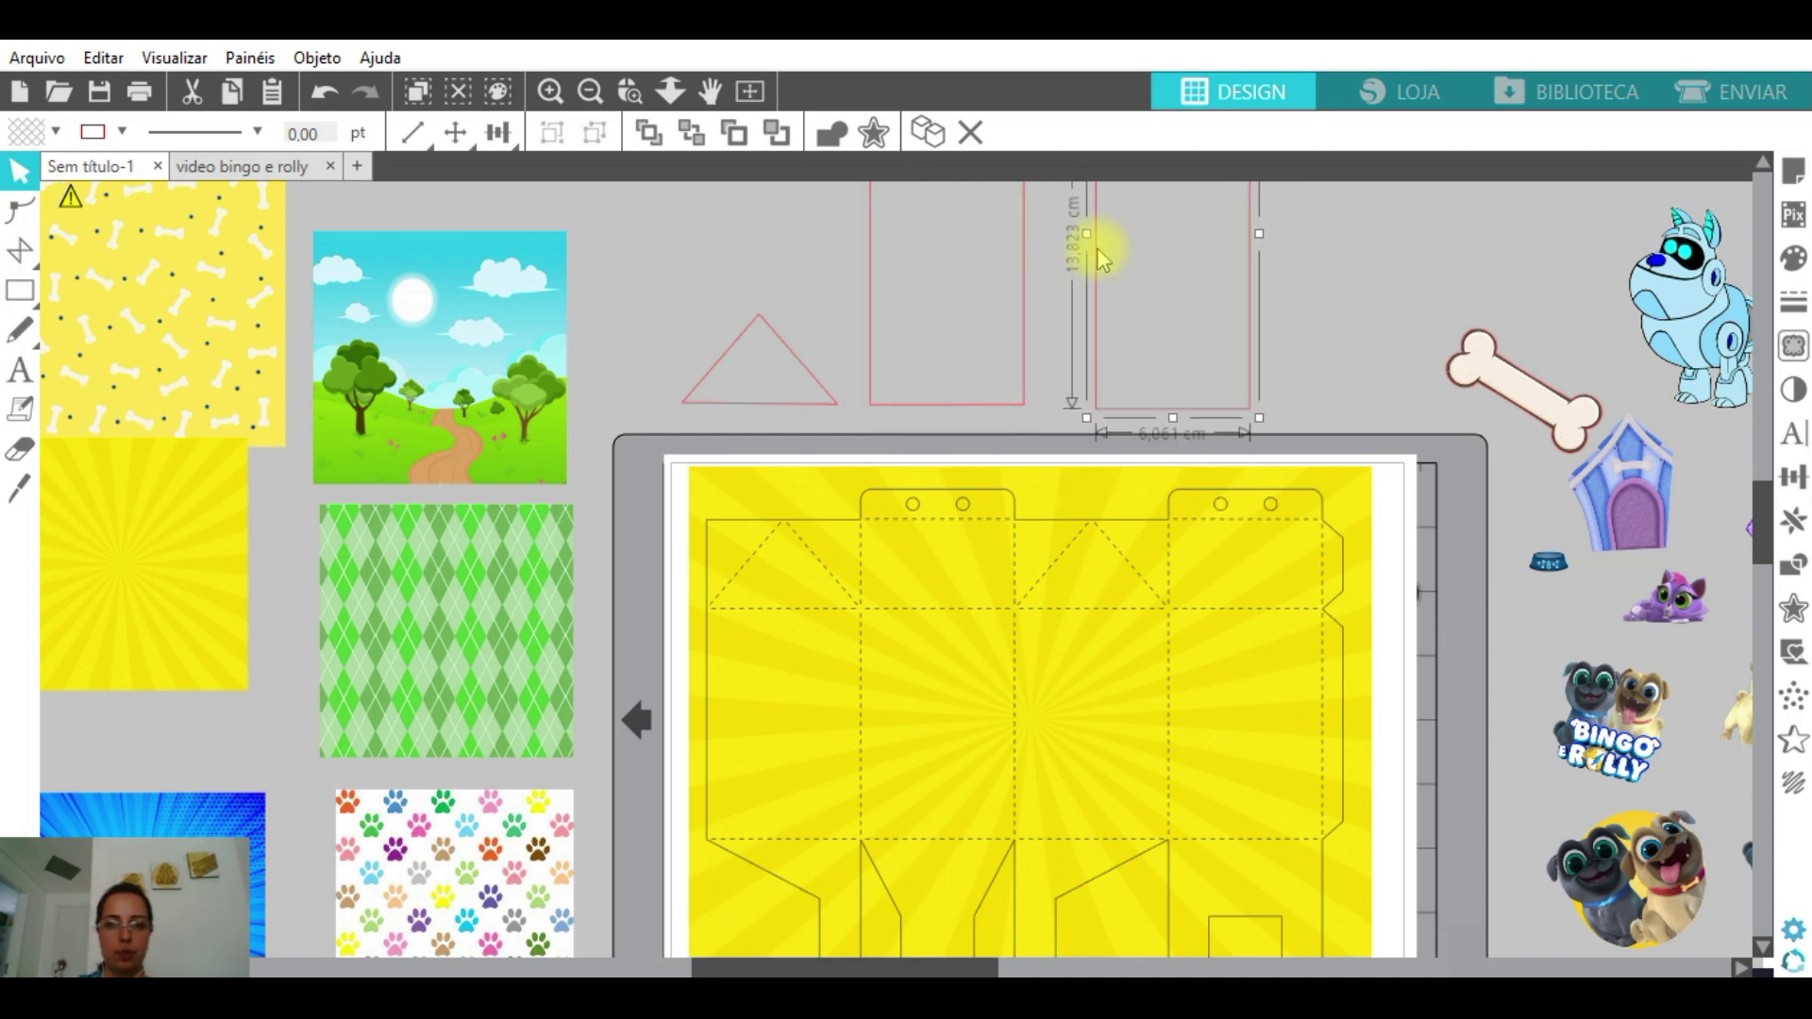
{"action": "left_click_drag", "start_coordinate": [1160, 417], "coordinate": [781, 759]}
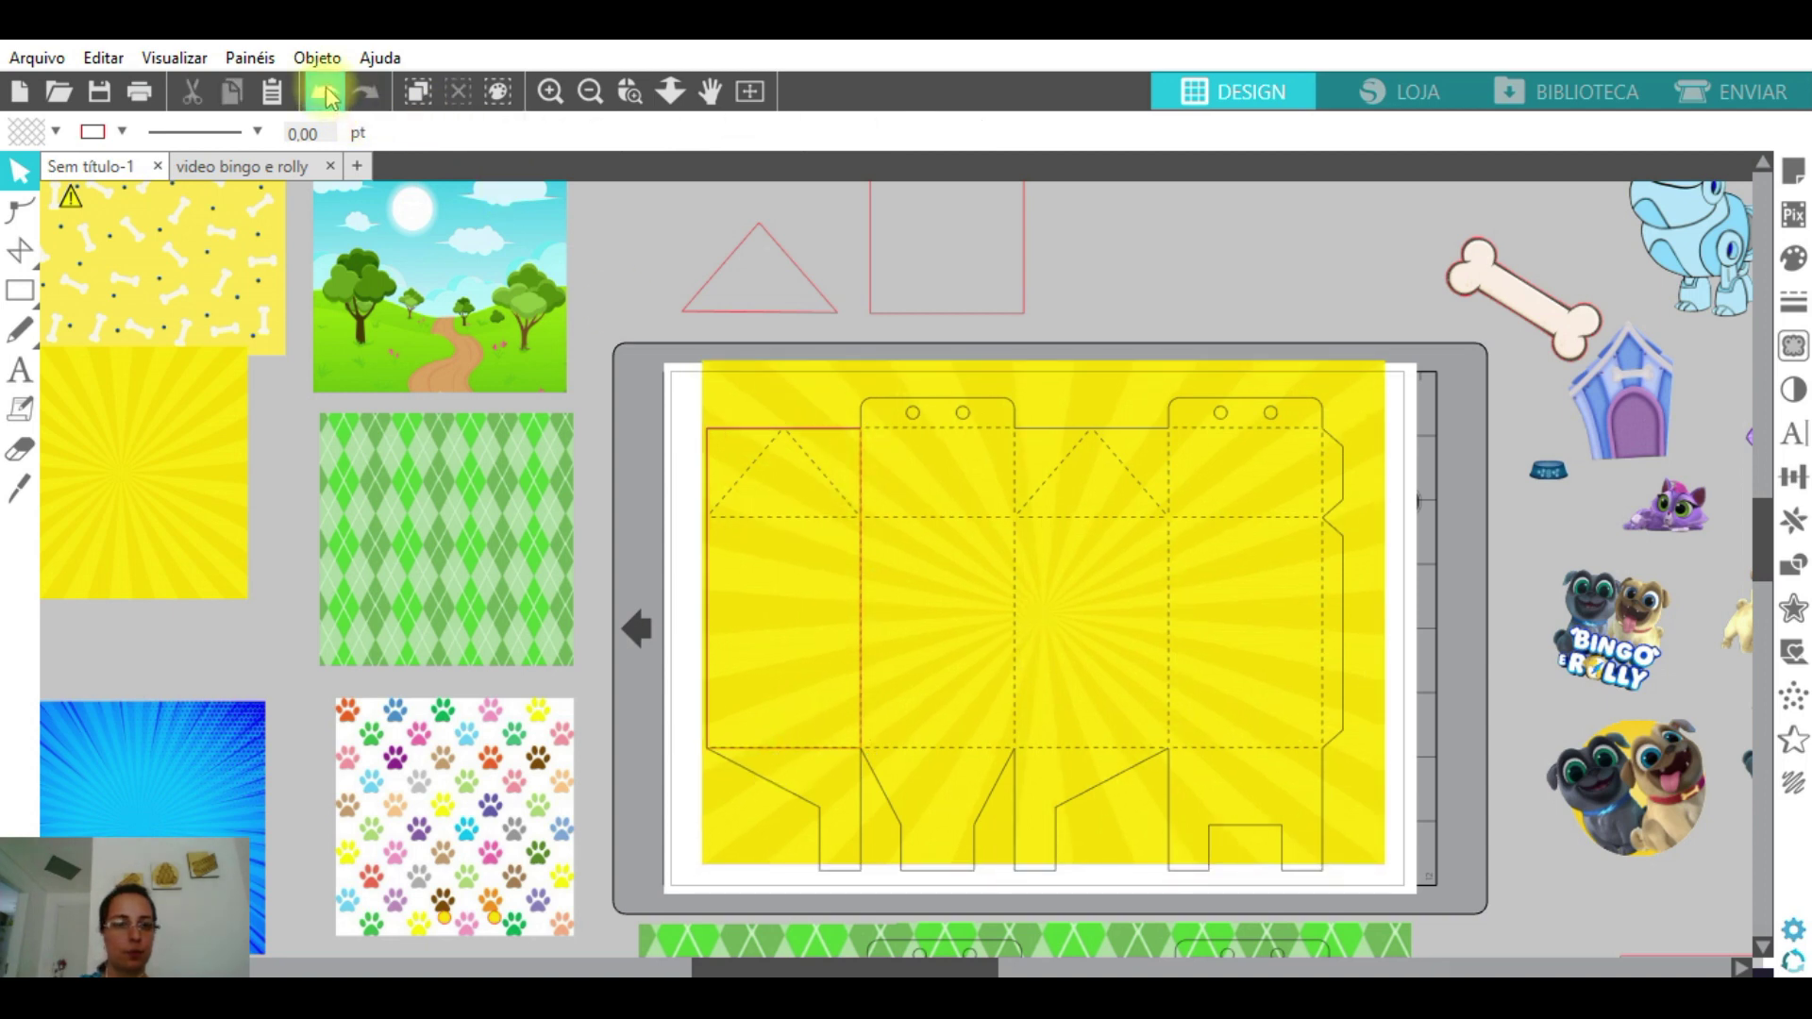
{"action": "left_click_drag", "start_coordinate": [852, 569], "coordinate": [1208, 253]}
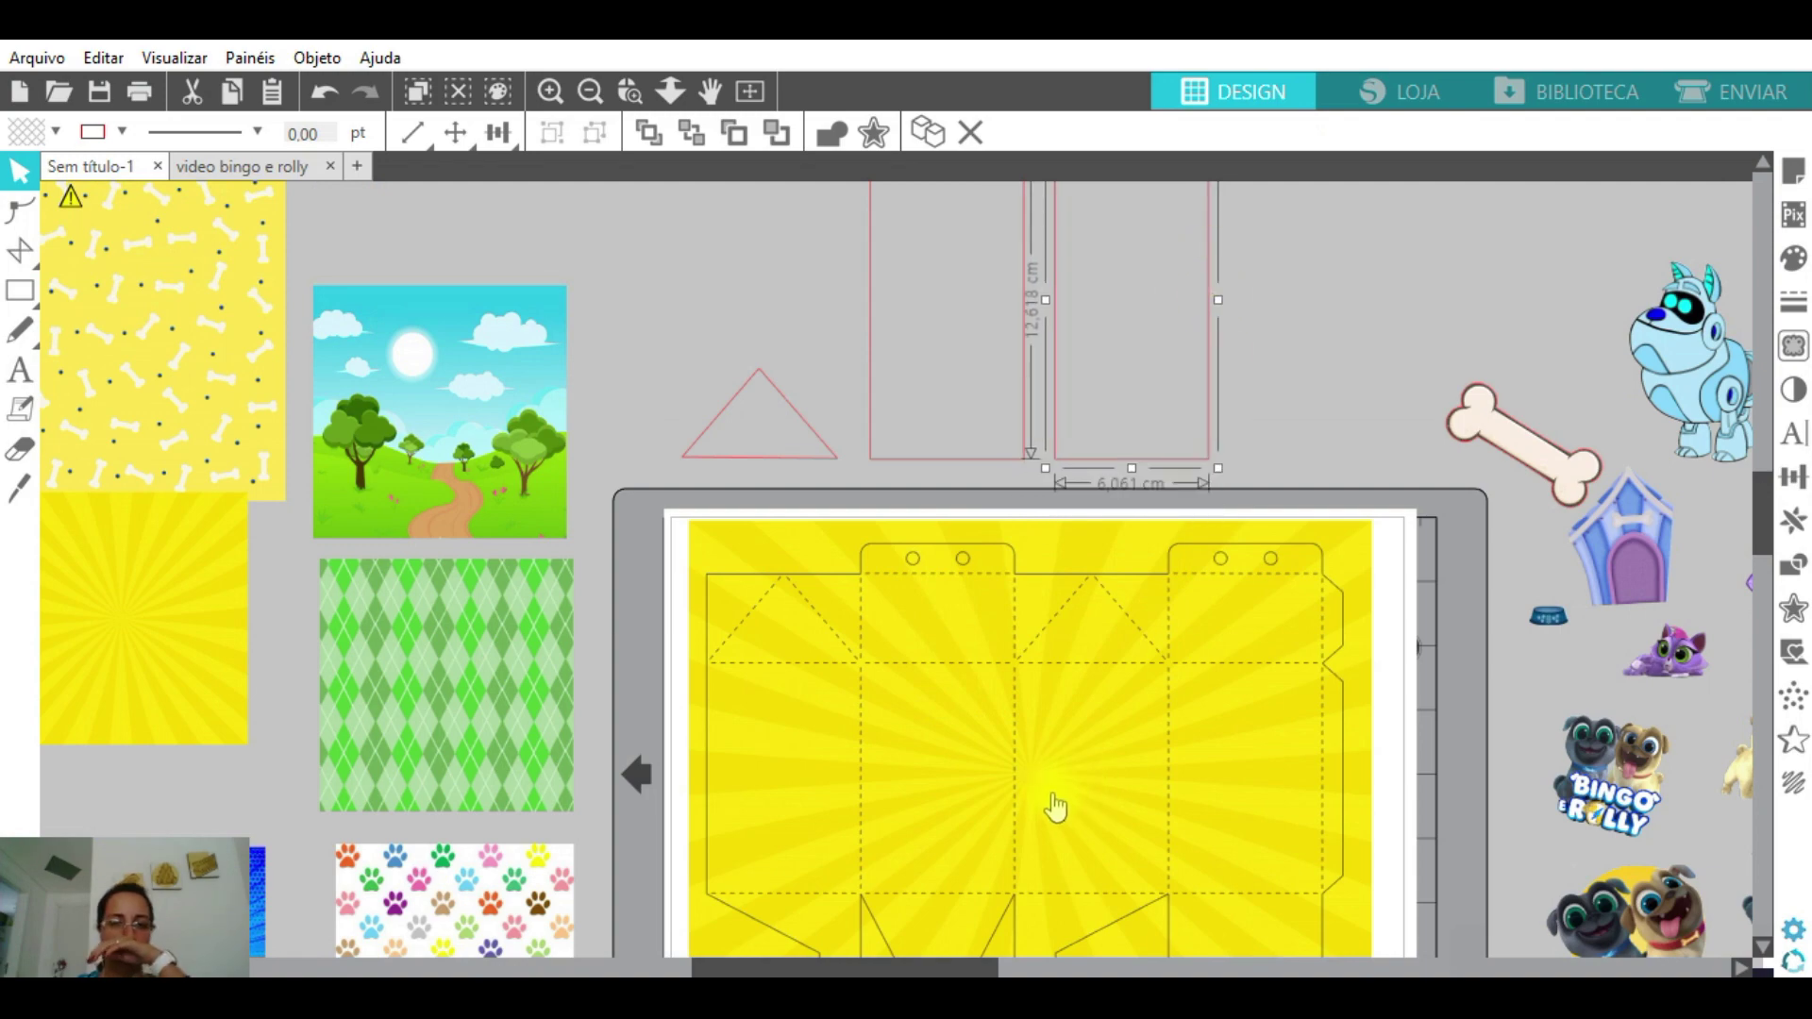
- Lay the taller red rectangle over the template's second panel to compare their sizes, and return it above the page
{"action": "scroll", "coordinate": [711, 671], "scroll_direction": "down", "scroll_amount": 1}
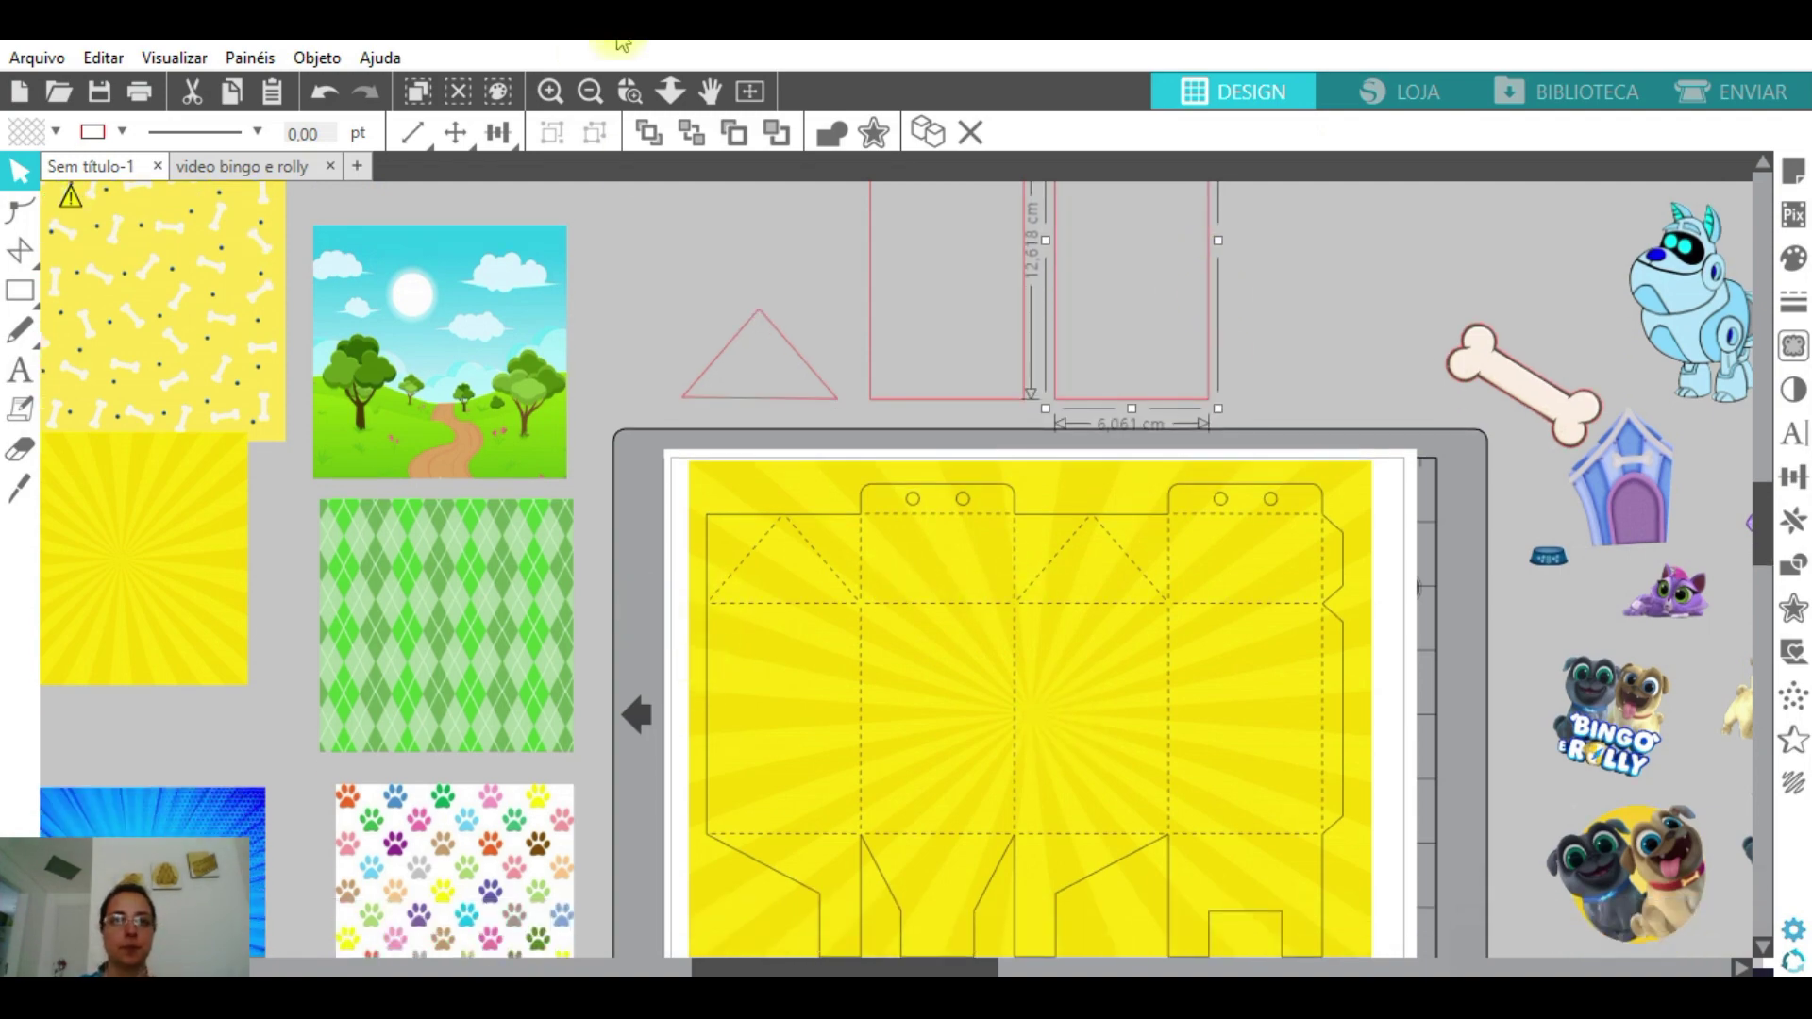
{"action": "left_click", "coordinate": [590, 91]}
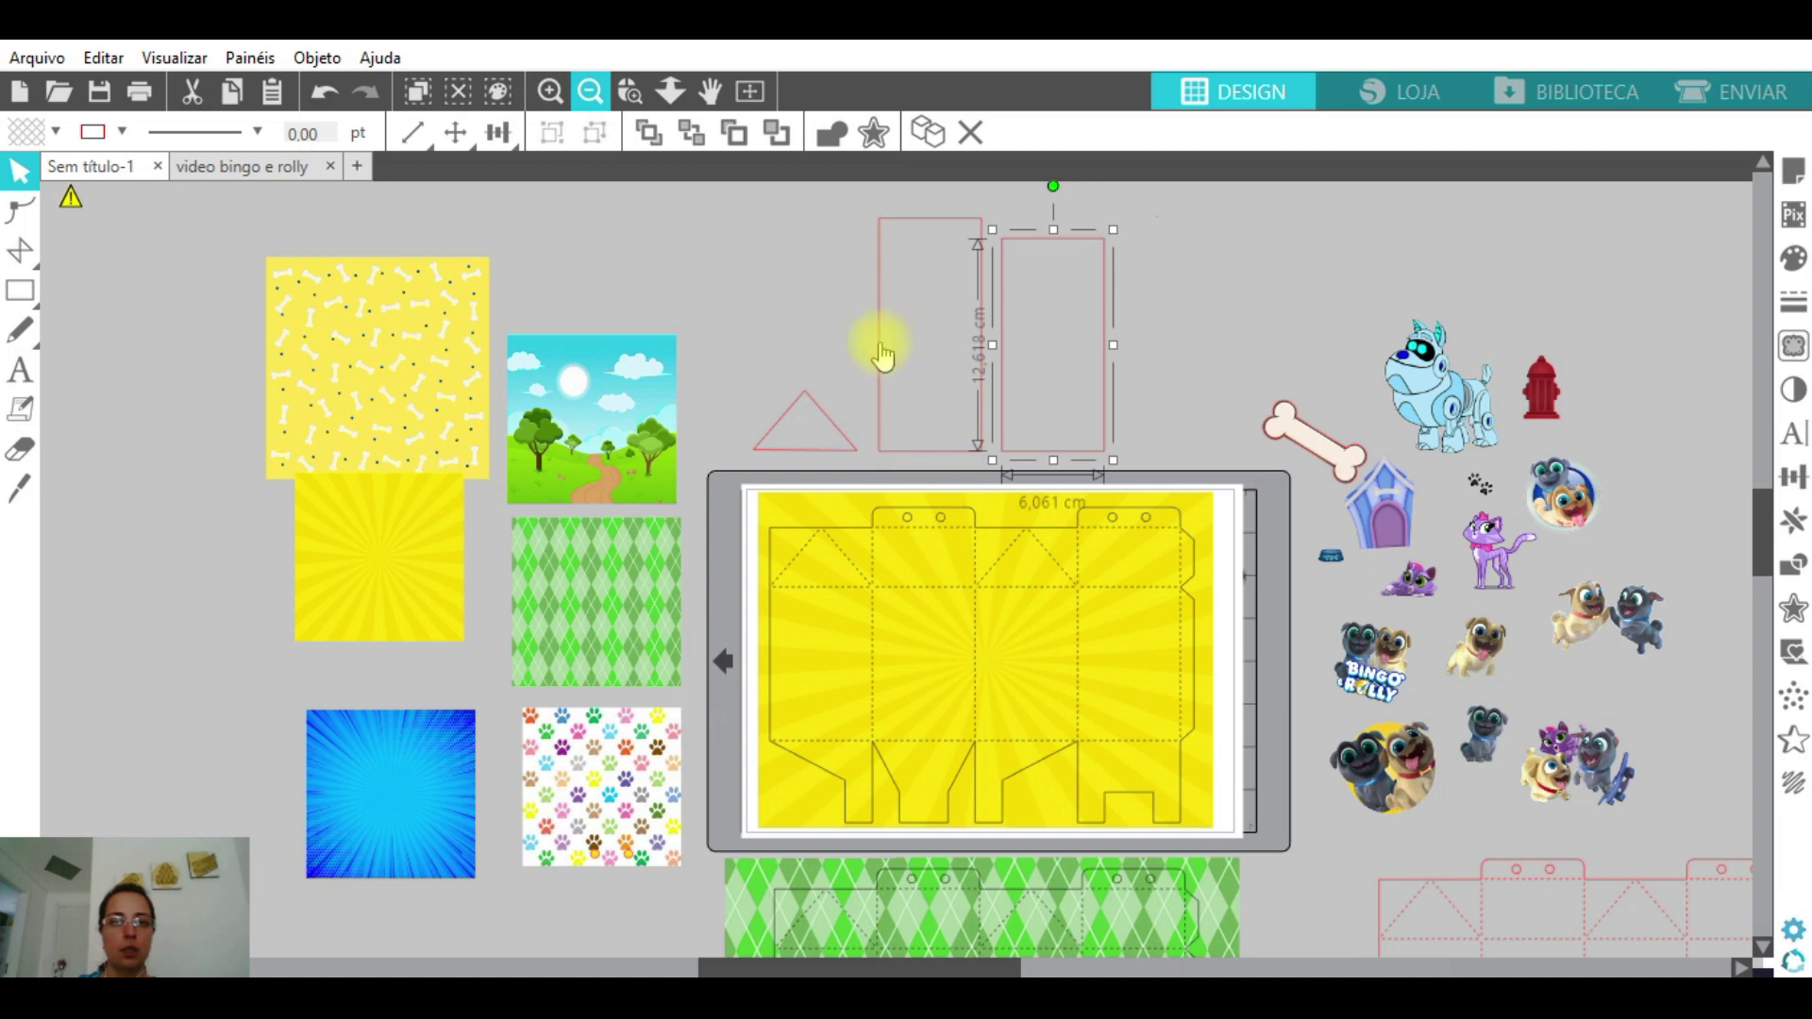
{"action": "left_click_drag", "start_coordinate": [883, 357], "coordinate": [868, 319]}
{"action": "left_click", "coordinate": [891, 527]}
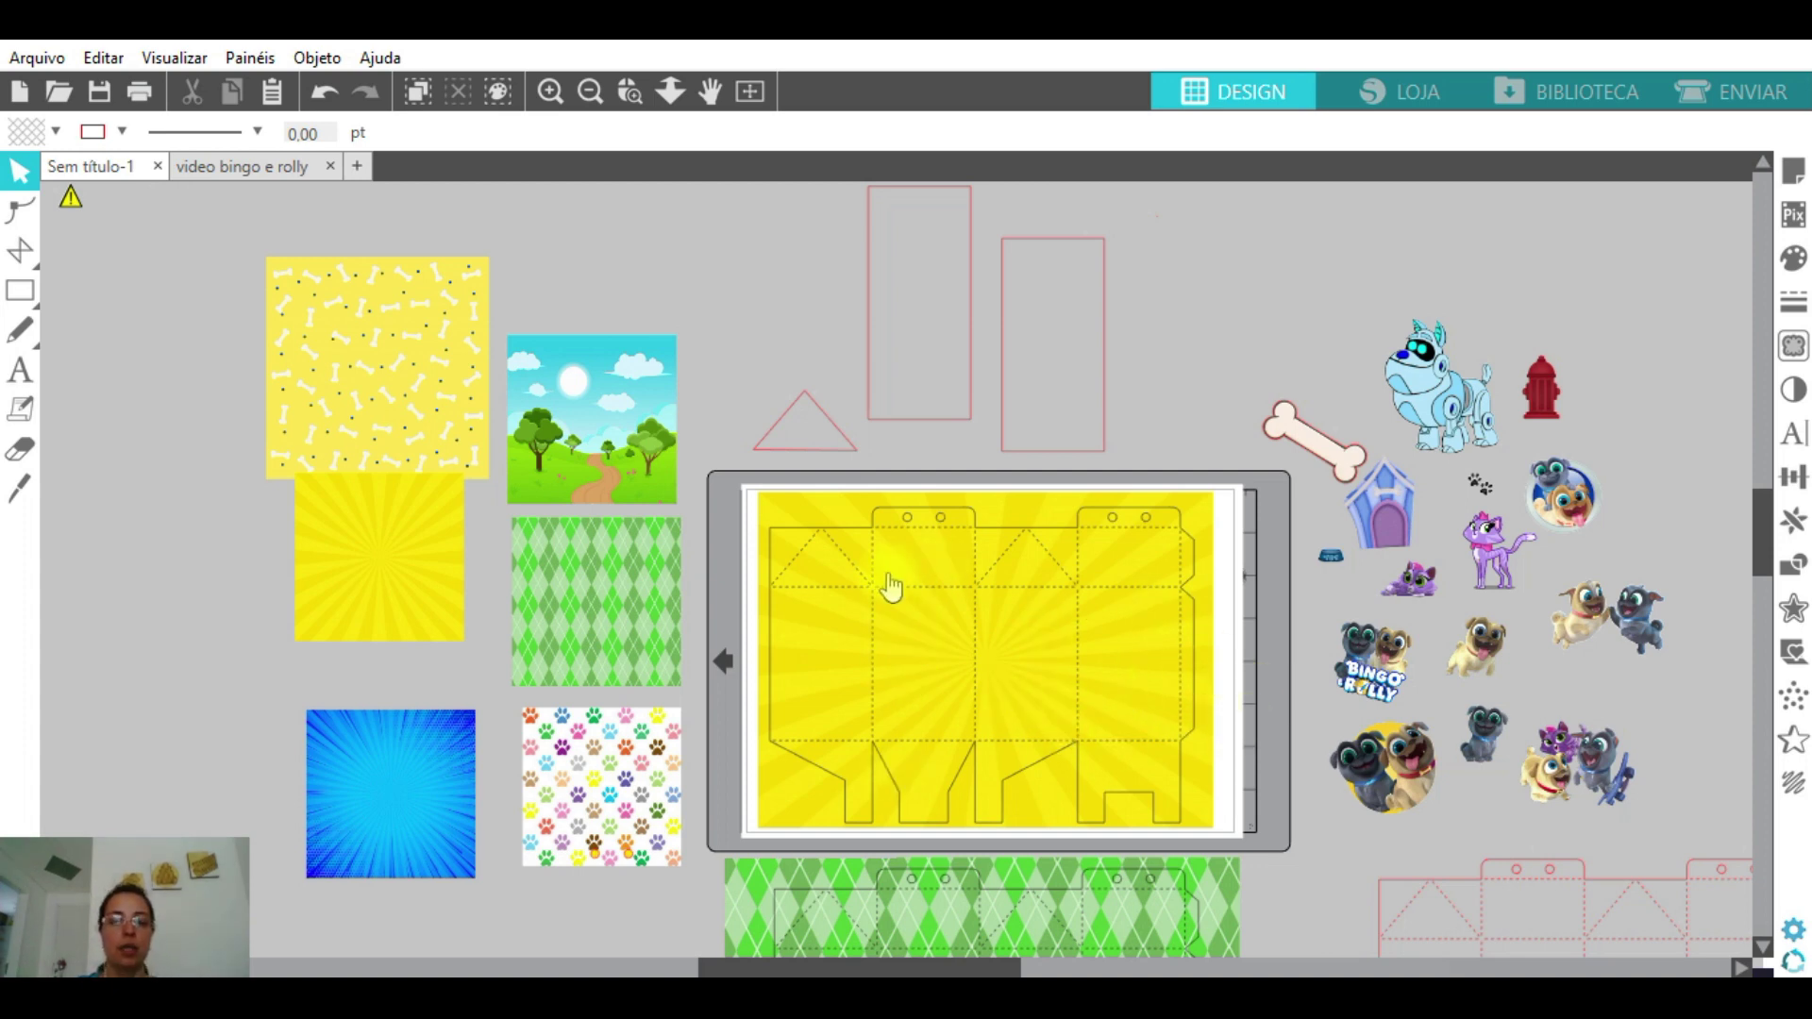
{"action": "left_click_drag", "start_coordinate": [871, 364], "coordinate": [868, 677]}
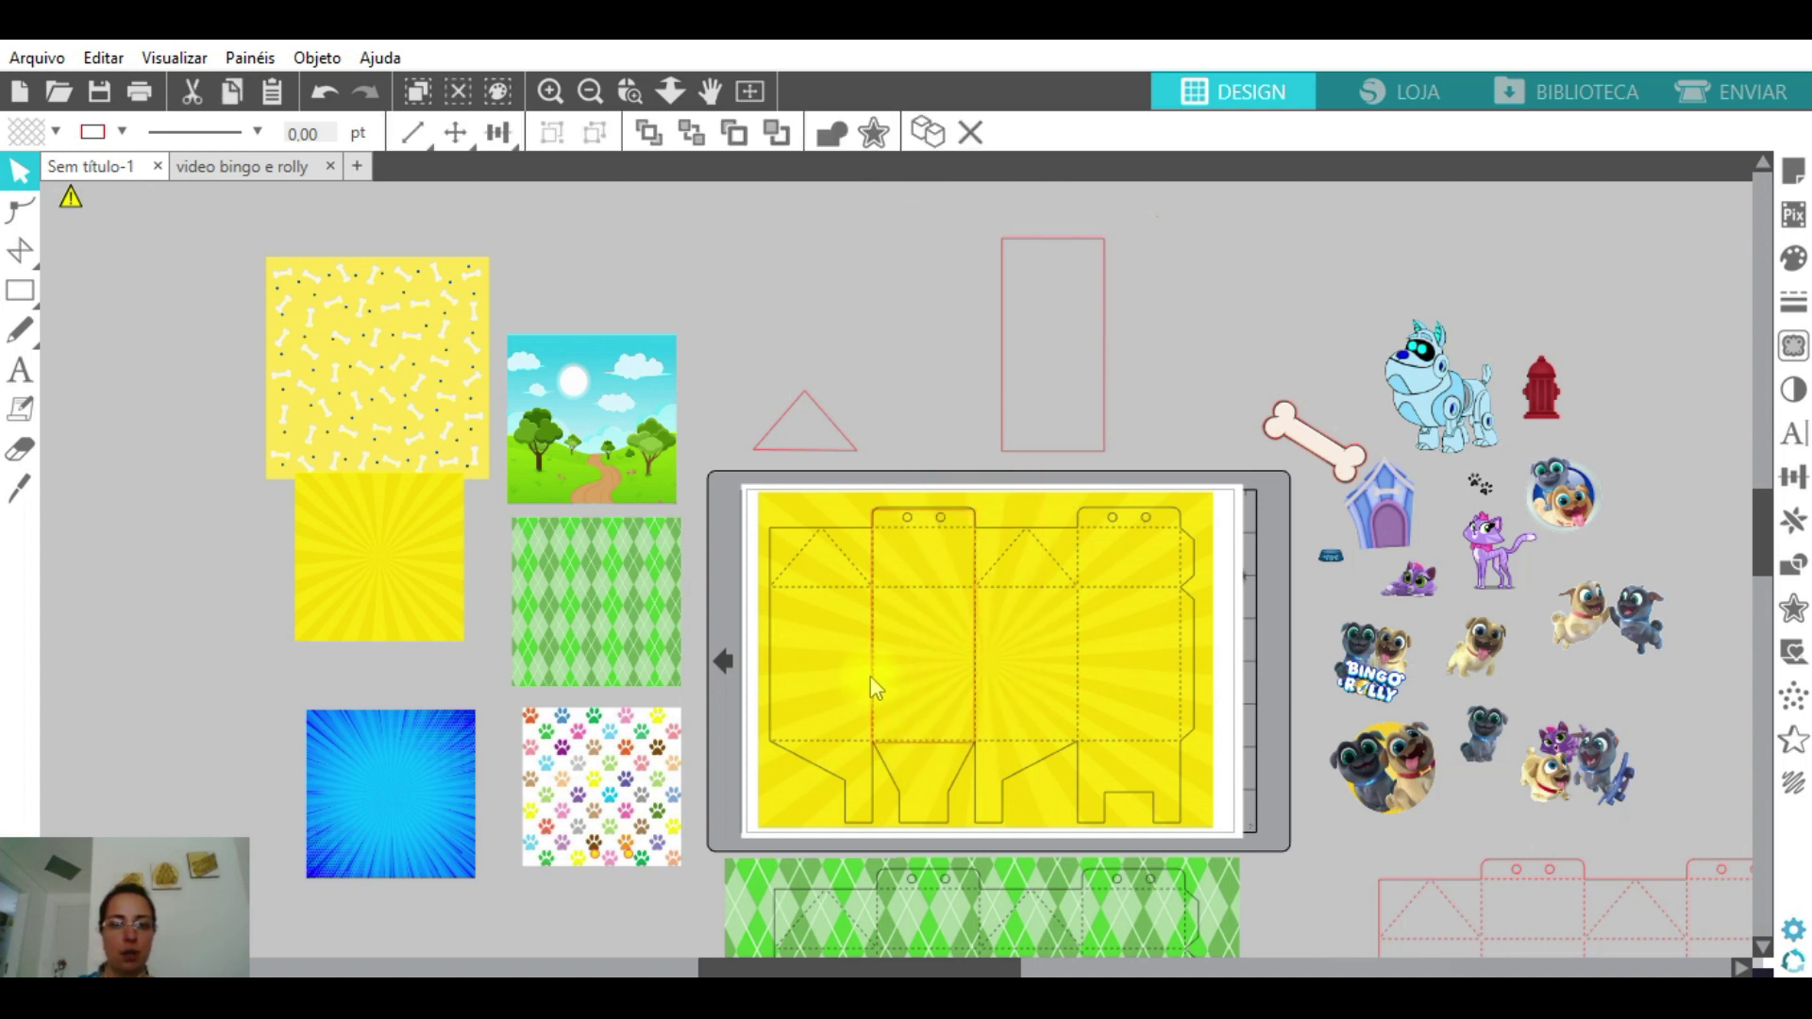
{"action": "left_click", "coordinate": [870, 676]}
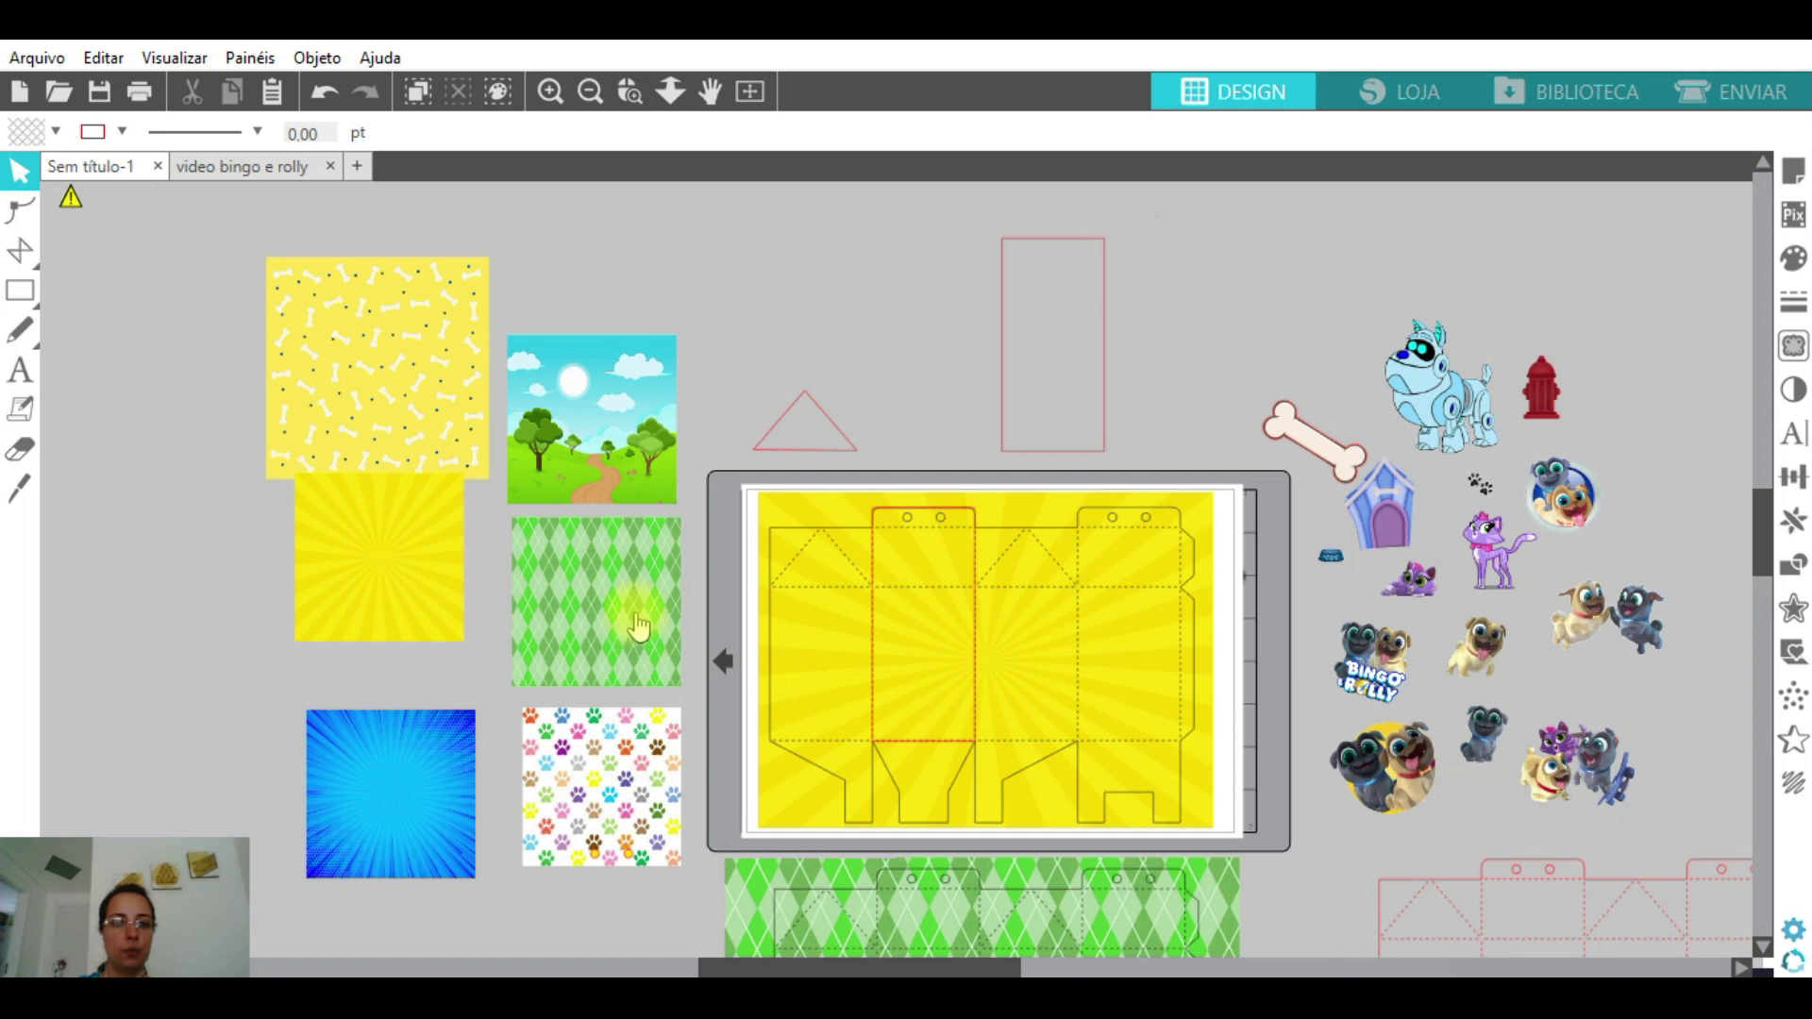
{"action": "left_click_drag", "start_coordinate": [876, 578], "coordinate": [853, 240]}
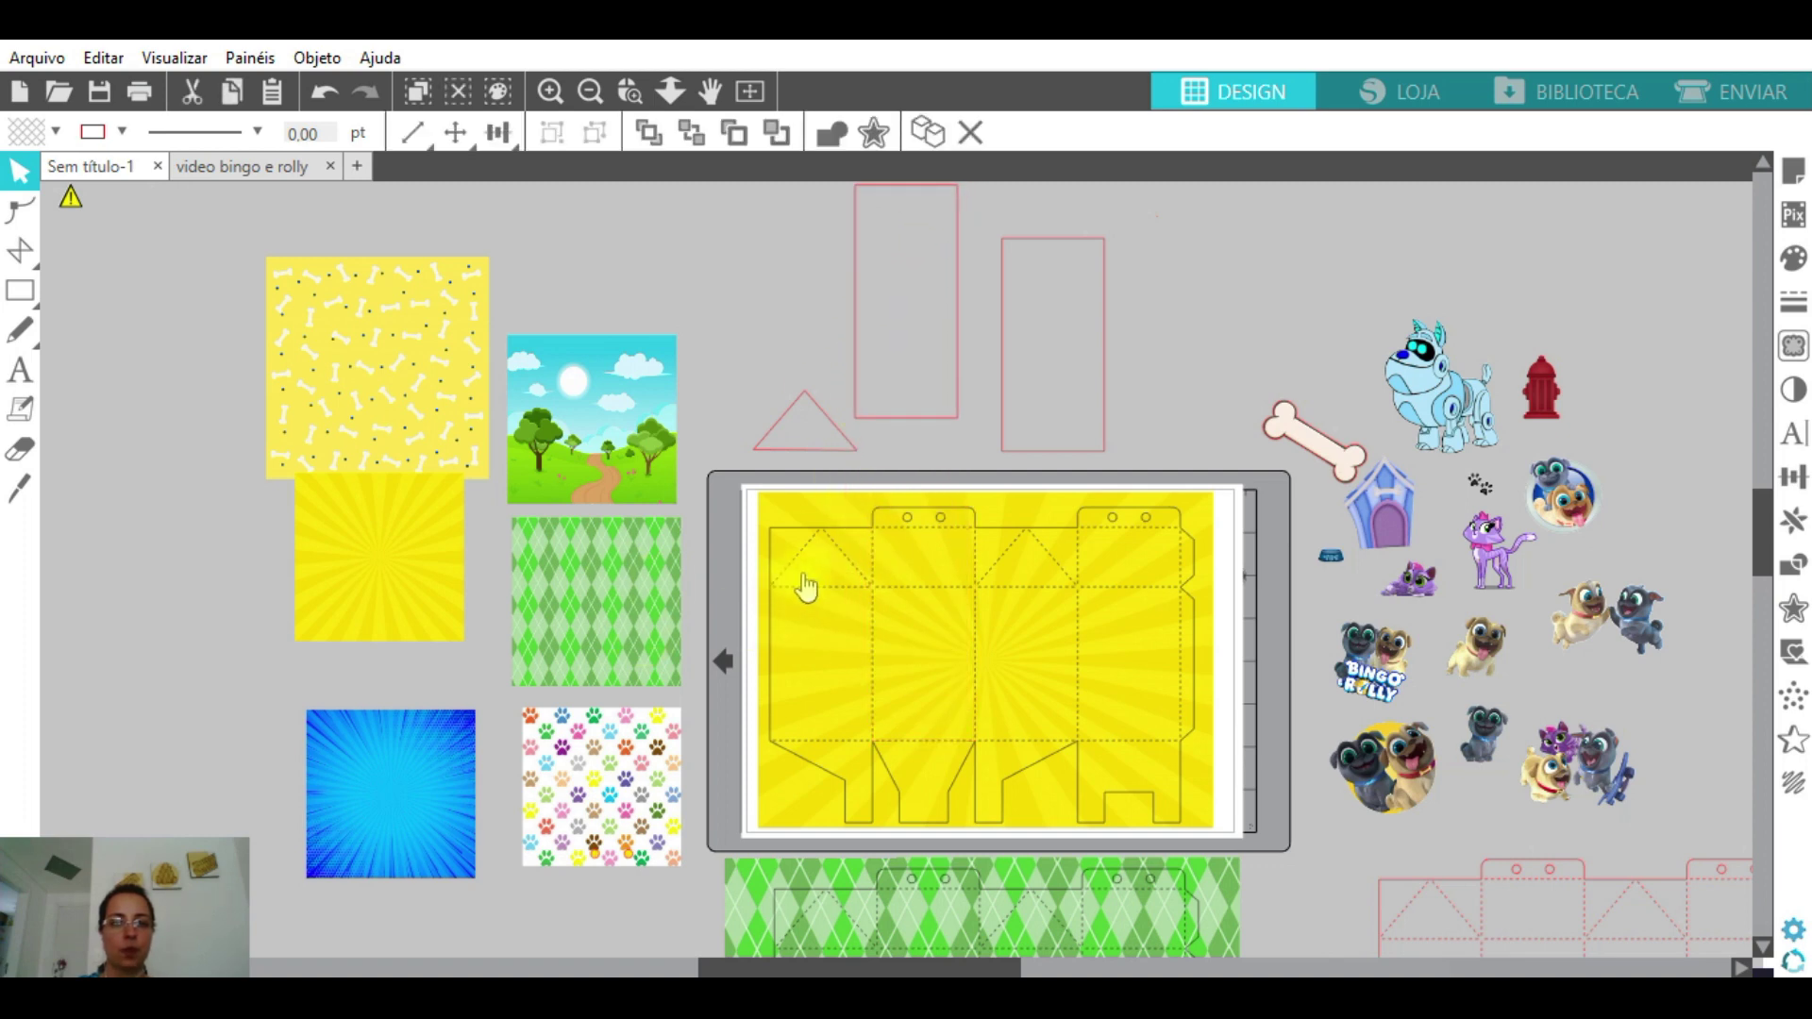
- Move the red triangle and the shorter red rectangle to the right of the taller rectangle, clearing space above the page
{"action": "left_click_drag", "start_coordinate": [850, 444], "coordinate": [1334, 255]}
{"action": "left_click", "coordinate": [972, 457]}
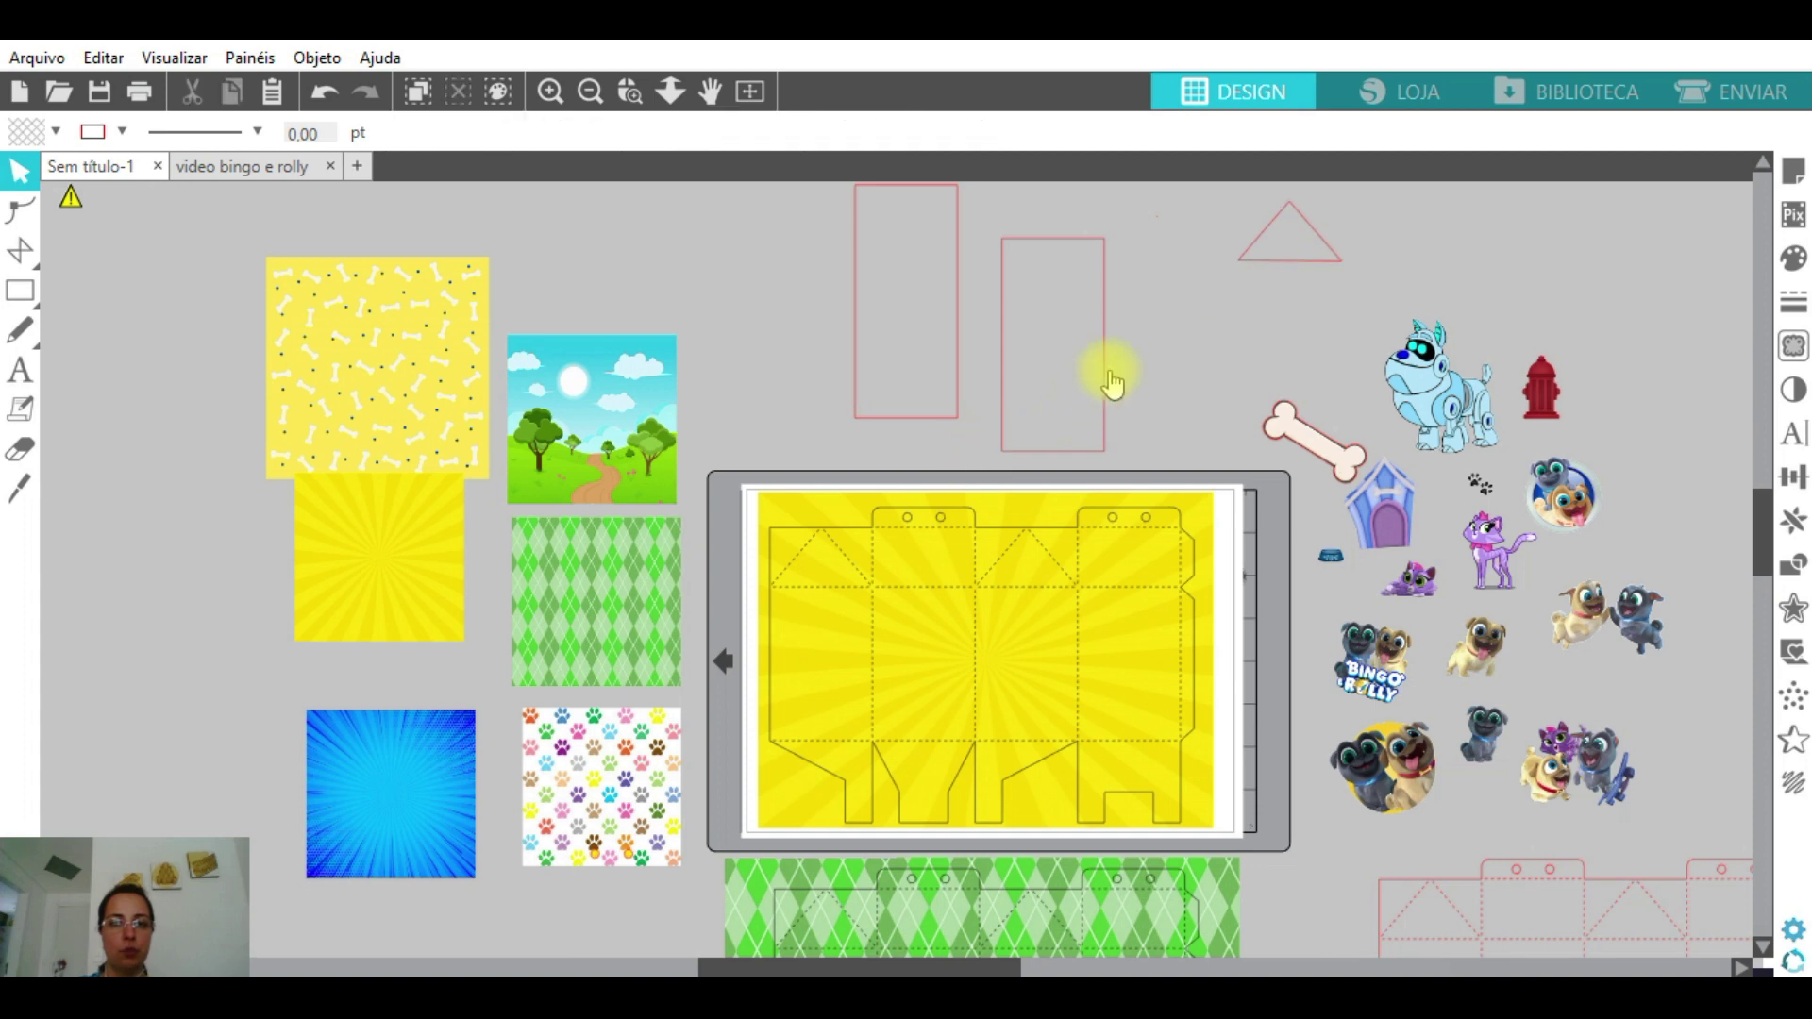
{"action": "left_click_drag", "start_coordinate": [1108, 372], "coordinate": [1224, 307]}
{"action": "left_click", "coordinate": [908, 366]}
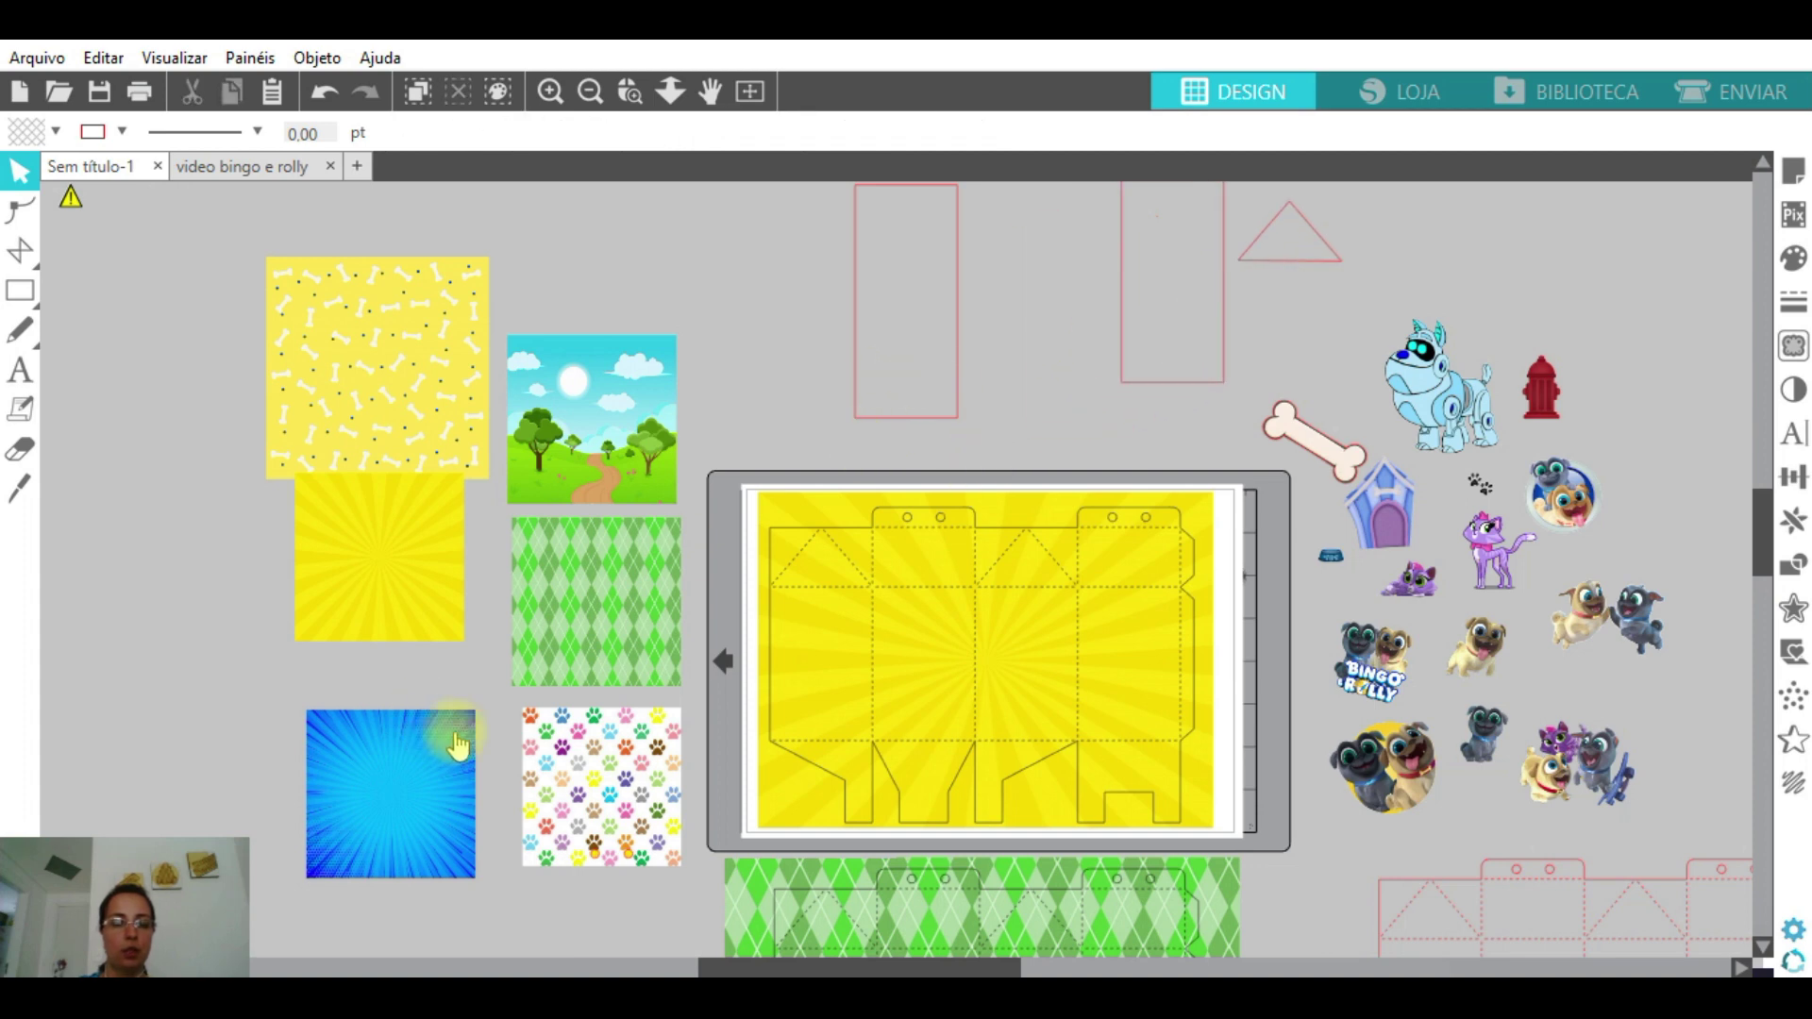
- Duplicate the green argyle paper, enlarge the copy to about 14.75 cm square over the taller red rectangle, and crop it to that shape
{"action": "left_click_drag", "start_coordinate": [578, 634], "coordinate": [652, 331]}
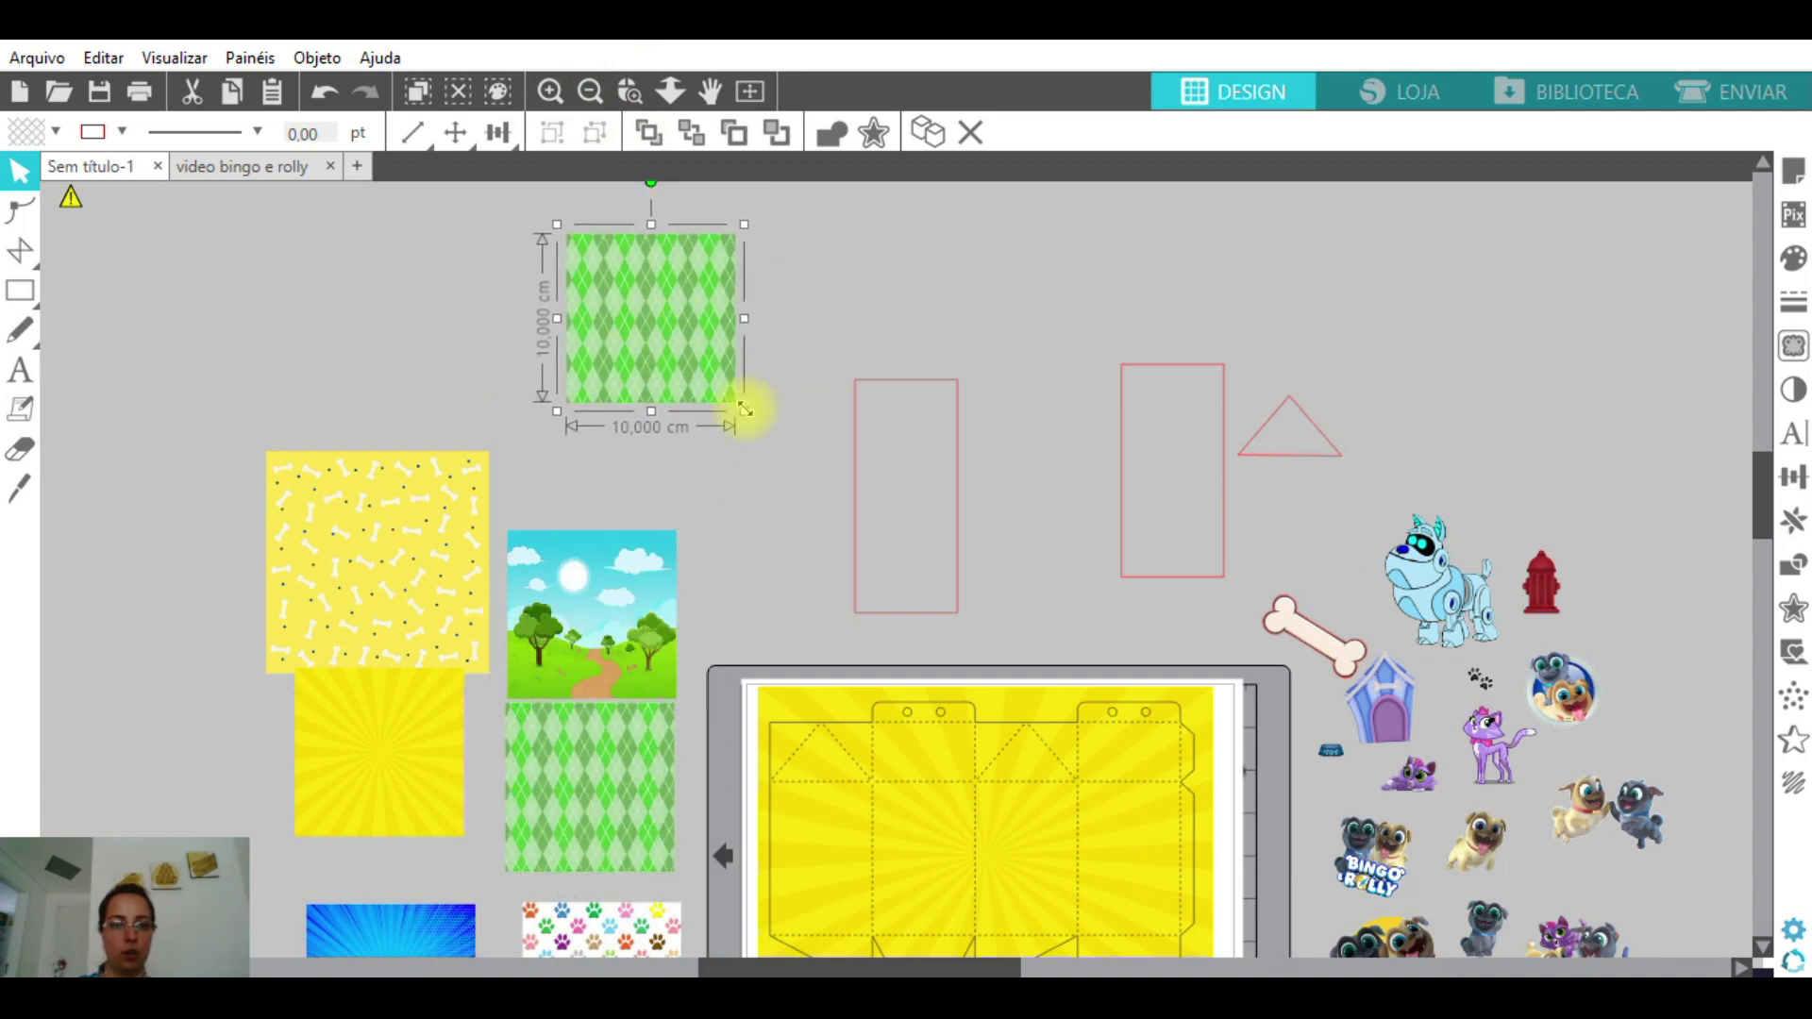
{"action": "left_click_drag", "start_coordinate": [746, 413], "coordinate": [935, 508]}
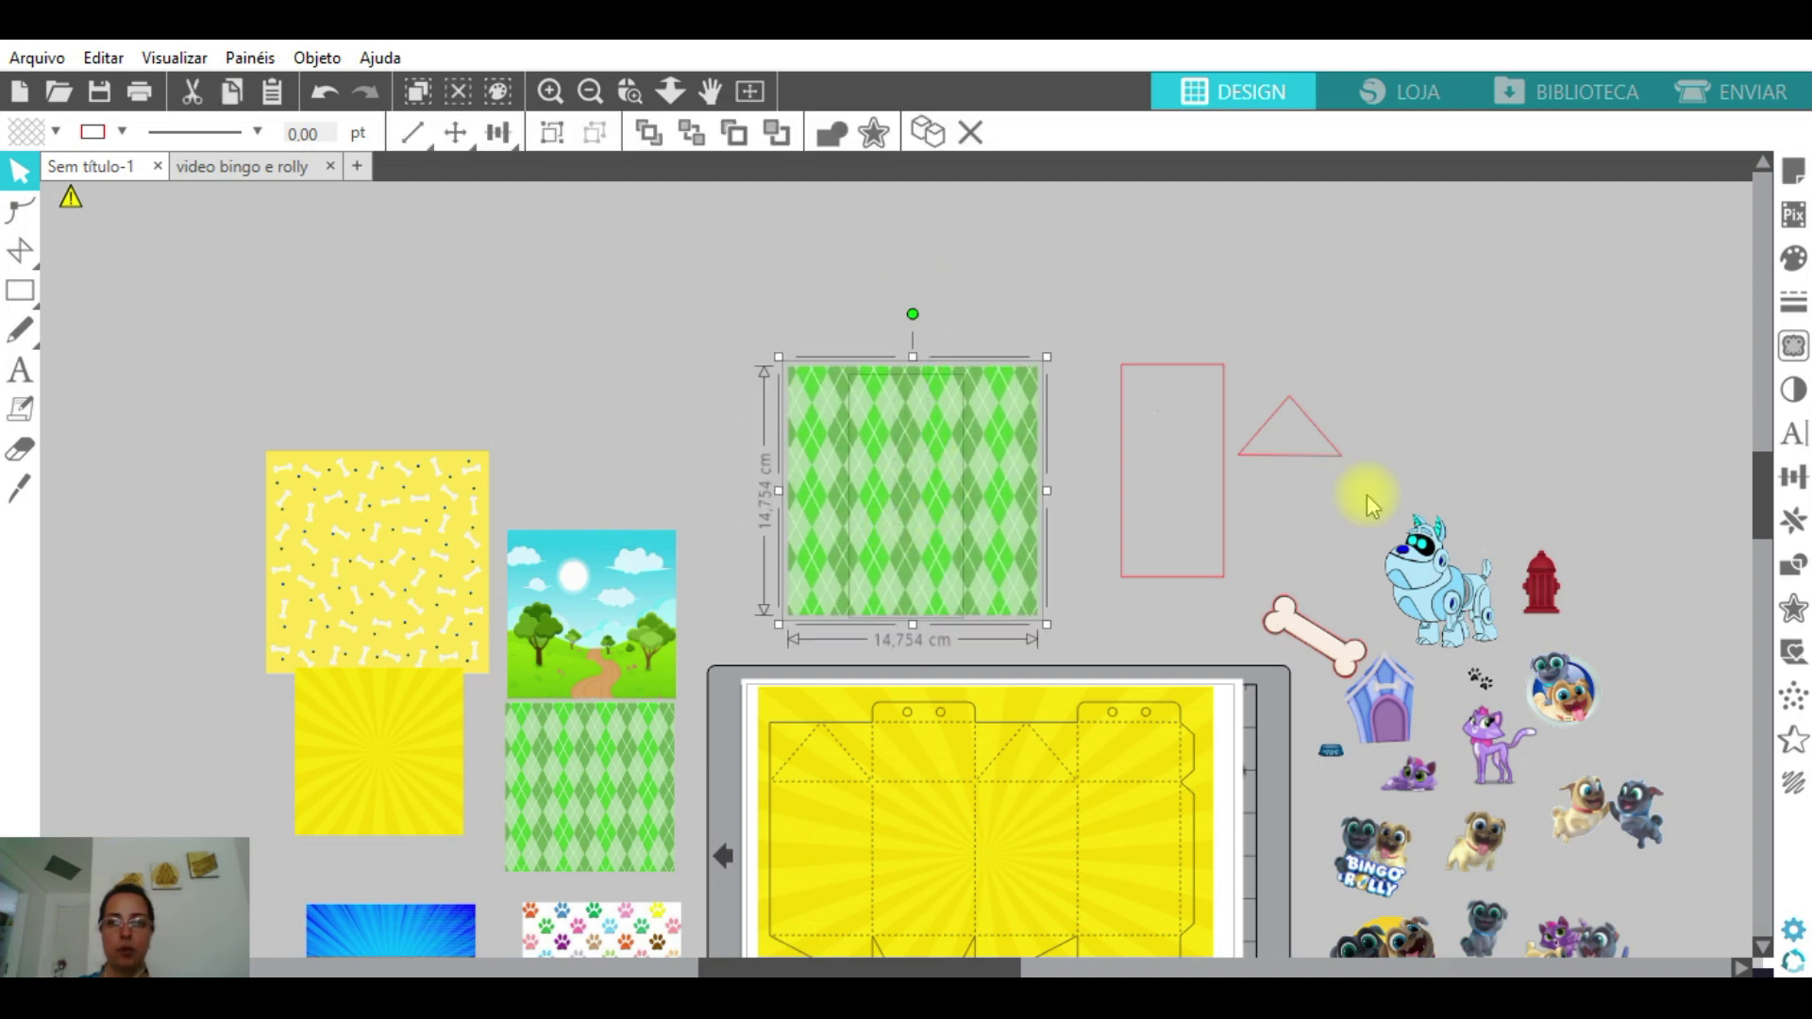
{"action": "left_click", "coordinate": [1792, 565]}
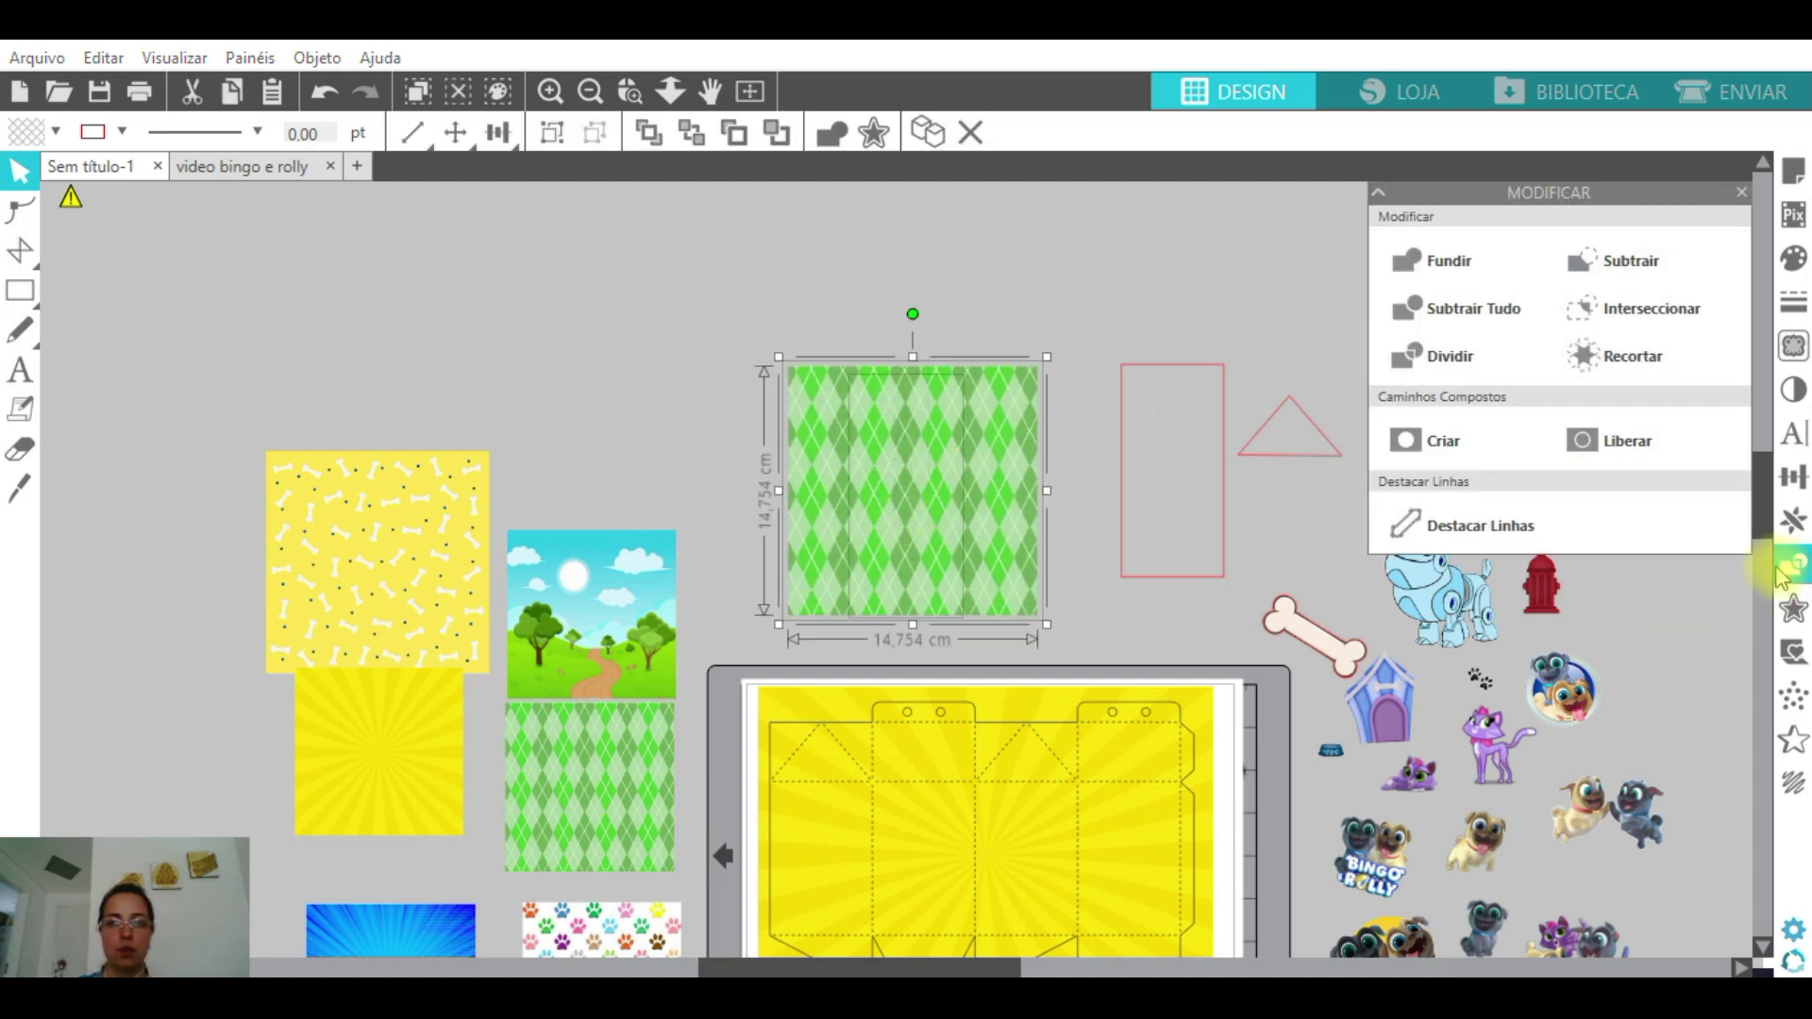
{"action": "left_click", "coordinate": [1630, 356]}
{"action": "scroll", "coordinate": [1063, 377], "scroll_direction": "down", "scroll_amount": 2}
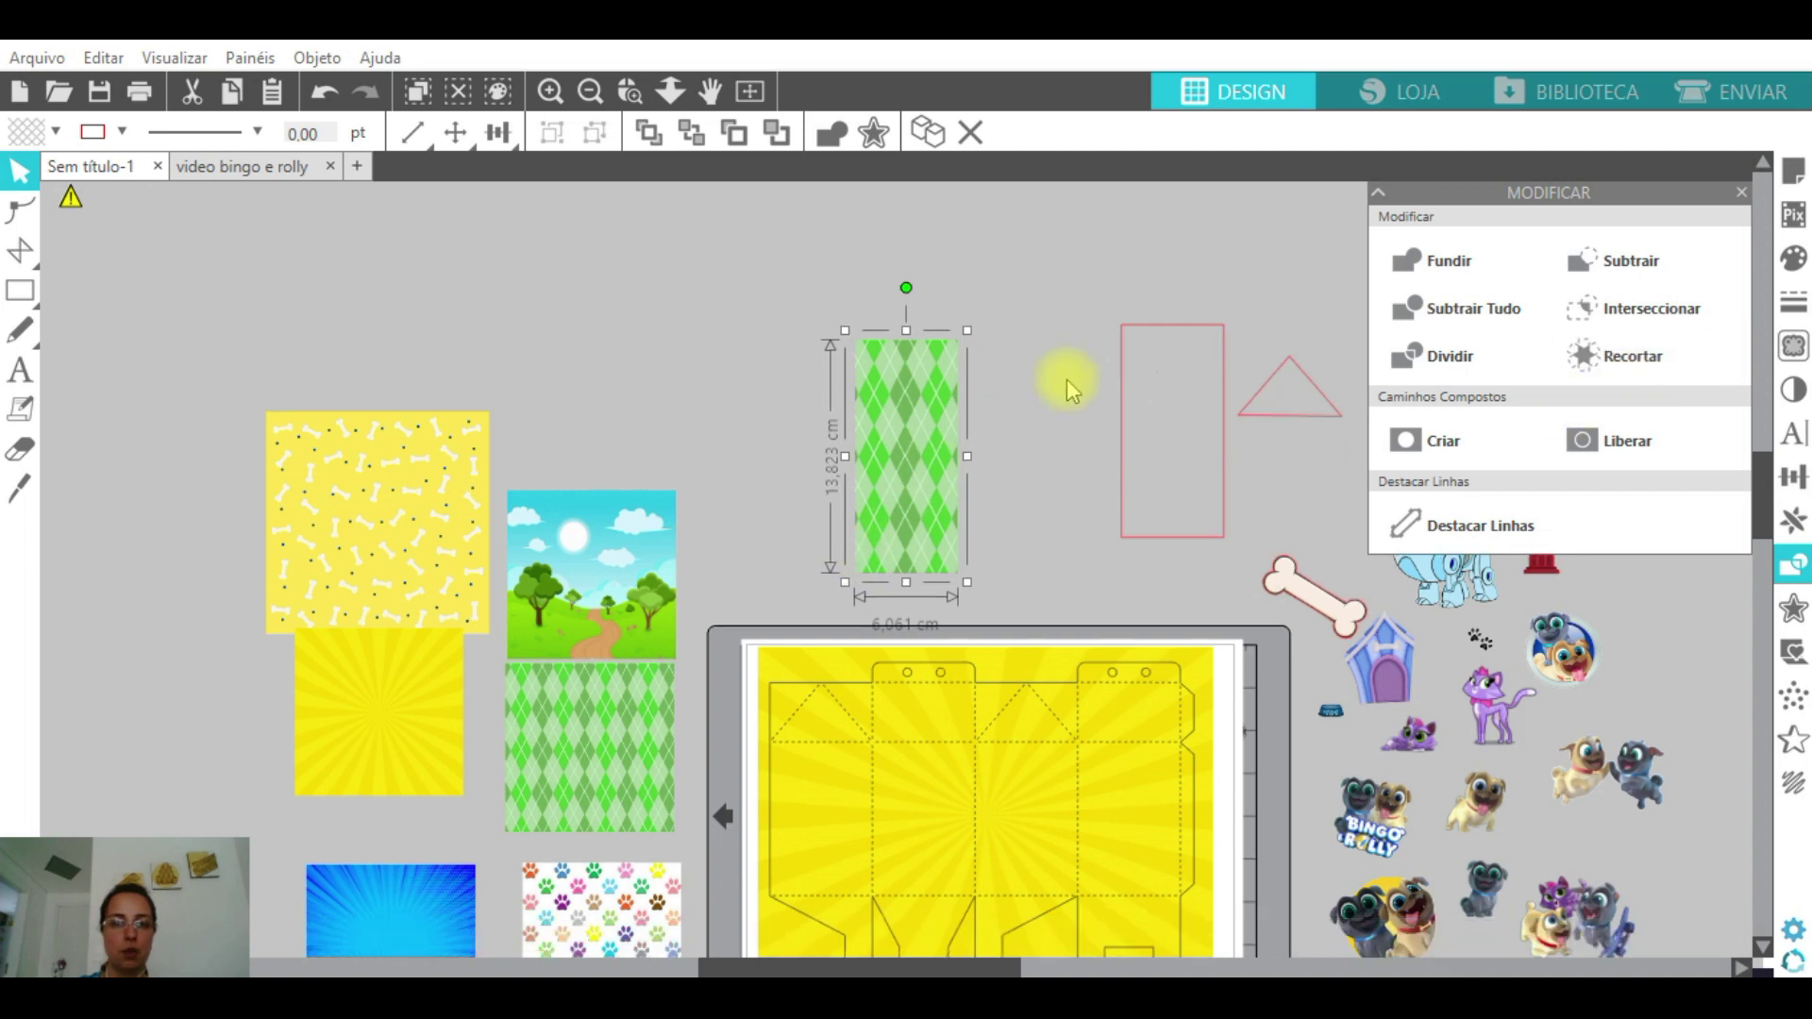
- Place the cropped argyle piece over the template's second panel and bring the box outline in front of it
{"action": "left_click_drag", "start_coordinate": [898, 366], "coordinate": [911, 682]}
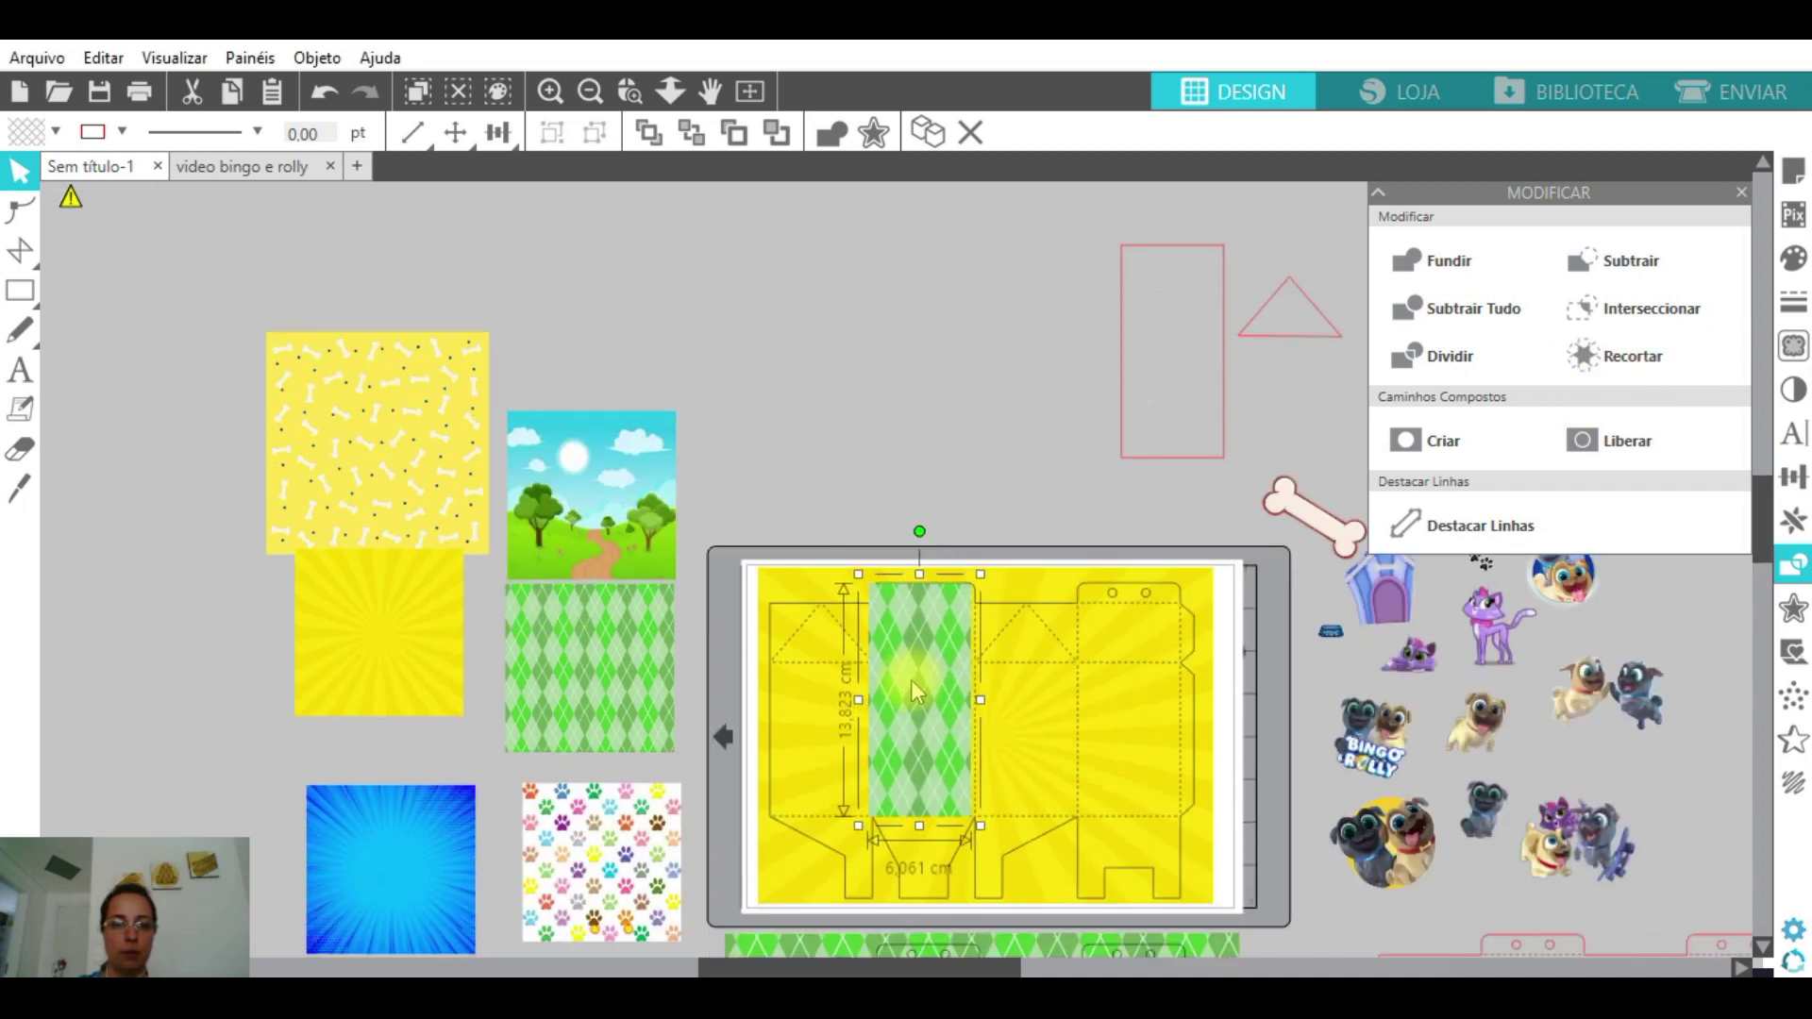
{"action": "left_click", "coordinate": [1164, 596]}
{"action": "left_click", "coordinate": [661, 131]}
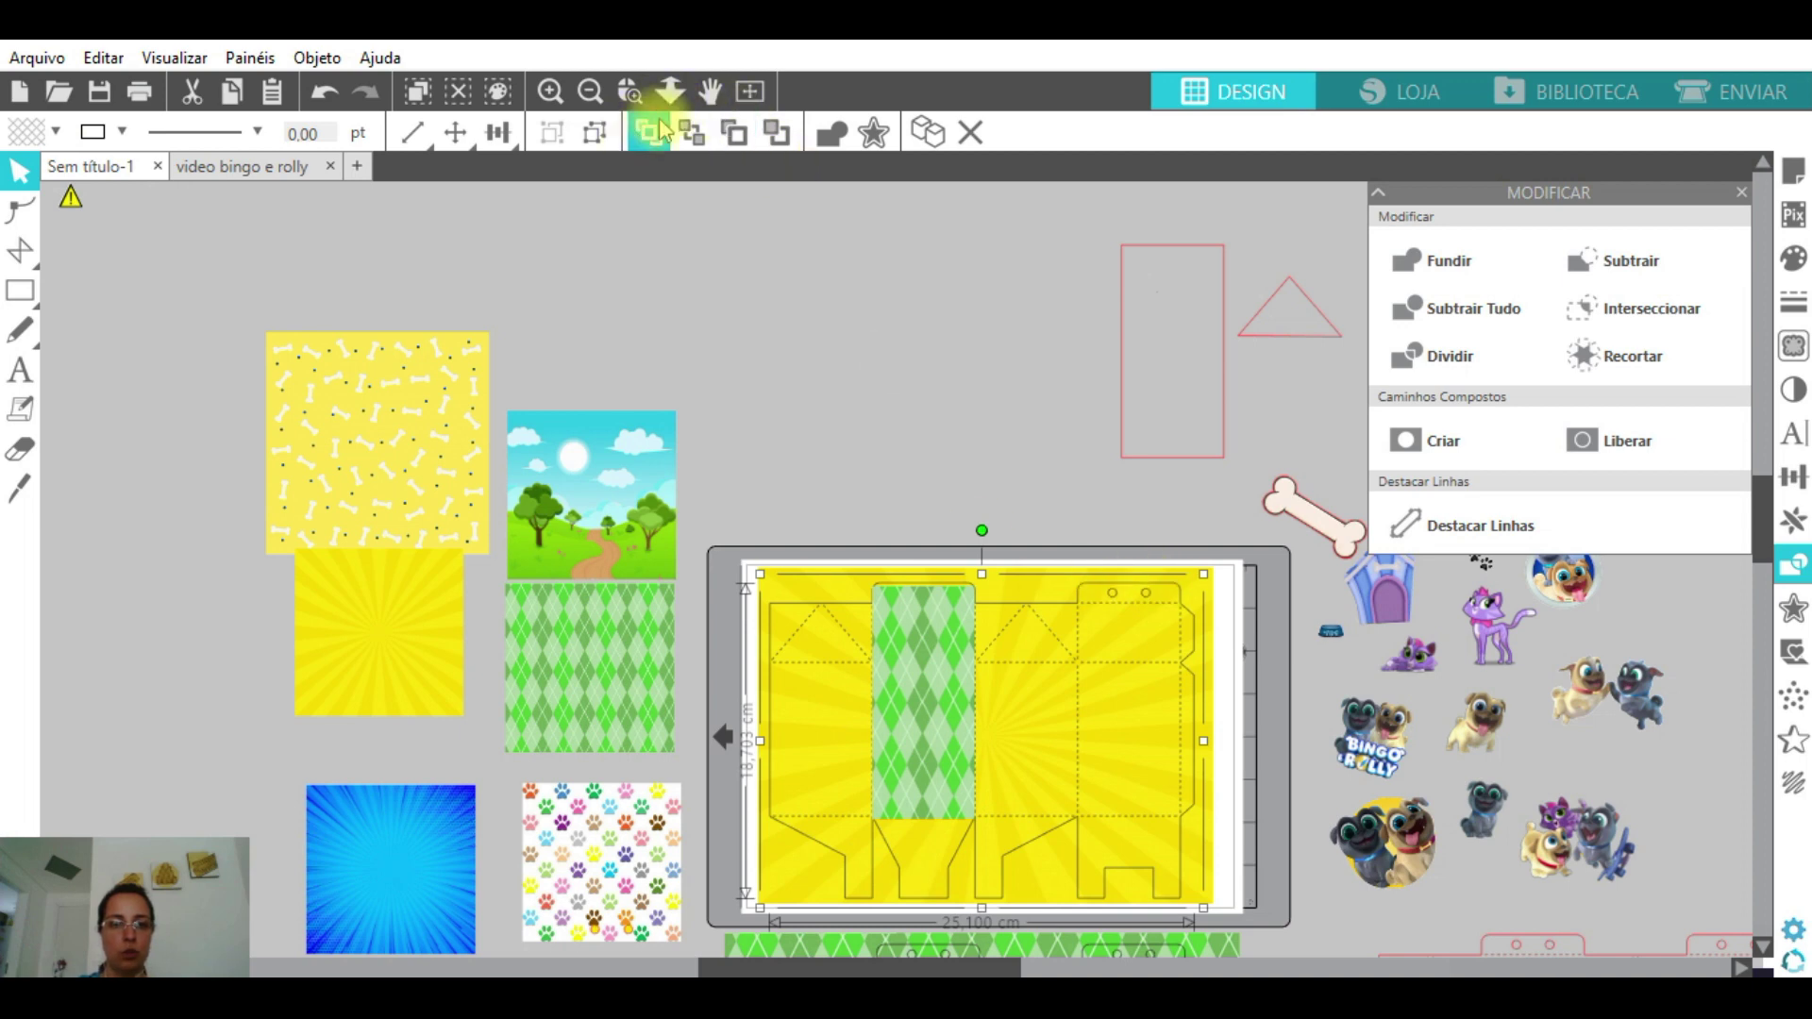
{"action": "left_click", "coordinate": [989, 401]}
- Nudge the argyle piece up and to the right to line up with the second panel's edges
{"action": "left_click", "coordinate": [751, 90]}
{"action": "left_click", "coordinate": [793, 623]}
{"action": "double_click", "coordinate": [793, 623]}
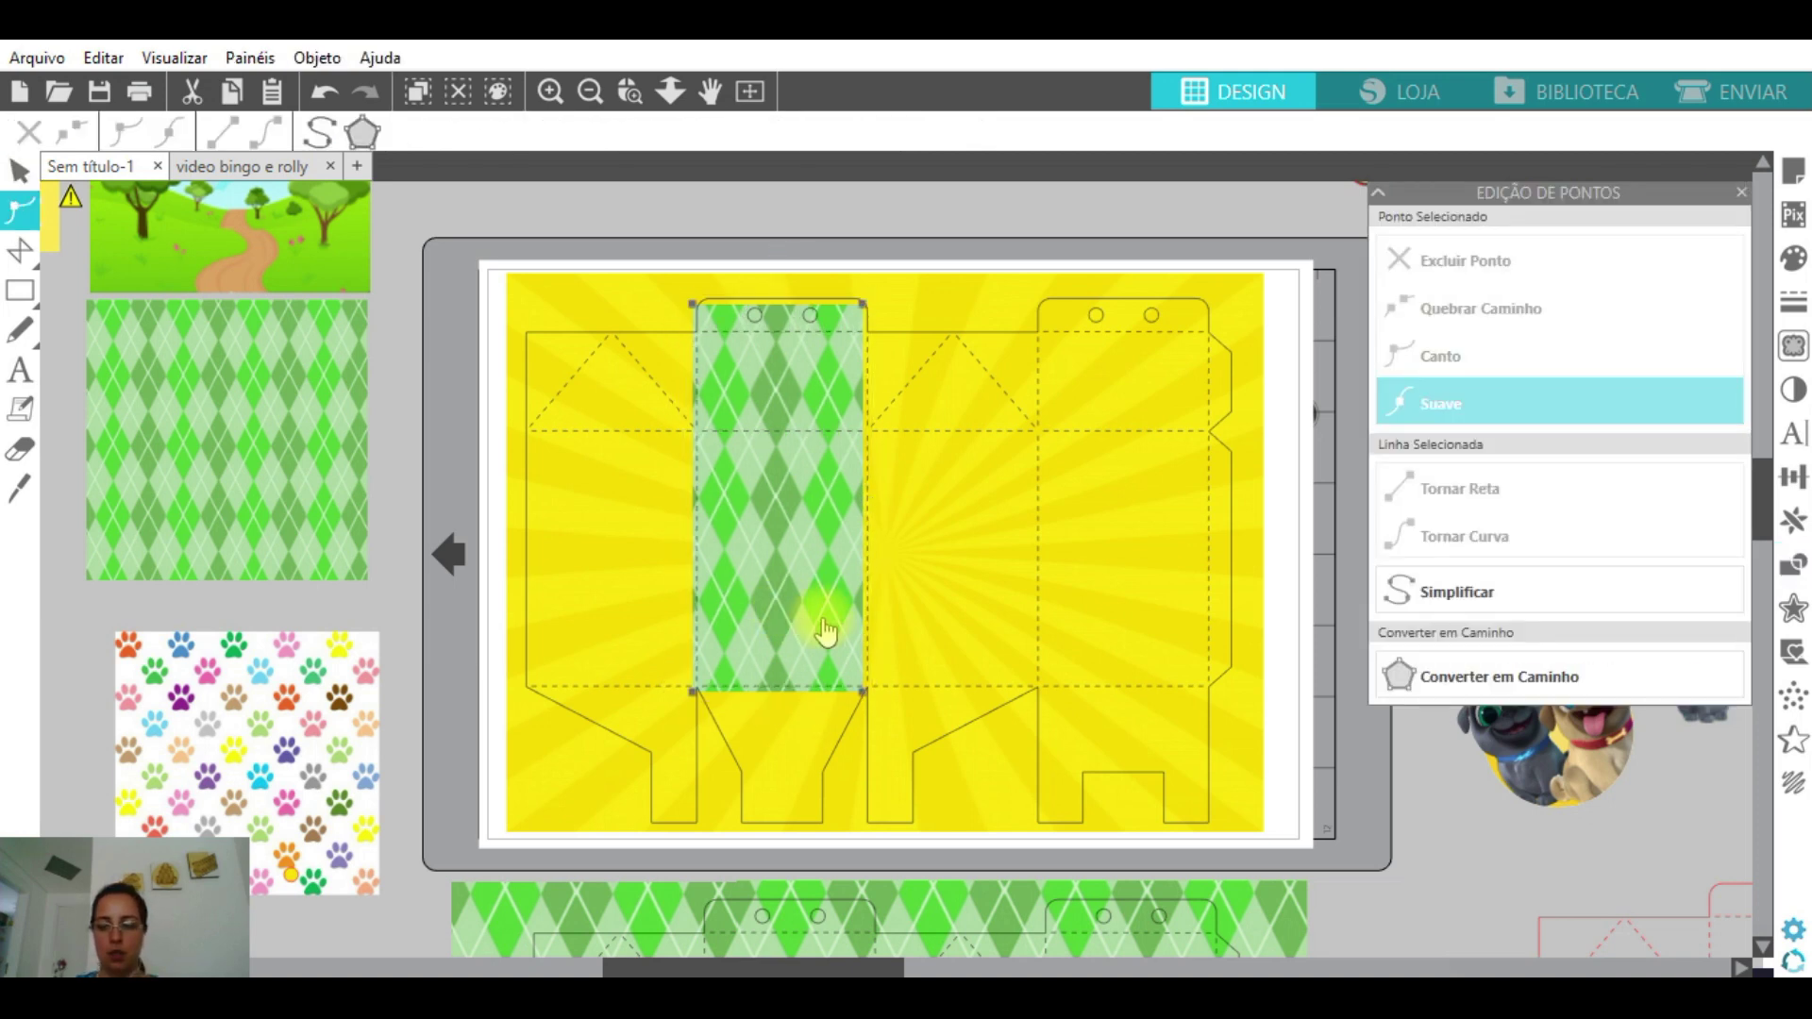
{"action": "left_click", "coordinate": [925, 679]}
{"action": "left_click", "coordinate": [849, 623]}
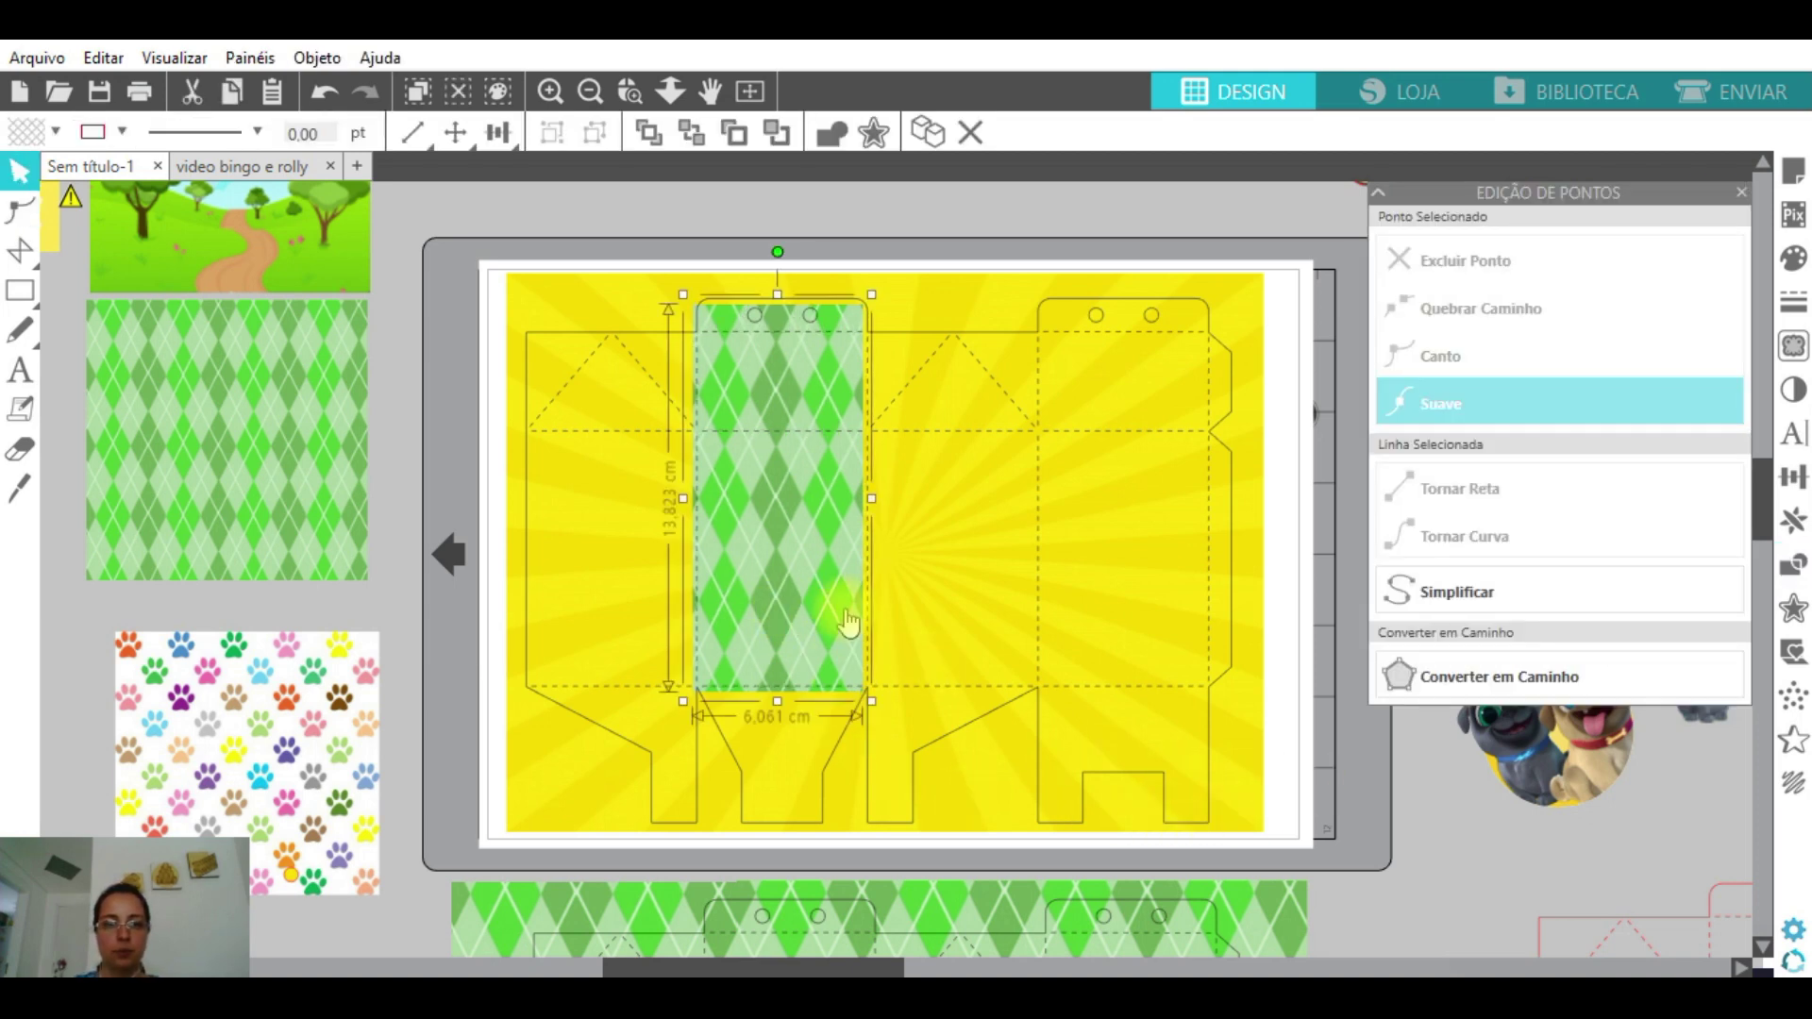
{"action": "key", "text": "Up"}
{"action": "key", "text": "Up"}
{"action": "key", "text": "Up"}
{"action": "key", "text": "Right"}
{"action": "key", "text": "Right"}
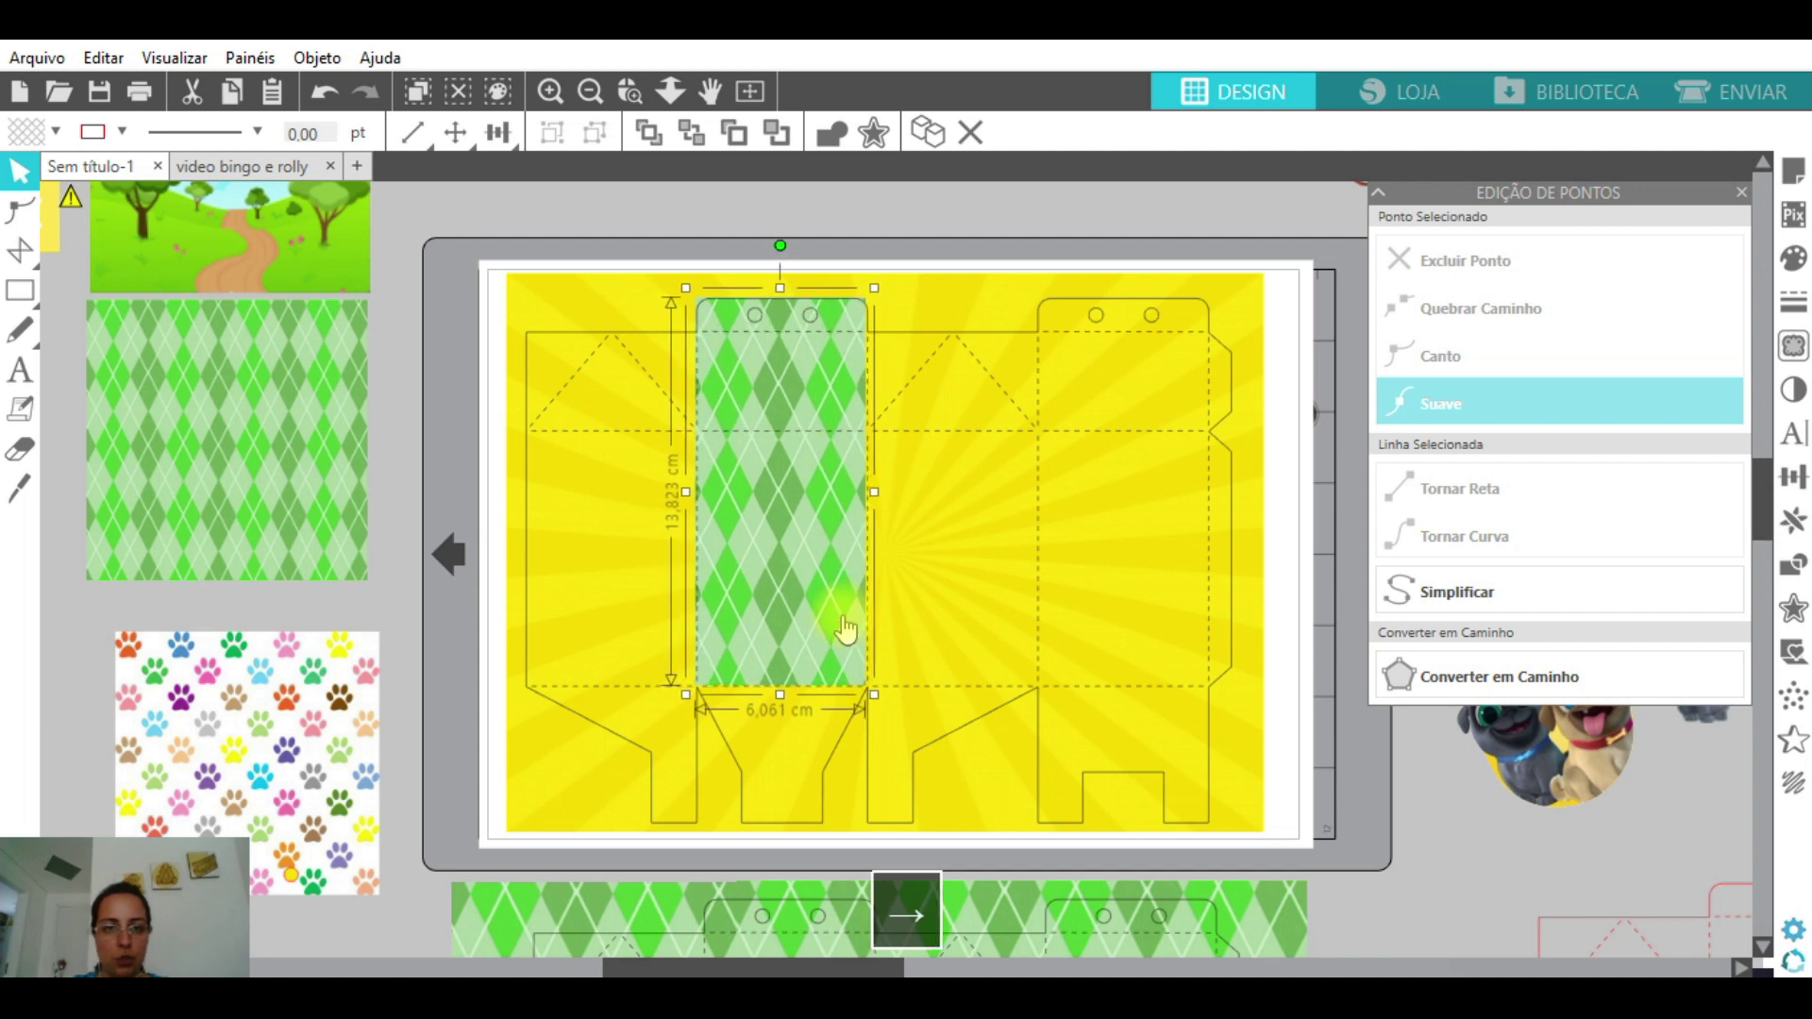
{"action": "key", "text": "Right"}
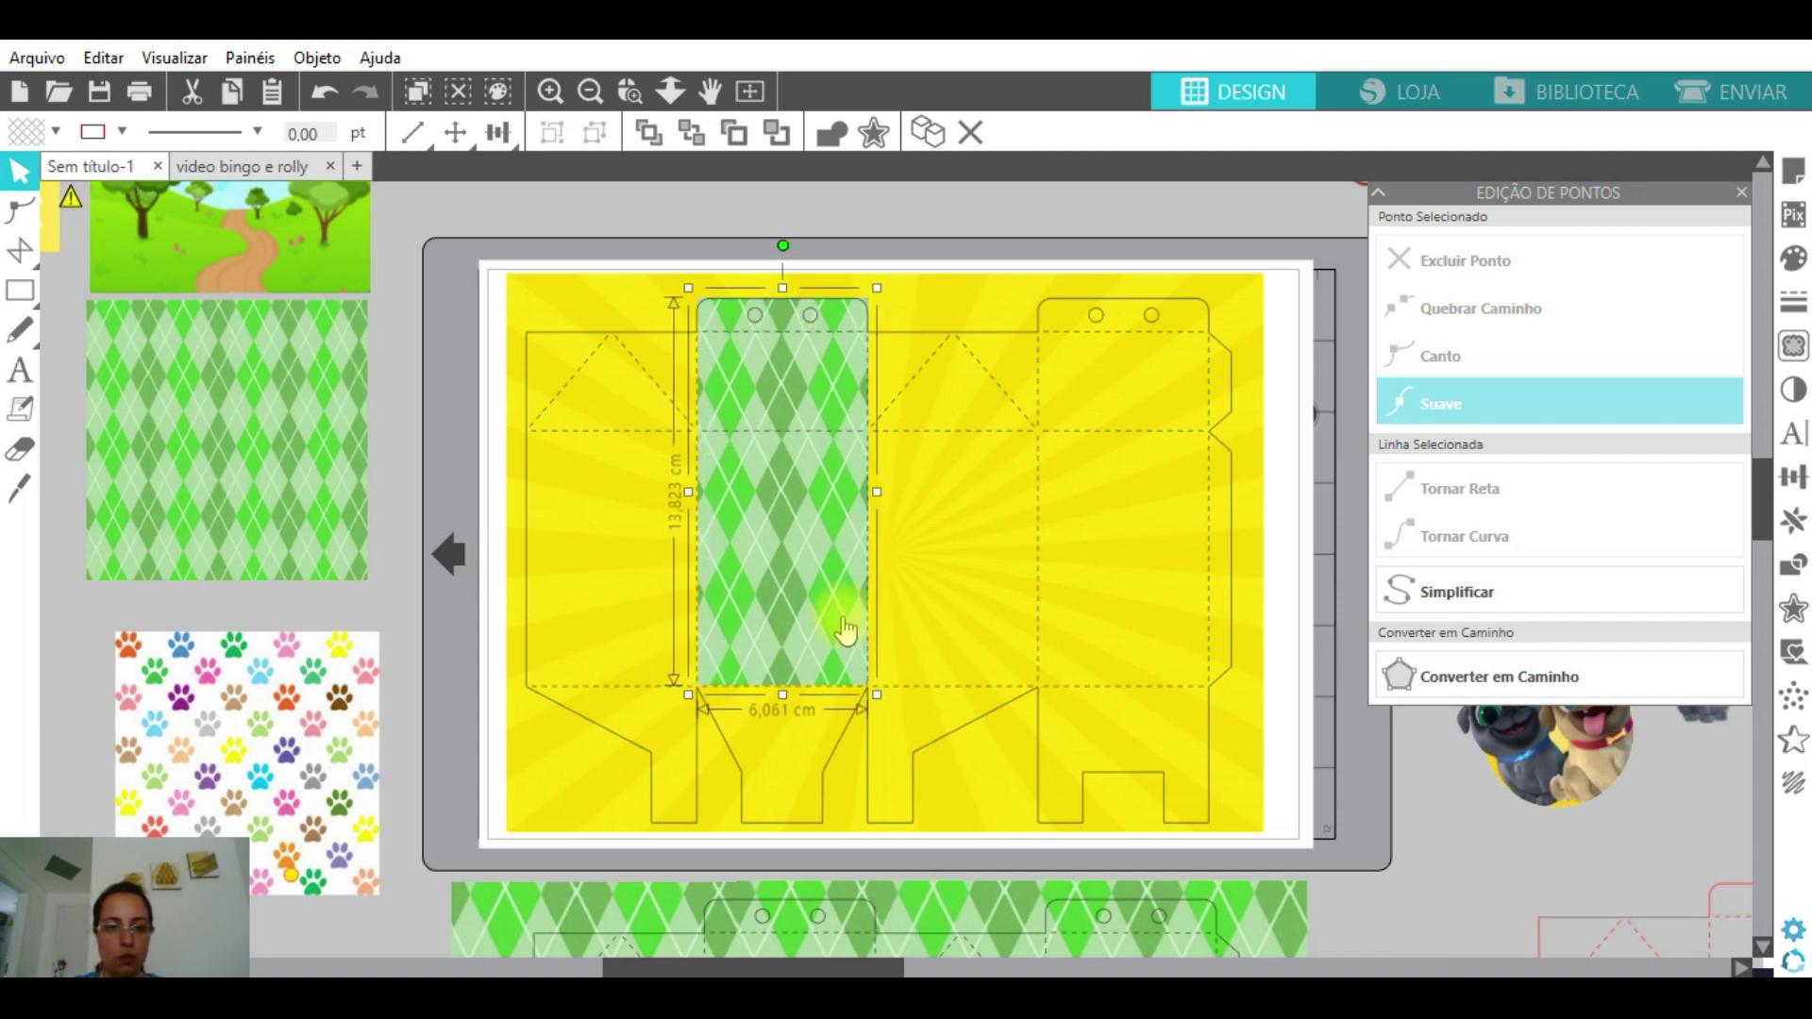
- Duplicate the argyle piece onto the fourth panel, placing it behind the box outline and aligned with the panel's edges
{"action": "left_click_drag", "start_coordinate": [802, 580], "coordinate": [1140, 585]}
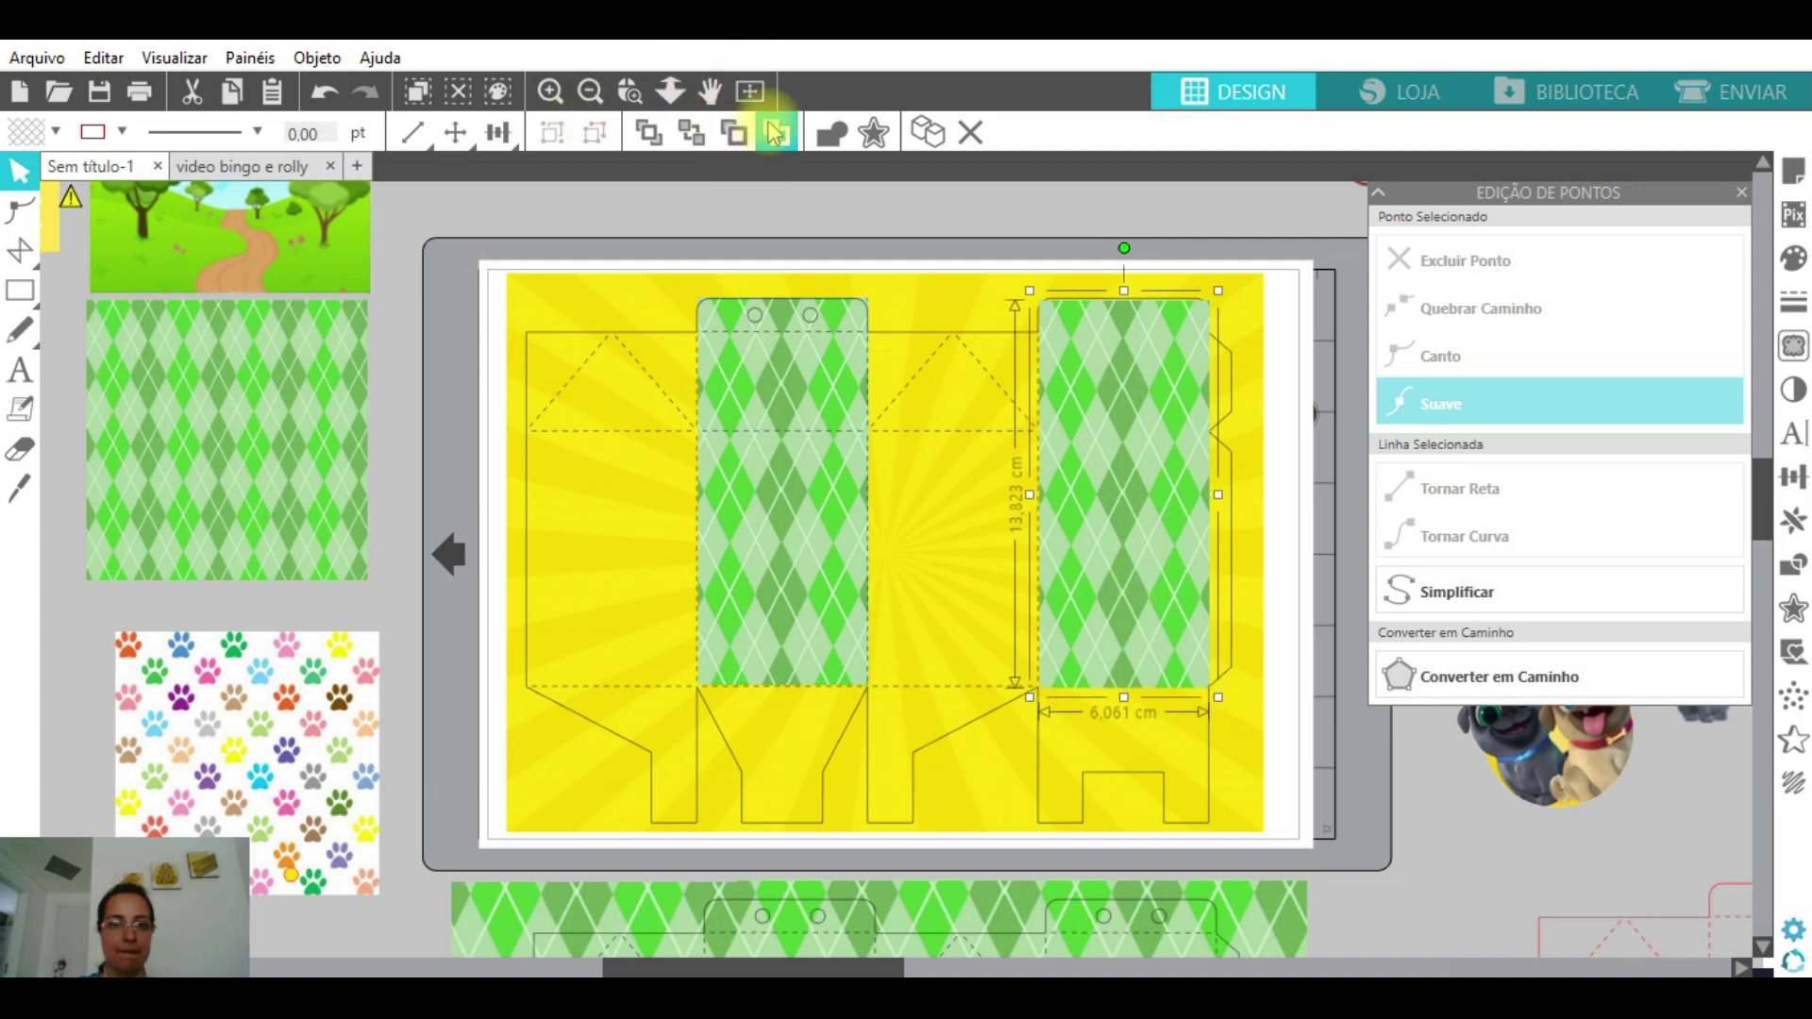
{"action": "left_click", "coordinate": [731, 140]}
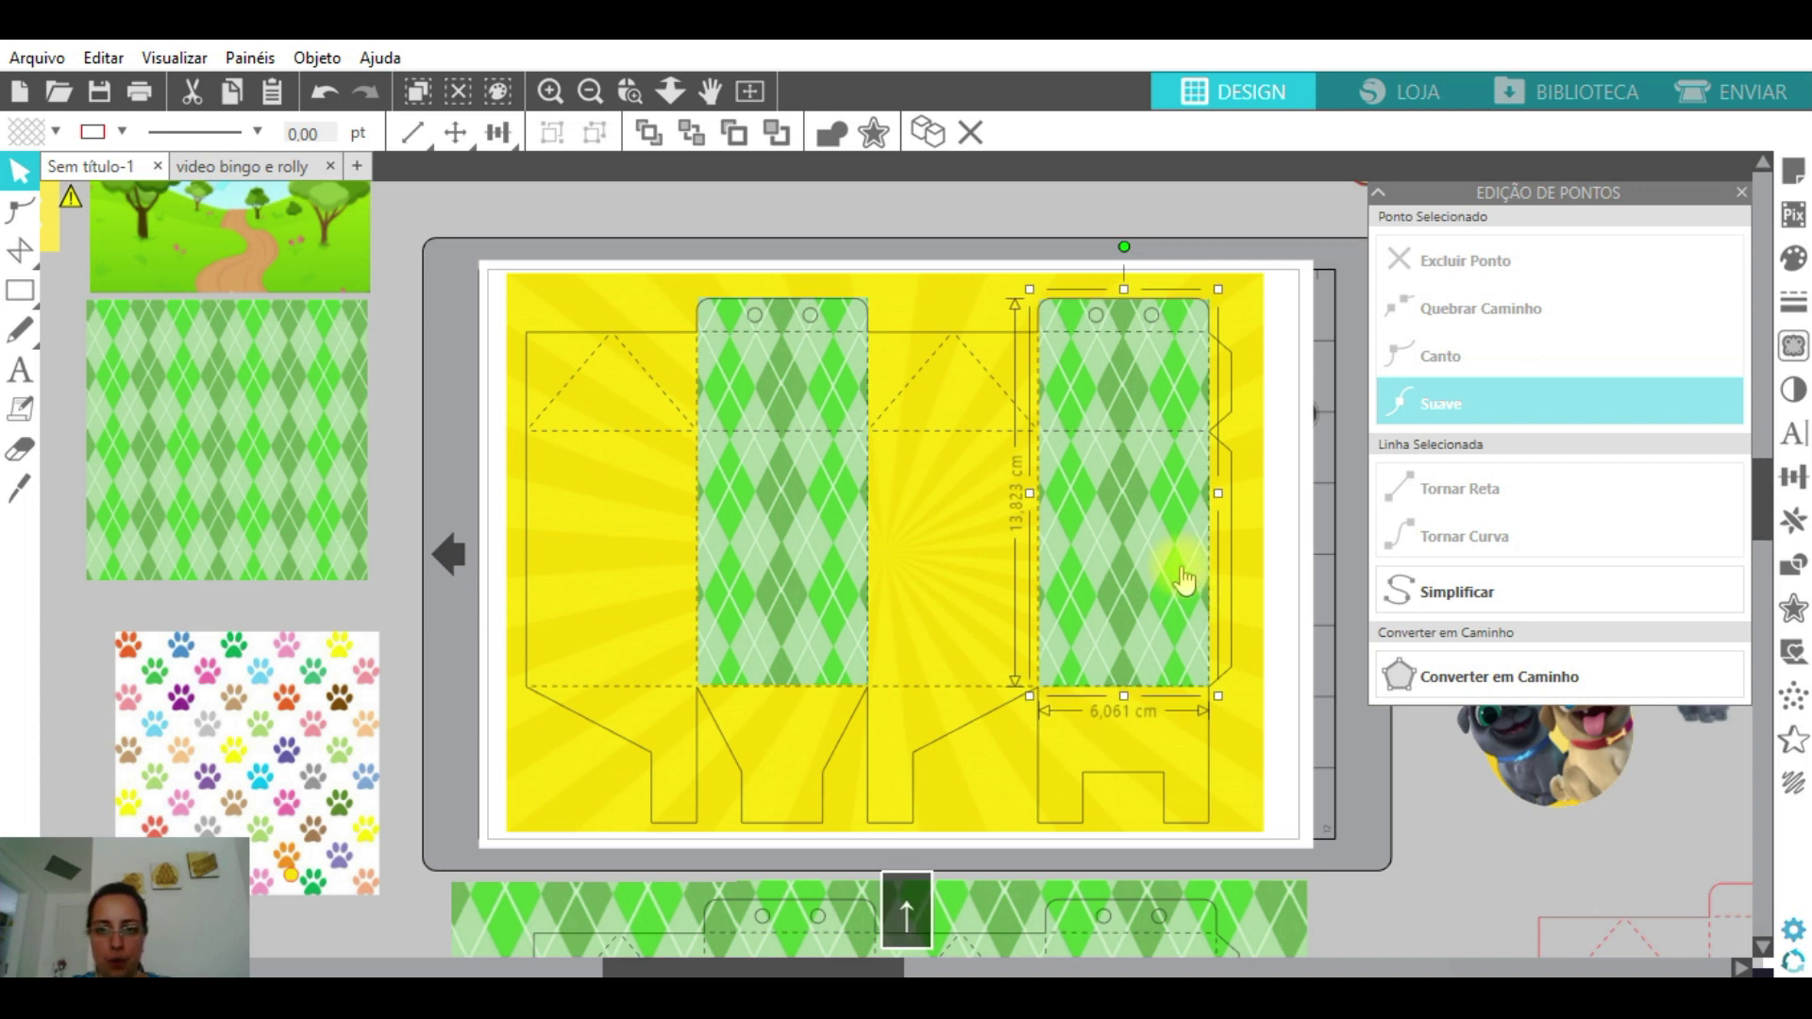
{"action": "left_click", "coordinate": [857, 225]}
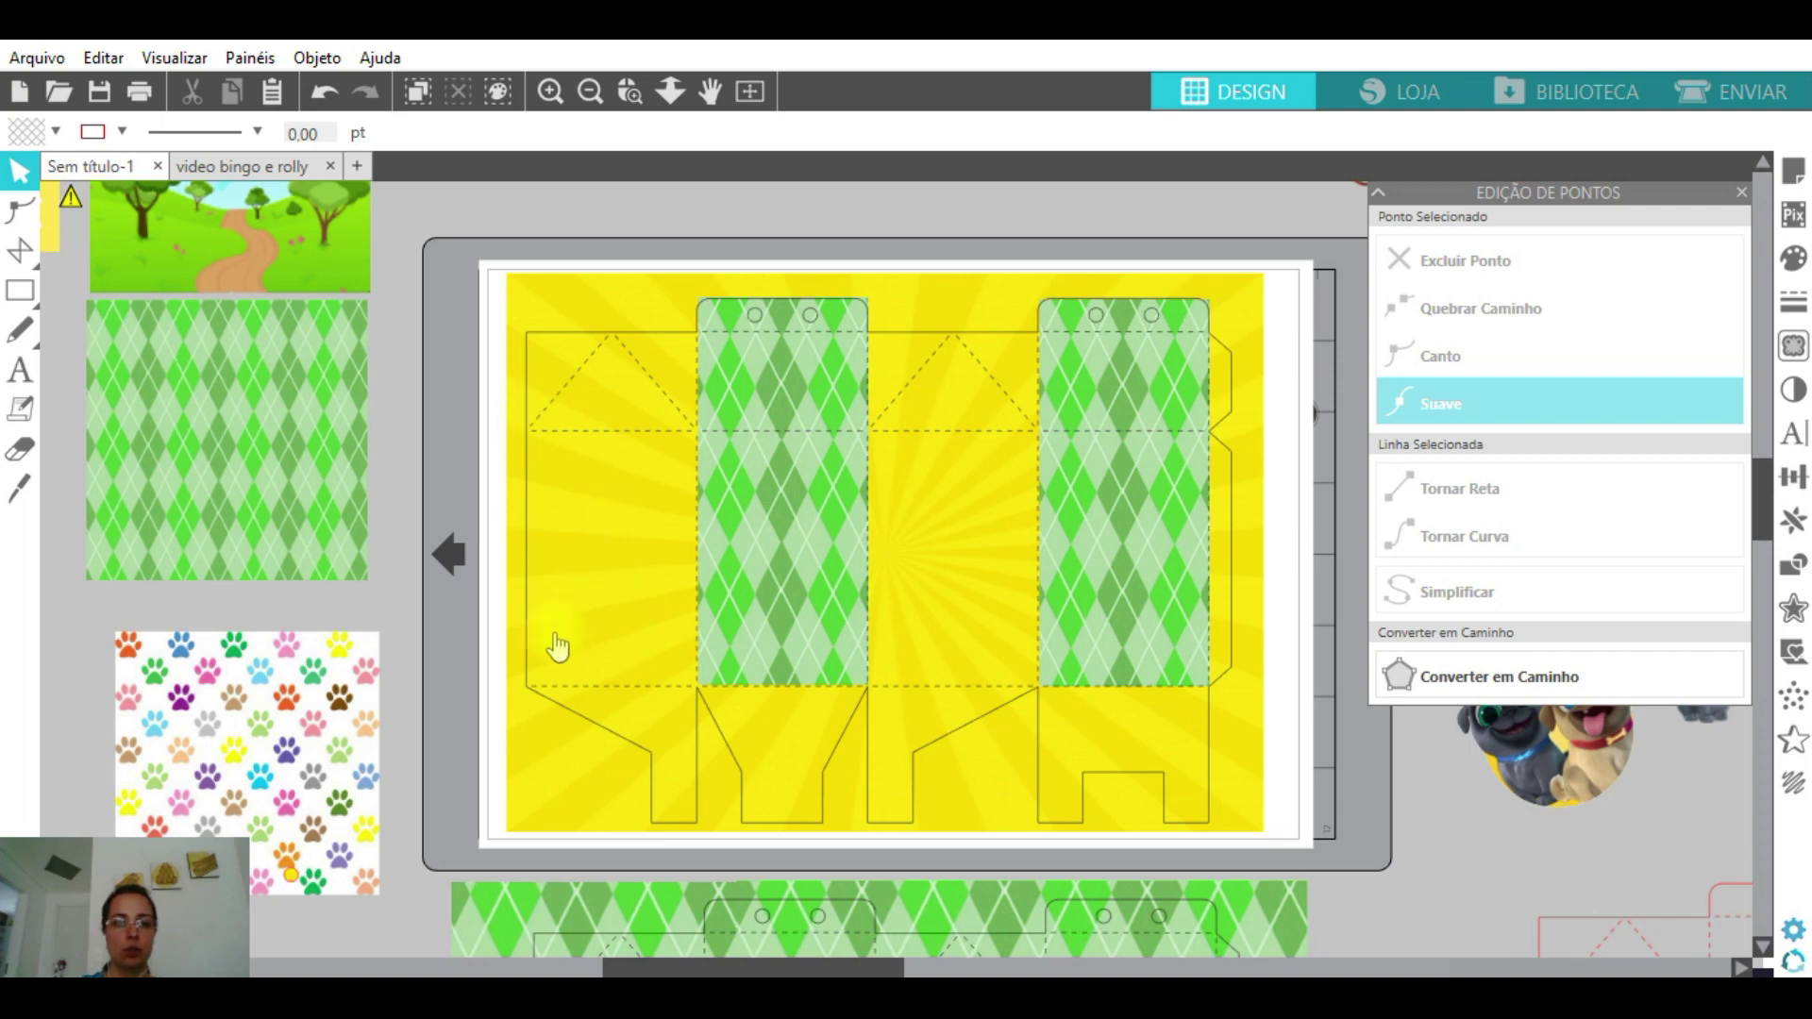
- Duplicate the landscape paper and the shorter red rectangle in the free space above the page
{"action": "scroll", "coordinate": [400, 504], "scroll_direction": "up", "scroll_amount": 2}
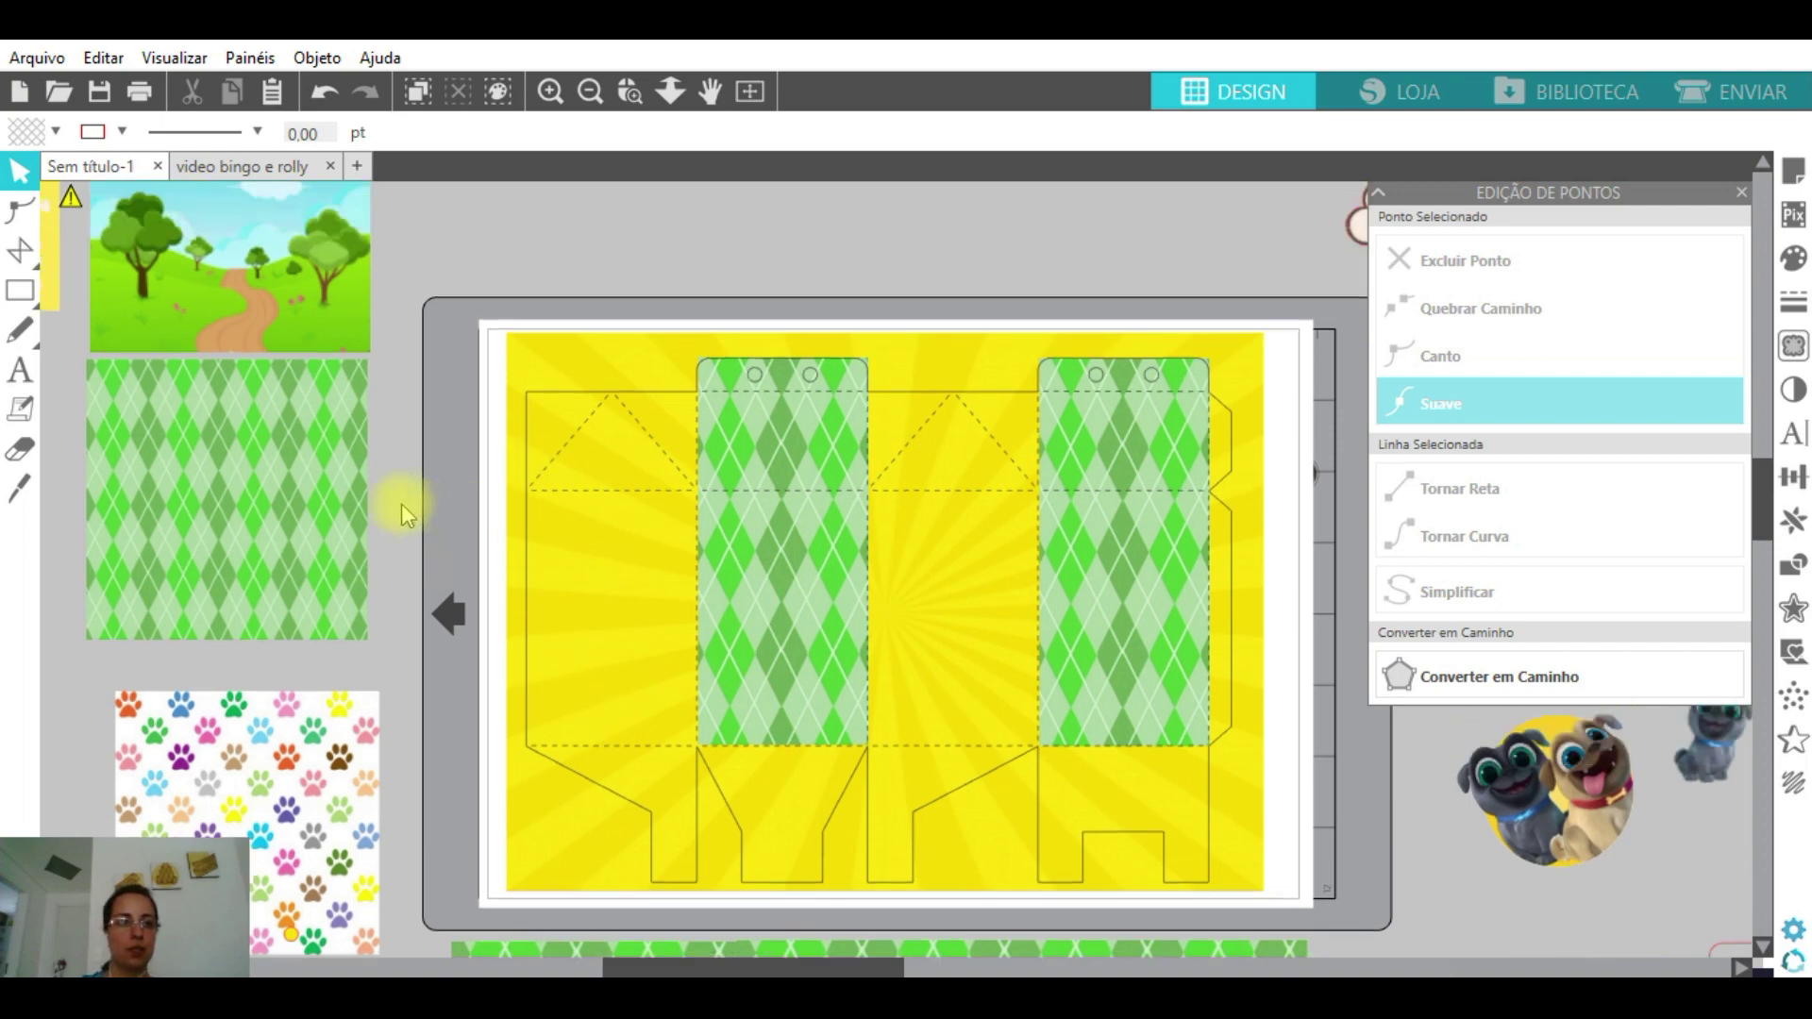
{"action": "left_click", "coordinate": [267, 323]}
{"action": "scroll", "coordinate": [458, 448], "scroll_direction": "up", "scroll_amount": 4}
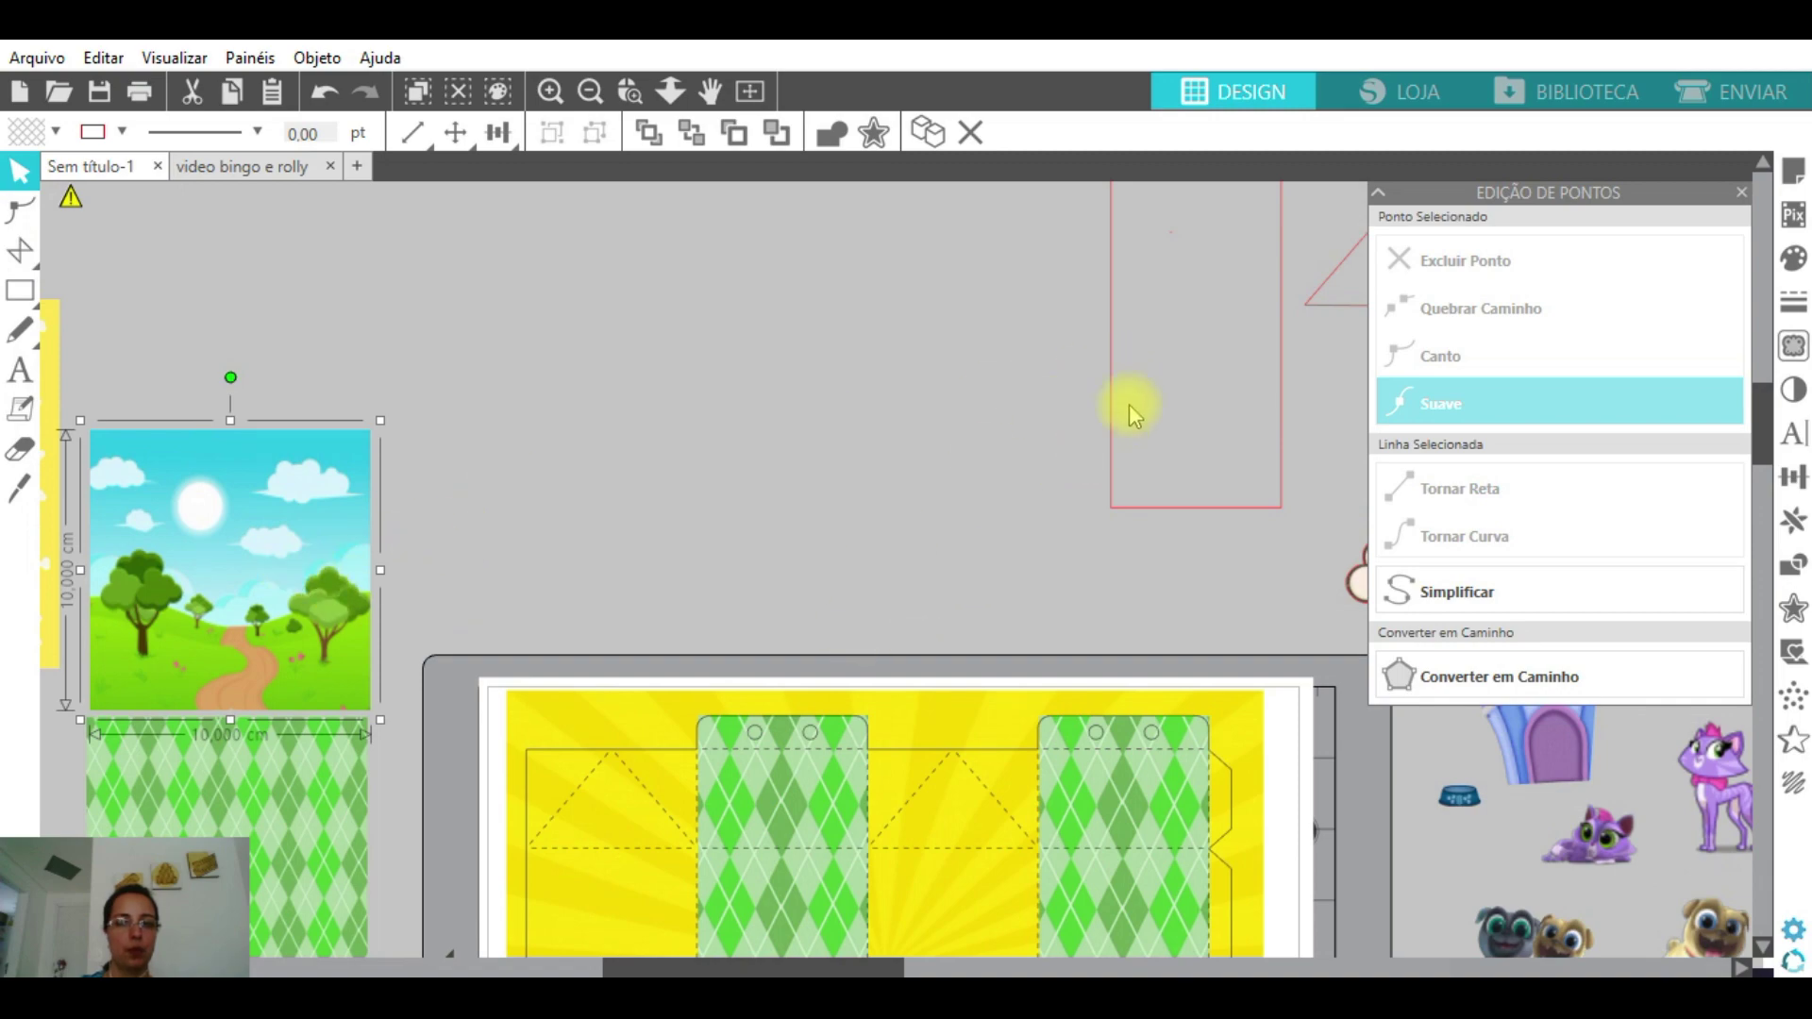
{"action": "scroll", "coordinate": [809, 530], "scroll_direction": "down", "scroll_amount": 7}
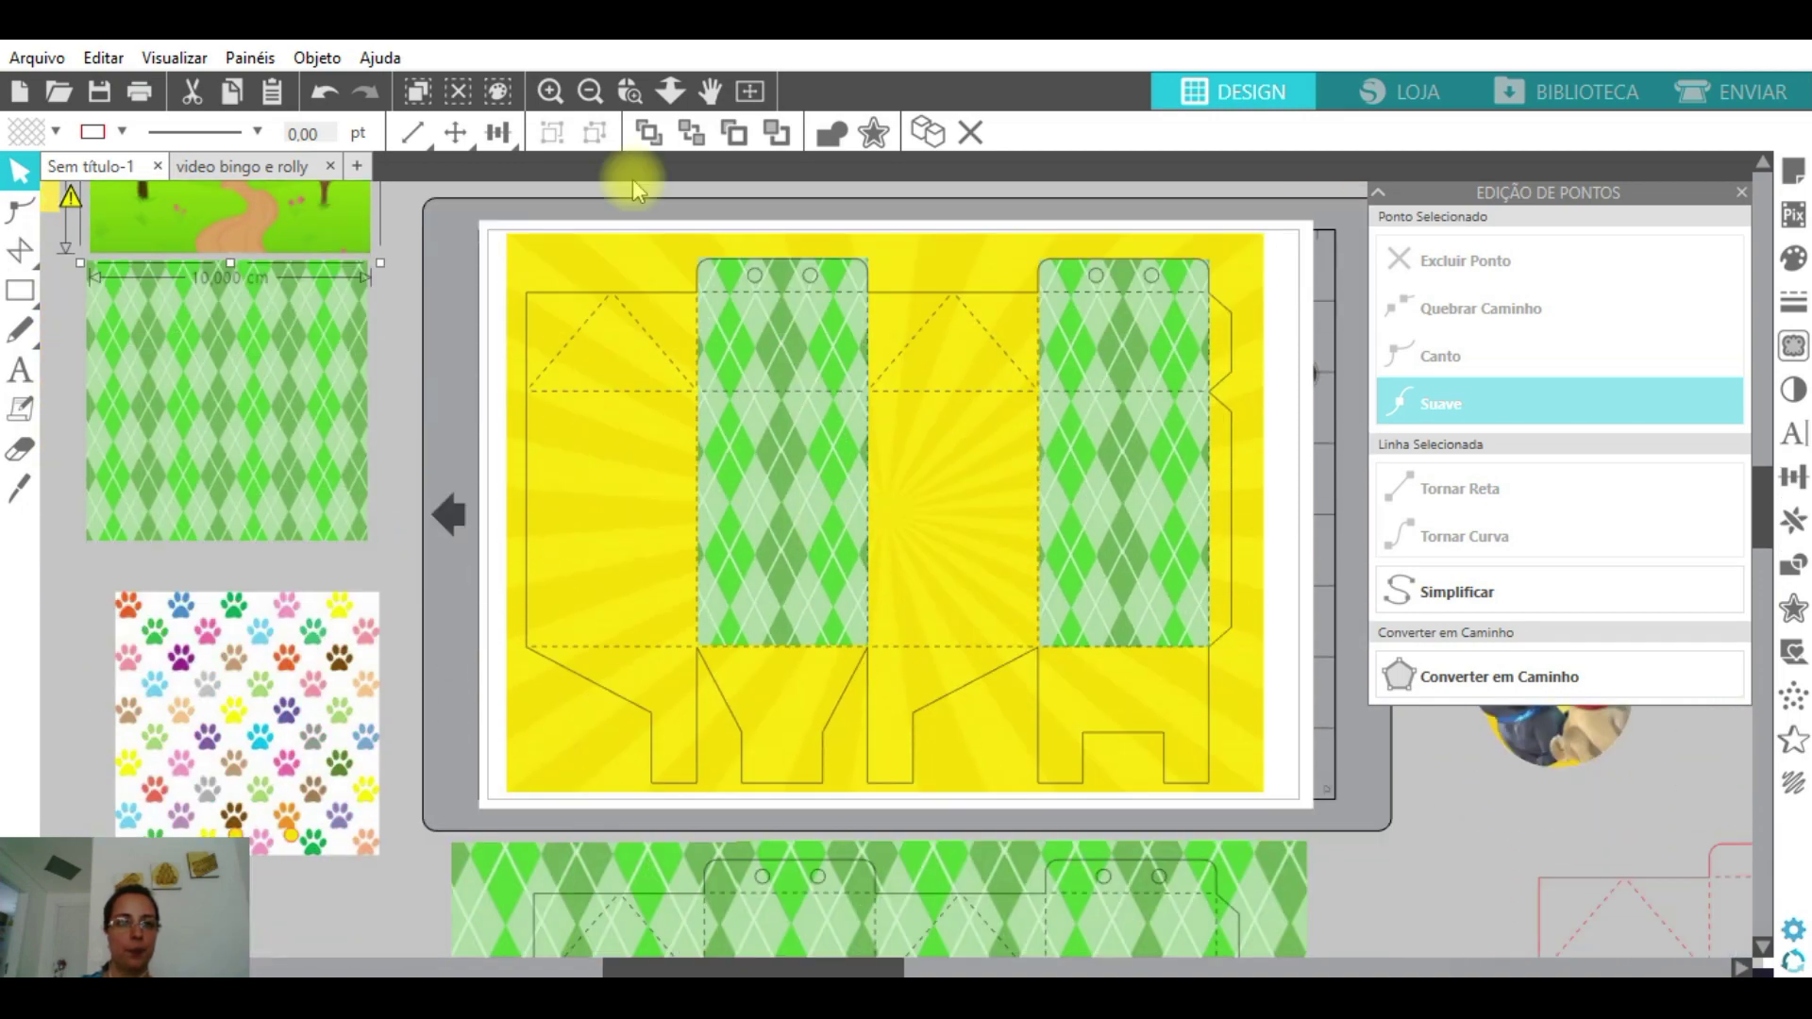
{"action": "scroll", "coordinate": [632, 355], "scroll_direction": "up", "scroll_amount": 3}
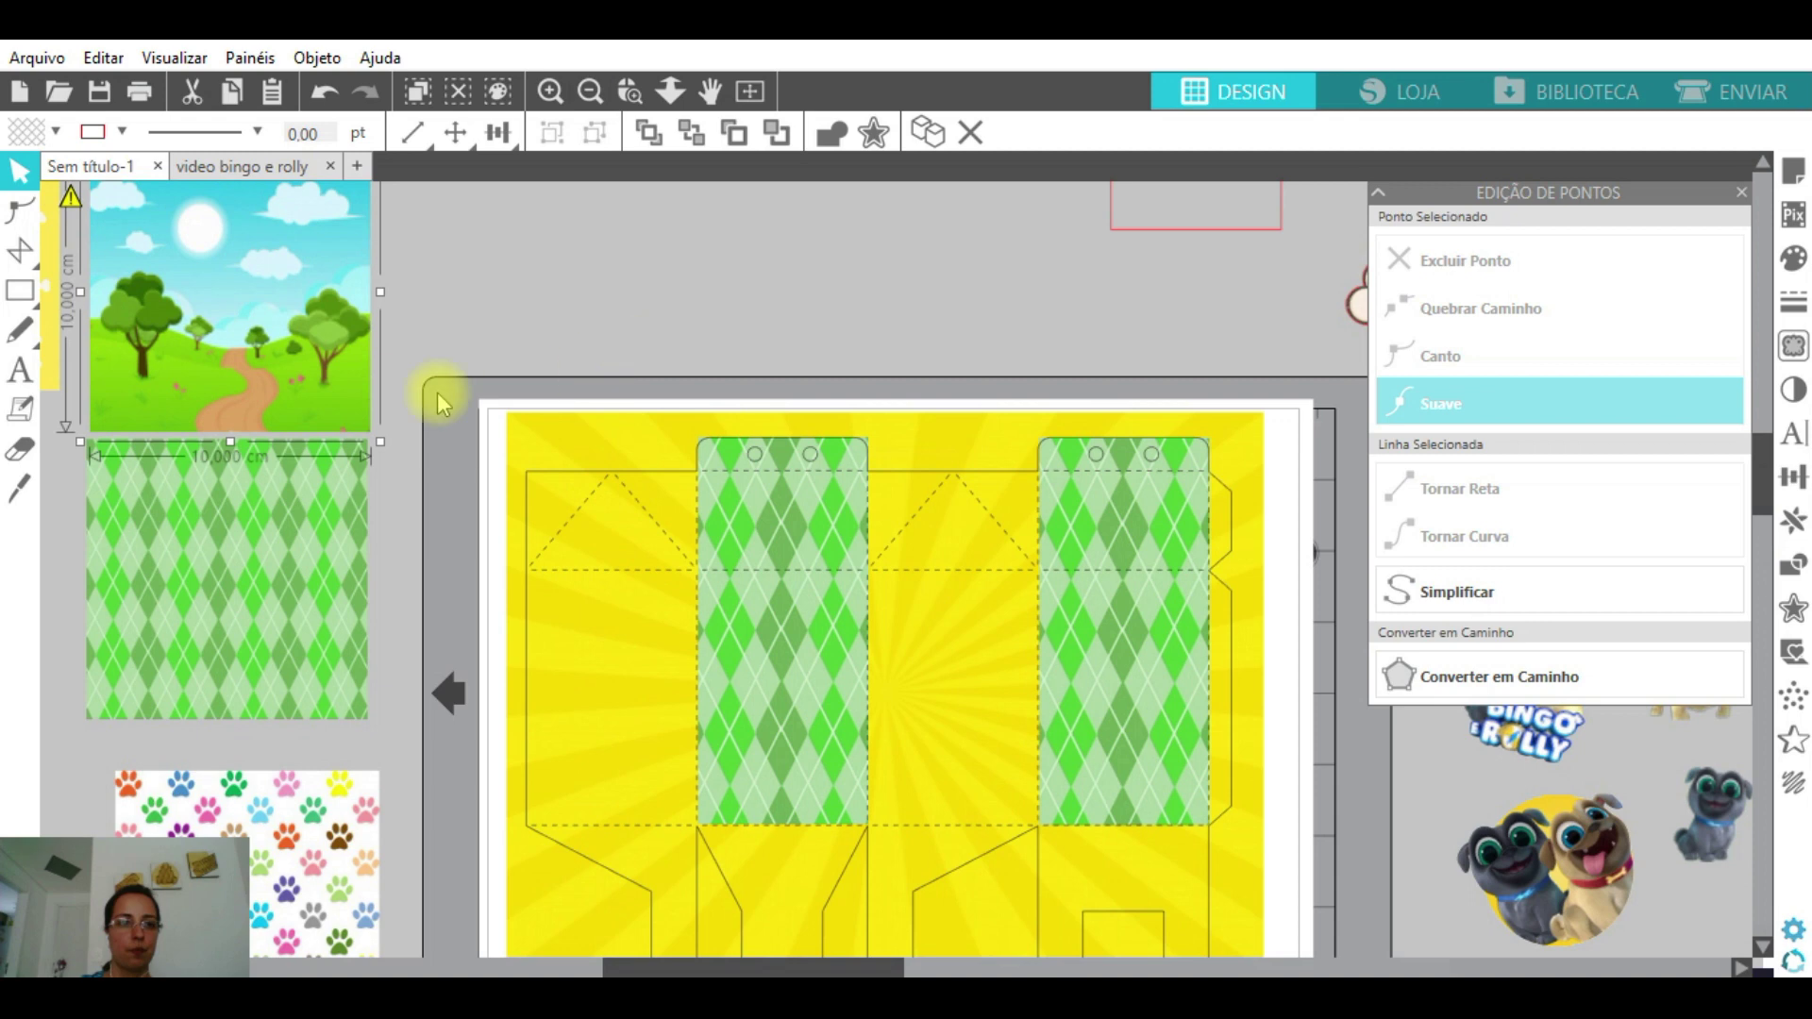
{"action": "left_click_drag", "start_coordinate": [327, 313], "coordinate": [733, 444]}
{"action": "scroll", "coordinate": [693, 268], "scroll_direction": "up", "scroll_amount": 3}
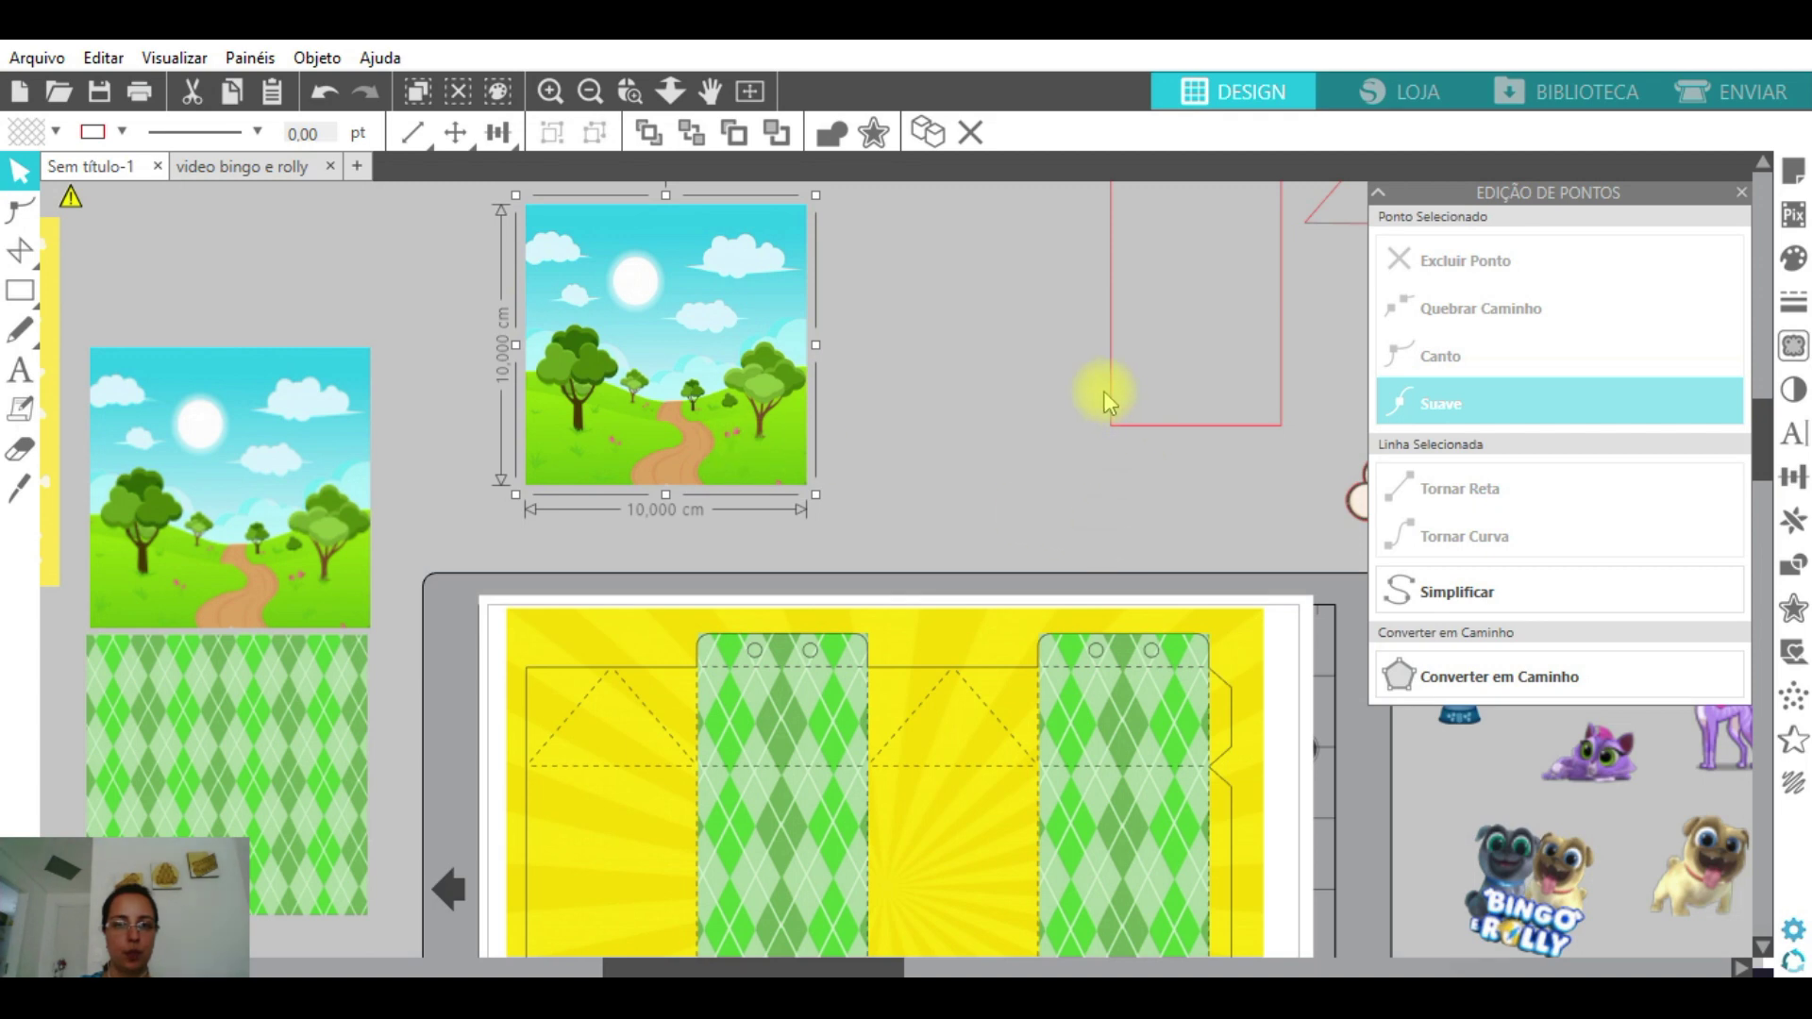
{"action": "left_click_drag", "start_coordinate": [1116, 391], "coordinate": [750, 495]}
{"action": "left_click", "coordinate": [609, 406]}
- Enlarge the landscape copy to about 13.14 cm square and crop it with the rectangle copy laid over its right-hand trees
{"action": "scroll", "coordinate": [567, 377], "scroll_direction": "up", "scroll_amount": 2}
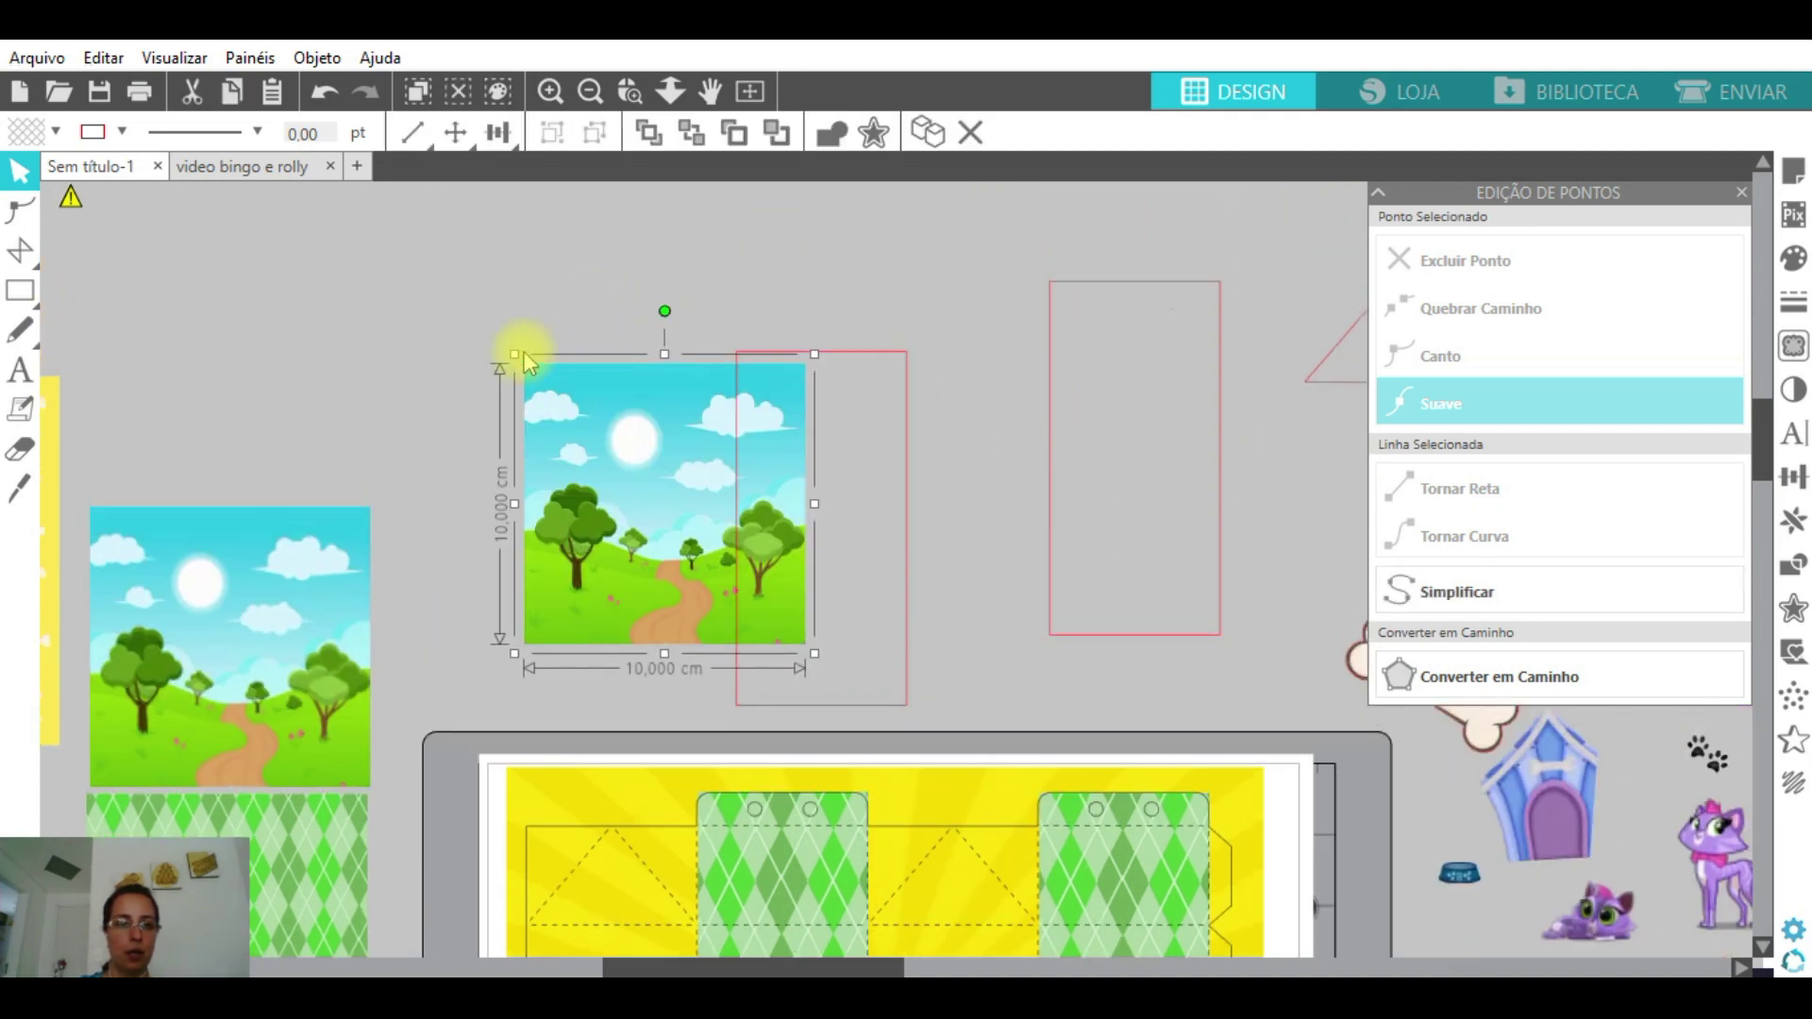
{"action": "left_click_drag", "start_coordinate": [515, 354], "coordinate": [427, 267]}
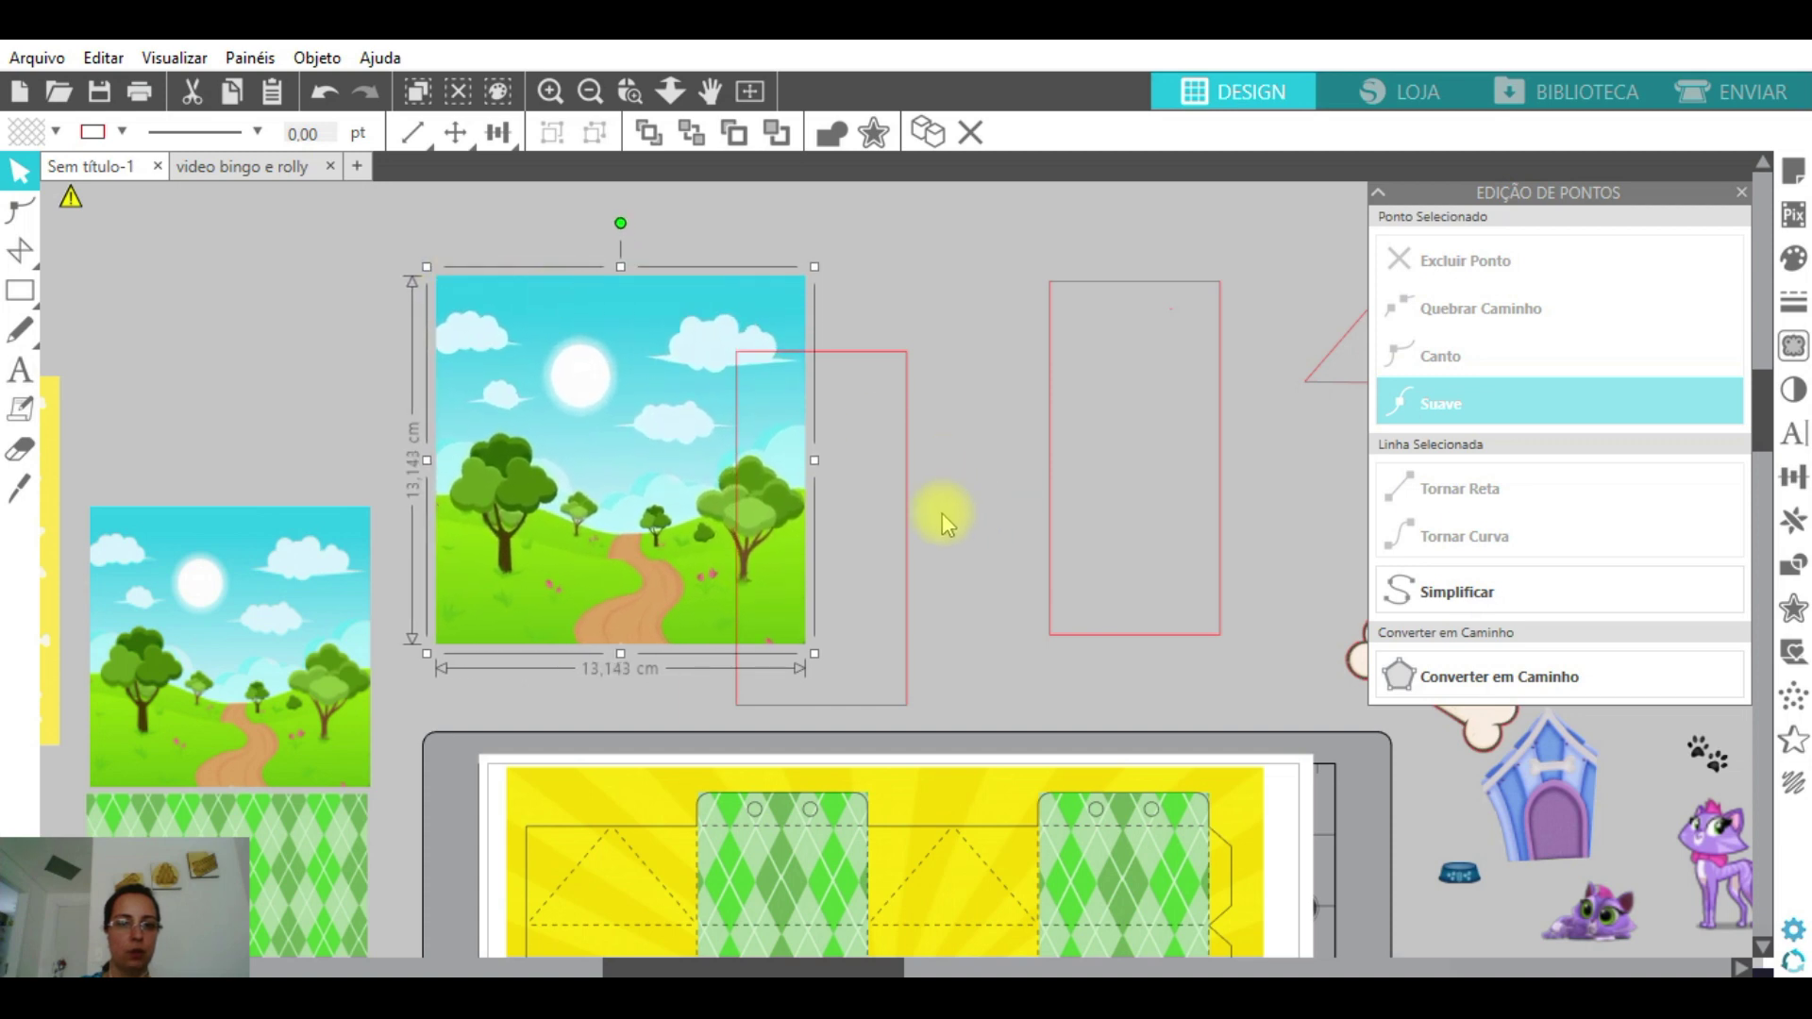
{"action": "left_click_drag", "start_coordinate": [907, 538], "coordinate": [832, 452]}
{"action": "left_click_drag", "start_coordinate": [807, 437], "coordinate": [719, 510]}
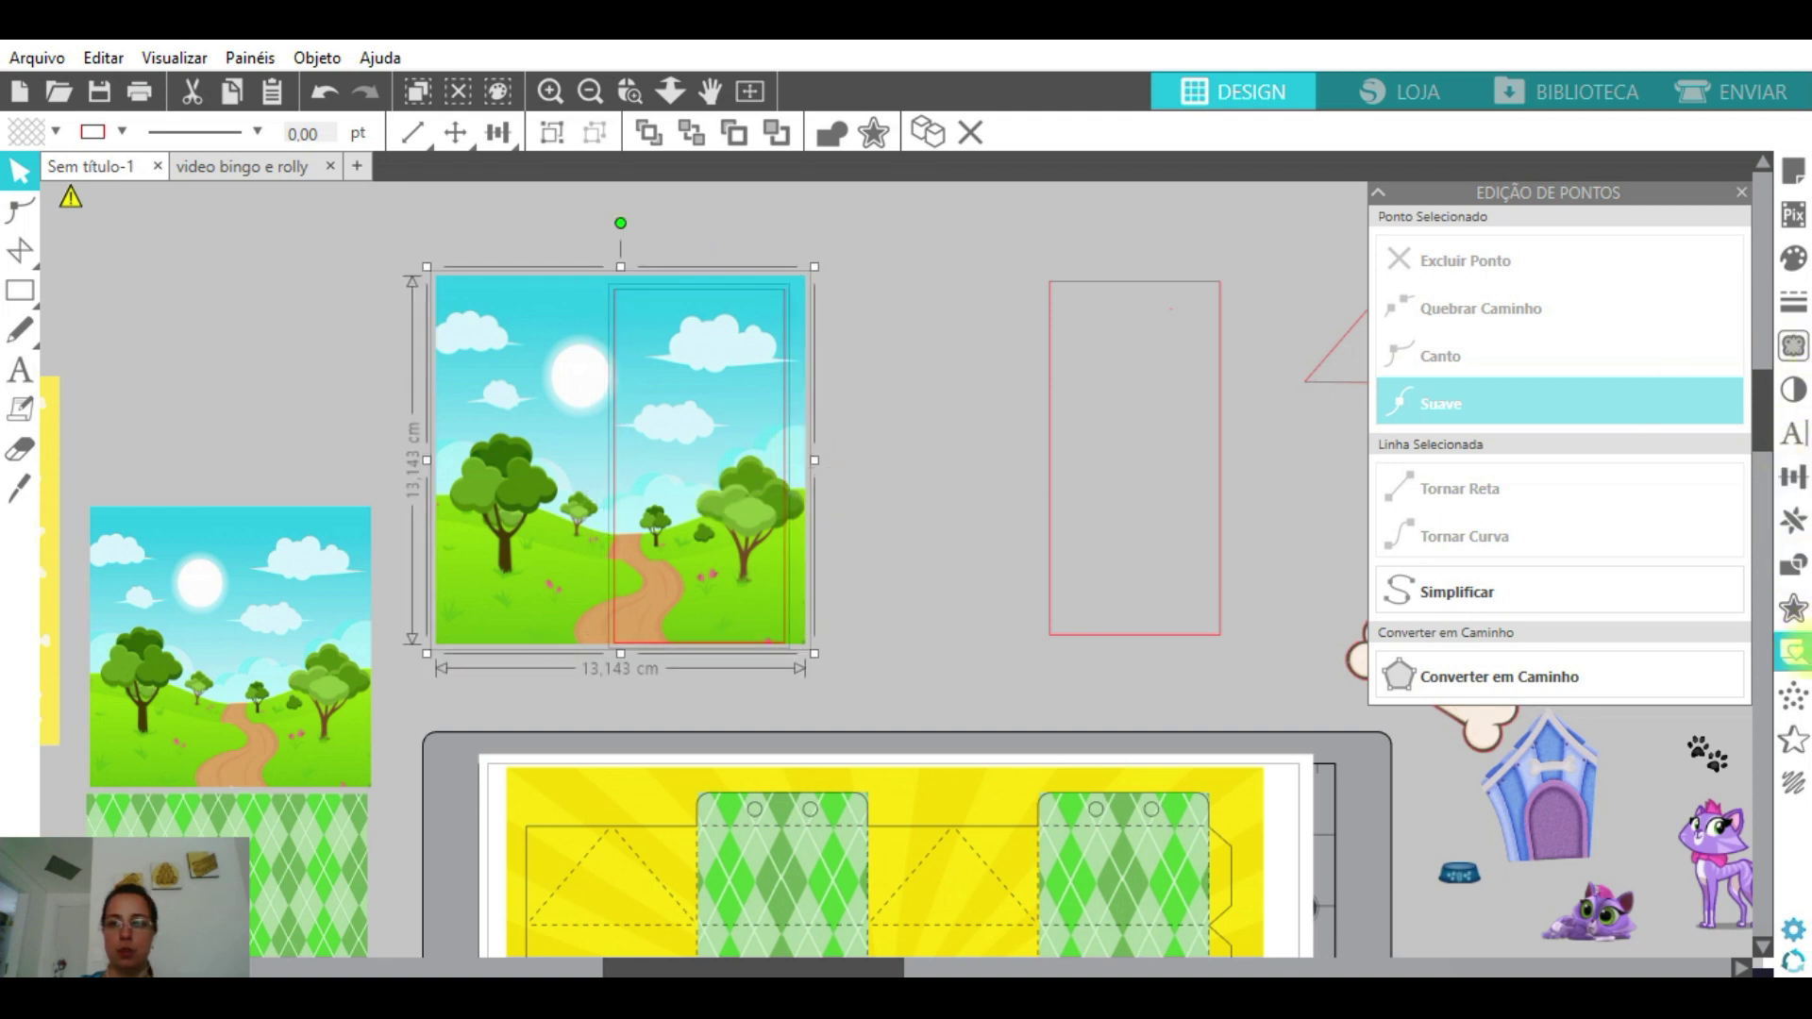
{"action": "left_click", "coordinate": [1793, 564]}
{"action": "left_click", "coordinate": [1635, 356]}
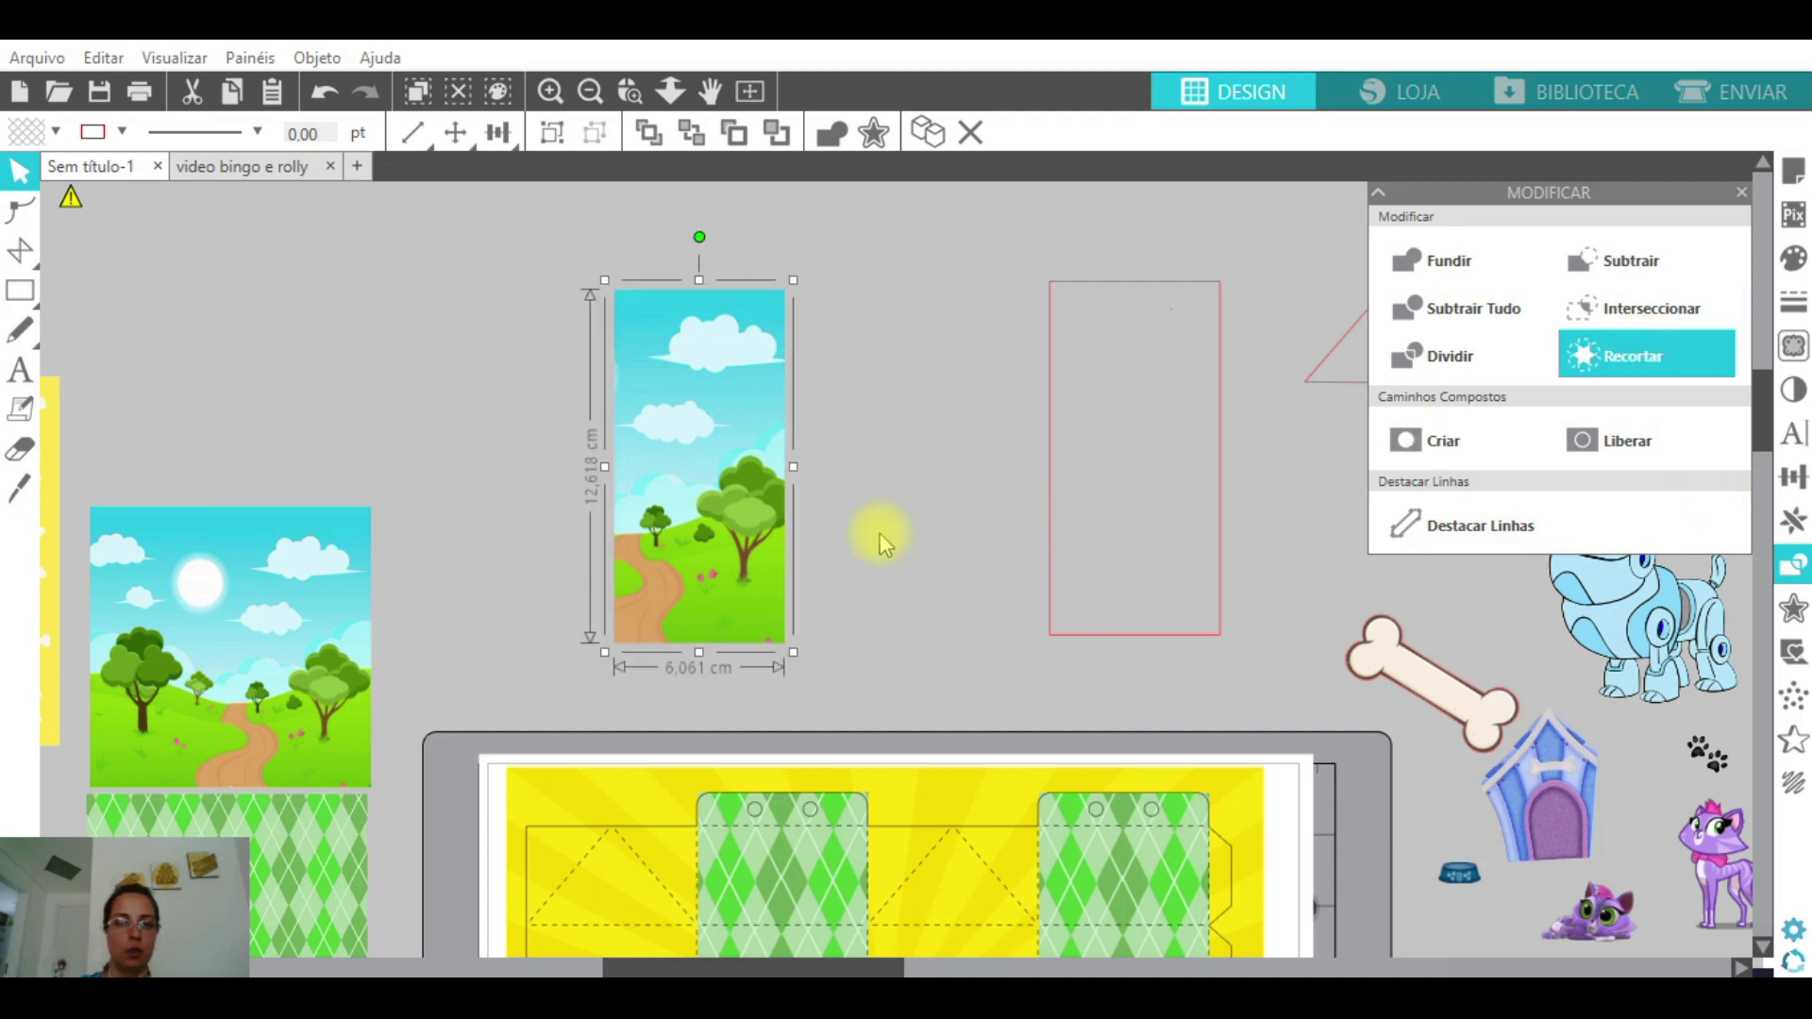
- Place copies of the cropped landscape on the template's first and third panels, nudging them into line with the panel edges
{"action": "scroll", "coordinate": [887, 500], "scroll_direction": "down", "scroll_amount": 3}
{"action": "left_click_drag", "start_coordinate": [689, 429], "coordinate": [954, 528]}
{"action": "key", "text": "Left"}
{"action": "key", "text": "Up"}
{"action": "key", "text": "Down"}
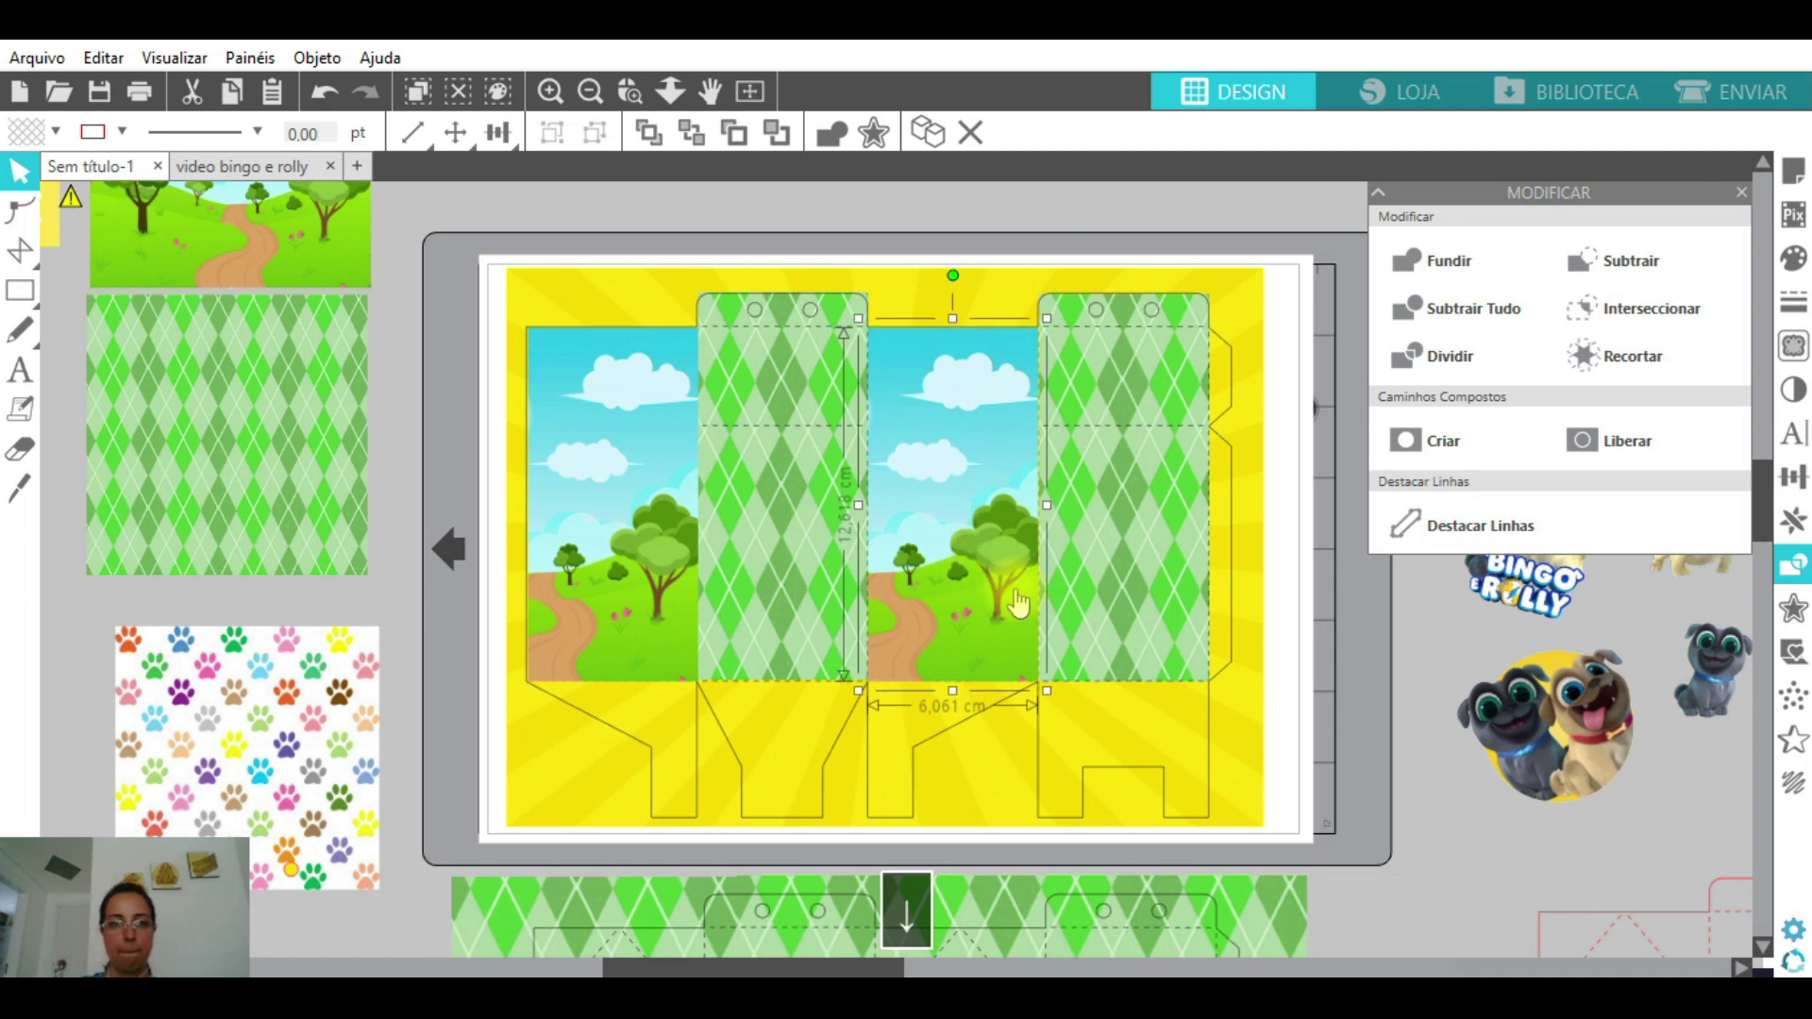
{"action": "left_click", "coordinate": [904, 202]}
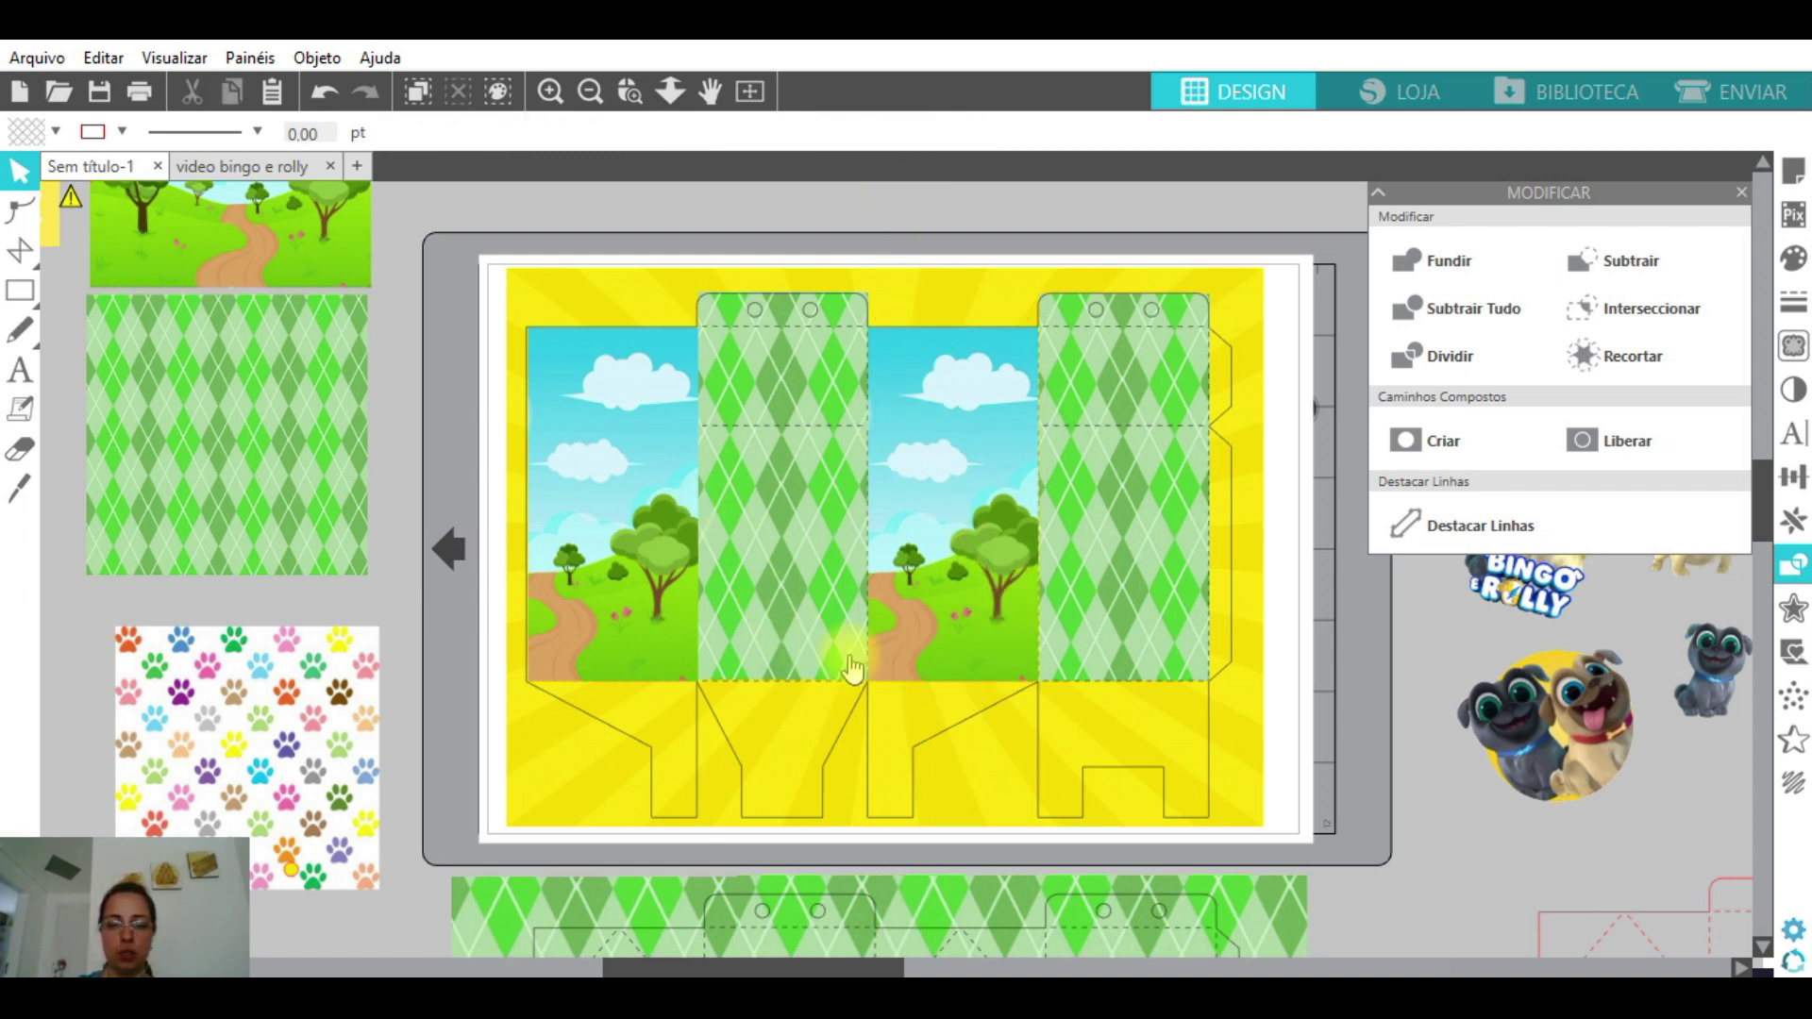
- Set the doghouse image down beside the page and bring all the character and accessory images to the front
{"action": "left_click_drag", "start_coordinate": [861, 968], "coordinate": [934, 969]}
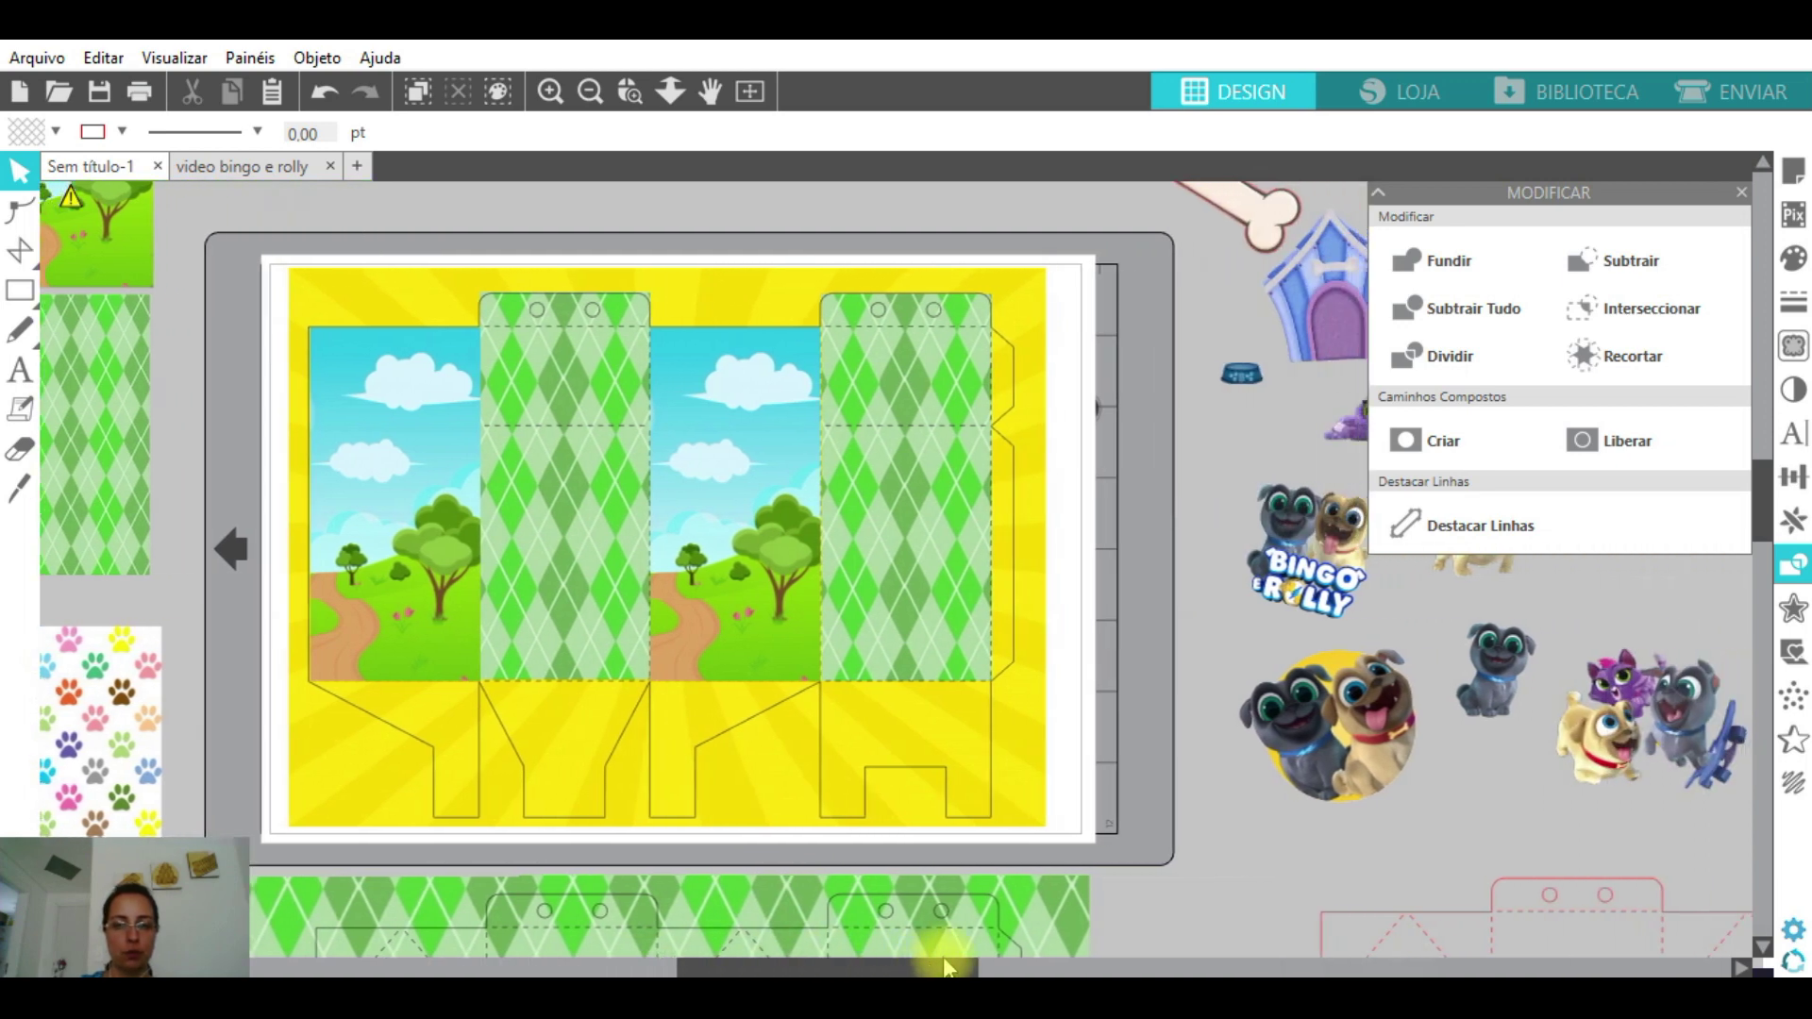
{"action": "left_click_drag", "start_coordinate": [1351, 410], "coordinate": [722, 641]}
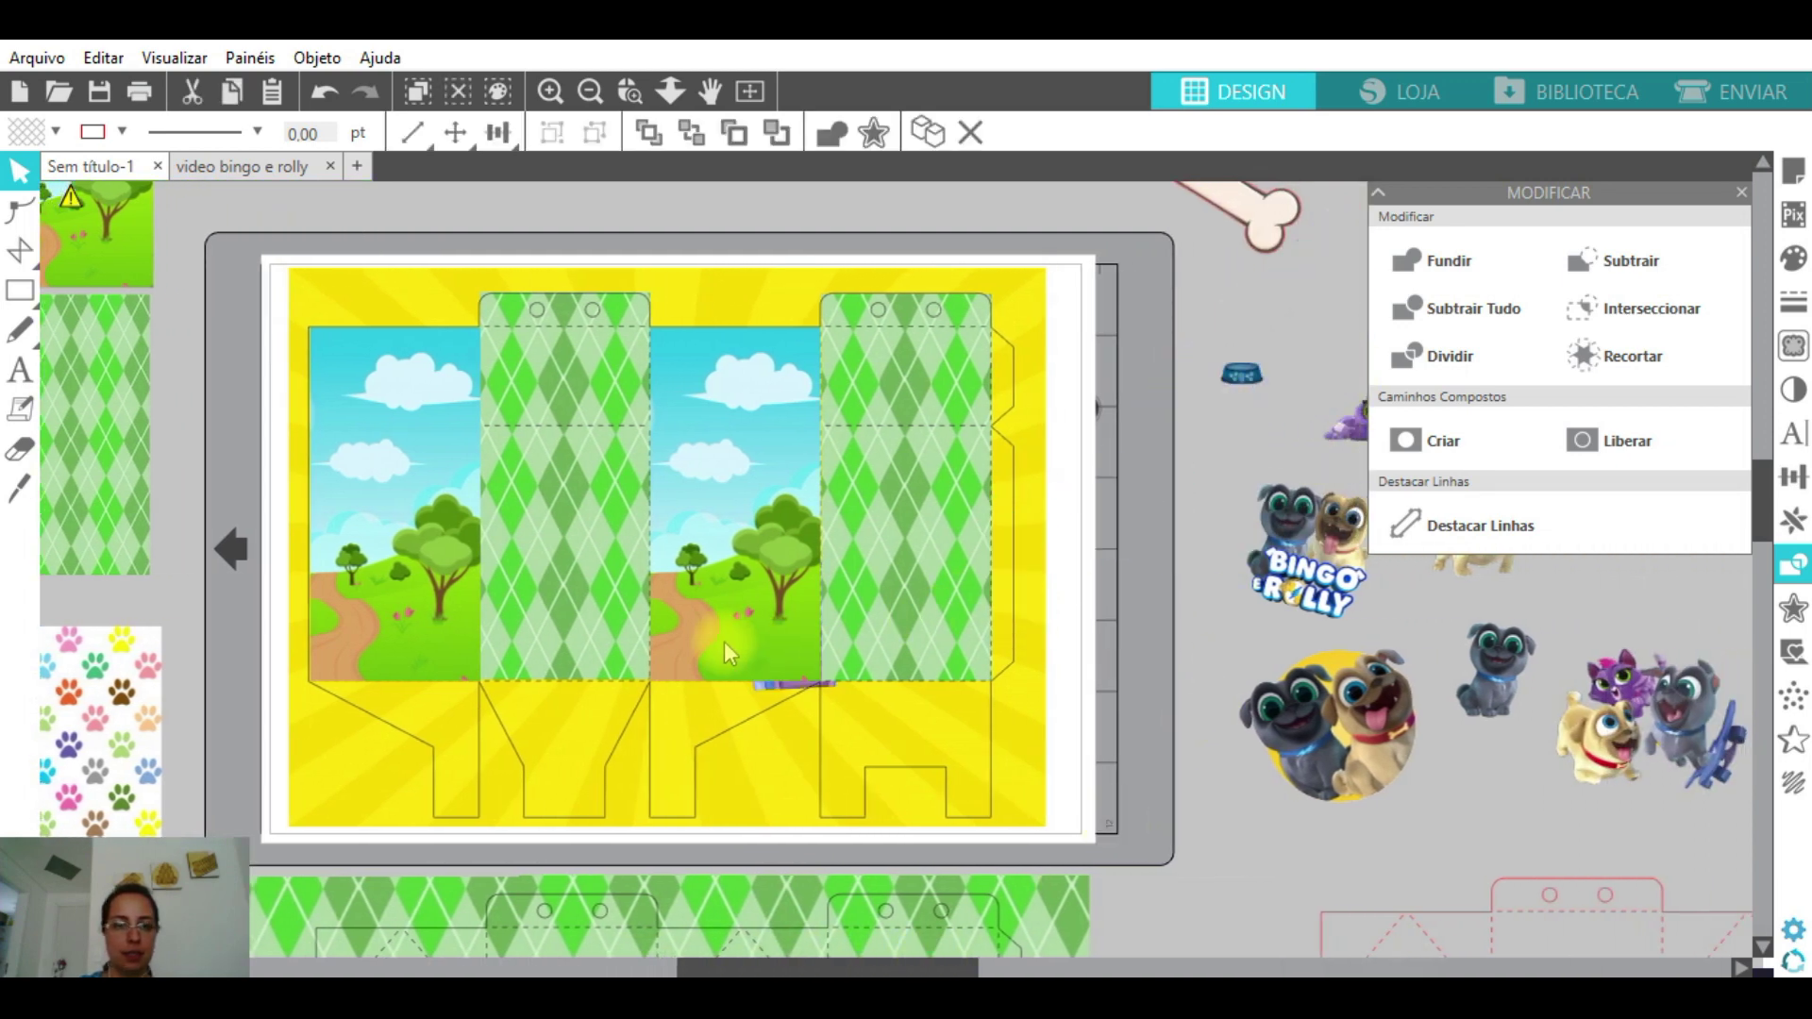
{"action": "left_click_drag", "start_coordinate": [877, 649], "coordinate": [1185, 528]}
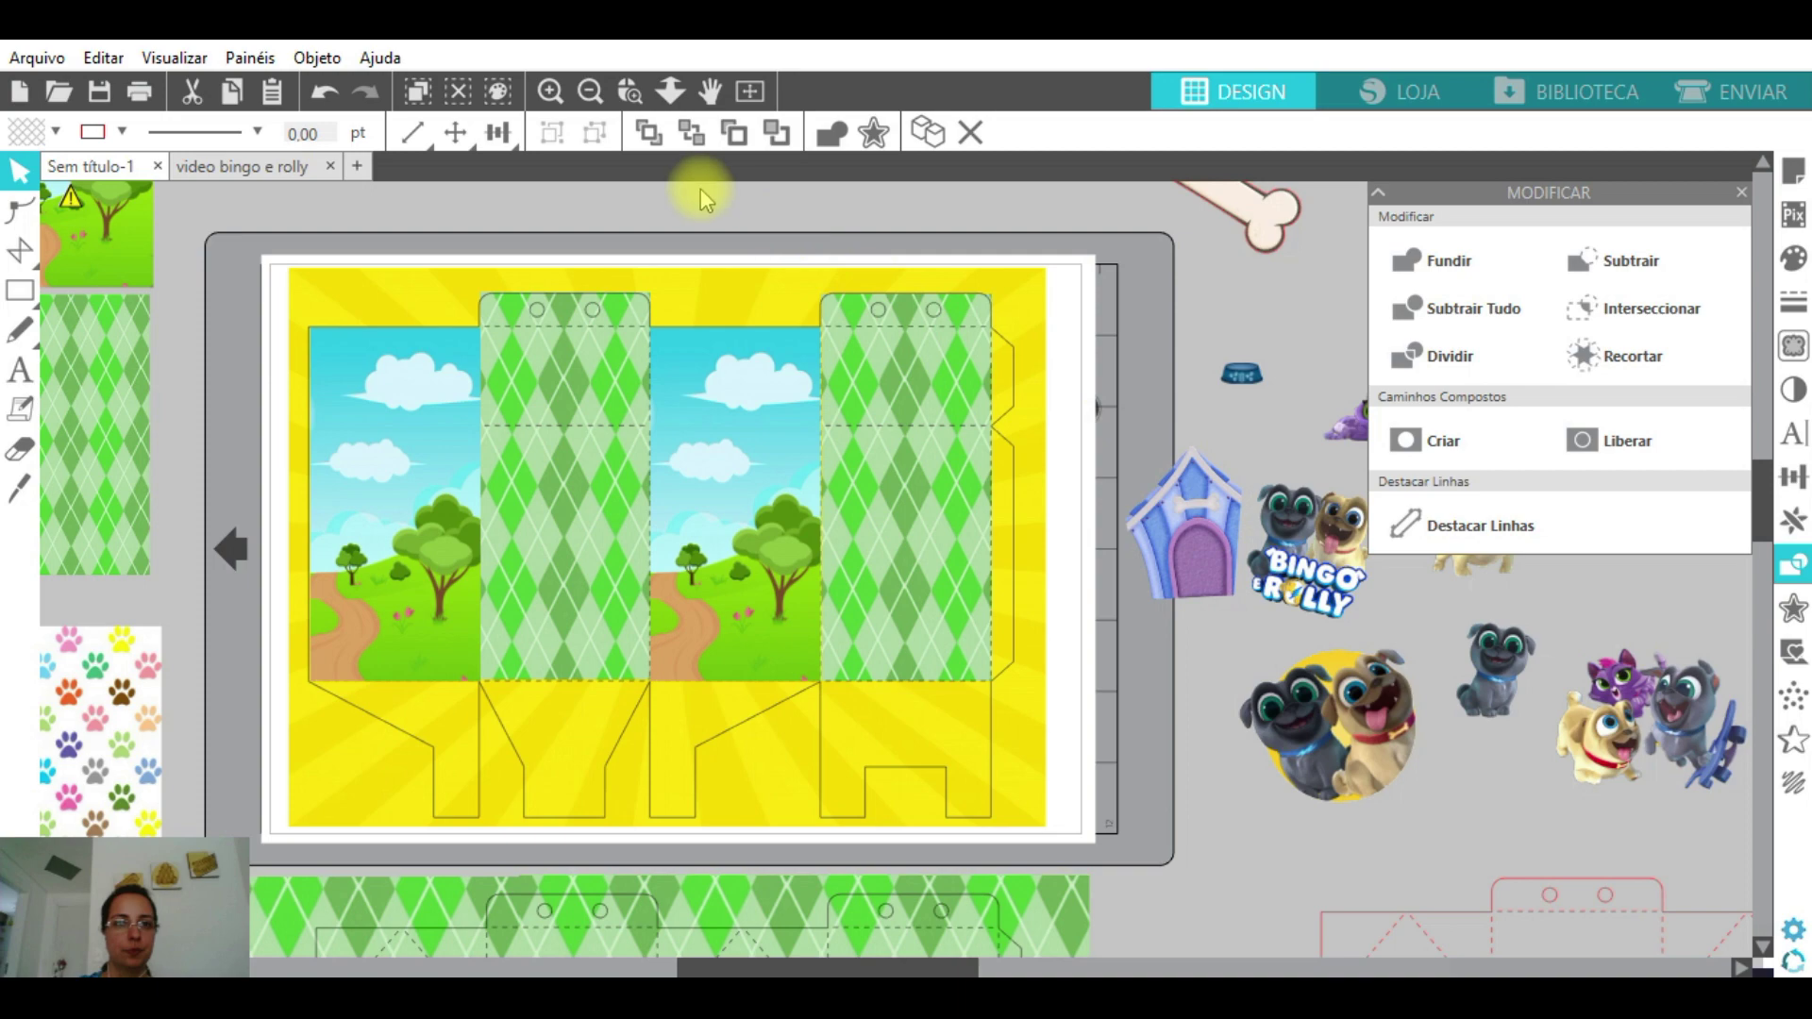
{"action": "left_click", "coordinate": [590, 92]}
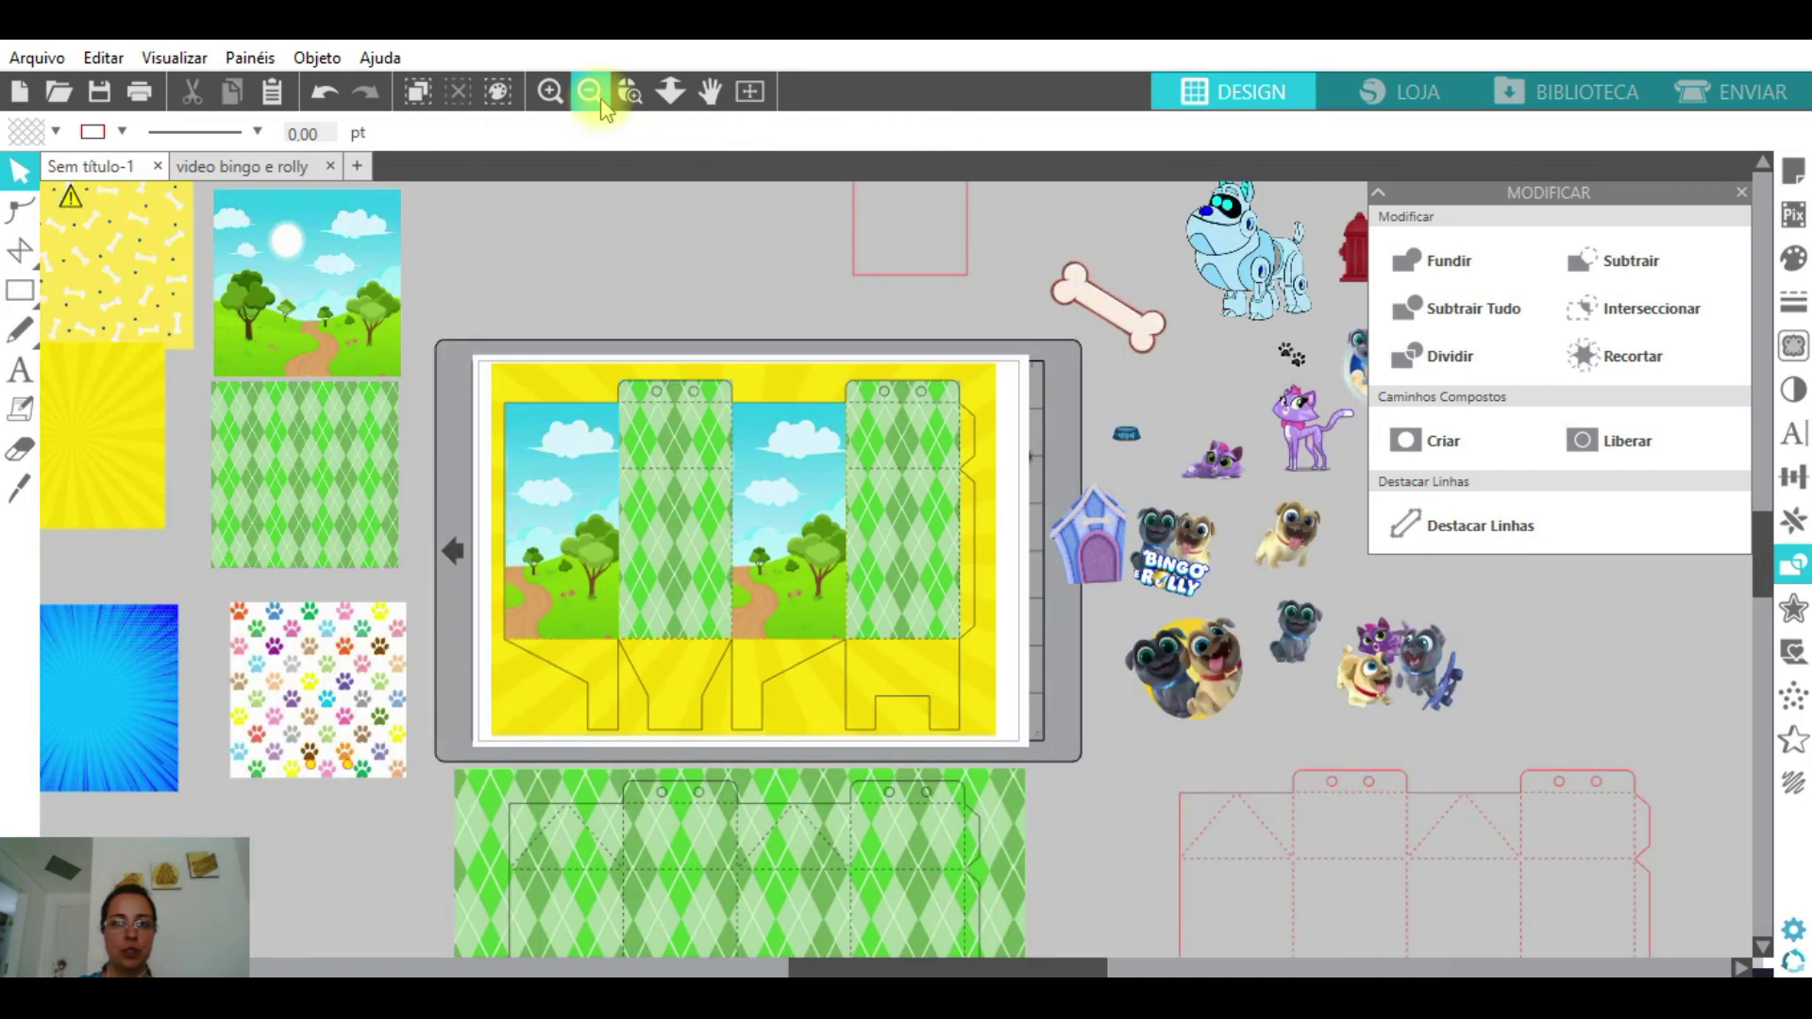
{"action": "left_click", "coordinate": [1741, 192]}
{"action": "left_click_drag", "start_coordinate": [1079, 190], "coordinate": [1576, 665]}
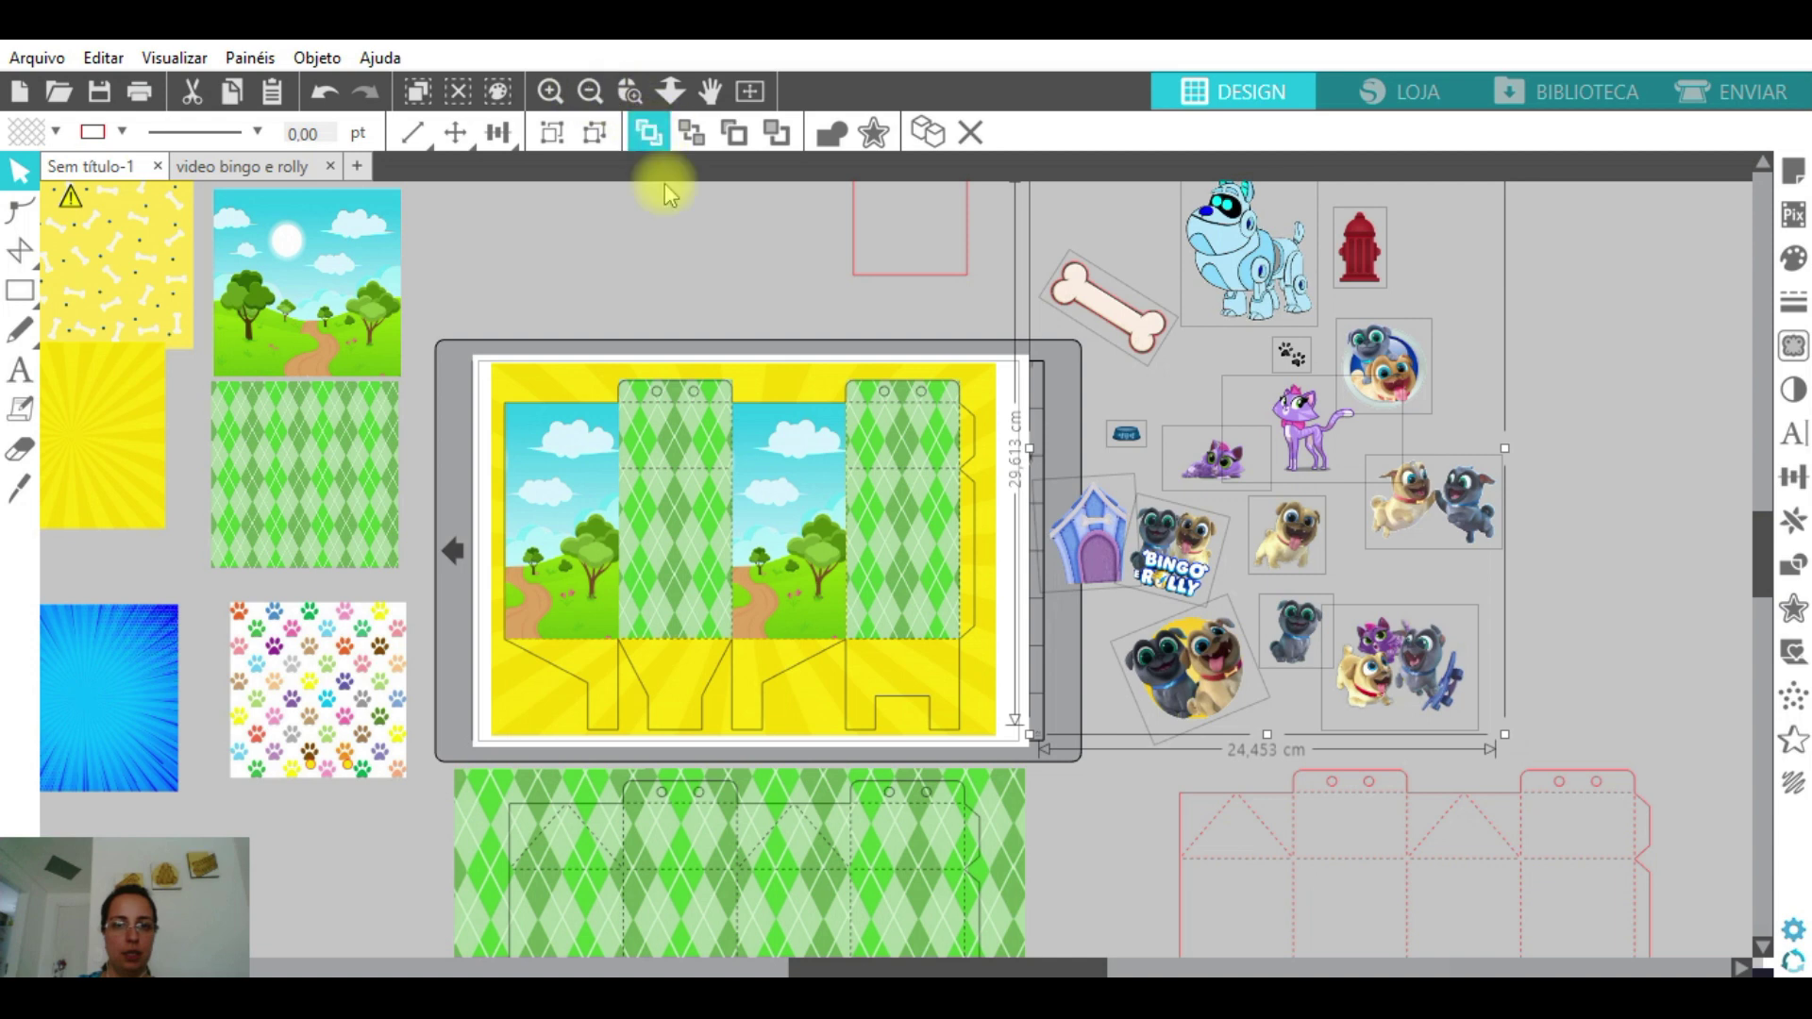
{"action": "left_click", "coordinate": [695, 274]}
- Place the doghouse in the lower right corner of the third panel and bring the box outline to the front
{"action": "left_click_drag", "start_coordinate": [1093, 545], "coordinate": [813, 604]}
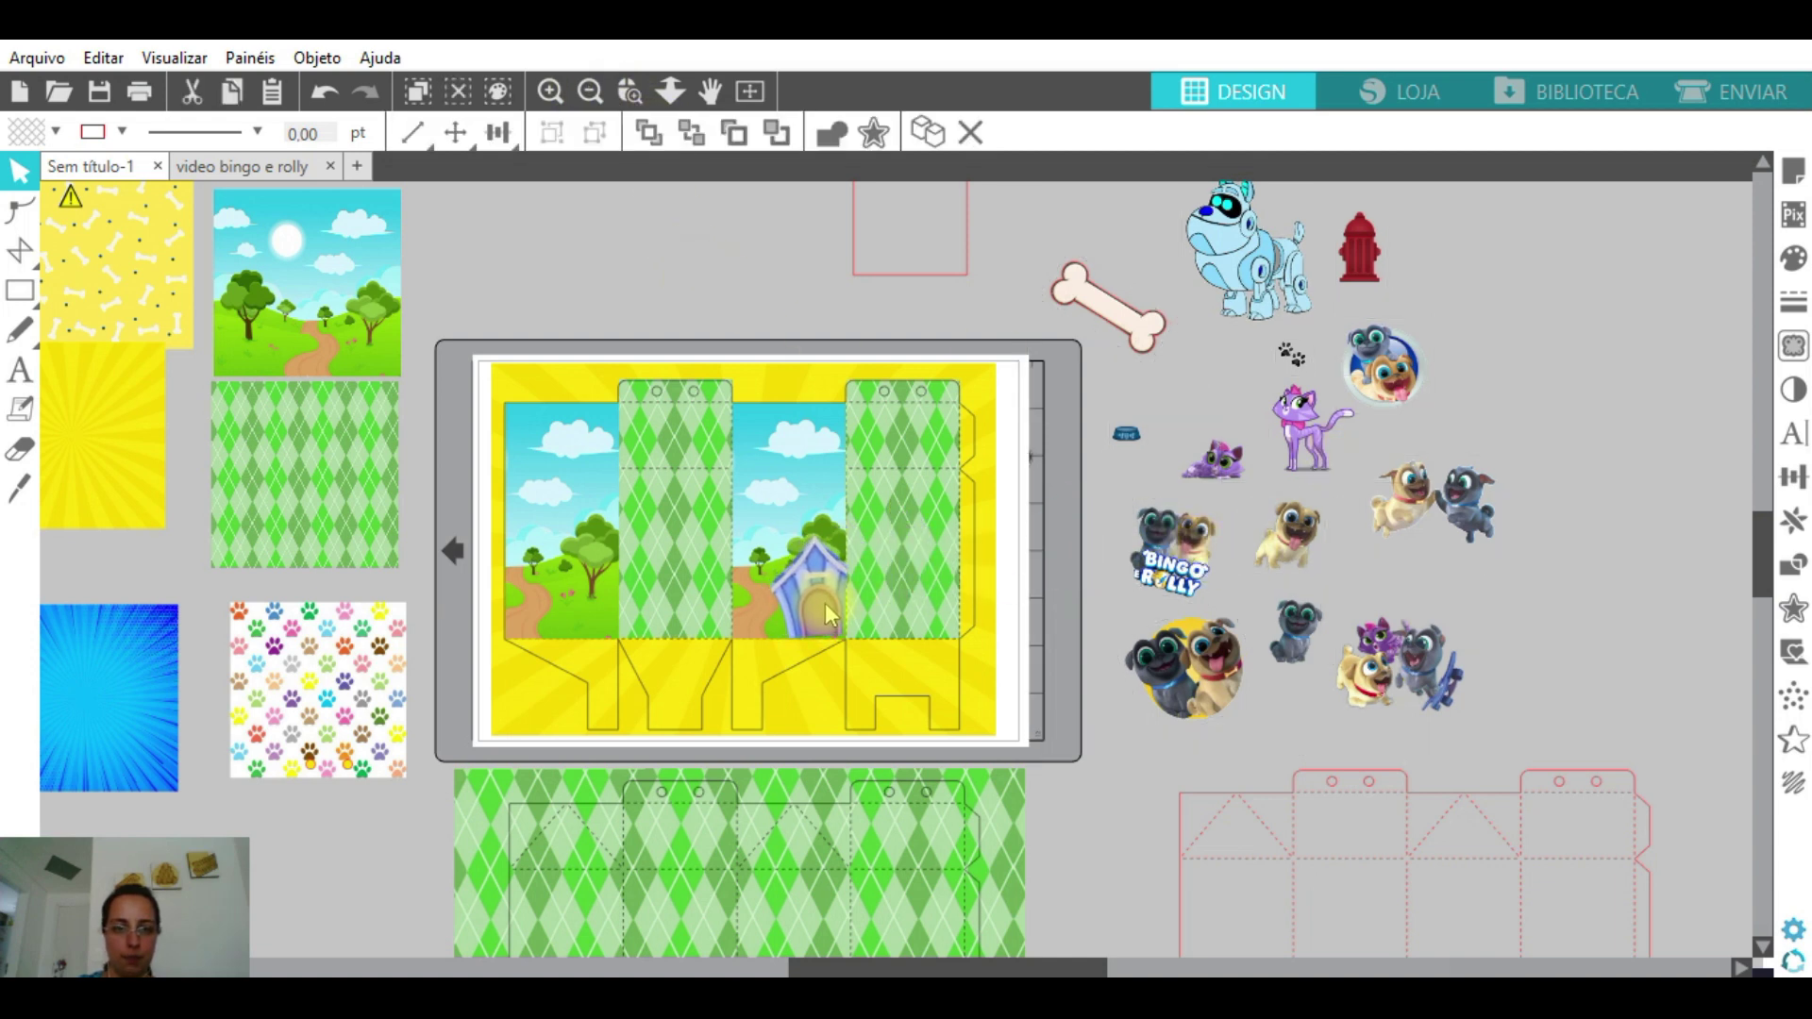
{"action": "left_click", "coordinate": [752, 39]}
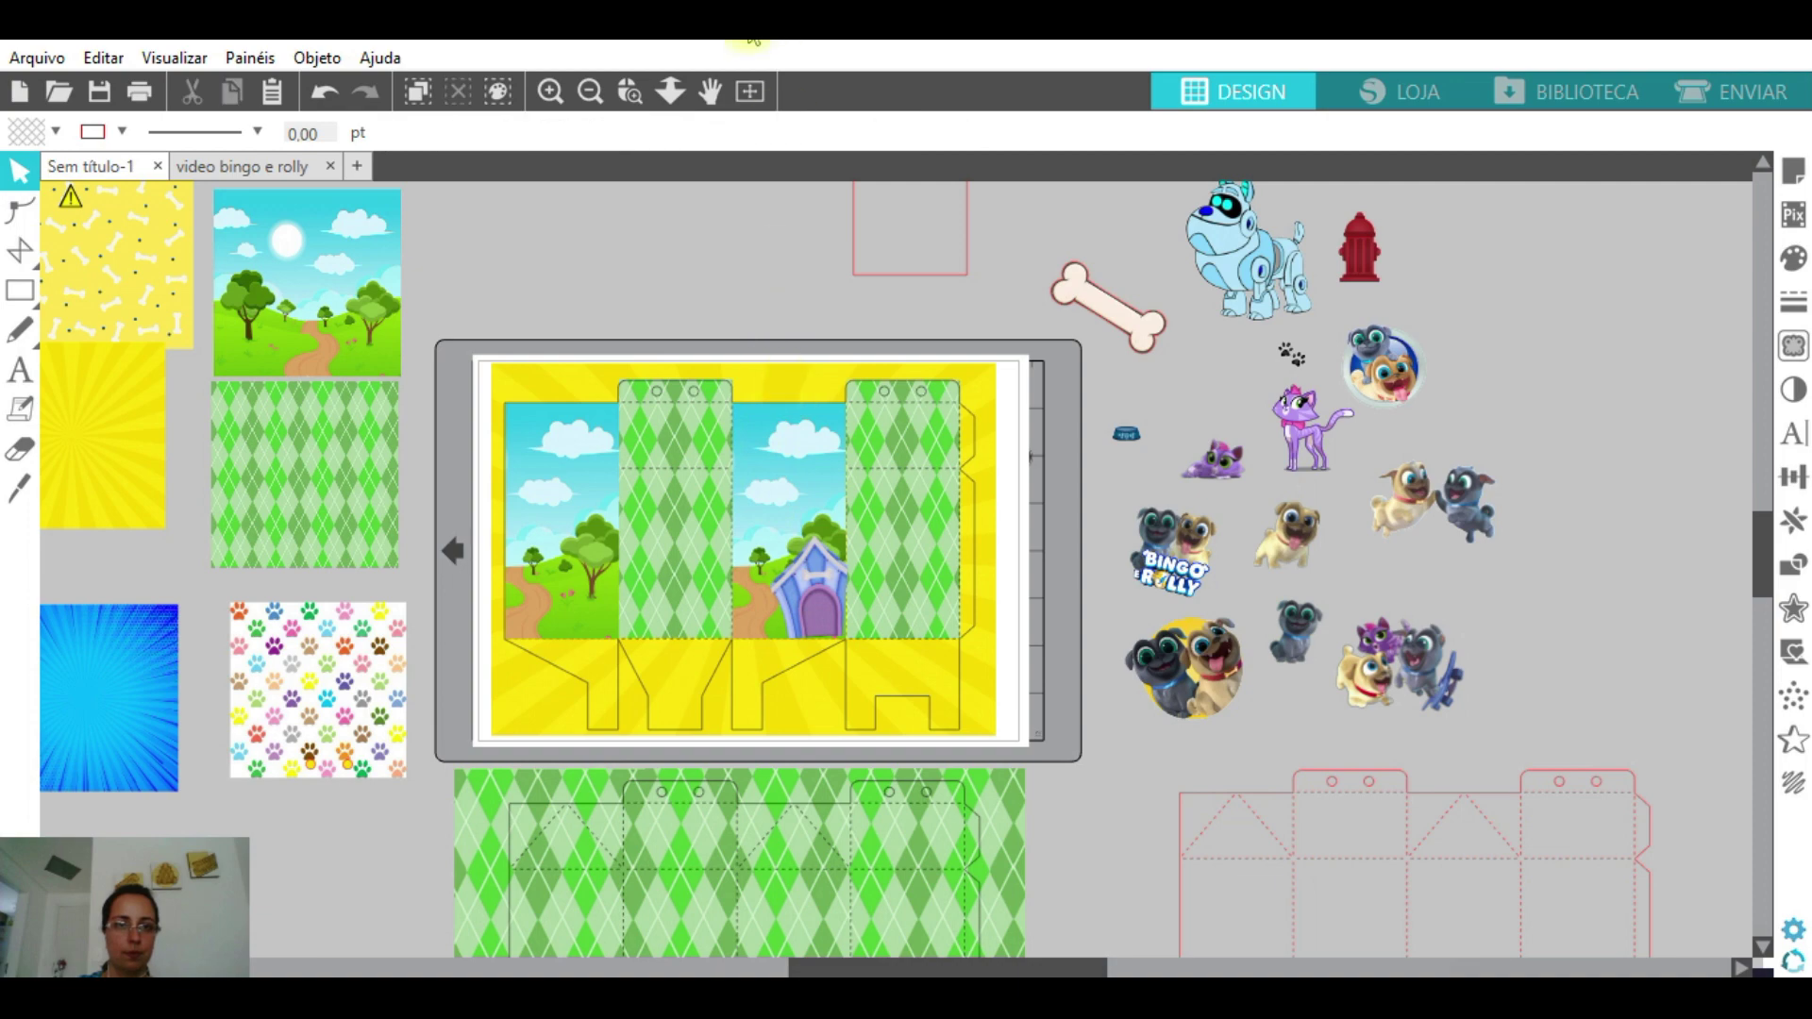
{"action": "left_click", "coordinate": [634, 102]}
{"action": "left_click", "coordinate": [751, 560]}
{"action": "left_click", "coordinate": [19, 170]}
{"action": "left_click", "coordinate": [986, 634]}
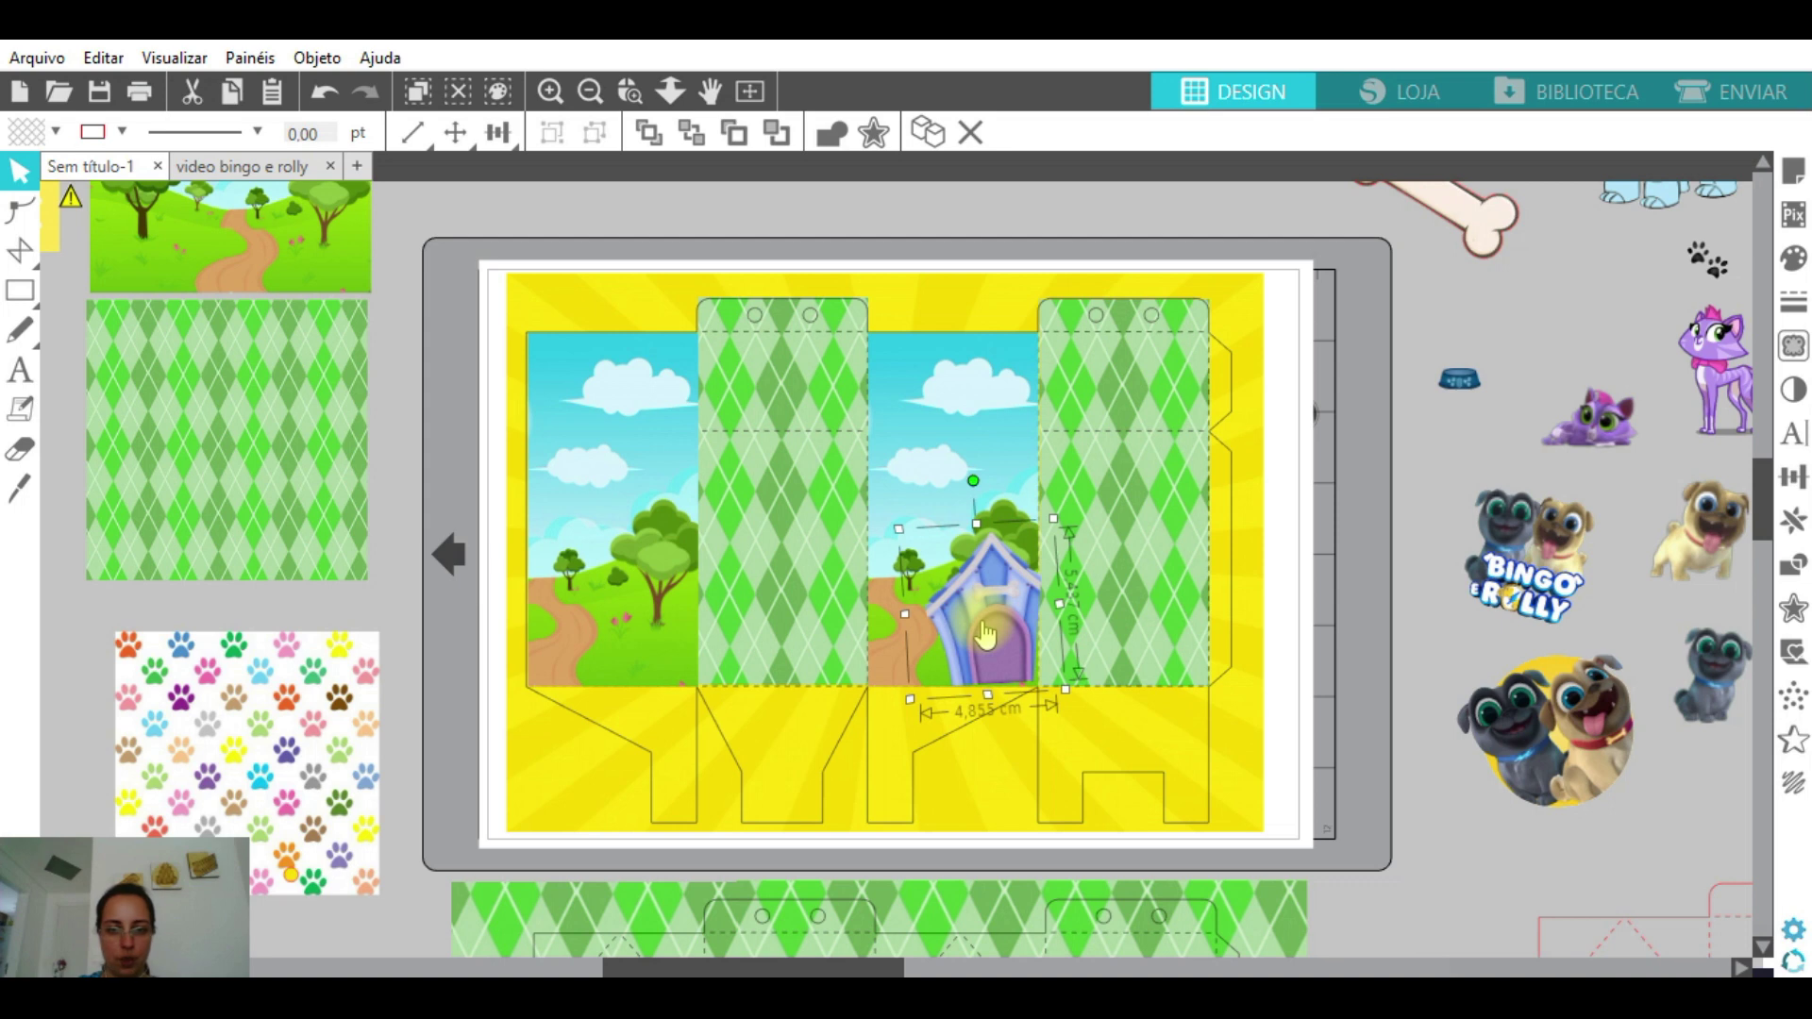
{"action": "key", "text": "Down"}
{"action": "key", "text": "Right"}
{"action": "key", "text": "Down"}
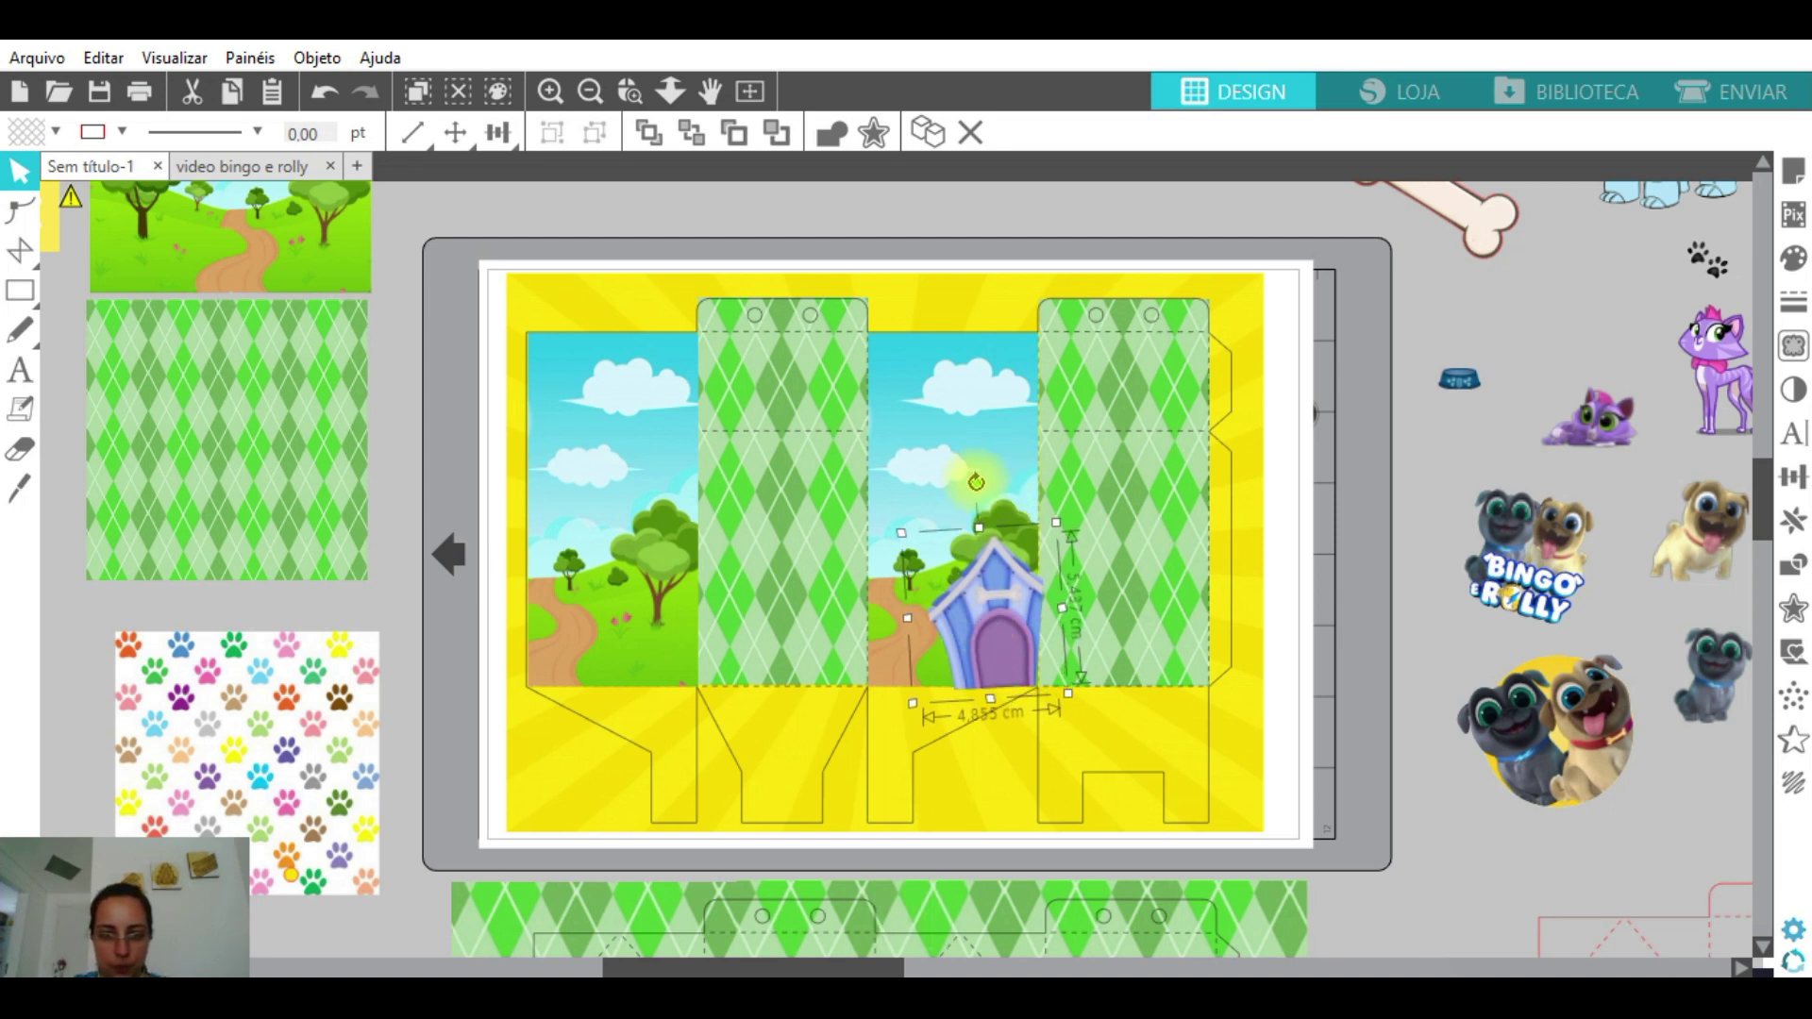
{"action": "left_click", "coordinate": [752, 311]}
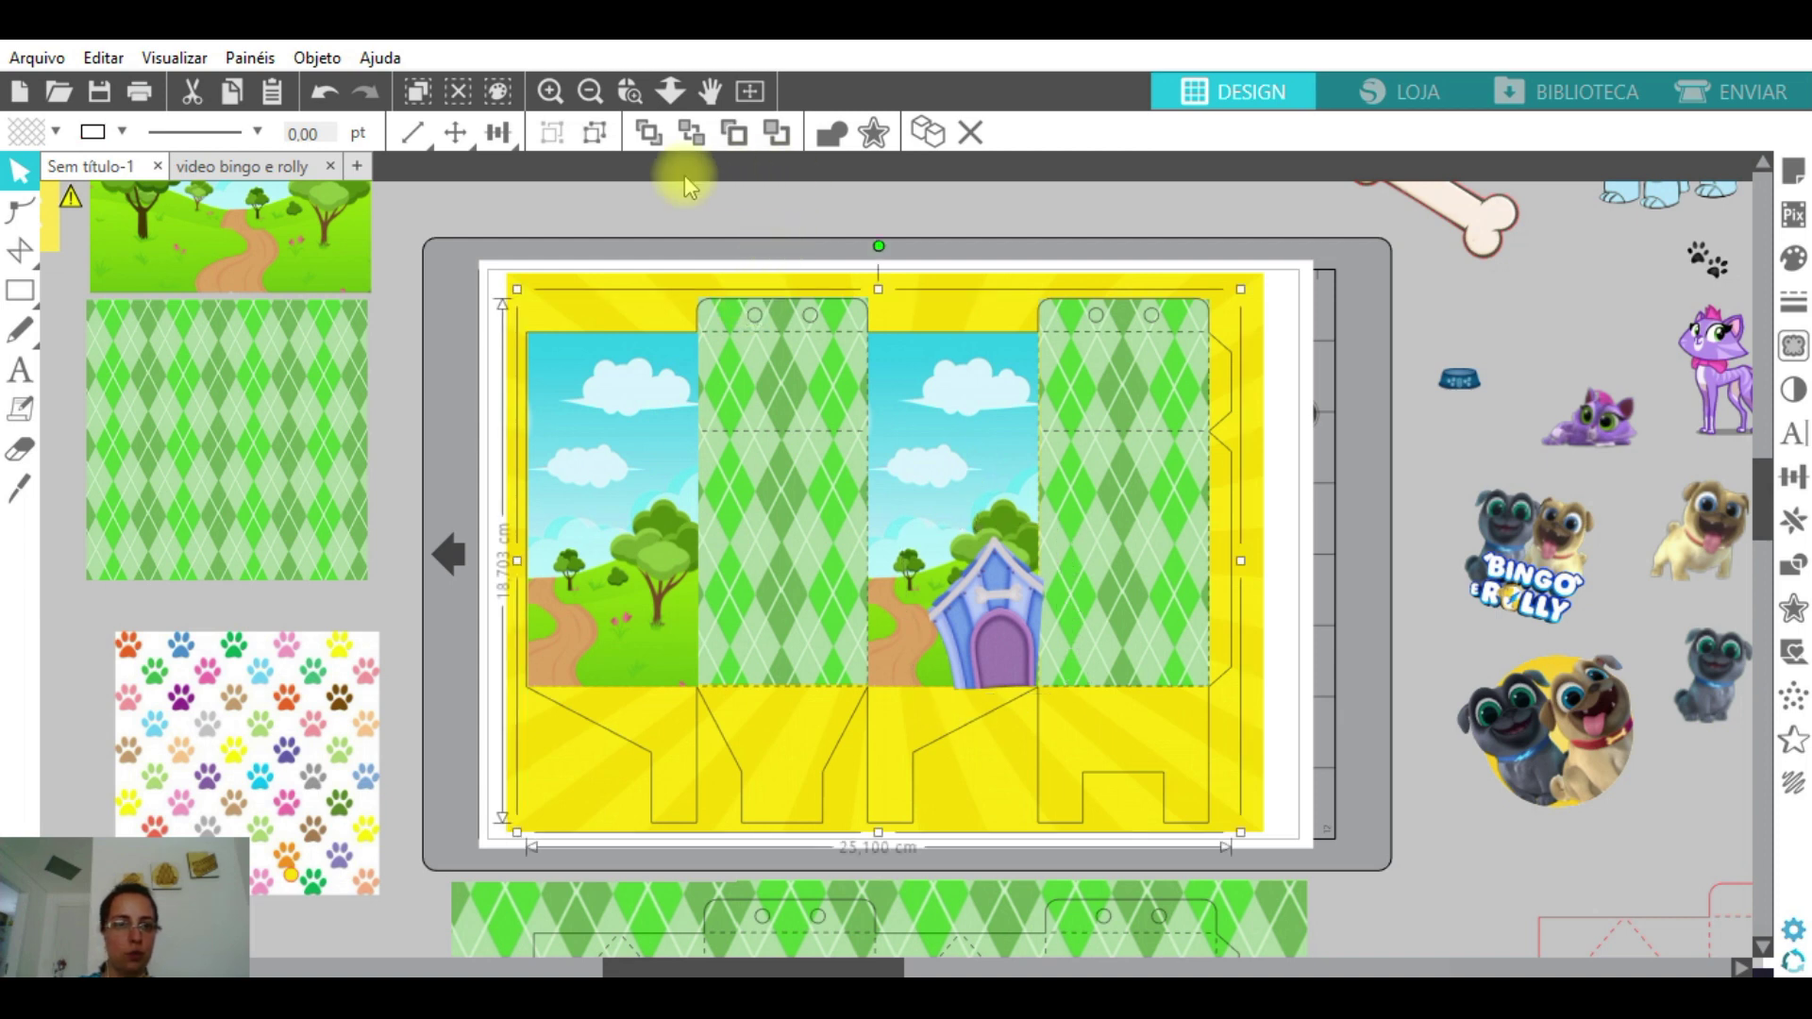
{"action": "left_click", "coordinate": [841, 202]}
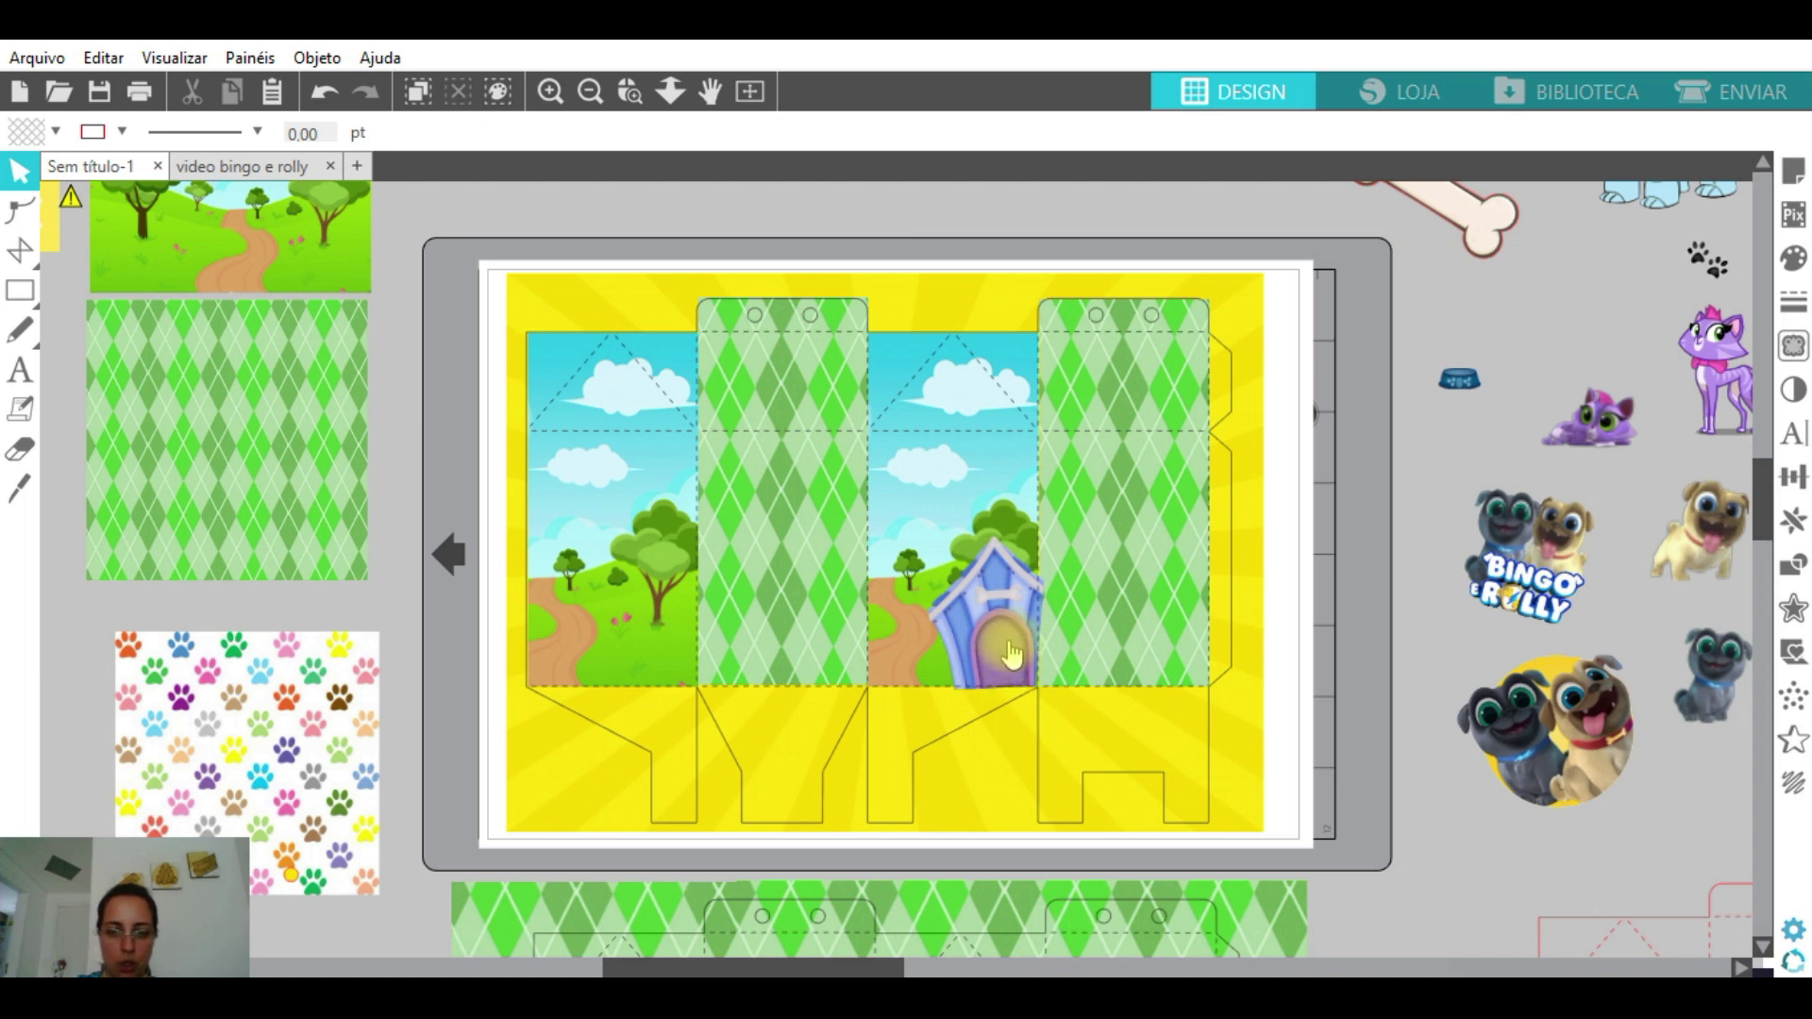
- Place copies of the lying purple cat and the blue bowl by the doghouse door, with the cat in front of the bowl
{"action": "left_click_drag", "start_coordinate": [1599, 448], "coordinate": [982, 681]}
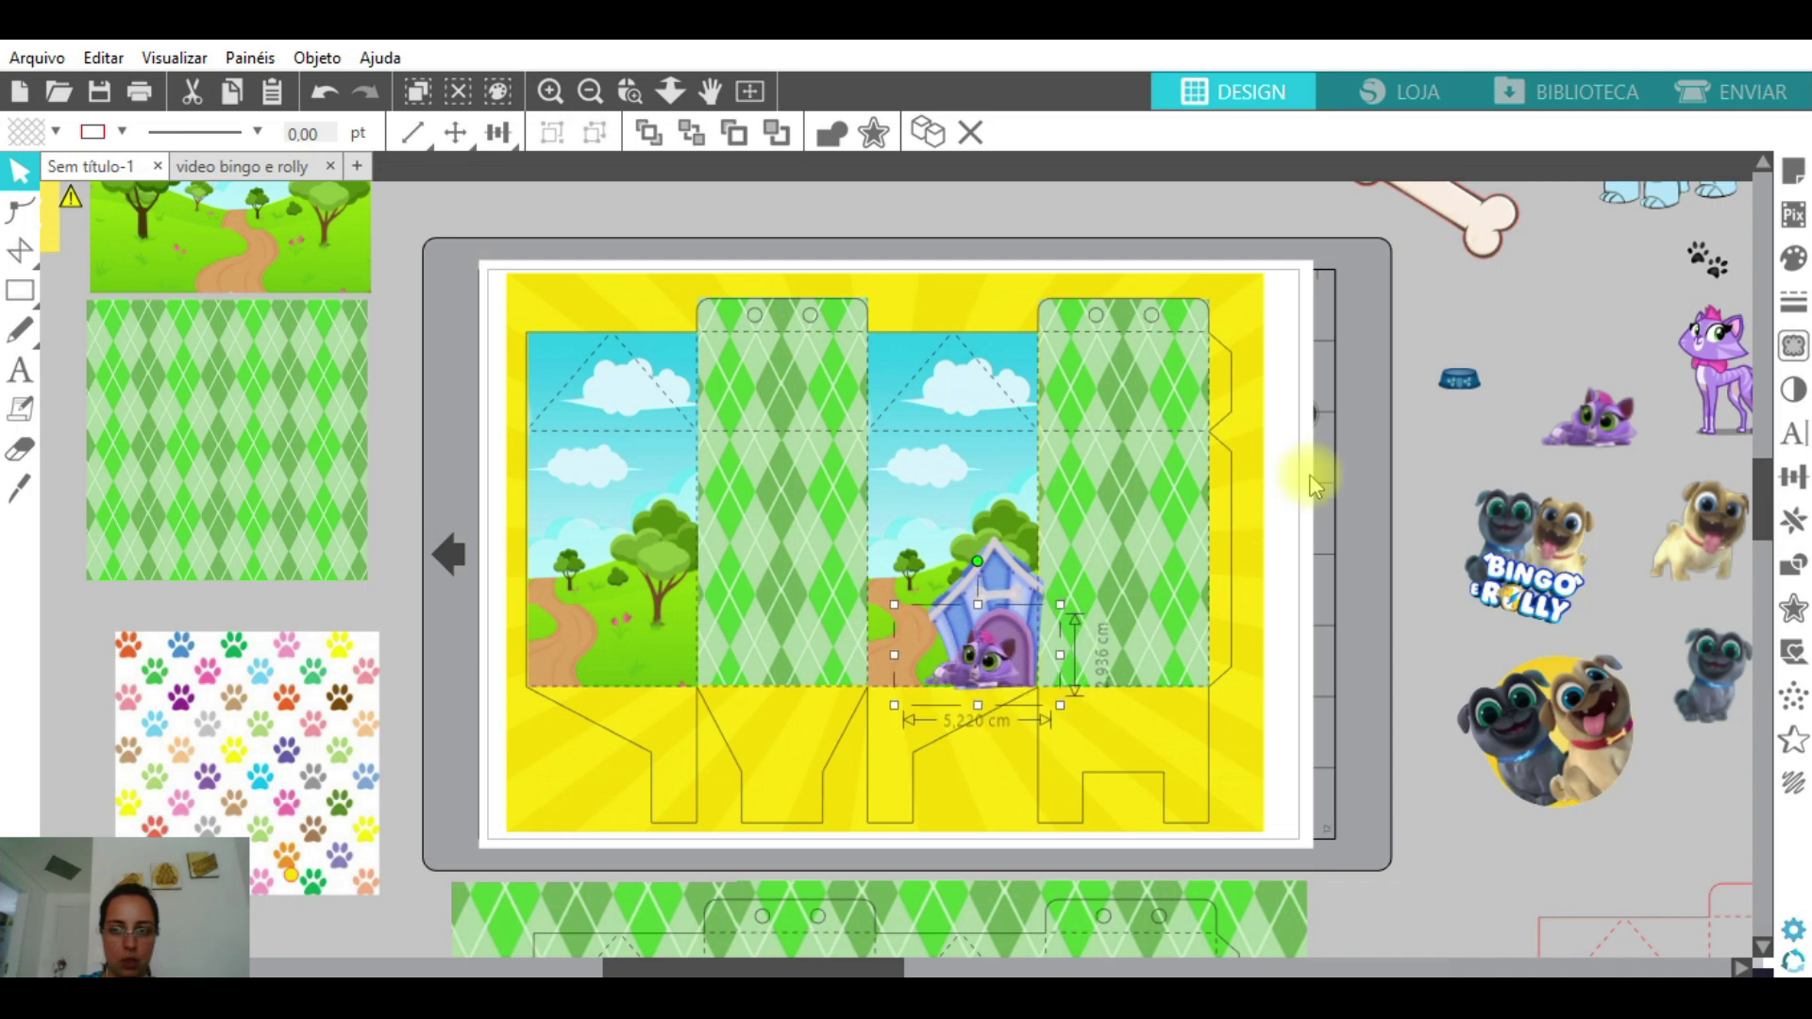
{"action": "left_click_drag", "start_coordinate": [1456, 382], "coordinate": [941, 689]}
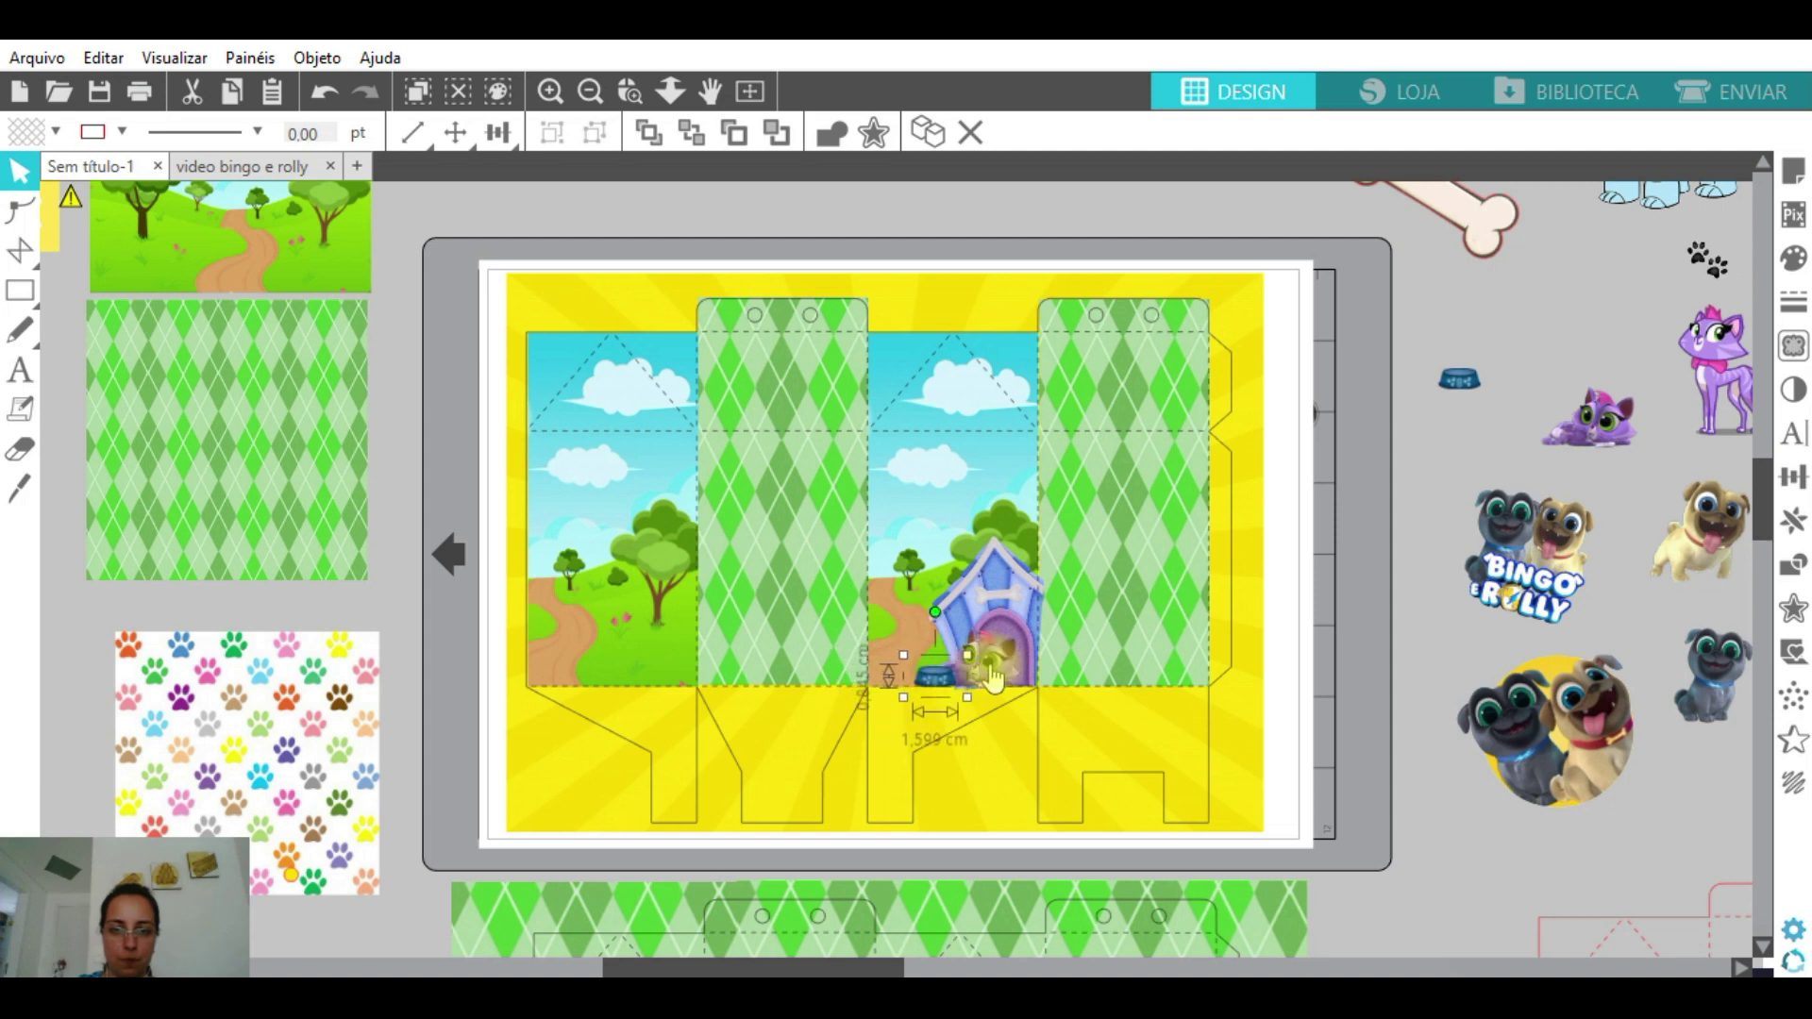
{"action": "left_click", "coordinate": [998, 672]}
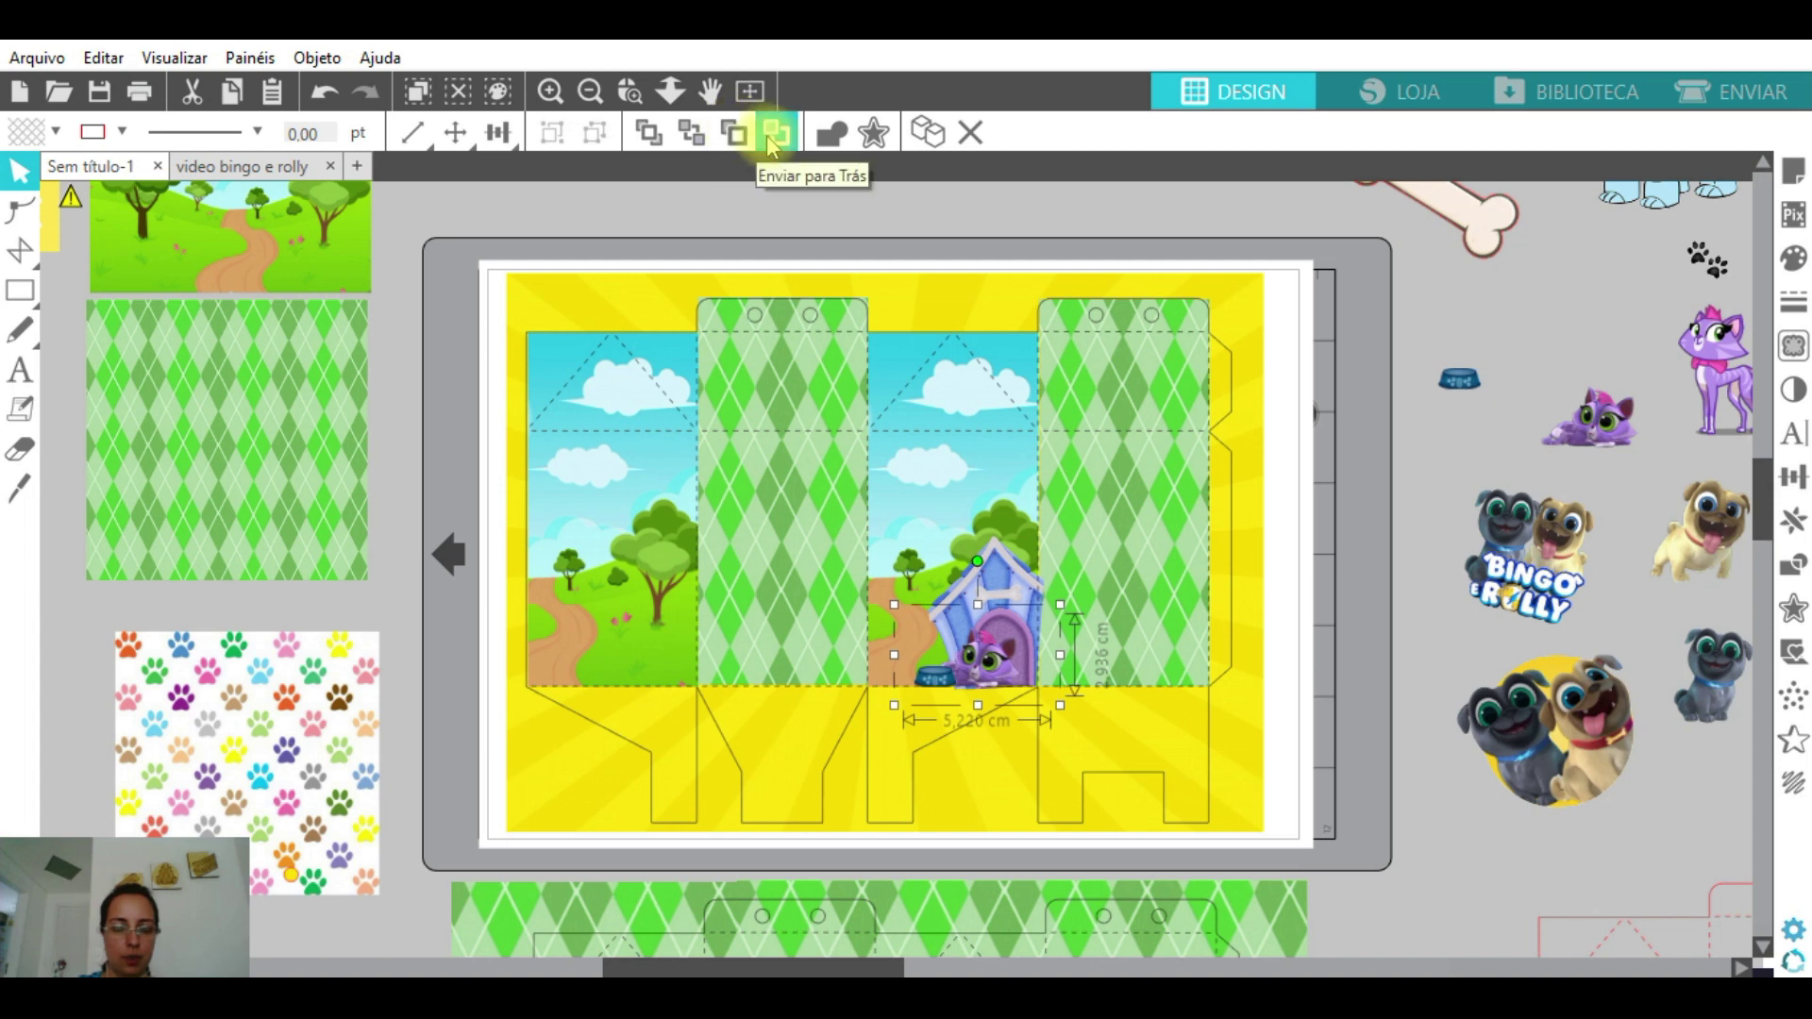
{"action": "left_click_drag", "start_coordinate": [981, 691], "coordinate": [981, 692]}
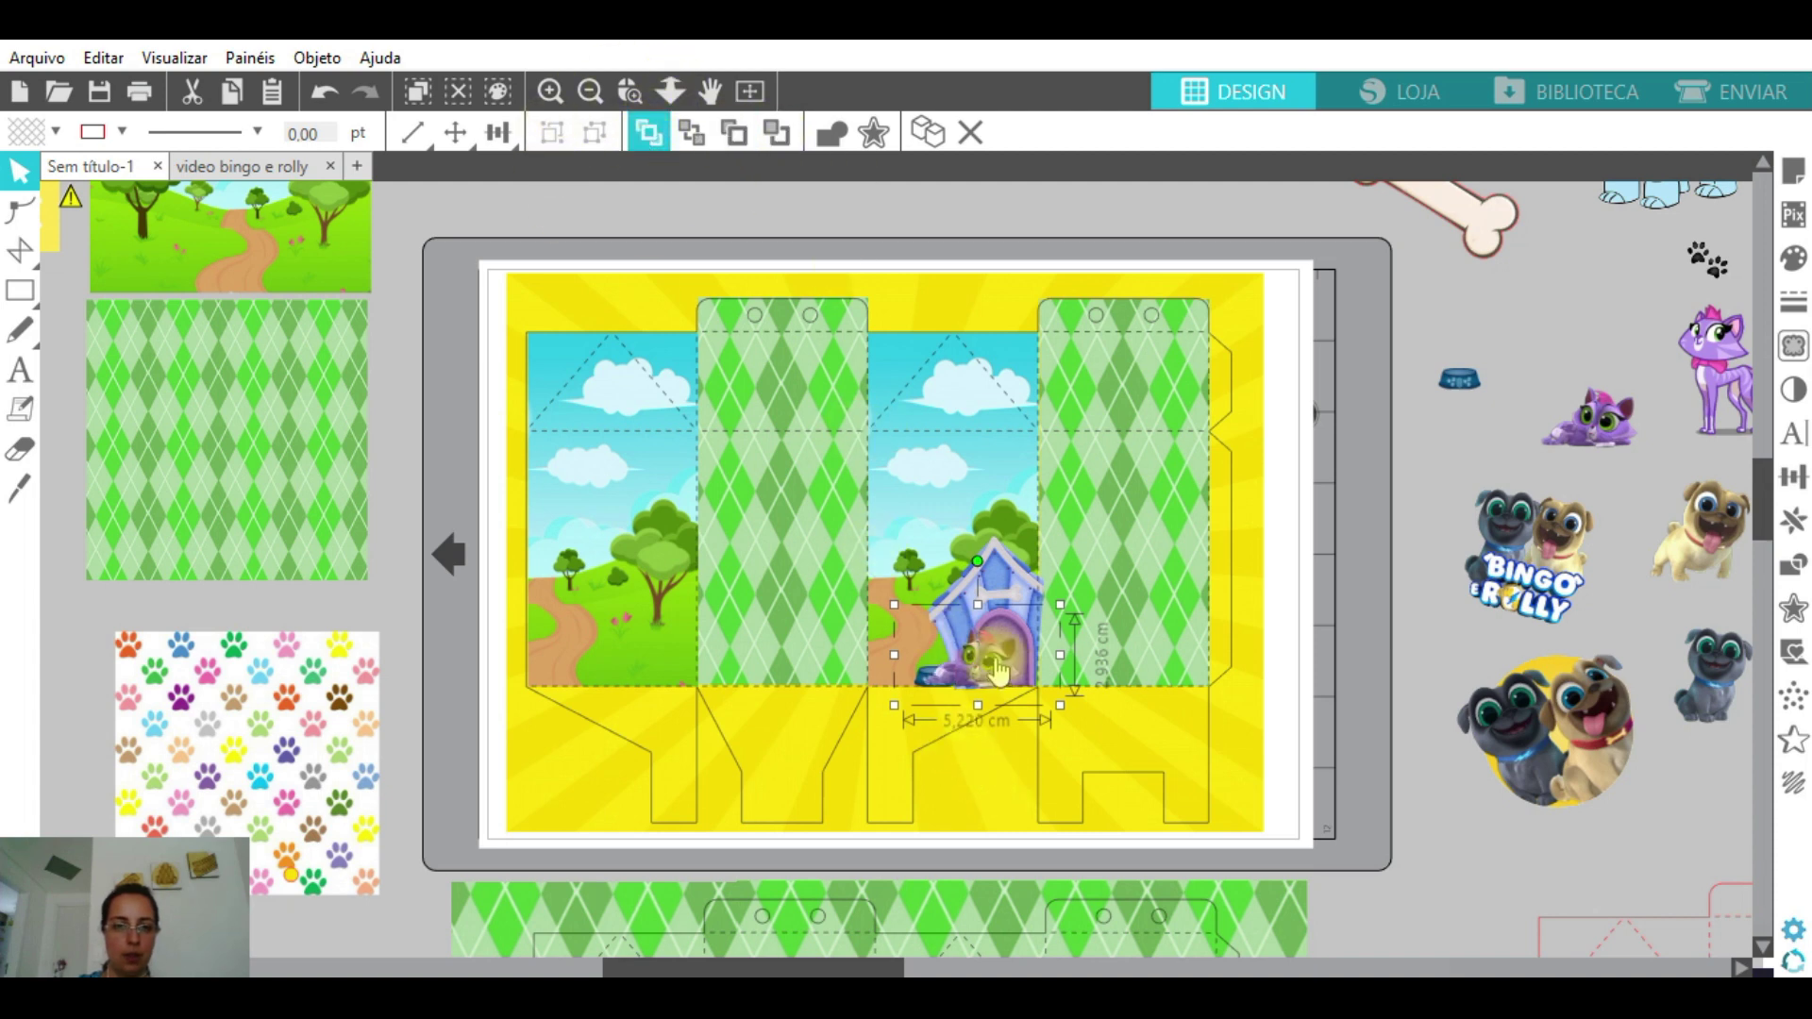
{"action": "left_click_drag", "start_coordinate": [1015, 577], "coordinate": [932, 687]}
{"action": "left_click", "coordinate": [1291, 618]}
- Move the doghouse together with the purple cat to the first panel, nudging them into its lower right corner
{"action": "left_click", "coordinate": [978, 653]}
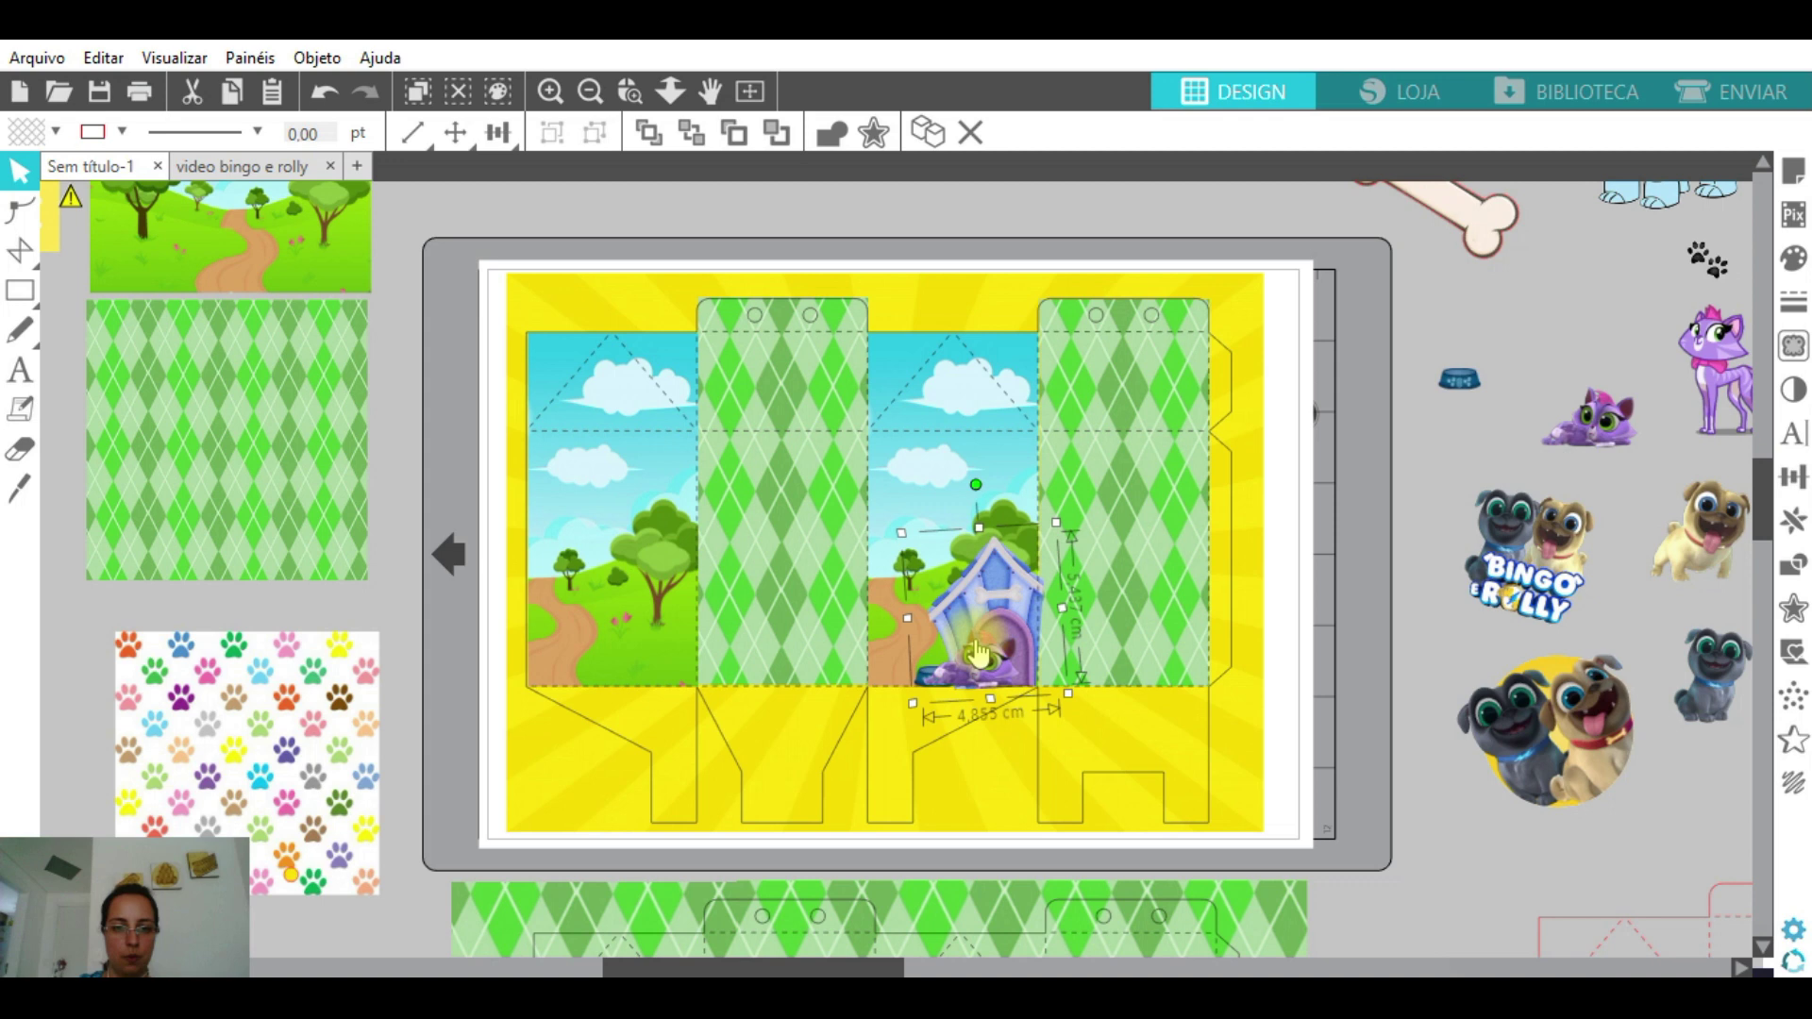
{"action": "left_click", "coordinate": [996, 651]}
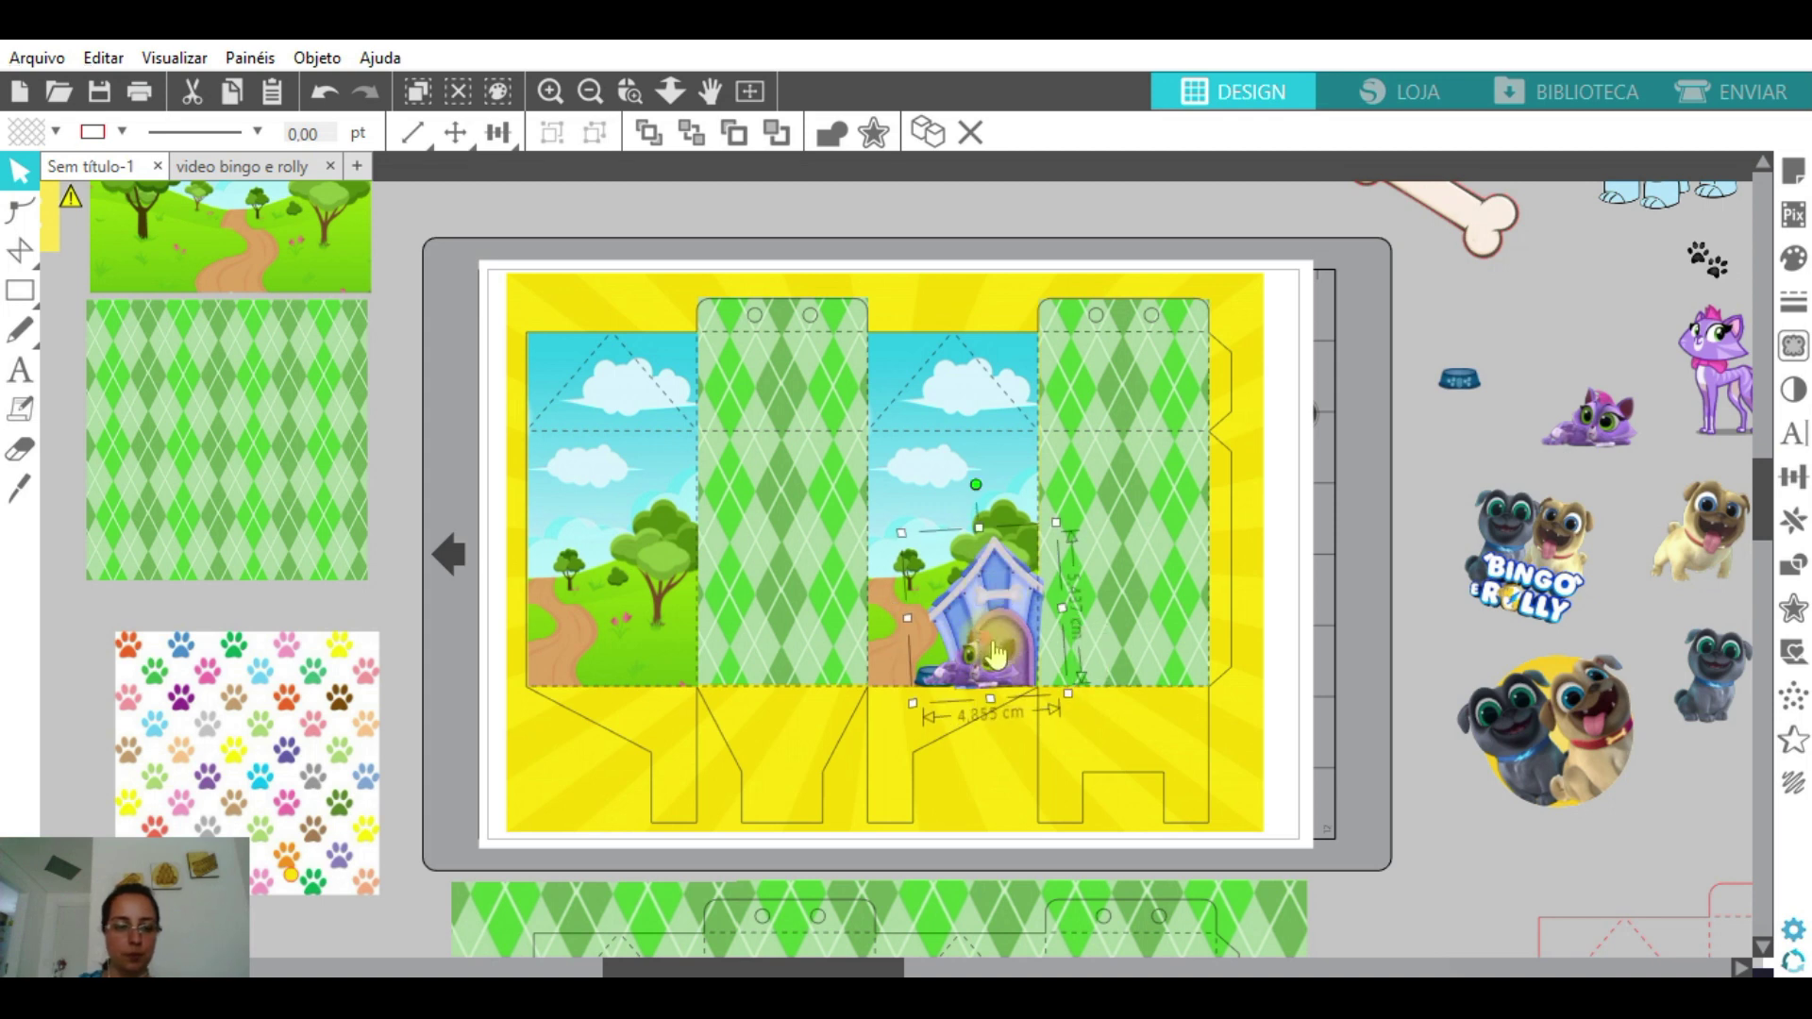
{"action": "left_click", "coordinate": [991, 676]}
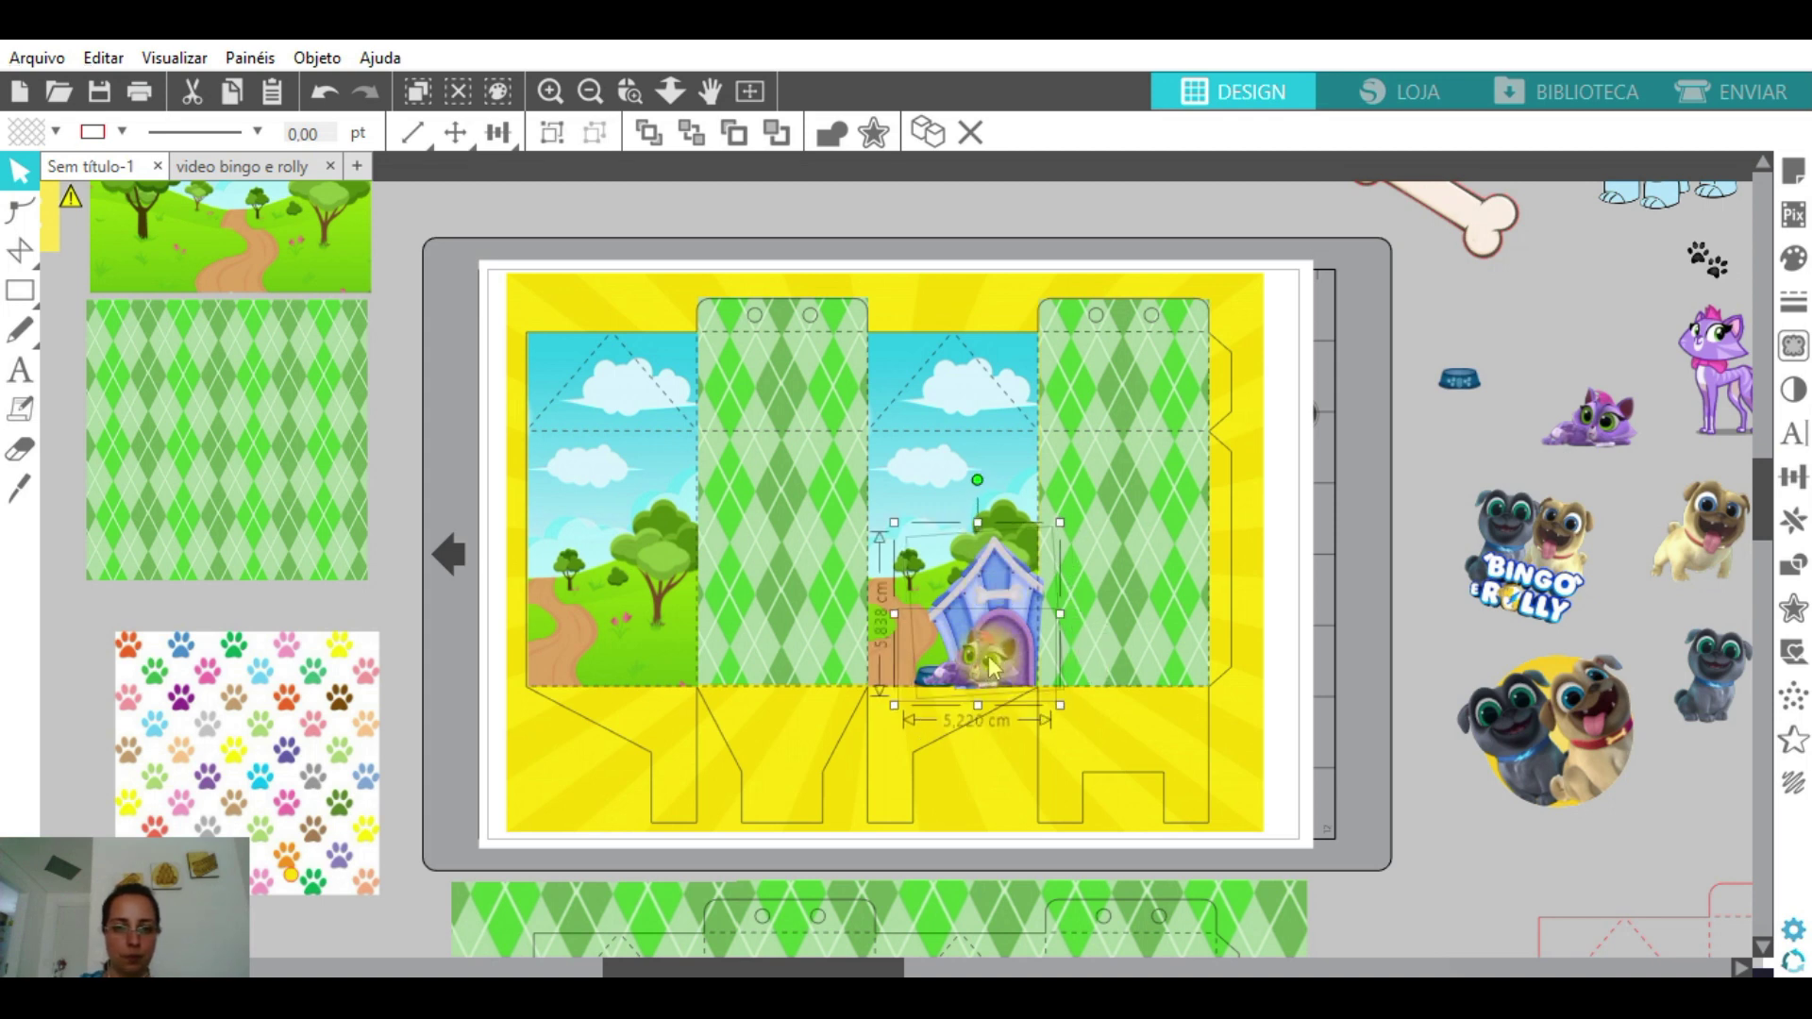
{"action": "left_click_drag", "start_coordinate": [991, 666], "coordinate": [649, 664]}
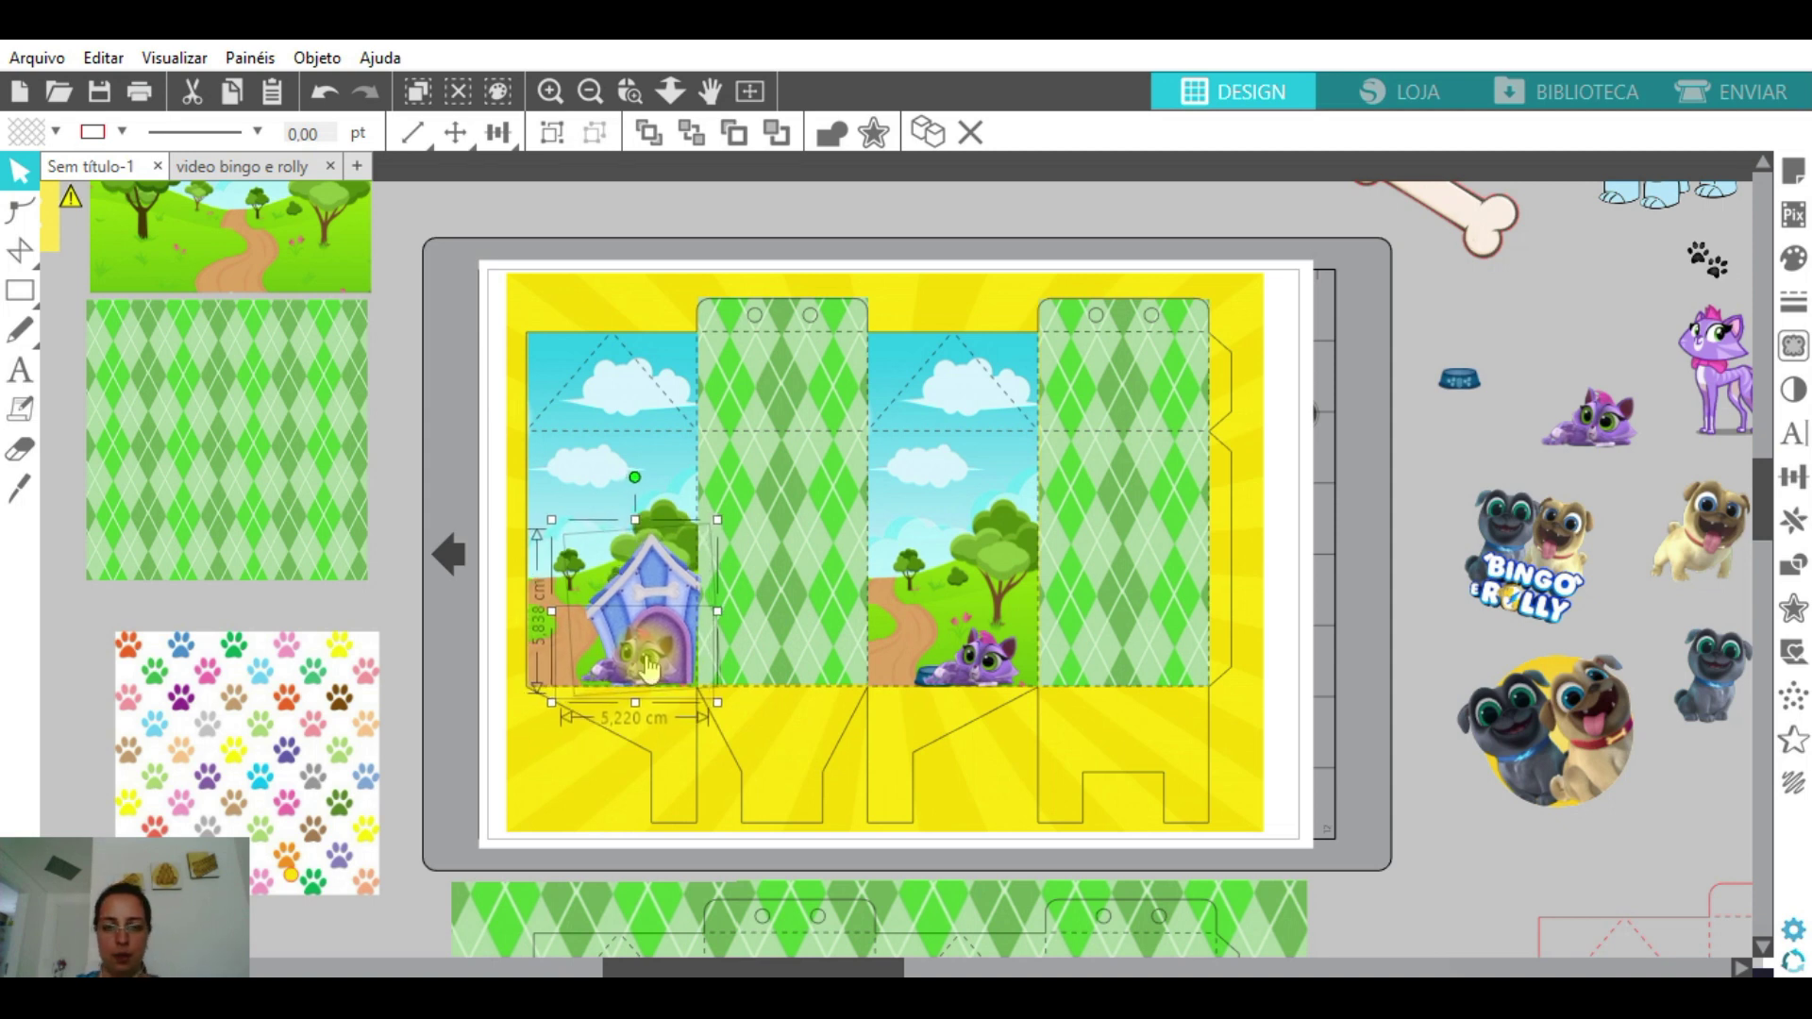
{"action": "key", "text": "Down"}
{"action": "key", "text": "Right"}
{"action": "key", "text": "Down"}
{"action": "key", "text": "Right"}
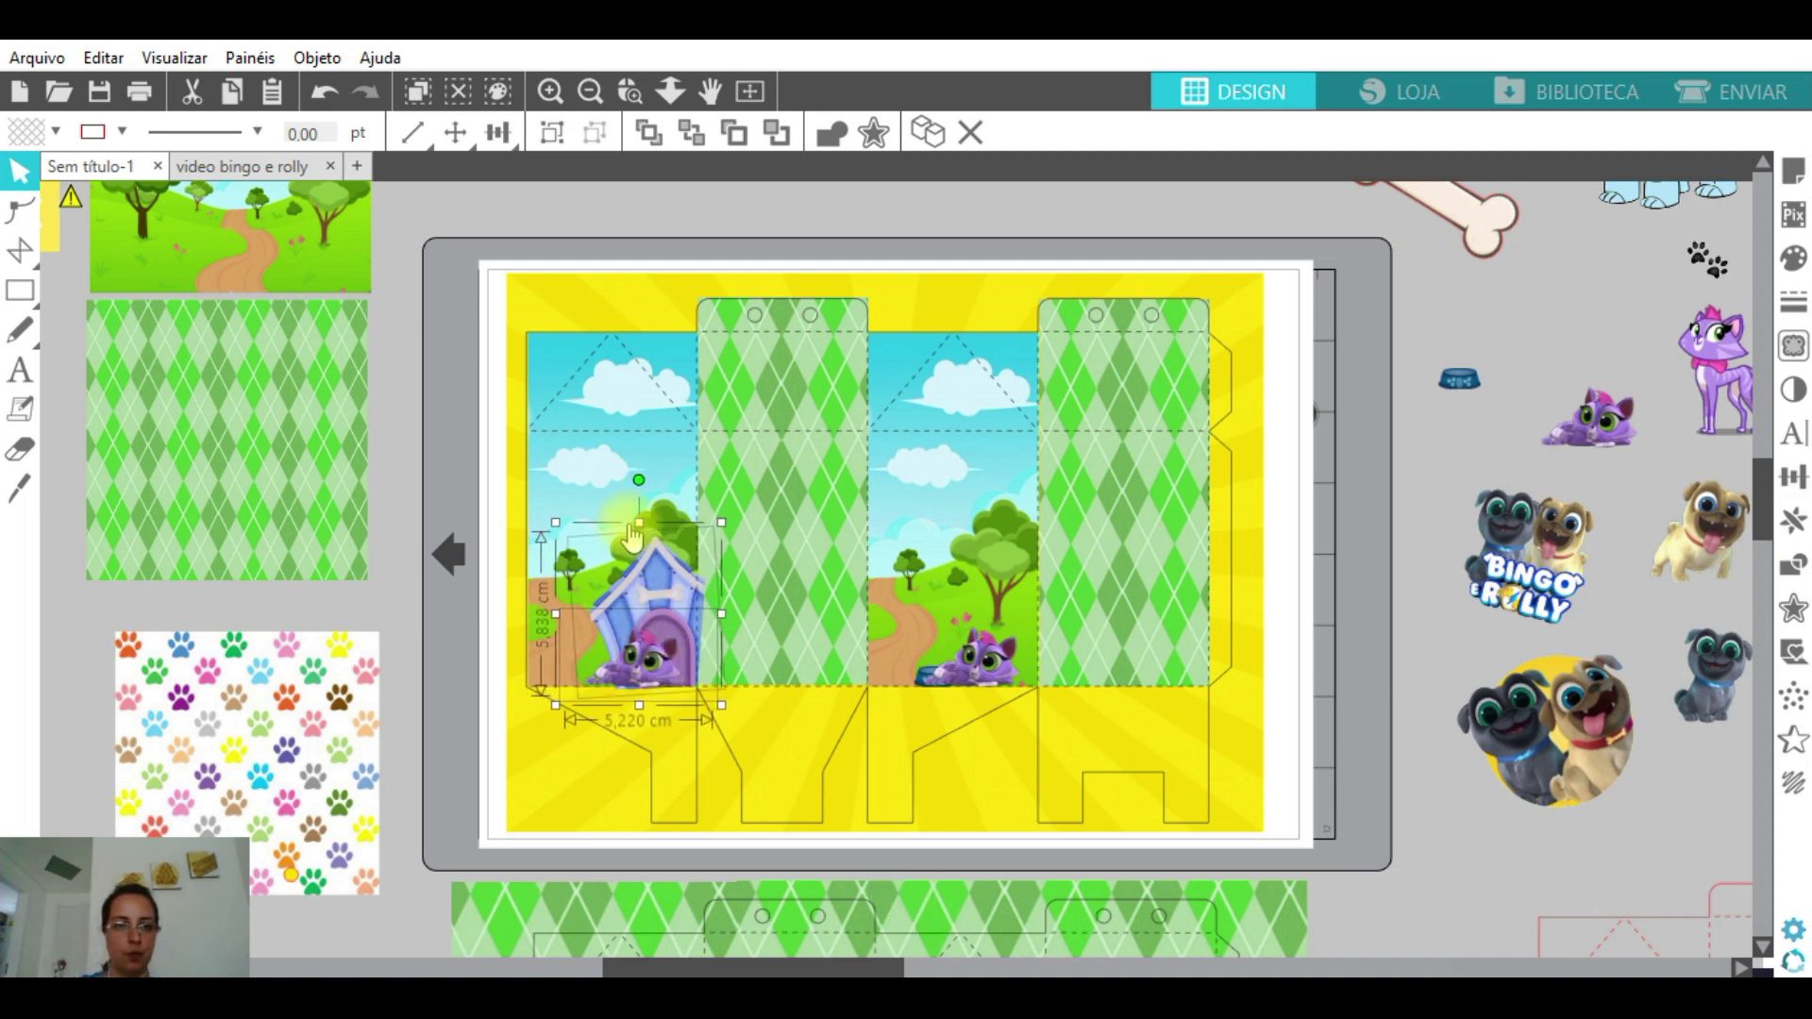
- Tilt the first panel's doghouse slightly and scale it to about 4.62 cm wide so it fits within the panel edges
{"action": "key", "text": "ctrl+z"}
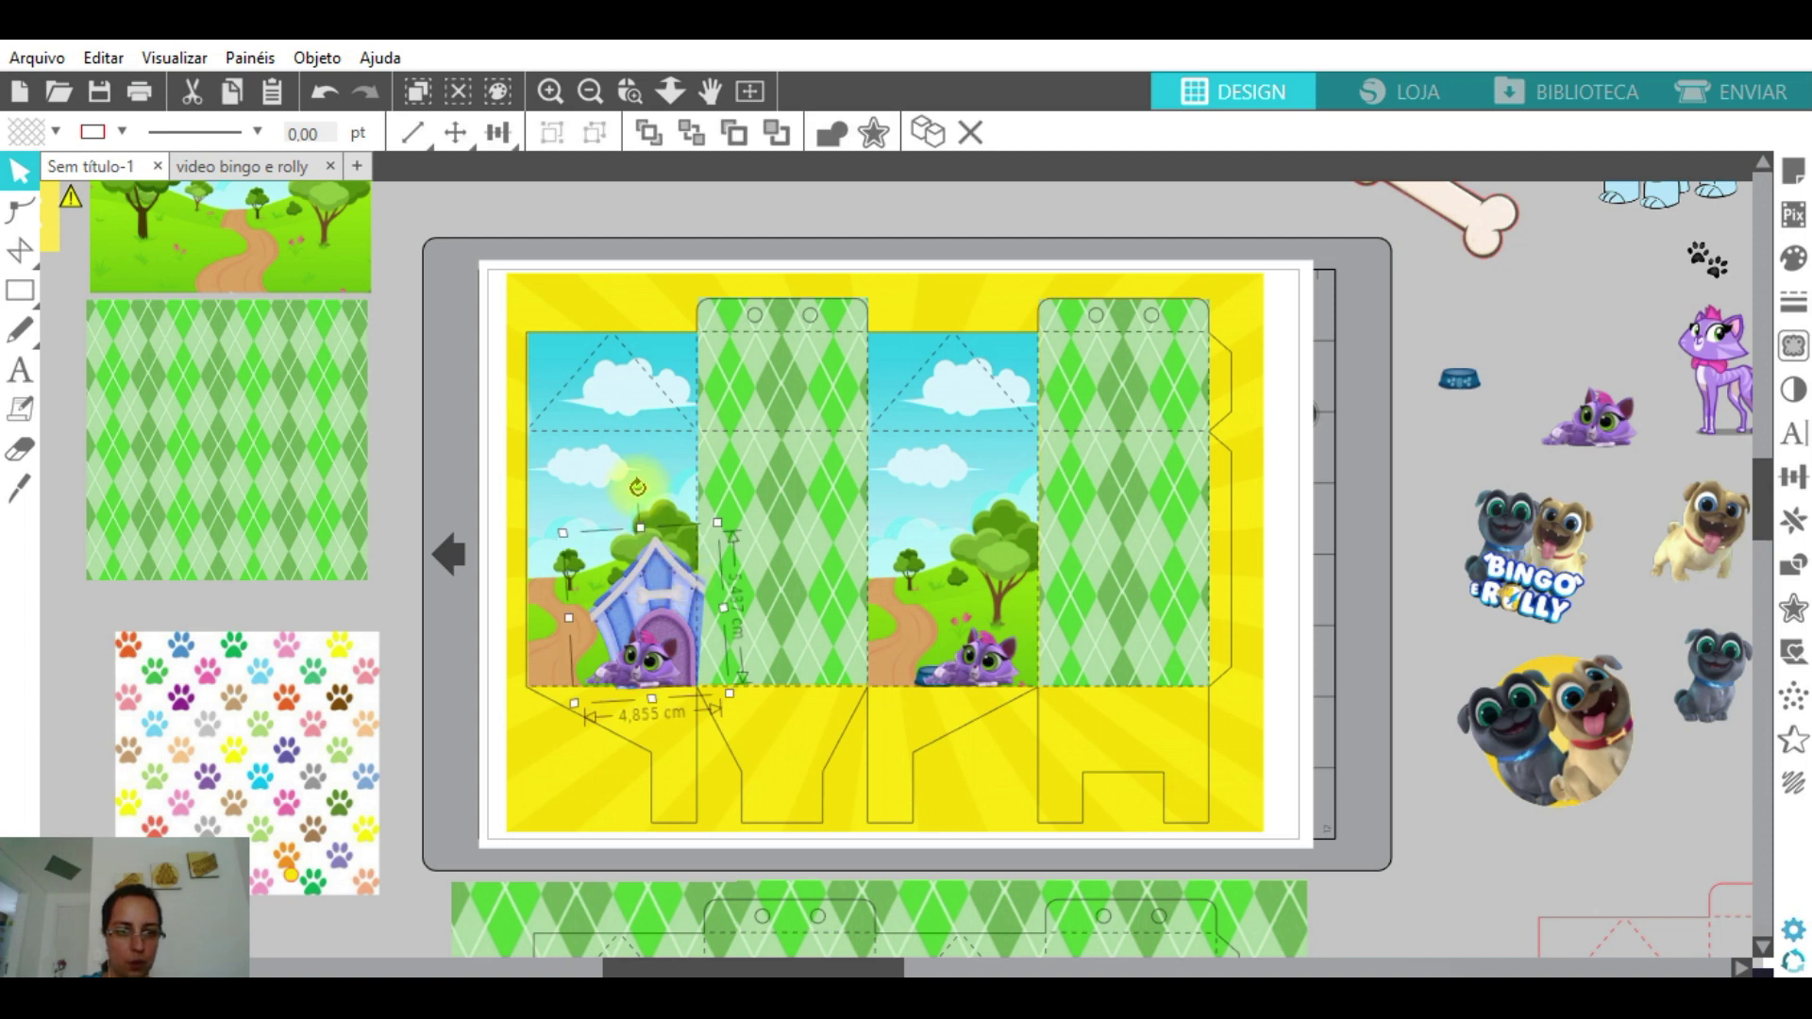
{"action": "left_click_drag", "start_coordinate": [638, 490], "coordinate": [626, 492]}
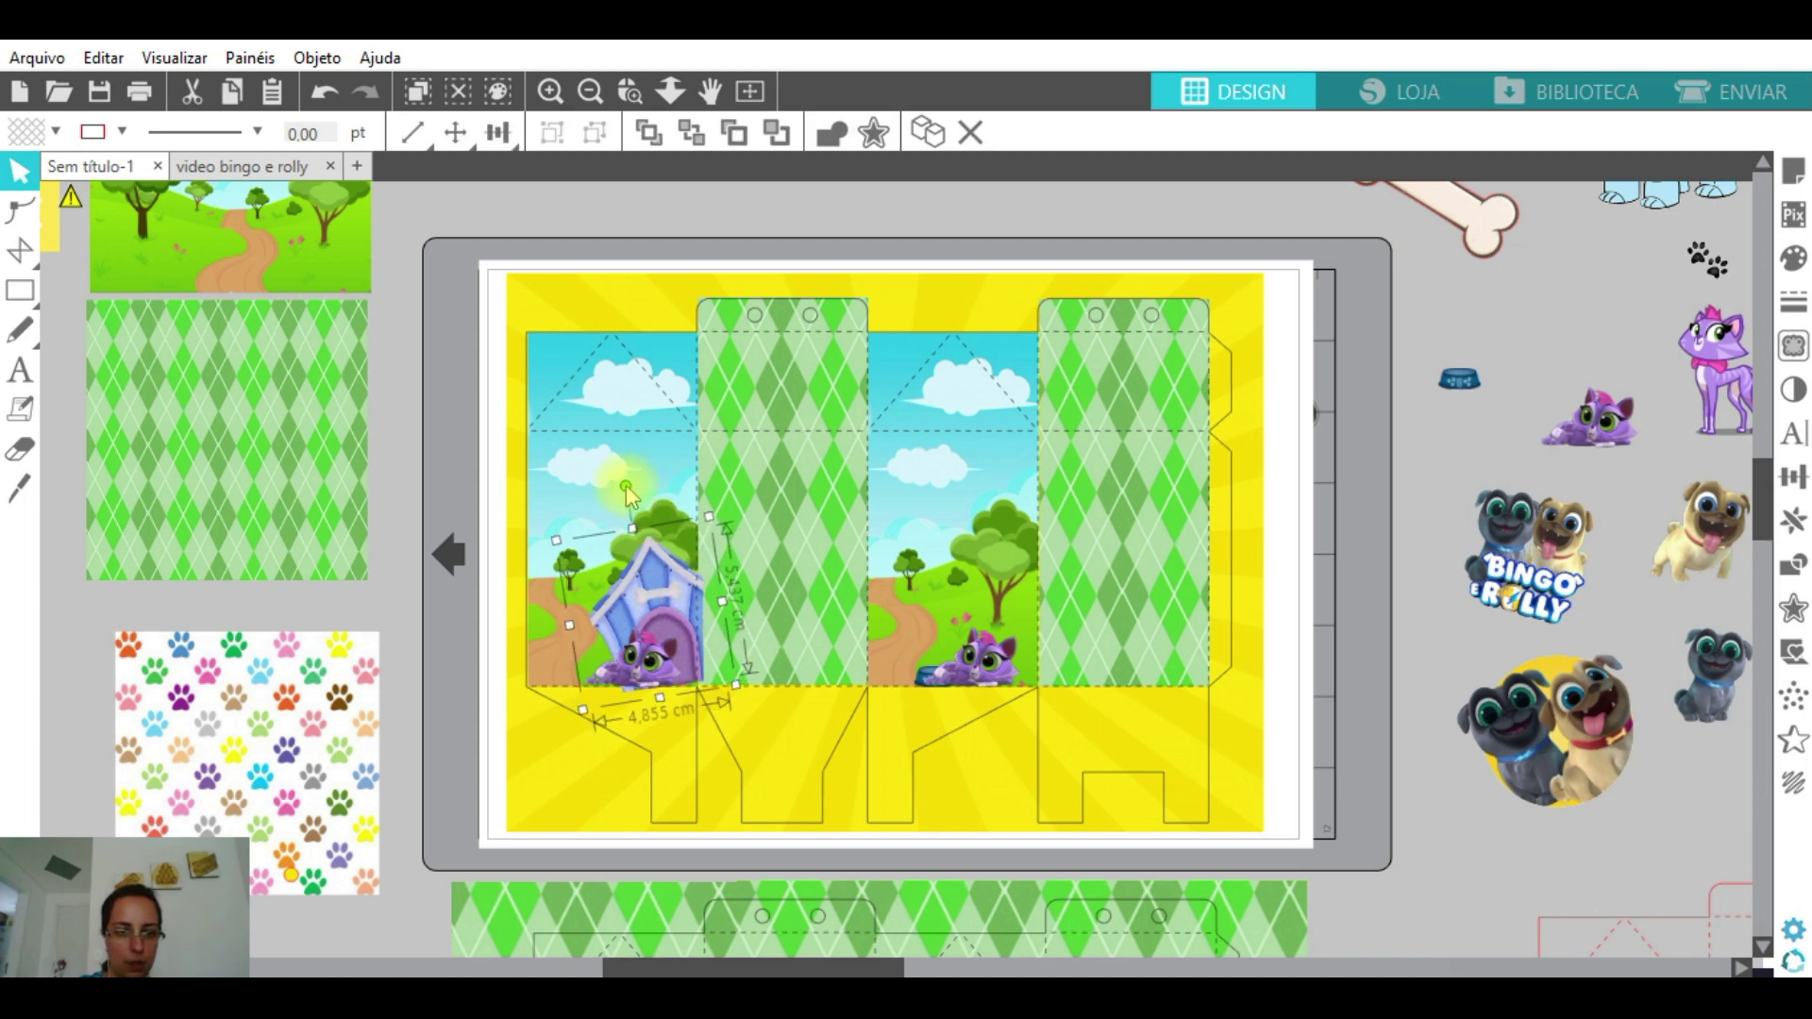
{"action": "key", "text": "Left"}
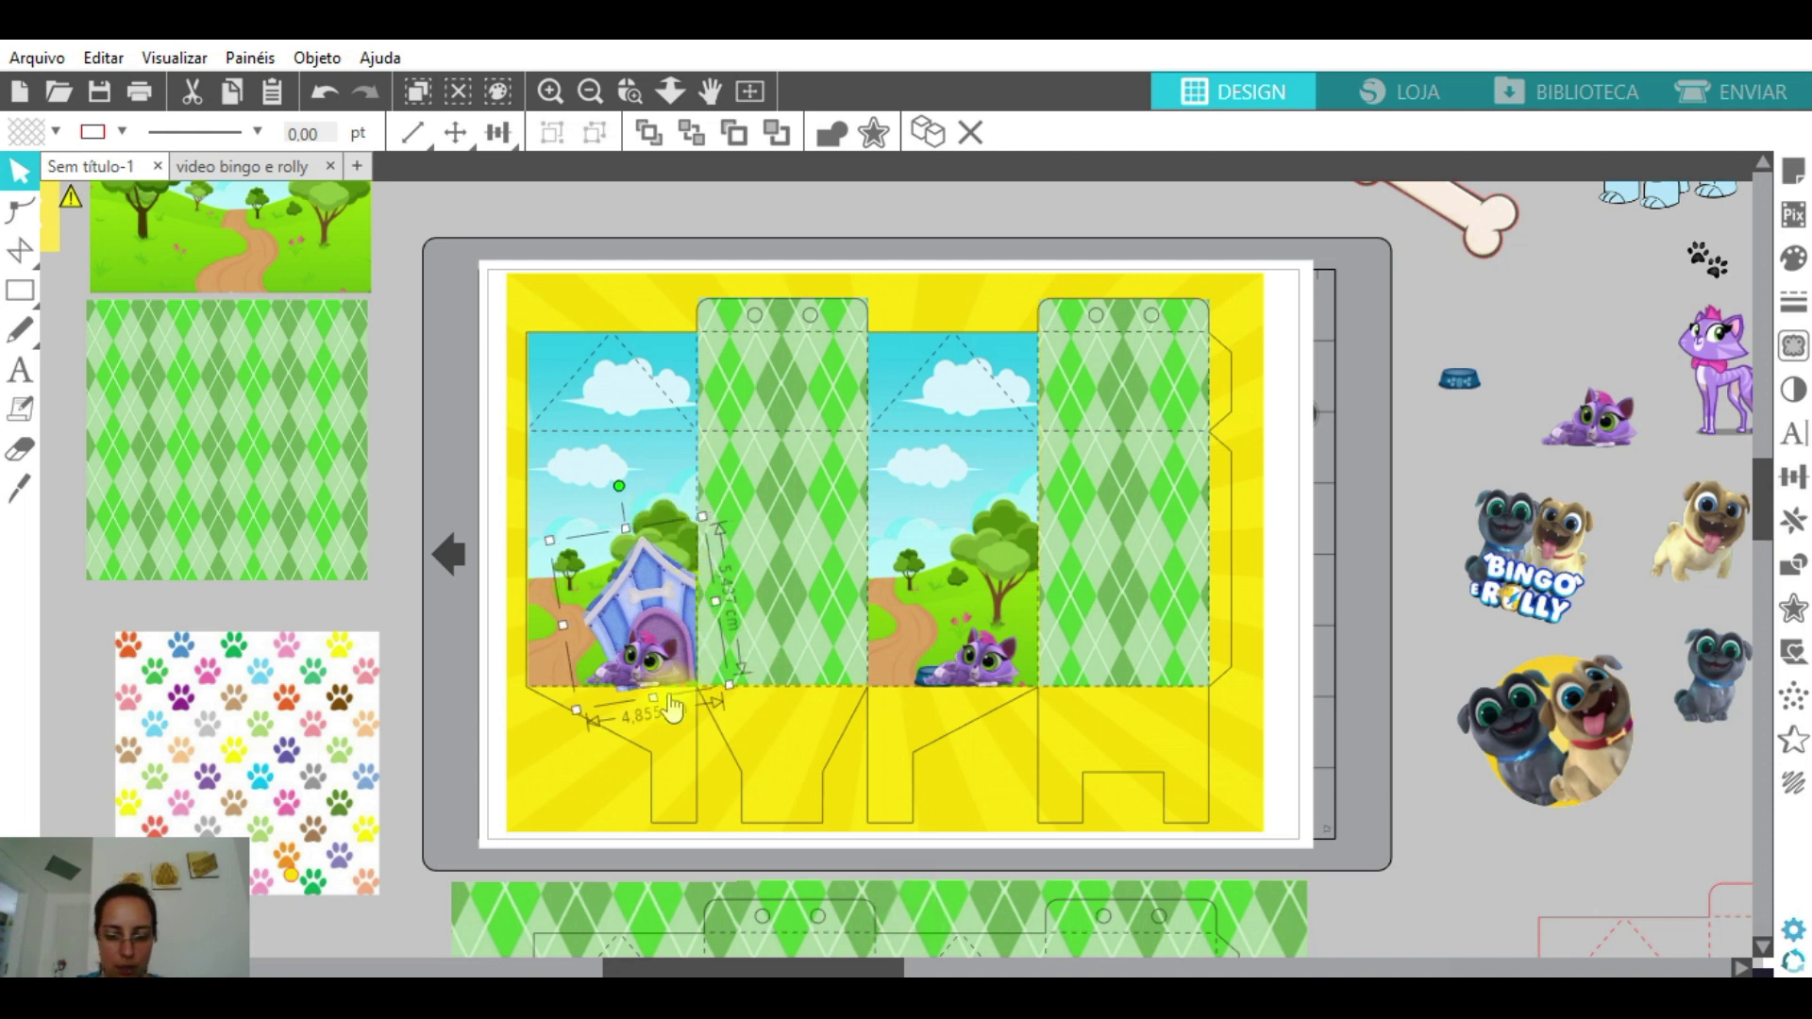
{"action": "key", "text": "Down"}
{"action": "key", "text": "Down"}
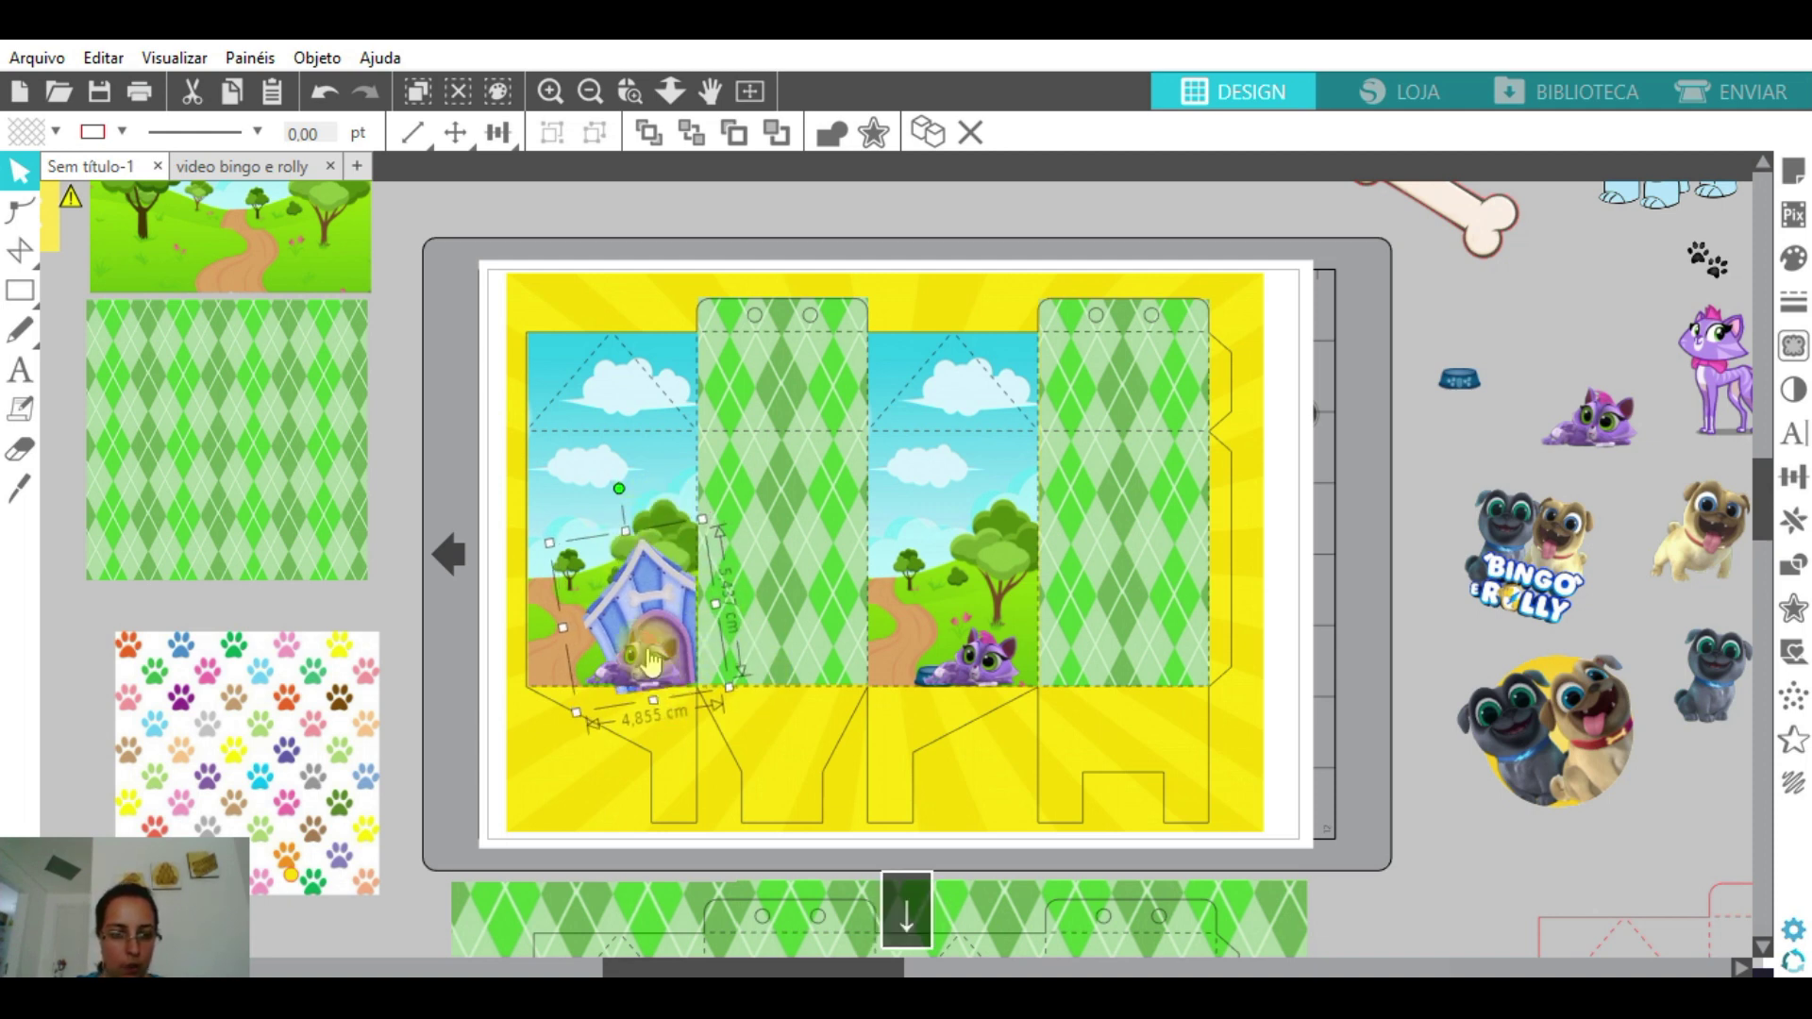
{"action": "left_click_drag", "start_coordinate": [575, 711], "coordinate": [574, 703]}
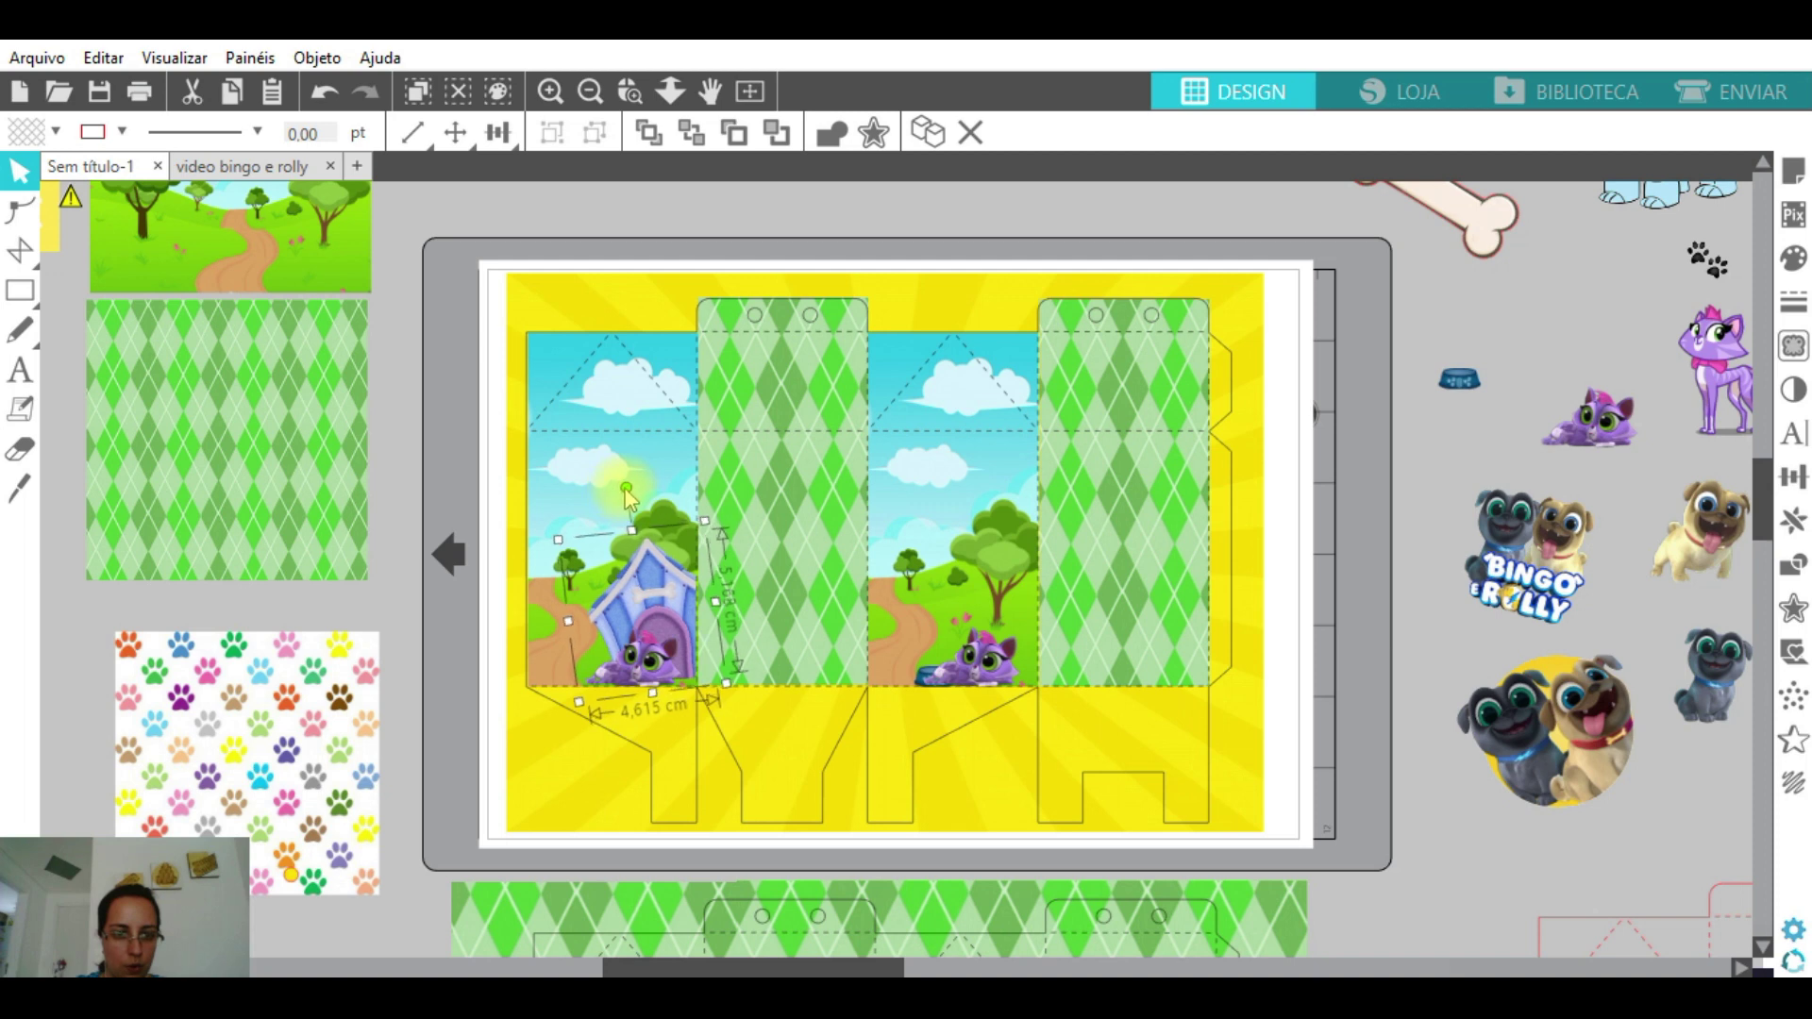
{"action": "left_click_drag", "start_coordinate": [628, 507], "coordinate": [629, 509]}
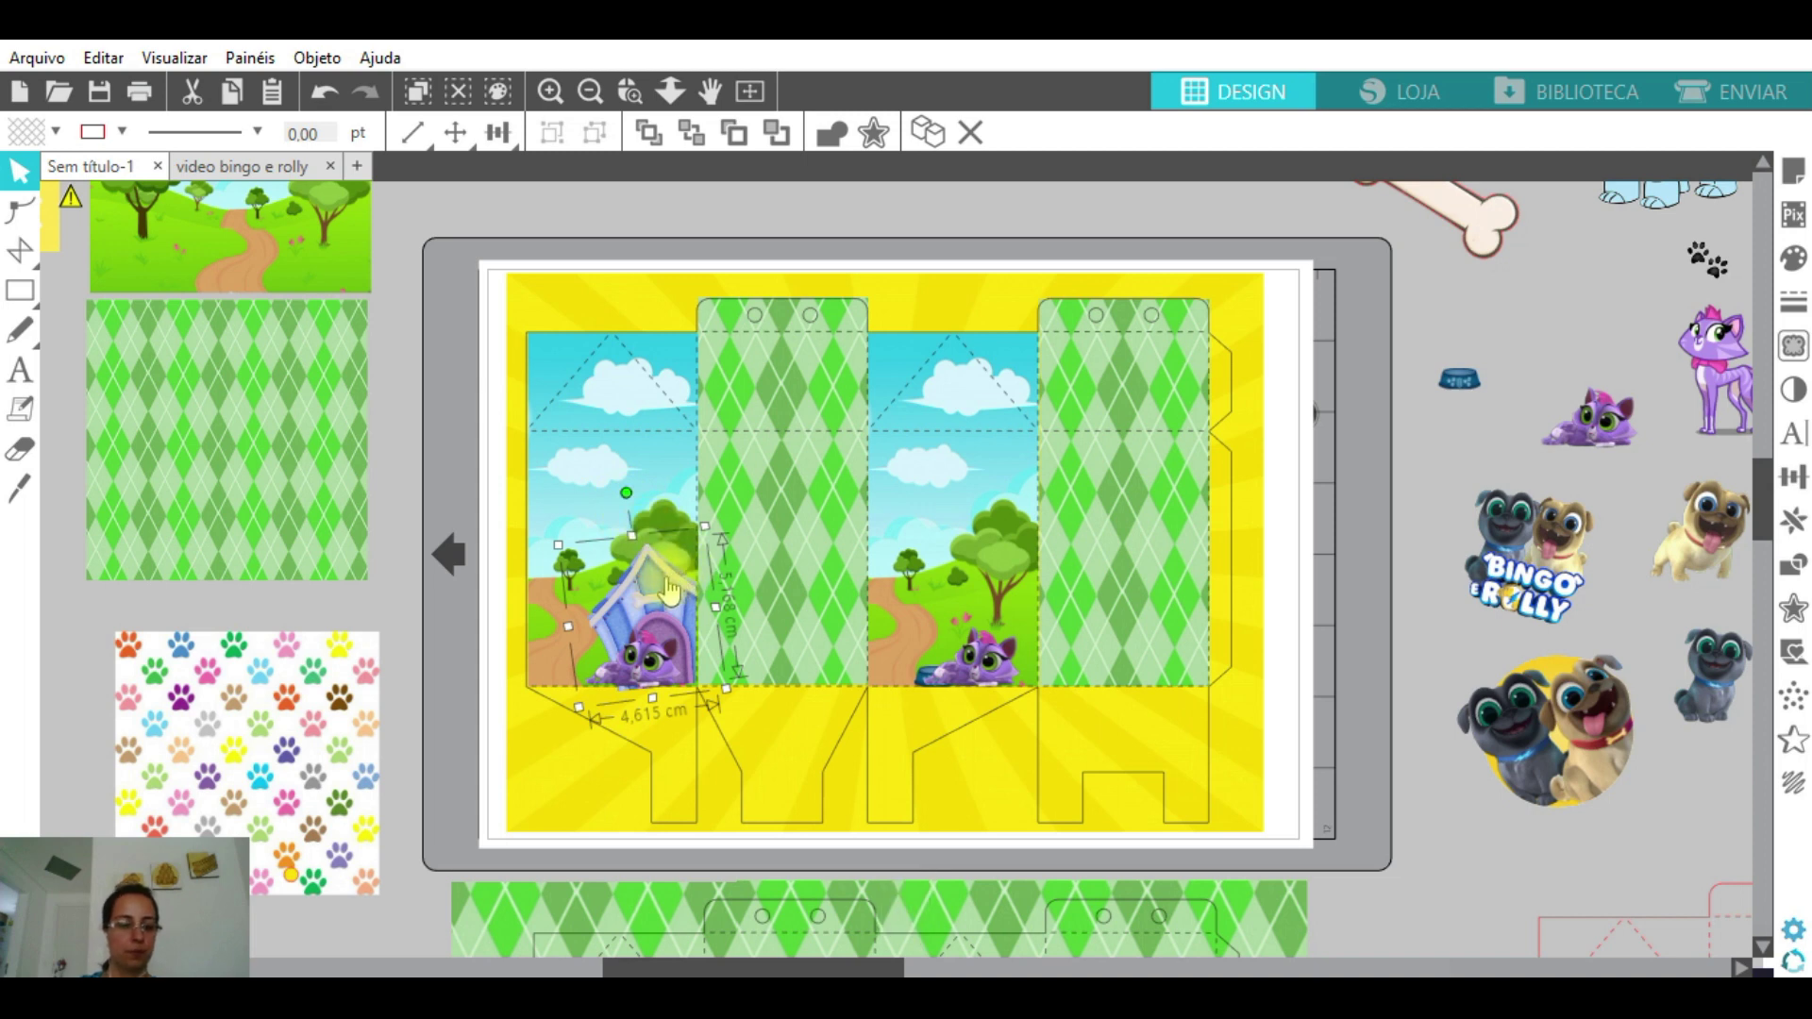
- Copy the resized doghouse to the matching corner of the third panel and bring that panel's cat in front of it
{"action": "left_click_drag", "start_coordinate": [665, 593], "coordinate": [1004, 572]}
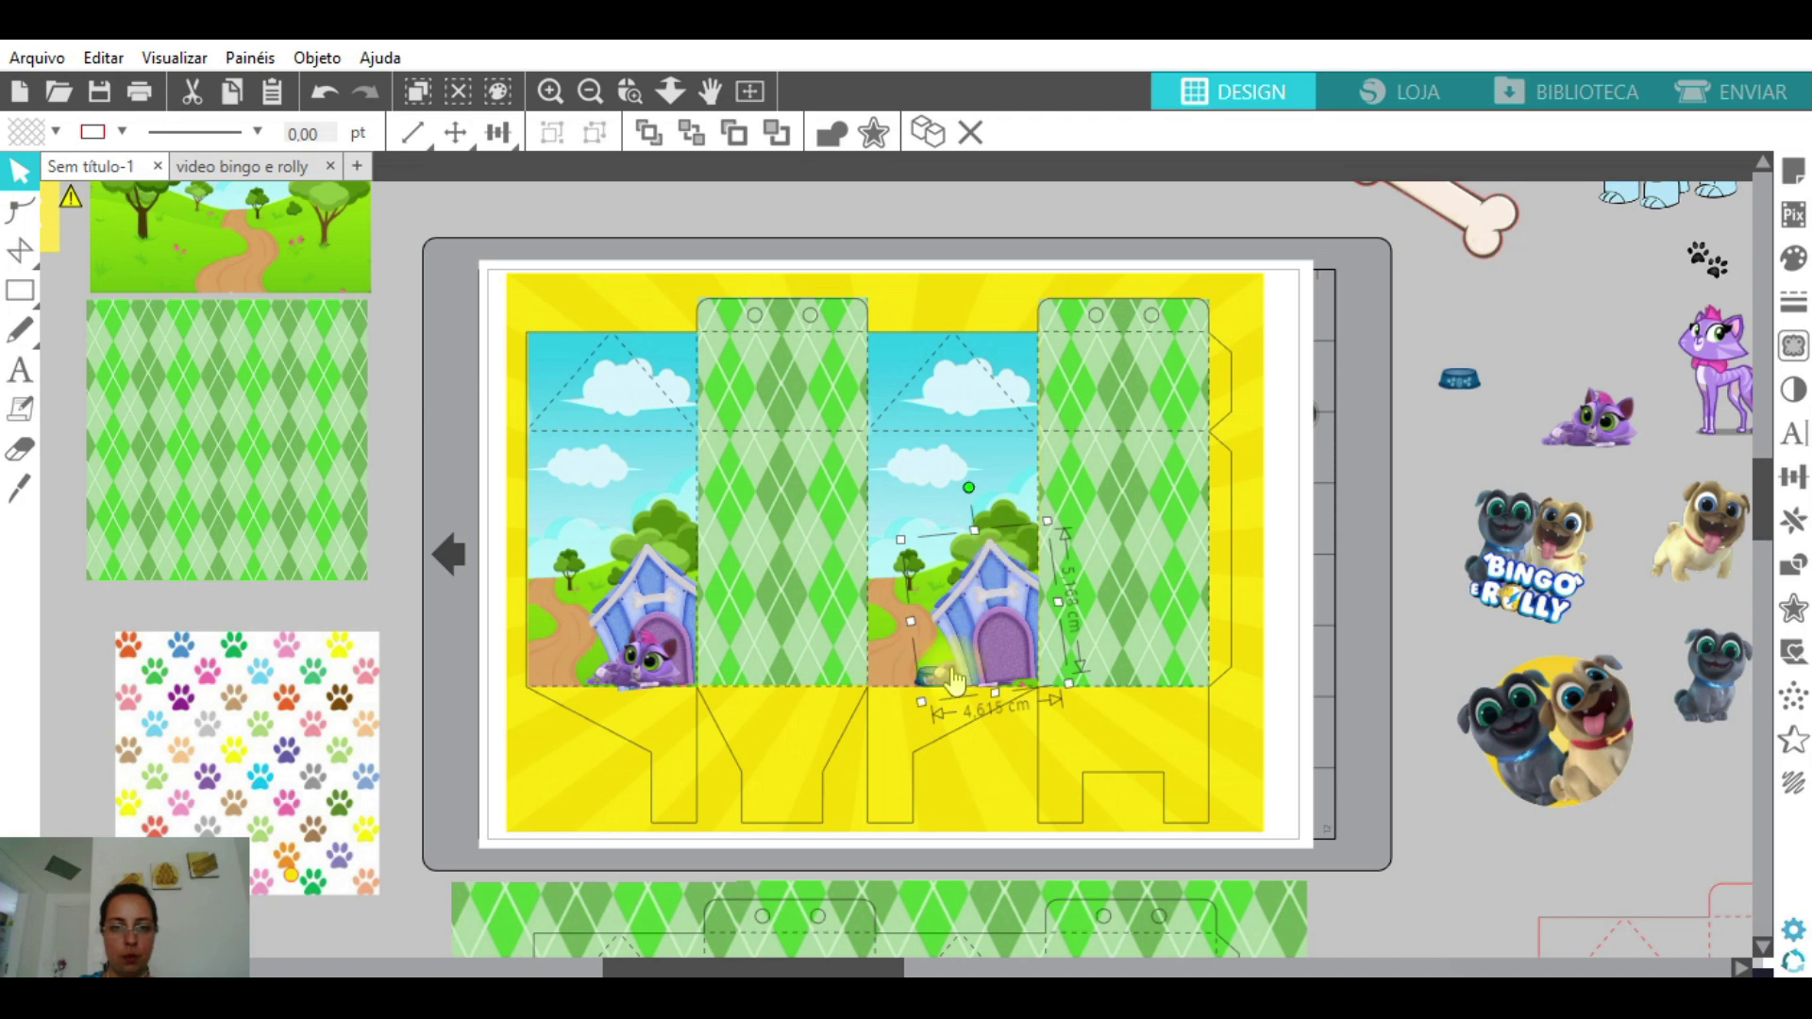
{"action": "left_click_drag", "start_coordinate": [948, 696], "coordinate": [943, 694]}
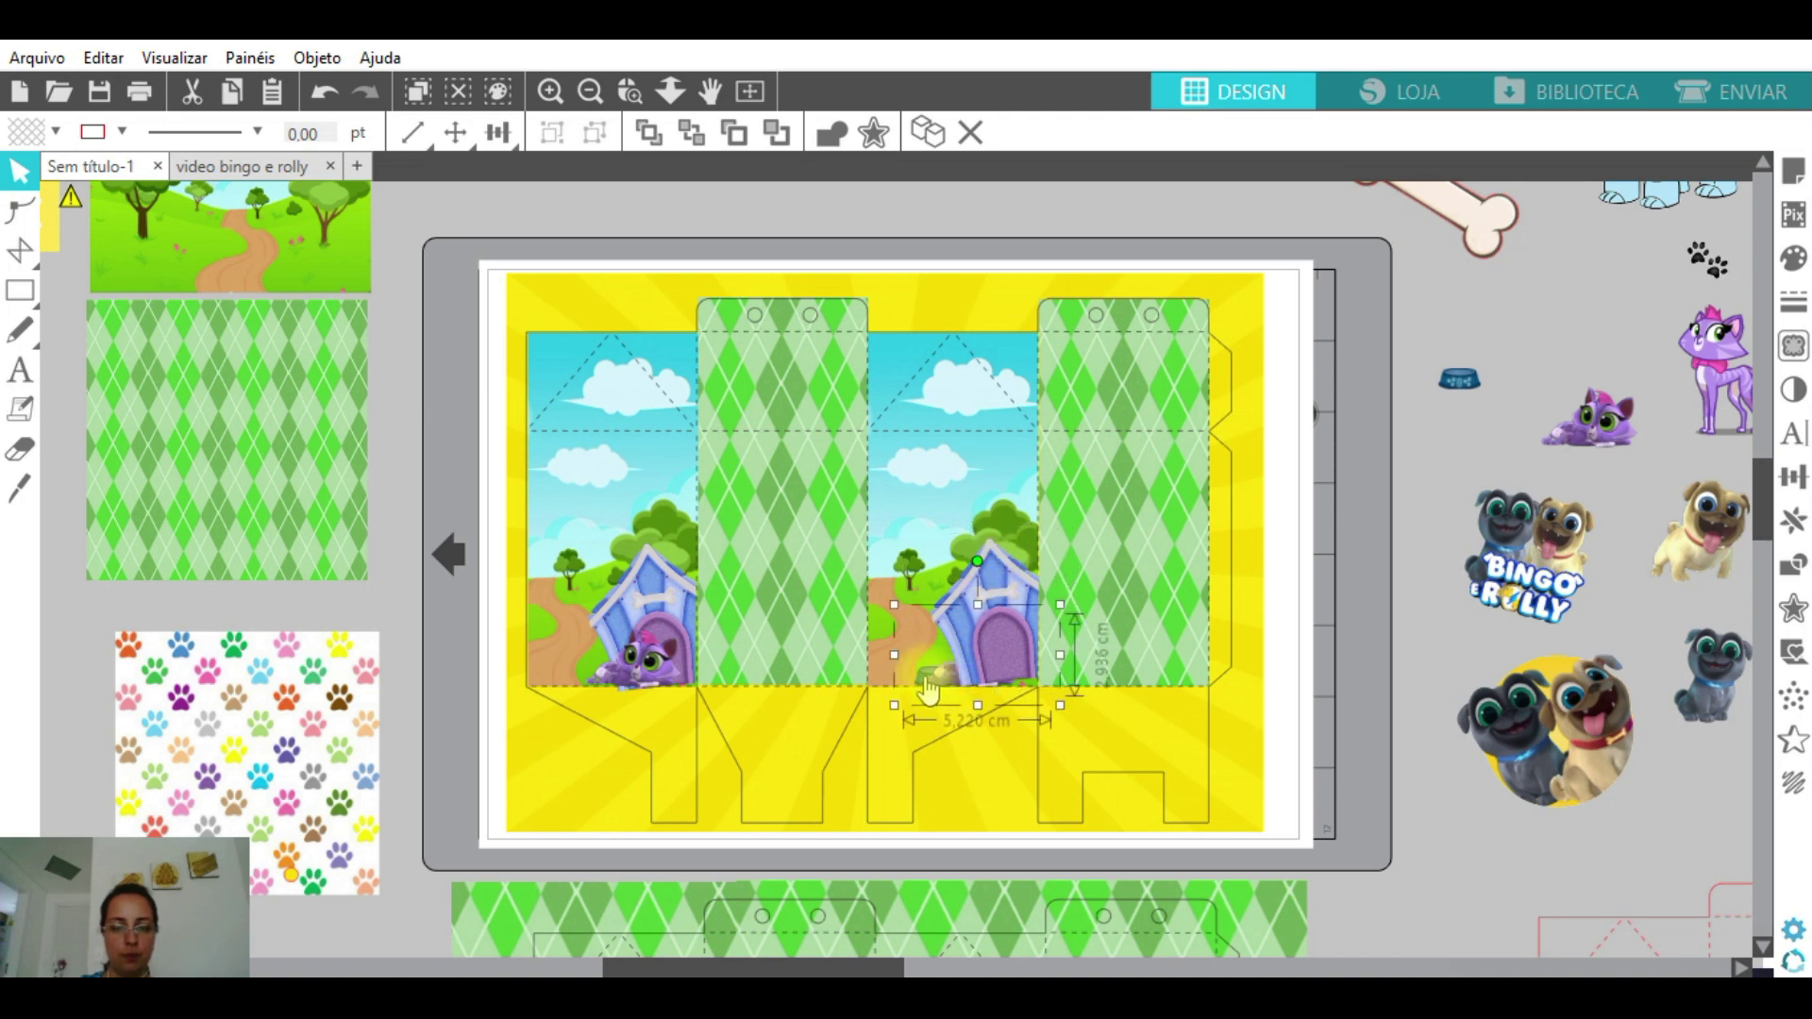
{"action": "left_click", "coordinate": [651, 140]}
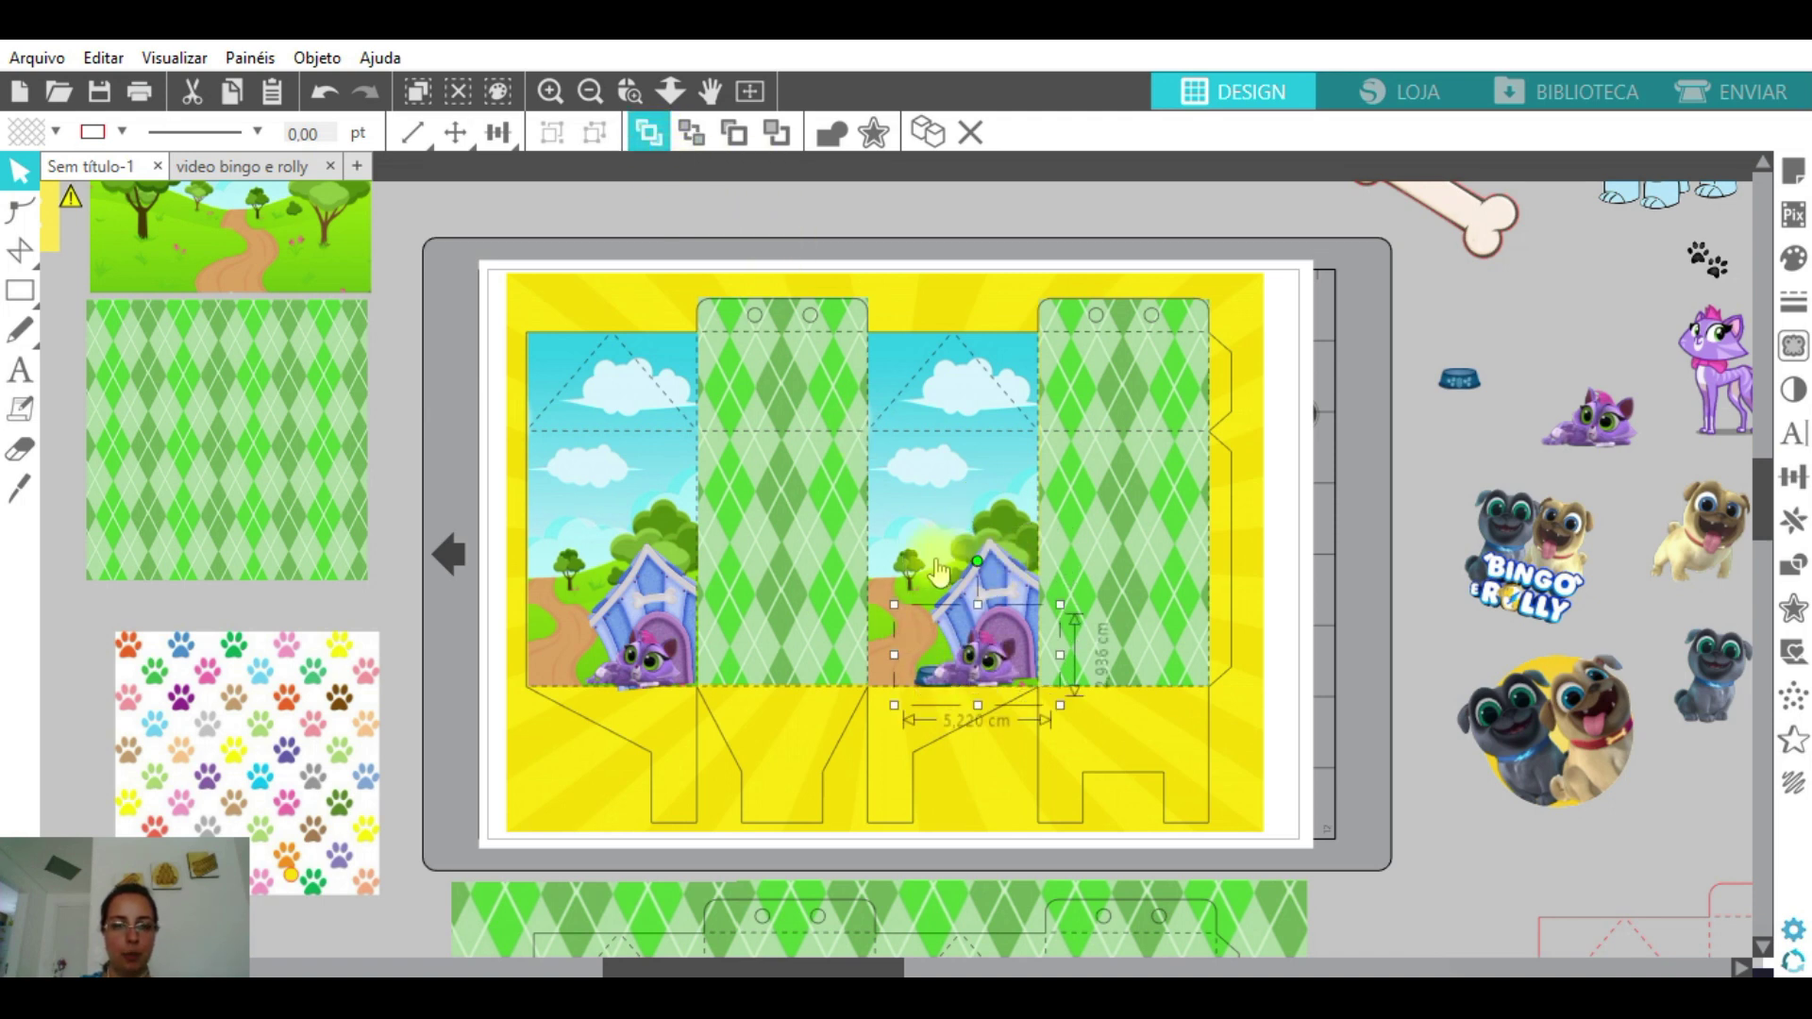
- Add a copy of the blue bowl beside the first panel's doghouse and bring the cat to the front
{"action": "left_click_drag", "start_coordinate": [1465, 390], "coordinate": [605, 686]}
{"action": "left_click", "coordinate": [665, 670]}
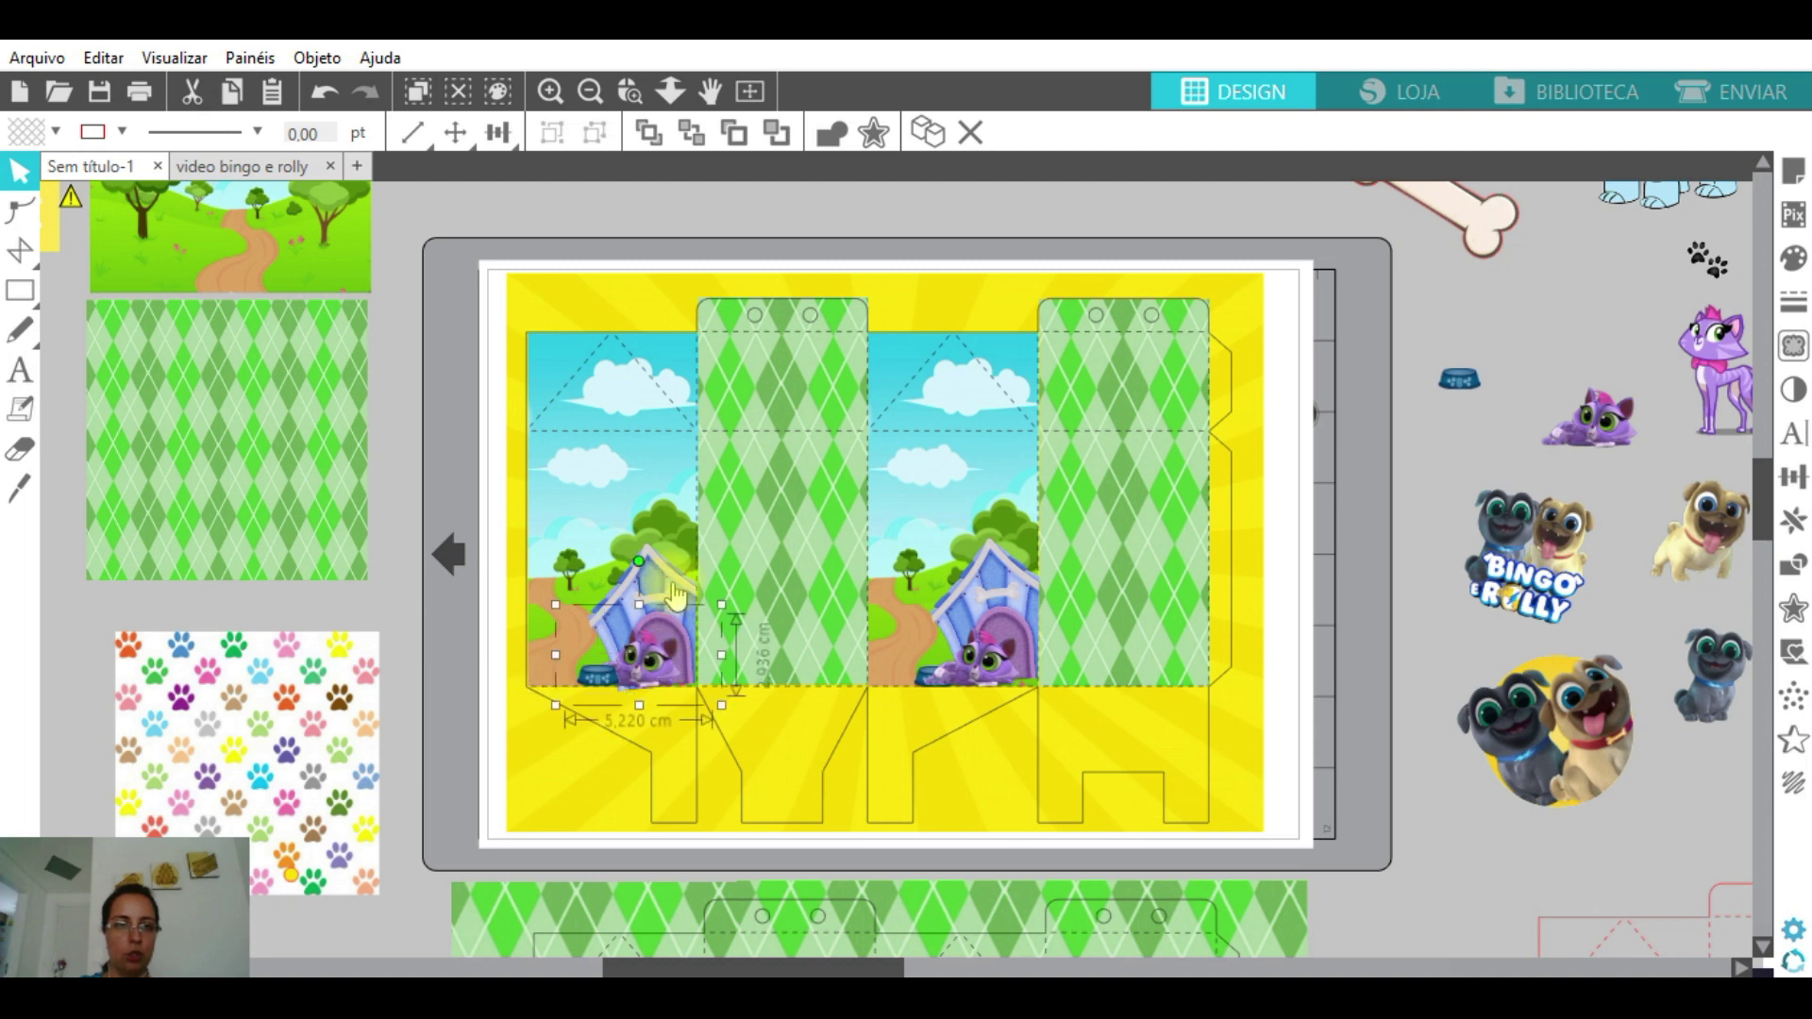
{"action": "left_click", "coordinate": [660, 137]}
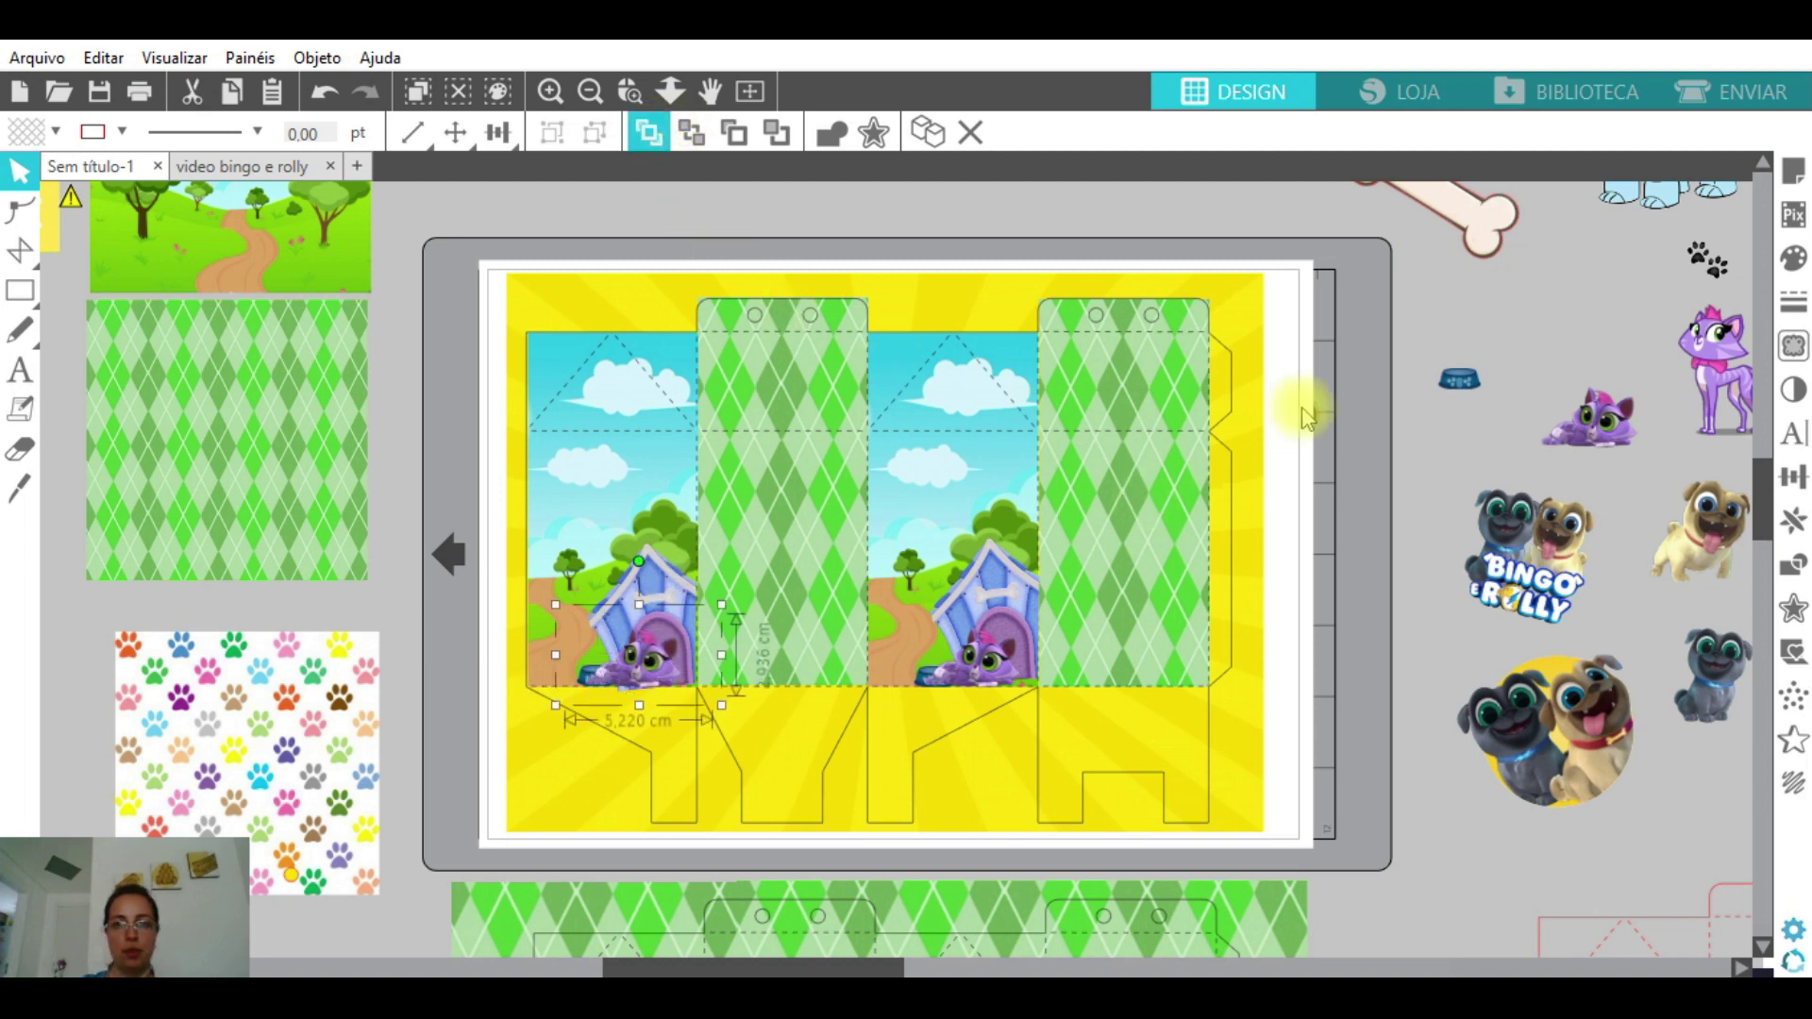
{"action": "left_click", "coordinate": [1458, 319]}
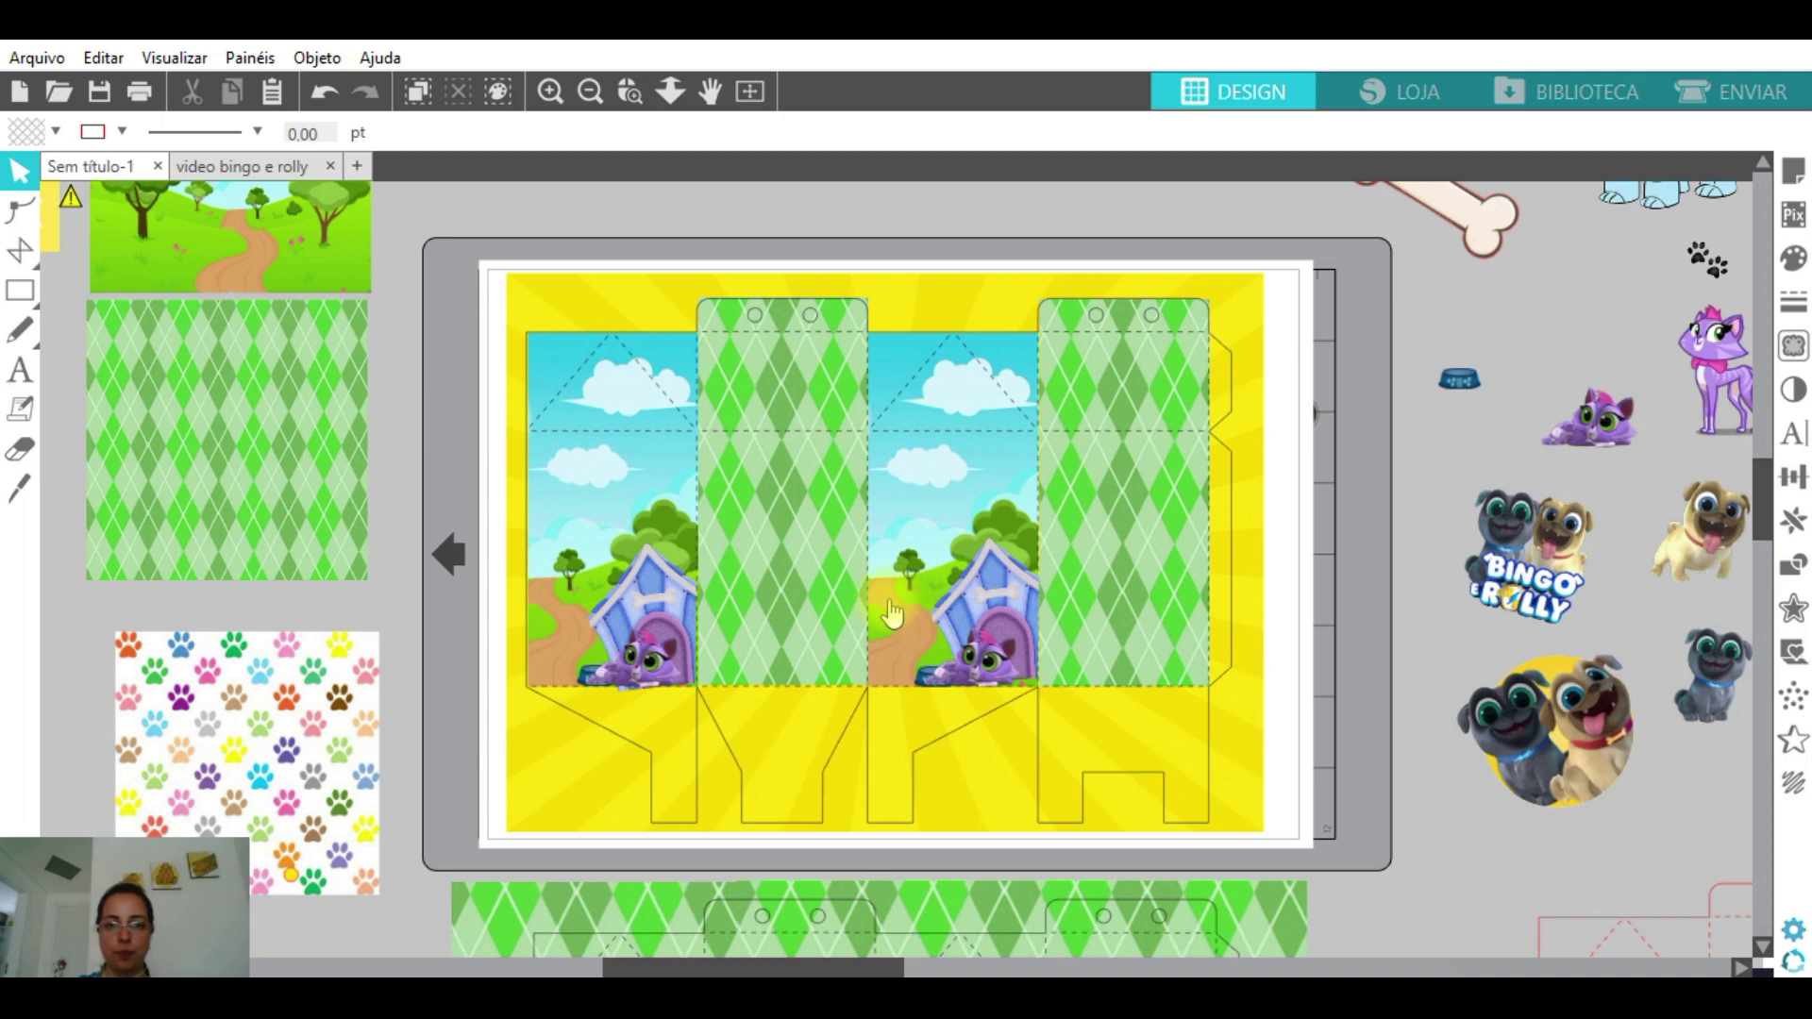
- Duplicate the second panel's argyle piece into the free space above the page
{"action": "scroll", "coordinate": [901, 604], "scroll_direction": "down", "scroll_amount": 5}
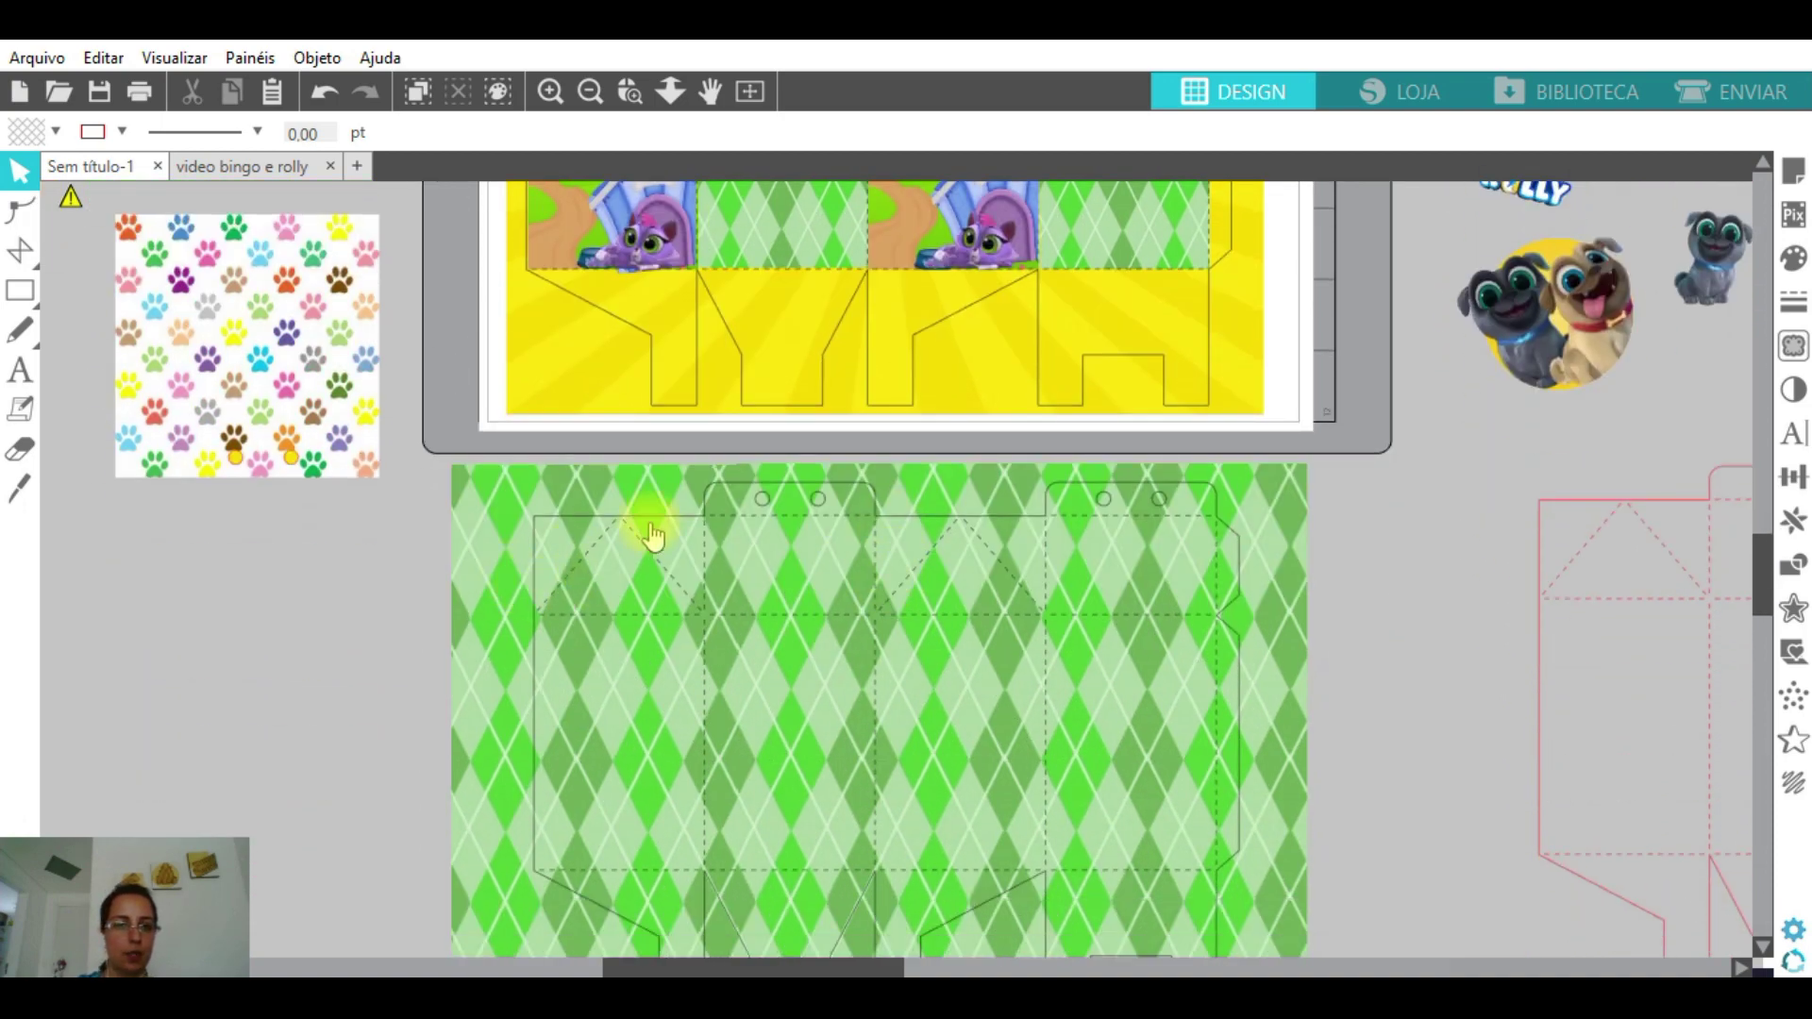
{"action": "scroll", "coordinate": [660, 519], "scroll_direction": "up", "scroll_amount": 7}
{"action": "left_click", "coordinate": [789, 547]}
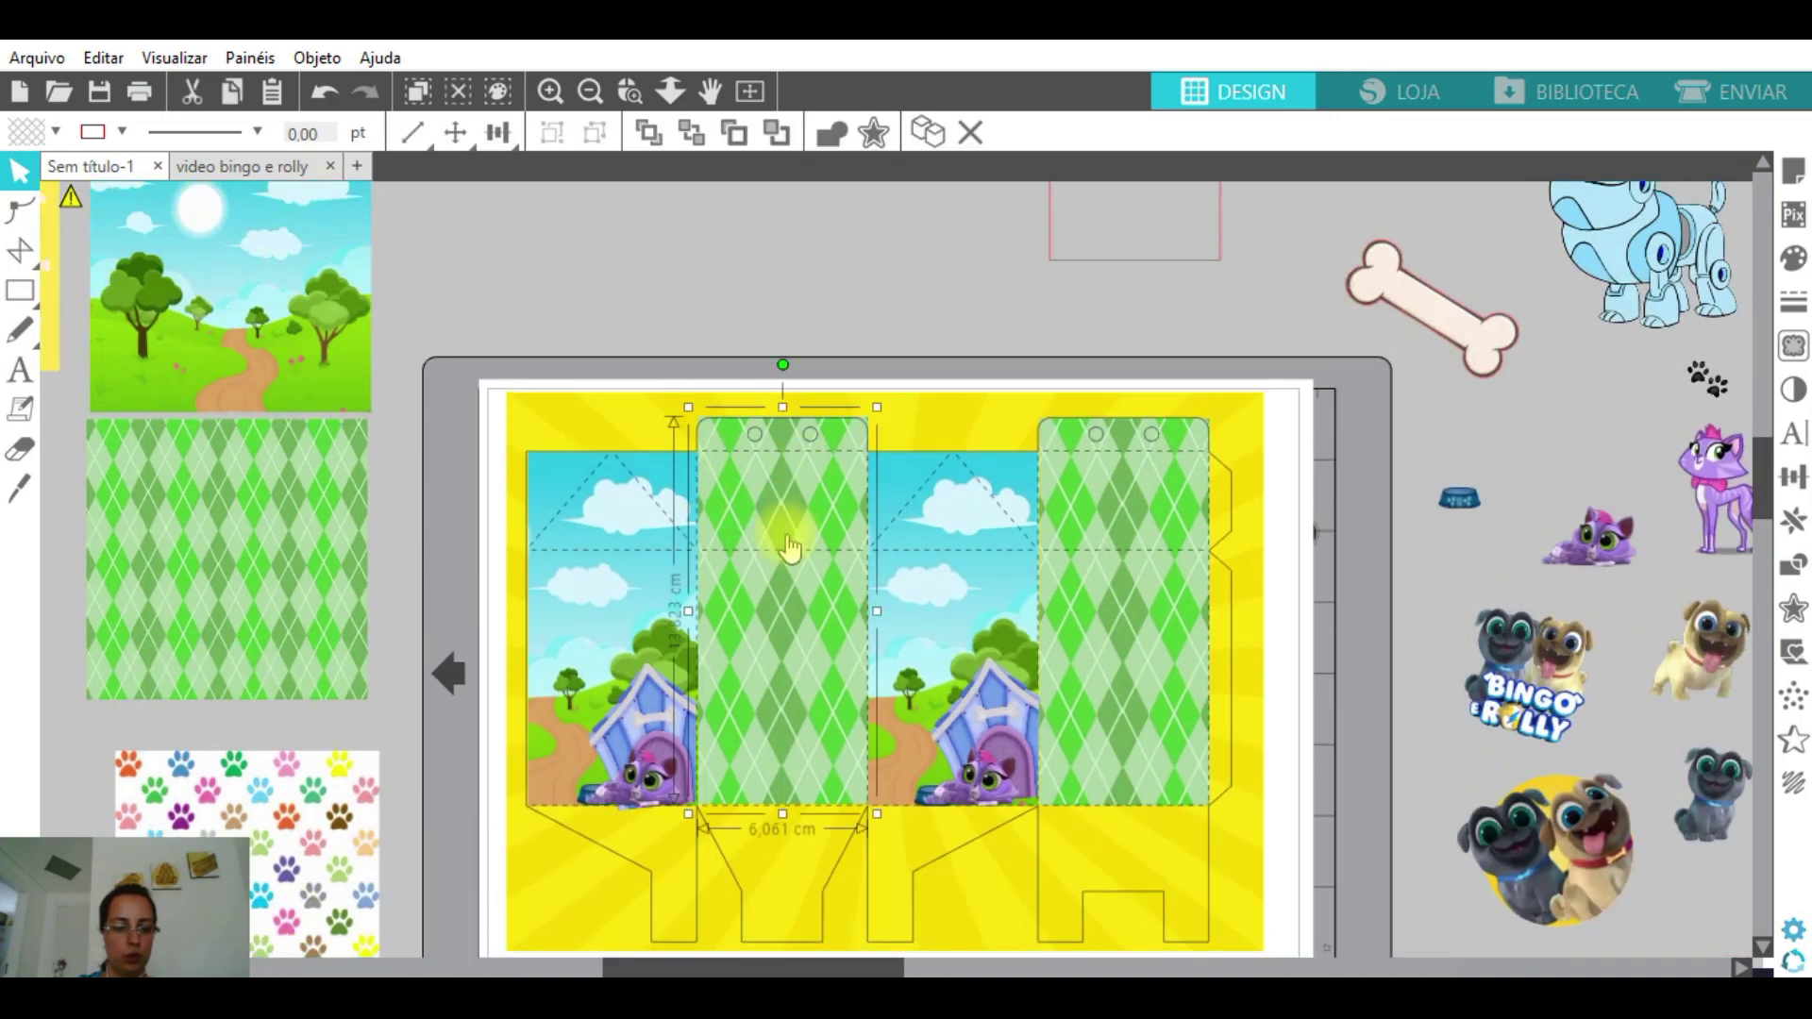
{"action": "left_click_drag", "start_coordinate": [786, 507], "coordinate": [761, 288]}
{"action": "scroll", "coordinate": [671, 525], "scroll_direction": "down", "scroll_amount": 3}
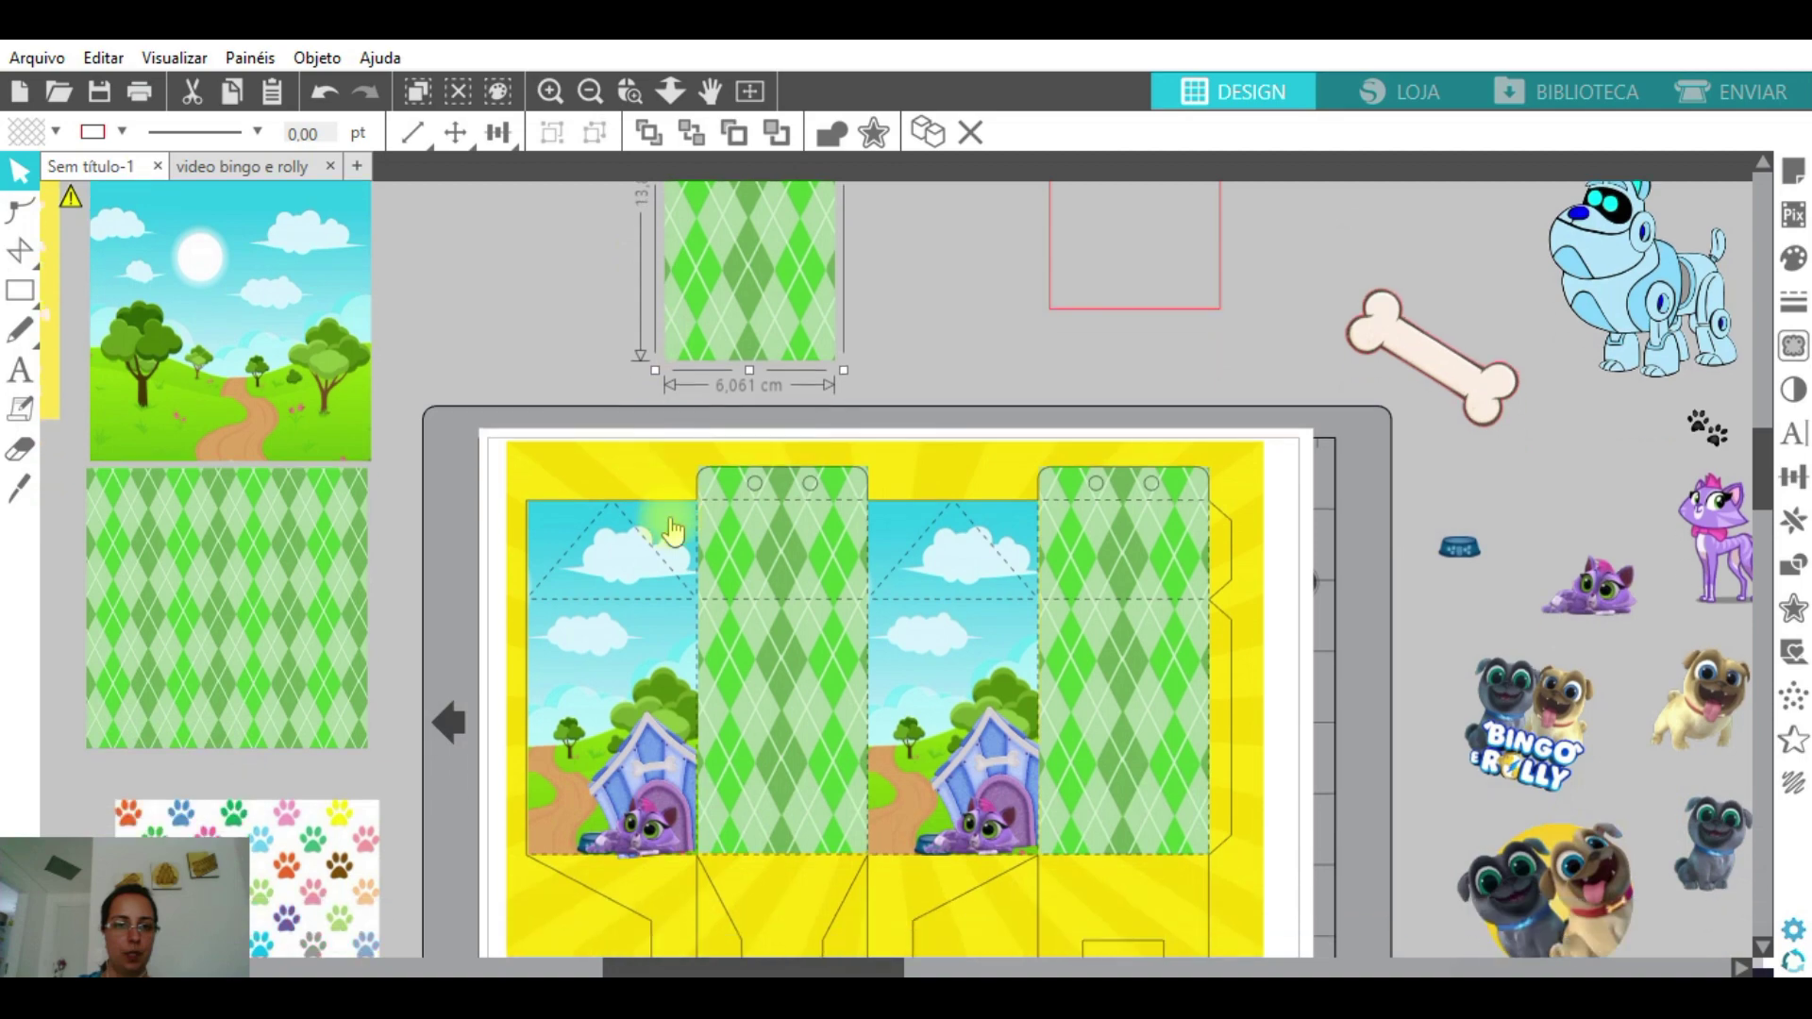
- Delete the stray yellow circles lying over the lower edge of the paw-print paper
{"action": "scroll", "coordinate": [801, 358], "scroll_direction": "down", "scroll_amount": 4}
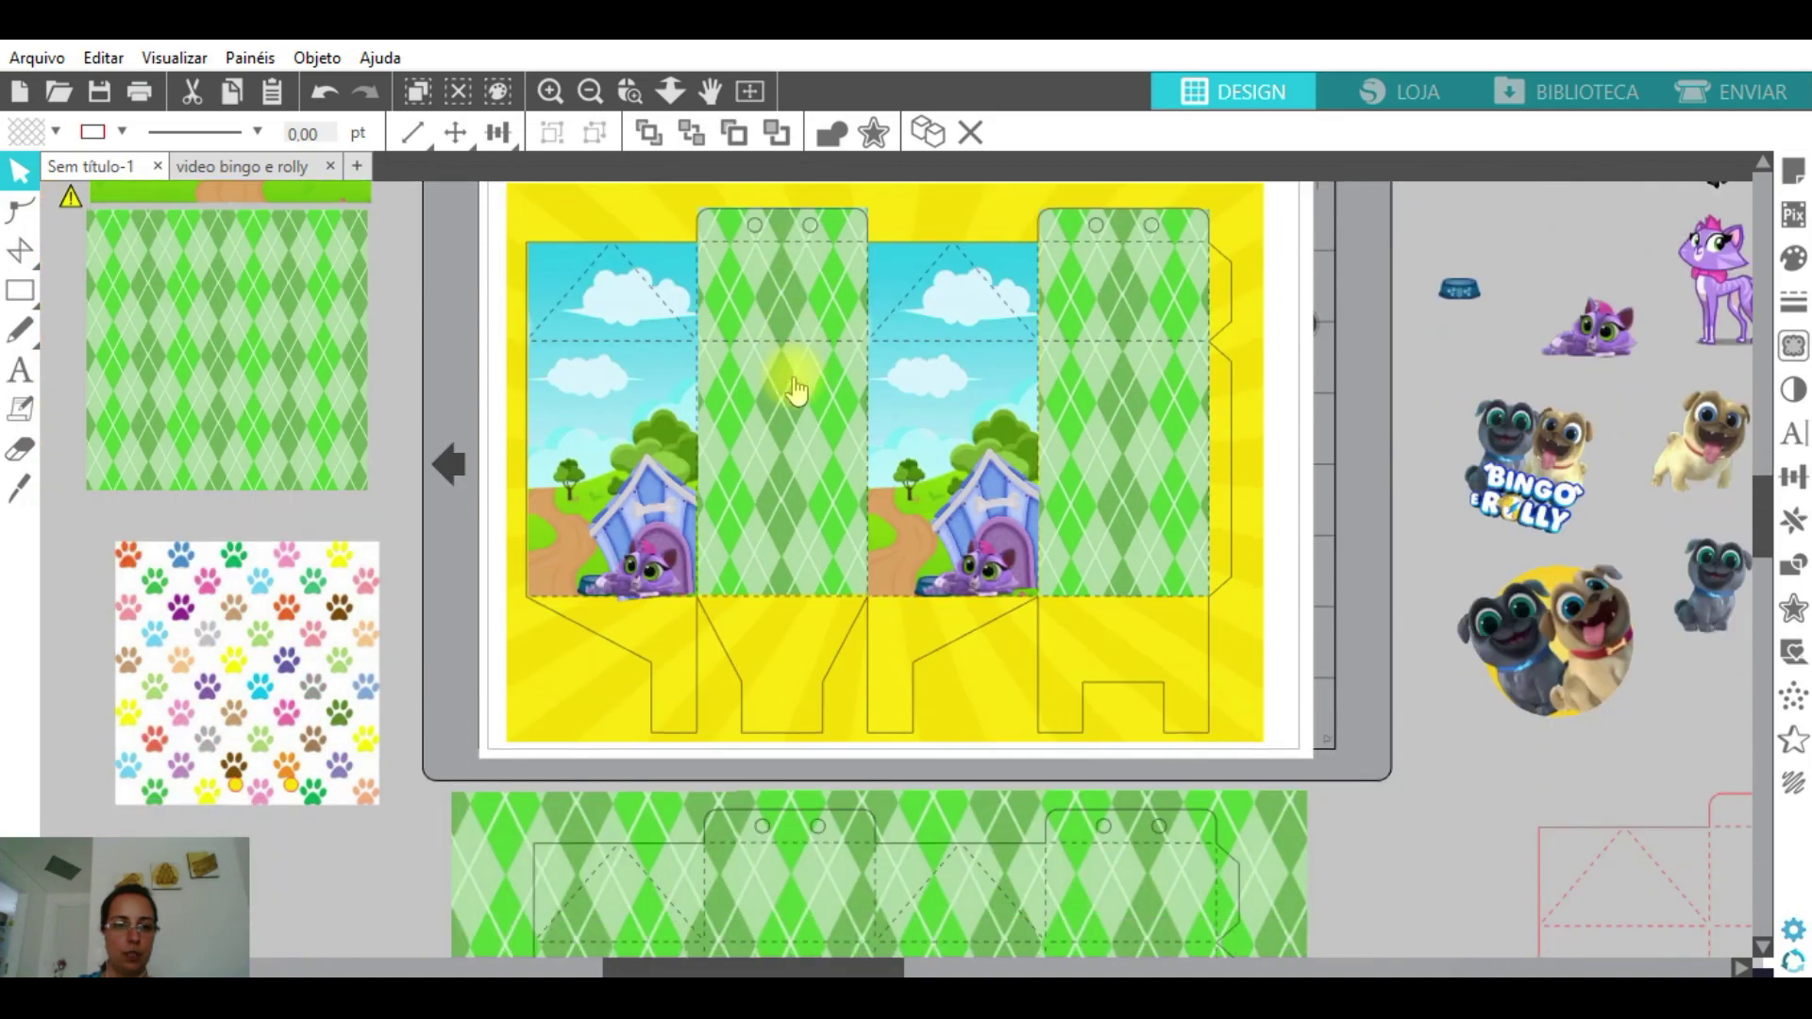
{"action": "left_click_drag", "start_coordinate": [325, 800], "coordinate": [306, 762]}
{"action": "left_click", "coordinate": [226, 791]}
{"action": "key", "text": "Delete"}
- Move the yellow bone paper into the free space below the paw-print paper and lay the spare argyle piece over it
{"action": "left_click_drag", "start_coordinate": [750, 964], "coordinate": [596, 936]}
{"action": "scroll", "coordinate": [620, 675], "scroll_direction": "up", "scroll_amount": 3}
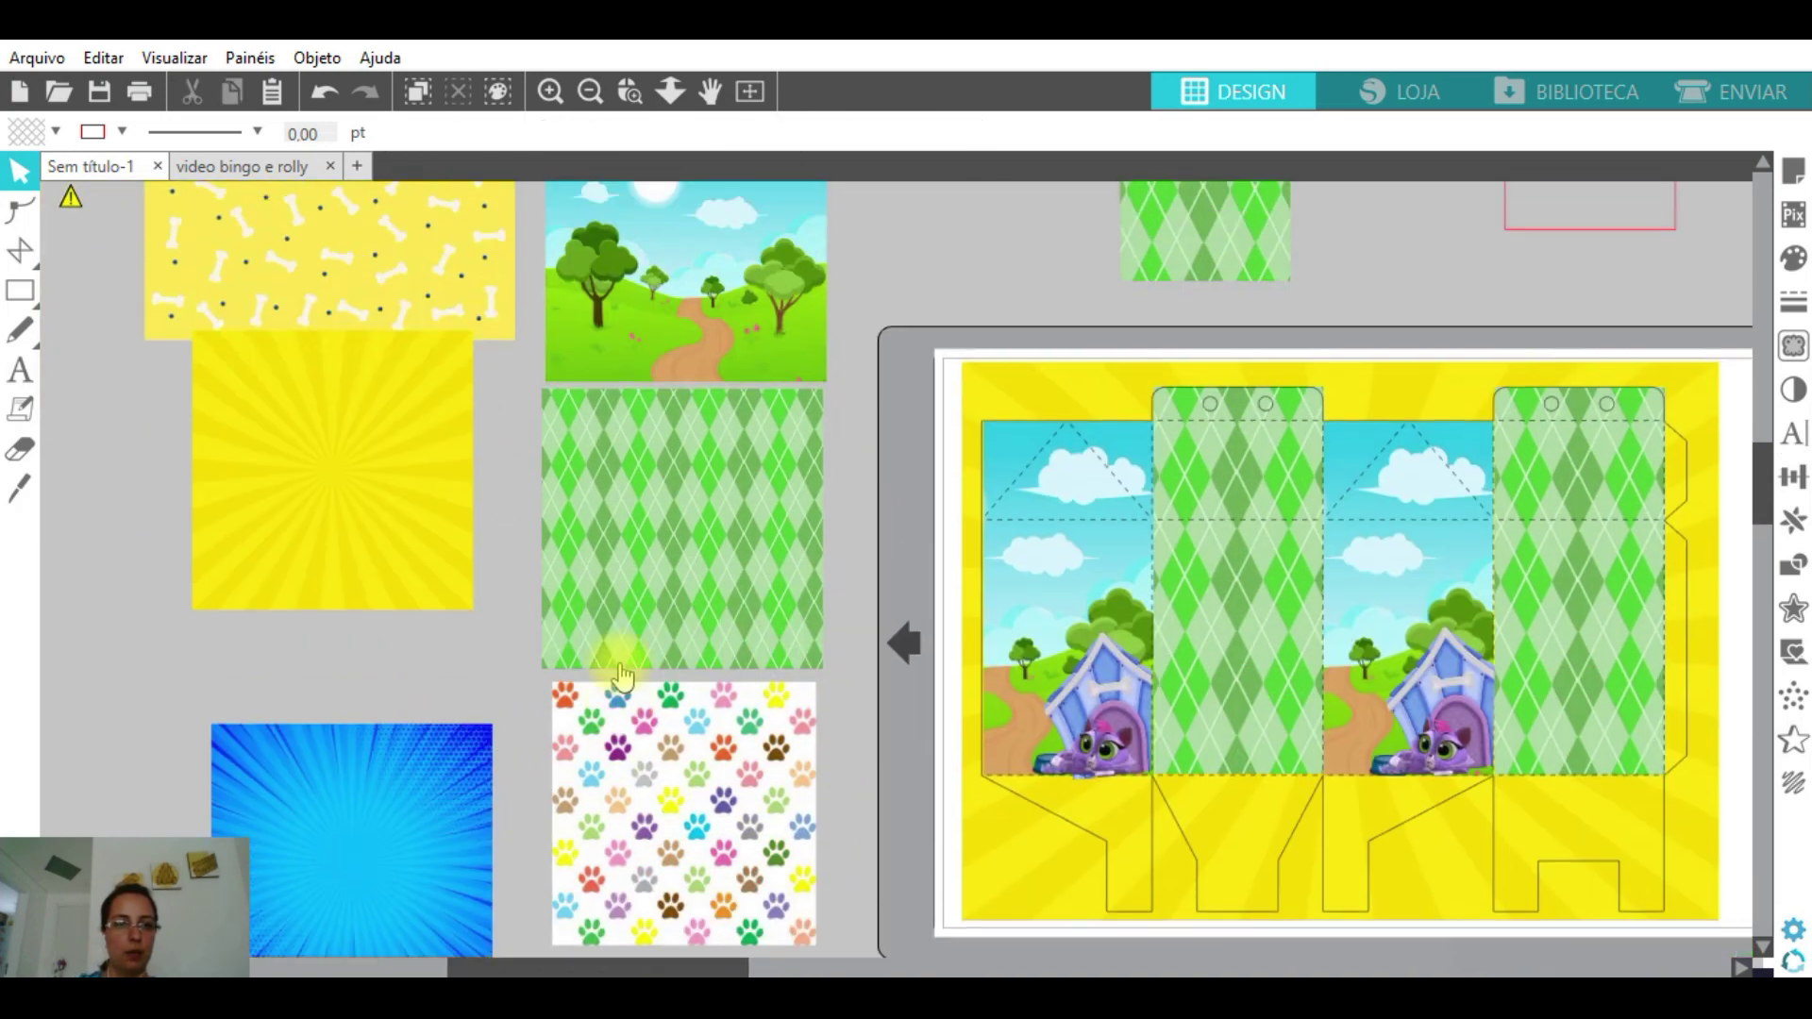
{"action": "scroll", "coordinate": [621, 676], "scroll_direction": "down", "scroll_amount": 8}
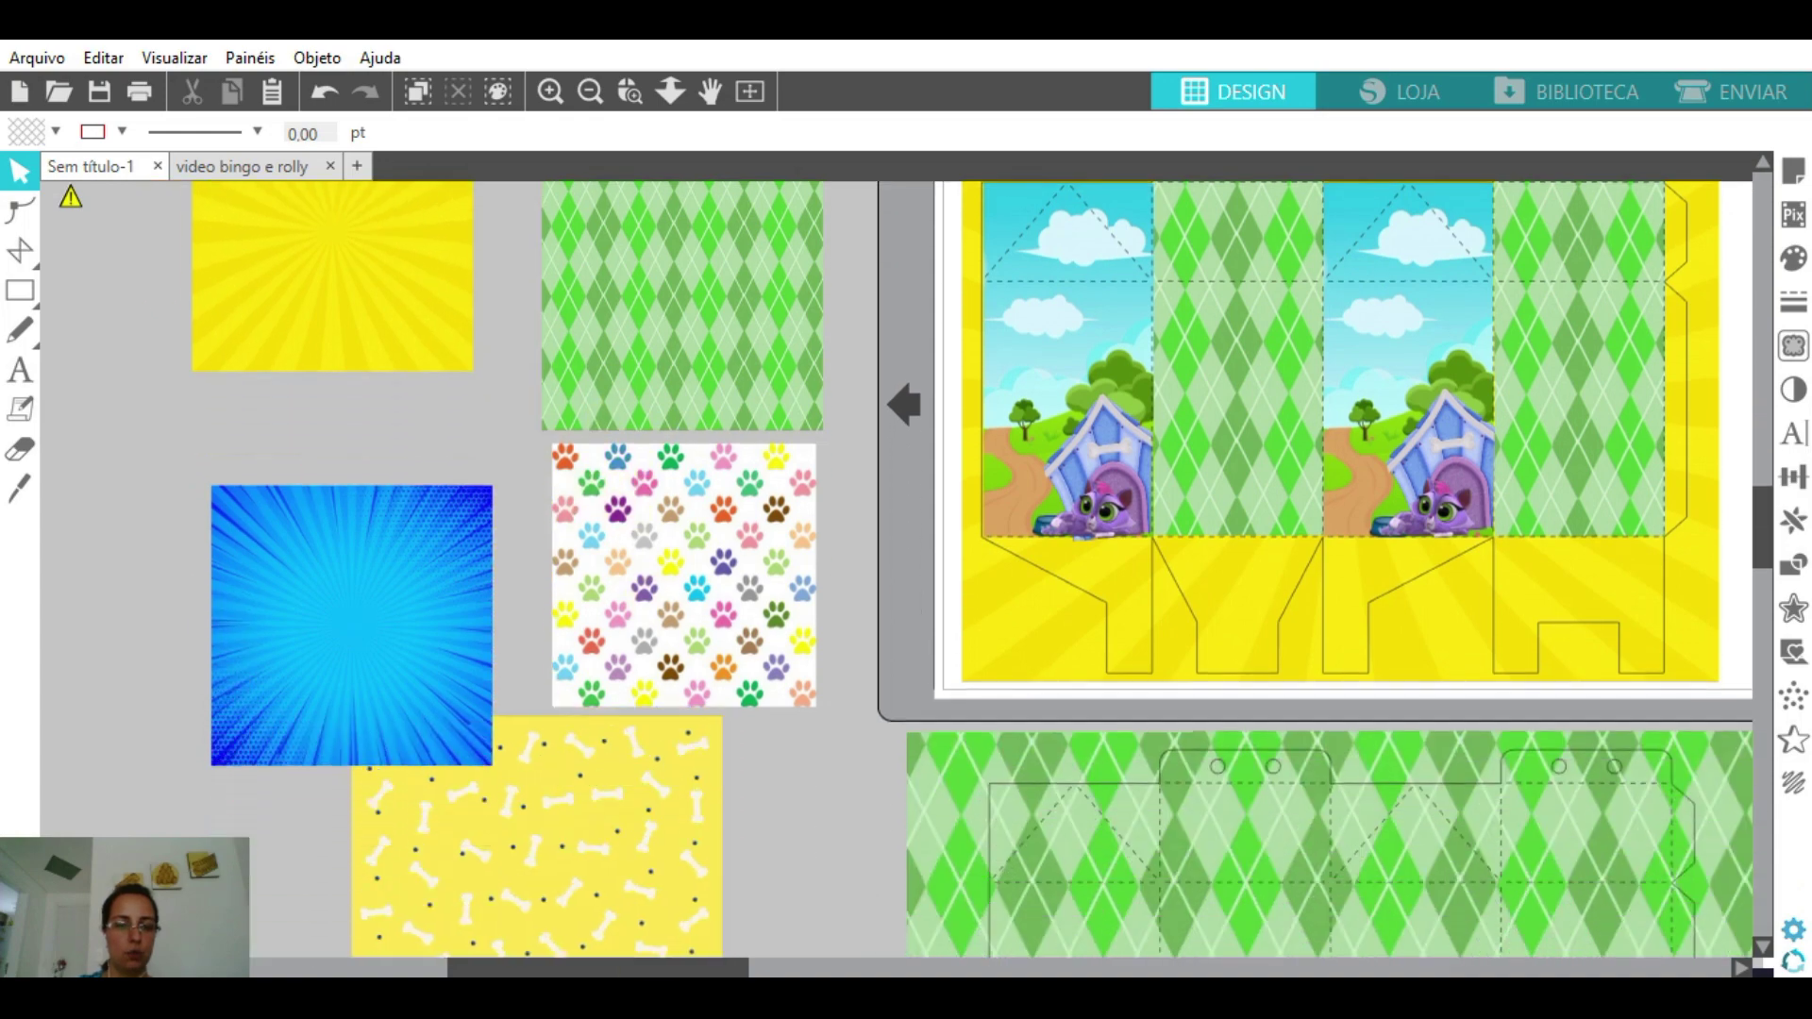
{"action": "scroll", "coordinate": [962, 574], "scroll_direction": "up", "scroll_amount": 7}
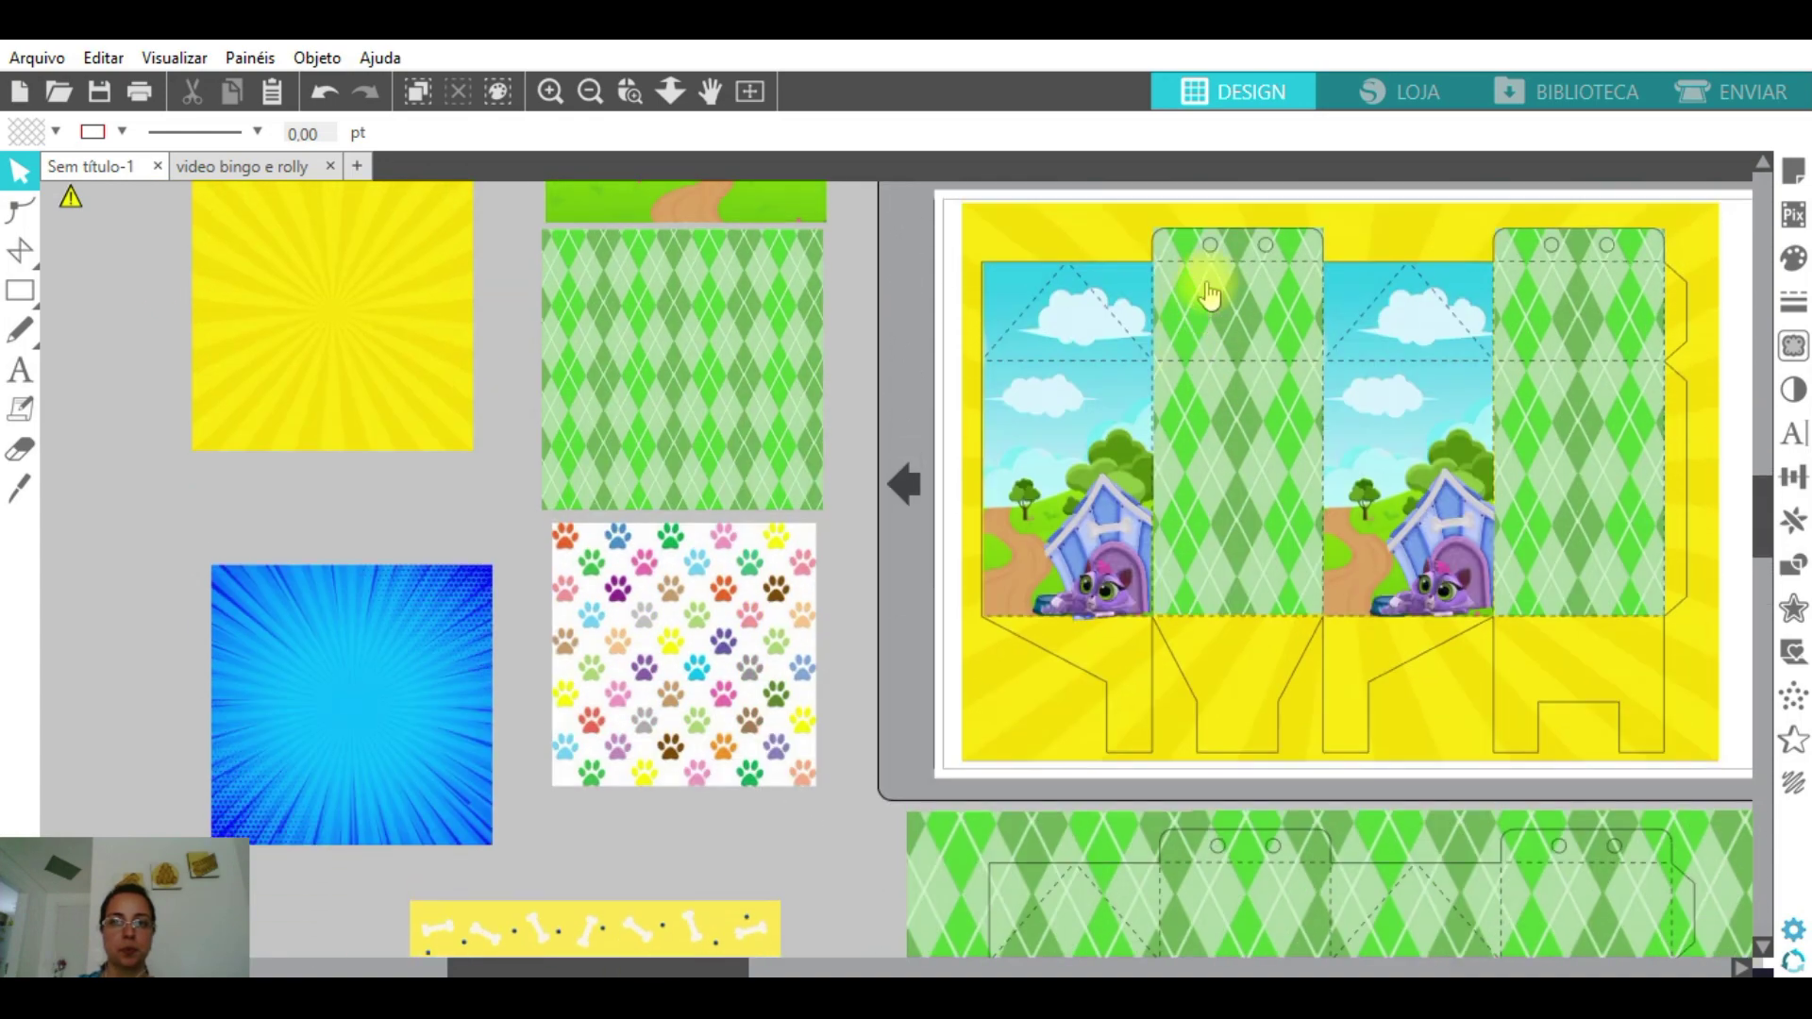
{"action": "scroll", "coordinate": [1084, 274], "scroll_direction": "down", "scroll_amount": 9}
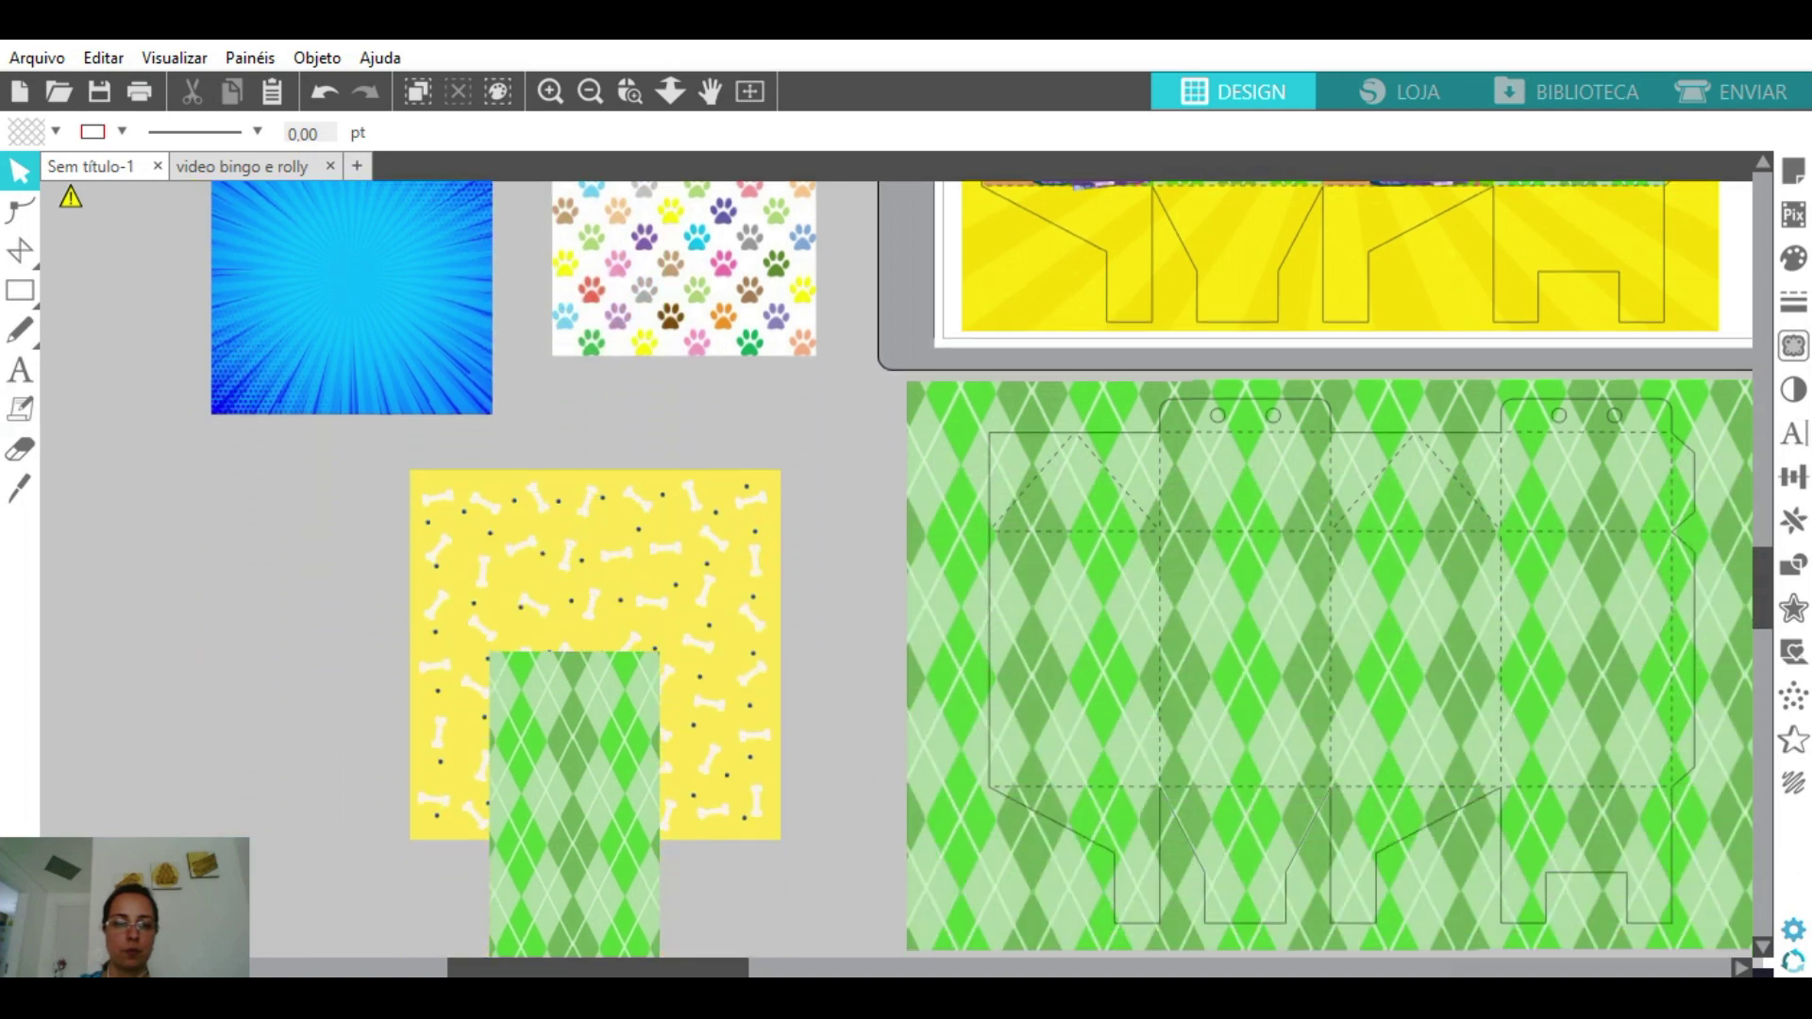
- Enlarge the yellow bone paper to about 15 cm square so it surrounds the argyle piece
{"action": "left_click_drag", "start_coordinate": [610, 972], "coordinate": [343, 800]}
{"action": "left_click", "coordinate": [586, 679]}
{"action": "left_click_drag", "start_coordinate": [789, 736], "coordinate": [879, 849]}
{"action": "left_click_drag", "start_coordinate": [234, 626], "coordinate": [519, 591]}
{"action": "left_click", "coordinate": [857, 791]}
{"action": "left_click_drag", "start_coordinate": [870, 816], "coordinate": [841, 782]}
- Crop the yellow bone paper to the shape of the argyle piece using Recortar
{"action": "left_click_drag", "start_coordinate": [321, 484], "coordinate": [567, 606]}
{"action": "left_click", "coordinate": [1793, 564]}
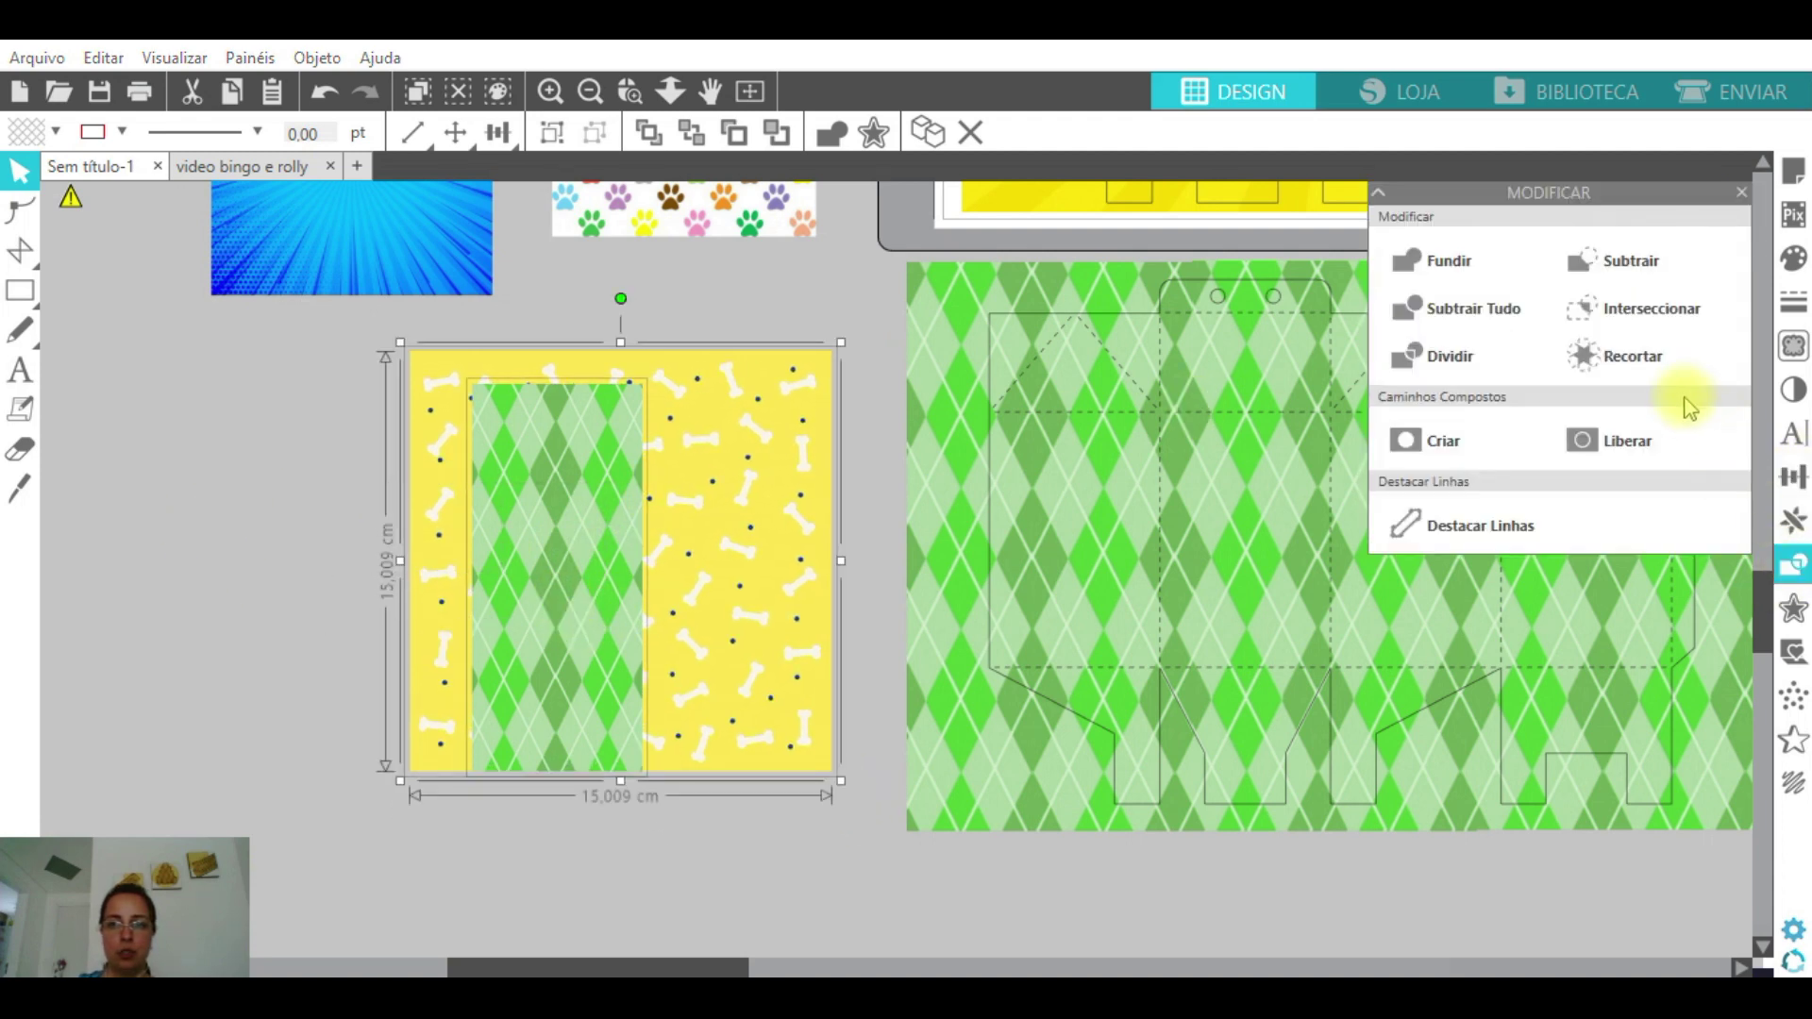
{"action": "left_click", "coordinate": [1632, 356]}
- Align the cropped bone piece with the second panel of the lower box and bring the box outline in front of it
{"action": "left_click_drag", "start_coordinate": [580, 618], "coordinate": [889, 511]}
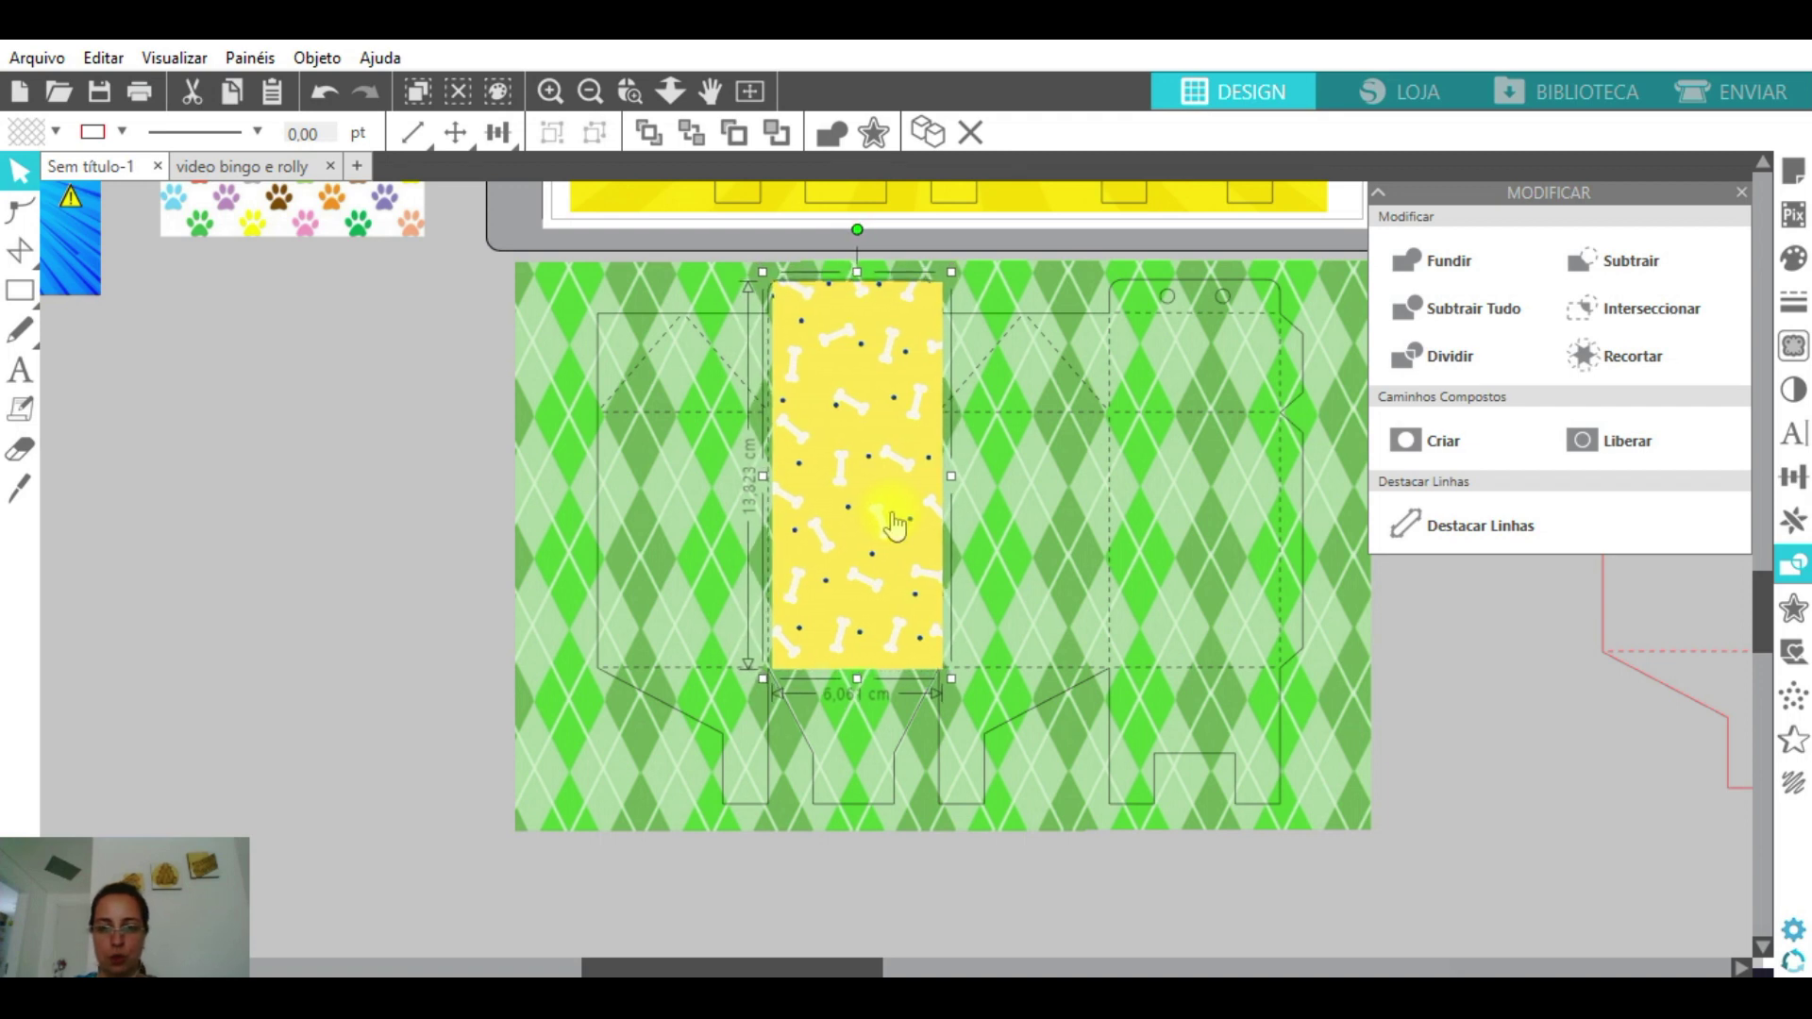
{"action": "key", "text": "Left"}
{"action": "key", "text": "Left"}
{"action": "key", "text": "Left"}
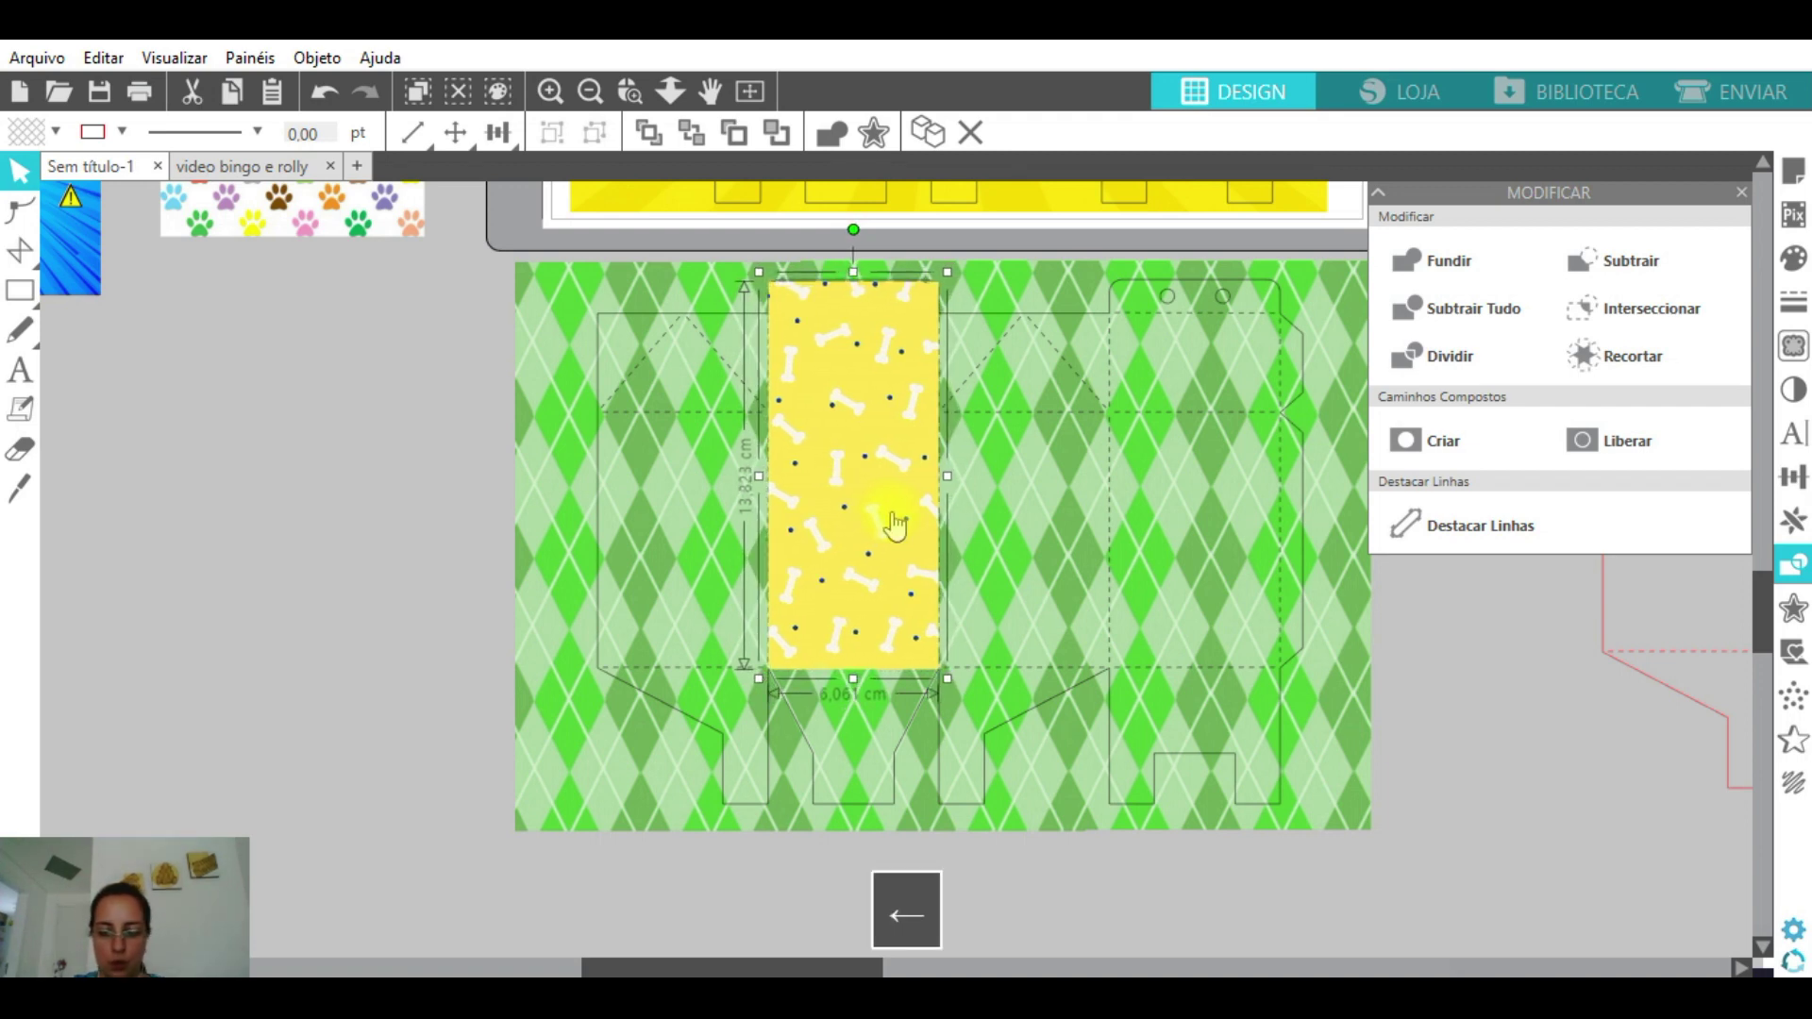
{"action": "key", "text": "Up"}
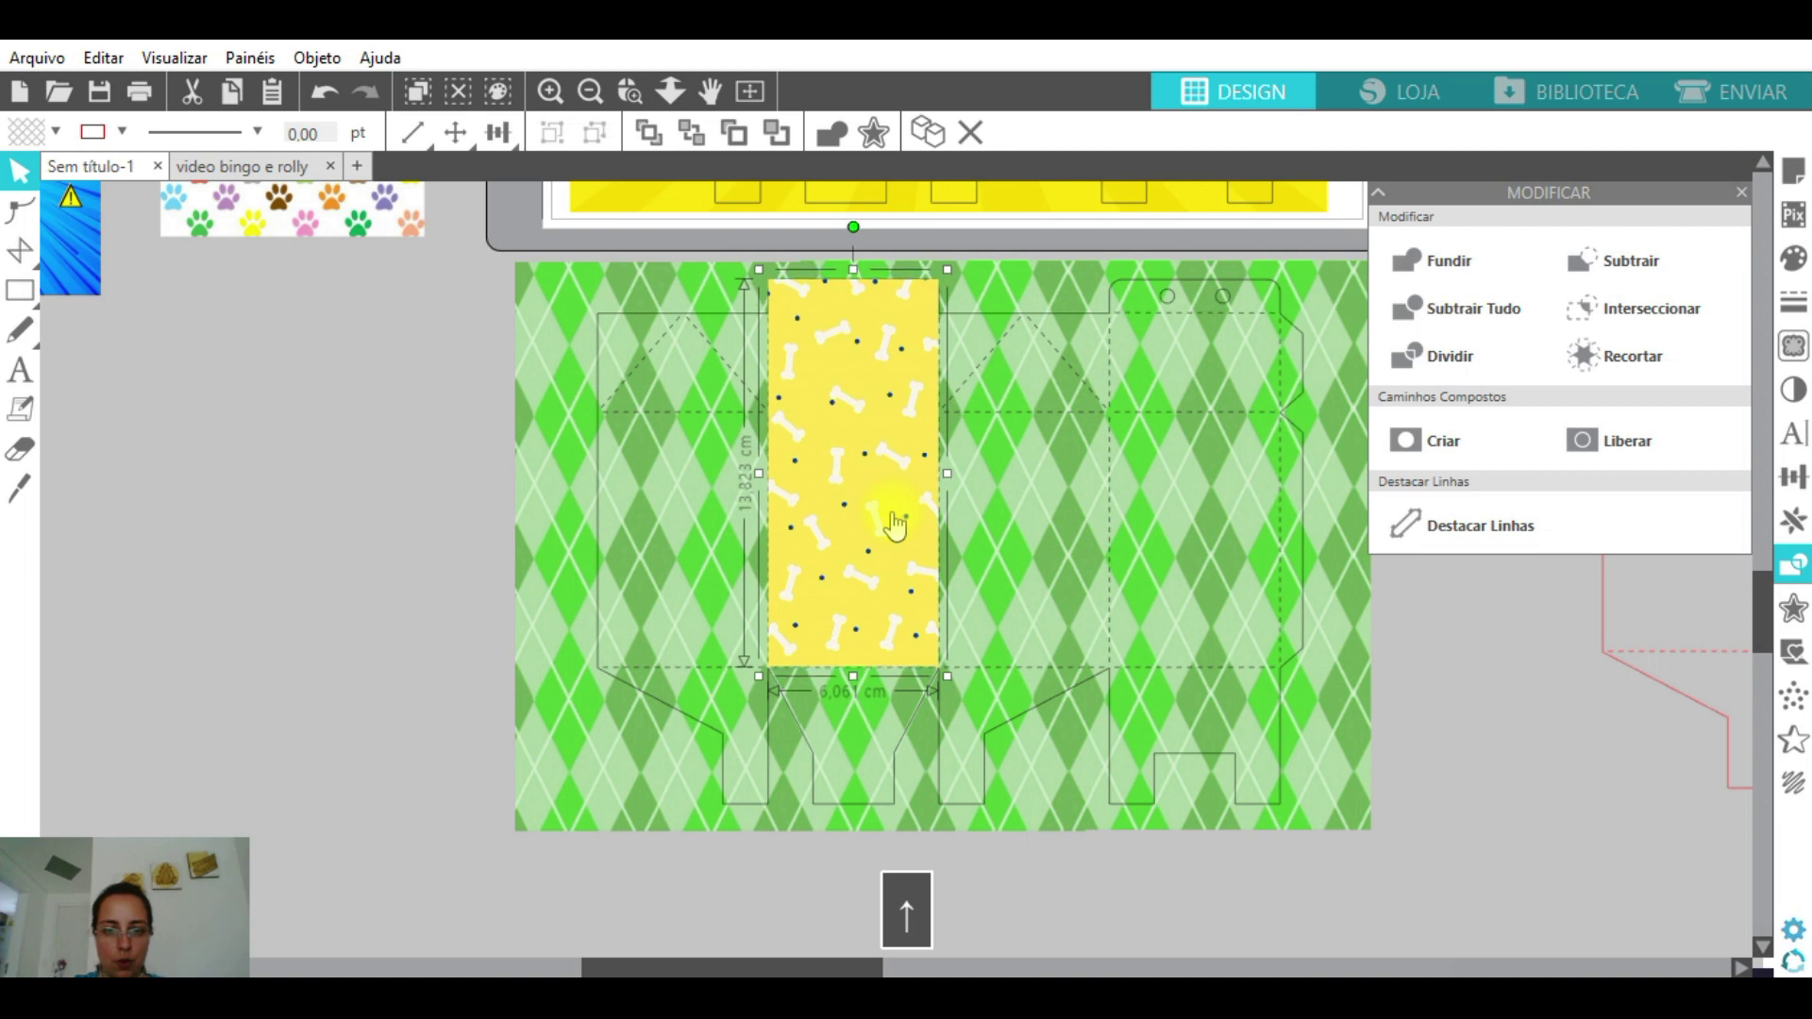
{"action": "left_click", "coordinate": [864, 817]}
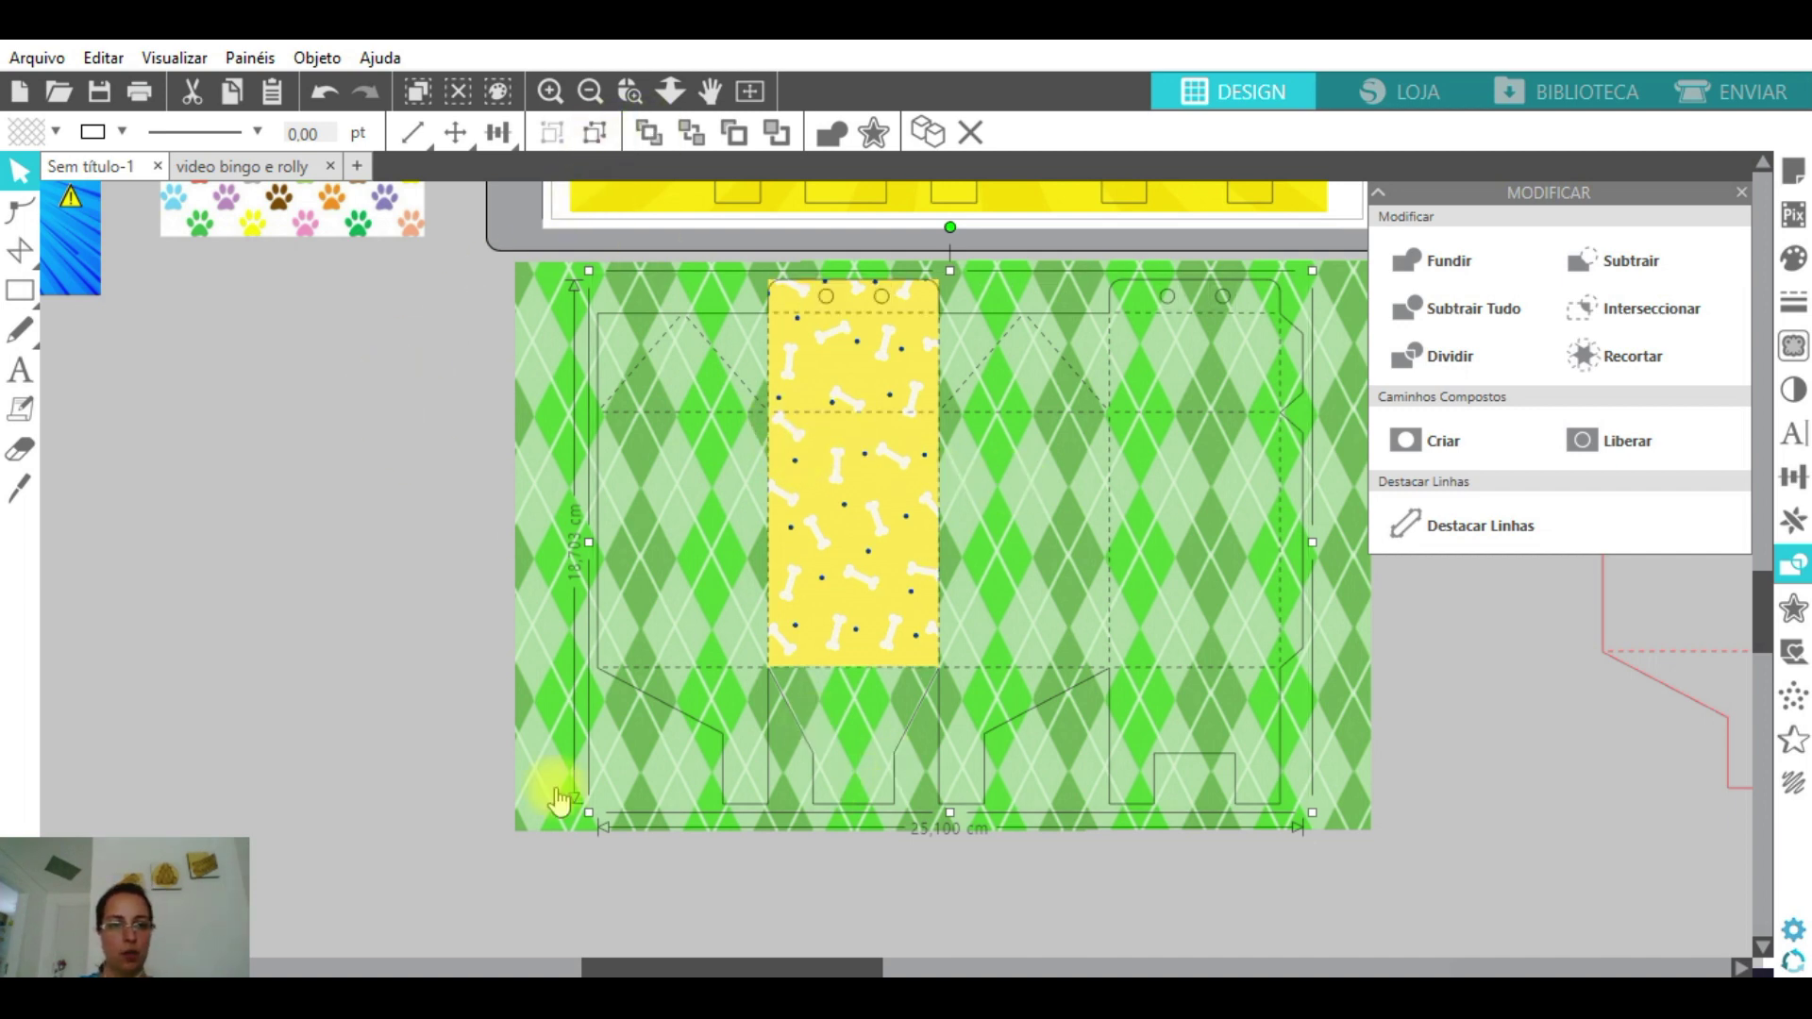
{"action": "left_click", "coordinate": [307, 530]}
- Copy the bone piece onto the lower box's fourth panel and bring the box outline to the front
{"action": "left_click_drag", "start_coordinate": [860, 527], "coordinate": [1203, 524]}
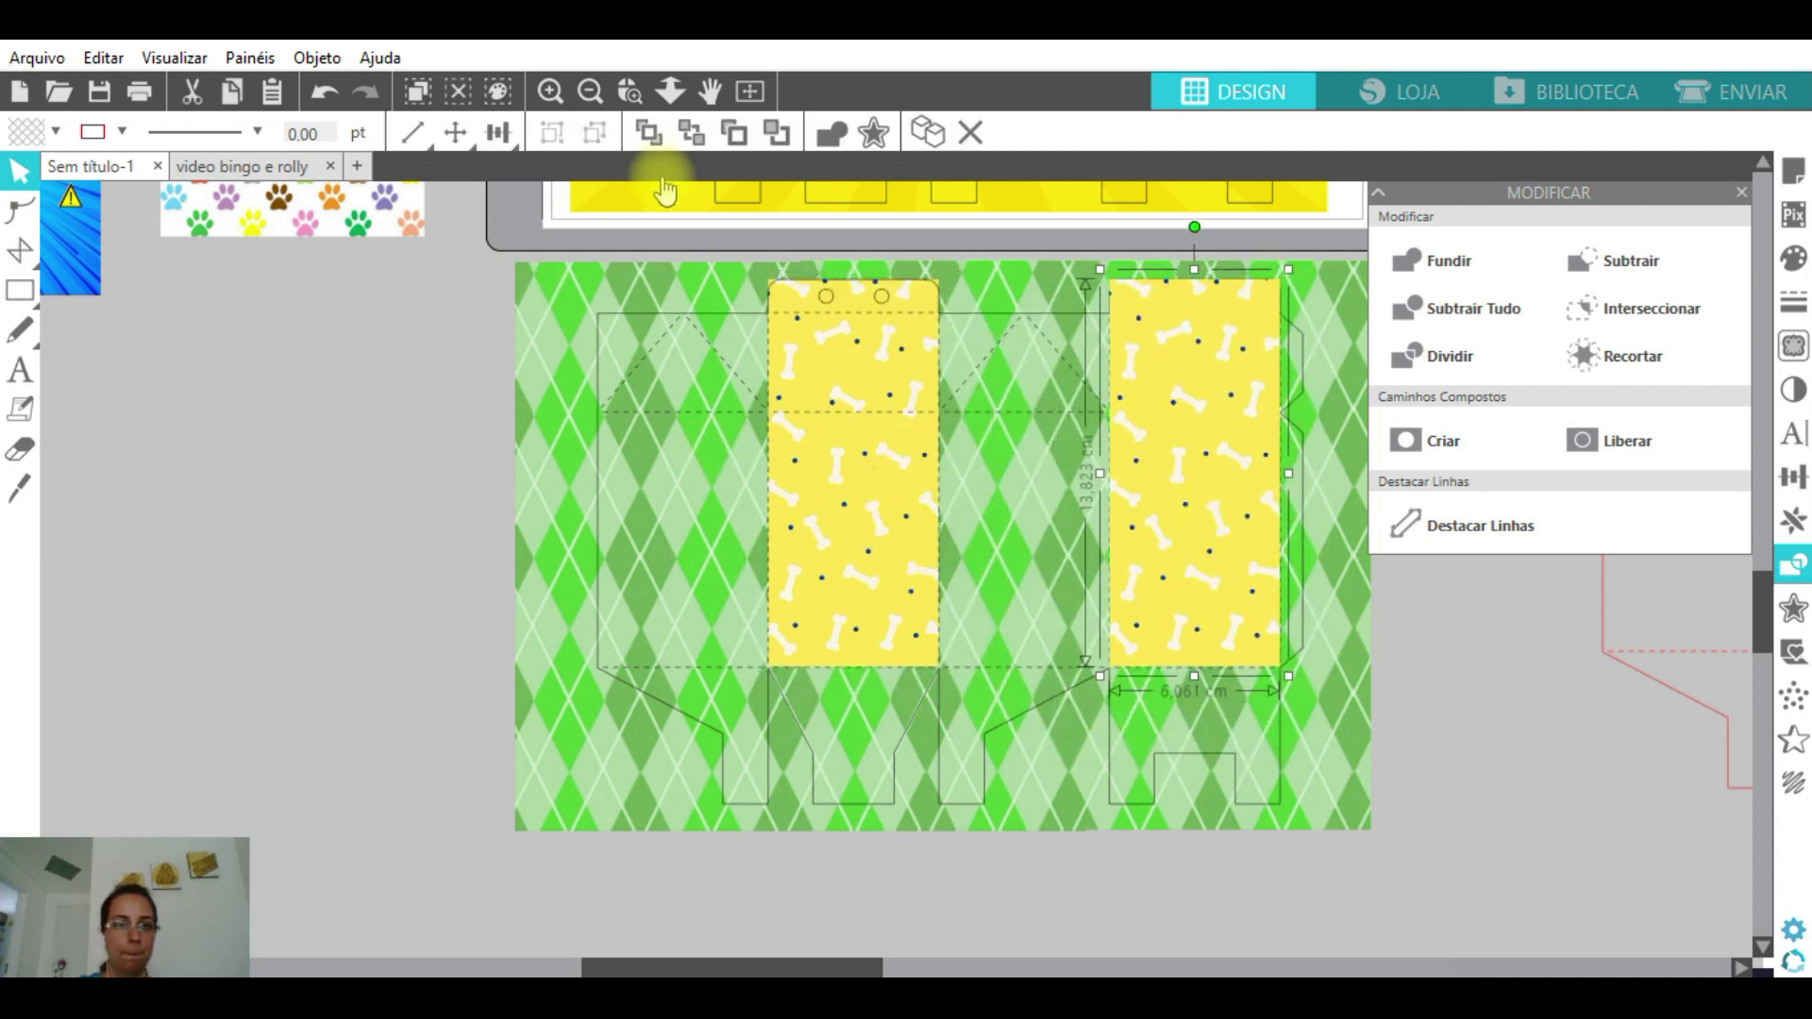
{"action": "left_click", "coordinate": [649, 138]}
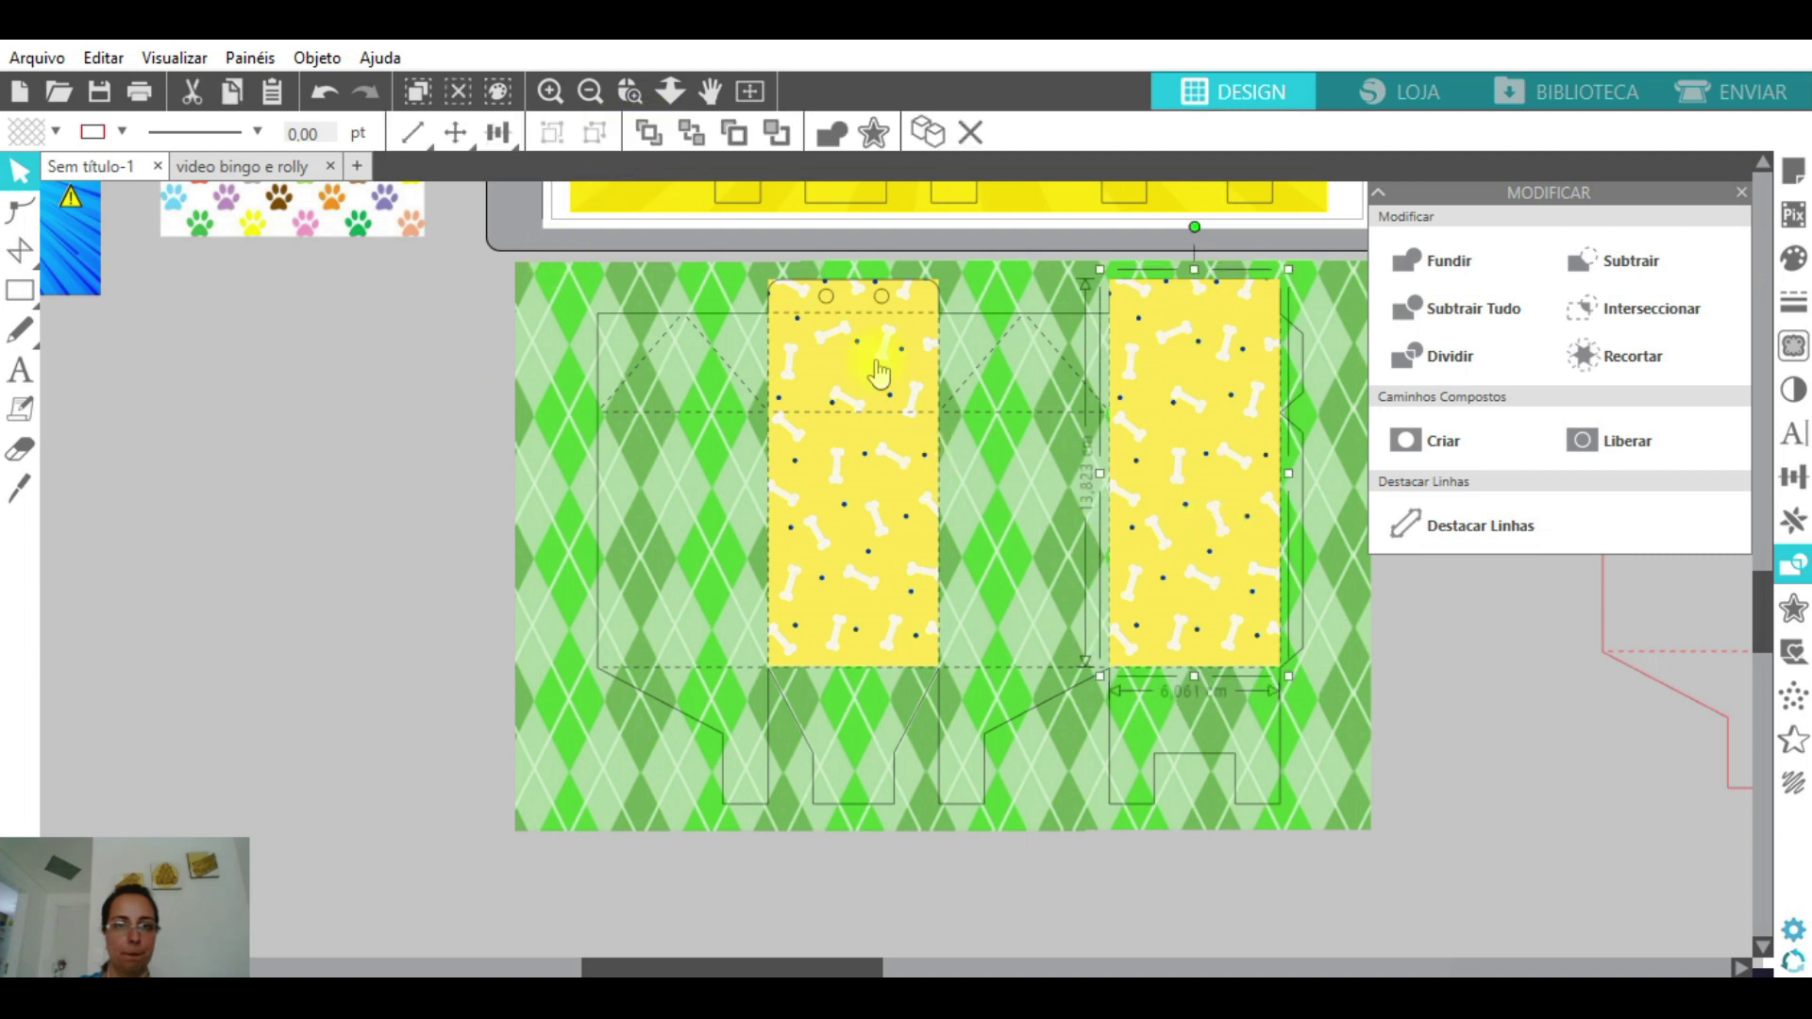
{"action": "left_click", "coordinate": [649, 138]}
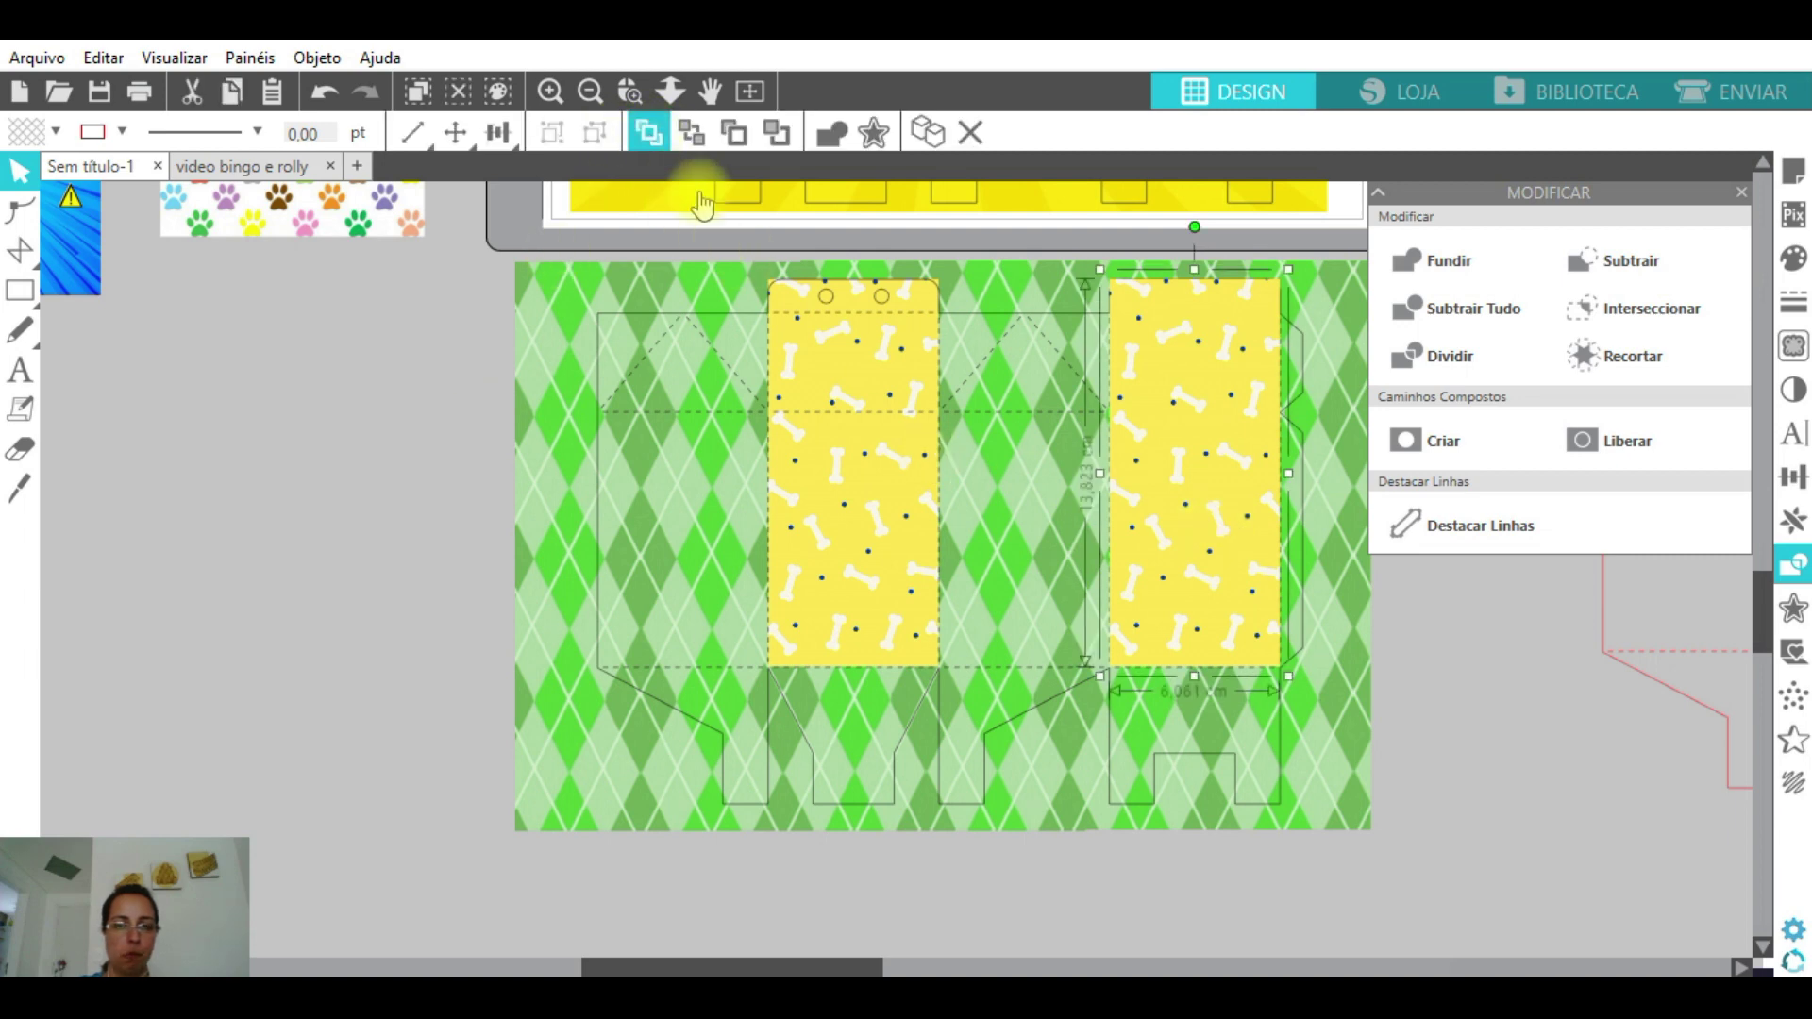
{"action": "left_click", "coordinate": [1050, 326]}
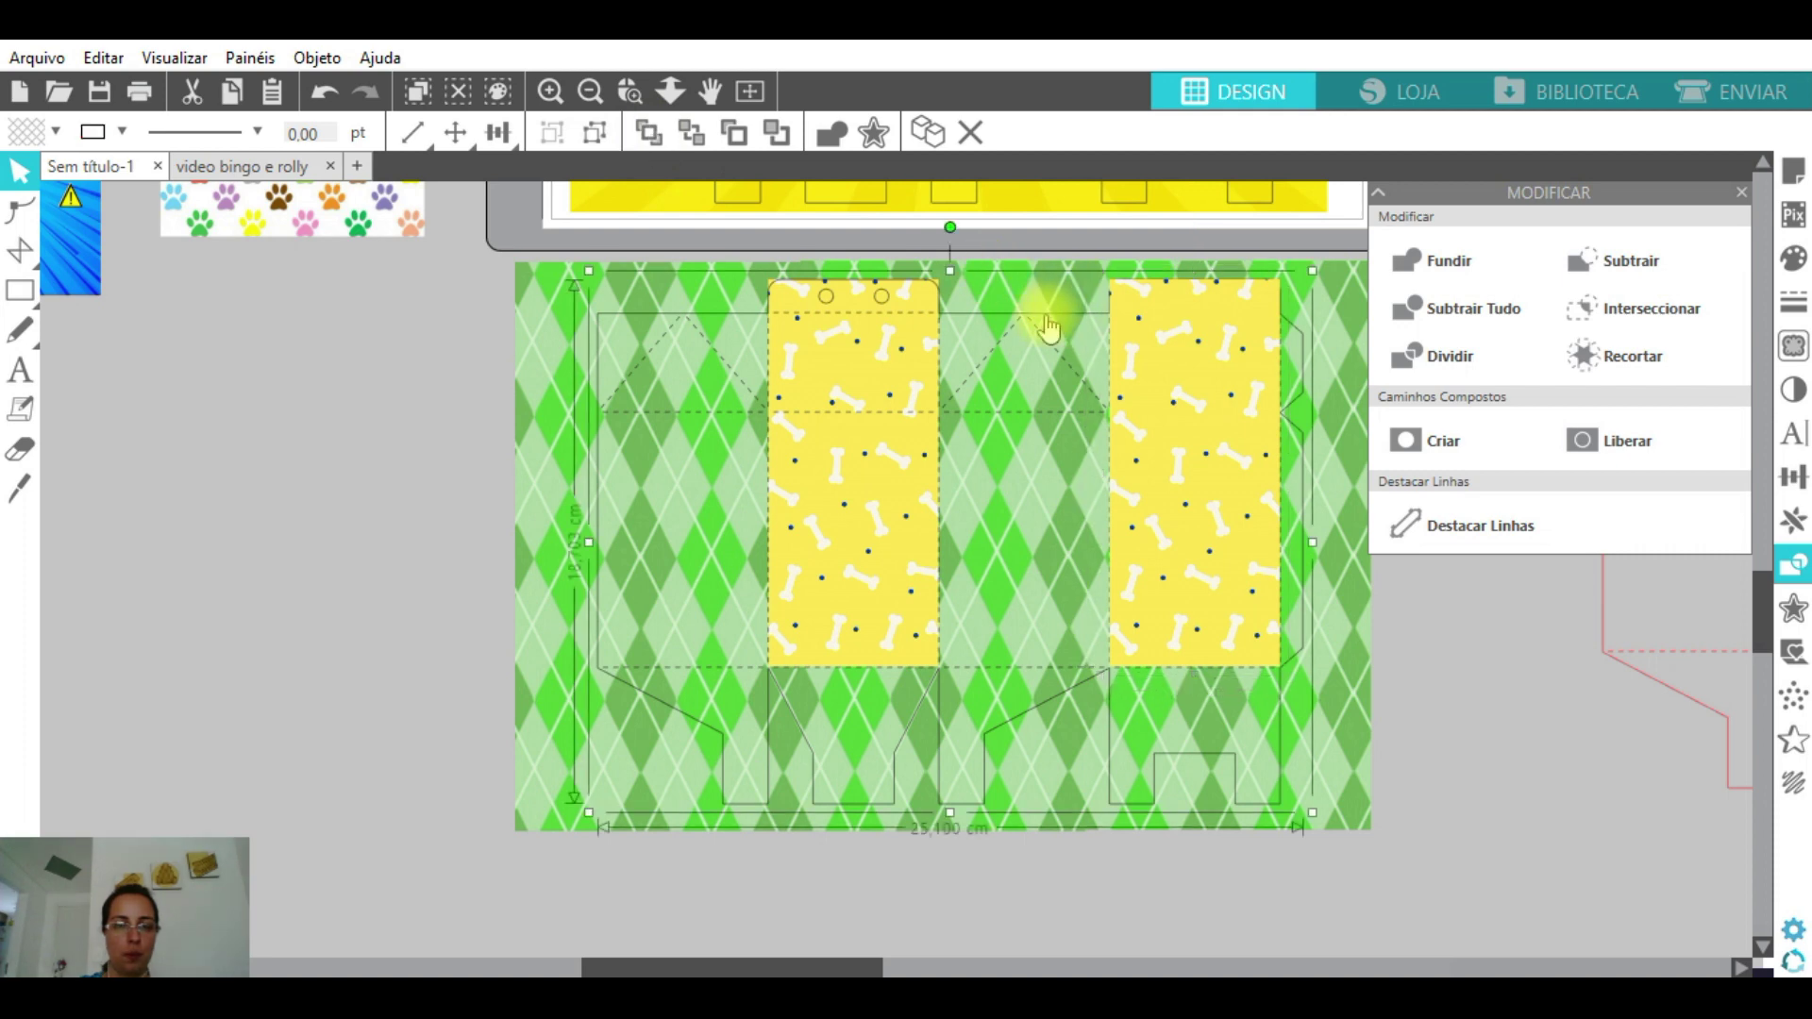
{"action": "left_click", "coordinate": [445, 377]}
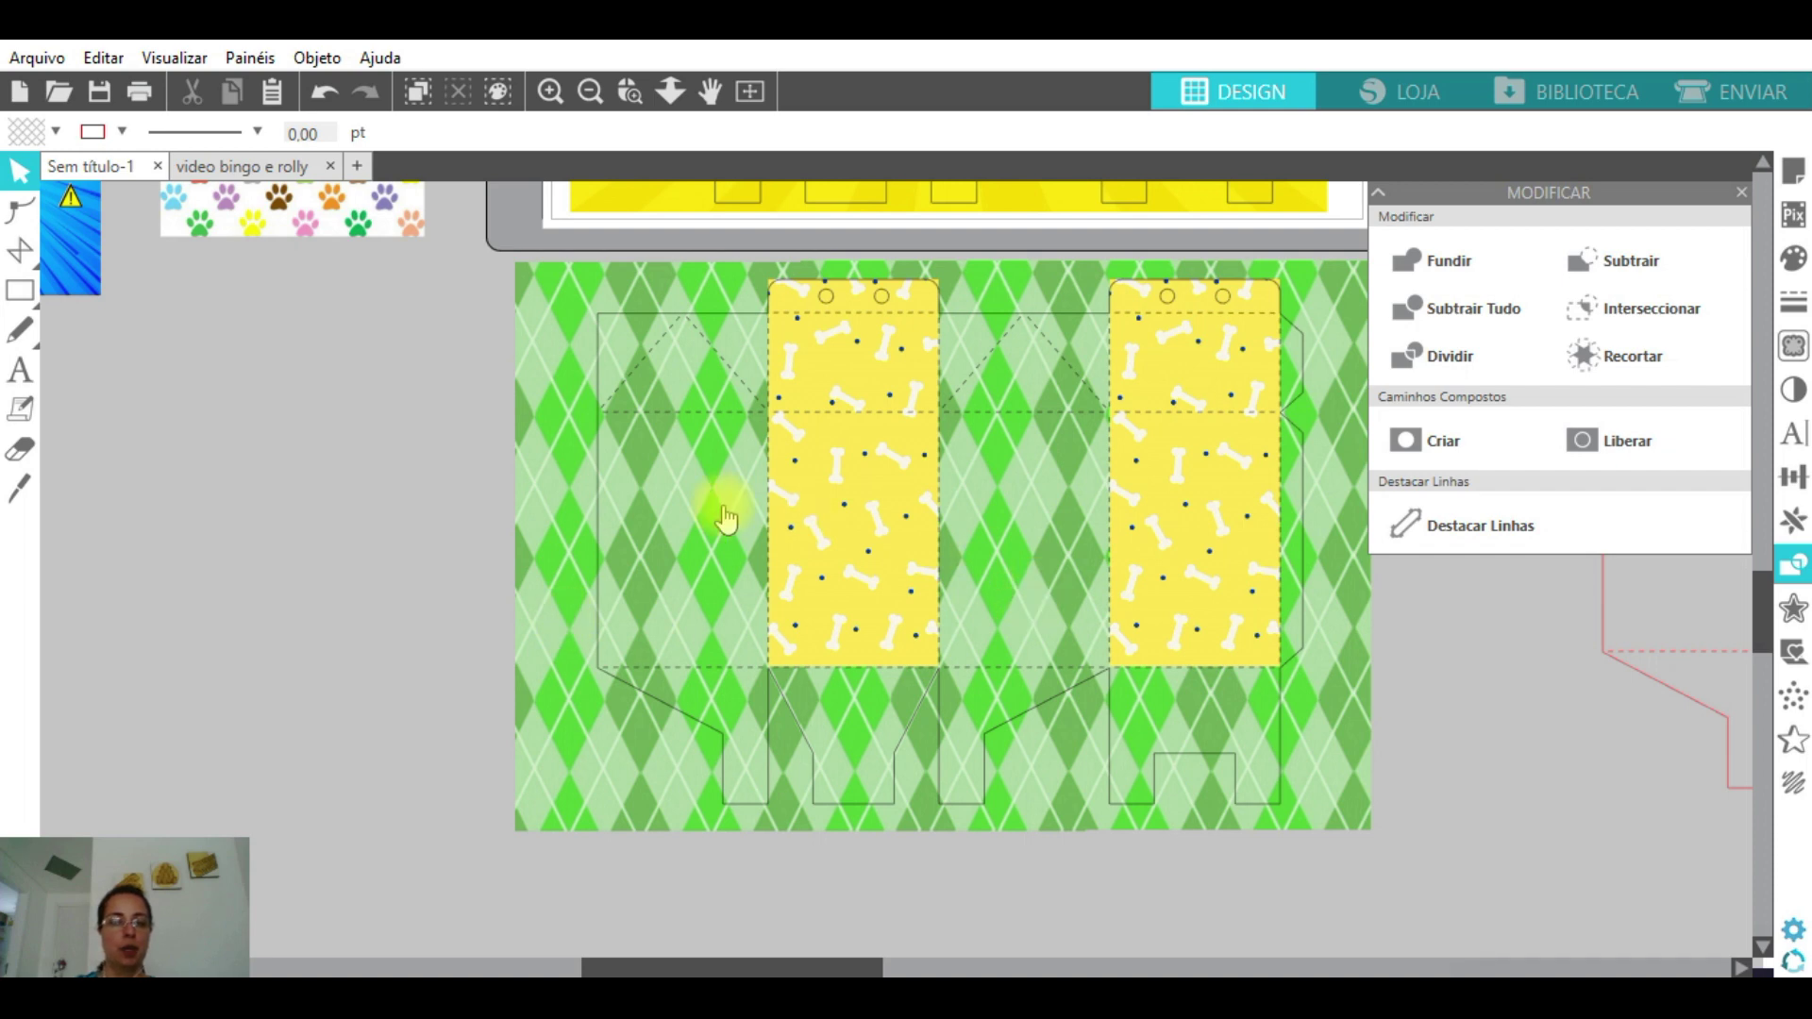
- Copy the landscape piece from the upper box's first panel onto the first panel of the lower box and align it
{"action": "scroll", "coordinate": [530, 542], "scroll_direction": "up", "scroll_amount": 3}
{"action": "scroll", "coordinate": [536, 561], "scroll_direction": "up", "scroll_amount": 4}
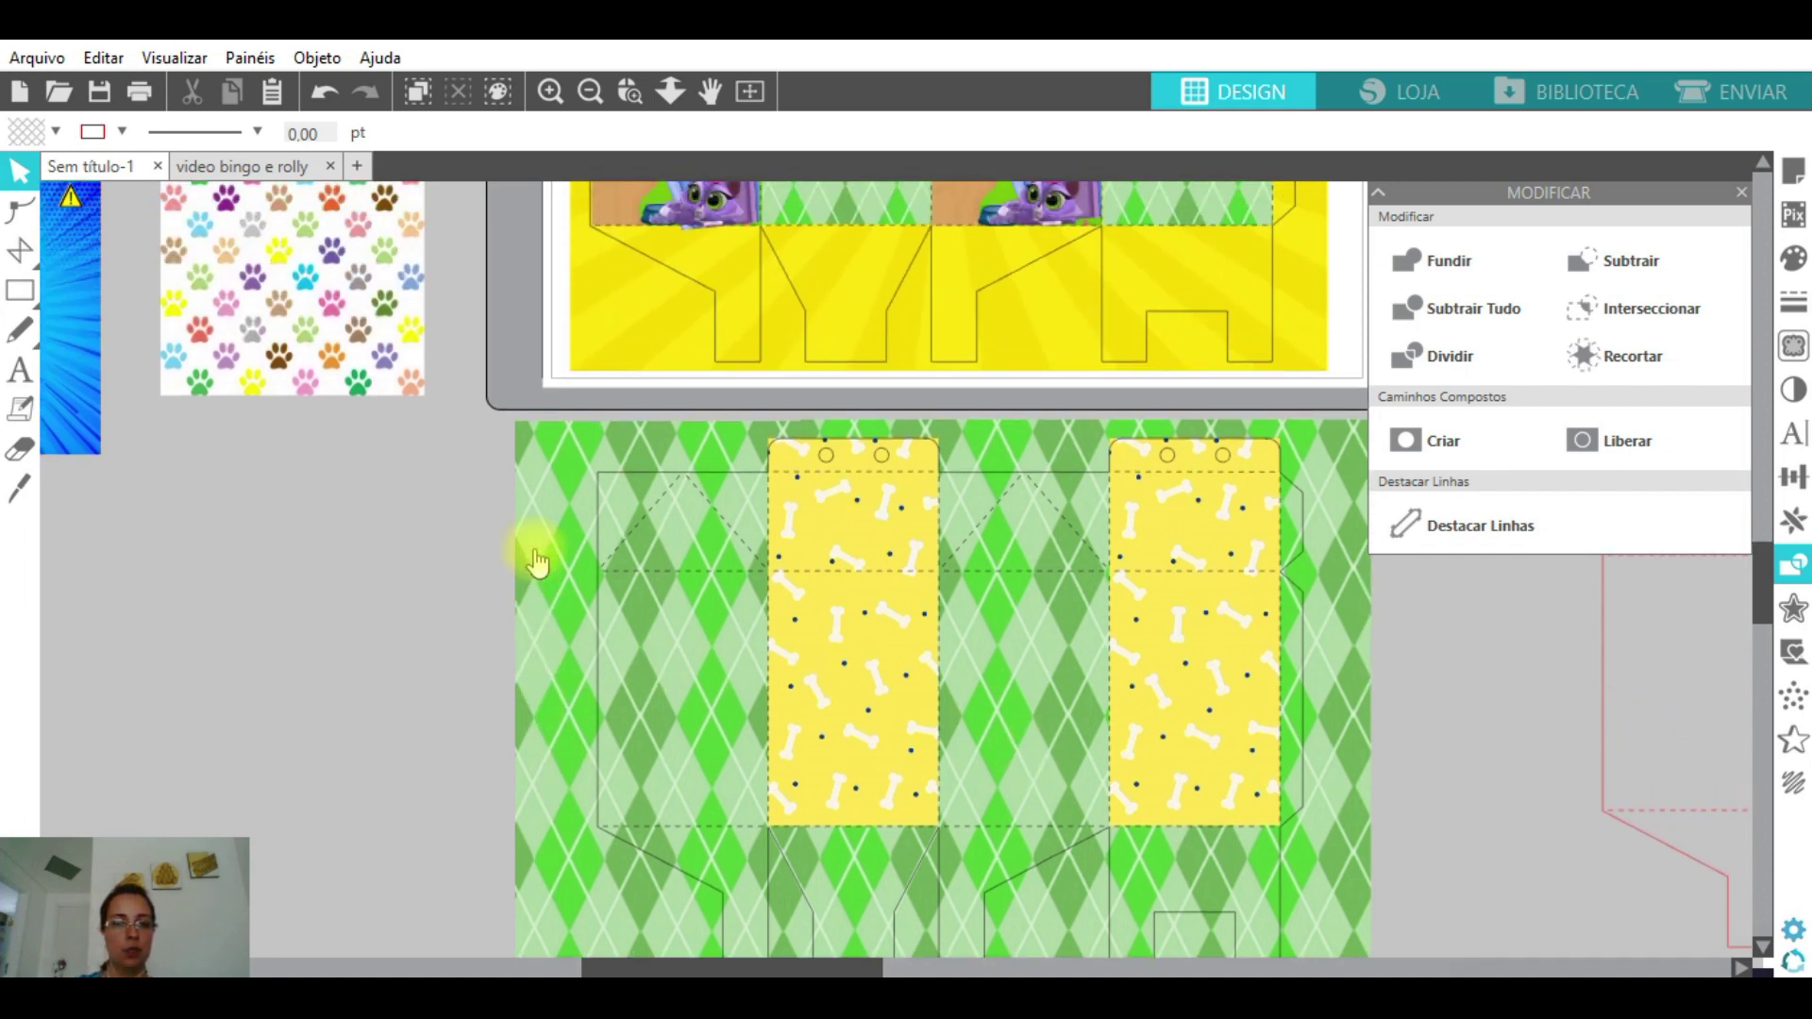
{"action": "scroll", "coordinate": [533, 556], "scroll_direction": "up", "scroll_amount": 3}
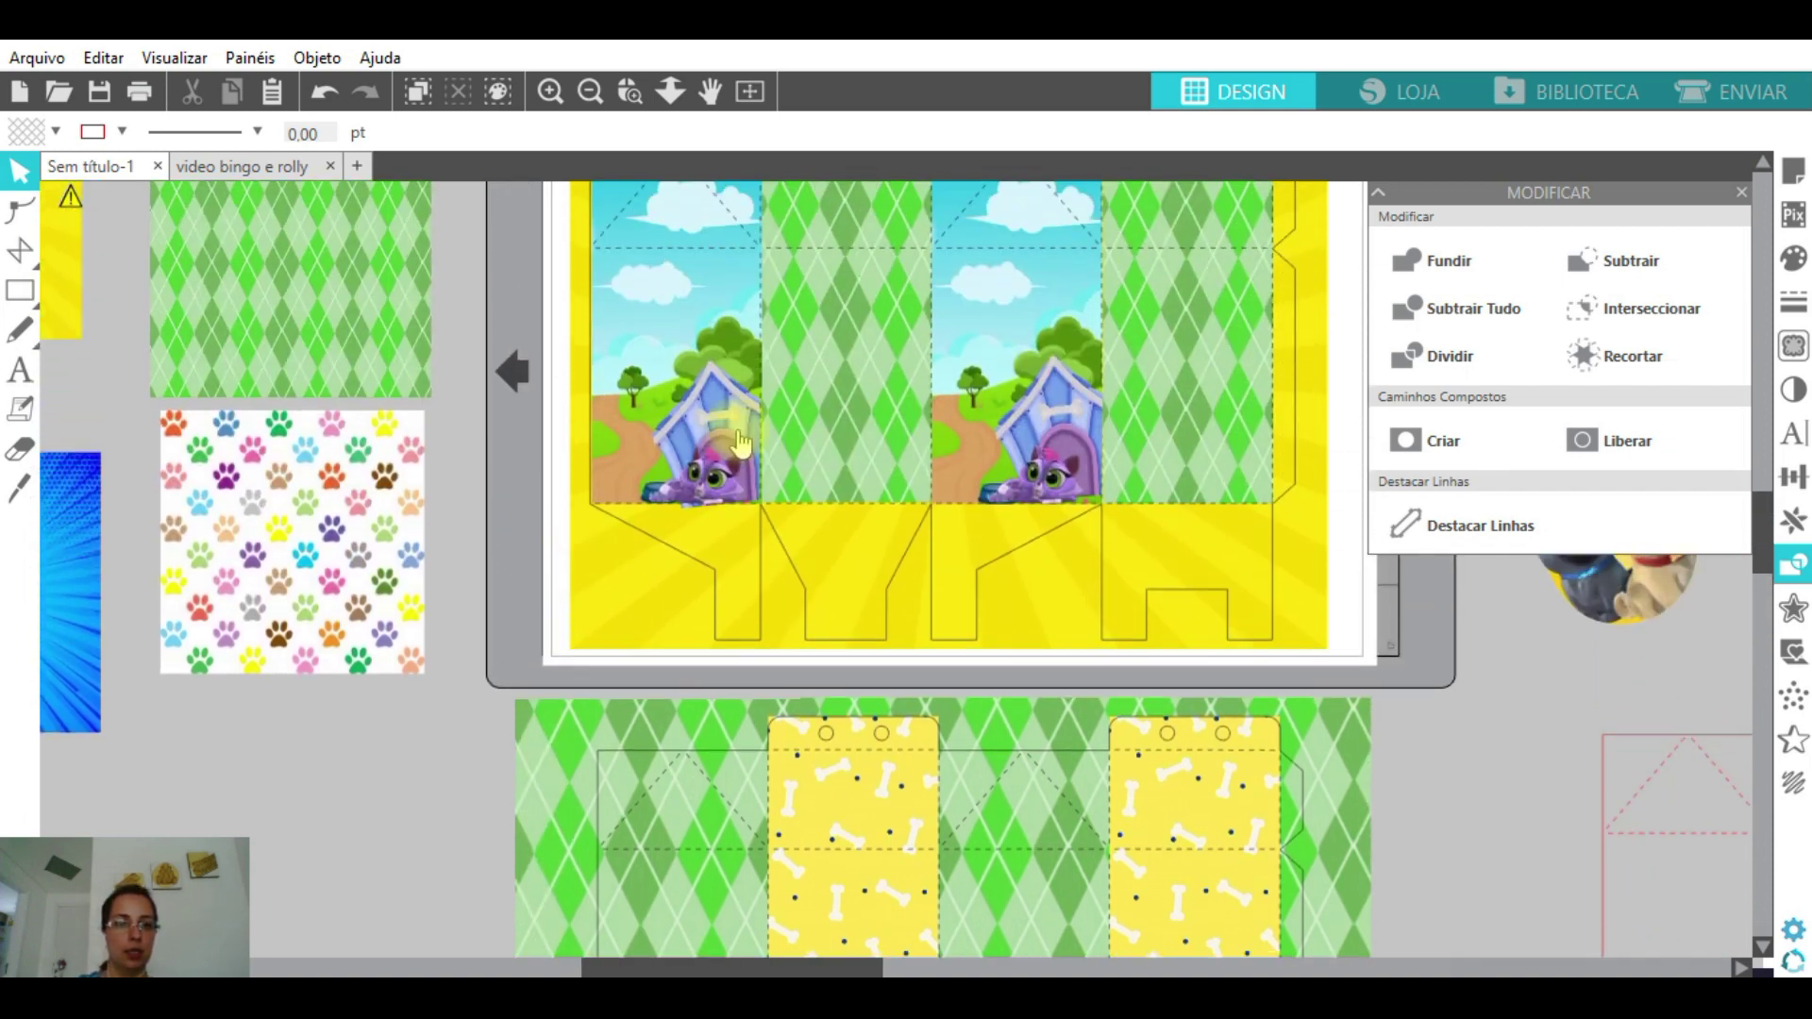
{"action": "left_click", "coordinate": [671, 310]}
{"action": "left_click_drag", "start_coordinate": [671, 310], "coordinate": [672, 572]}
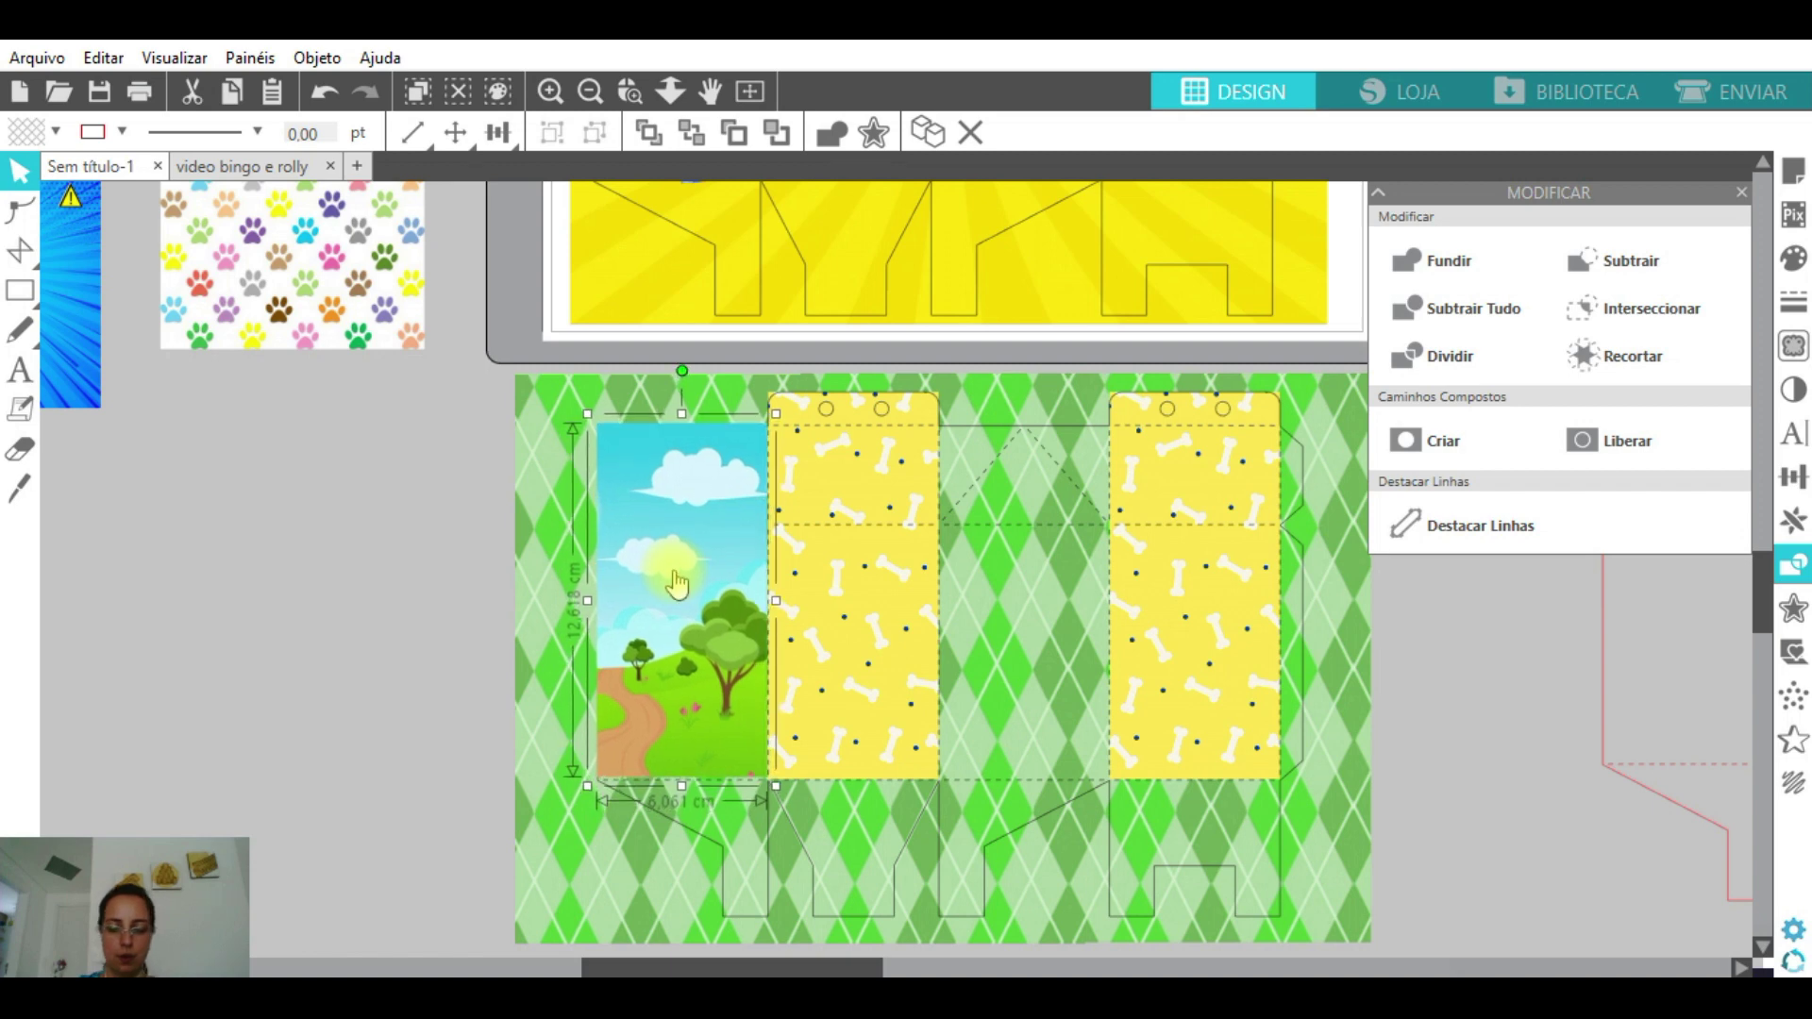
{"action": "key", "text": "Down"}
- Copy the landscape piece onto the lower box's third panel and bring the box outline in front of both landscapes
{"action": "left_click_drag", "start_coordinate": [674, 591], "coordinate": [1008, 594]}
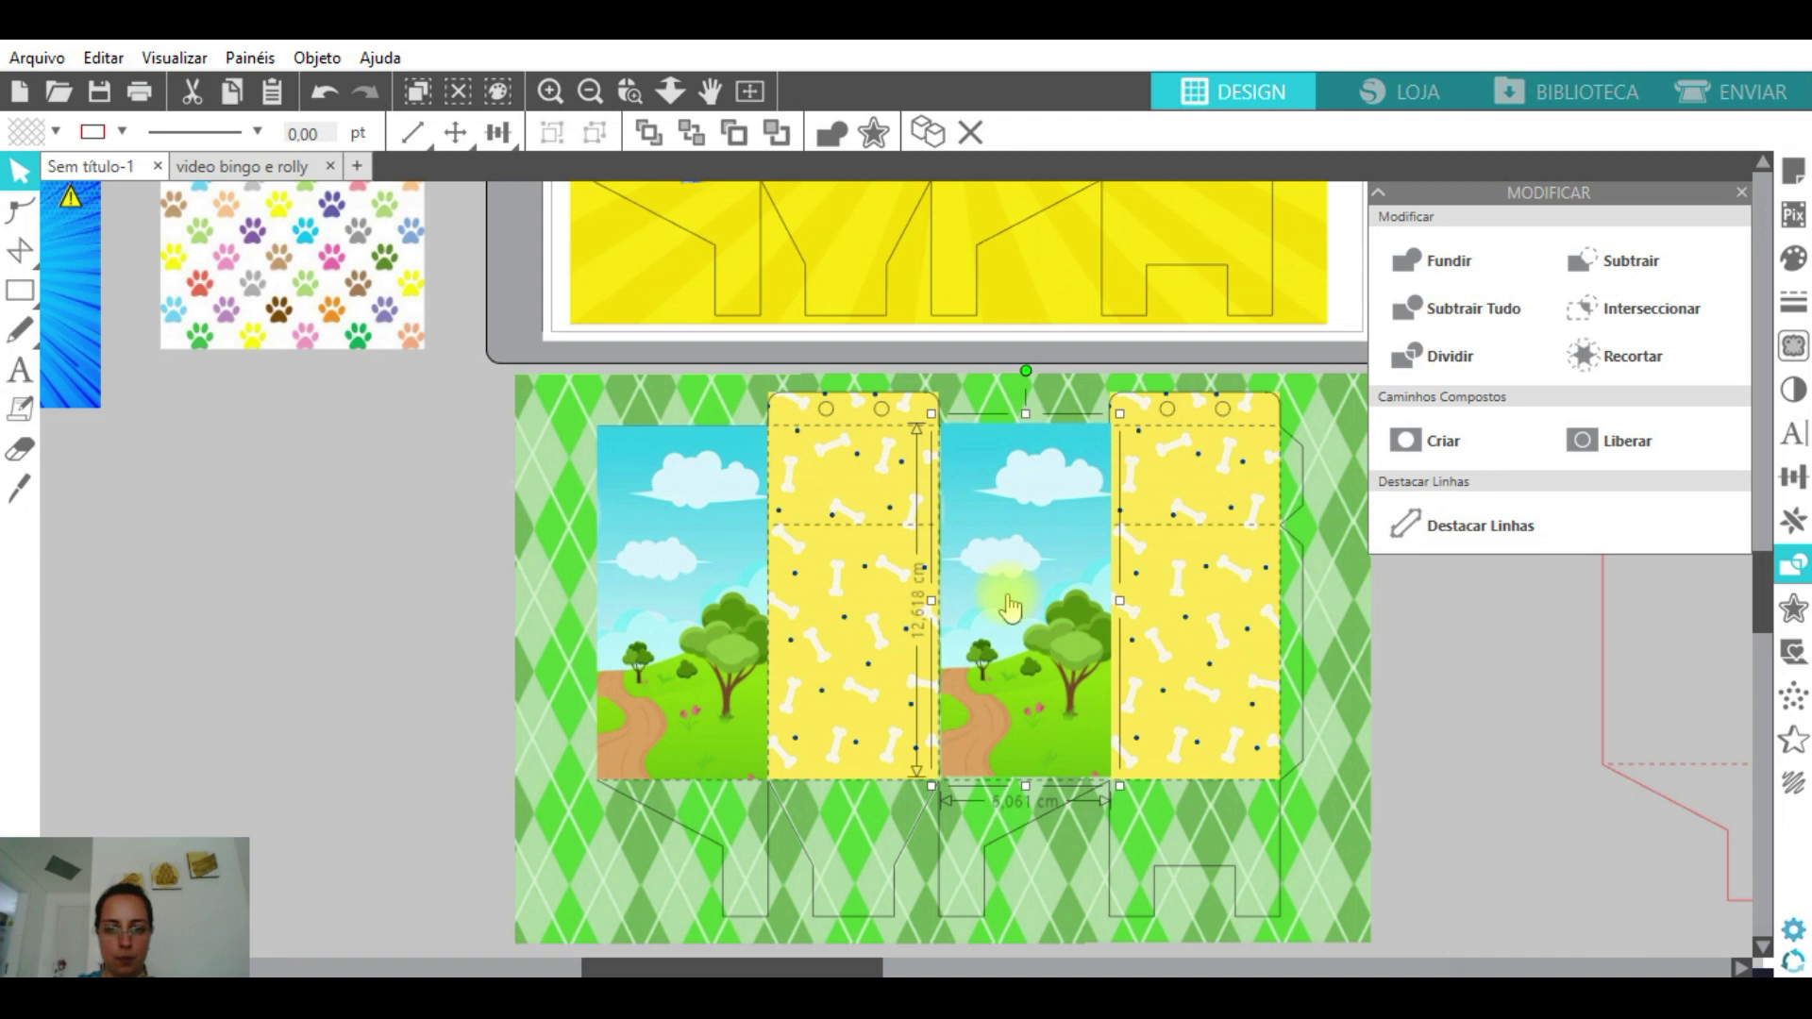
{"action": "key", "text": "Down"}
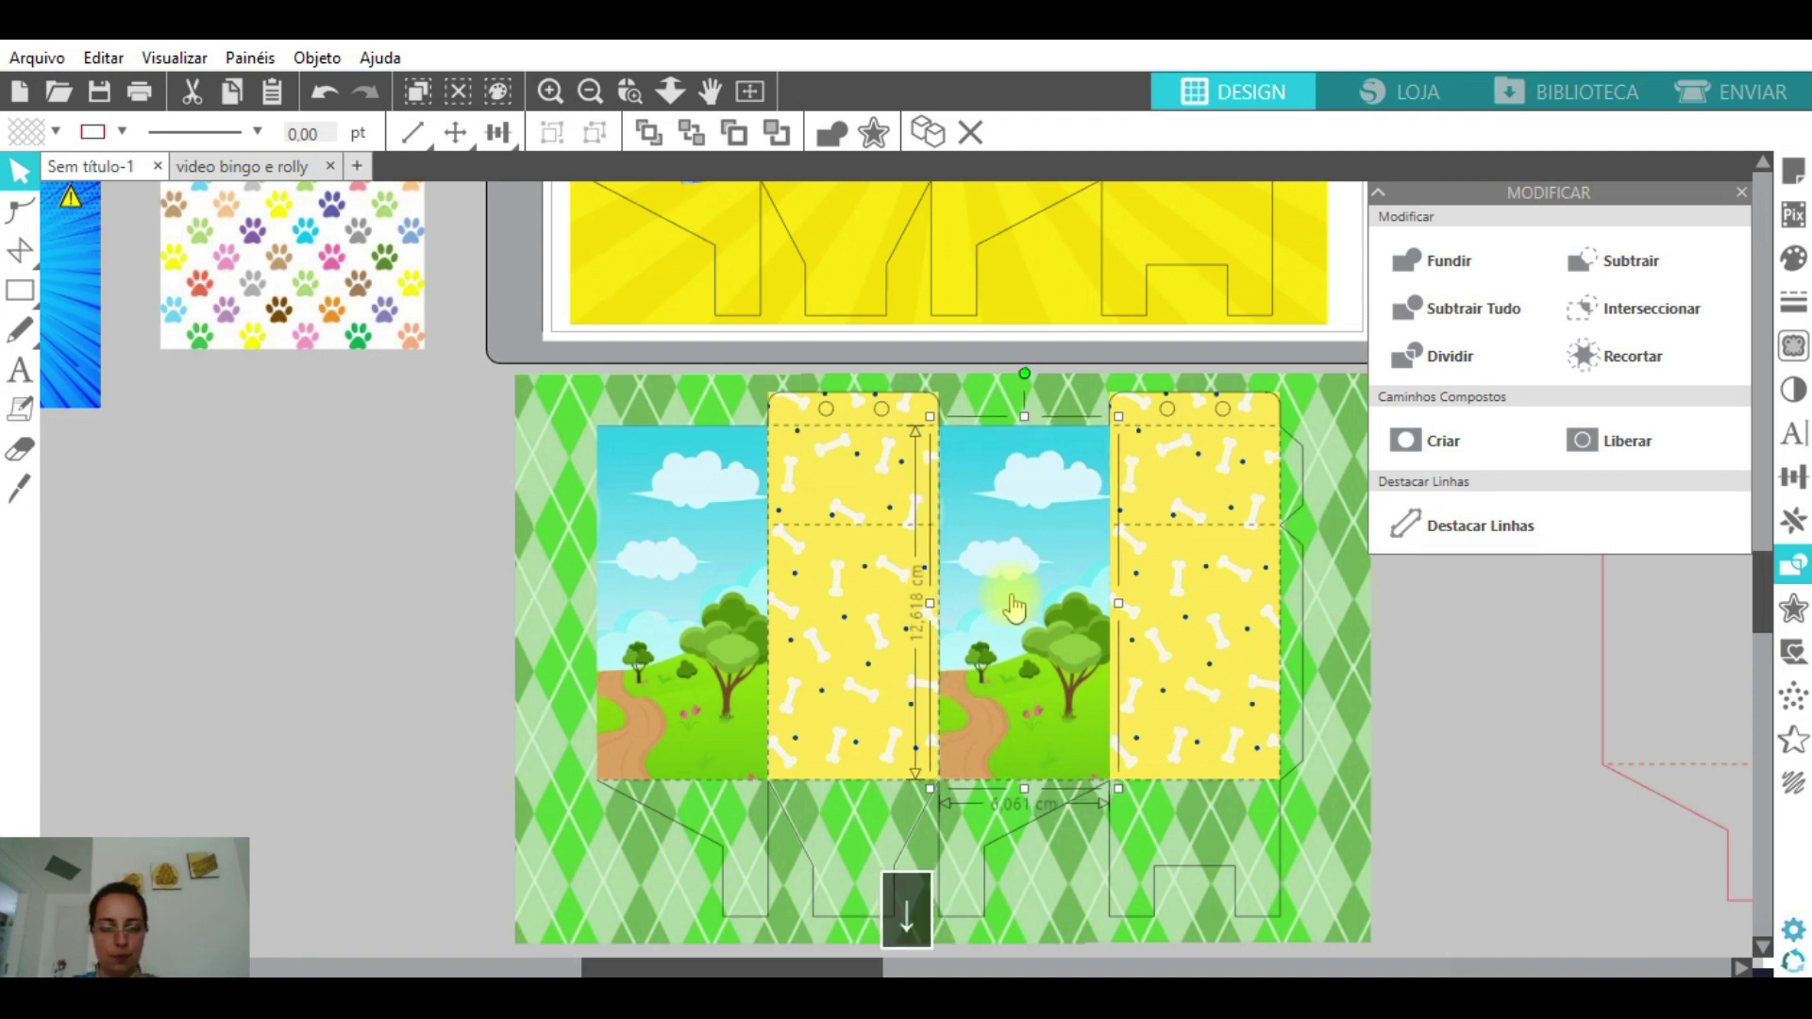
{"action": "left_click", "coordinate": [817, 882]}
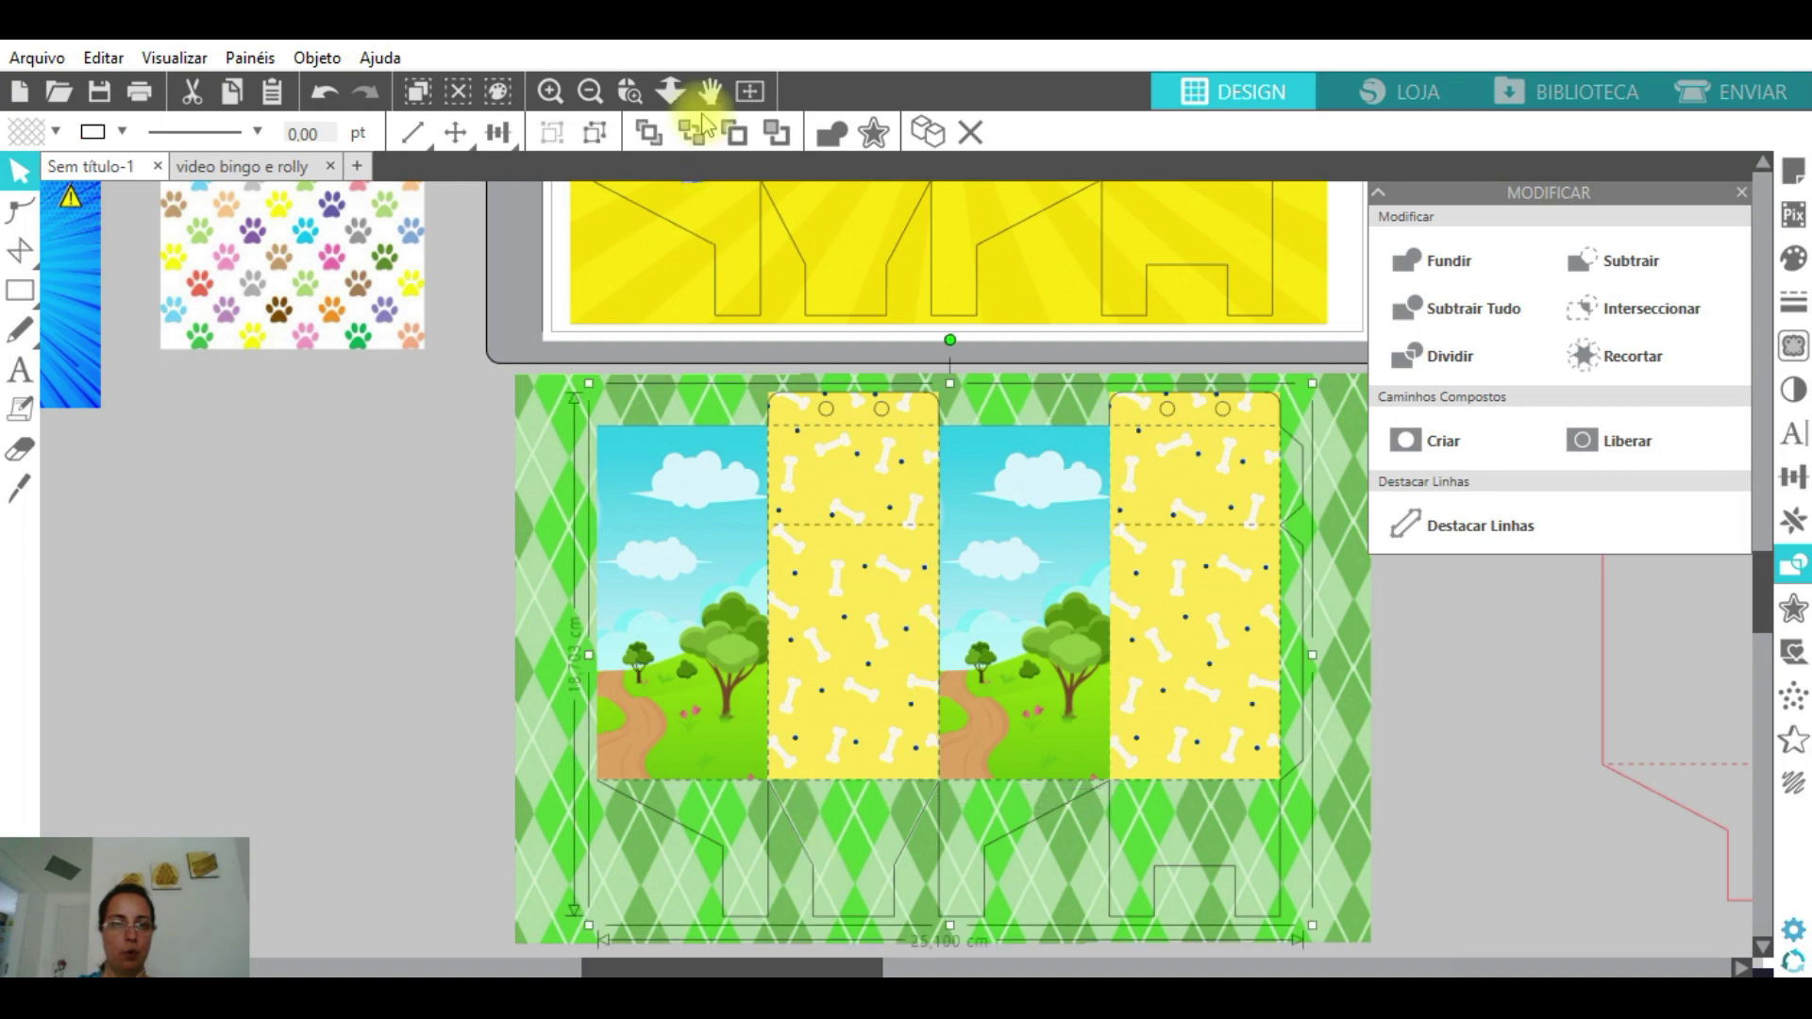
{"action": "left_click", "coordinate": [648, 133]}
{"action": "left_click", "coordinate": [392, 586]}
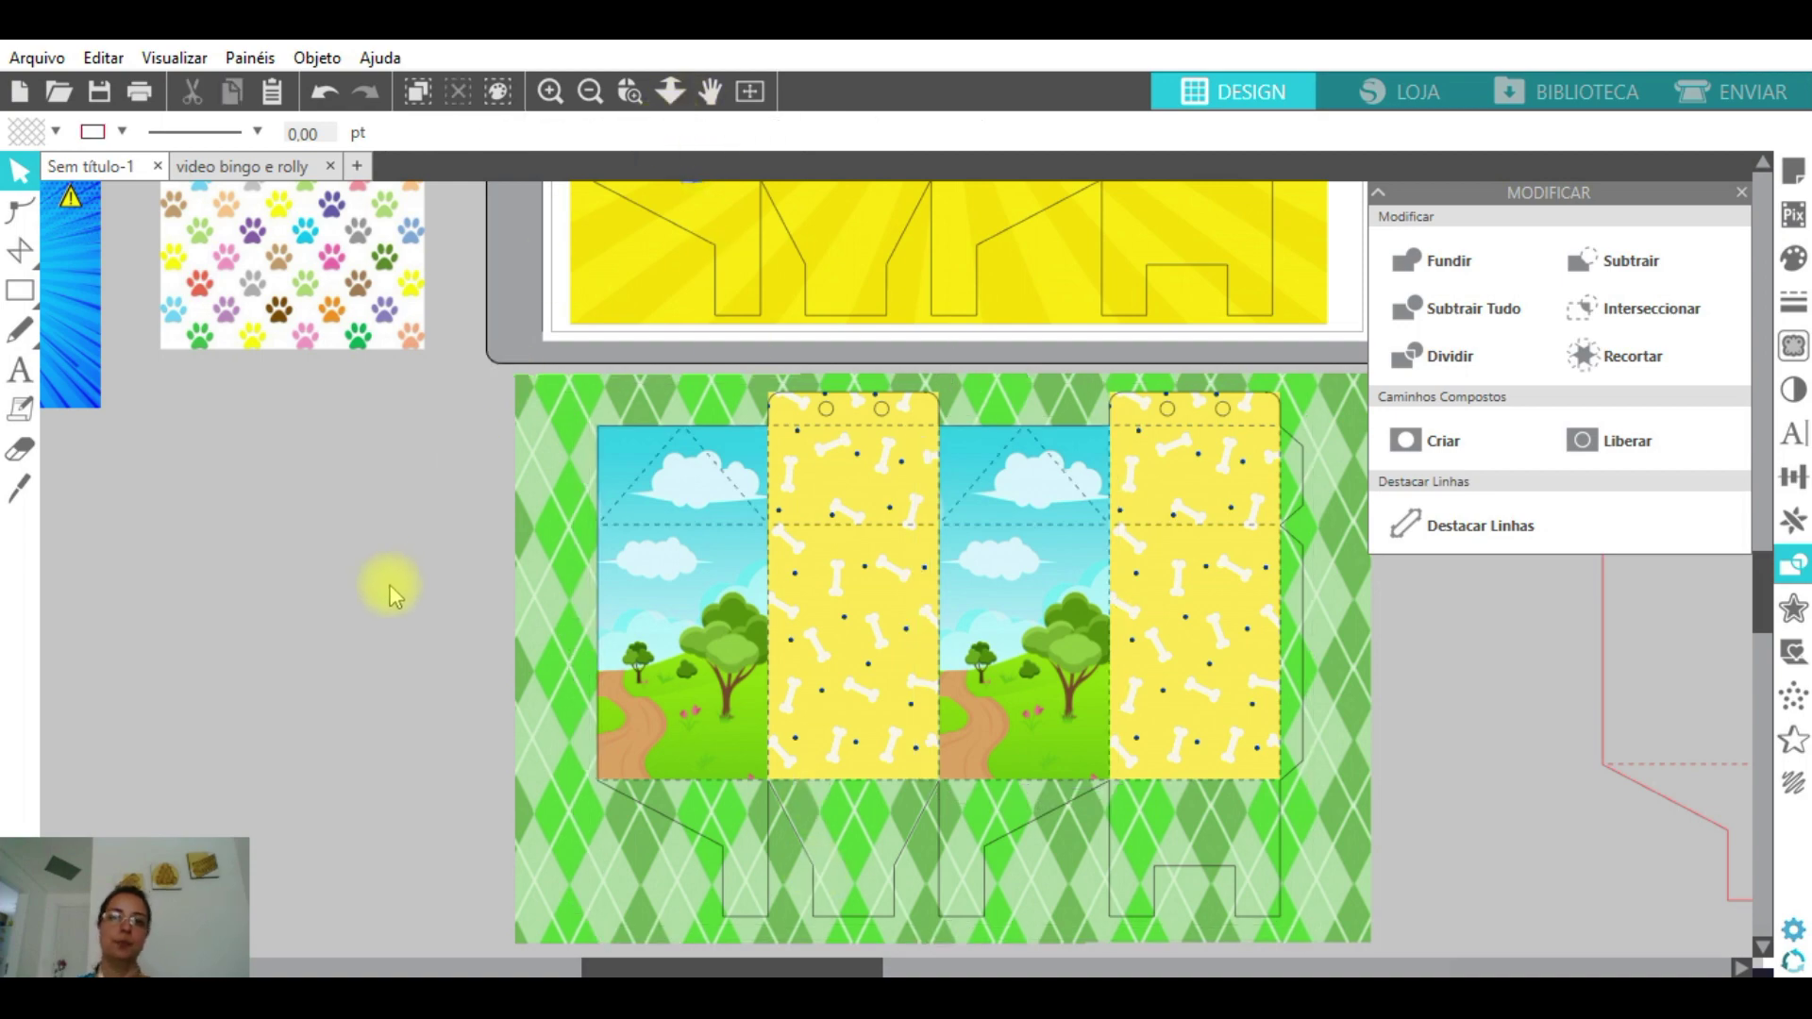
- Place the cat and two pugs image on the lower box's third panel and shrink it to about 5.9 cm wide
{"action": "scroll", "coordinate": [940, 587], "scroll_direction": "up", "scroll_amount": 4}
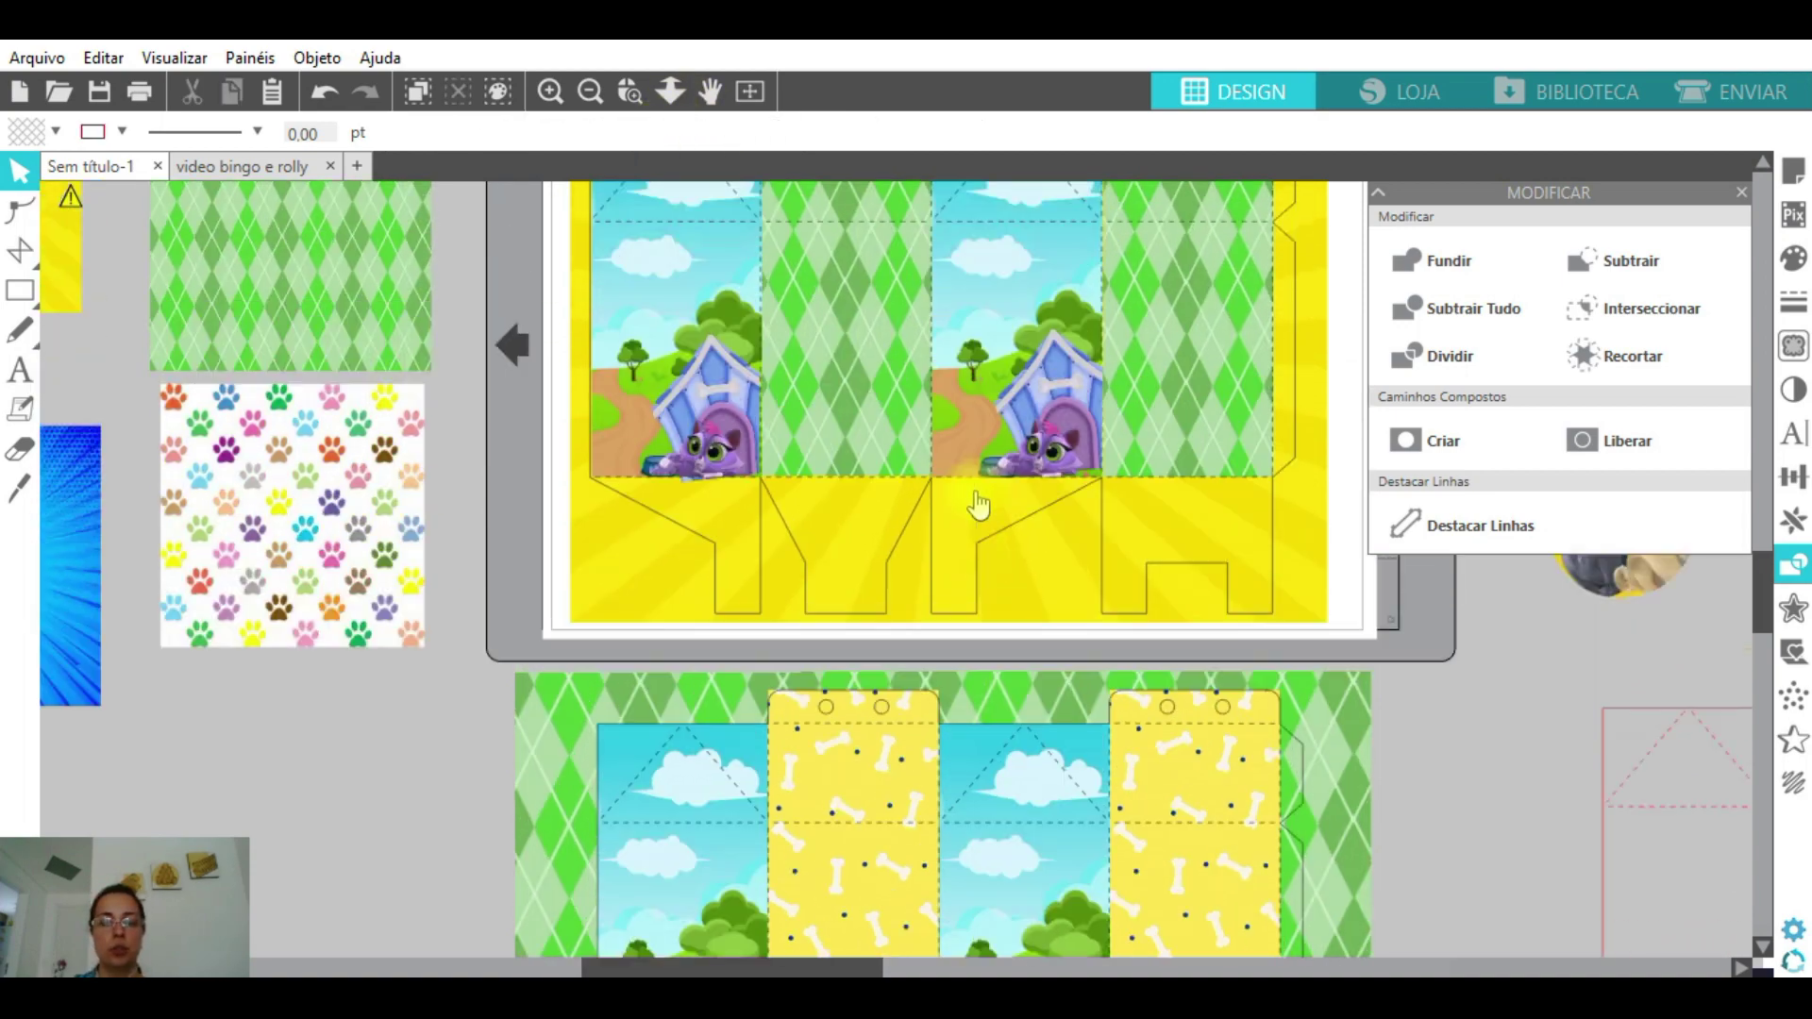
{"action": "scroll", "coordinate": [977, 505], "scroll_direction": "down", "scroll_amount": 2}
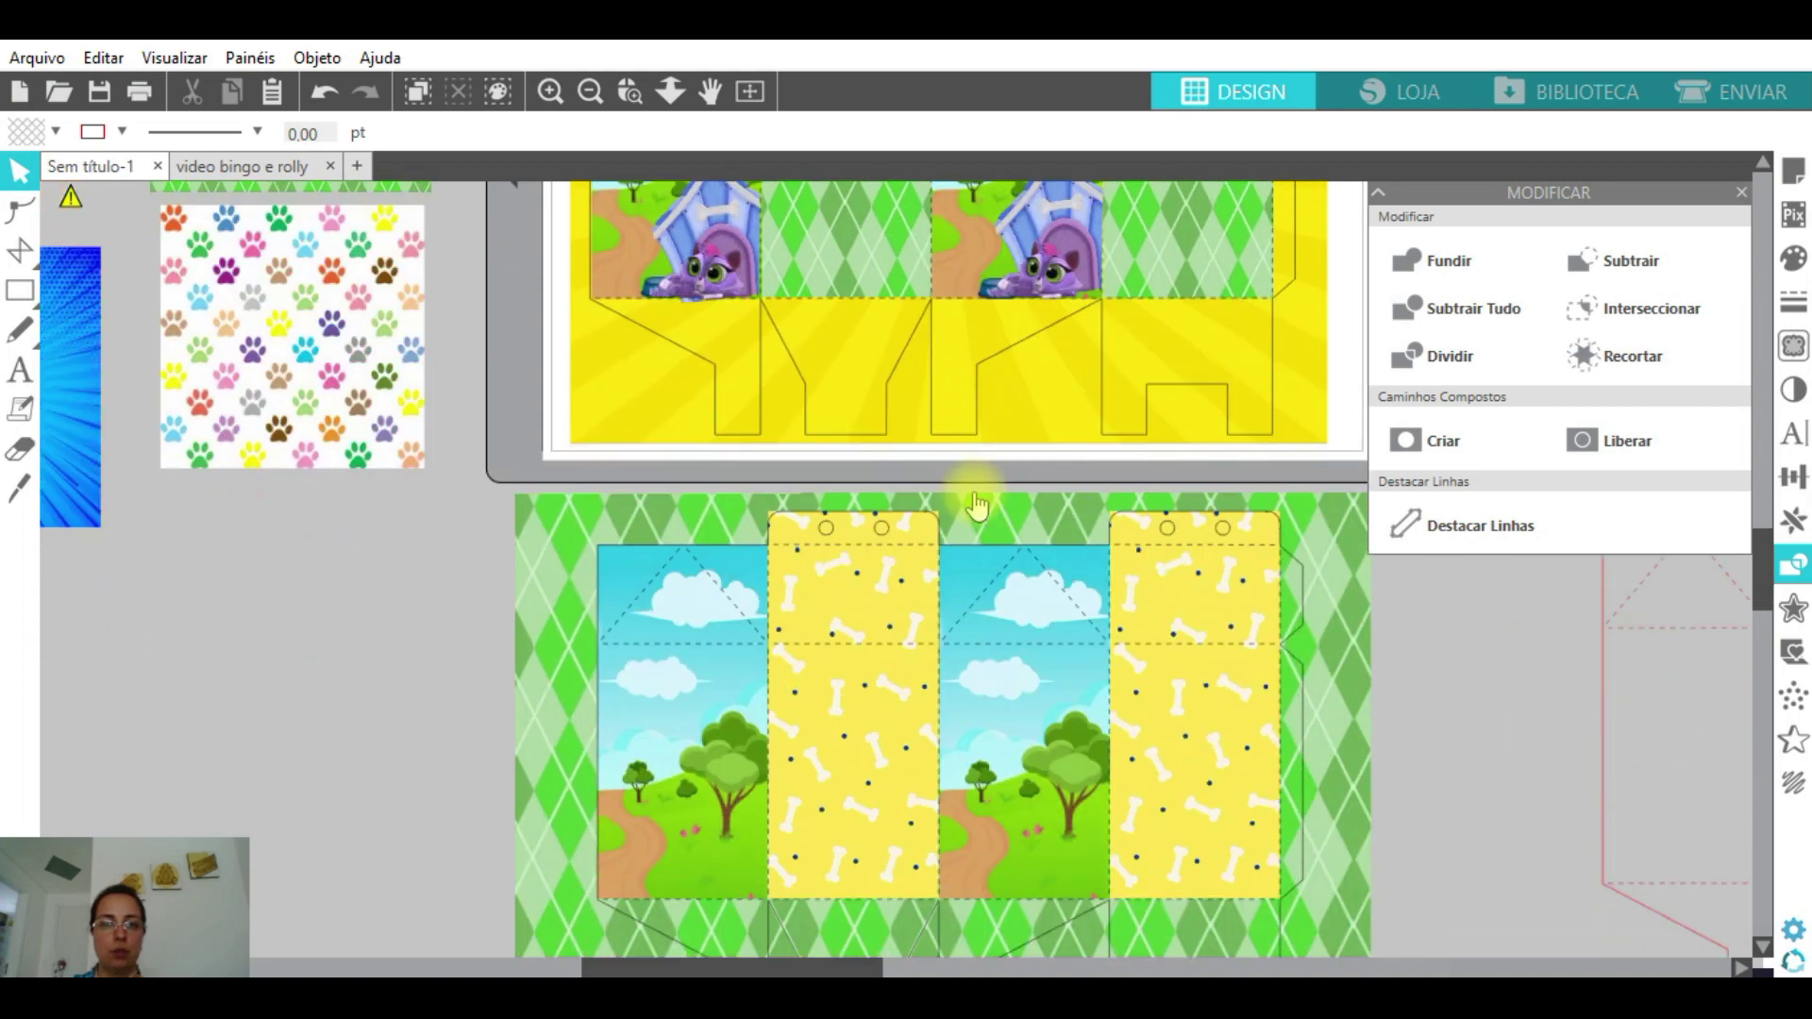
{"action": "left_click", "coordinate": [1740, 192]}
{"action": "scroll", "coordinate": [1585, 321], "scroll_direction": "up", "scroll_amount": 2}
{"action": "scroll", "coordinate": [1585, 326], "scroll_direction": "up", "scroll_amount": 2}
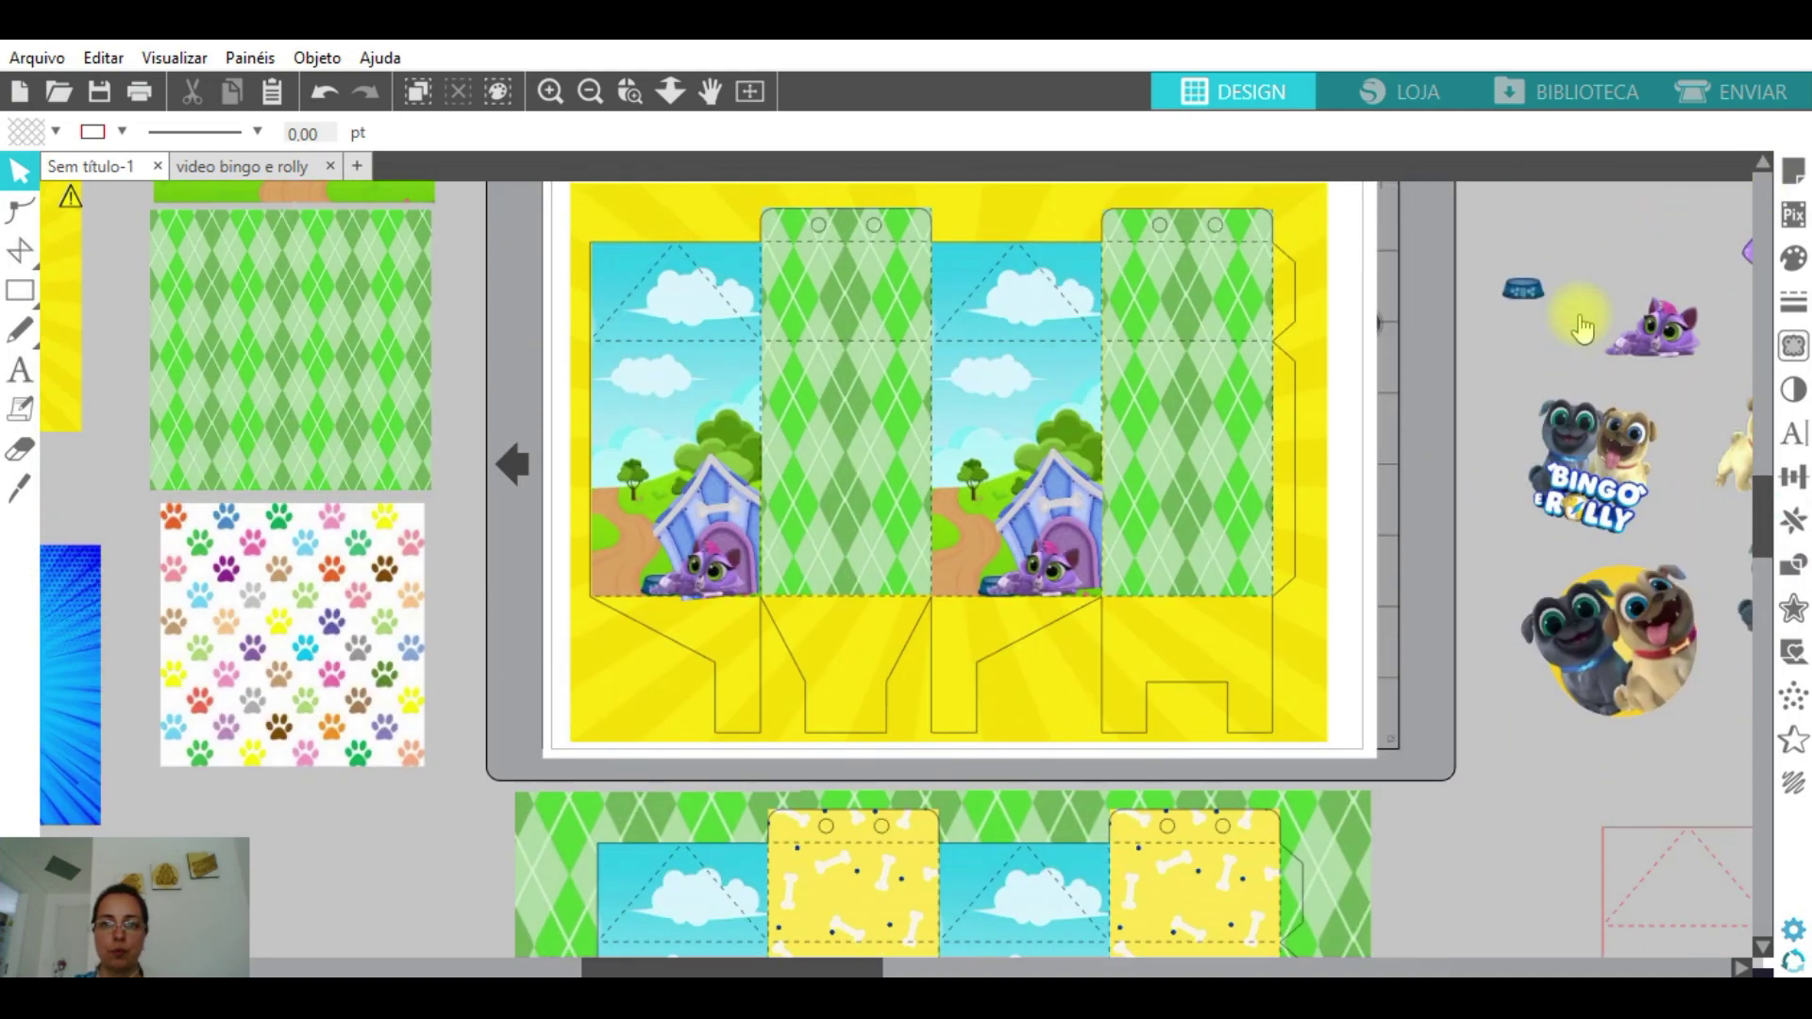
{"action": "scroll", "coordinate": [1495, 568], "scroll_direction": "down", "scroll_amount": 2}
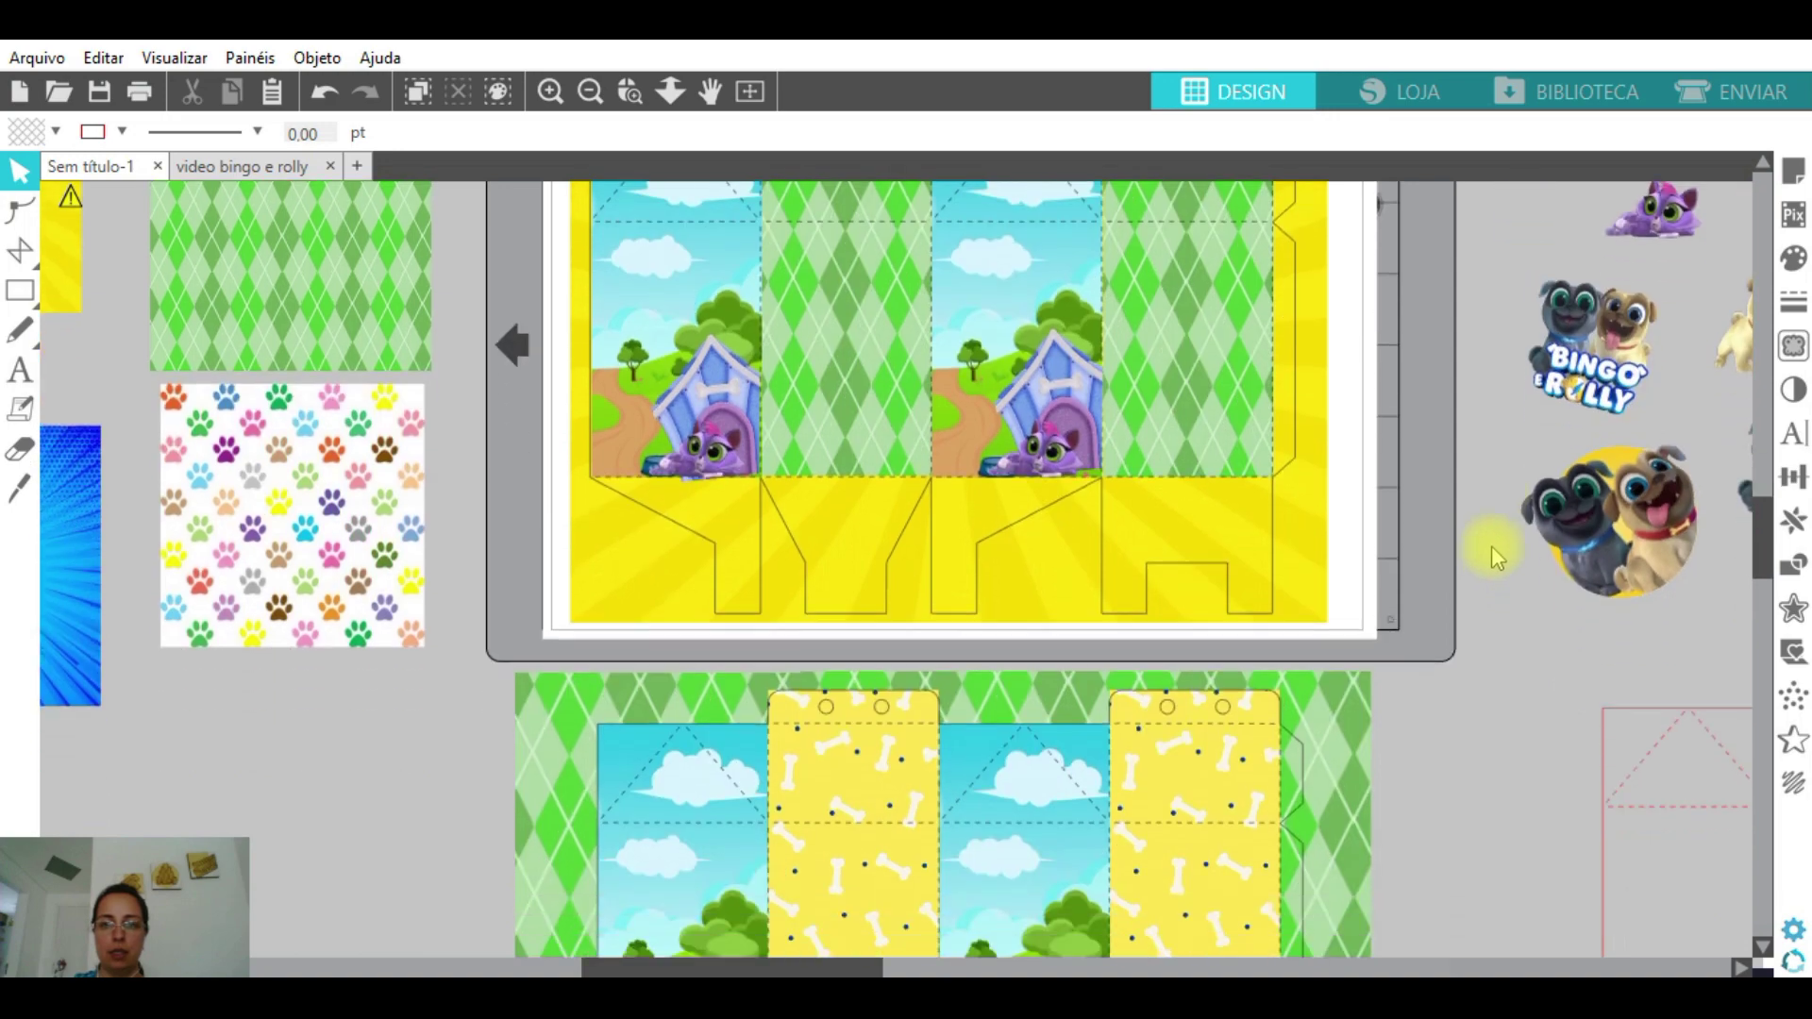
{"action": "left_click_drag", "start_coordinate": [845, 972], "coordinate": [1031, 943]}
{"action": "scroll", "coordinate": [357, 892], "scroll_direction": "down", "scroll_amount": 8}
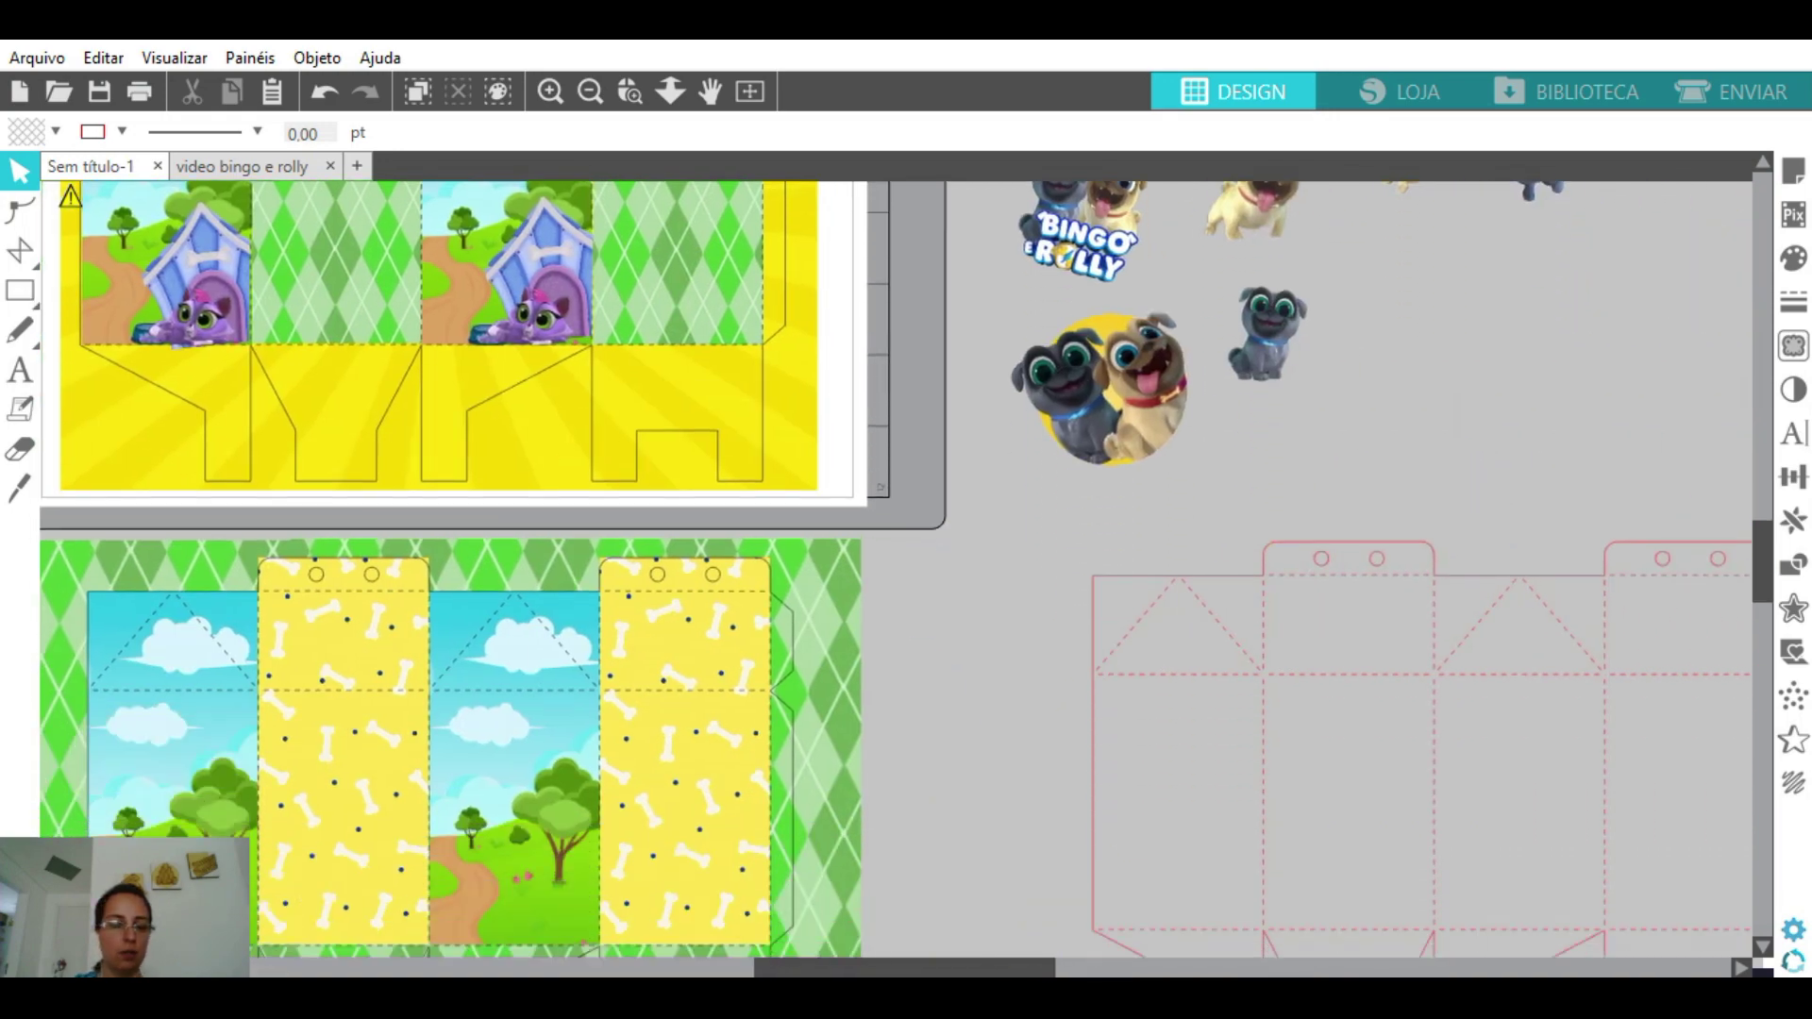
{"action": "left_click", "coordinate": [674, 835]}
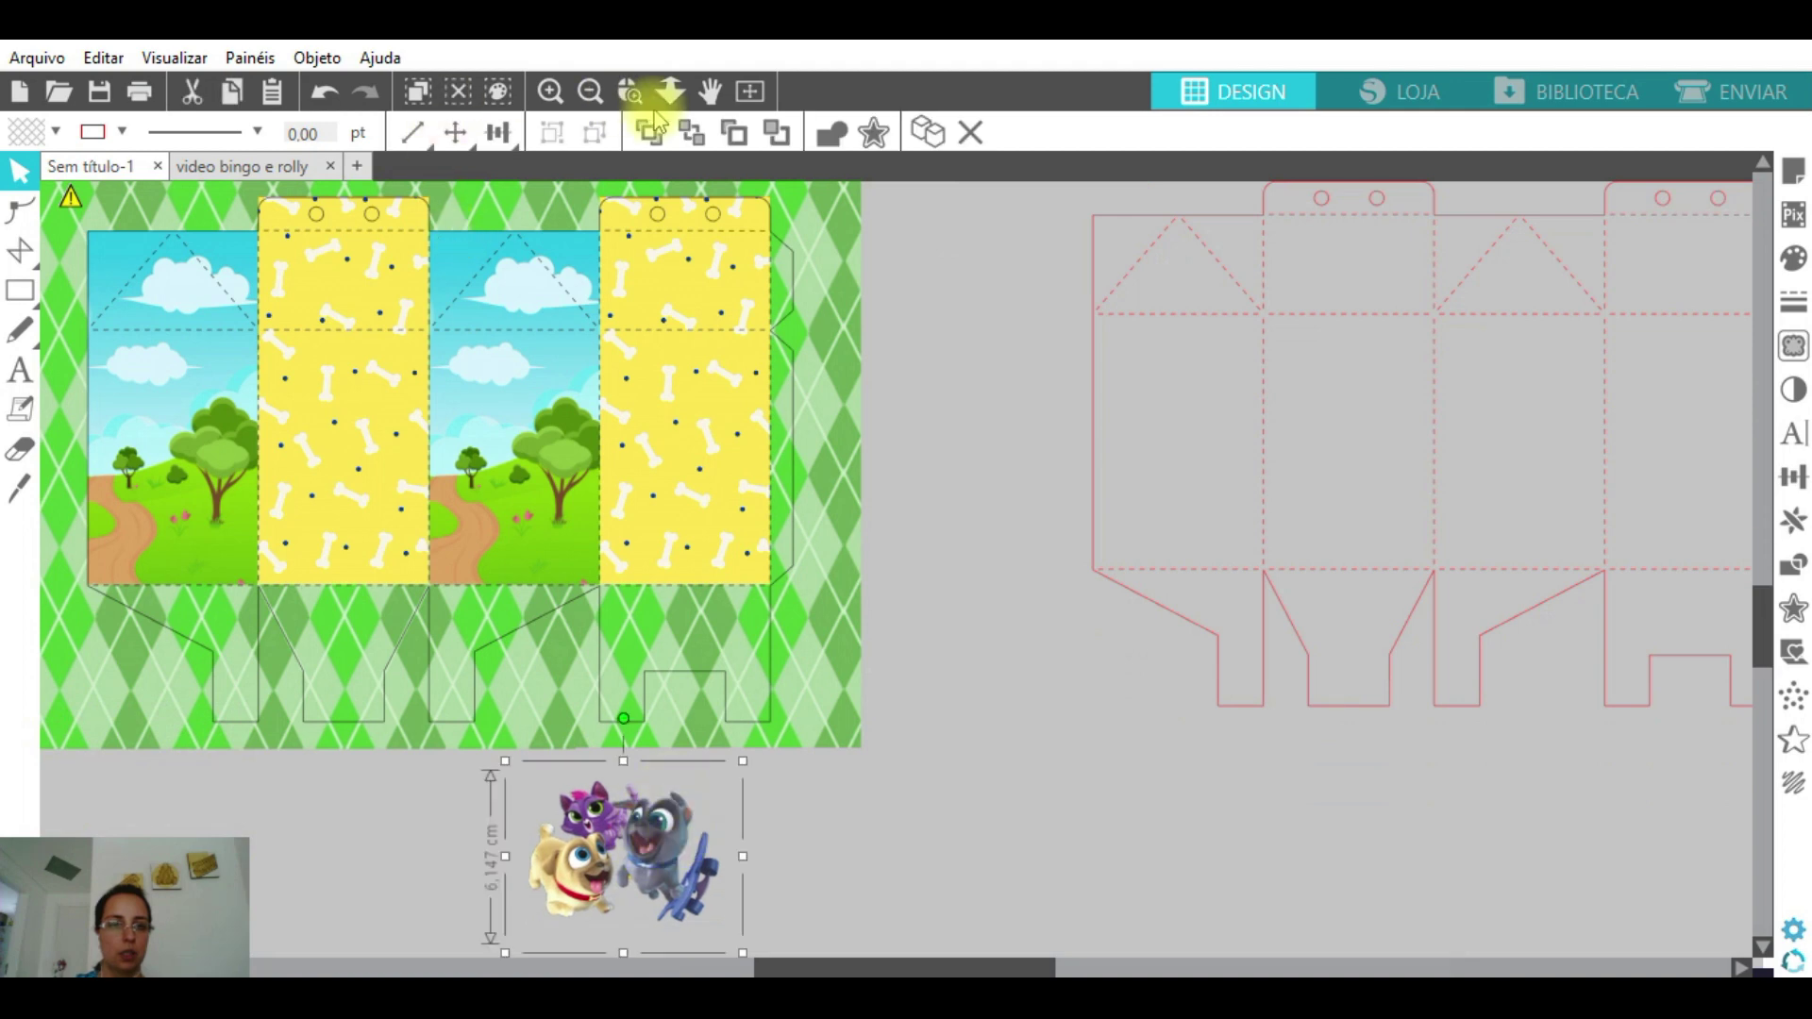
{"action": "left_click_drag", "start_coordinate": [647, 863], "coordinate": [520, 420]}
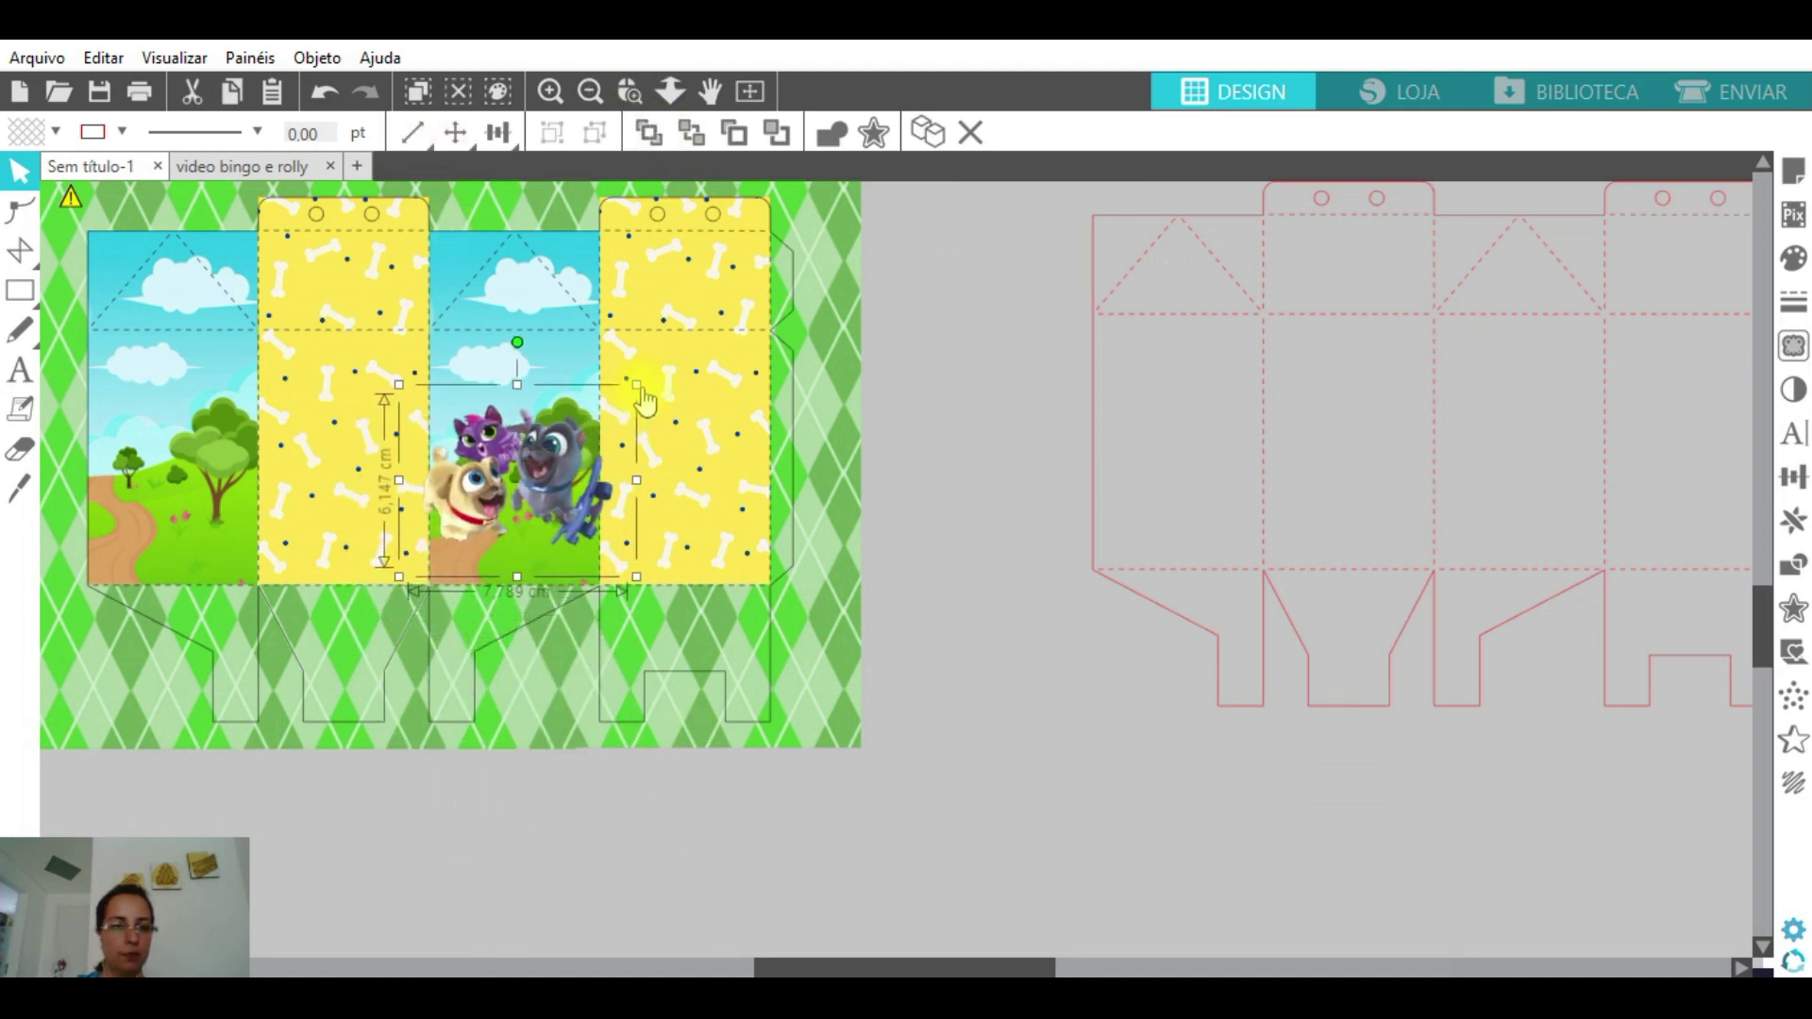
{"action": "left_click_drag", "start_coordinate": [637, 385], "coordinate": [542, 436]}
- Flip the landscape on the lower box's third panel horizontally
{"action": "right_click", "coordinate": [535, 359]}
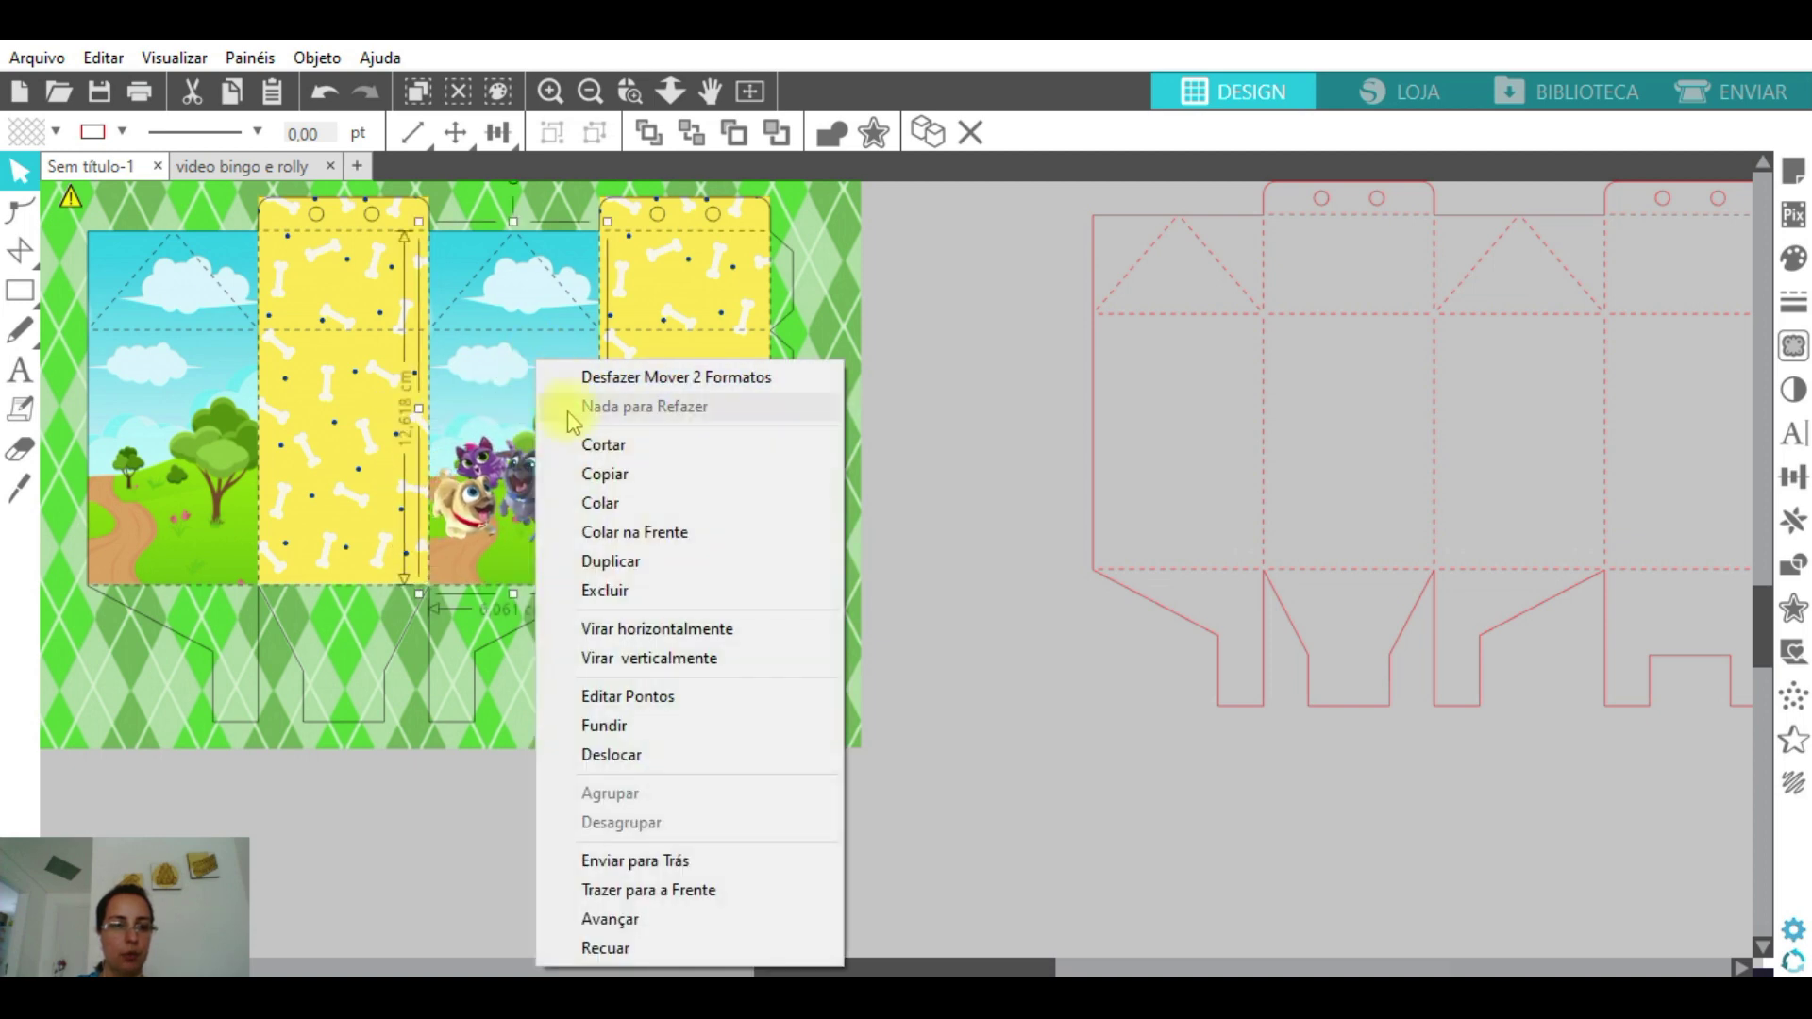
{"action": "left_click", "coordinate": [676, 628]}
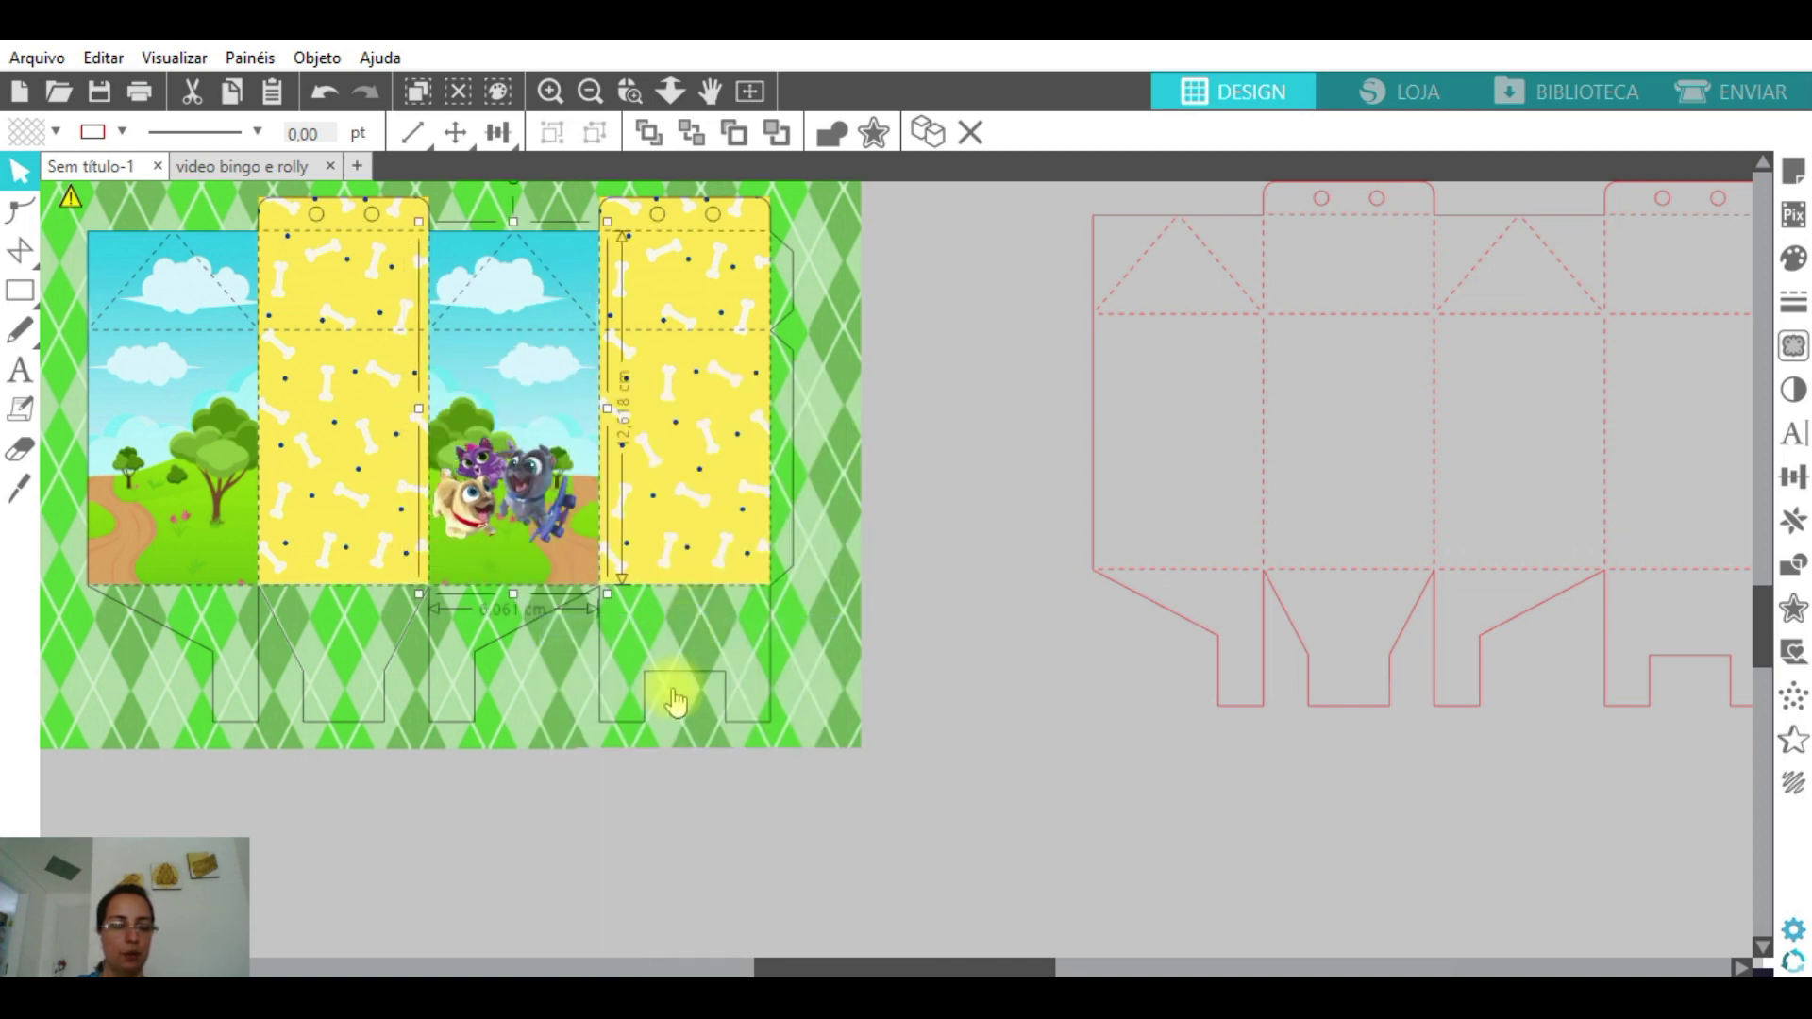
{"action": "left_click", "coordinate": [642, 906]}
- Enlarge the character group to about 6.84 cm wide and position it low on the lower box's third panel
{"action": "left_click_drag", "start_coordinate": [550, 479], "coordinate": [549, 508]}
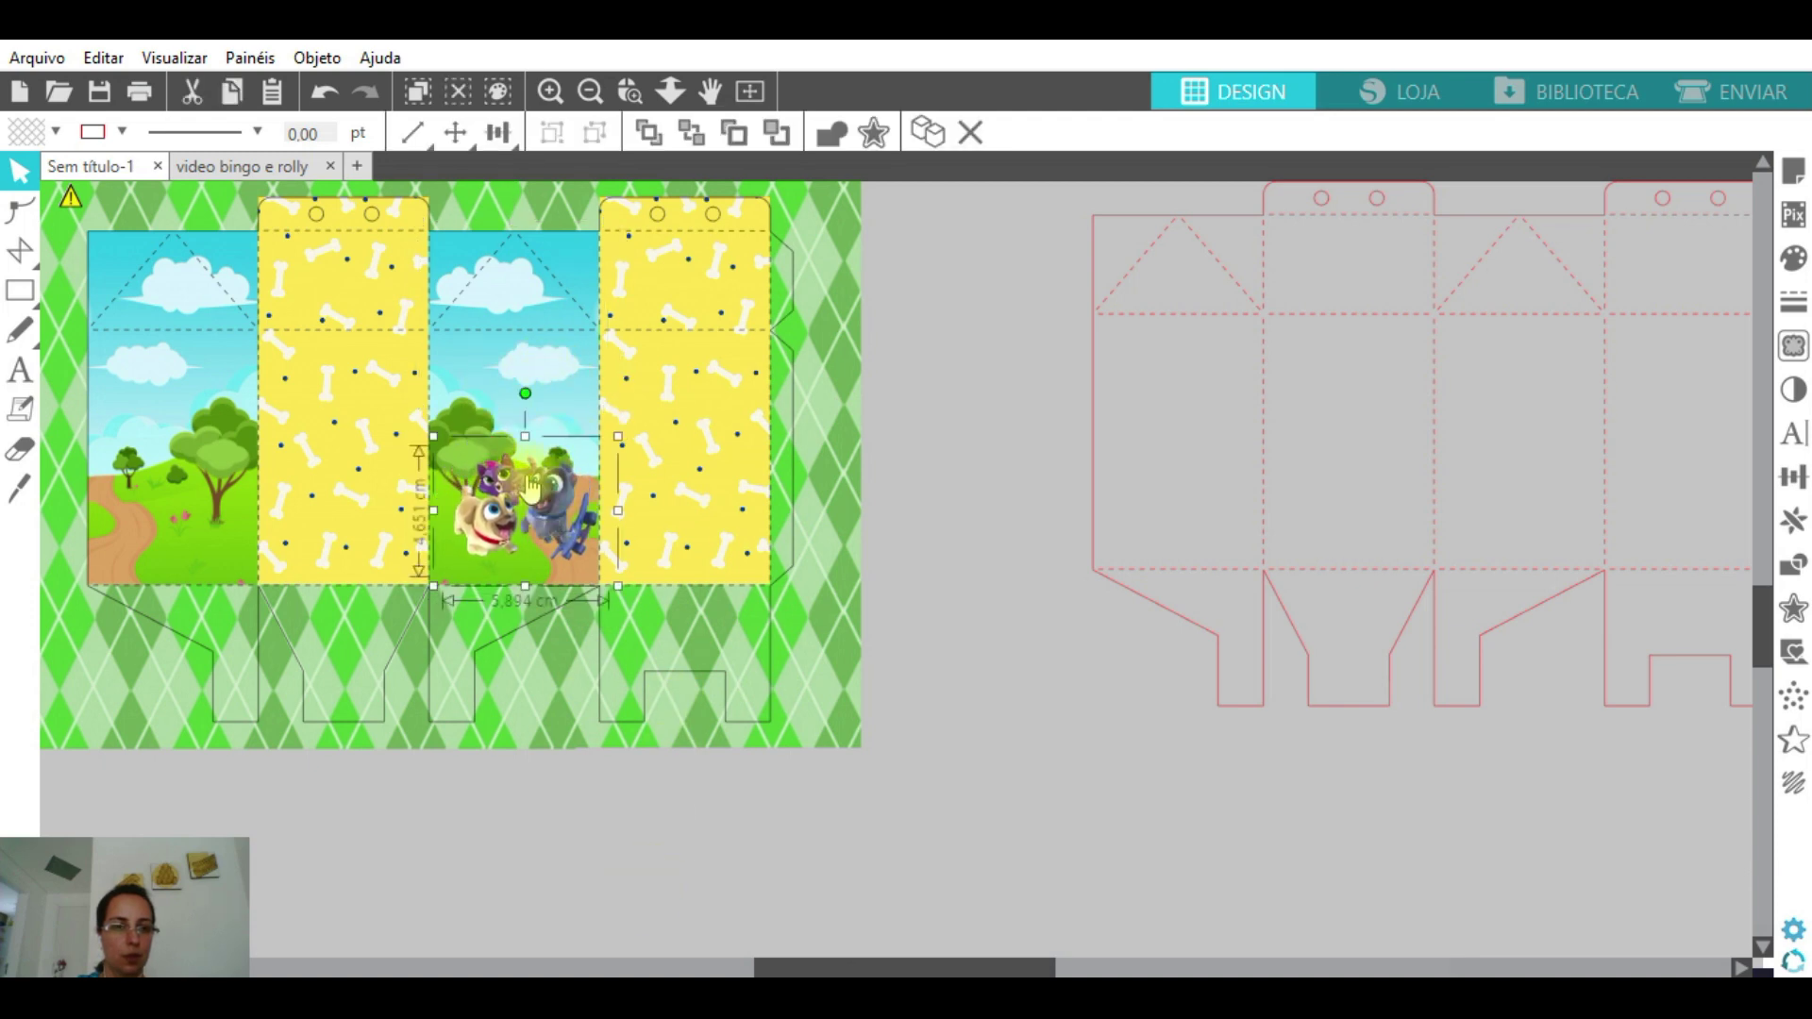
{"action": "left_click_drag", "start_coordinate": [433, 441], "coordinate": [413, 420]}
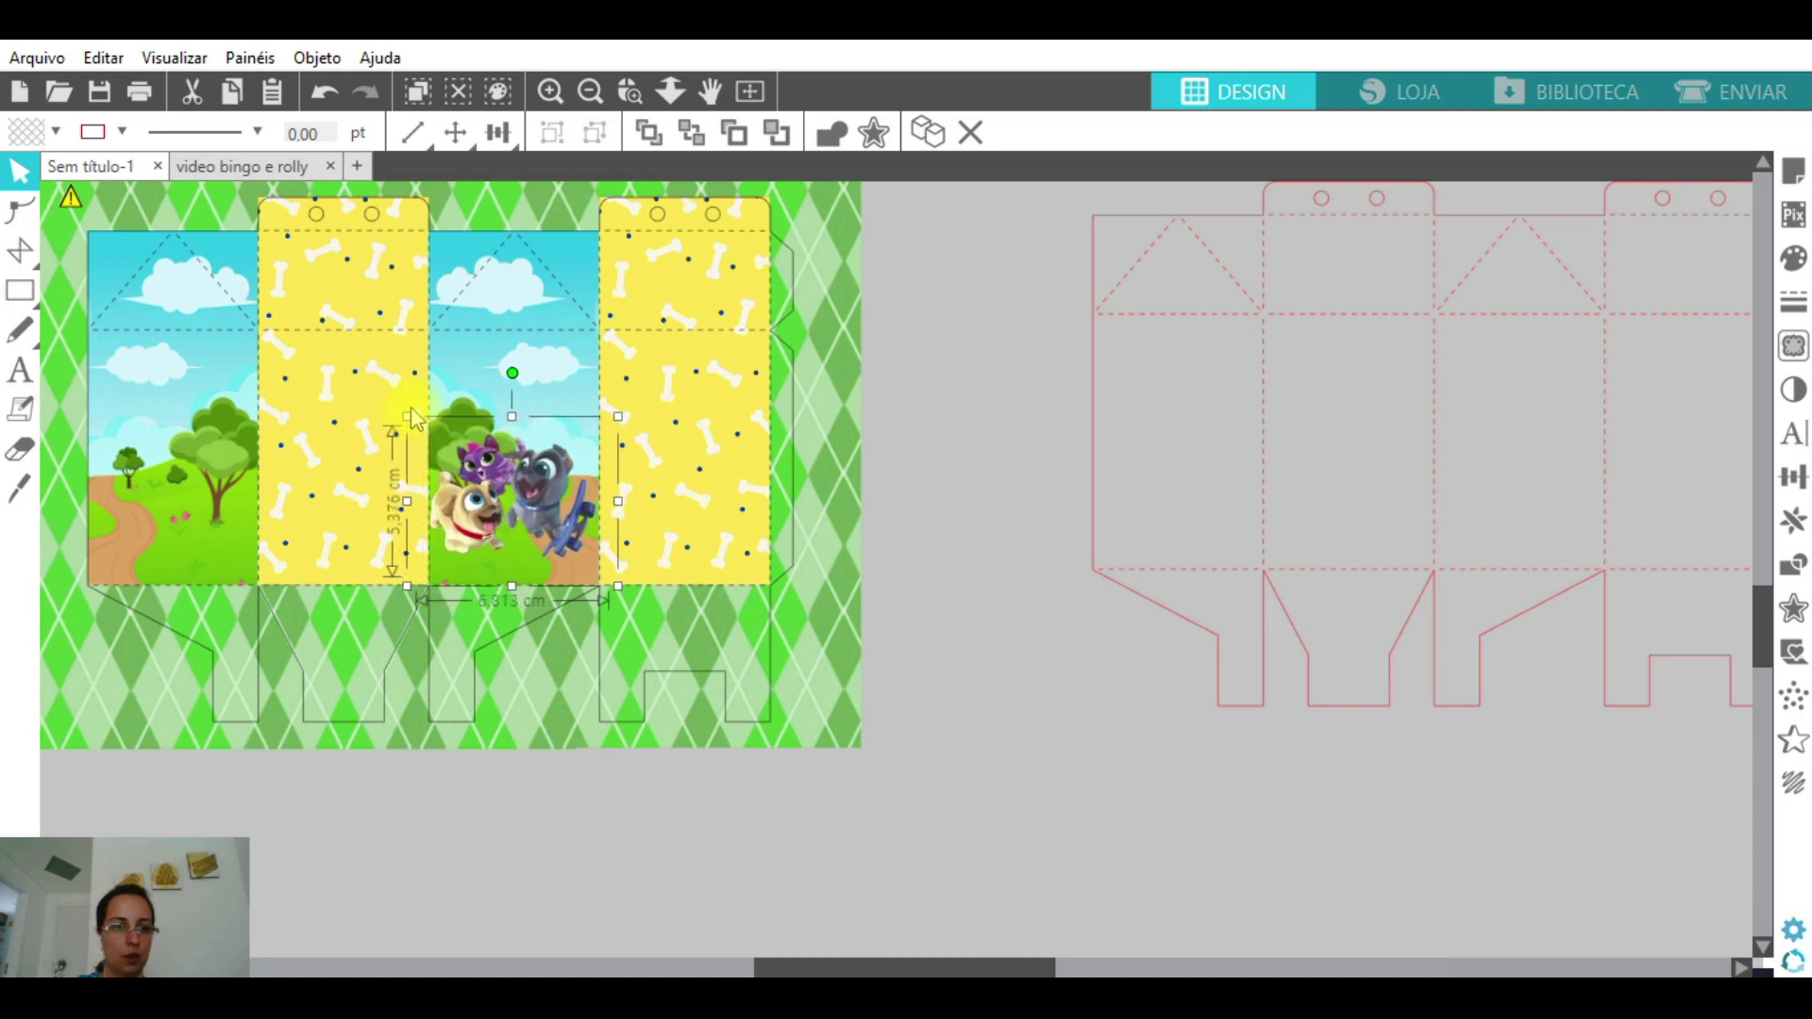
{"action": "left_click_drag", "start_coordinate": [533, 484], "coordinate": [571, 510]}
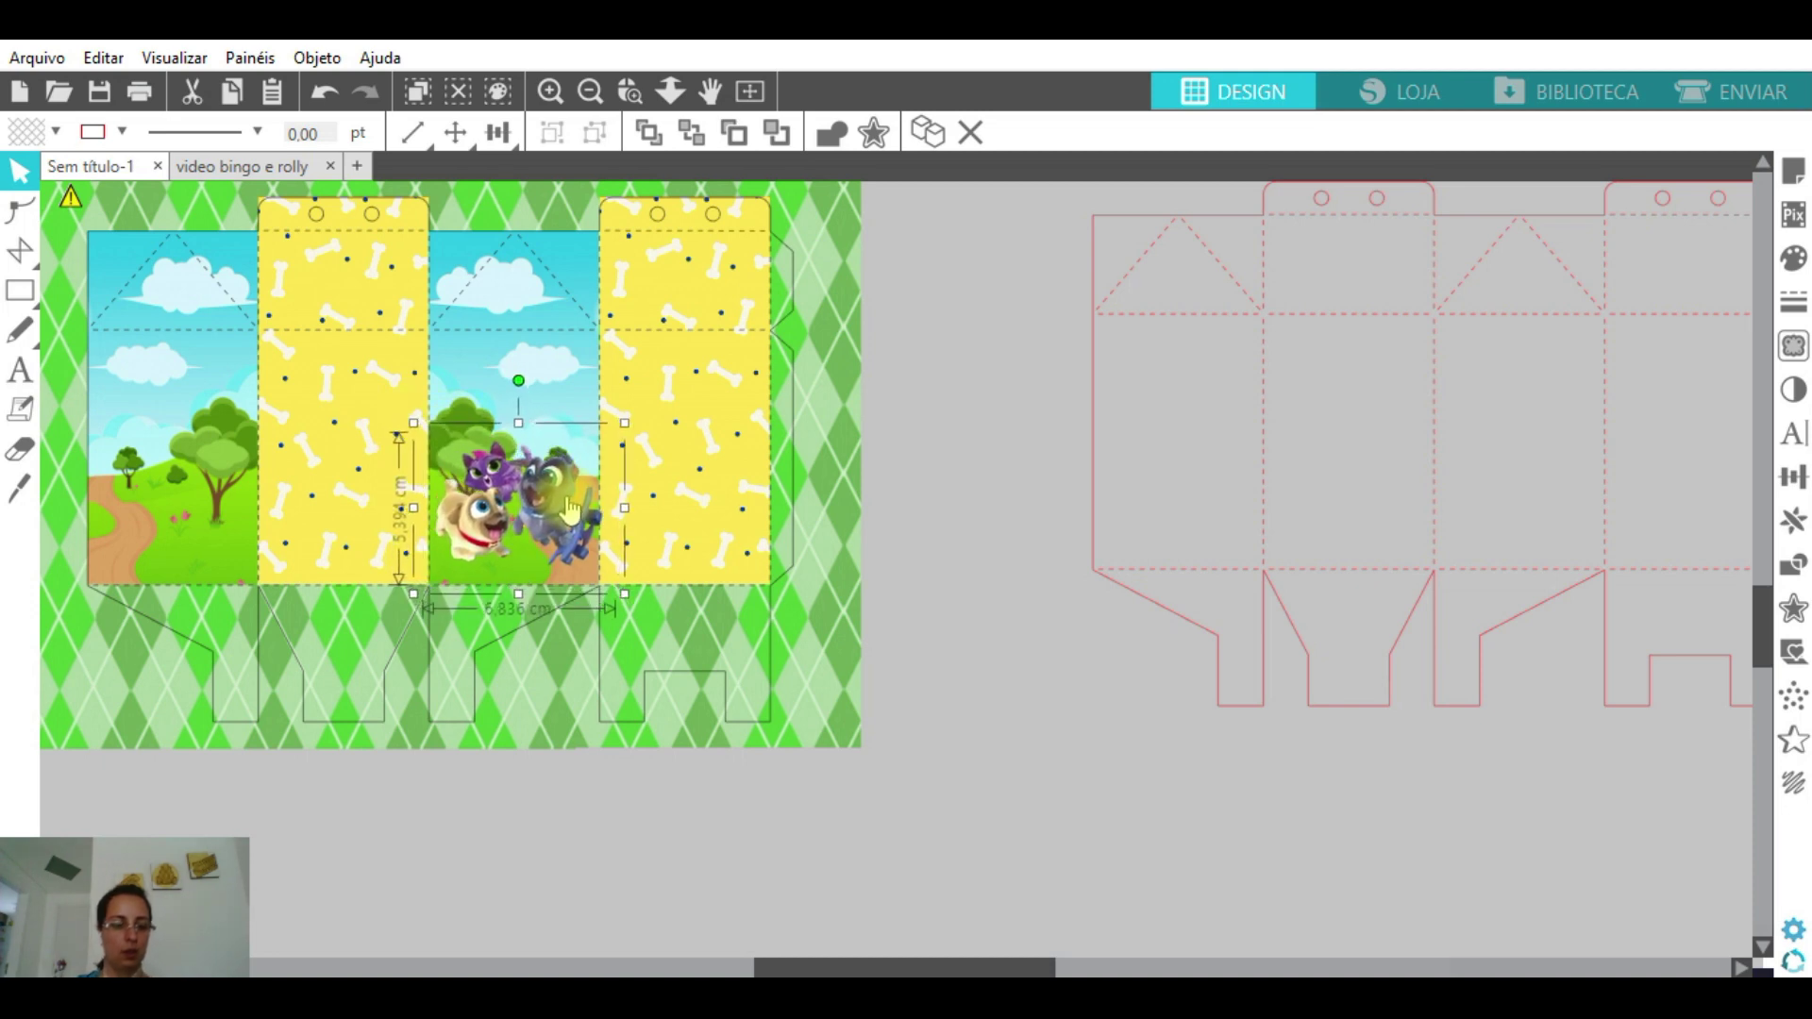
- Copy the character group onto the lower box's first panel, flip the copy horizontally and position it low on the panel
{"action": "left_click_drag", "start_coordinate": [569, 495], "coordinate": [222, 472]}
{"action": "right_click", "coordinate": [222, 472]}
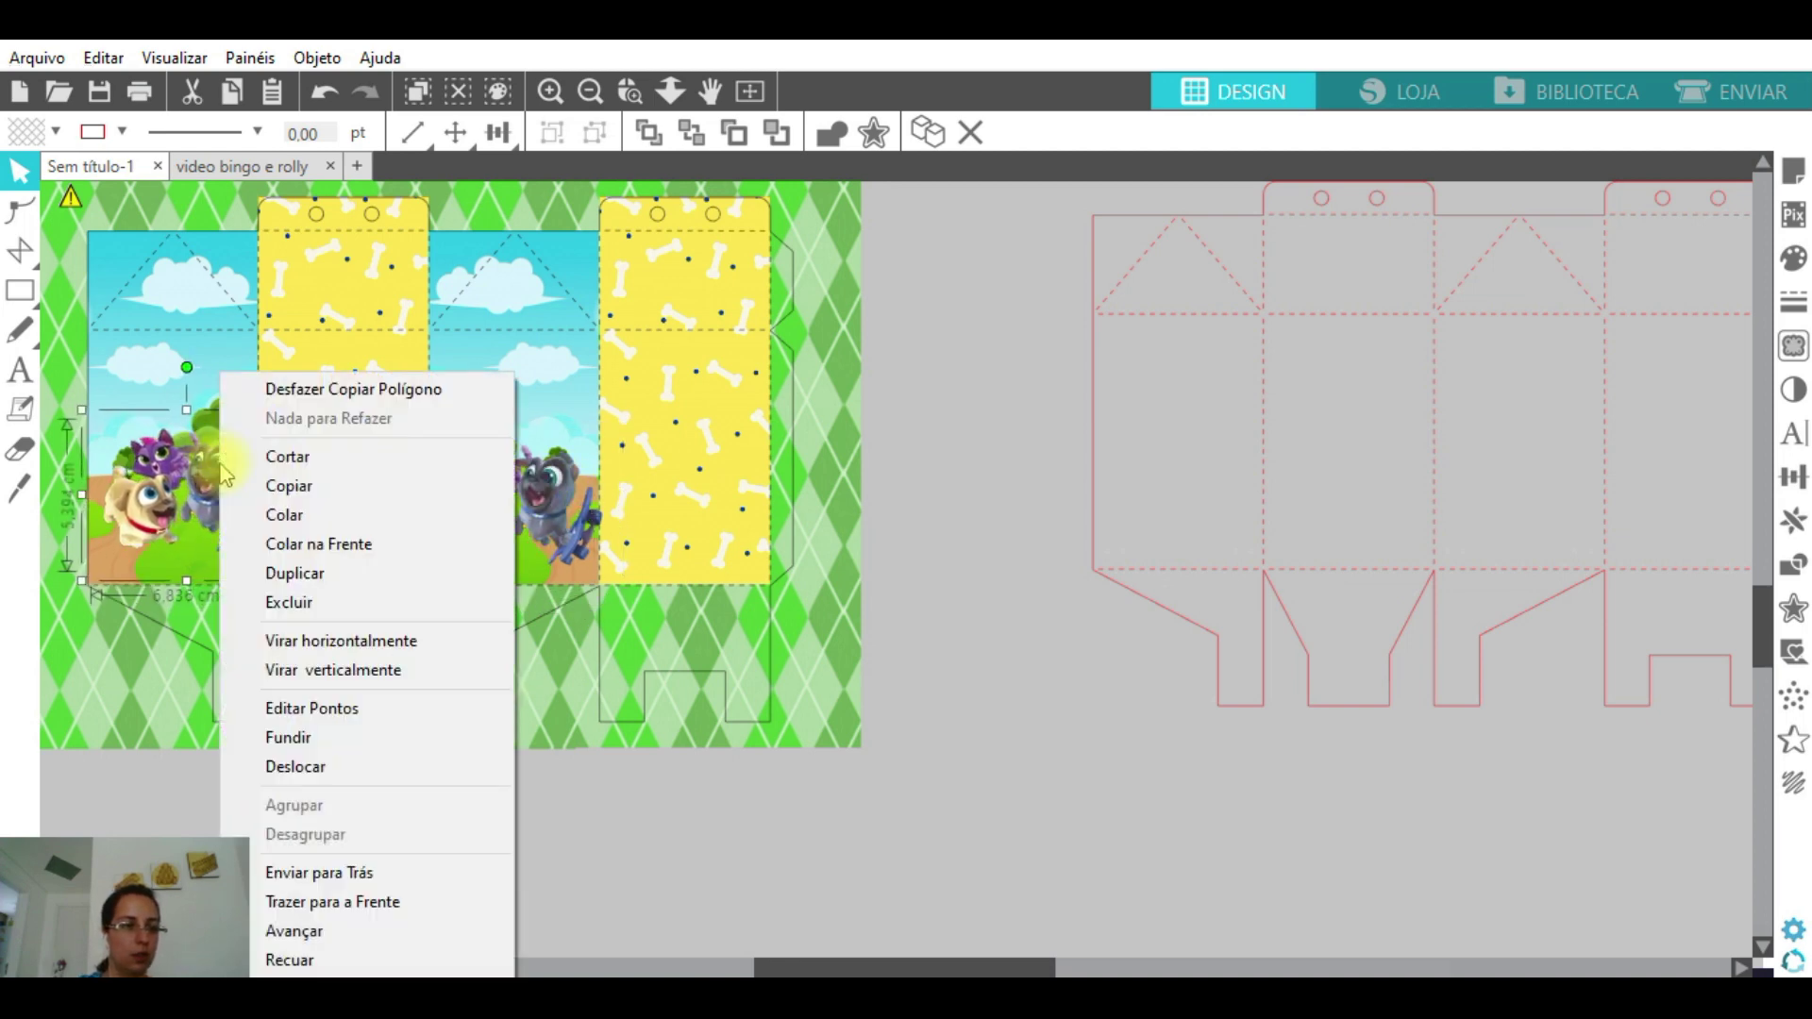
{"action": "left_click", "coordinate": [302, 637]}
{"action": "left_click_drag", "start_coordinate": [193, 563], "coordinate": [210, 522]}
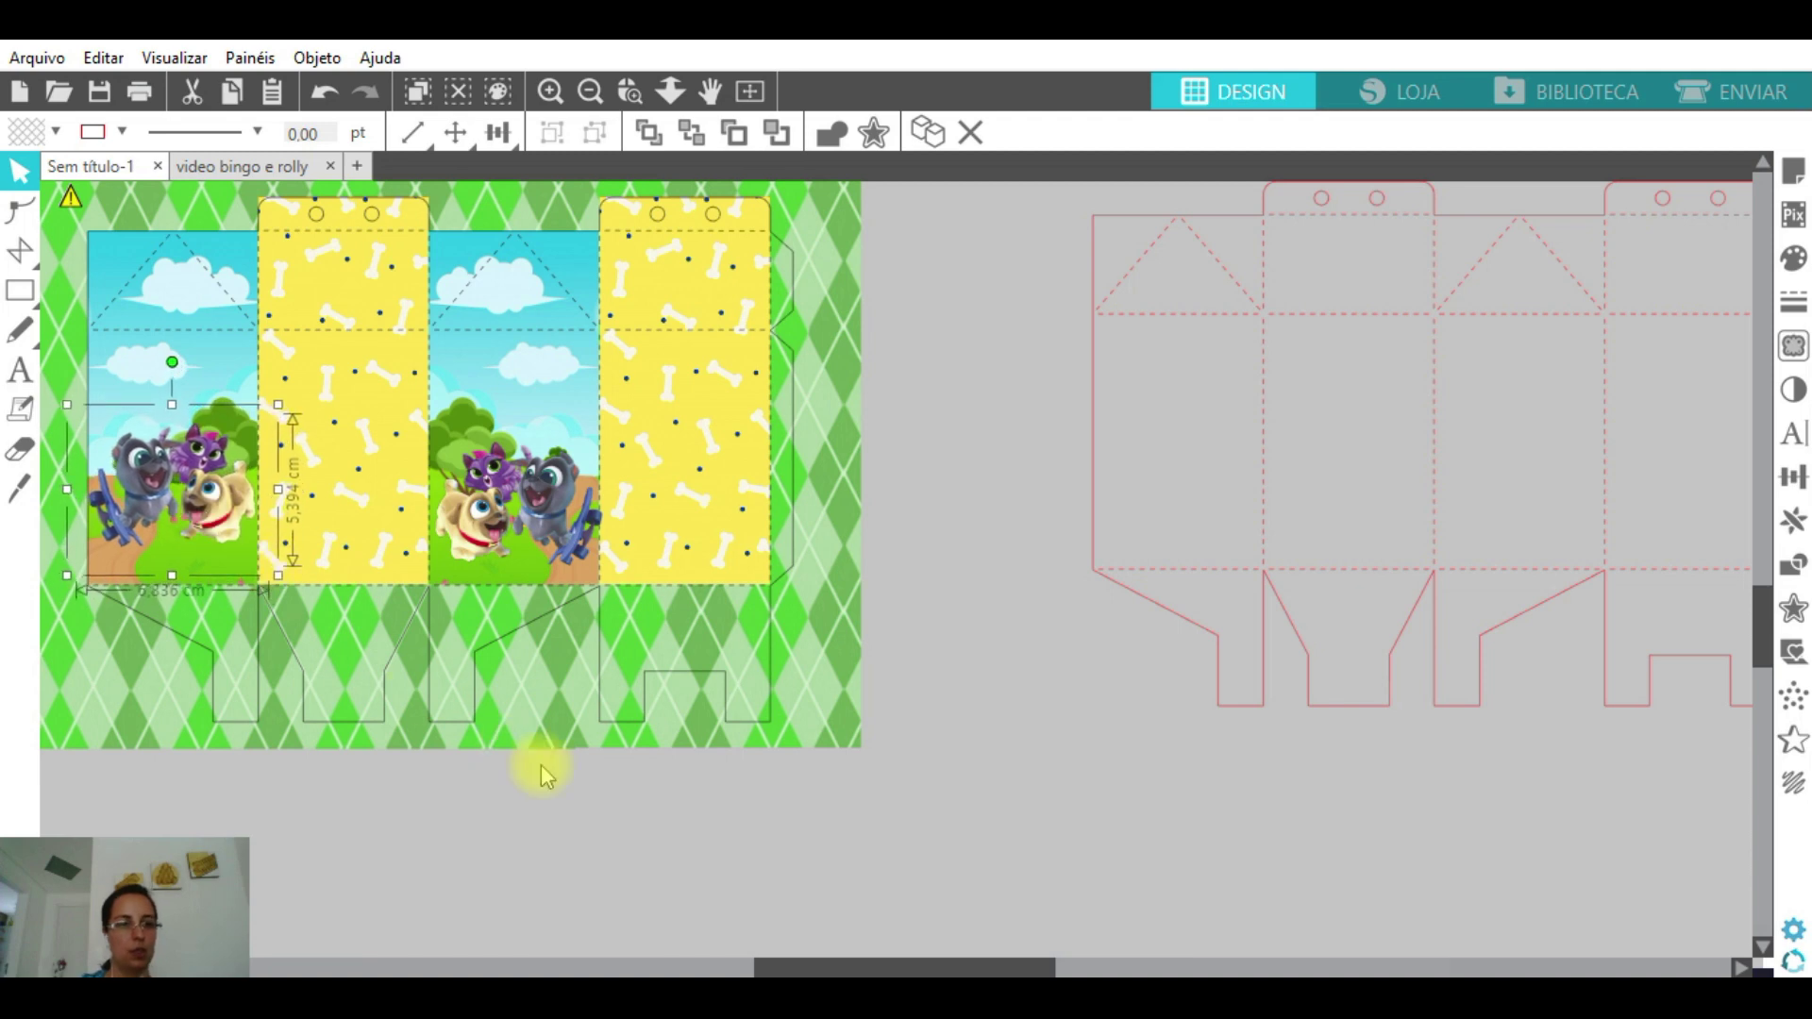
{"action": "left_click", "coordinate": [563, 801]}
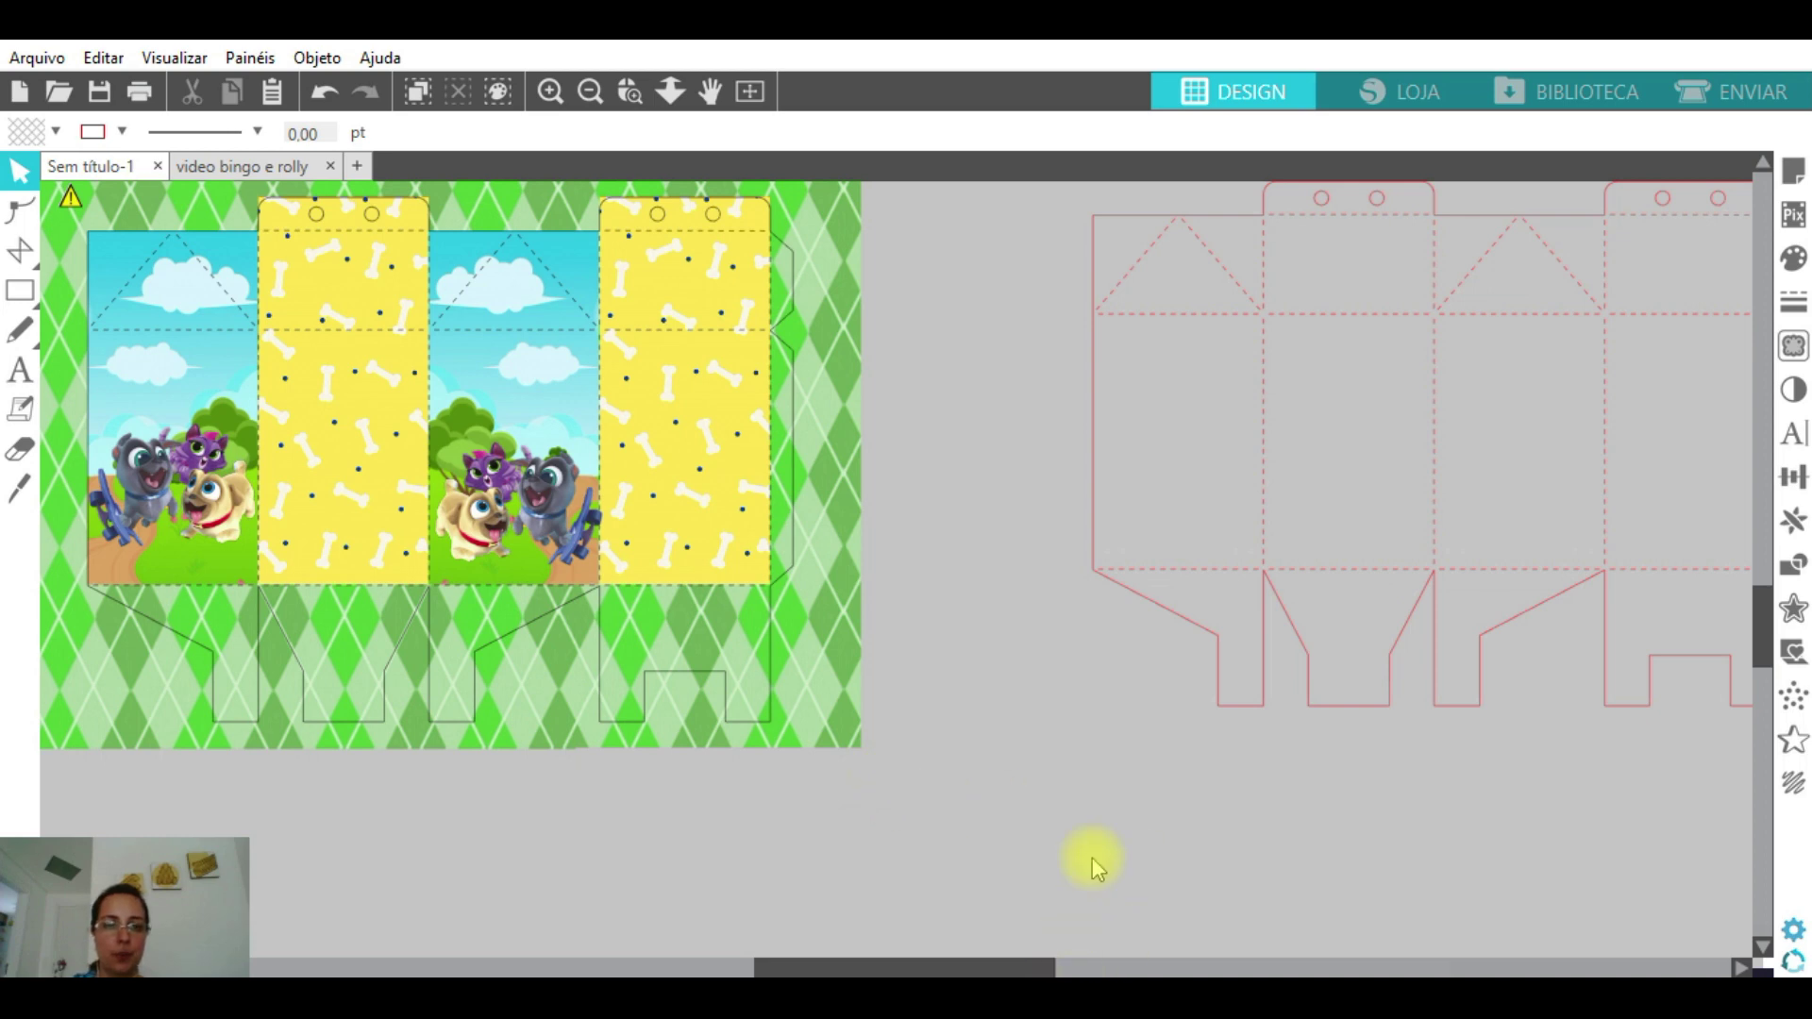
- Enlarge the Bingo e Rolly logo image beside the upper box and rotate it upright
{"action": "scroll", "coordinate": [797, 686], "scroll_direction": "up", "scroll_amount": 4}
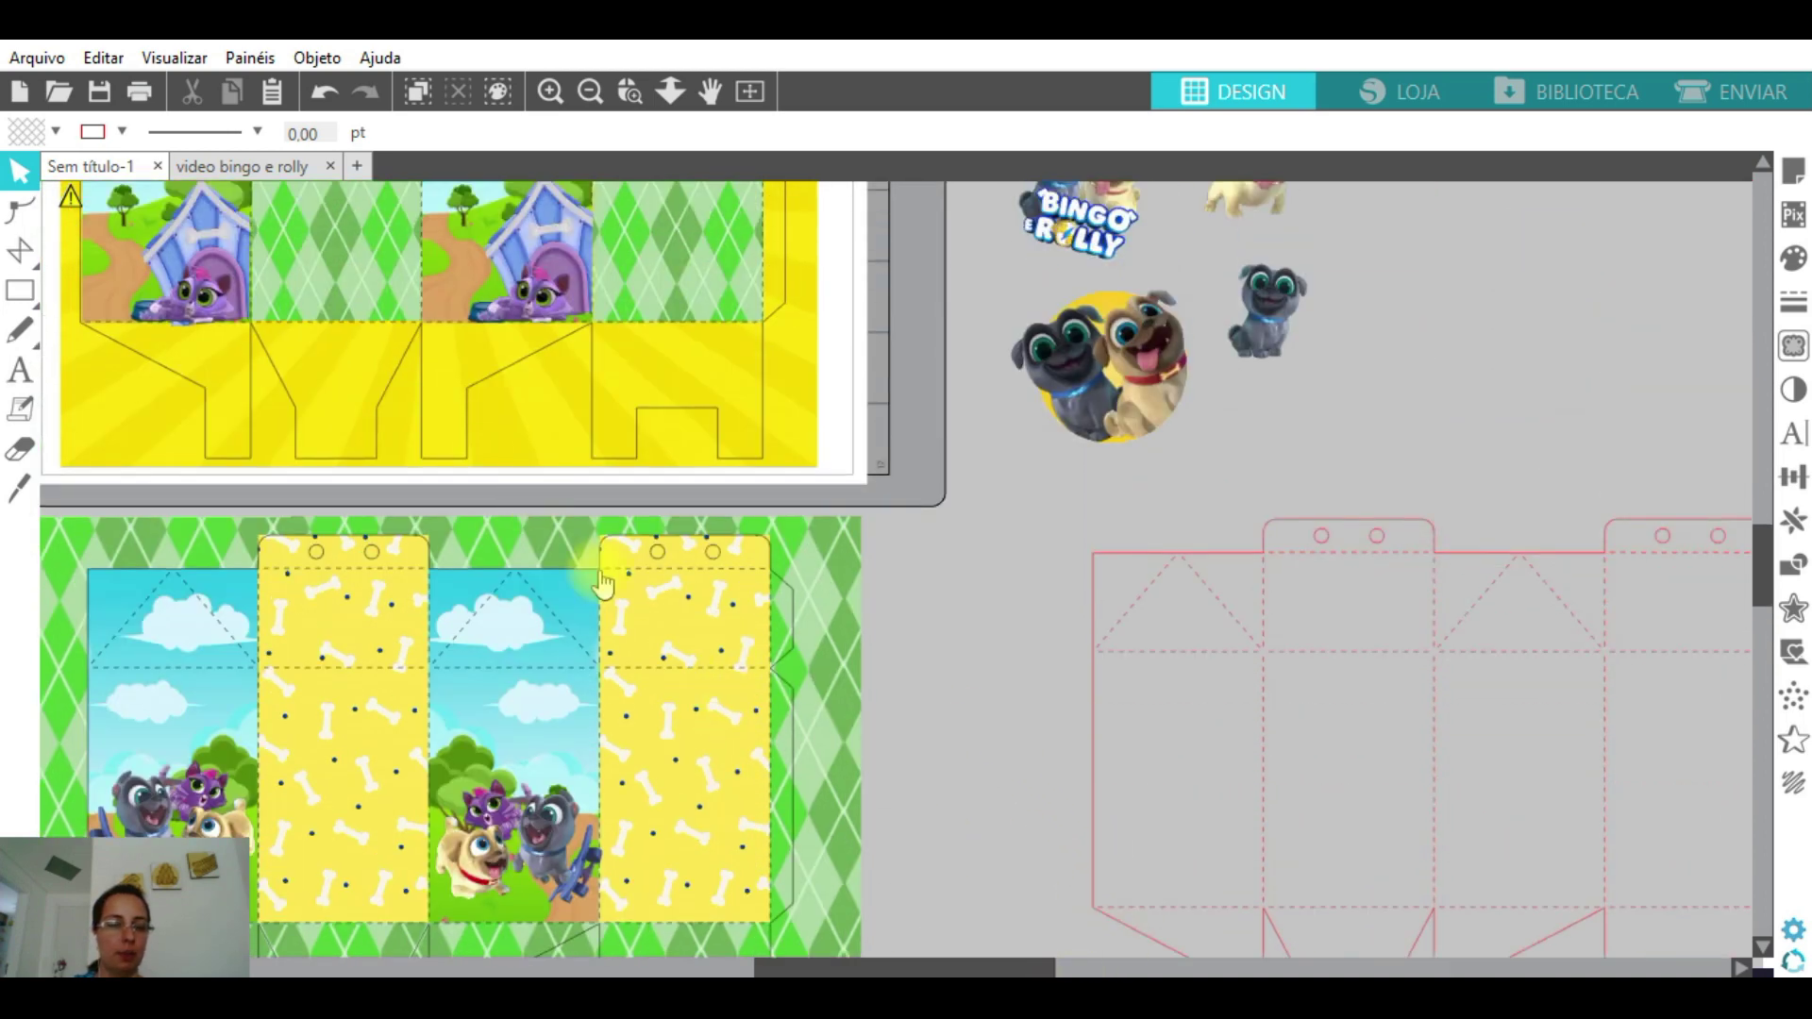
{"action": "scroll", "coordinate": [701, 705], "scroll_direction": "up", "scroll_amount": 2}
{"action": "scroll", "coordinate": [721, 659], "scroll_direction": "up", "scroll_amount": 1}
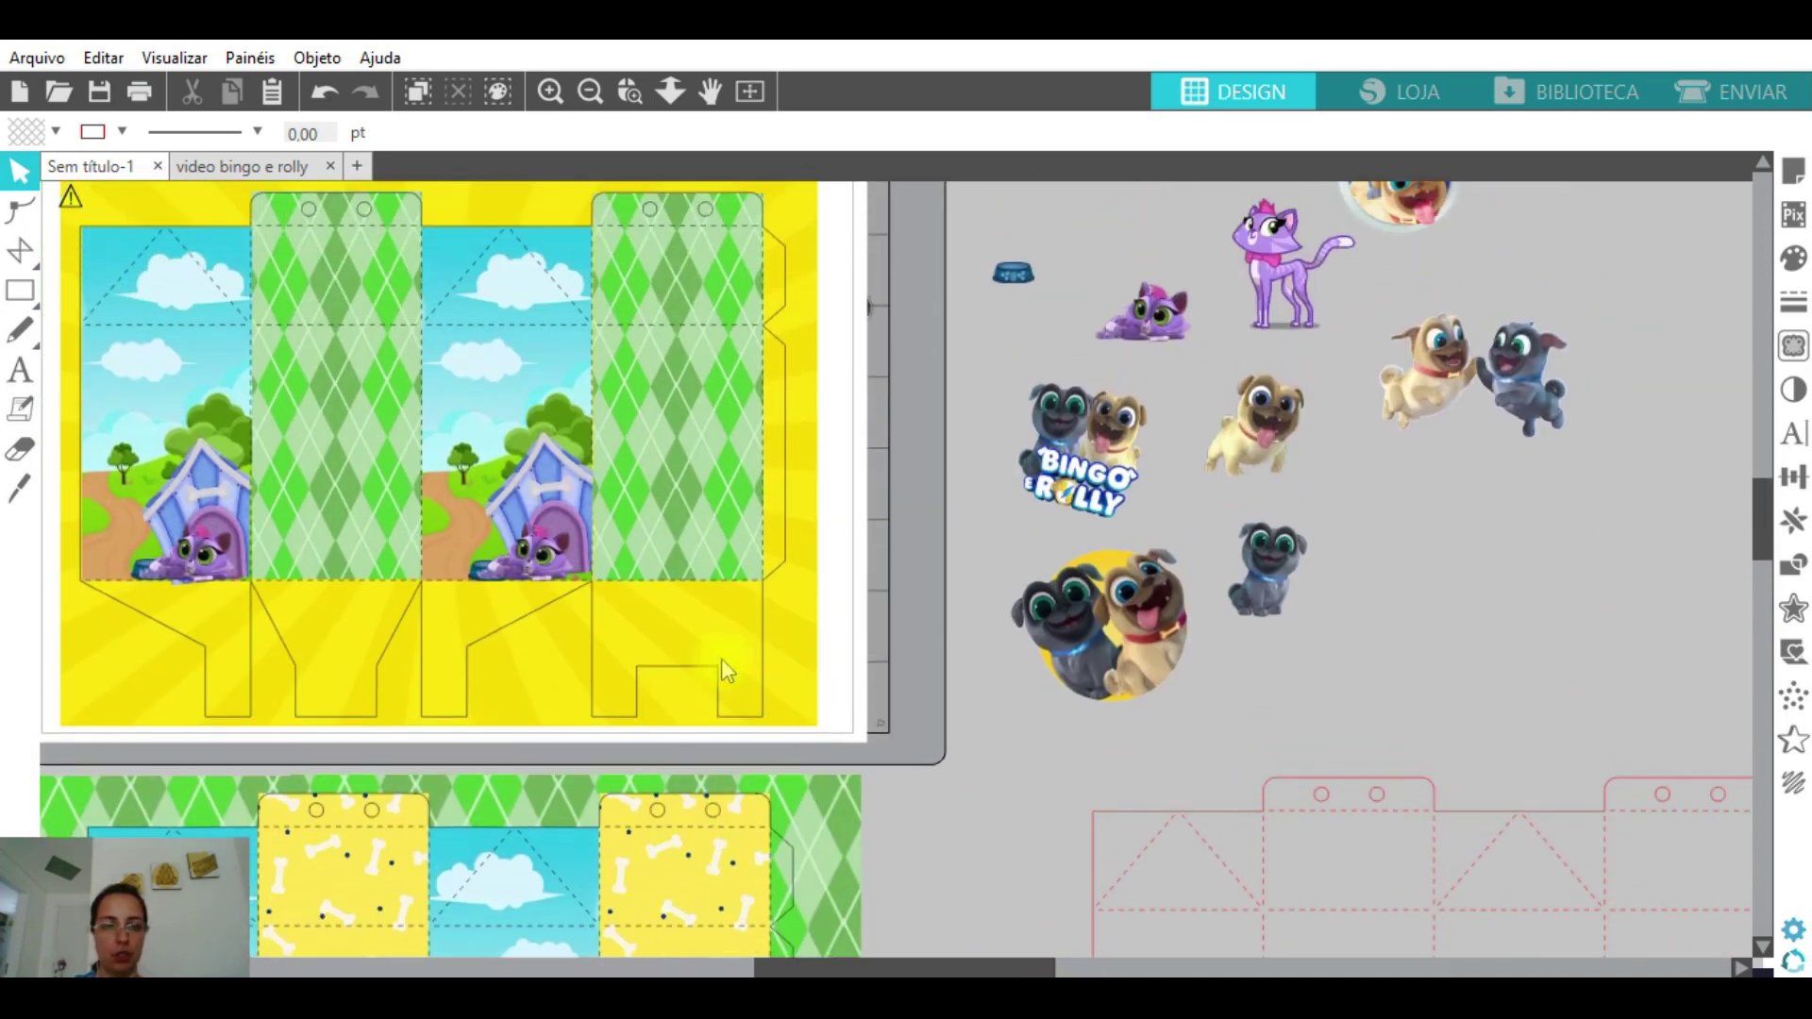
{"action": "scroll", "coordinate": [721, 659], "scroll_direction": "down", "scroll_amount": 2}
{"action": "scroll", "coordinate": [722, 670], "scroll_direction": "up", "scroll_amount": 2}
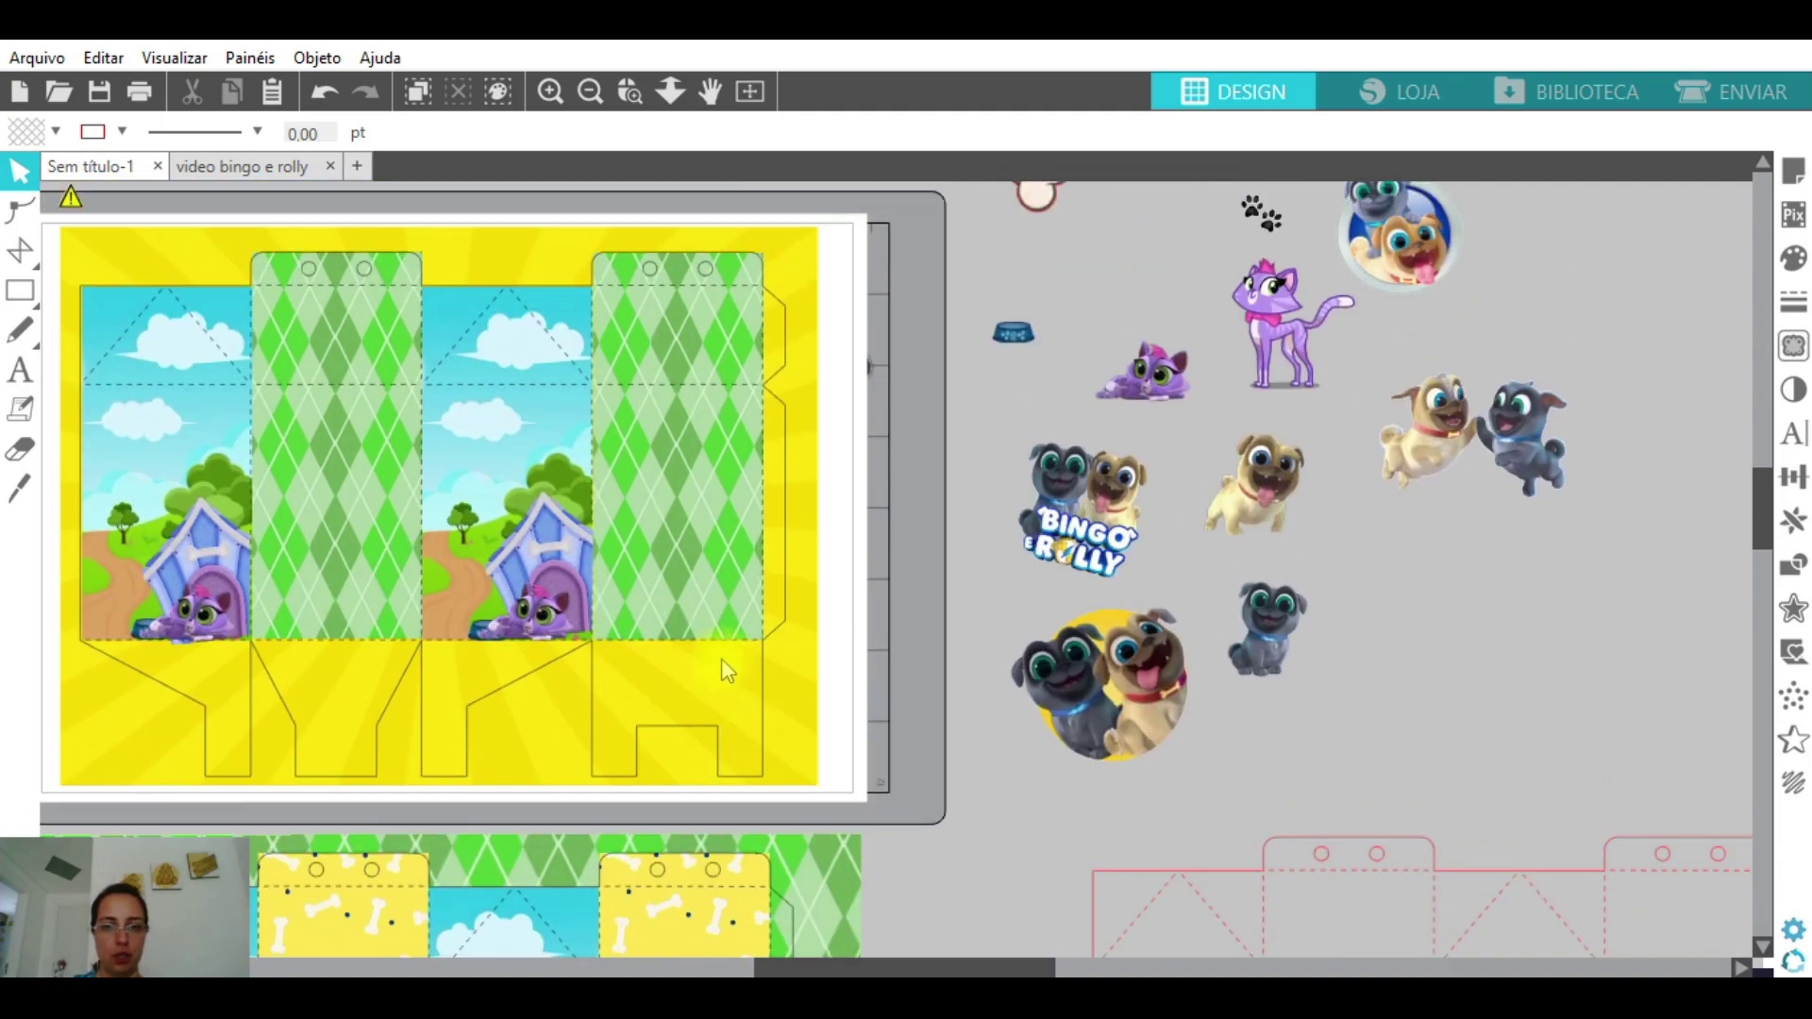
{"action": "scroll", "coordinate": [1044, 626], "scroll_direction": "up", "scroll_amount": 2}
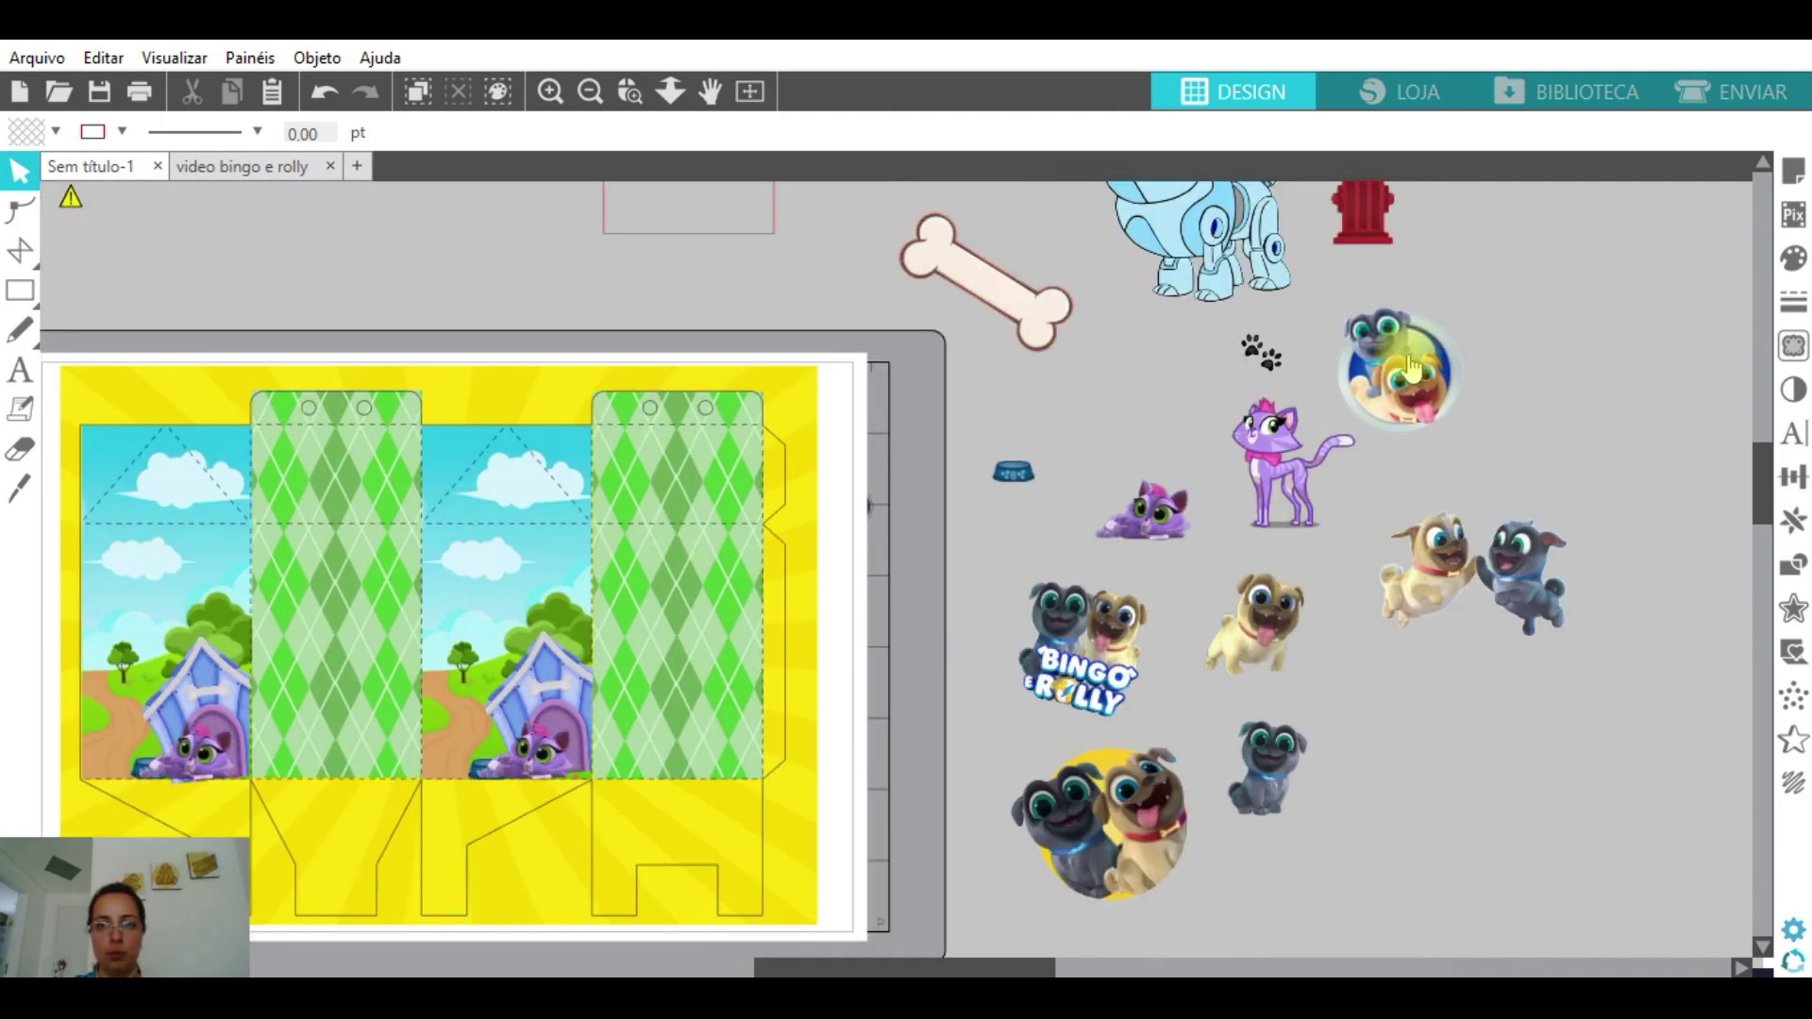
{"action": "left_click_drag", "start_coordinate": [1416, 369], "coordinate": [1234, 460]}
{"action": "left_click", "coordinate": [1170, 811]}
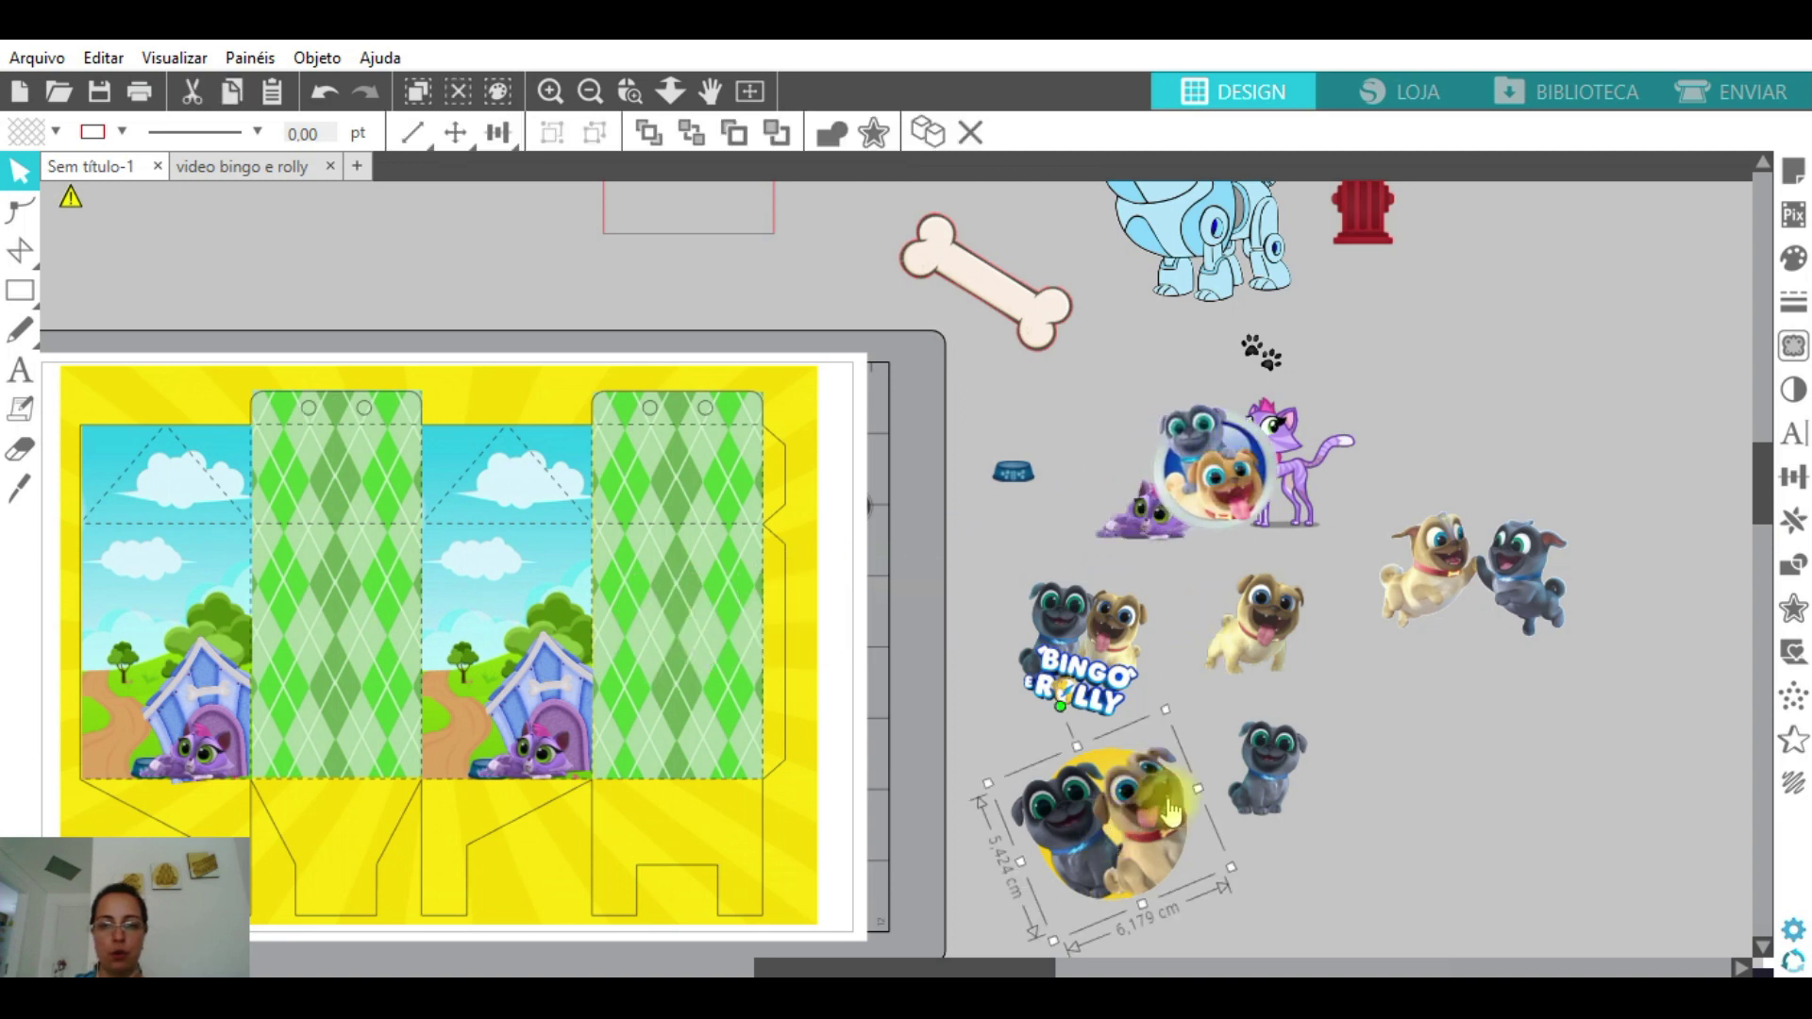
{"action": "left_click", "coordinate": [1146, 604]}
{"action": "left_click_drag", "start_coordinate": [1161, 592], "coordinate": [1334, 520]}
{"action": "left_click_drag", "start_coordinate": [1064, 493], "coordinate": [981, 571]}
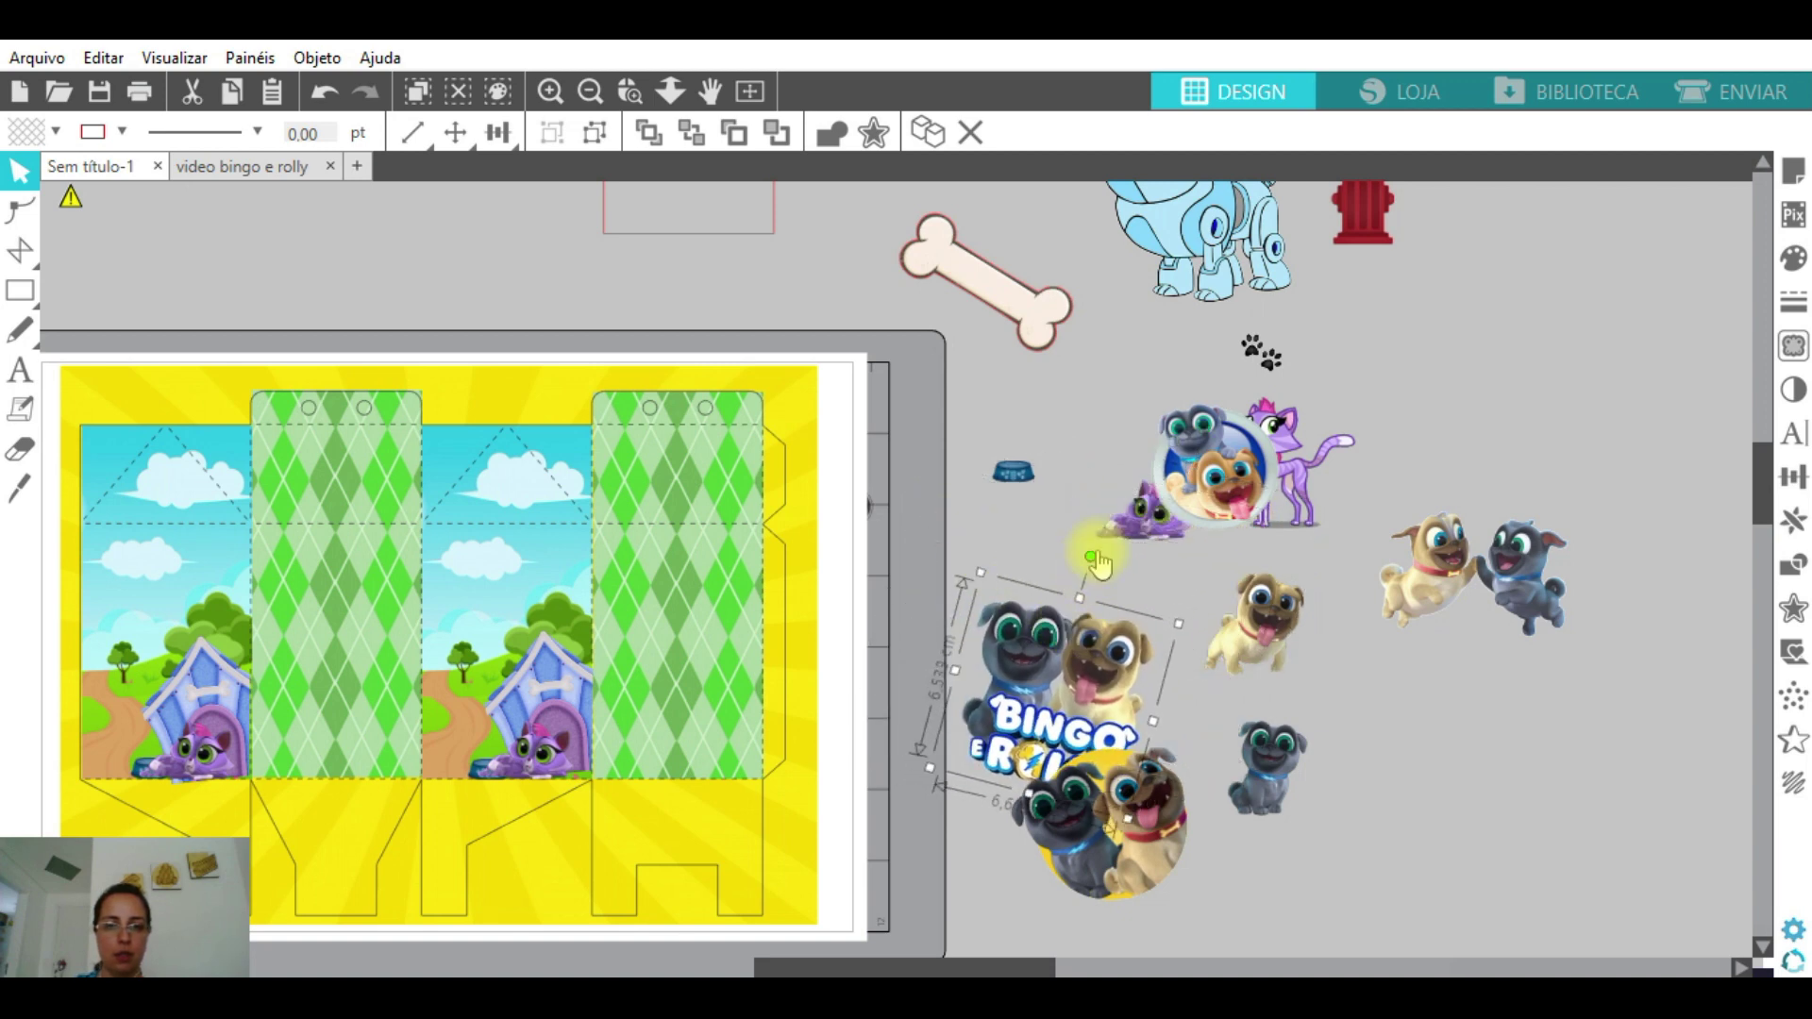
{"action": "left_click_drag", "start_coordinate": [1090, 557], "coordinate": [1055, 548]}
- Shrink the Bingo e Rolly logo to about 5.83 cm wide and place it low on the upper box's second panel
{"action": "left_click_drag", "start_coordinate": [1038, 651], "coordinate": [664, 602]}
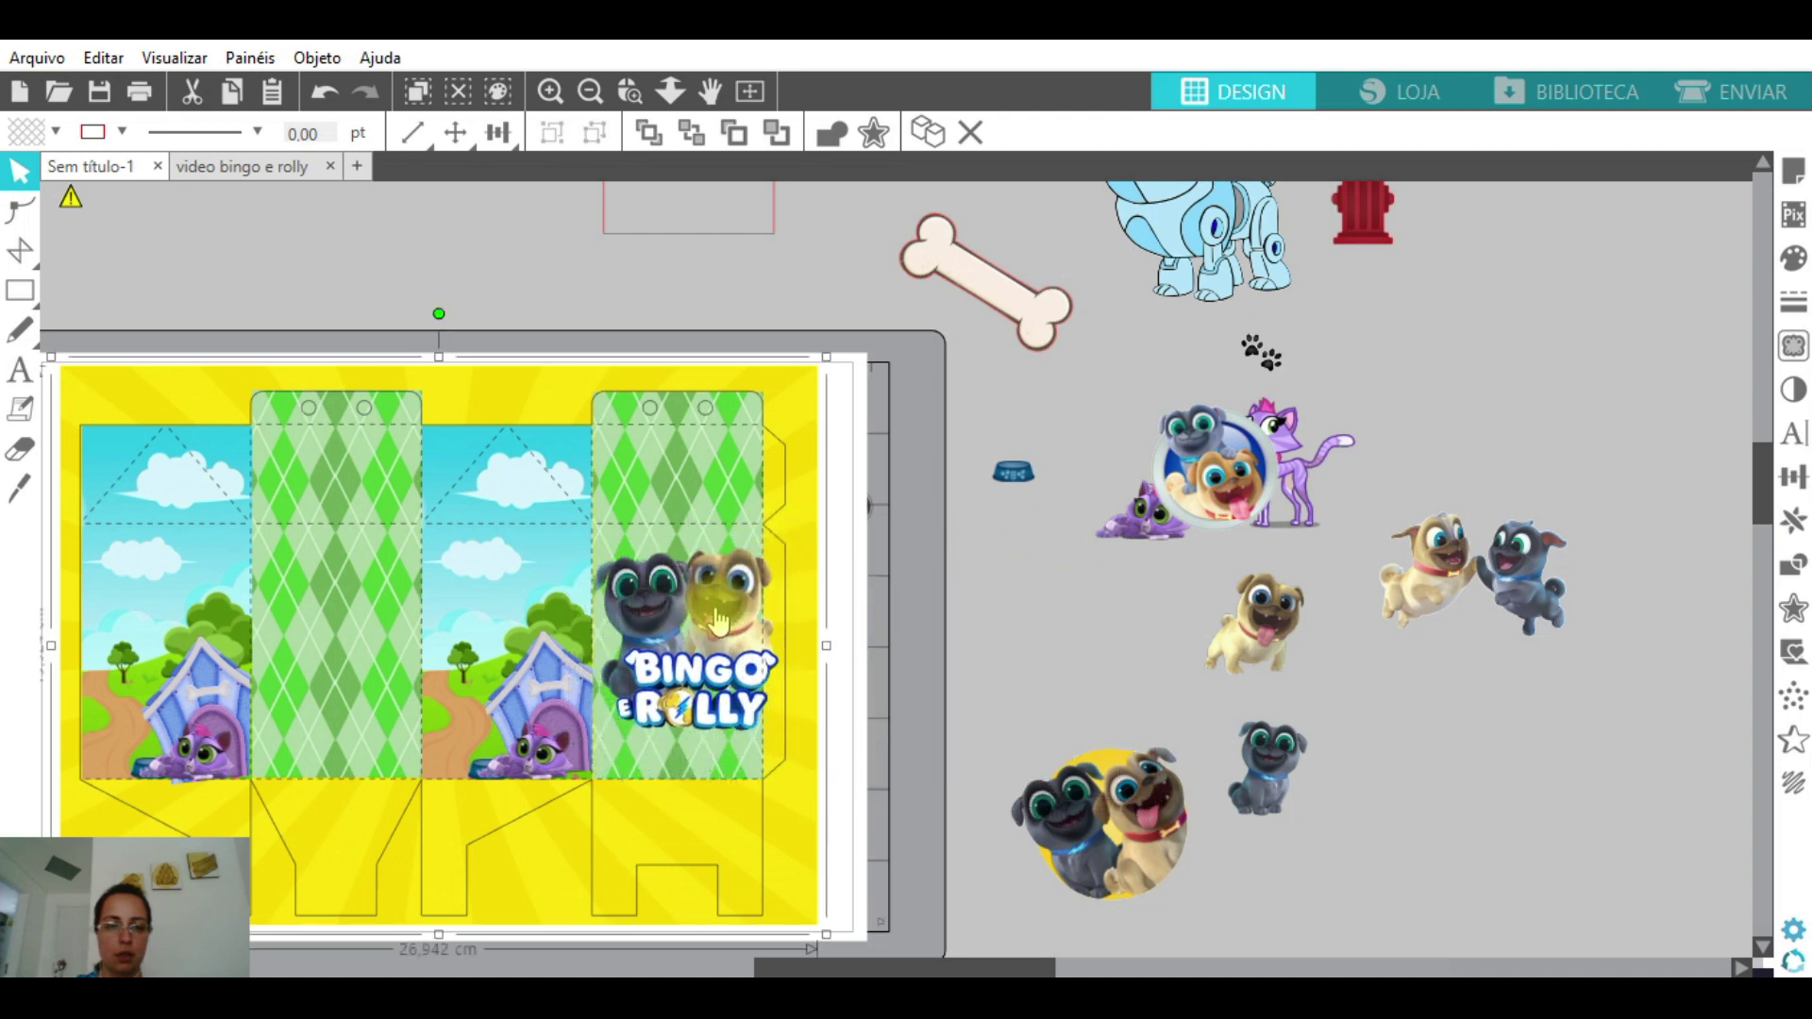
{"action": "left_click_drag", "start_coordinate": [788, 542], "coordinate": [765, 561]}
{"action": "left_click_drag", "start_coordinate": [666, 643], "coordinate": [340, 694]}
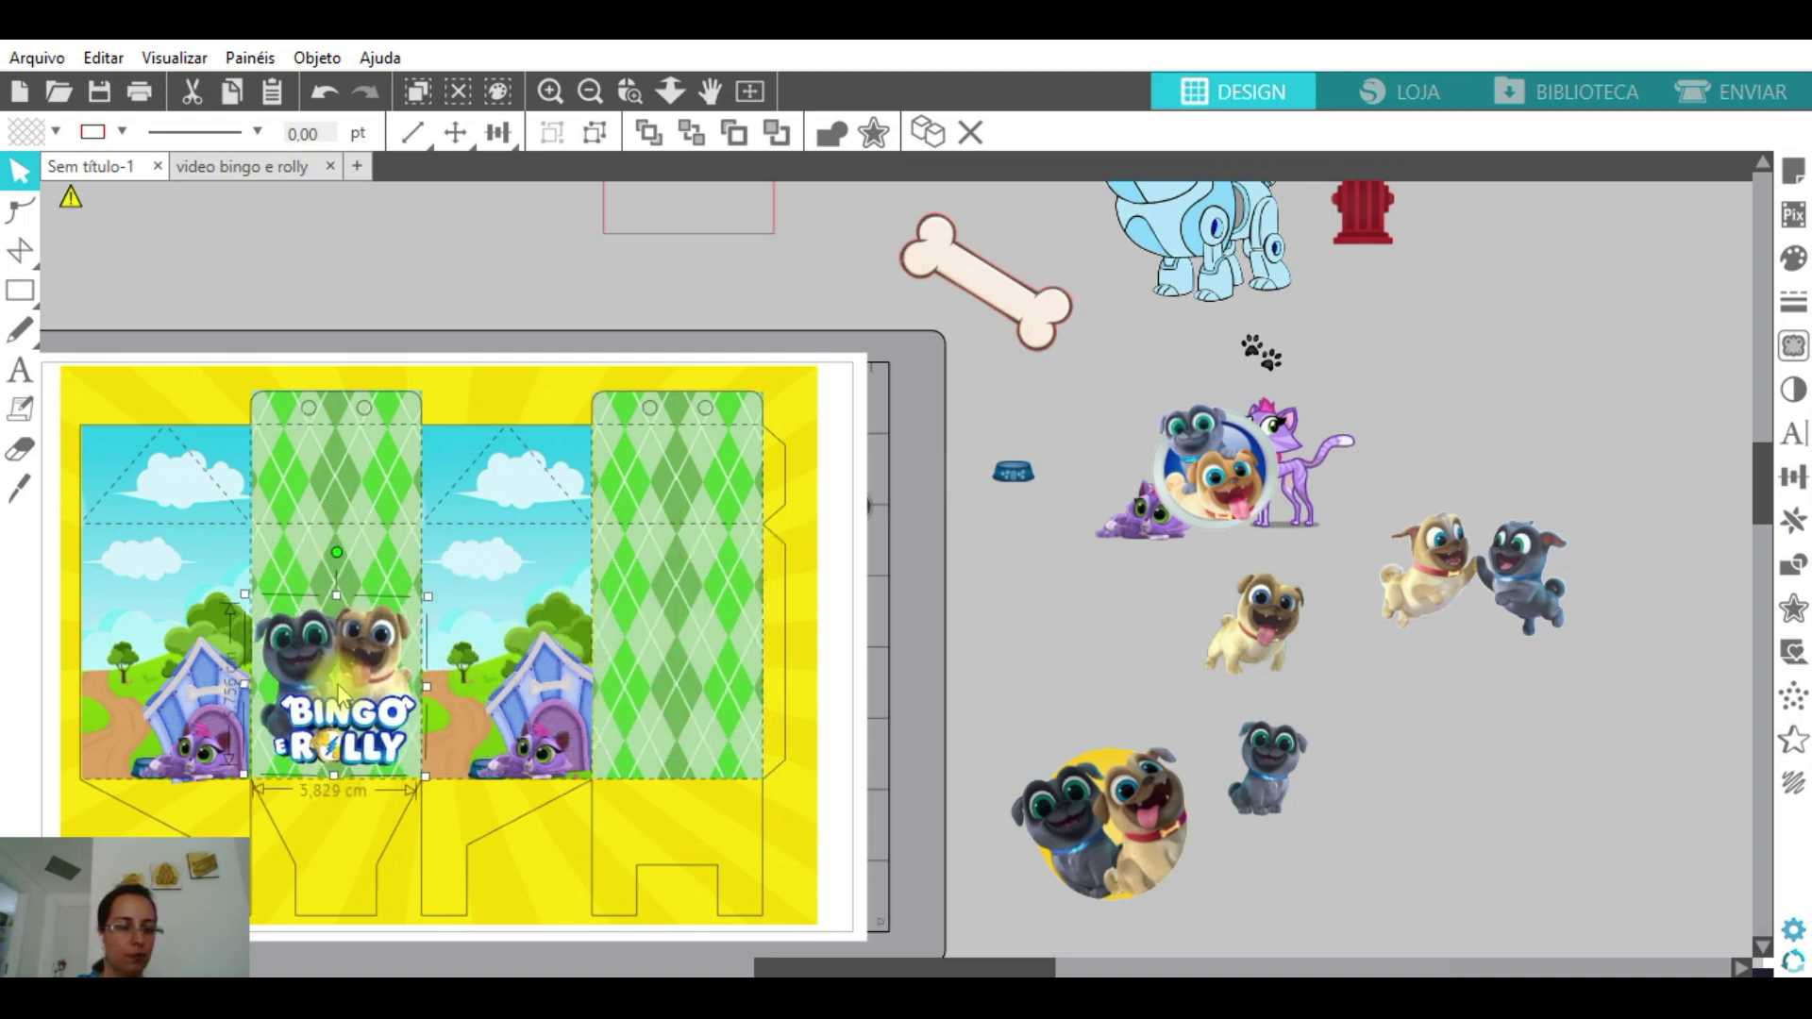
- Straighten the two pugs on the yellow circle and fit the image on the upper box's fourth panel, about 5.3 cm wide
{"action": "left_click_drag", "start_coordinate": [1214, 463], "coordinate": [1460, 394]}
{"action": "left_click", "coordinate": [1416, 463]}
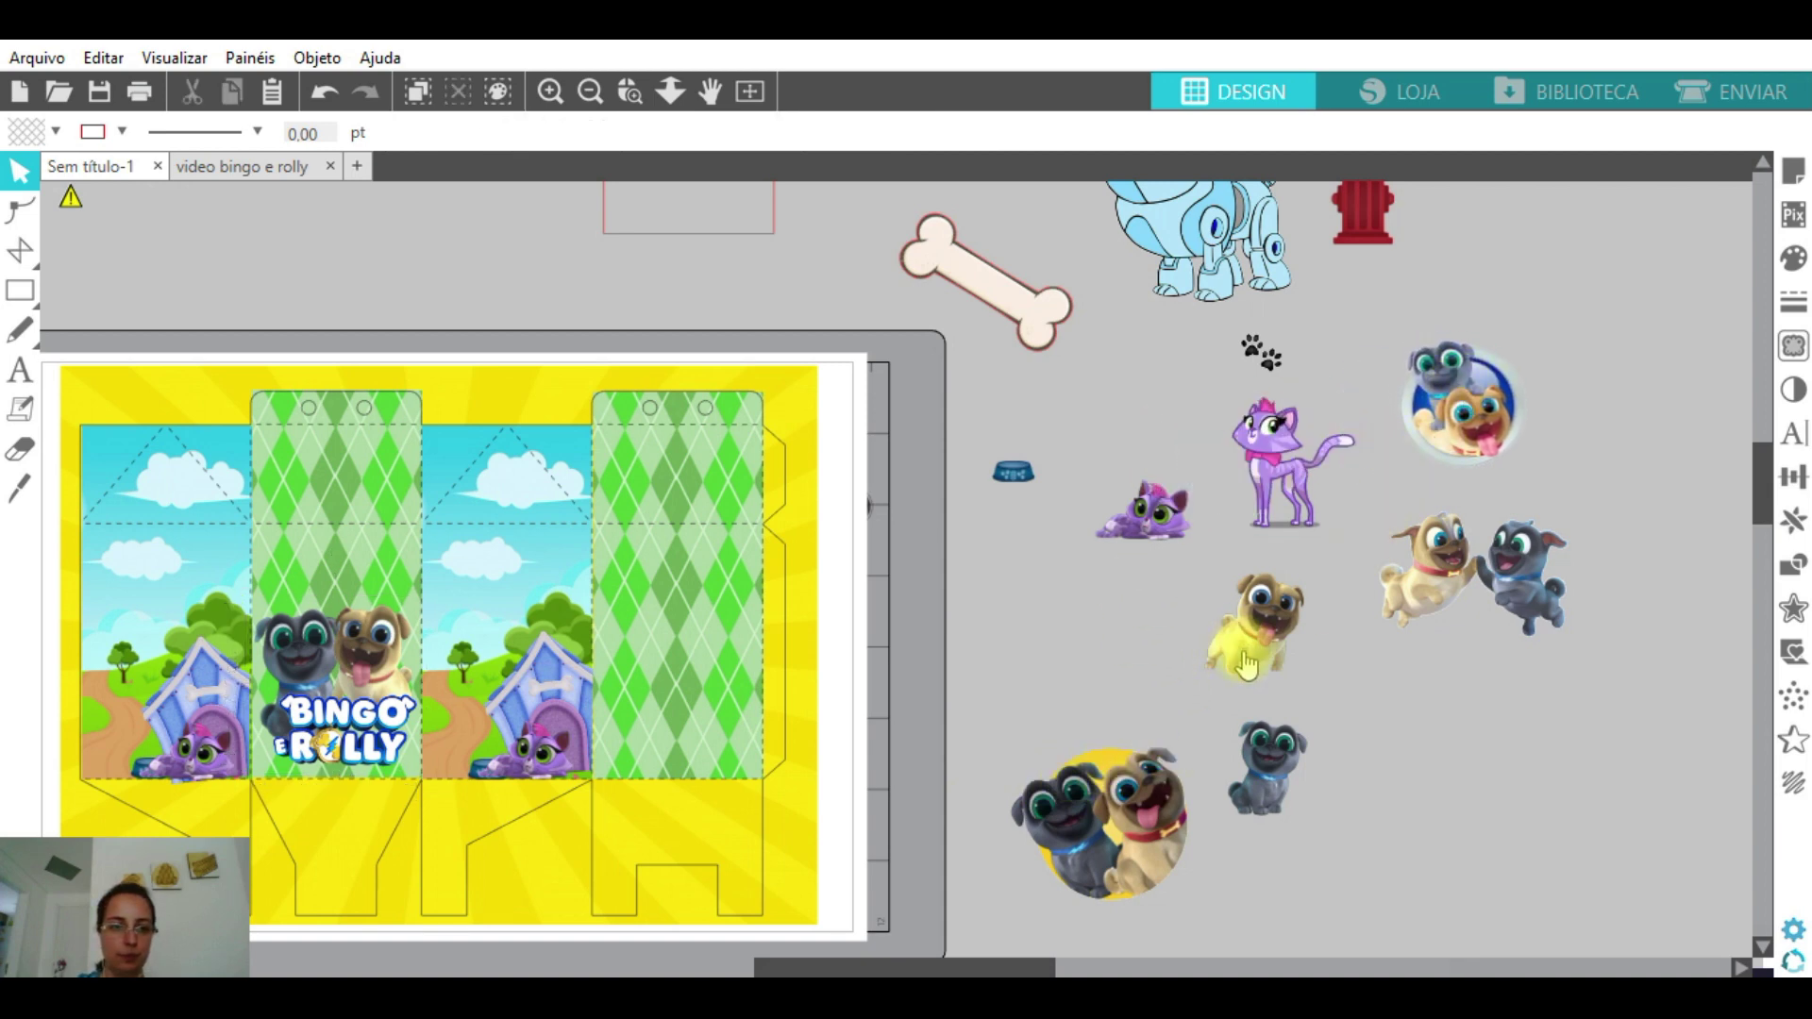
{"action": "left_click", "coordinate": [1170, 755]}
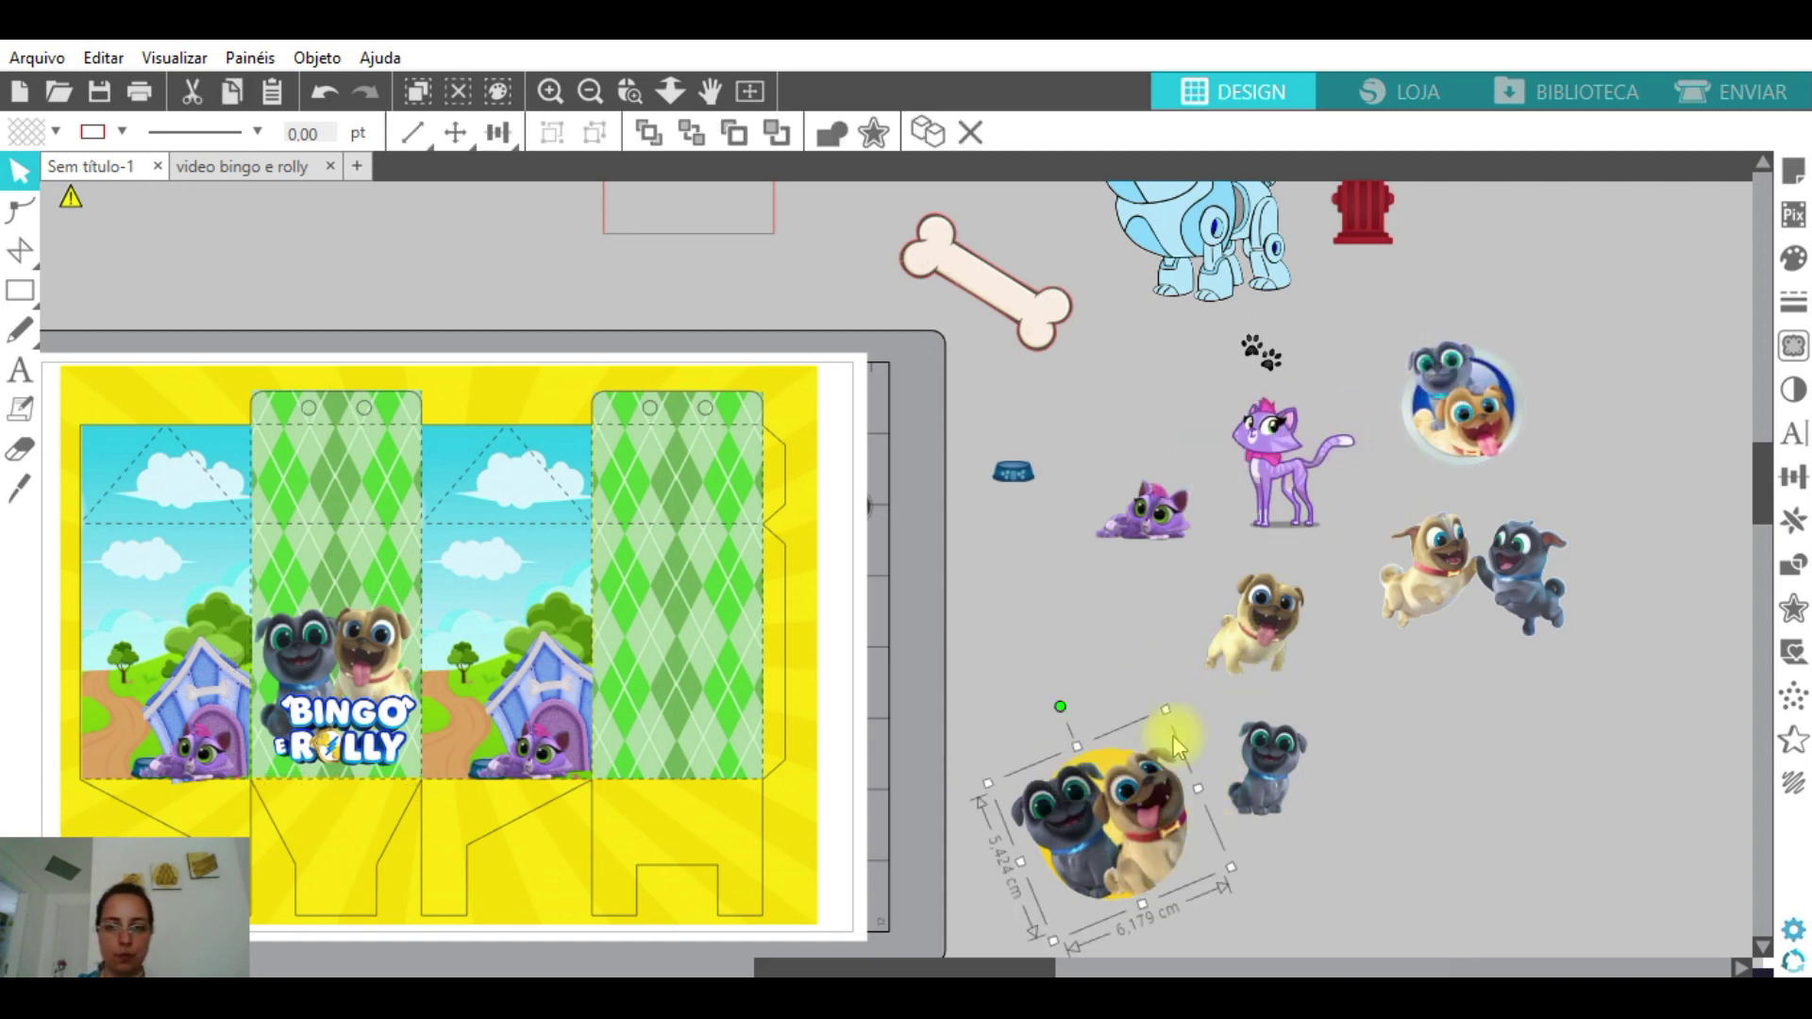
{"action": "left_click_drag", "start_coordinate": [1064, 708], "coordinate": [1110, 711]}
{"action": "left_click_drag", "start_coordinate": [1121, 844], "coordinate": [687, 665]}
{"action": "left_click_drag", "start_coordinate": [772, 563], "coordinate": [755, 591]}
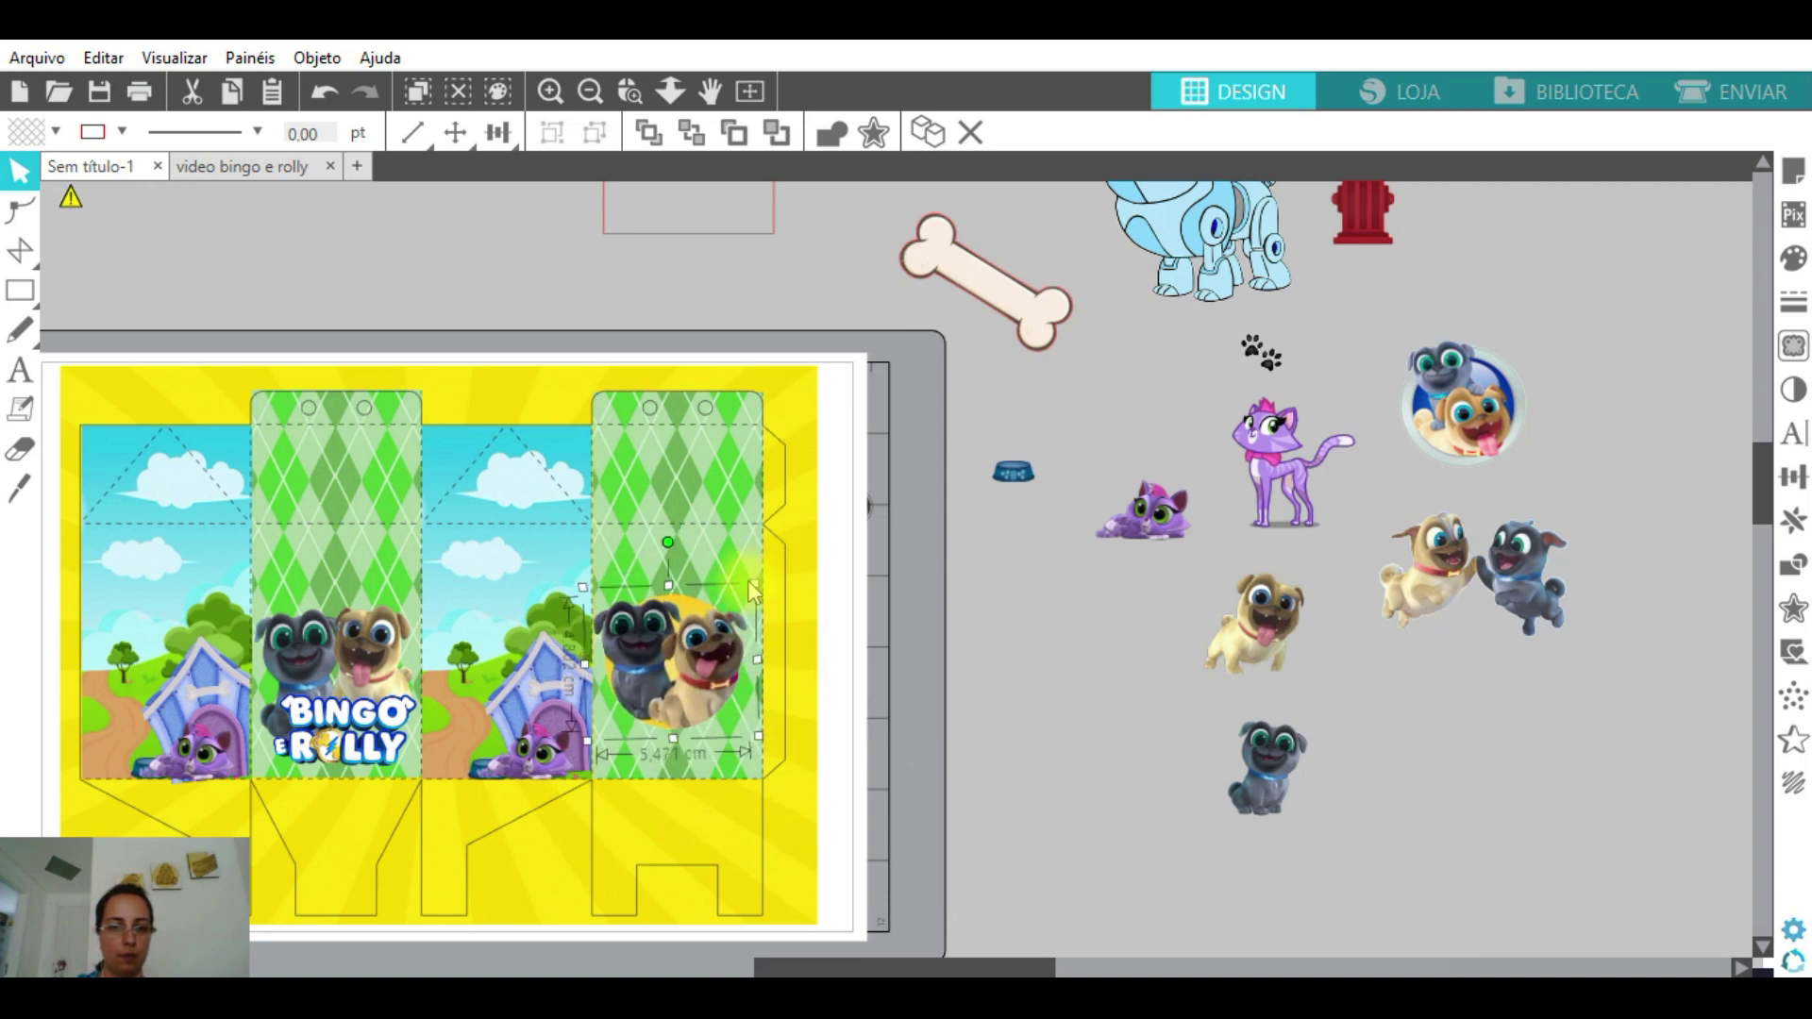
{"action": "left_click_drag", "start_coordinate": [692, 658], "coordinate": [695, 630]}
{"action": "left_click", "coordinate": [753, 729]}
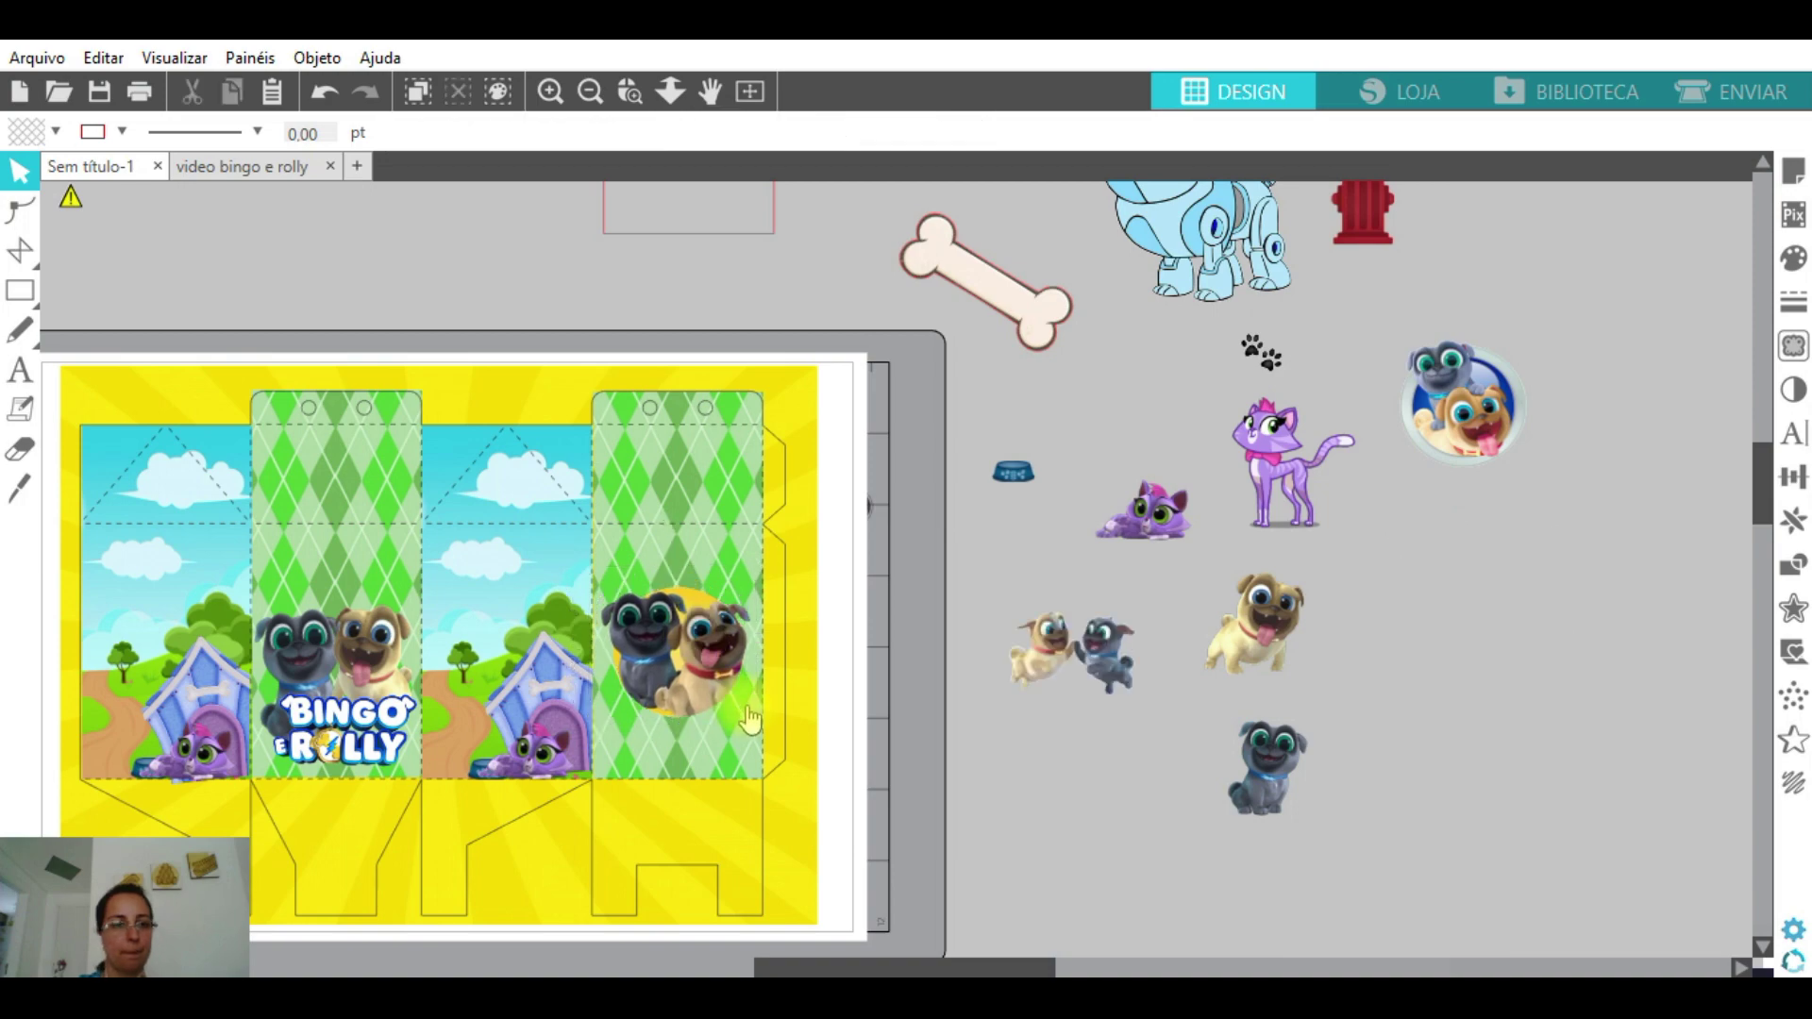
- Copy the Bingo e Rolly logo from the upper box onto the lower box's second panel
{"action": "scroll", "coordinate": [752, 717], "scroll_direction": "down", "scroll_amount": 5}
{"action": "scroll", "coordinate": [752, 717], "scroll_direction": "down", "scroll_amount": 2}
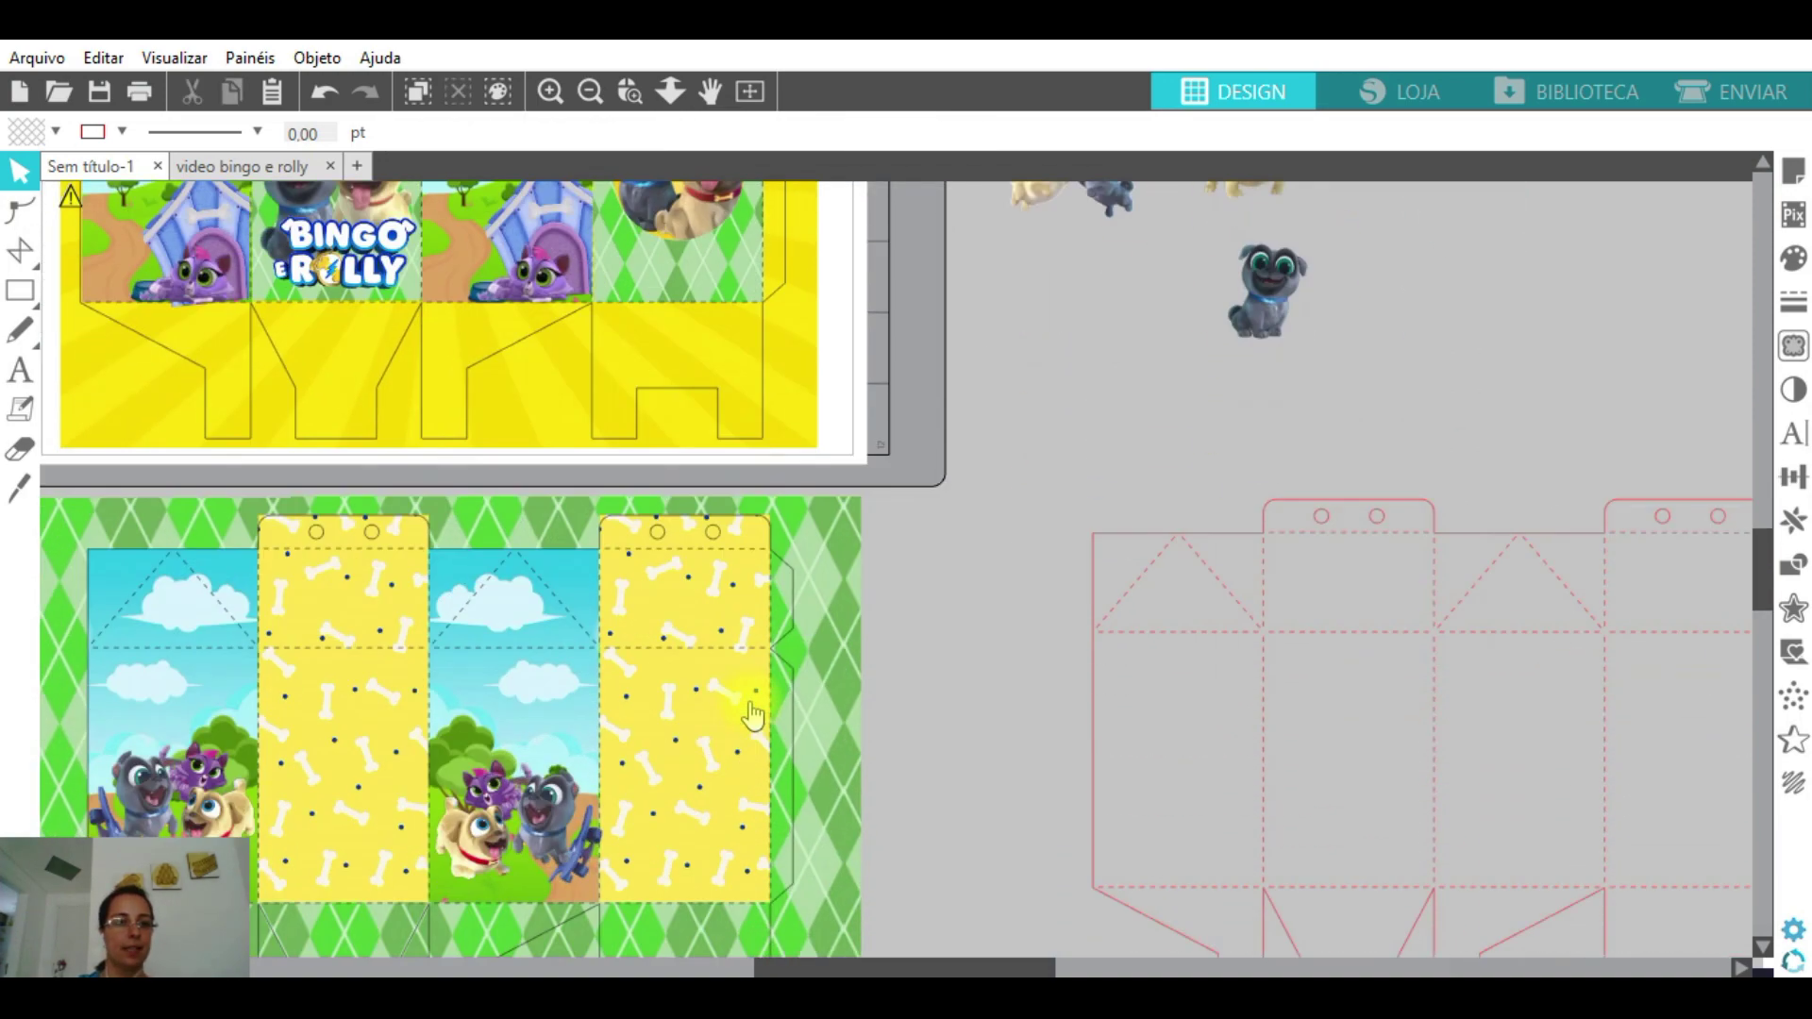
{"action": "scroll", "coordinate": [966, 557], "scroll_direction": "up", "scroll_amount": 2}
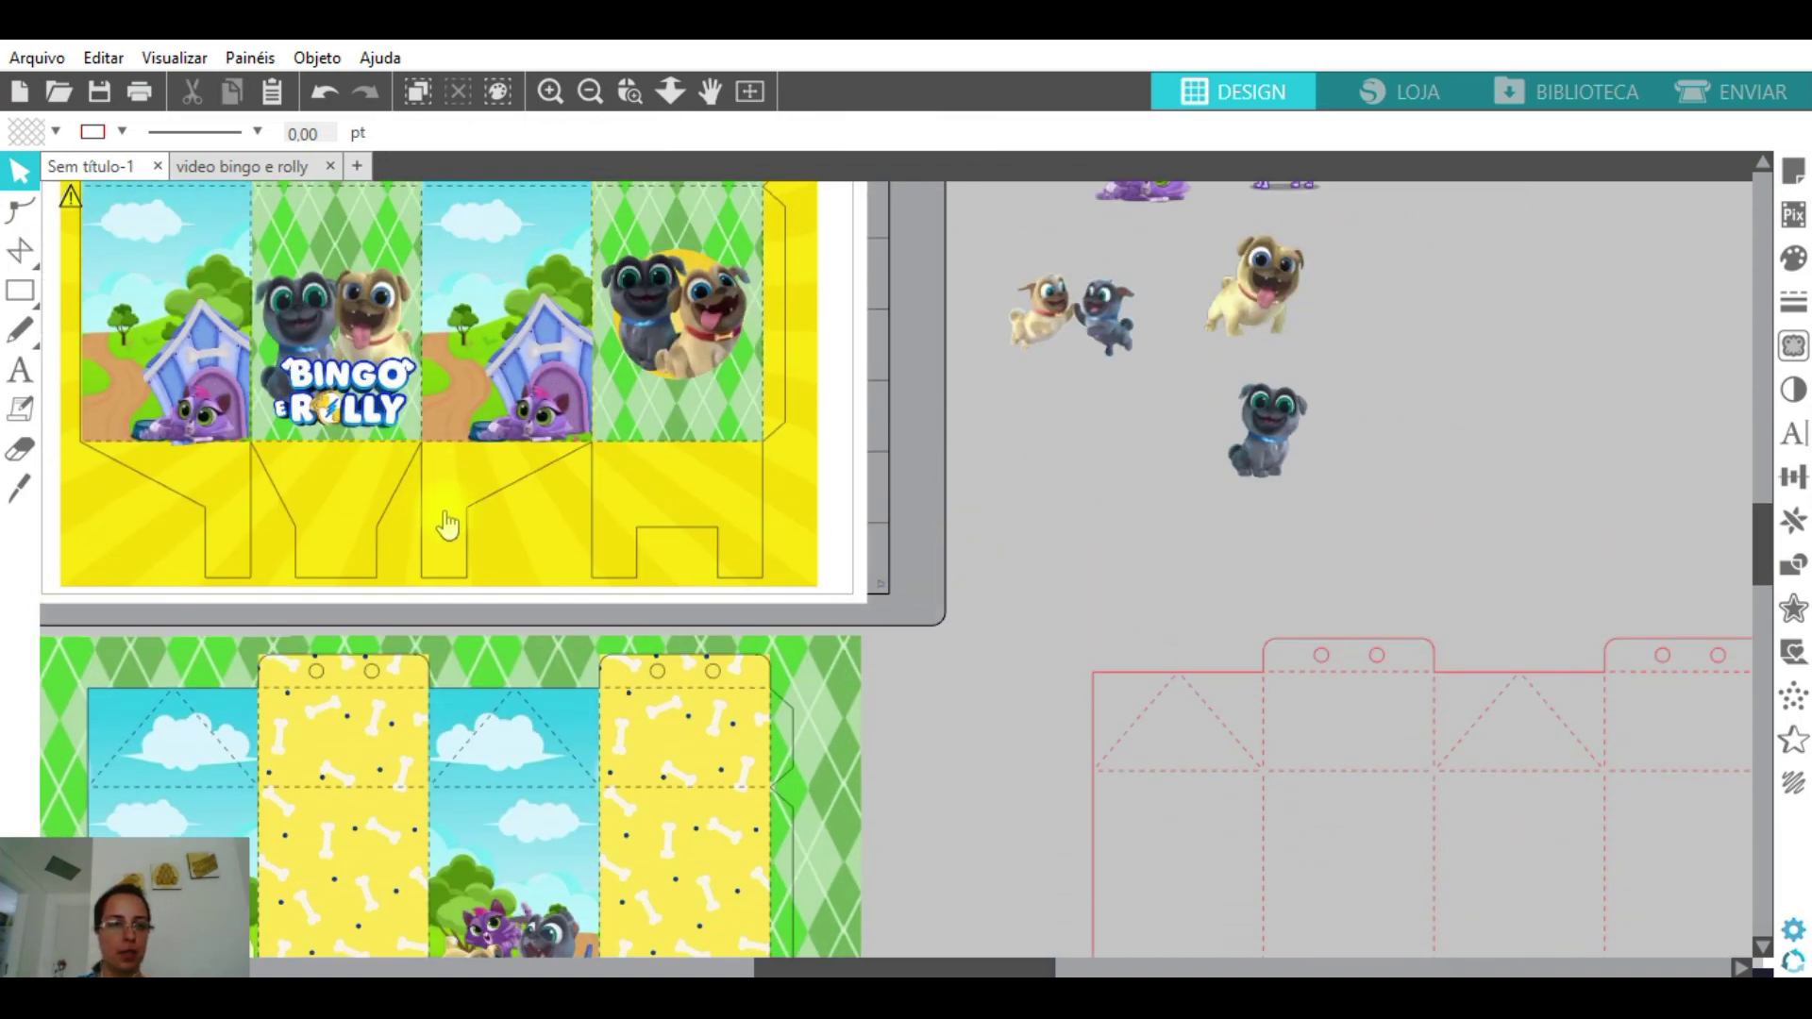
{"action": "scroll", "coordinate": [443, 524], "scroll_direction": "down", "scroll_amount": 1}
{"action": "left_click", "coordinate": [354, 283]}
{"action": "left_click_drag", "start_coordinate": [364, 281], "coordinate": [363, 750]}
{"action": "scroll", "coordinate": [363, 763], "scroll_direction": "down", "scroll_amount": 2}
{"action": "scroll", "coordinate": [686, 321], "scroll_direction": "up", "scroll_amount": 2}
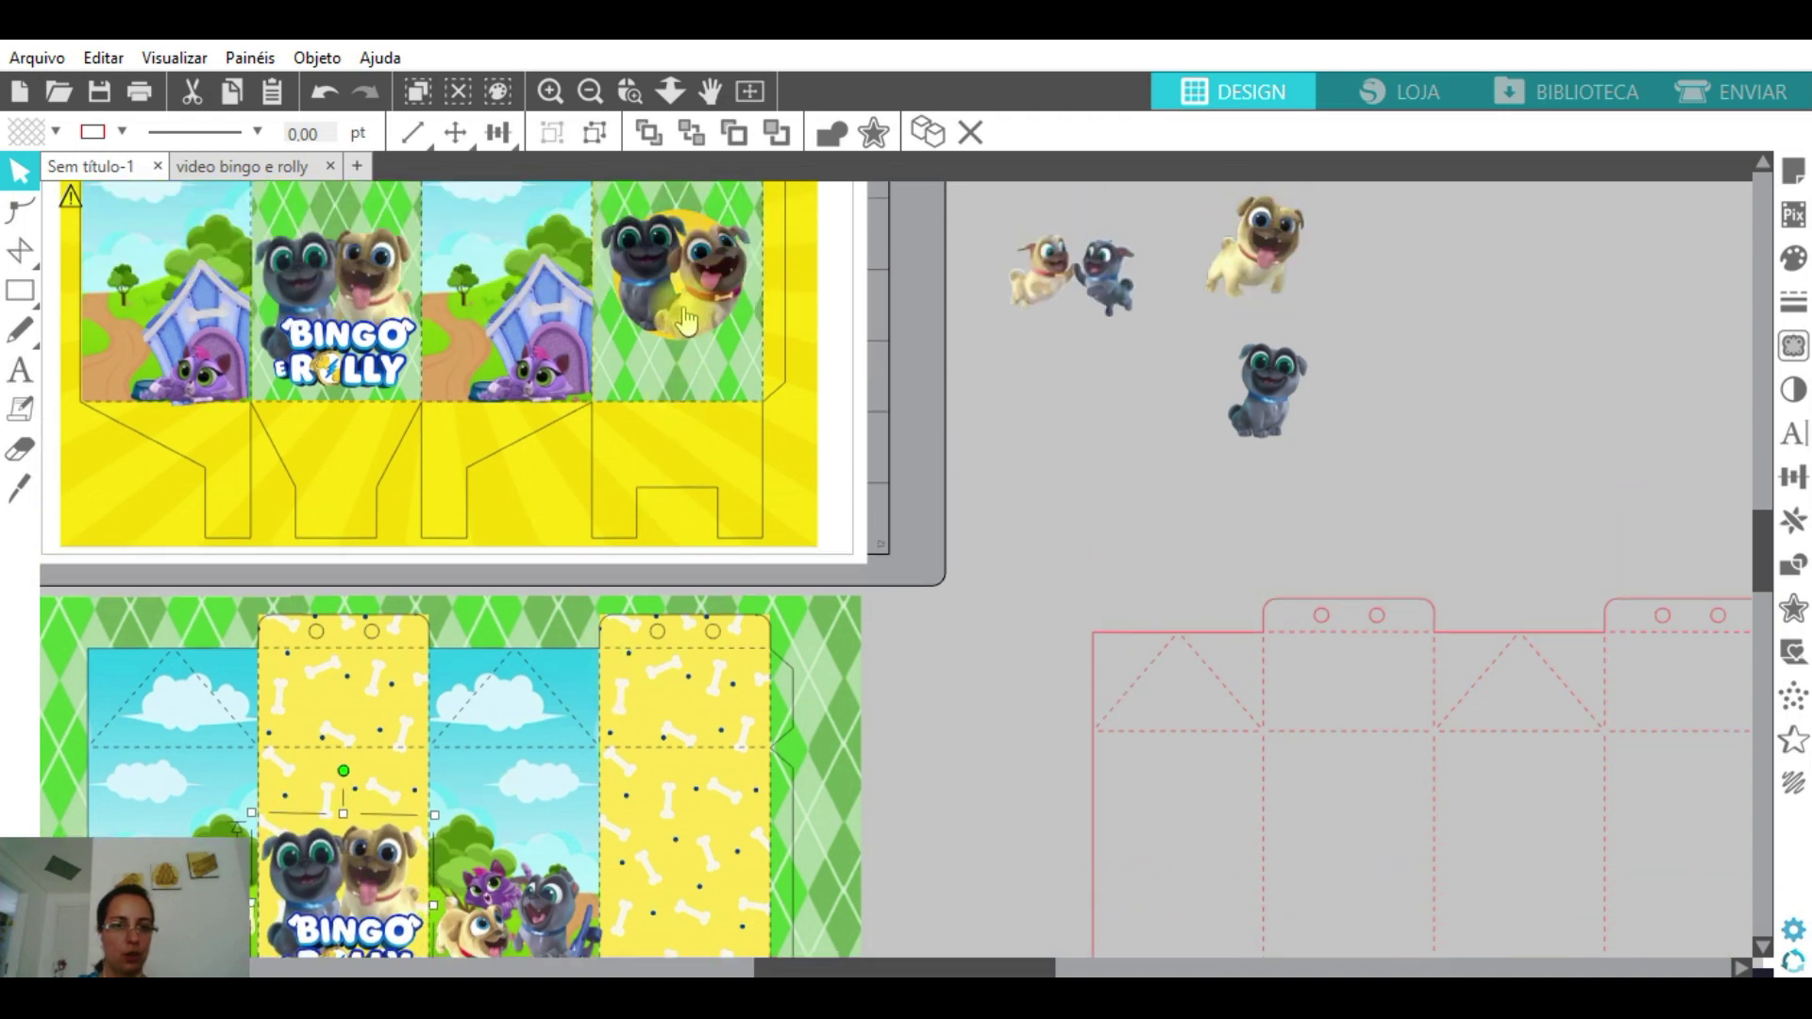
- Place a copy of the two pugs on the yellow circle beside the lower box
{"action": "left_click_drag", "start_coordinate": [686, 321], "coordinate": [975, 505]}
{"action": "scroll", "coordinate": [693, 660], "scroll_direction": "down", "scroll_amount": 2}
{"action": "scroll", "coordinate": [1255, 359], "scroll_direction": "up", "scroll_amount": 4}
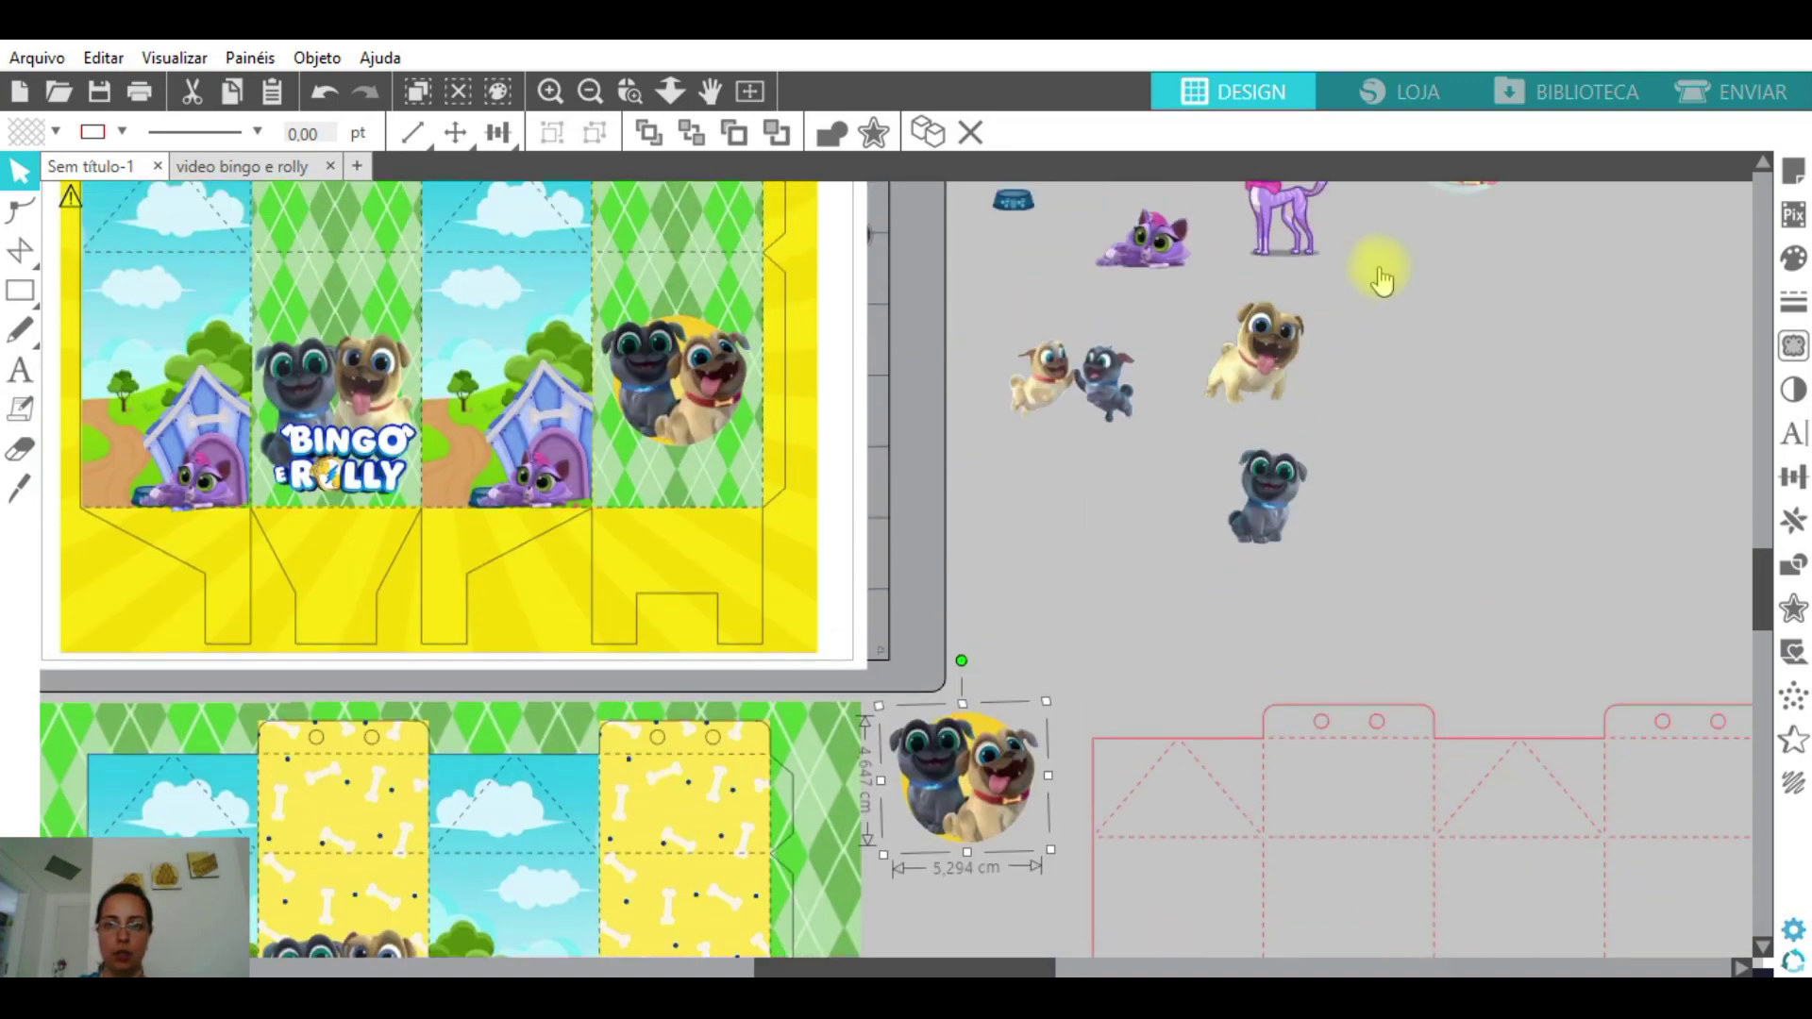
- Place the round blue puppies badge on the lower box's fourth panel and enlarge it to about 5.22 cm wide
{"action": "scroll", "coordinate": [1381, 280], "scroll_direction": "up", "scroll_amount": 2}
{"action": "left_click_drag", "start_coordinate": [1476, 274], "coordinate": [956, 800]}
{"action": "scroll", "coordinate": [850, 802], "scroll_direction": "down", "scroll_amount": 4}
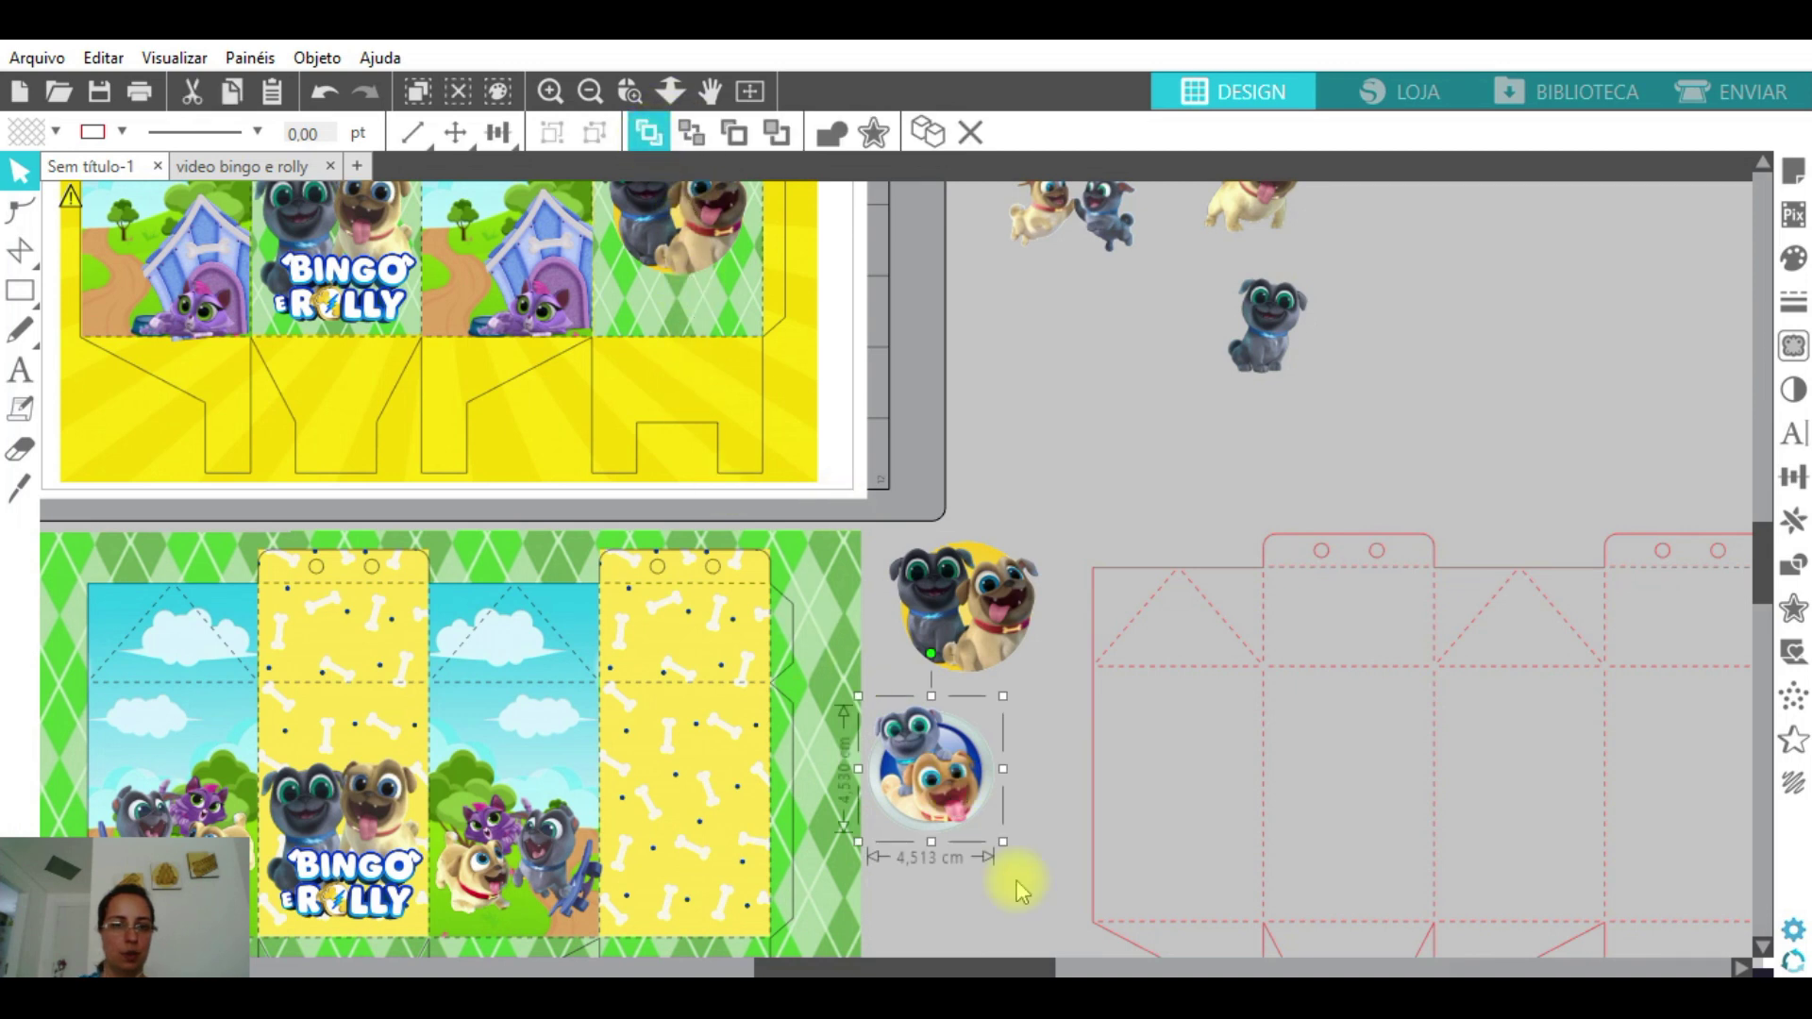
{"action": "left_click_drag", "start_coordinate": [922, 793], "coordinate": [684, 867]}
{"action": "left_click_drag", "start_coordinate": [758, 775], "coordinate": [776, 752]}
{"action": "left_click_drag", "start_coordinate": [705, 850], "coordinate": [692, 847]}
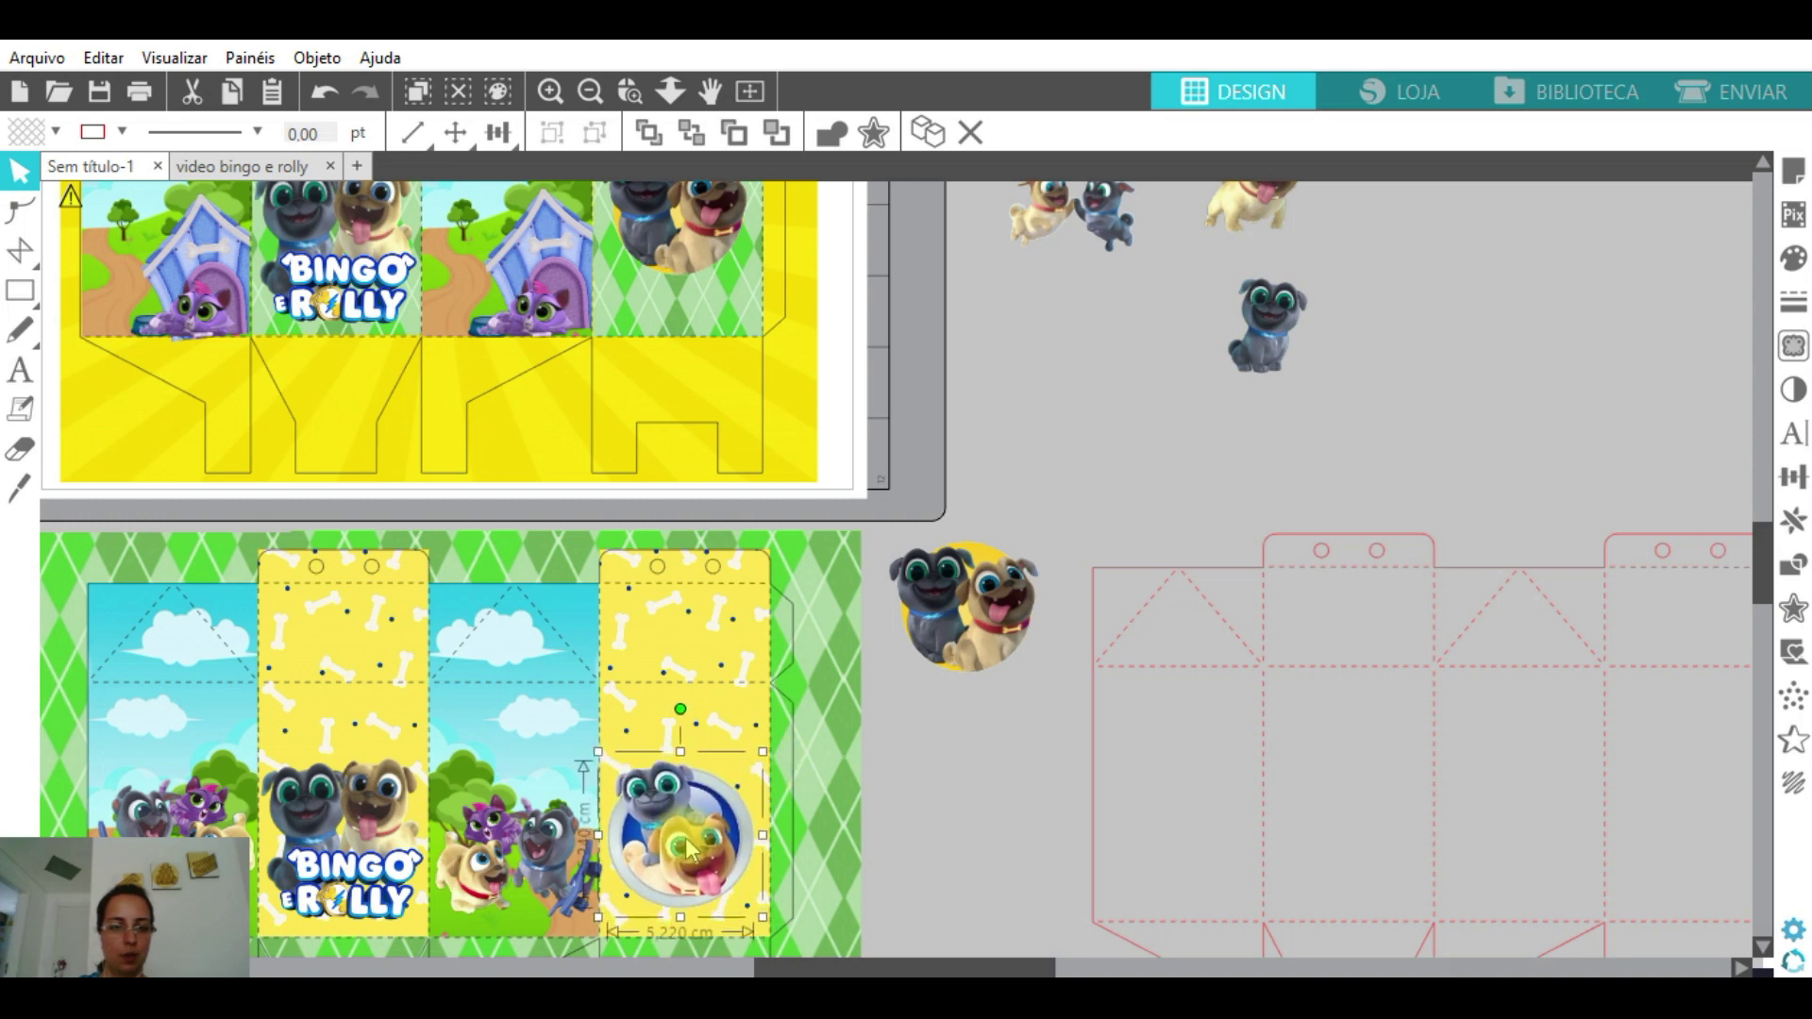
{"action": "left_click", "coordinate": [940, 779]}
- Add a text object with the first name in the empty area below the lower box
{"action": "left_click_drag", "start_coordinate": [967, 966], "coordinate": [881, 966]}
{"action": "scroll", "coordinate": [829, 783], "scroll_direction": "down", "scroll_amount": 3}
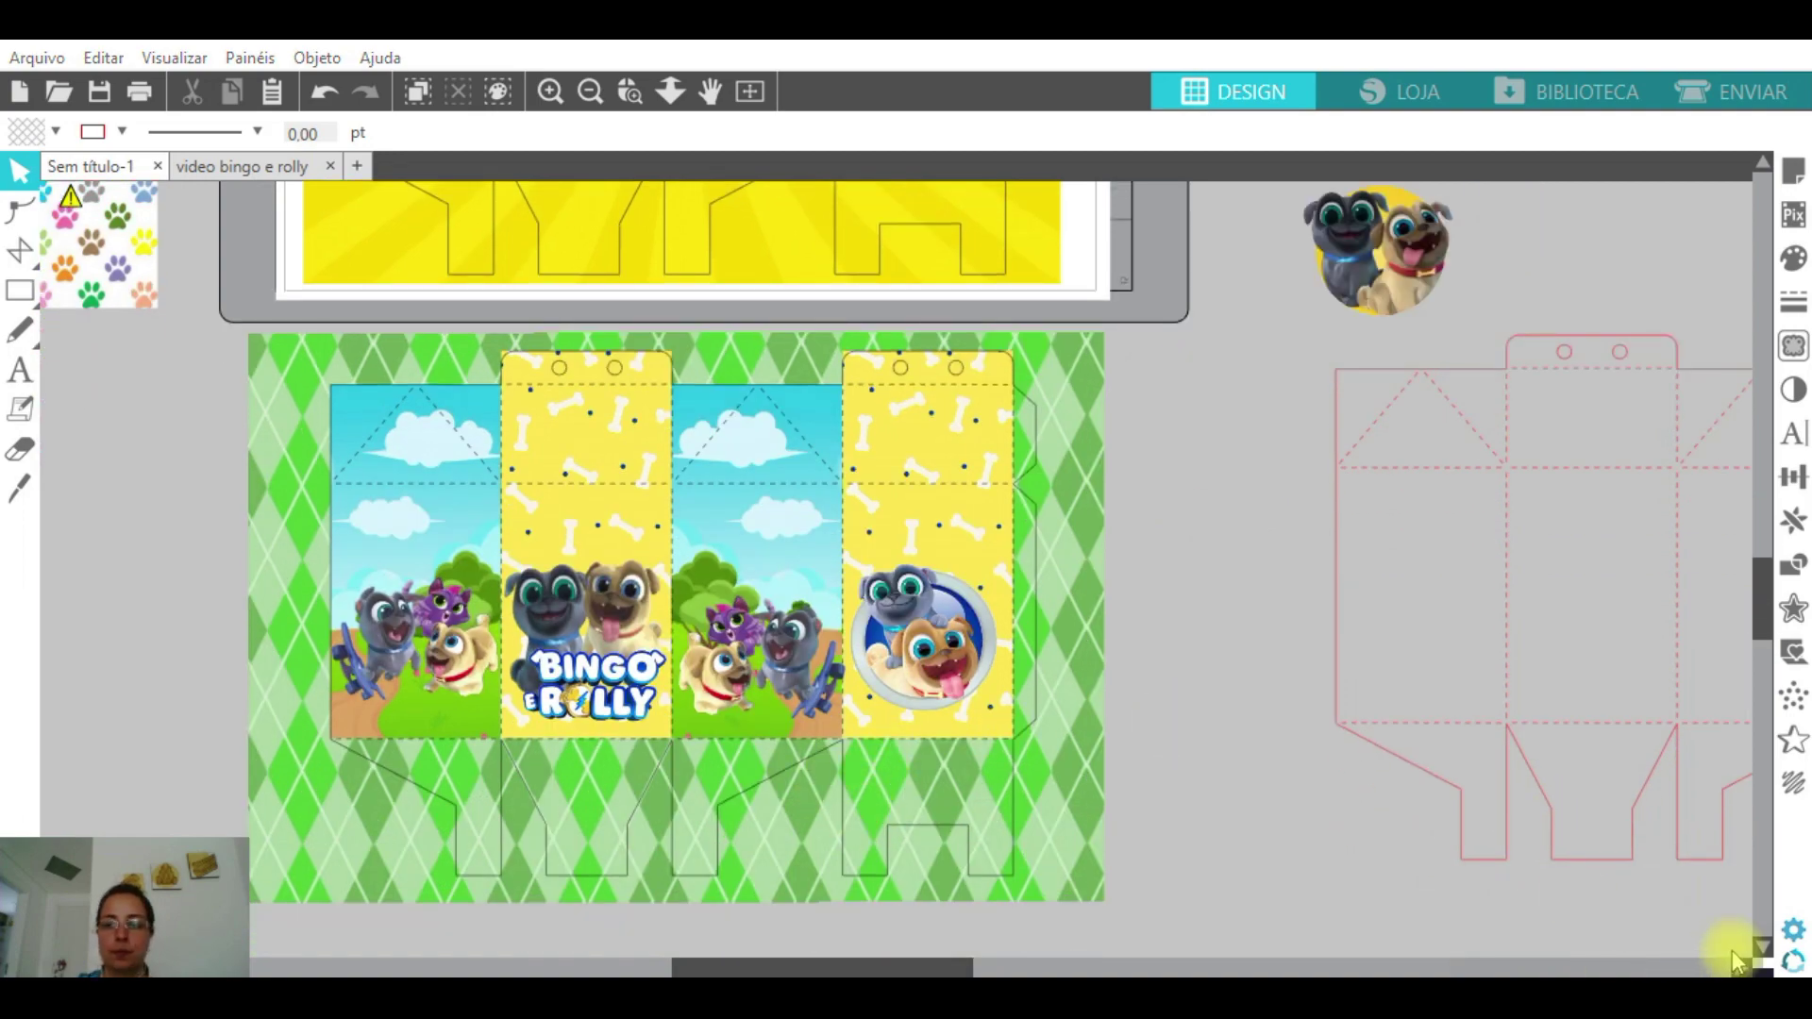
{"action": "scroll", "coordinate": [830, 641], "scroll_direction": "up", "scroll_amount": 3}
{"action": "scroll", "coordinate": [831, 624], "scroll_direction": "up", "scroll_amount": 5}
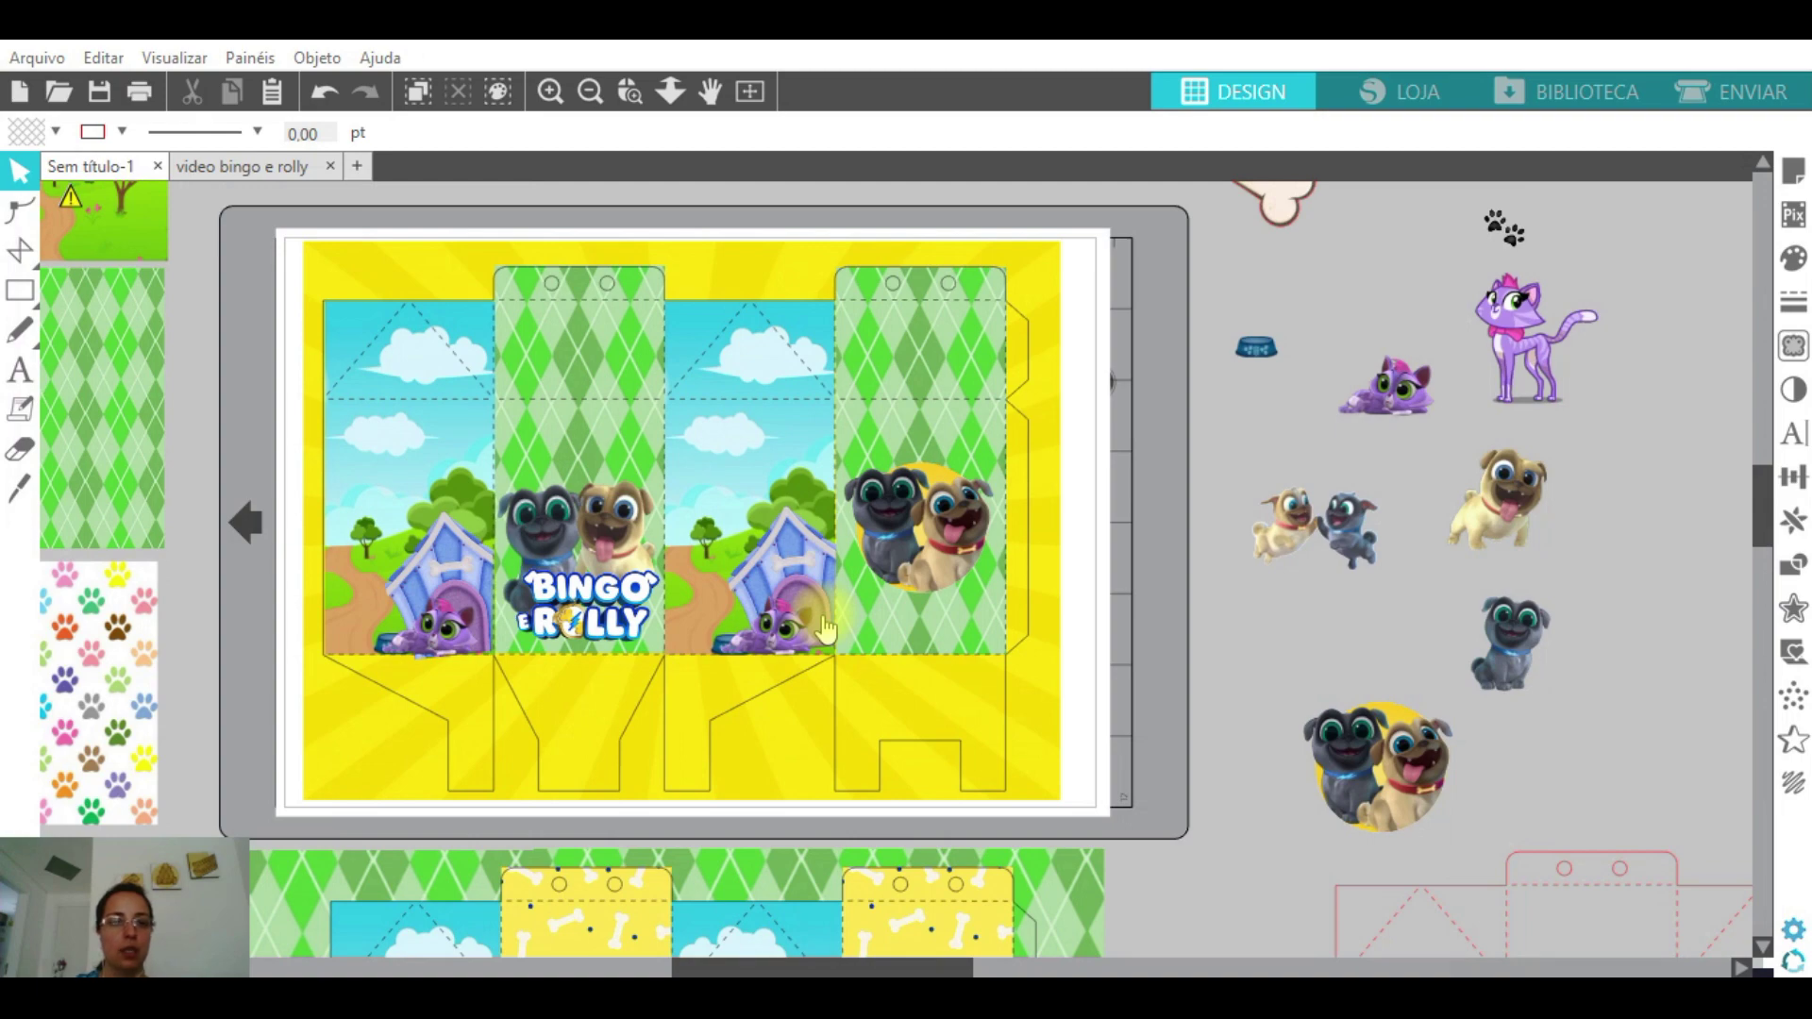
{"action": "scroll", "coordinate": [824, 630], "scroll_direction": "down", "scroll_amount": 8}
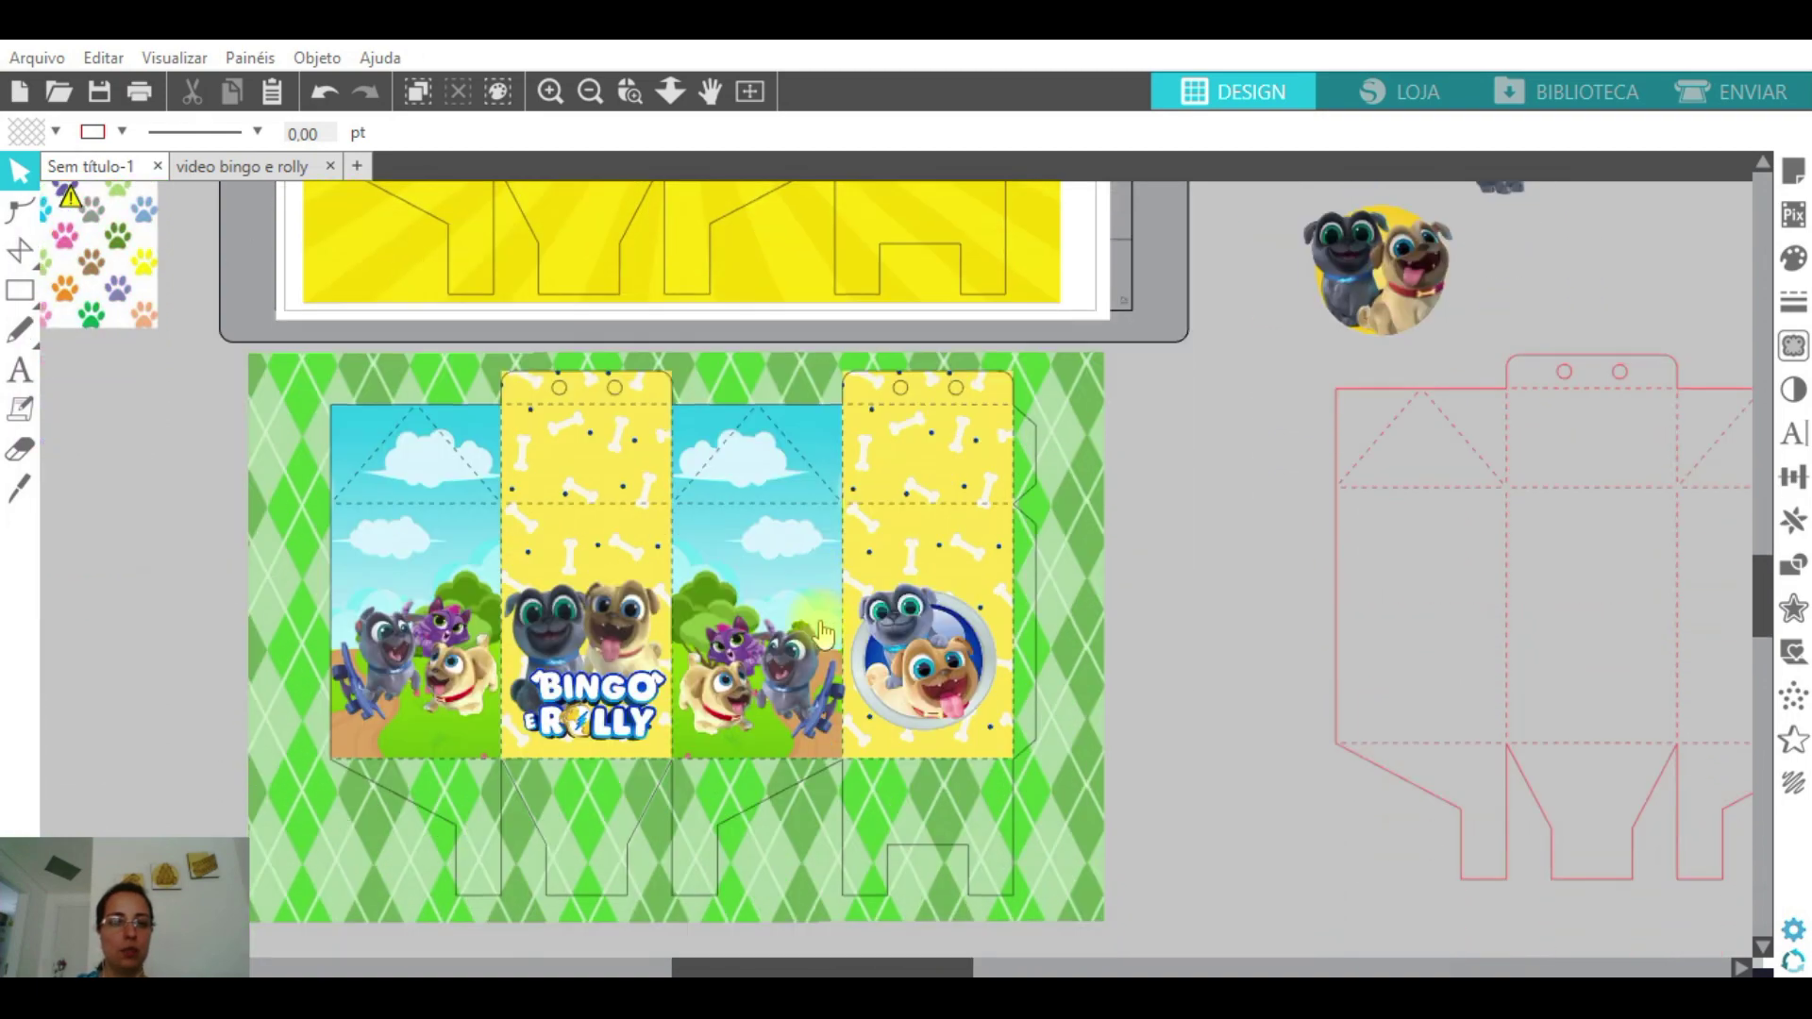
{"action": "scroll", "coordinate": [823, 630], "scroll_direction": "down", "scroll_amount": 2}
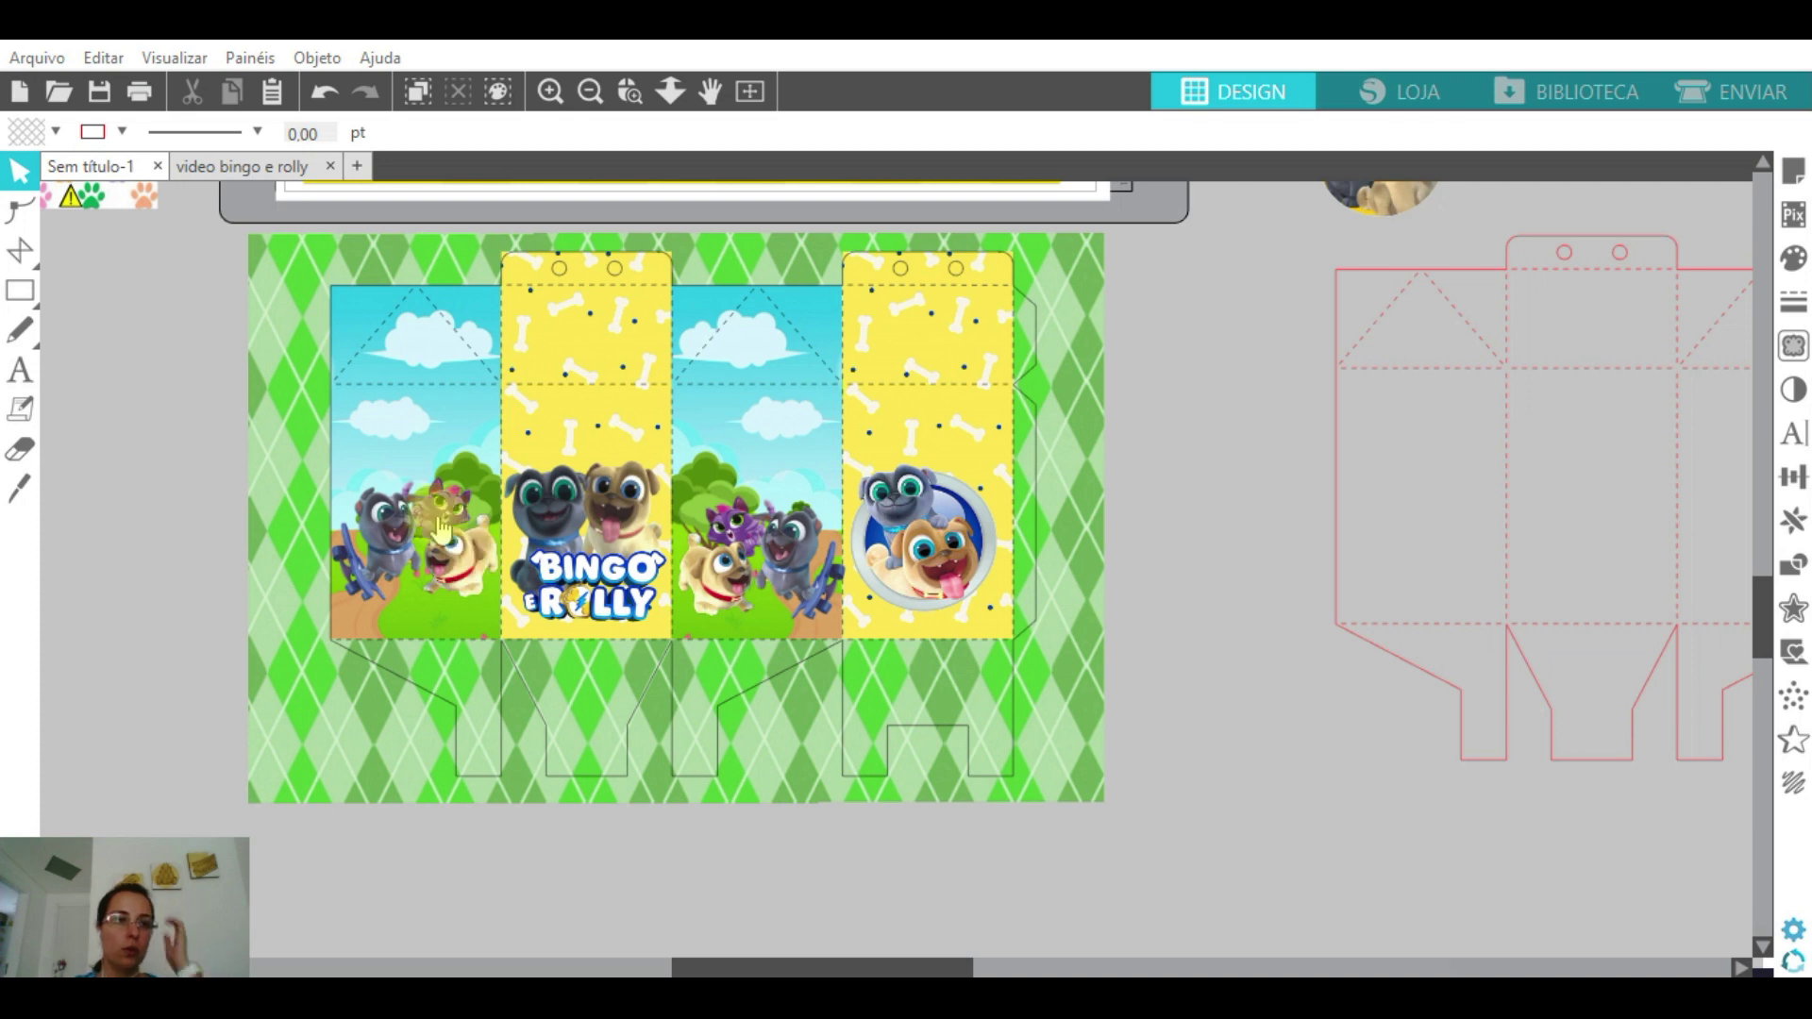
{"action": "left_click", "coordinate": [20, 378]}
{"action": "scroll", "coordinate": [500, 490], "scroll_direction": "down", "scroll_amount": 2}
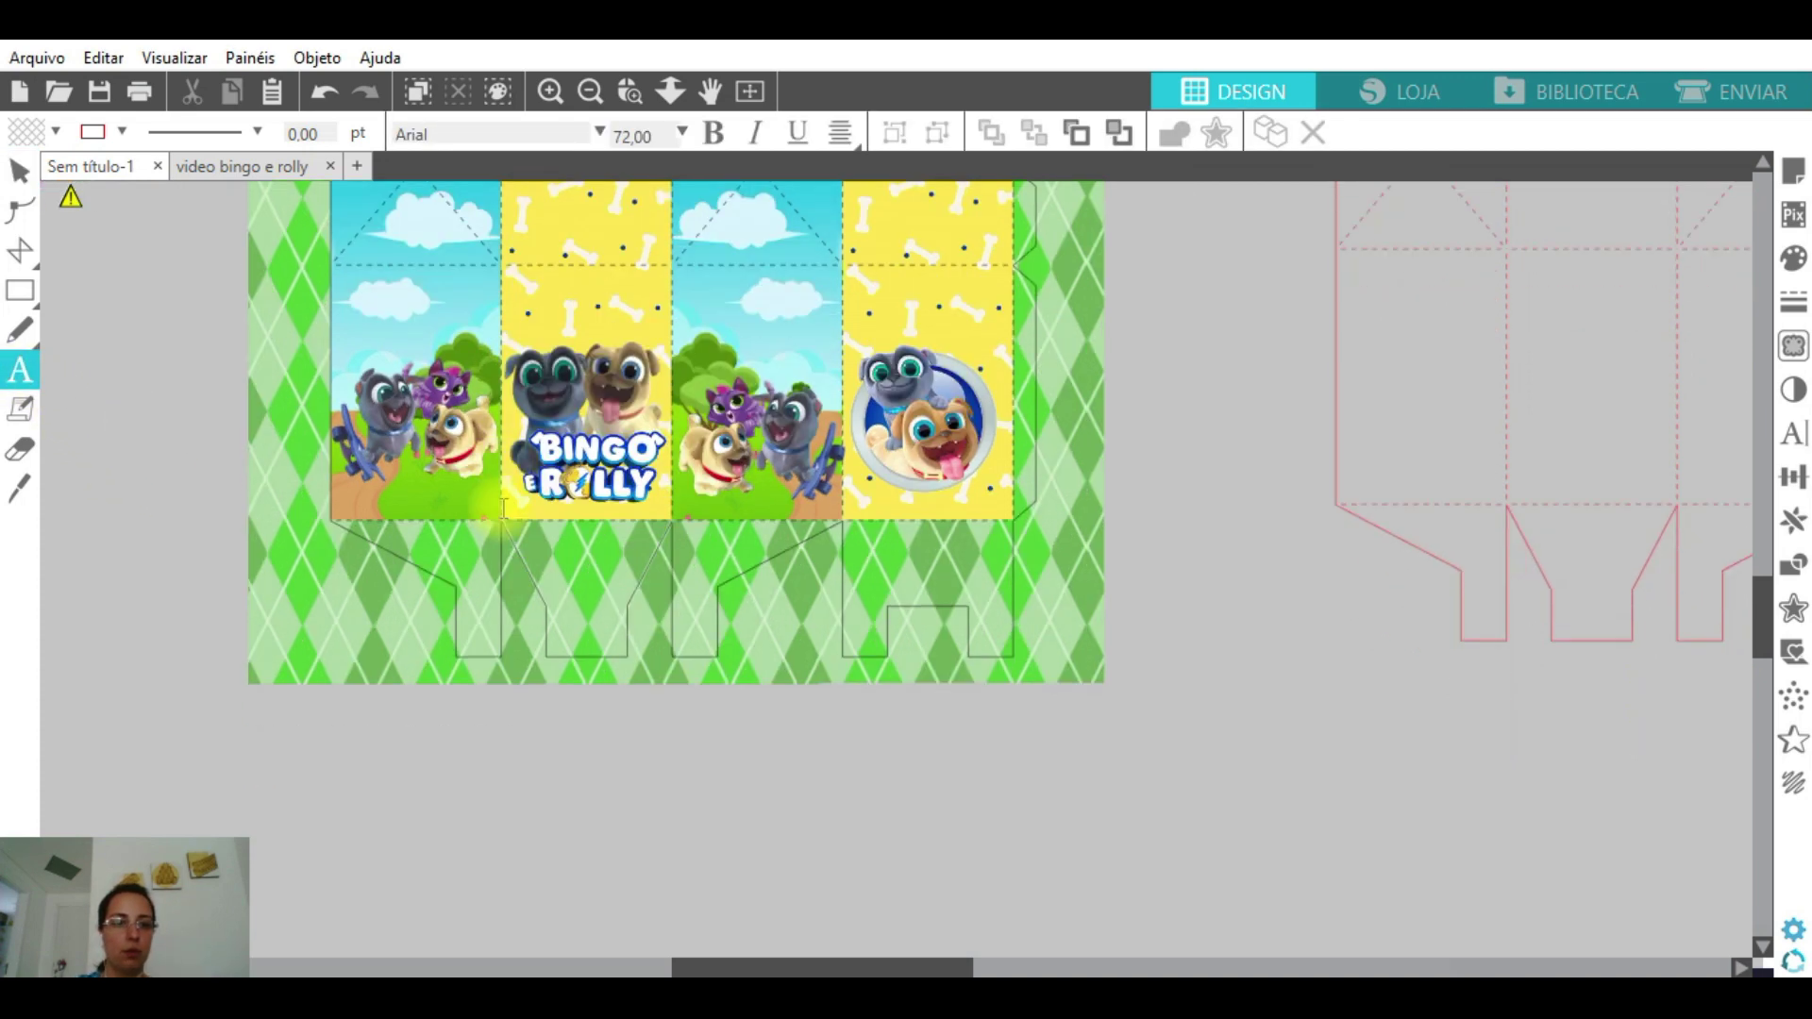
{"action": "left_click", "coordinate": [519, 772]}
{"action": "key", "text": "Escape"}
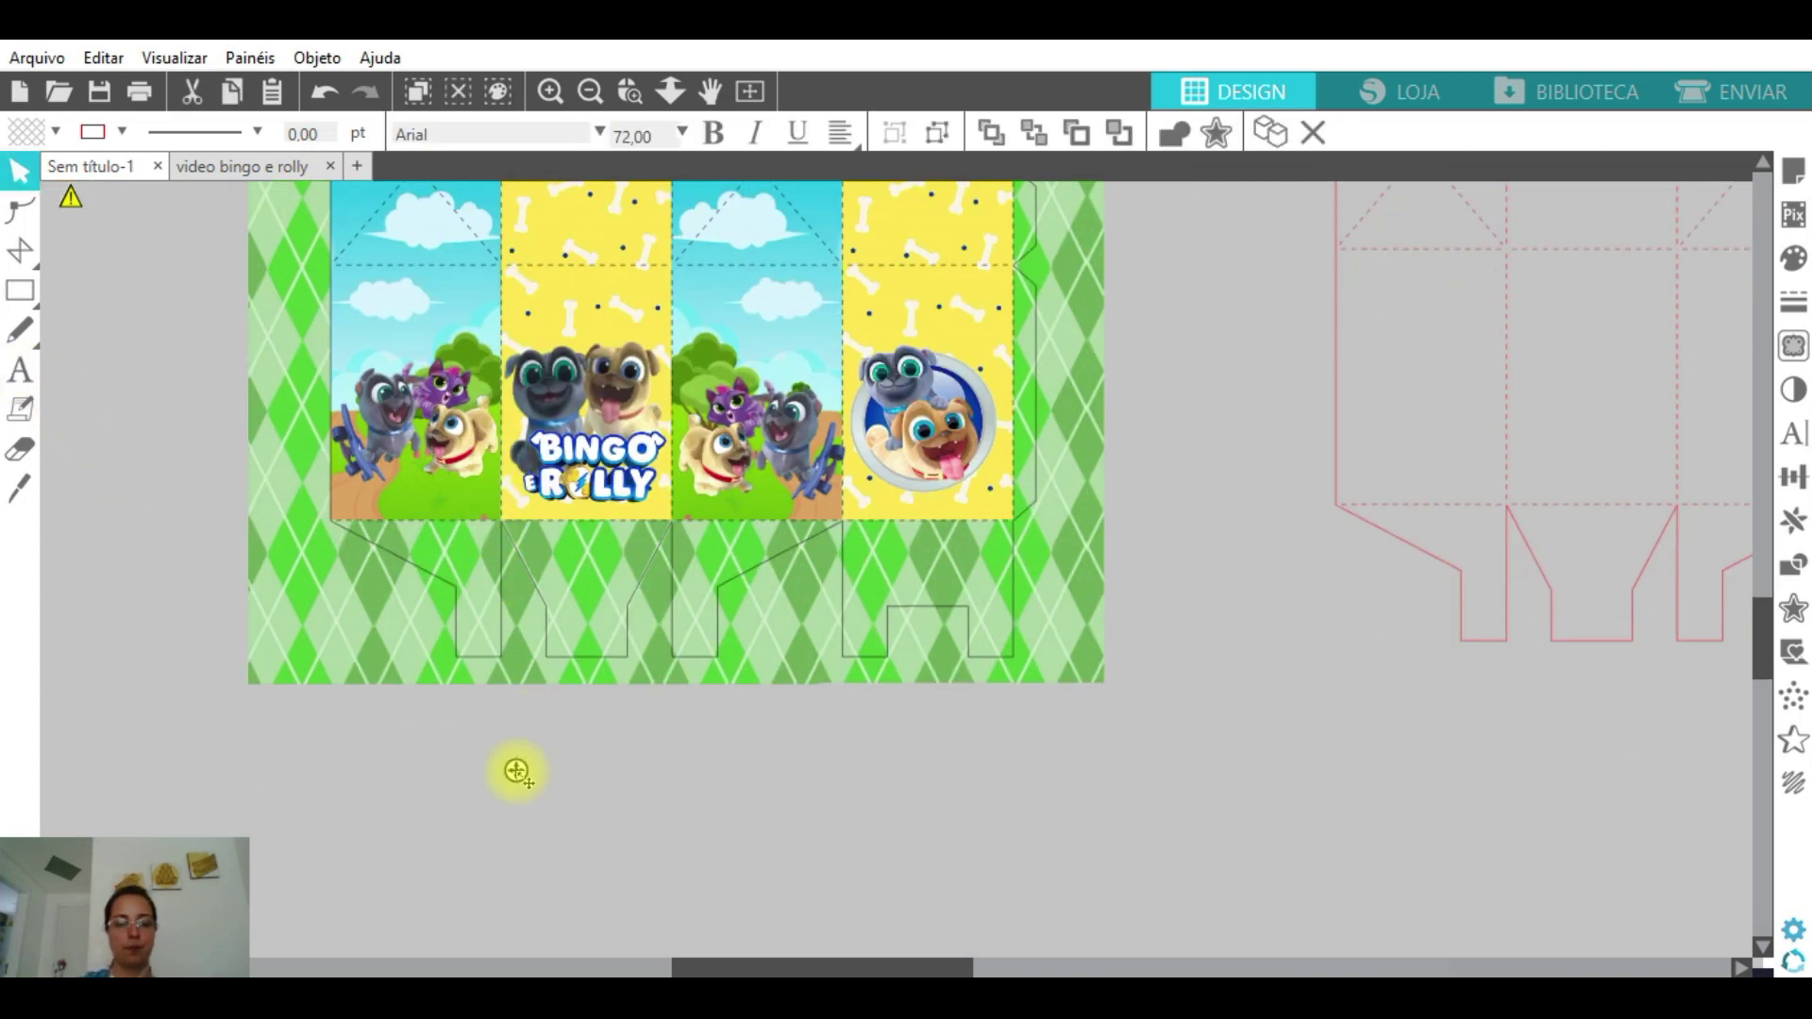
{"action": "left_click", "coordinate": [688, 829]}
{"action": "left_click", "coordinate": [658, 776]}
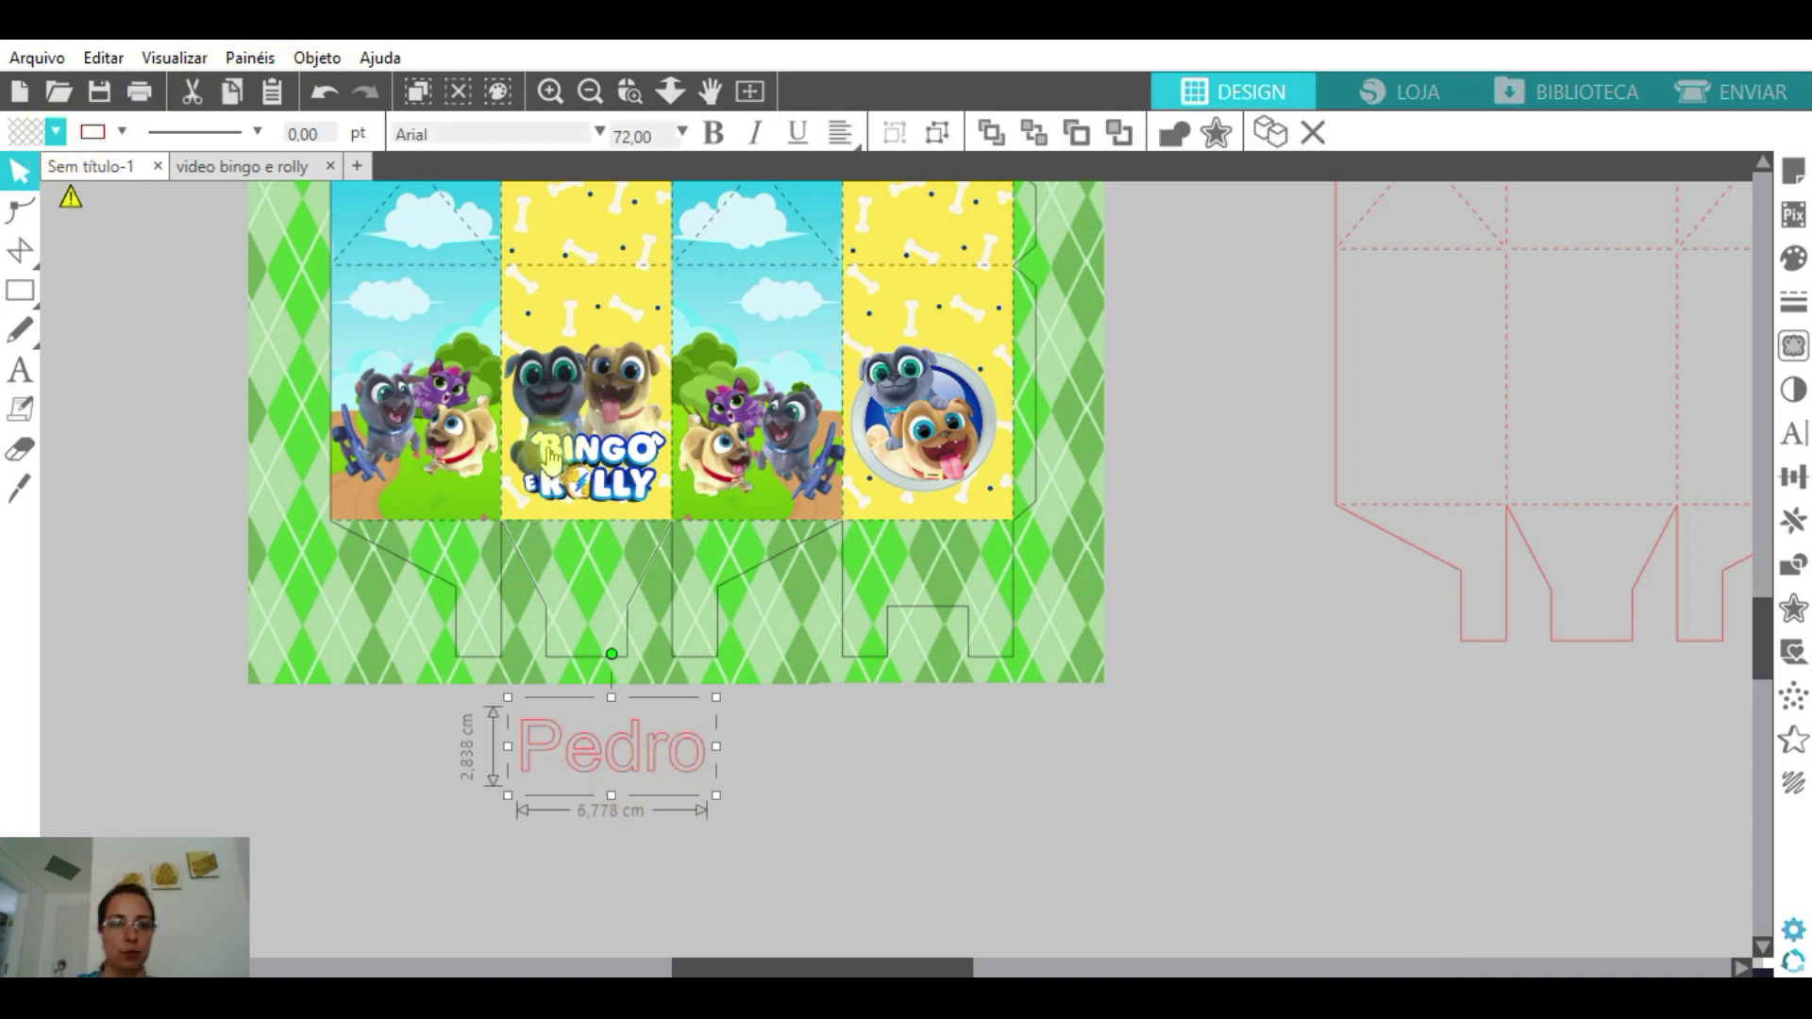
- Fill the name text with white and give its outline the blue sampled from the Bingo e Rolly logo
{"action": "left_click", "coordinate": [56, 133]}
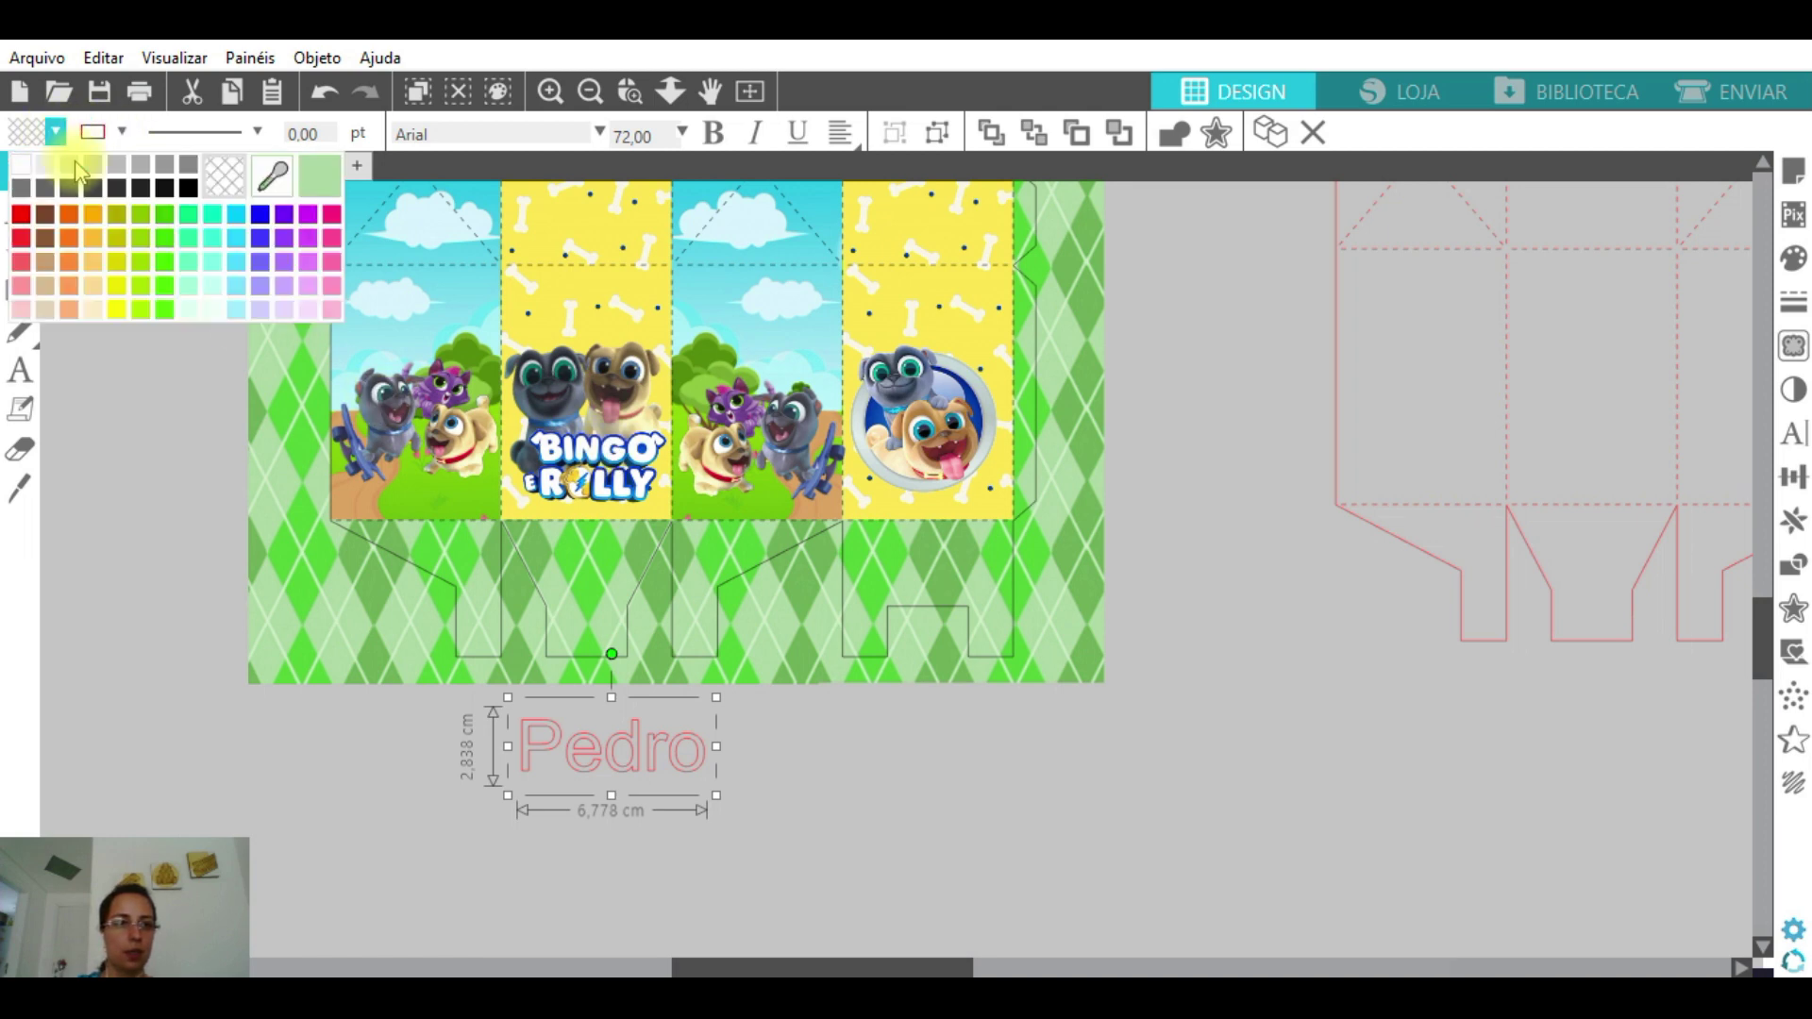
{"action": "left_click", "coordinate": [39, 175]}
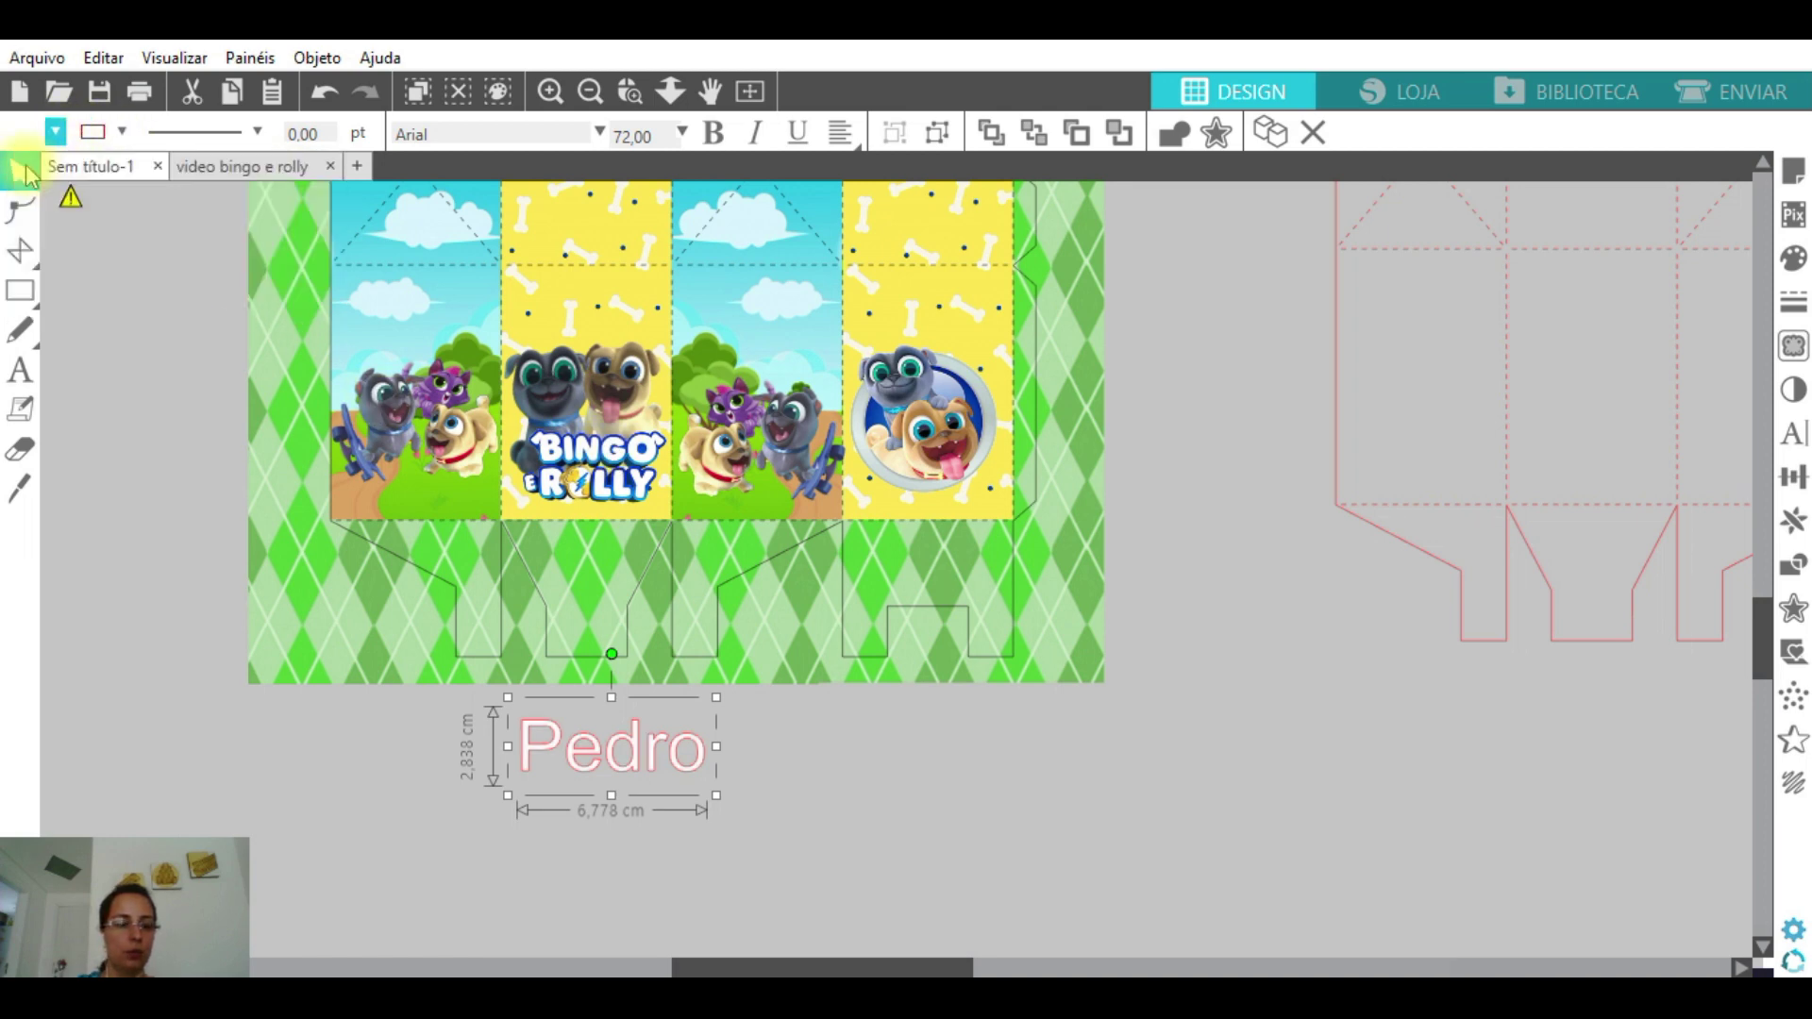
{"action": "left_click", "coordinate": [122, 132]}
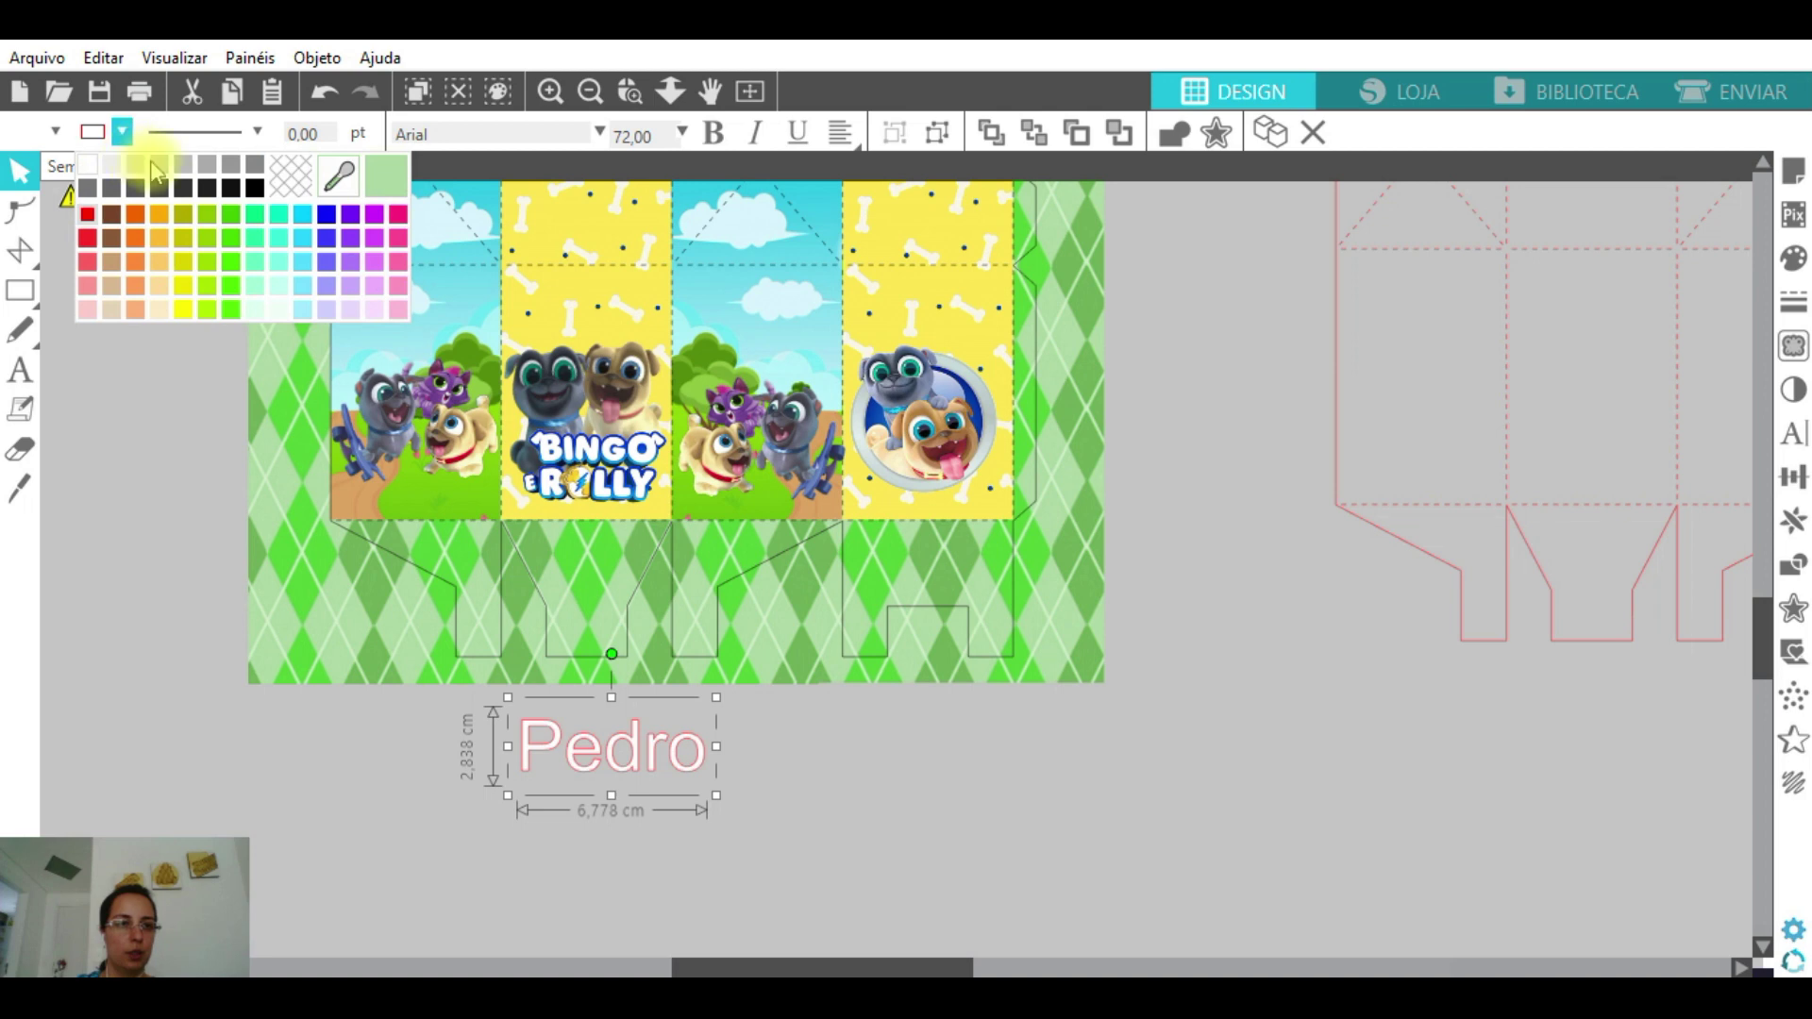
{"action": "left_click", "coordinate": [342, 179]}
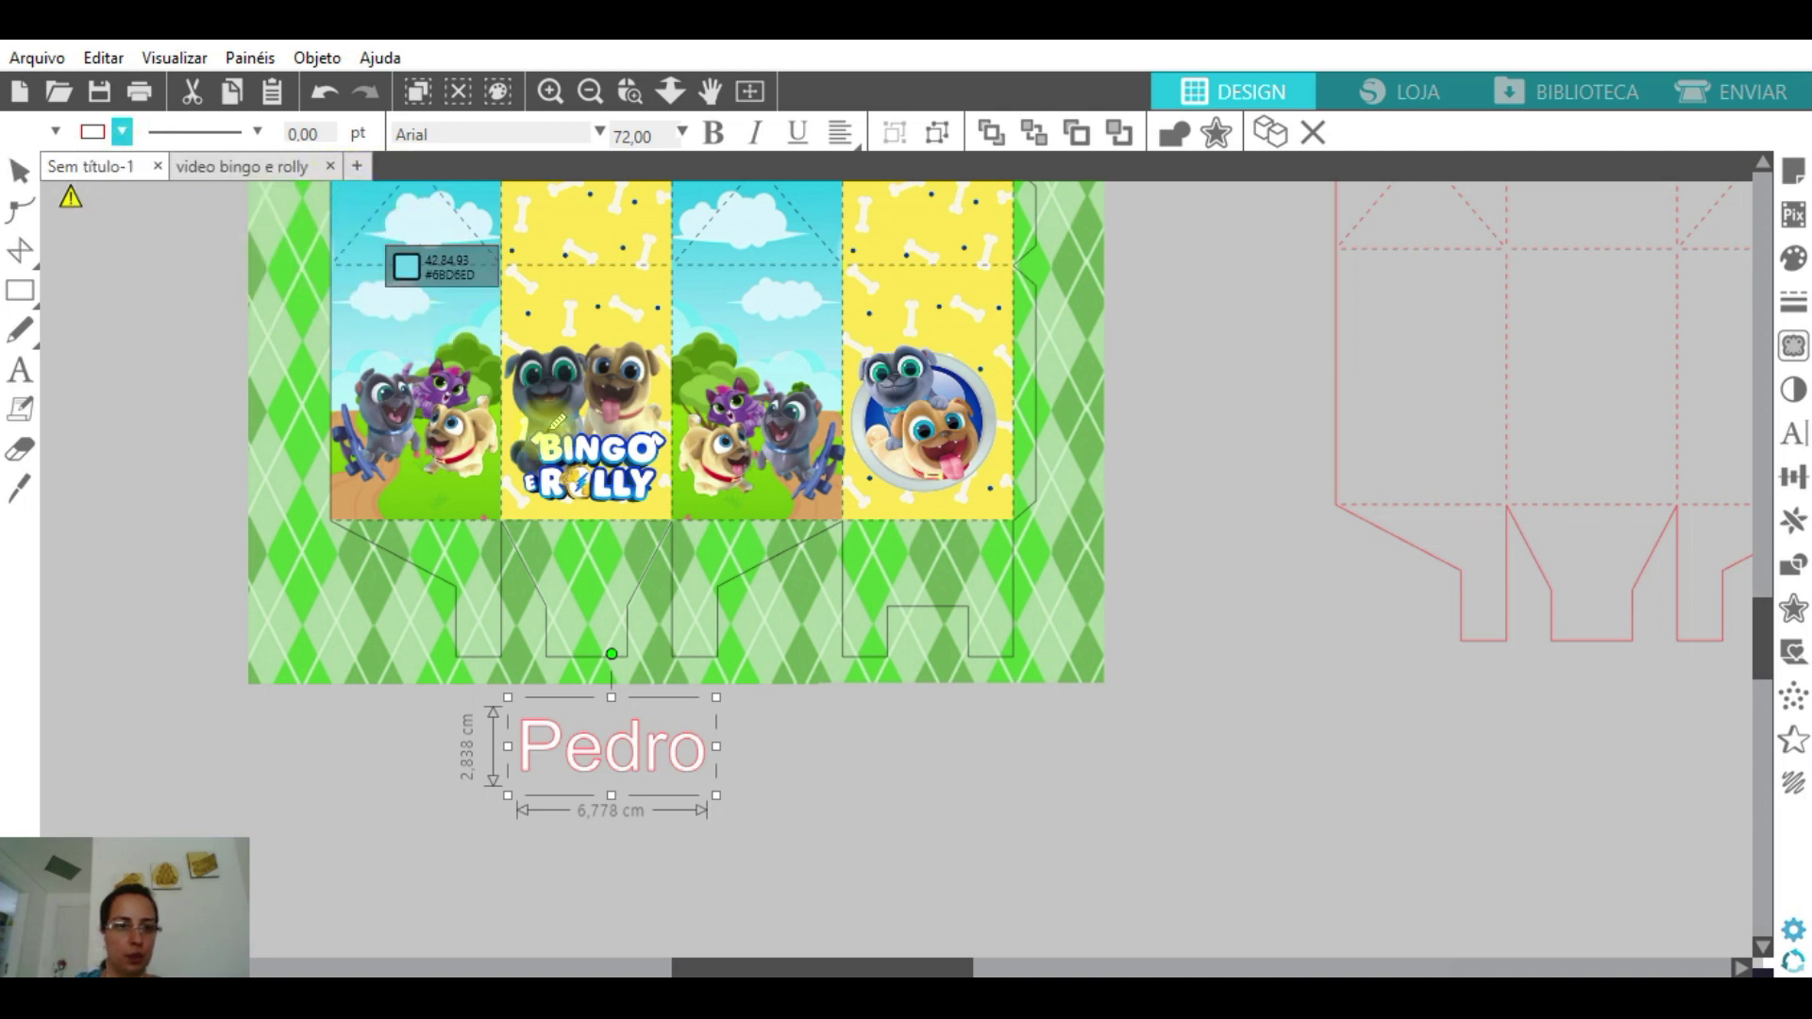
{"action": "left_click", "coordinate": [646, 449]}
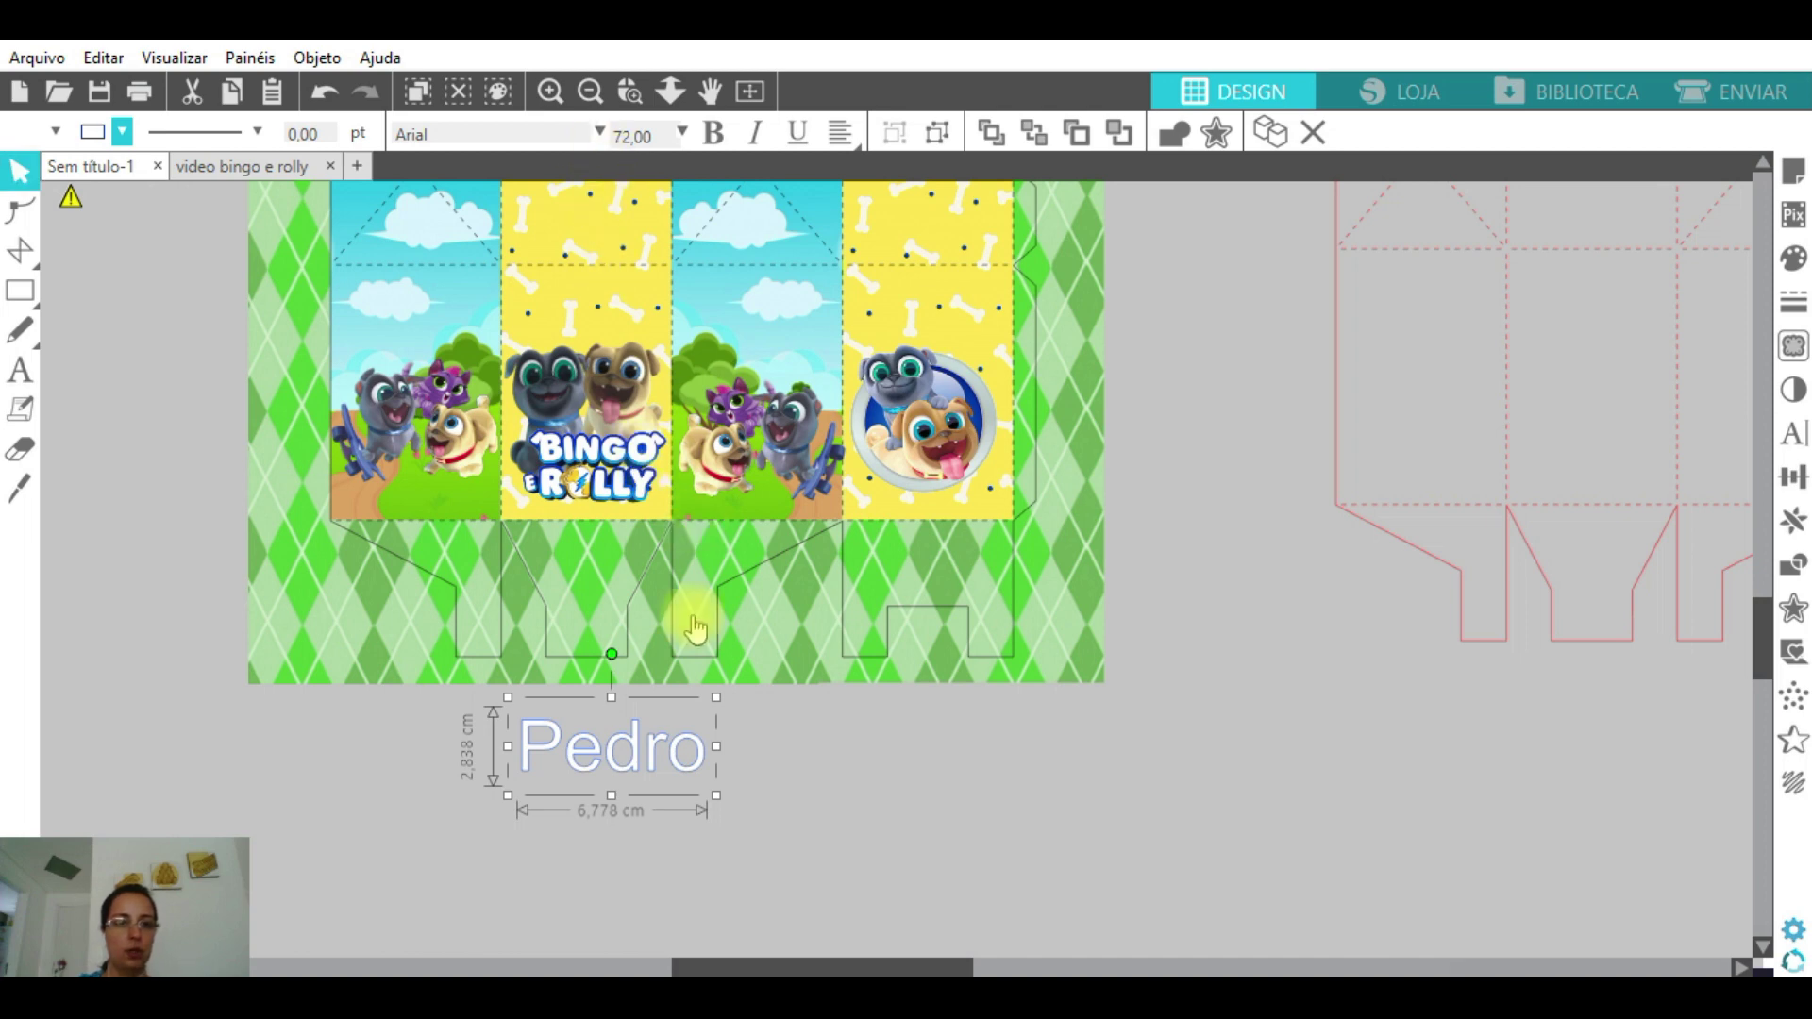
- Copy the Bingo e Rolly logo below the lower box and move the name text beside its lettering
{"action": "left_click", "coordinate": [619, 424]}
{"action": "left_click_drag", "start_coordinate": [619, 424], "coordinate": [882, 785]}
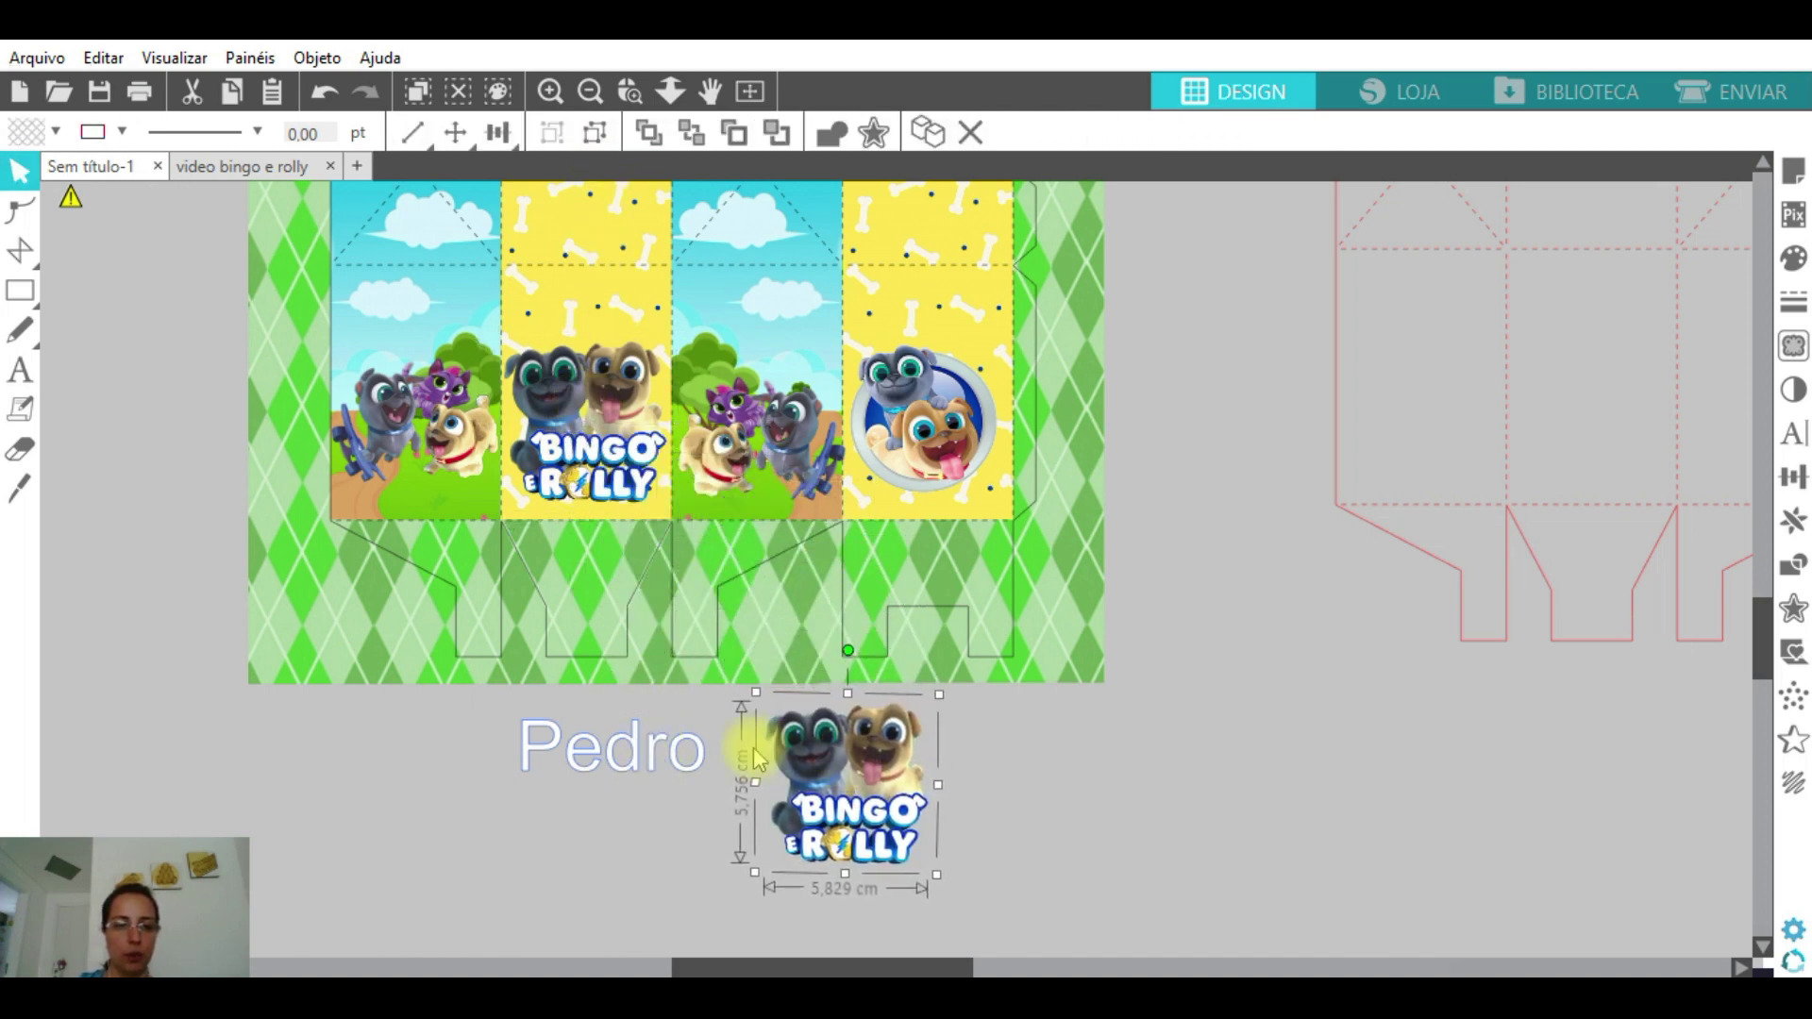
{"action": "left_click_drag", "start_coordinate": [705, 760], "coordinate": [748, 847]}
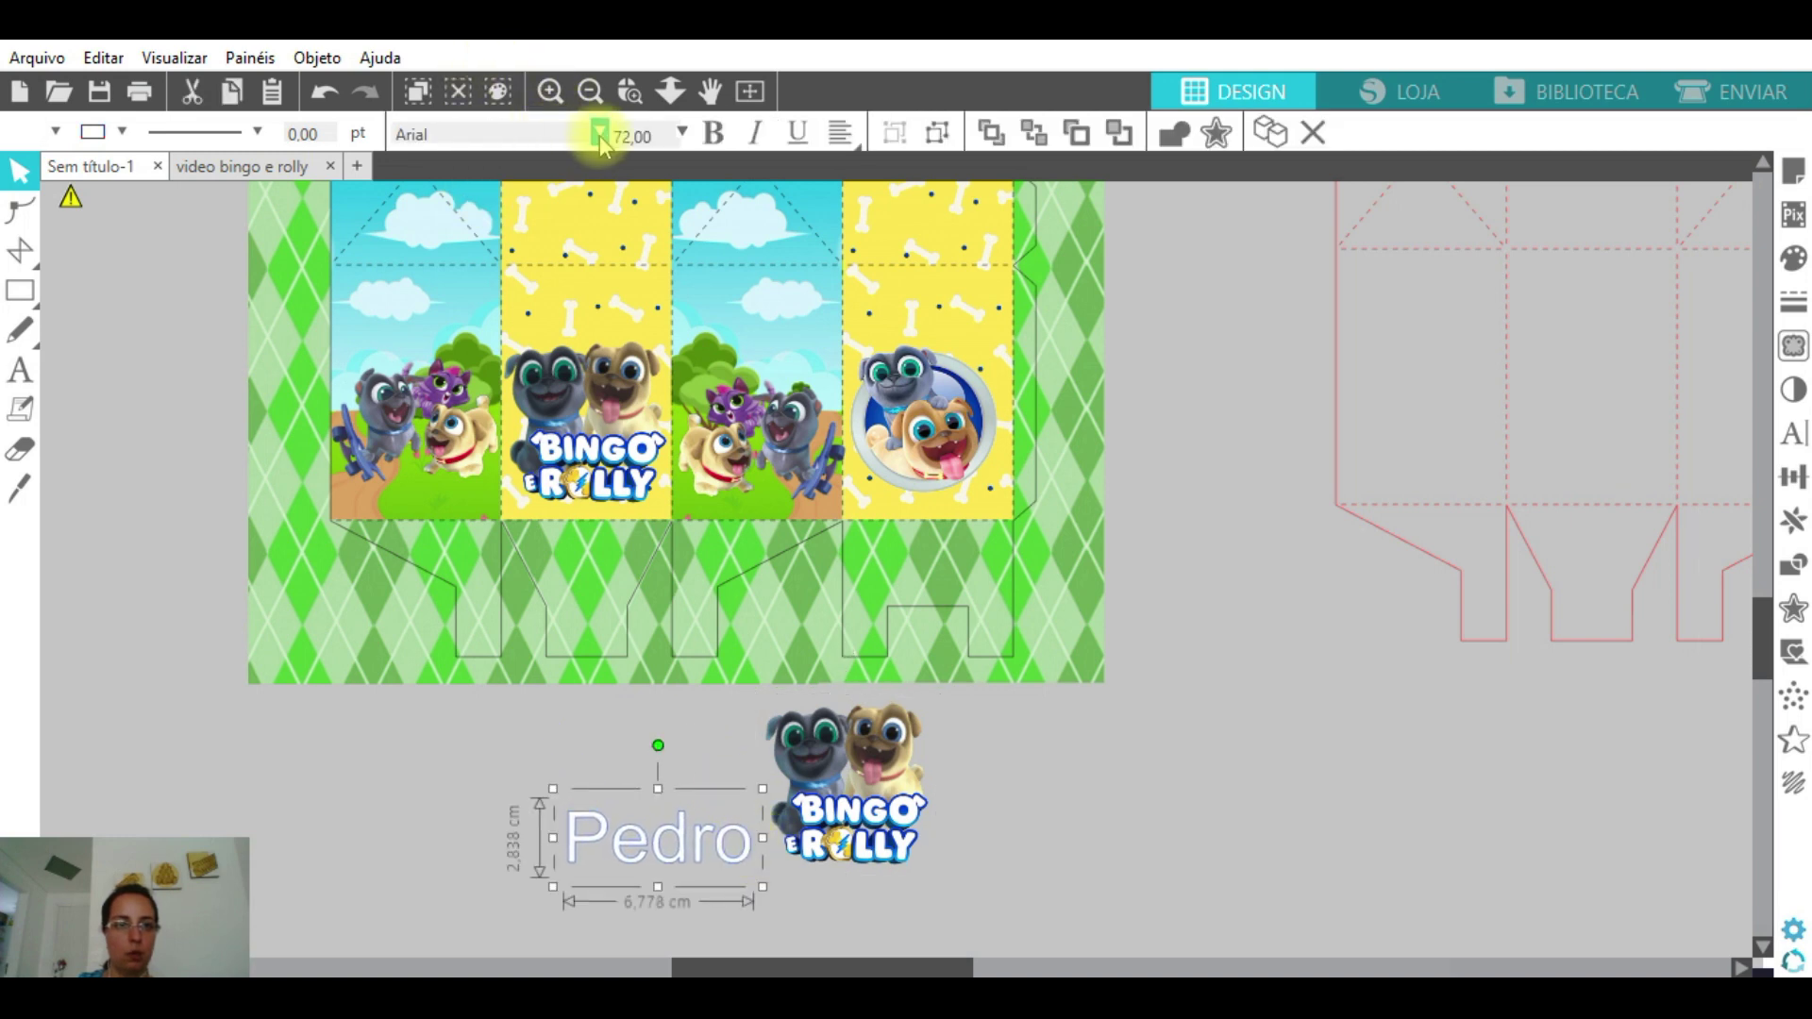
- Set the name text in the BubbleGum font and move it clear of the logo copy
{"action": "left_click", "coordinate": [600, 135]}
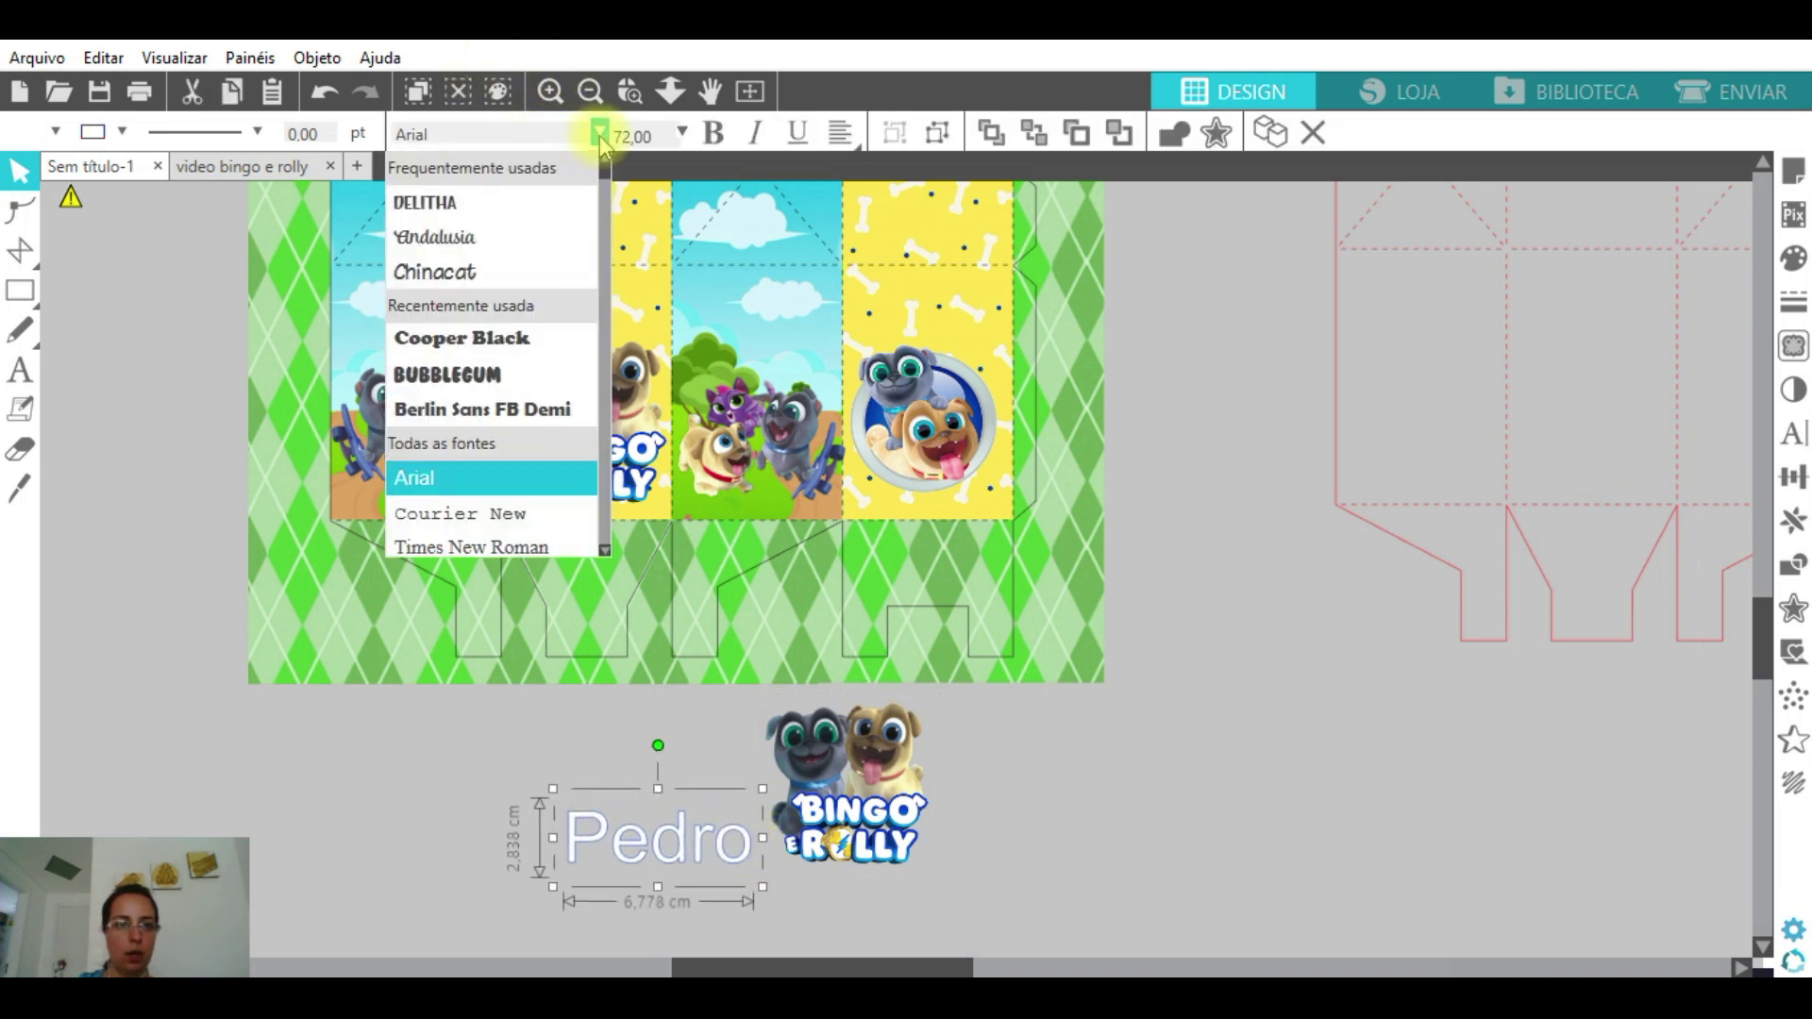
{"action": "left_click", "coordinate": [486, 387]}
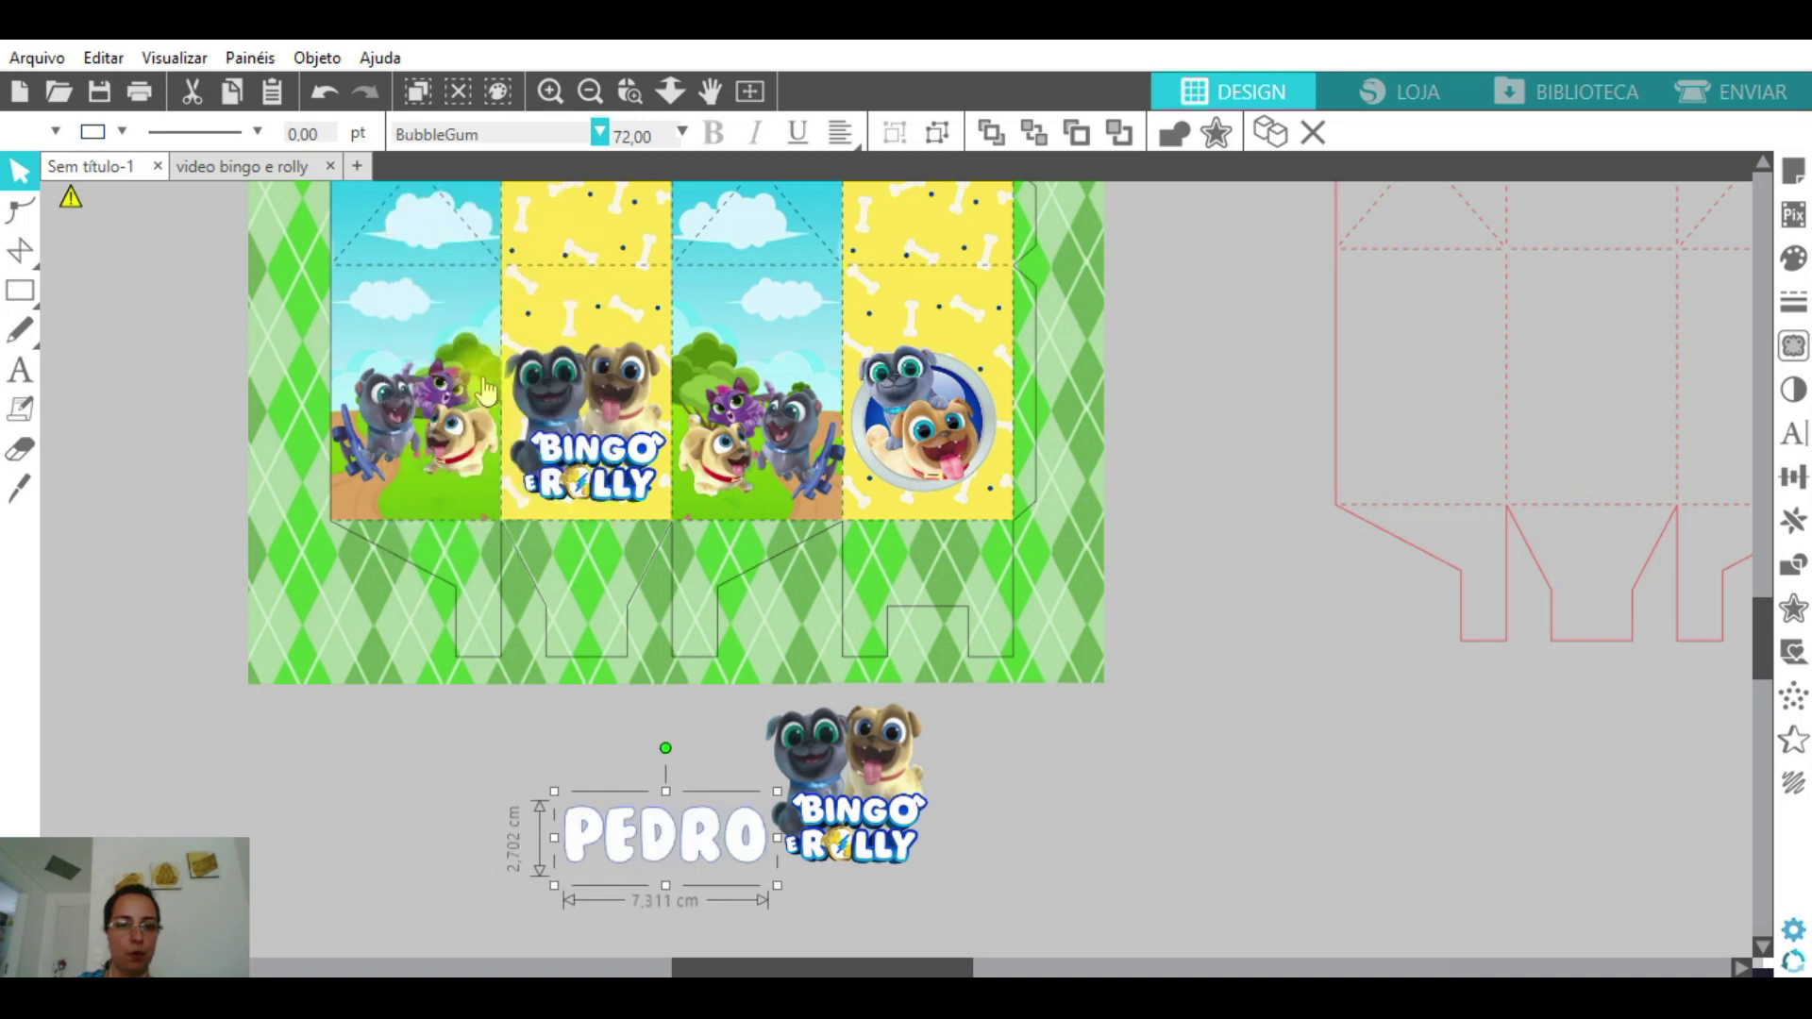
{"action": "left_click", "coordinate": [599, 135]}
{"action": "scroll", "coordinate": [557, 300], "scroll_direction": "up", "scroll_amount": 2}
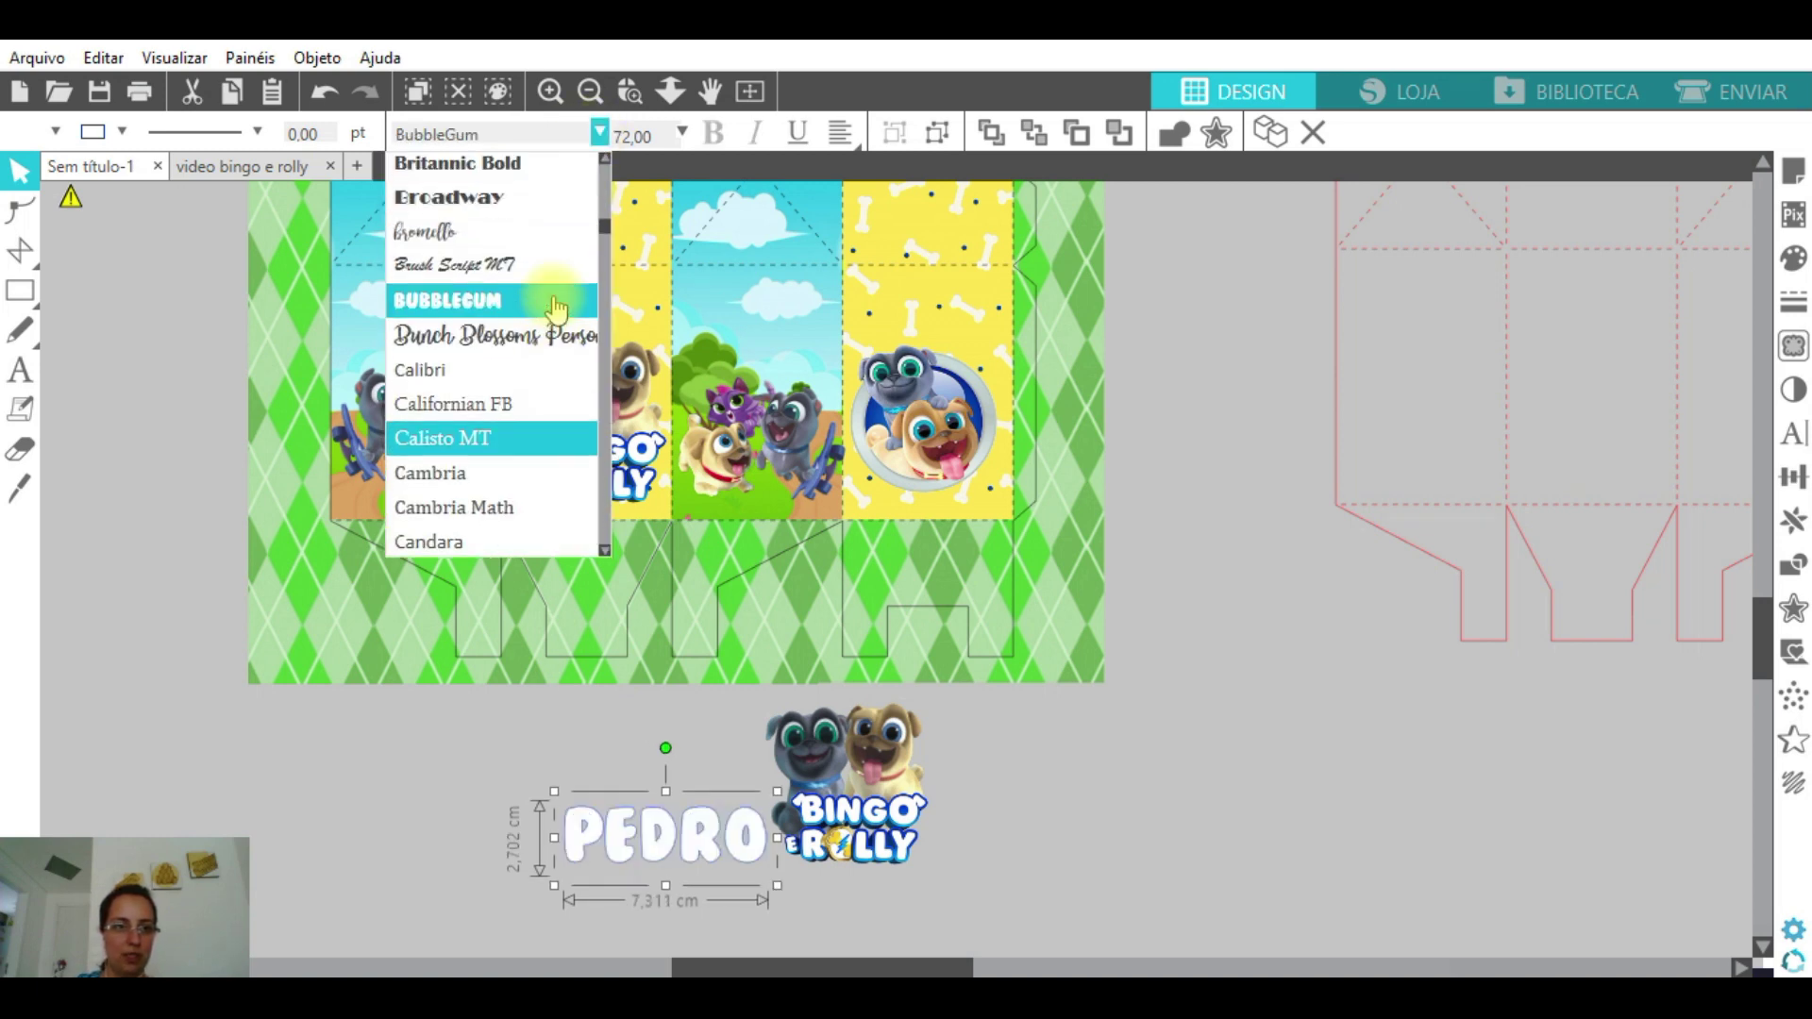
{"action": "scroll", "coordinate": [557, 307], "scroll_direction": "up", "scroll_amount": 4}
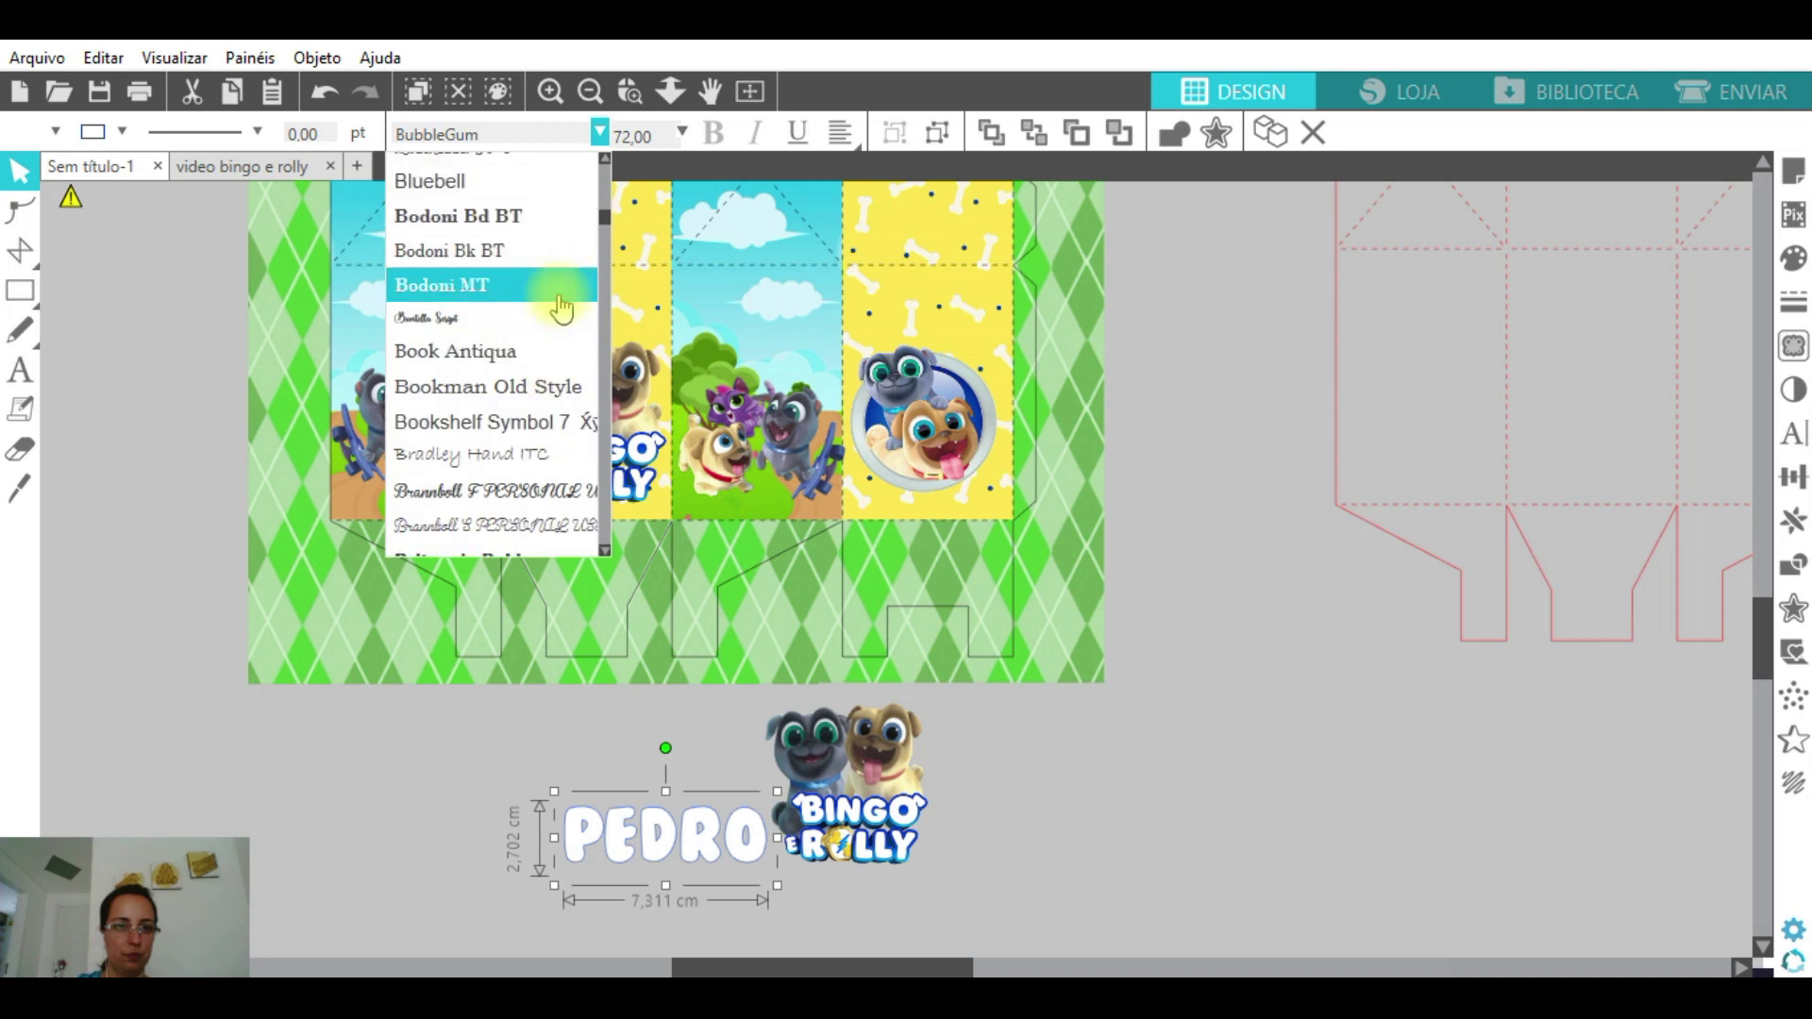
{"action": "left_click_drag", "start_coordinate": [736, 869], "coordinate": [679, 854]}
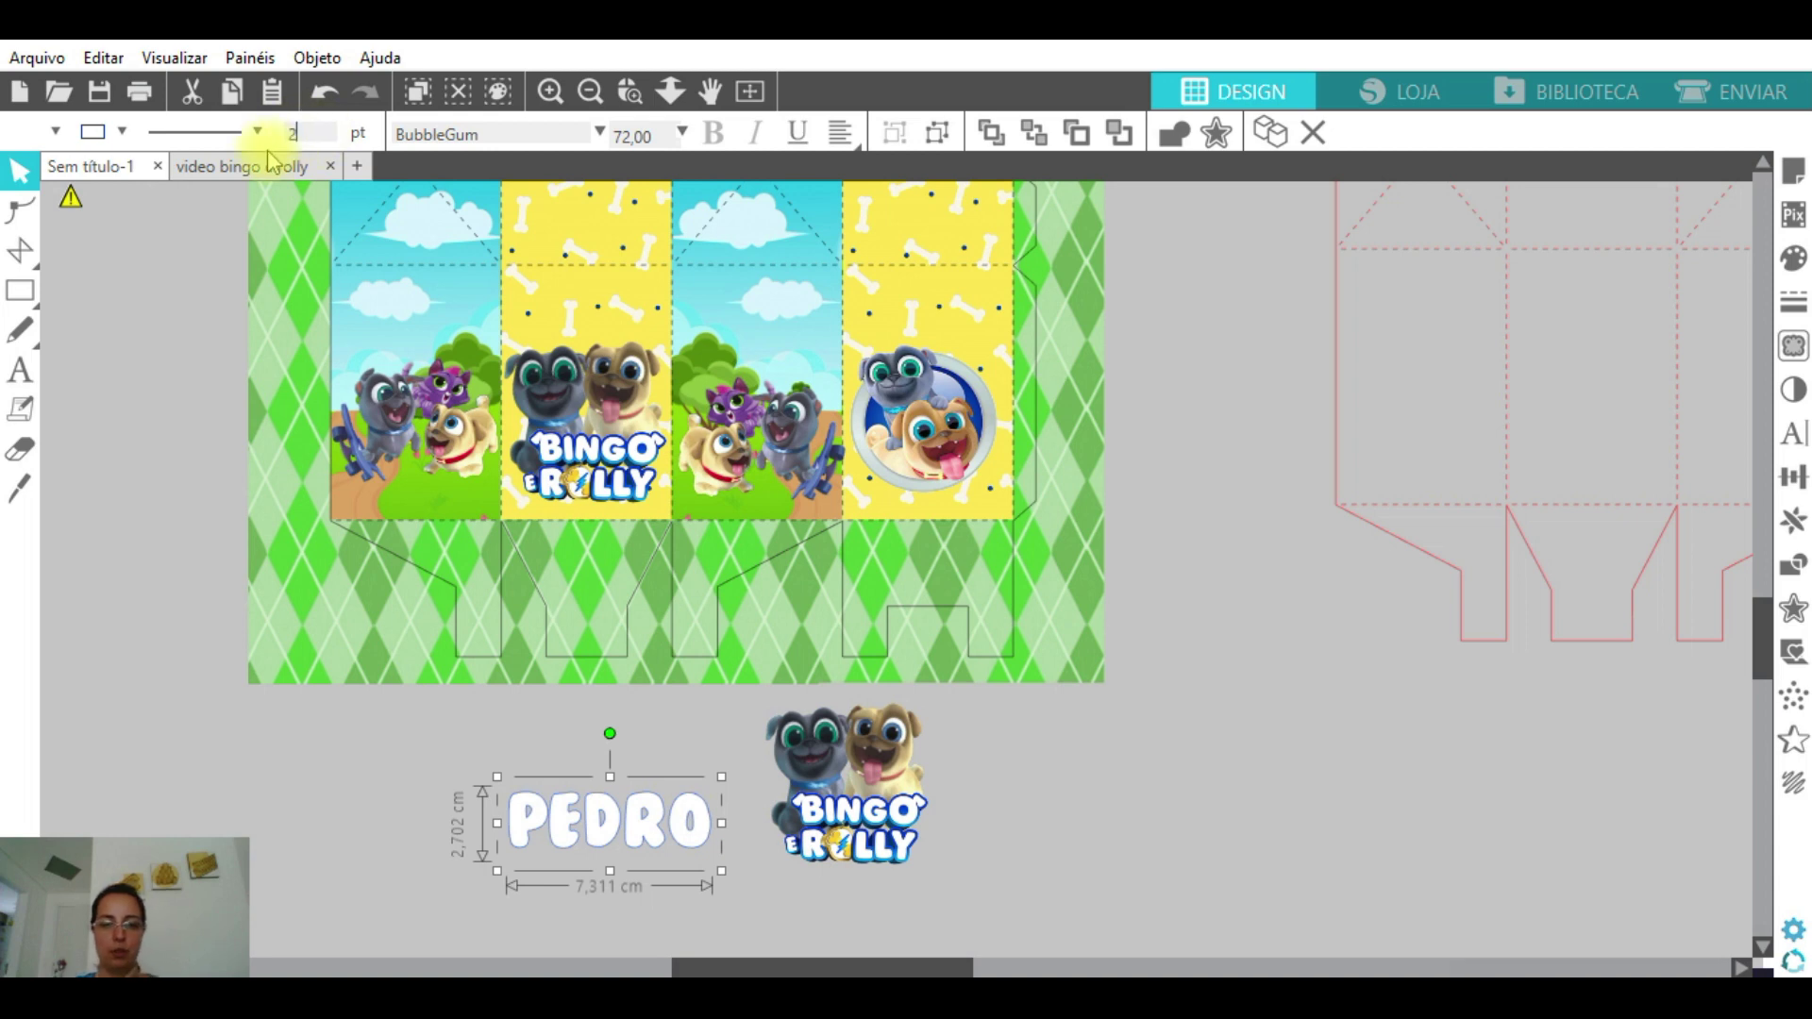
- Set the name text's outline thickness to 2.00 pt and create a 0.200 cm rounded offset around it
{"action": "key", "text": "Return"}
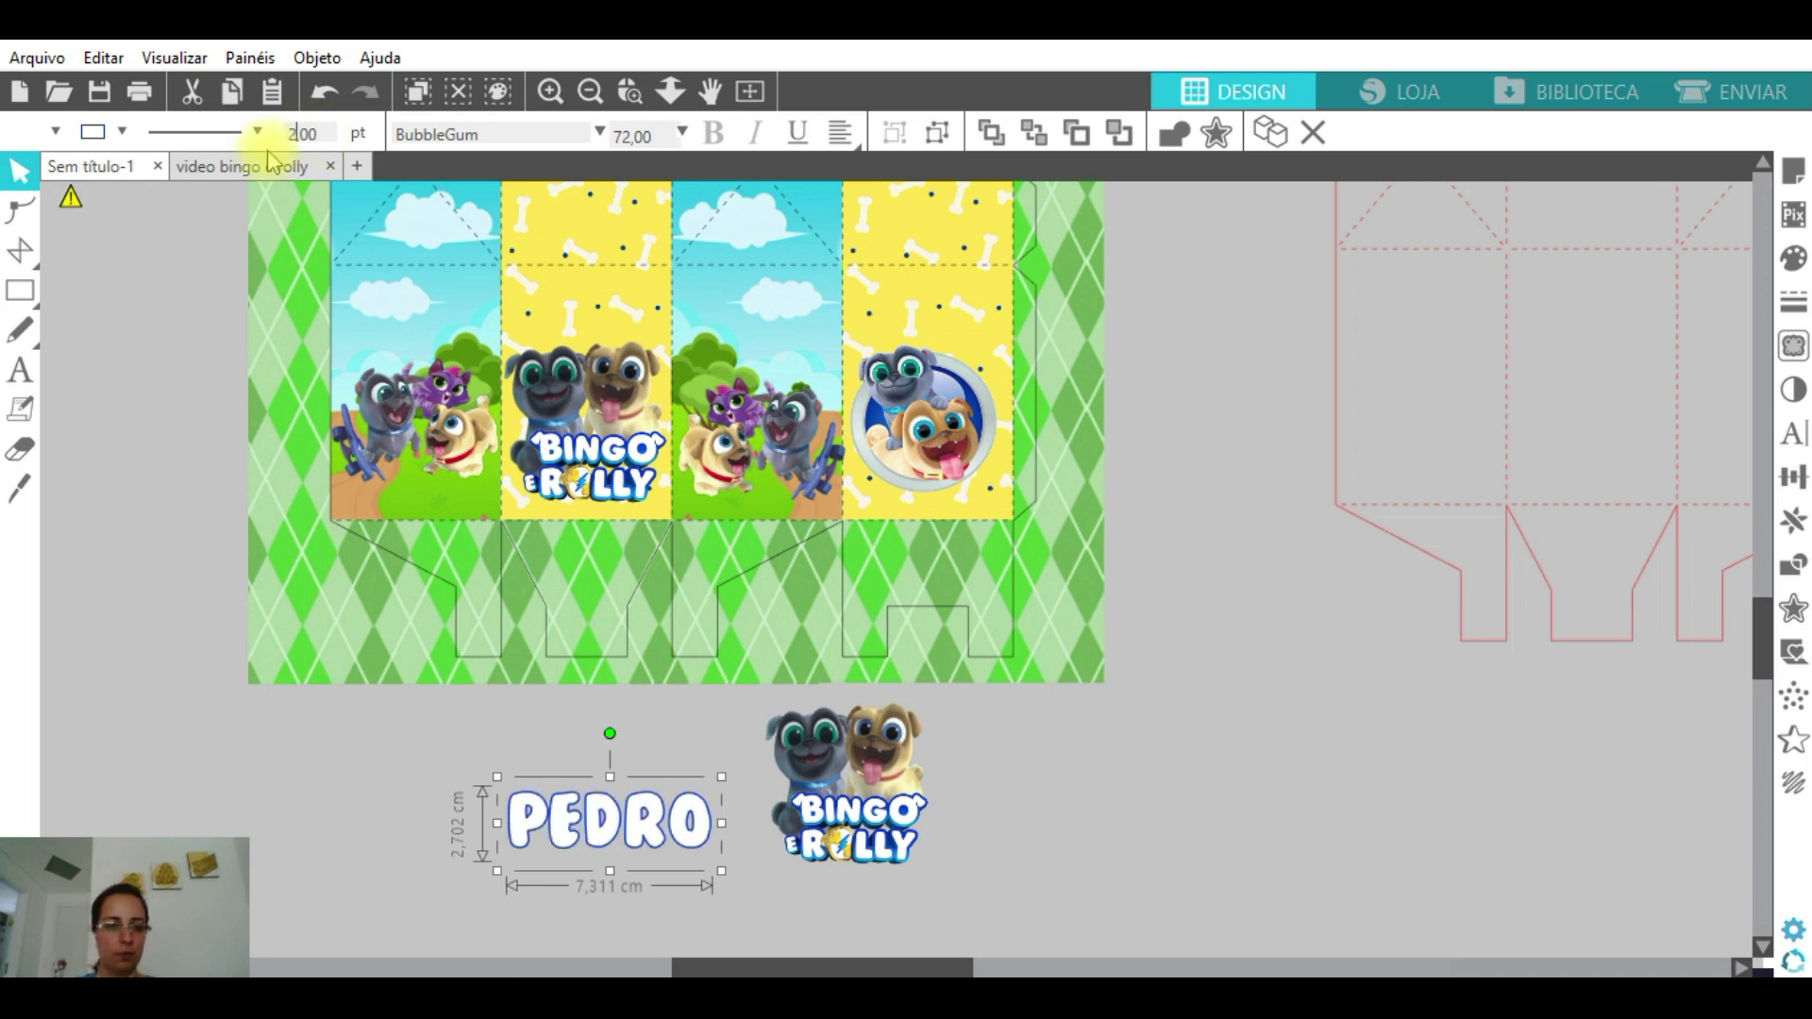
{"action": "left_click", "coordinate": [1793, 609]}
{"action": "left_click", "coordinate": [1501, 261]}
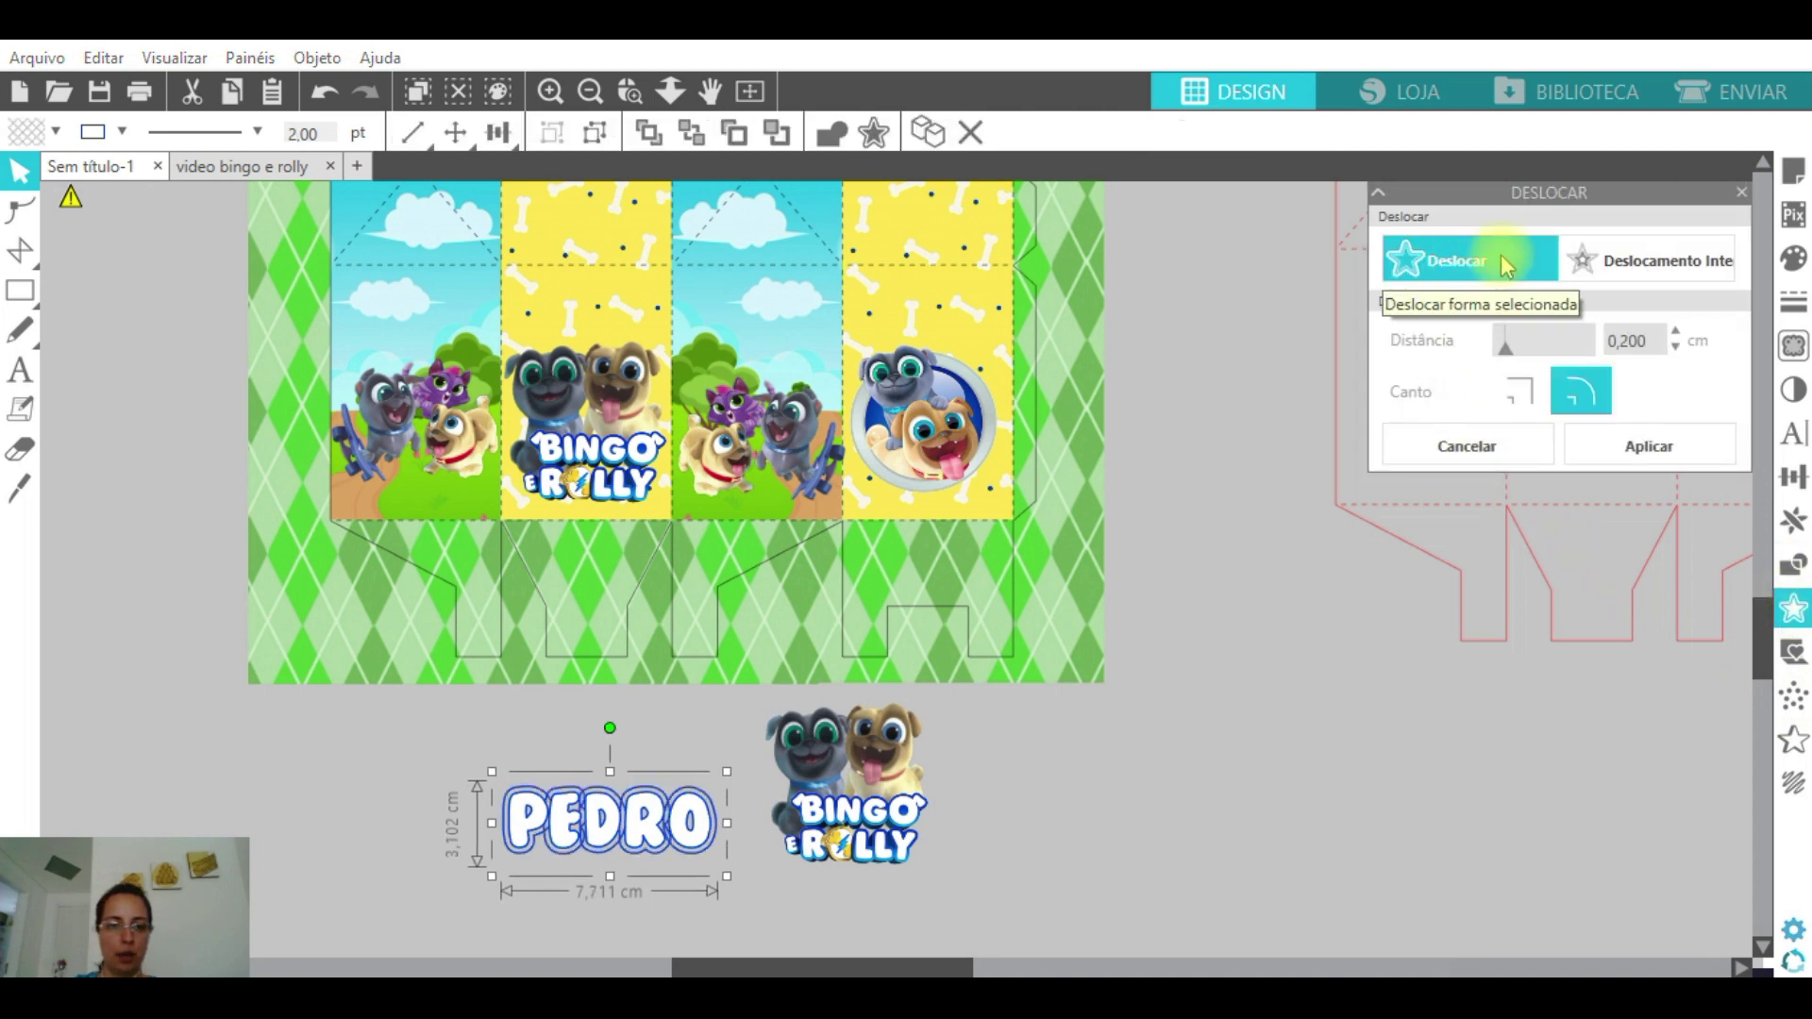
- Recolour the name text's outline with the light blue sampled from the lower edge of the logo's Rolly lettering
{"action": "left_click", "coordinate": [630, 91]}
{"action": "left_click_drag", "start_coordinate": [483, 690], "coordinate": [981, 906]}
{"action": "left_click_drag", "start_coordinate": [995, 453], "coordinate": [853, 455]}
{"action": "left_click", "coordinate": [800, 766]}
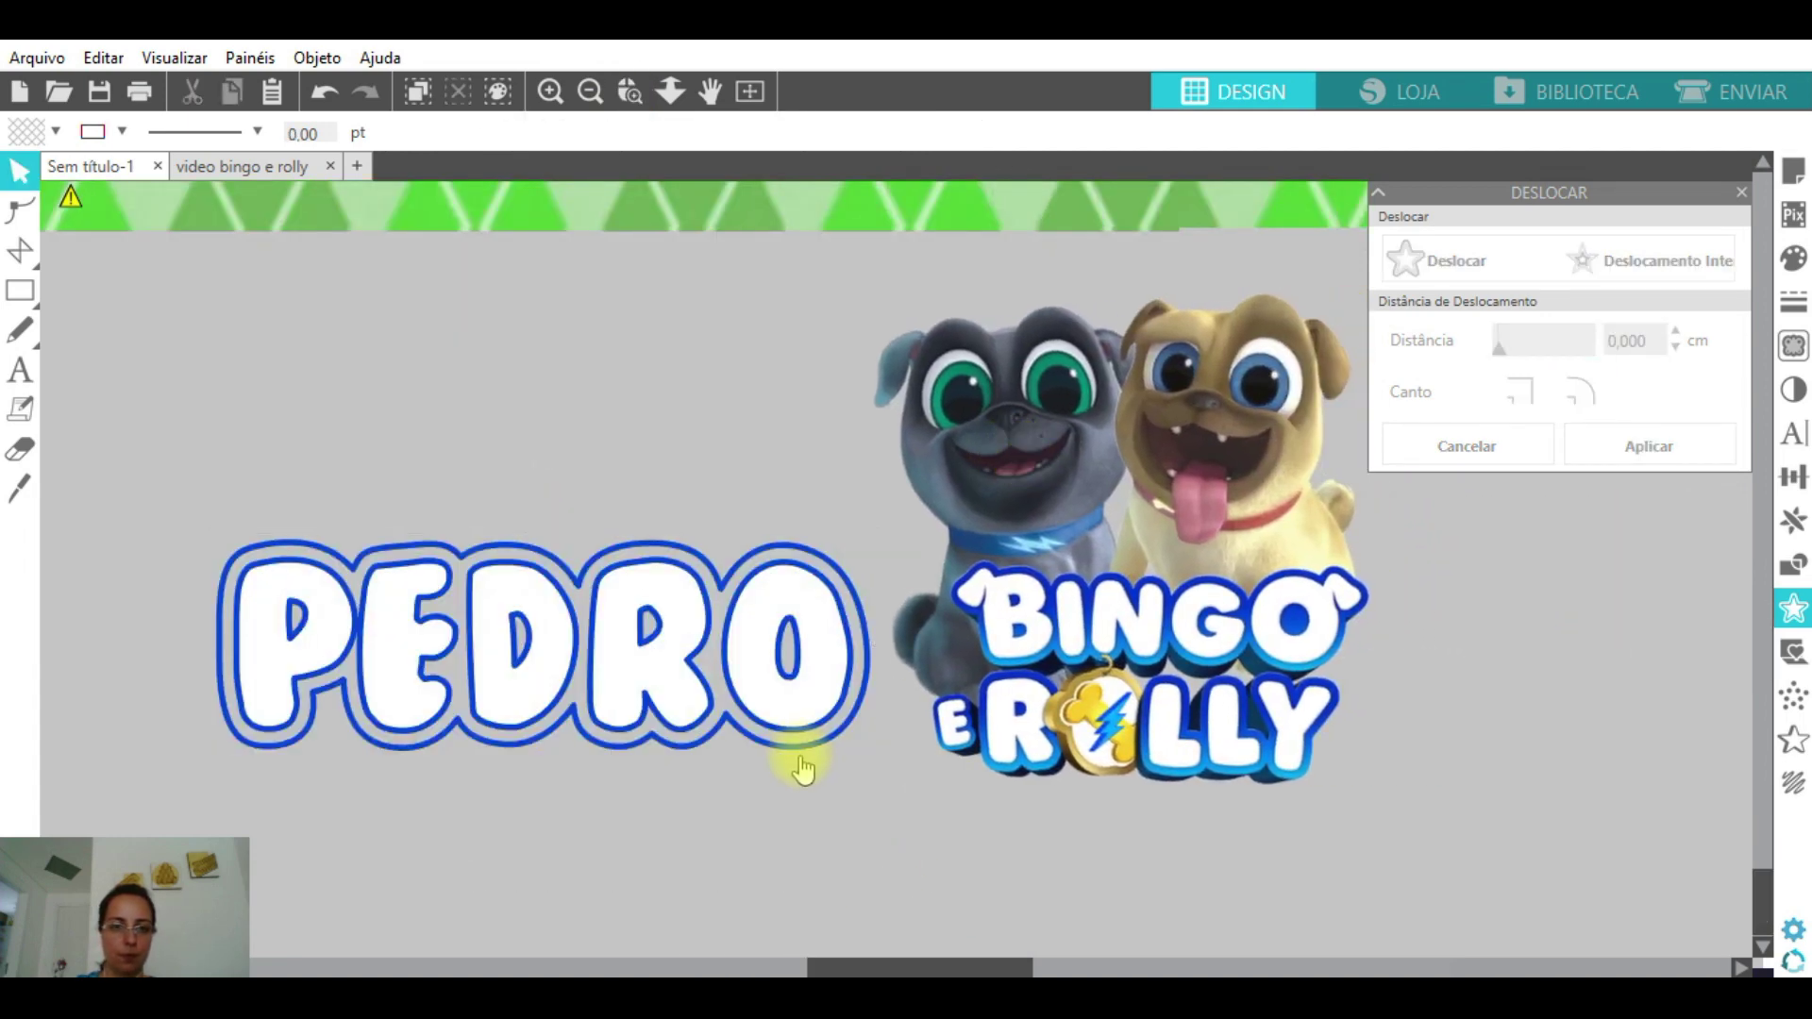
{"action": "left_click", "coordinate": [823, 750]}
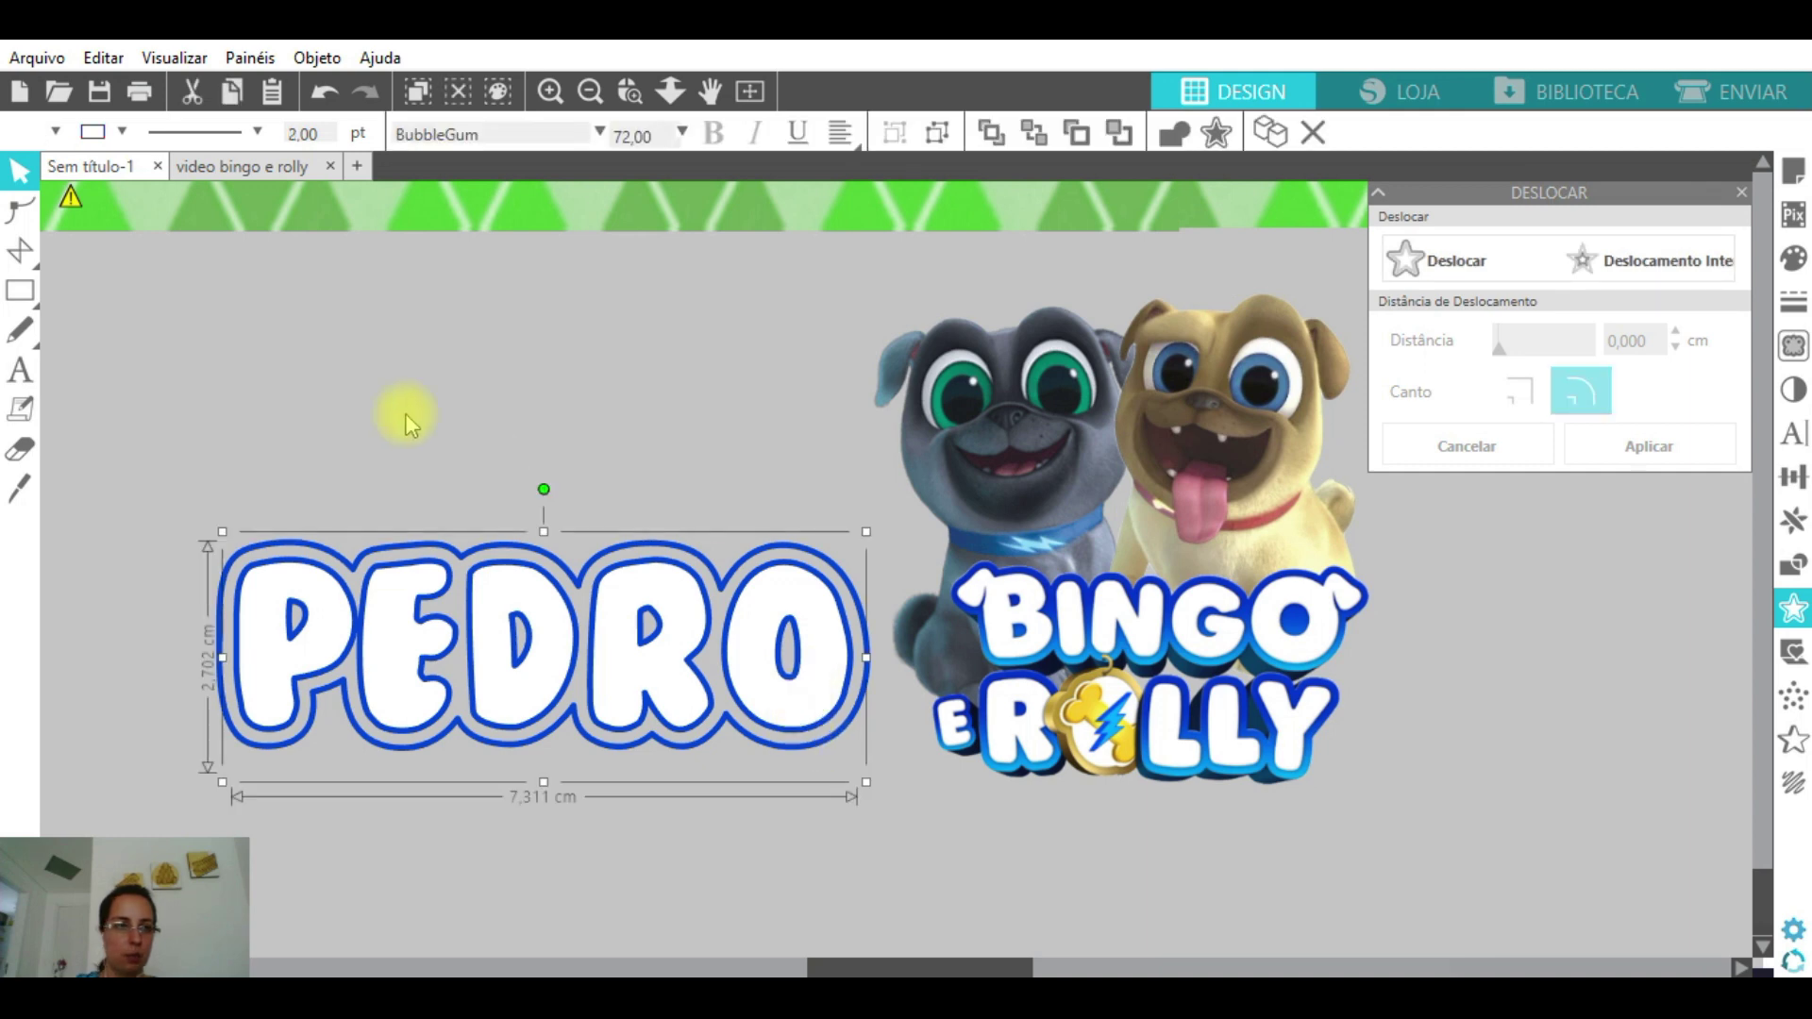
{"action": "left_click", "coordinate": [122, 132]}
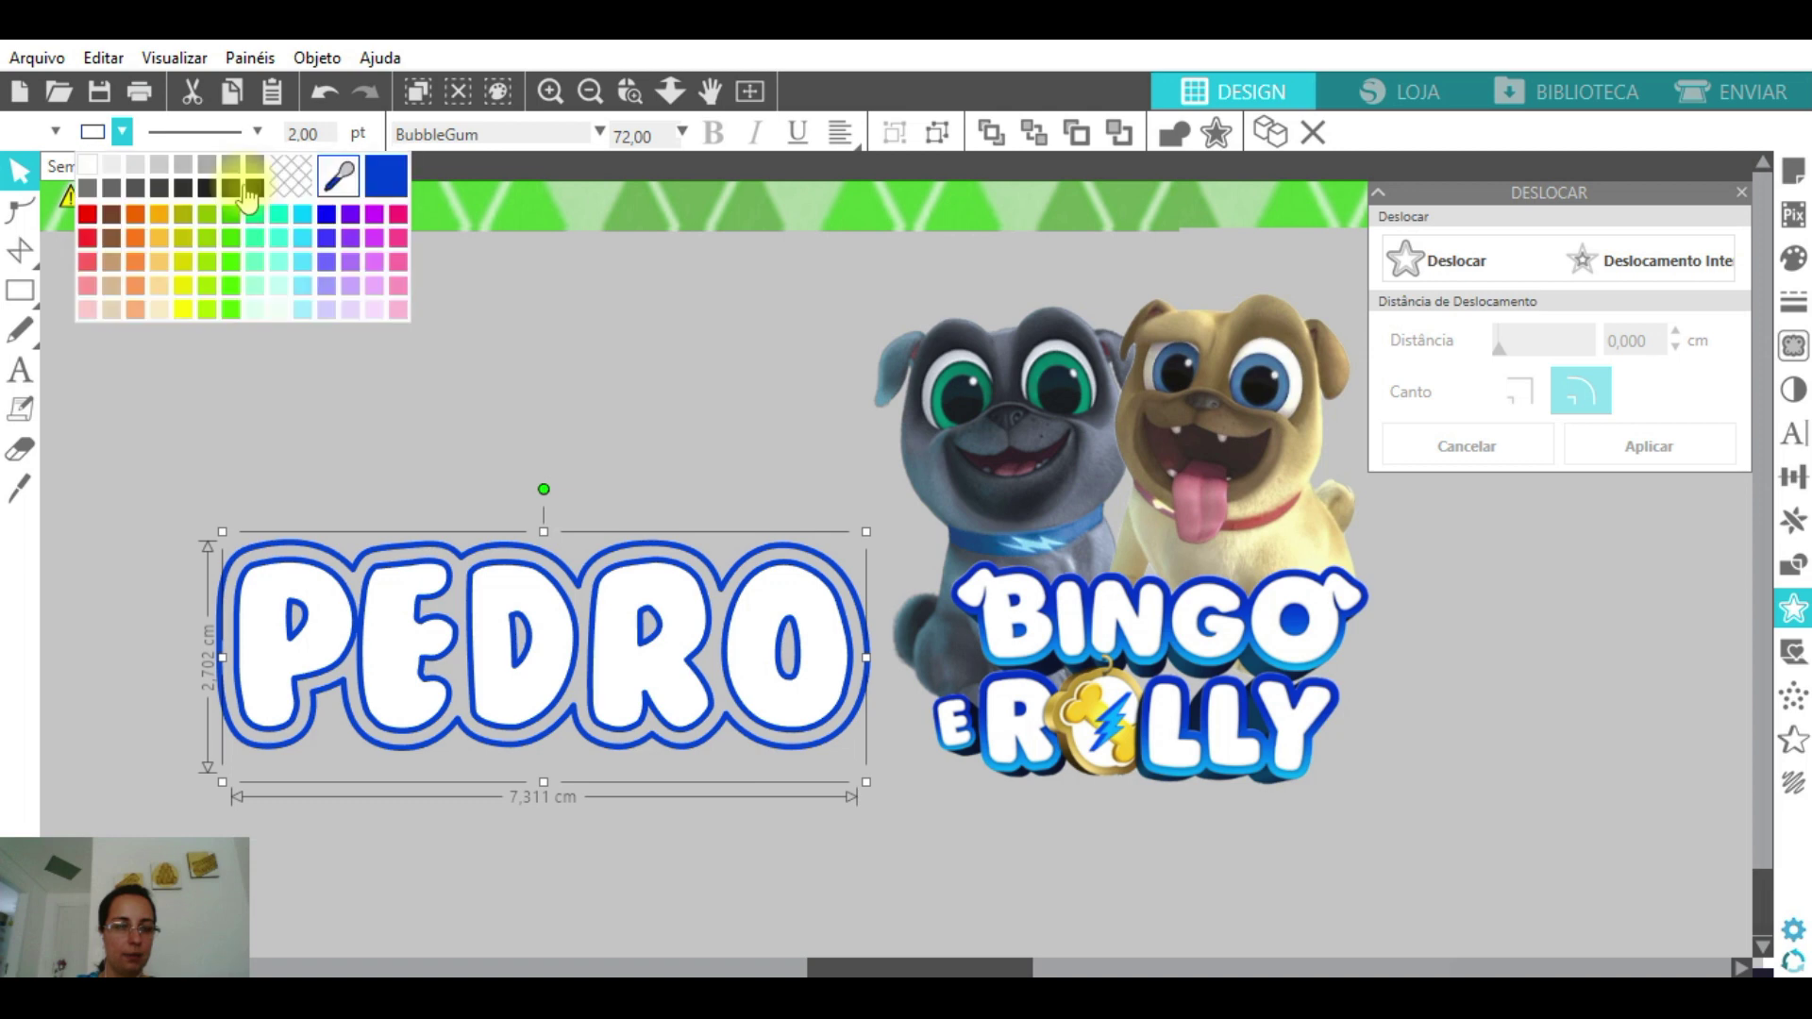
{"action": "left_click", "coordinate": [336, 174]}
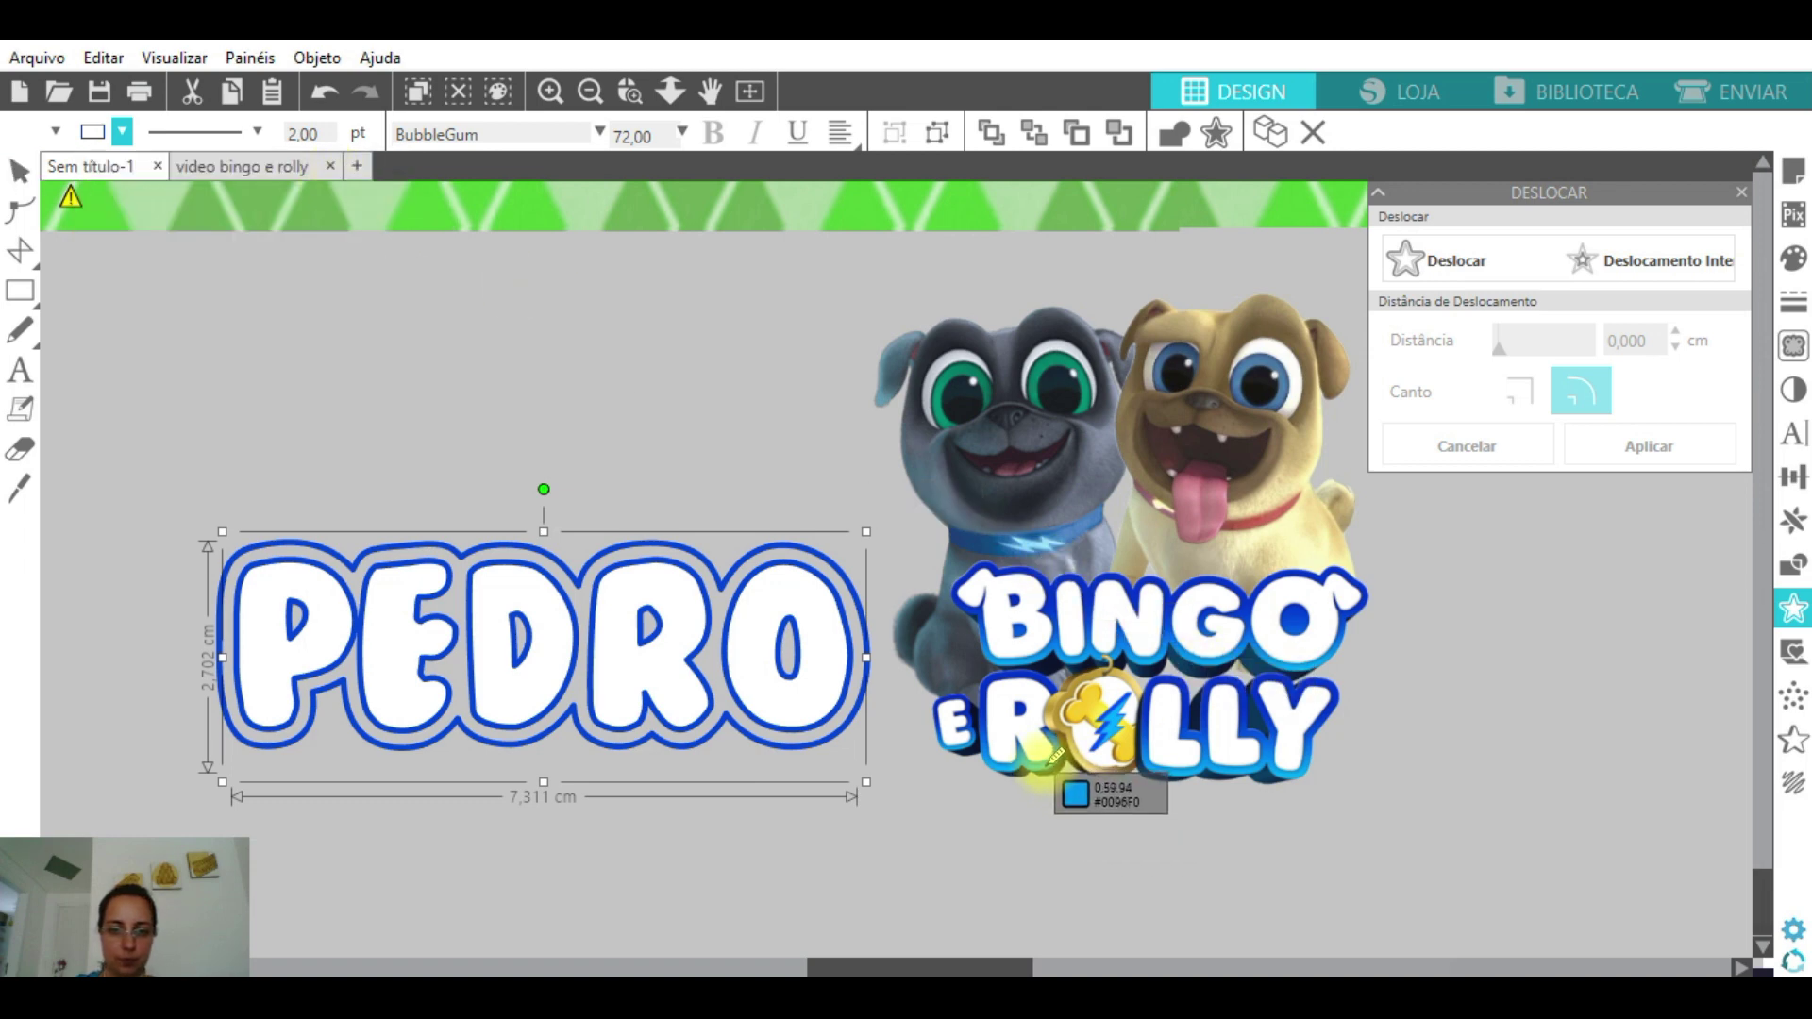
{"action": "left_click", "coordinate": [1047, 774]}
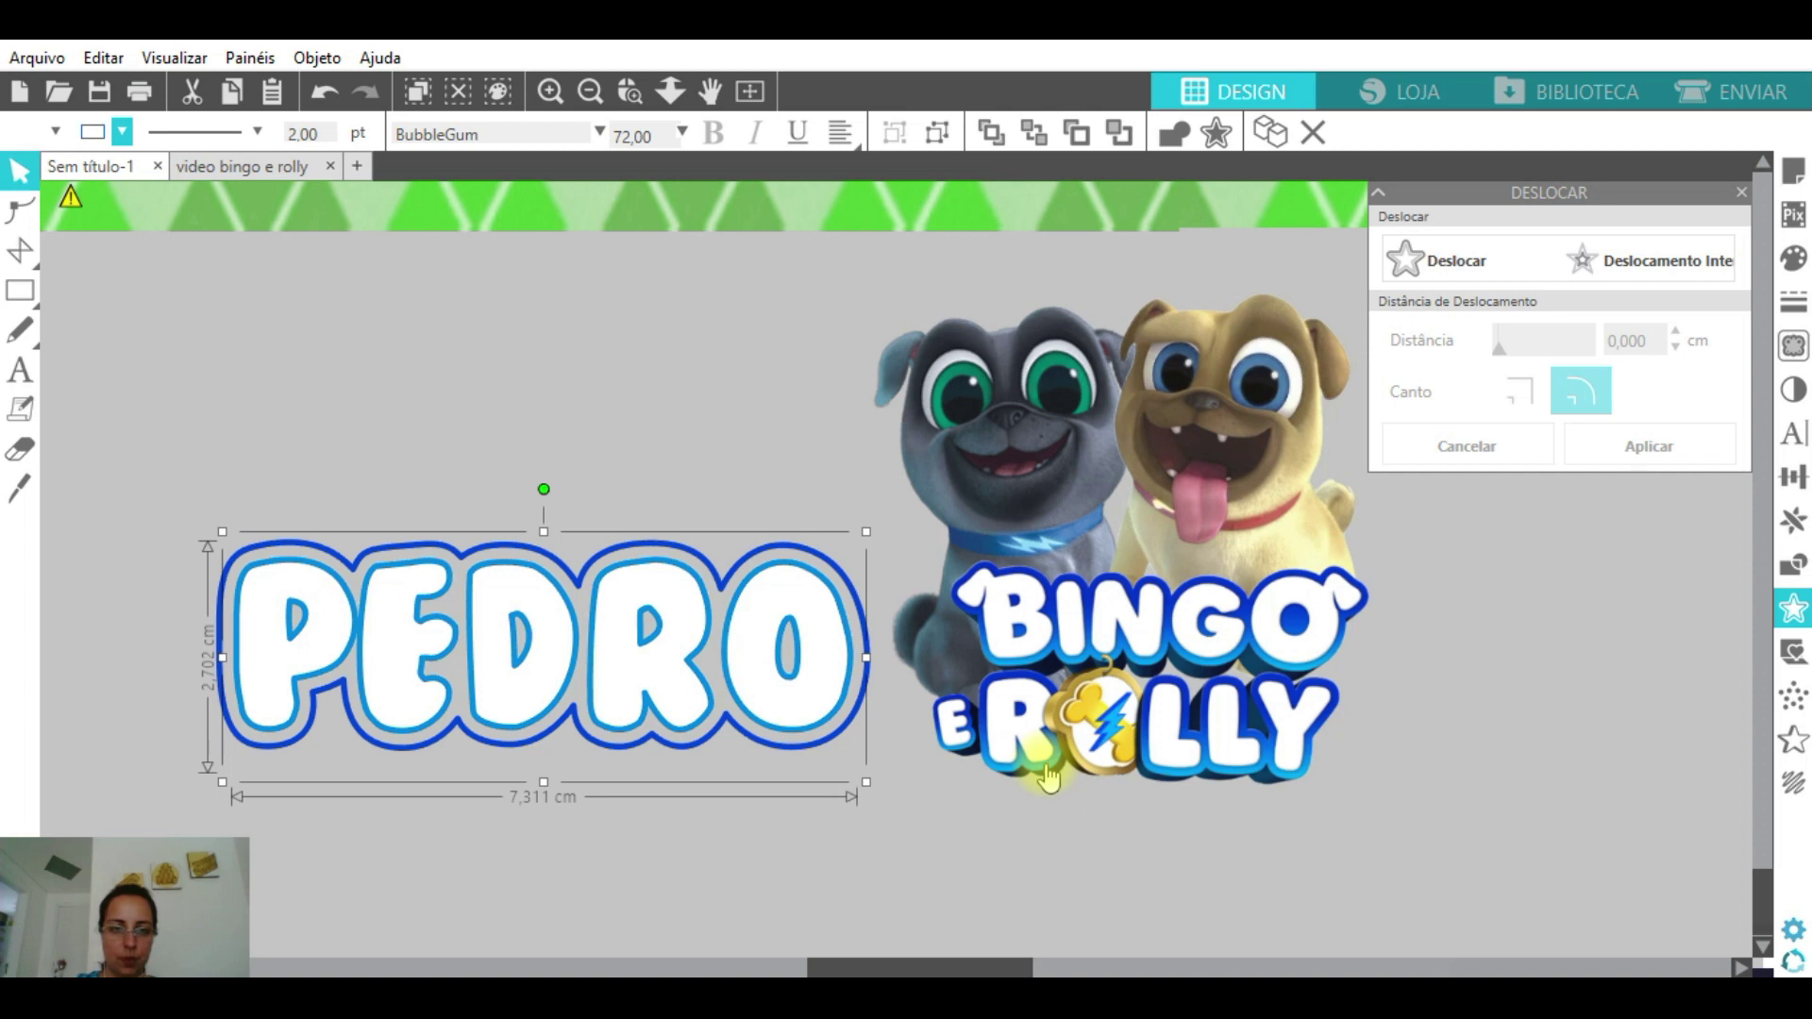
- Fill the offset shape around the name with the dark blue sampled from the logo's Bingo lettering
{"action": "left_click", "coordinate": [825, 738]}
{"action": "left_click", "coordinate": [426, 555]}
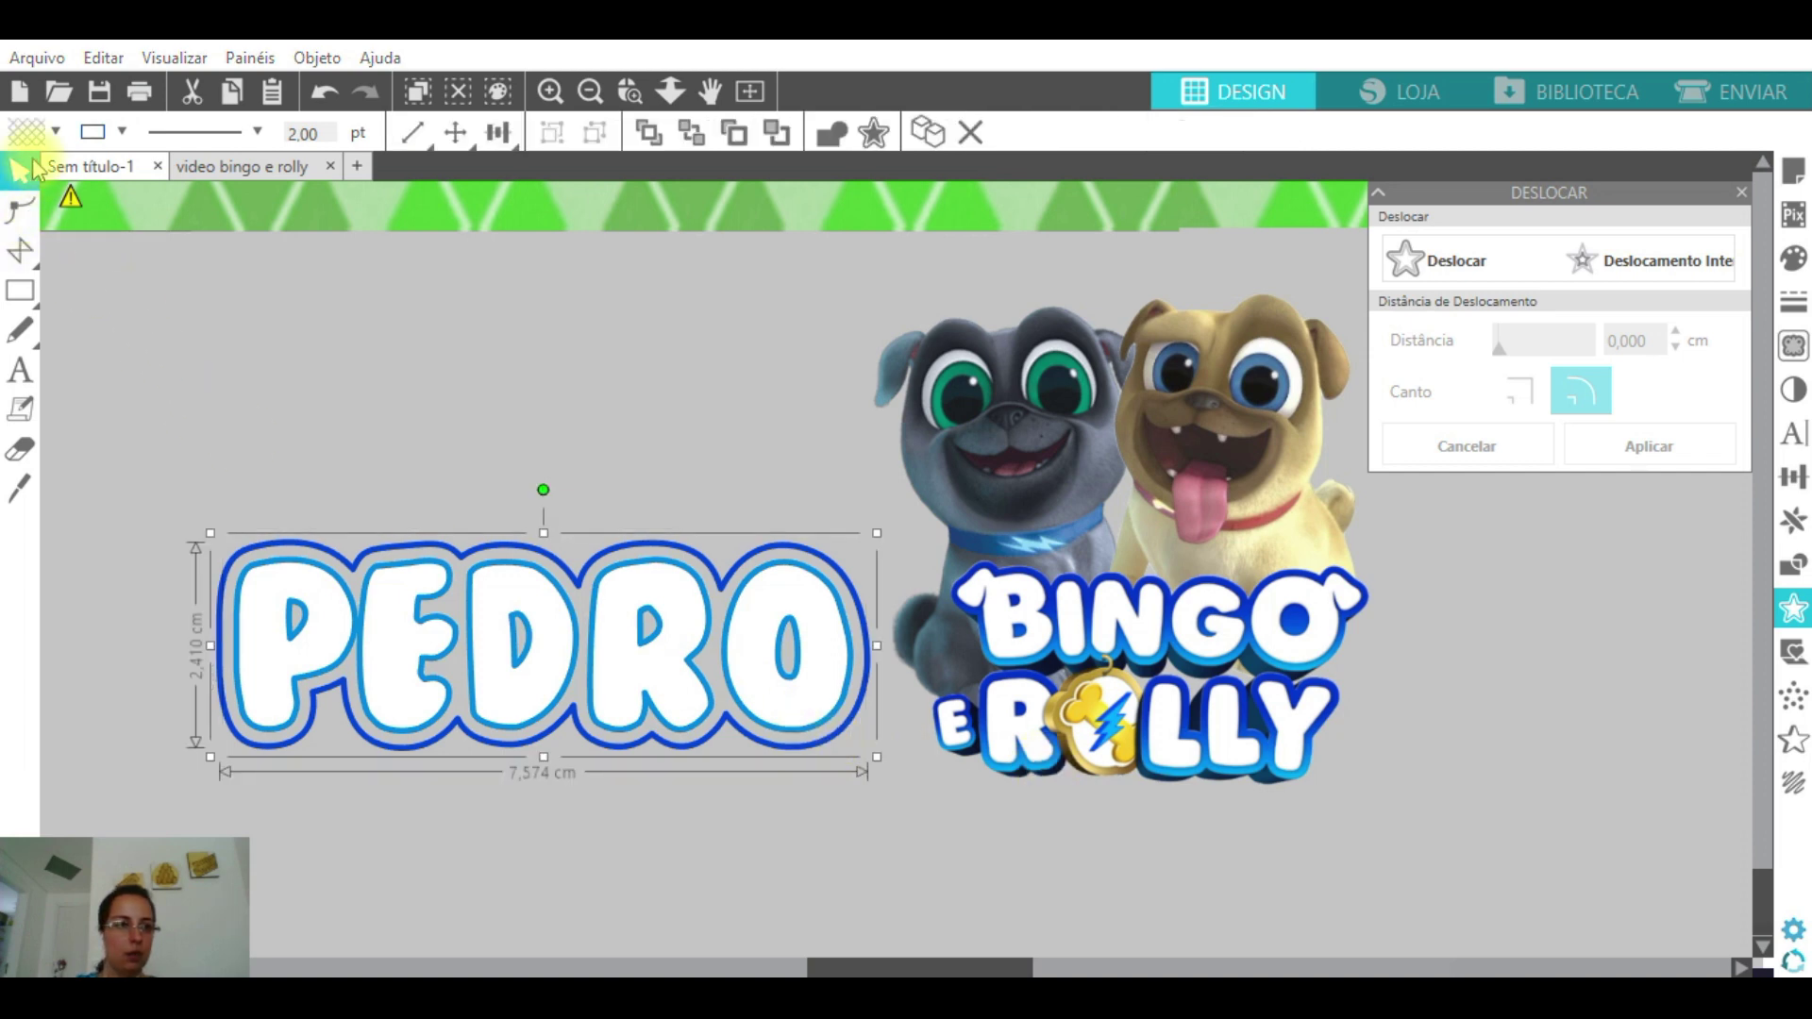
{"action": "left_click", "coordinate": [56, 131]}
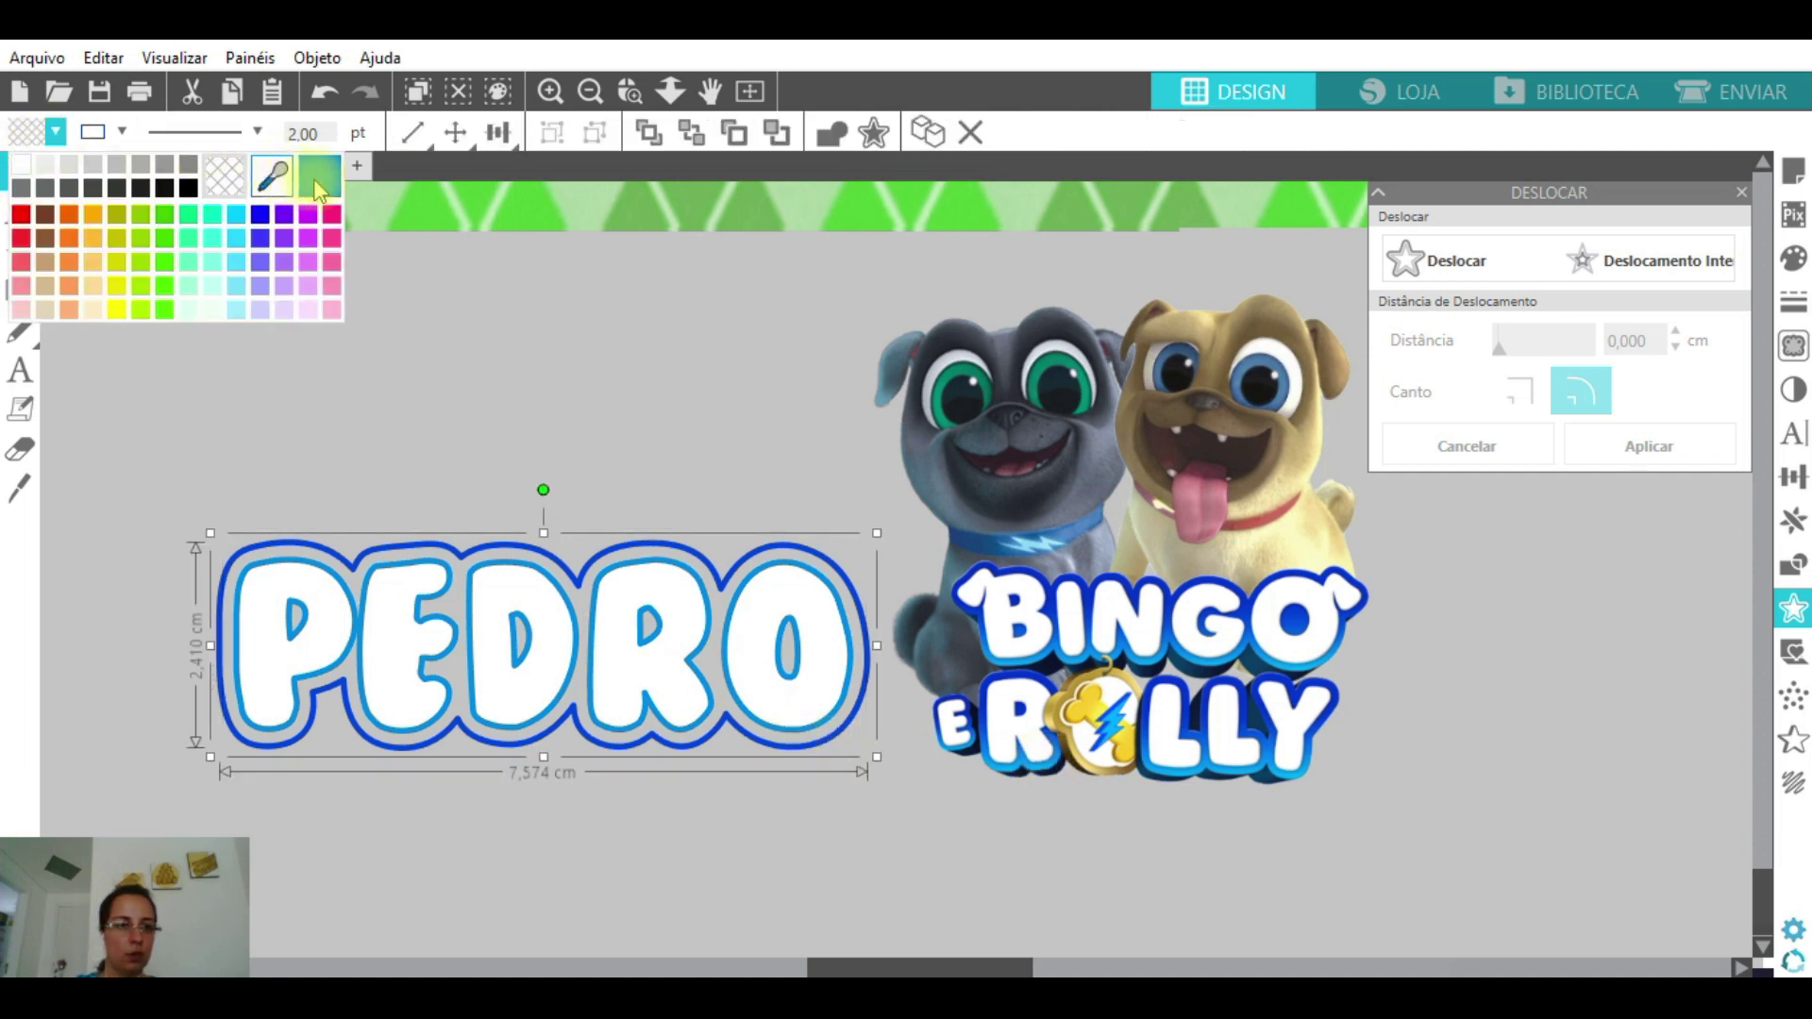
{"action": "left_click", "coordinate": [315, 178]}
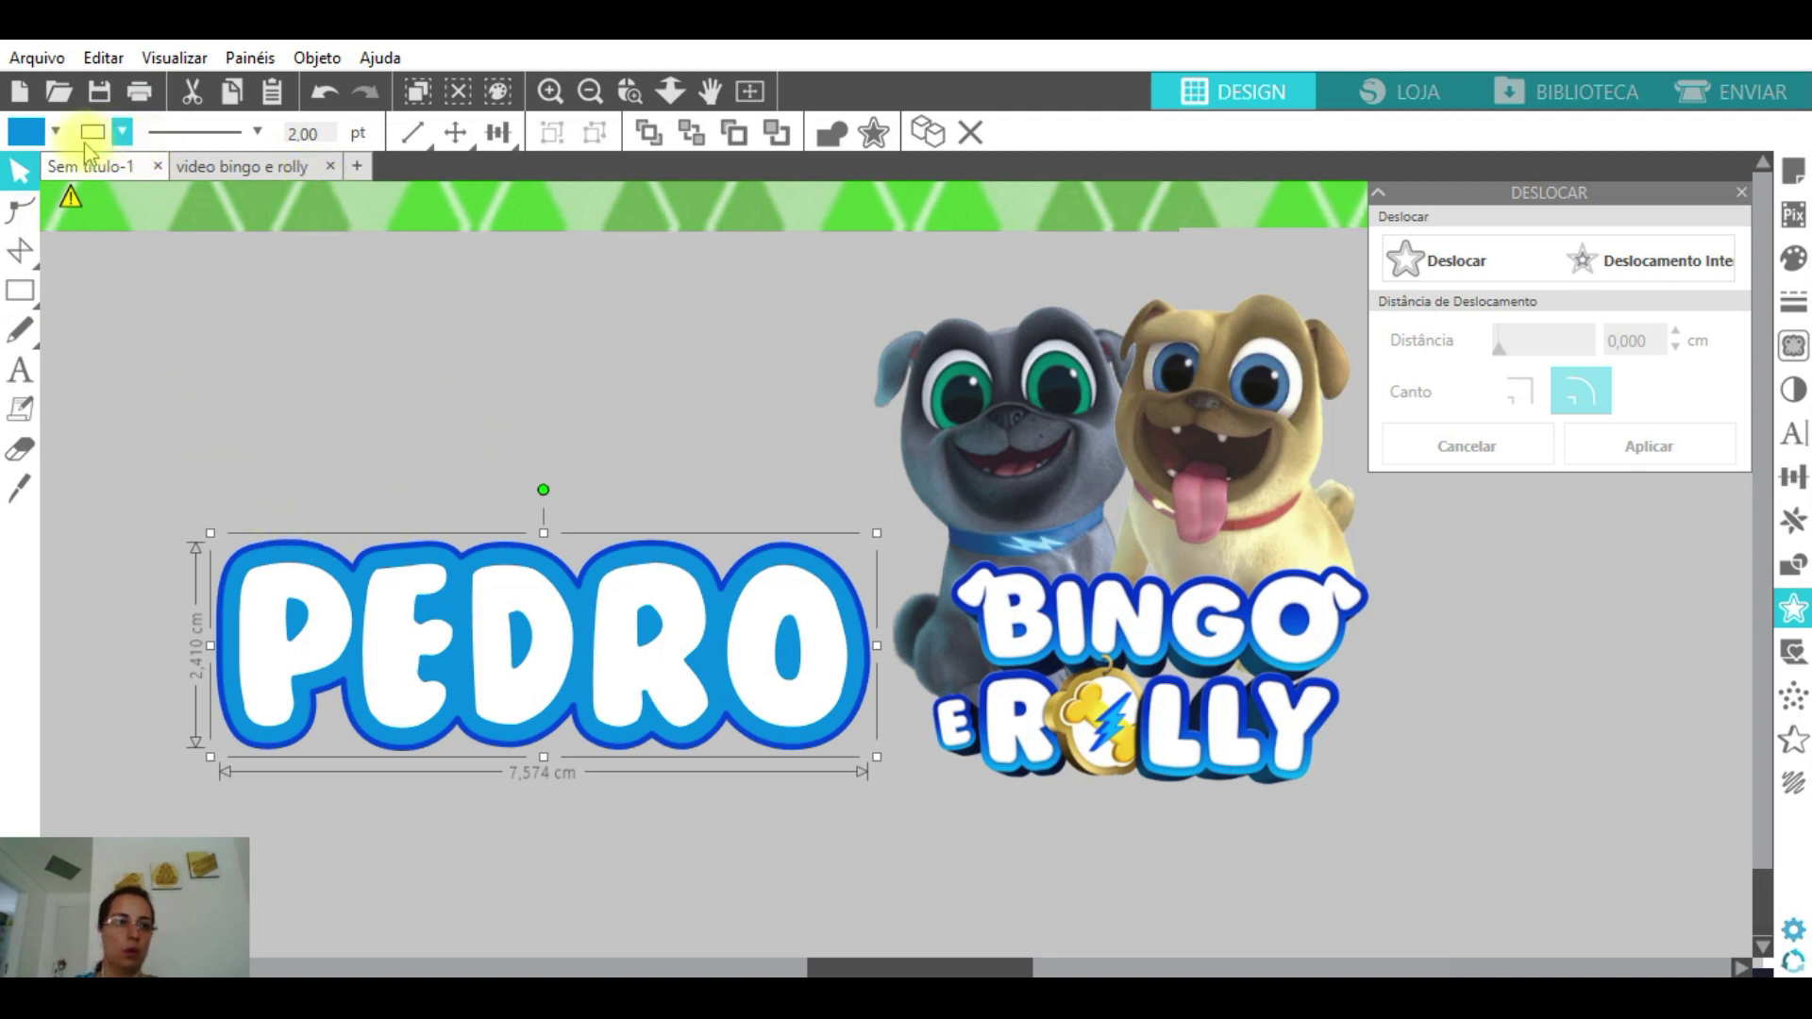
{"action": "left_click", "coordinate": [56, 132]}
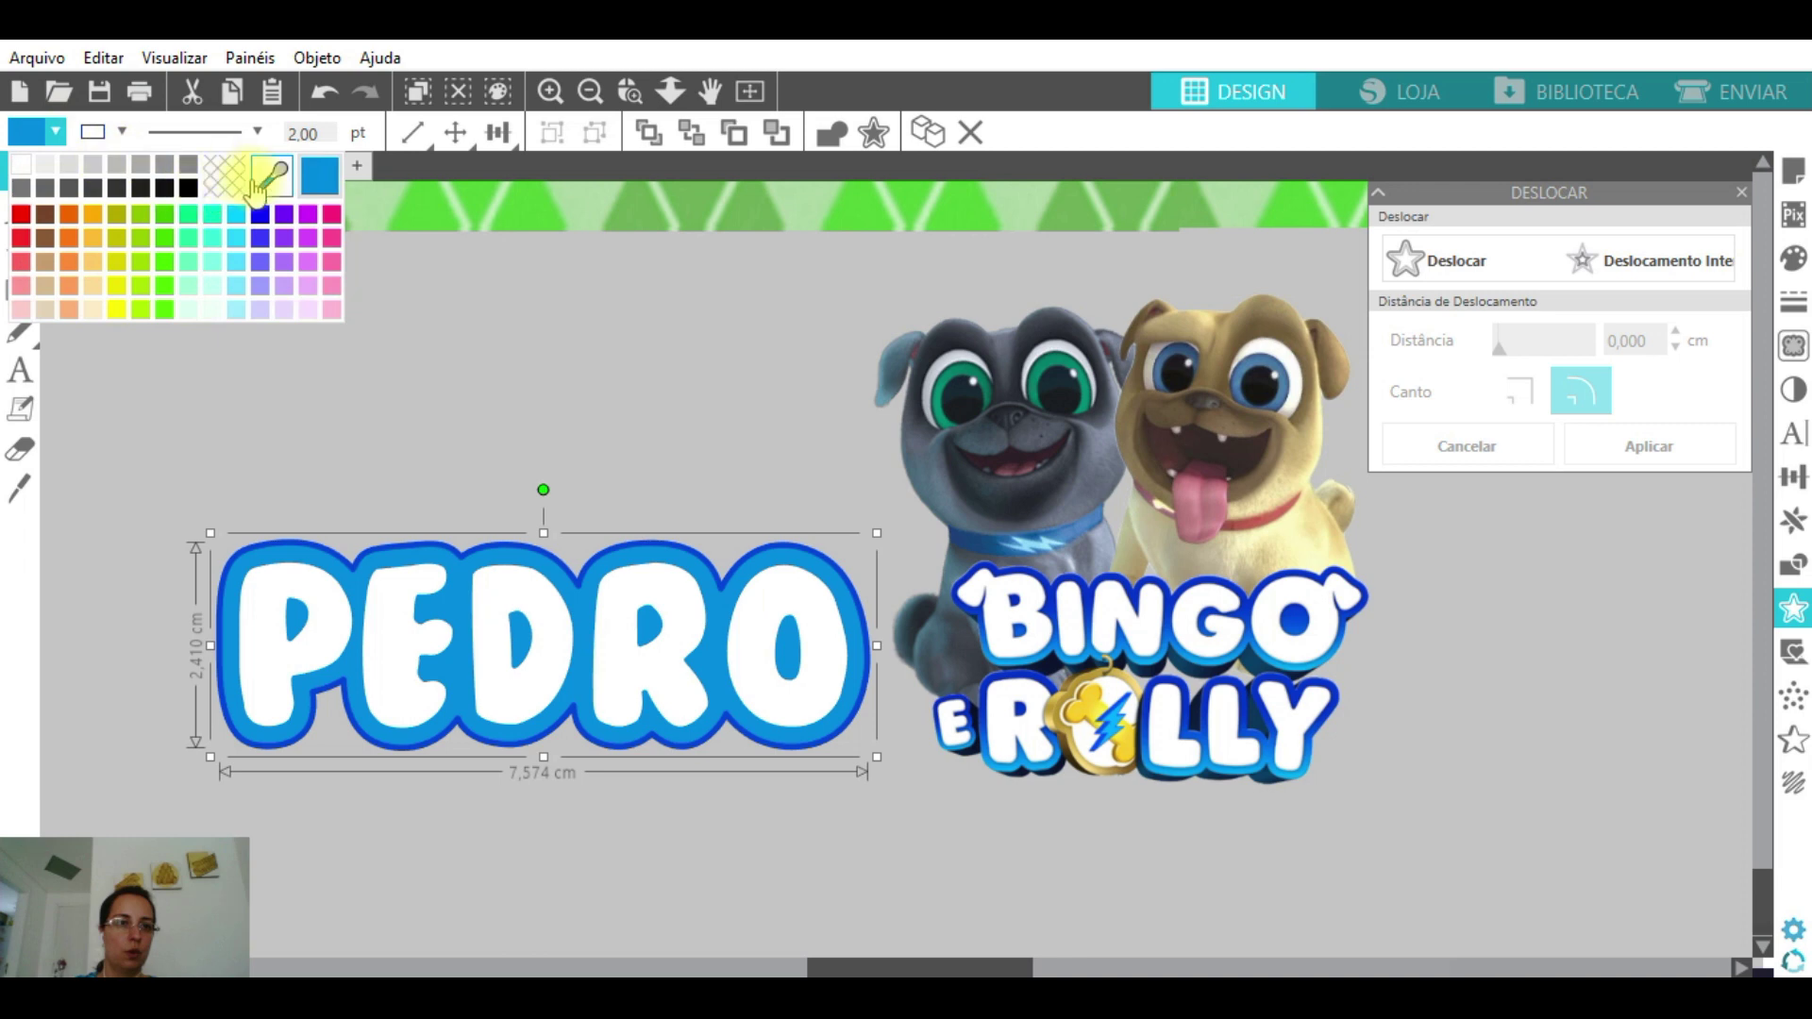
{"action": "left_click", "coordinate": [272, 177]}
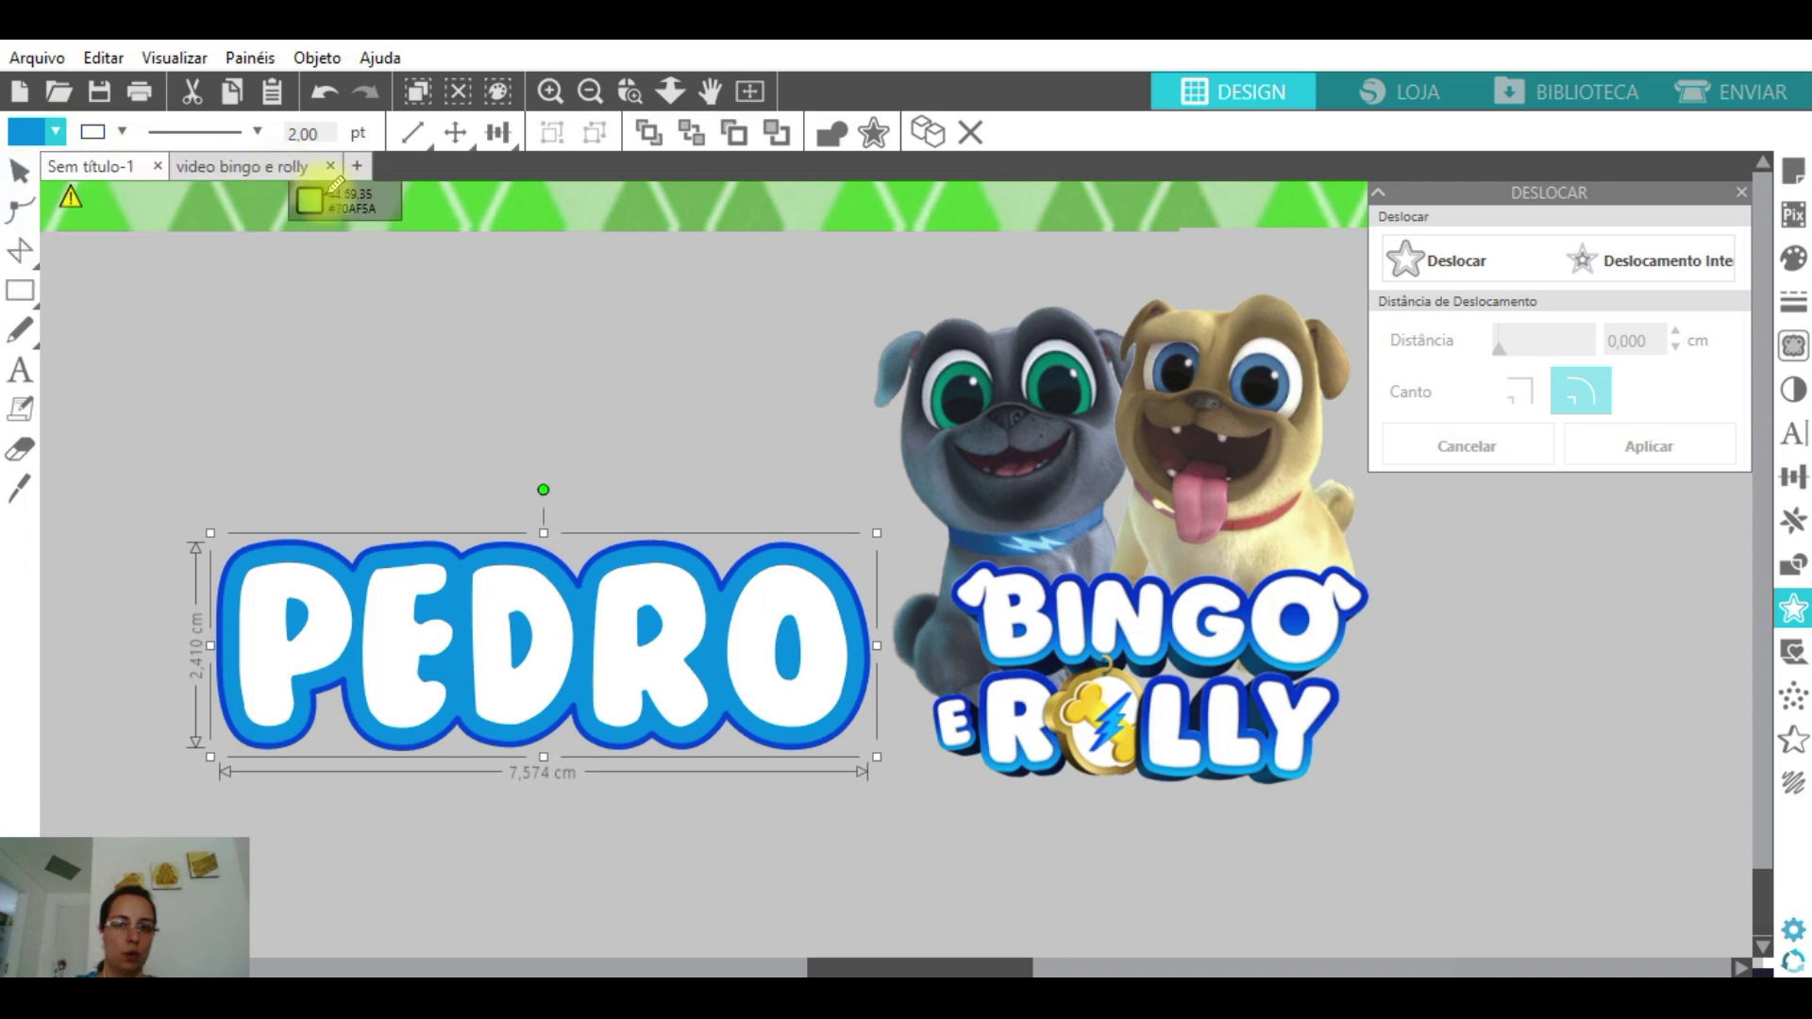
{"action": "left_click", "coordinate": [1298, 625]}
- Group the name text with its offset shape
{"action": "left_click", "coordinate": [508, 430]}
{"action": "left_click", "coordinate": [538, 666]}
{"action": "key", "text": "ctrl+g"}
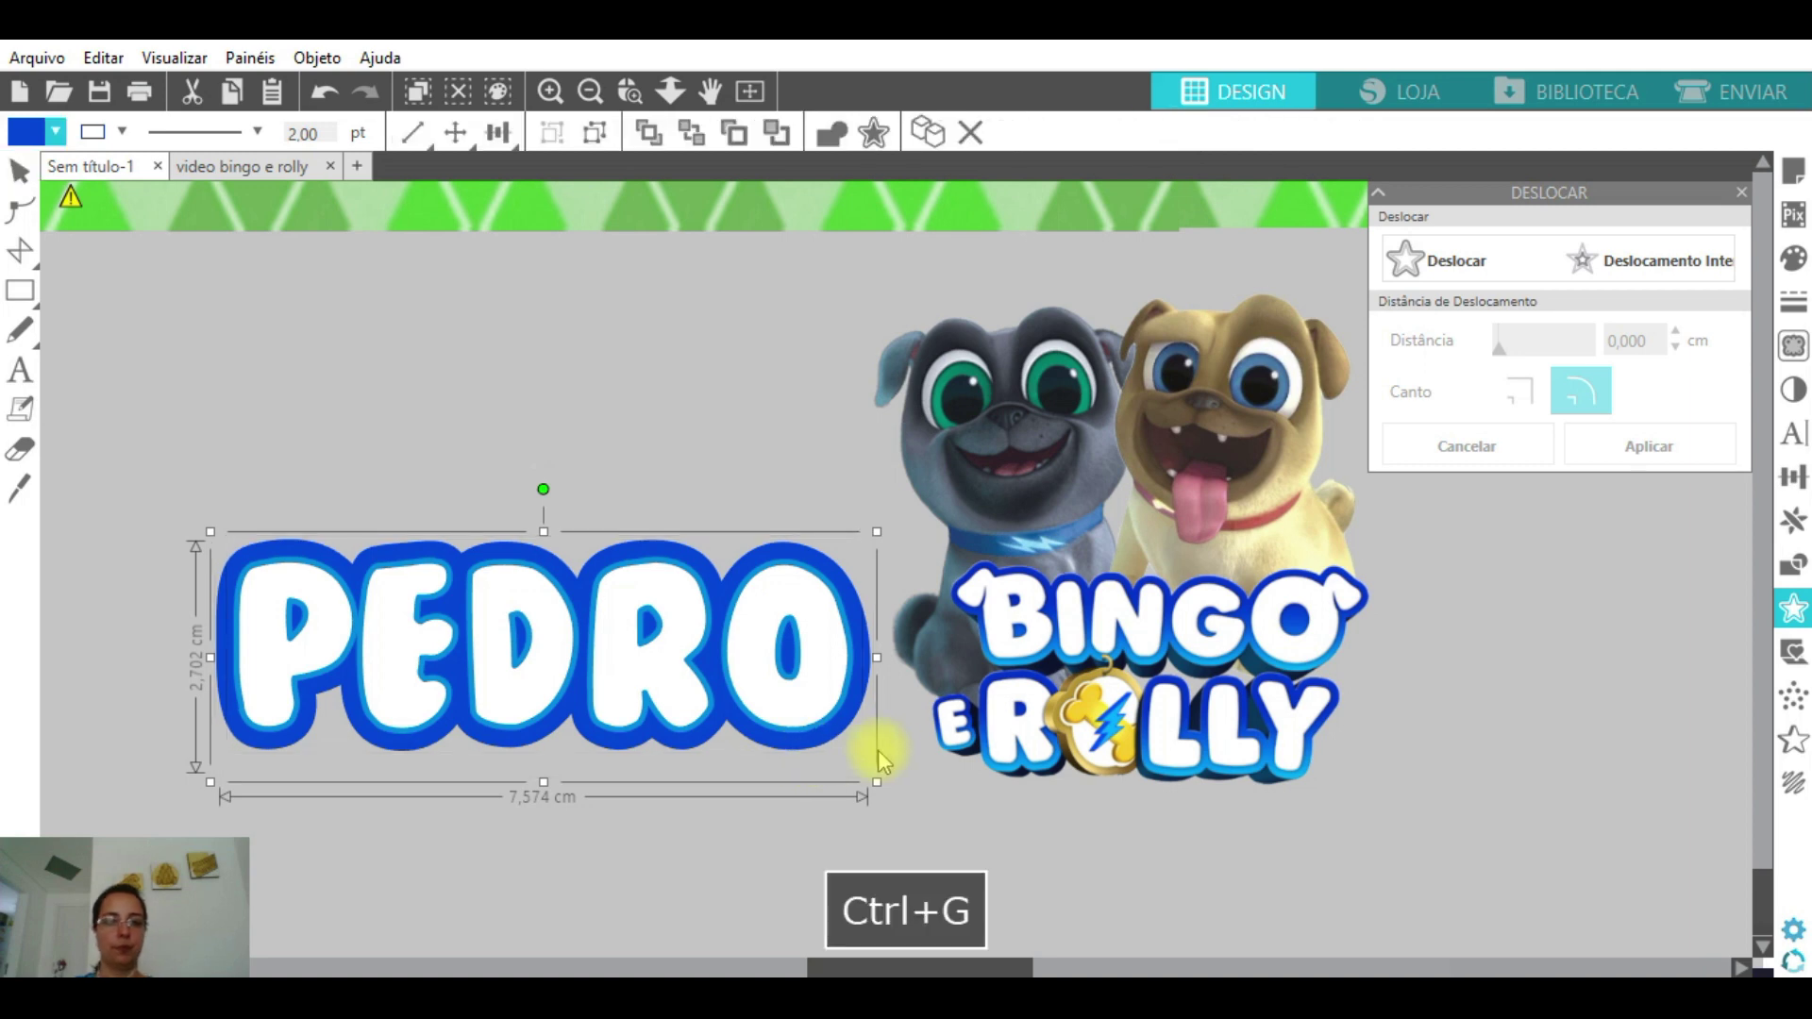
- Shrink the grouped name to about 1.62 cm high and place it above the puppies on the lower box's second panel
{"action": "left_click", "coordinate": [600, 94]}
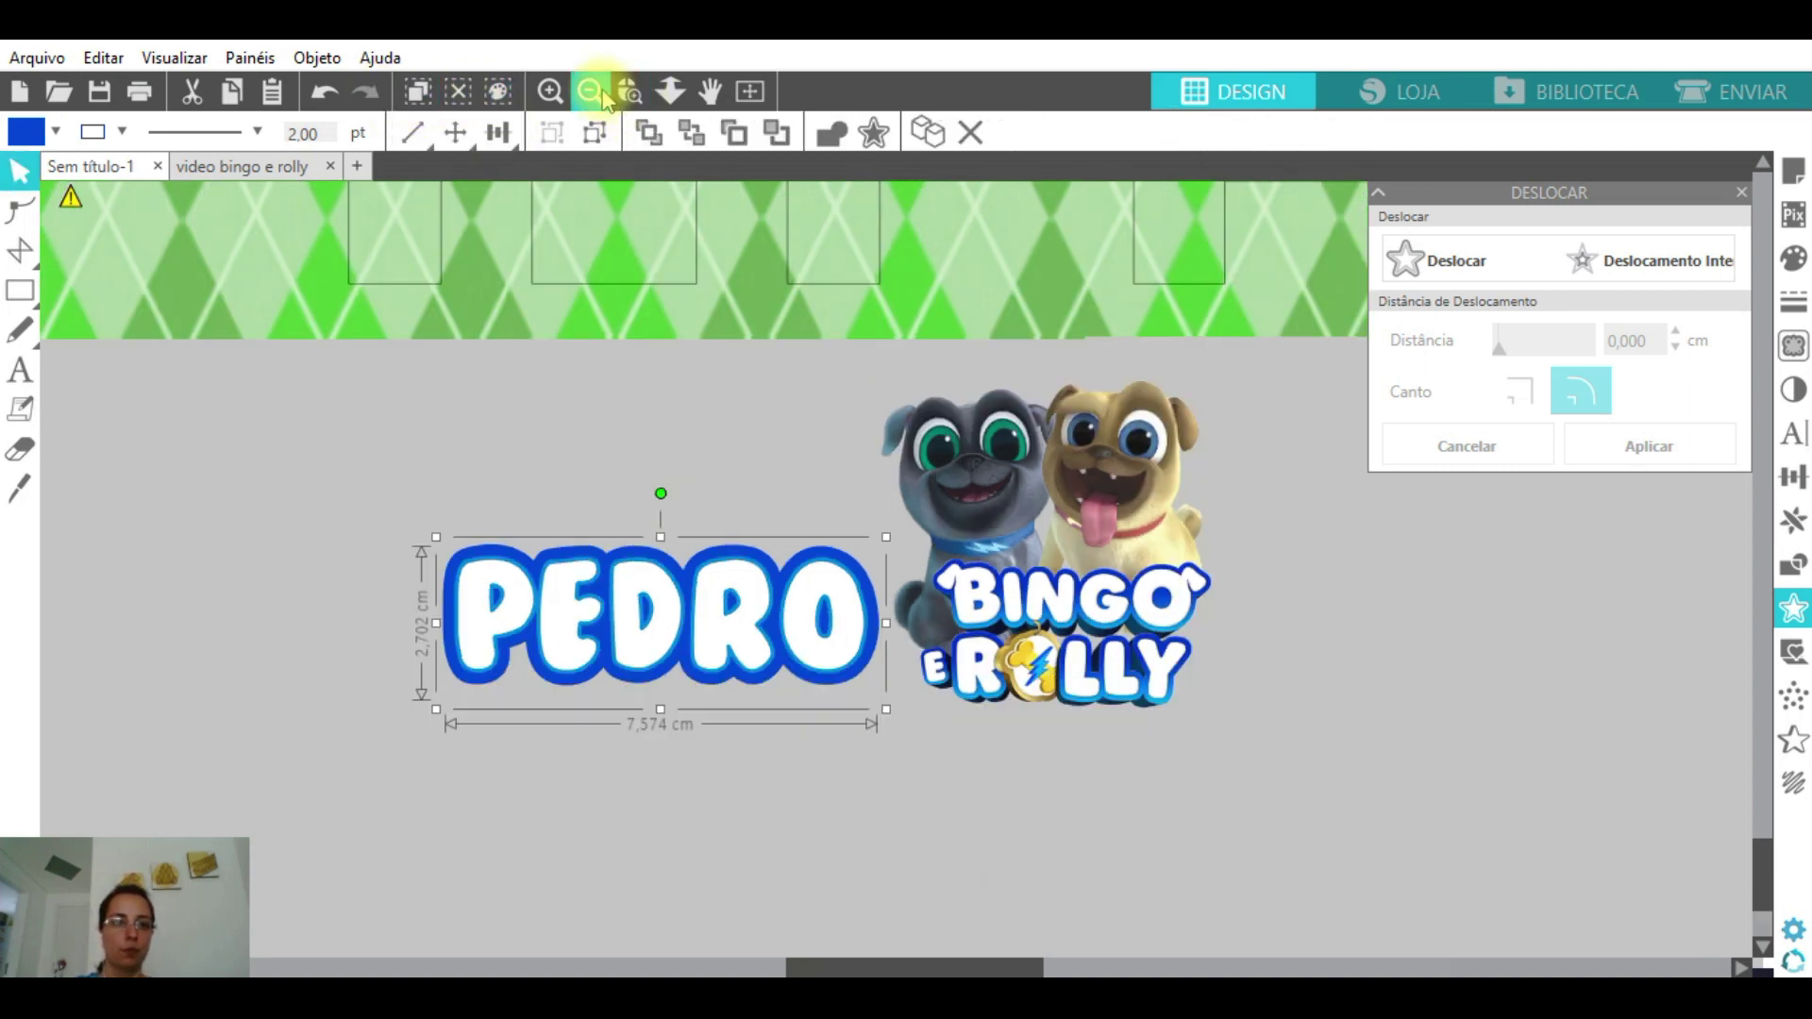
{"action": "left_click", "coordinate": [591, 92]}
{"action": "scroll", "coordinate": [807, 483], "scroll_direction": "up", "scroll_amount": 3}
{"action": "left_click_drag", "start_coordinate": [892, 811], "coordinate": [722, 603]}
{"action": "scroll", "coordinate": [705, 613], "scroll_direction": "up", "scroll_amount": 2}
{"action": "left_click_drag", "start_coordinate": [637, 759], "coordinate": [719, 418]}
- Delete the leftover logo copy below the lower box and fine-tune the name's position on the second panel
{"action": "scroll", "coordinate": [716, 281], "scroll_direction": "up", "scroll_amount": 2}
{"action": "scroll", "coordinate": [849, 566], "scroll_direction": "down", "scroll_amount": 3}
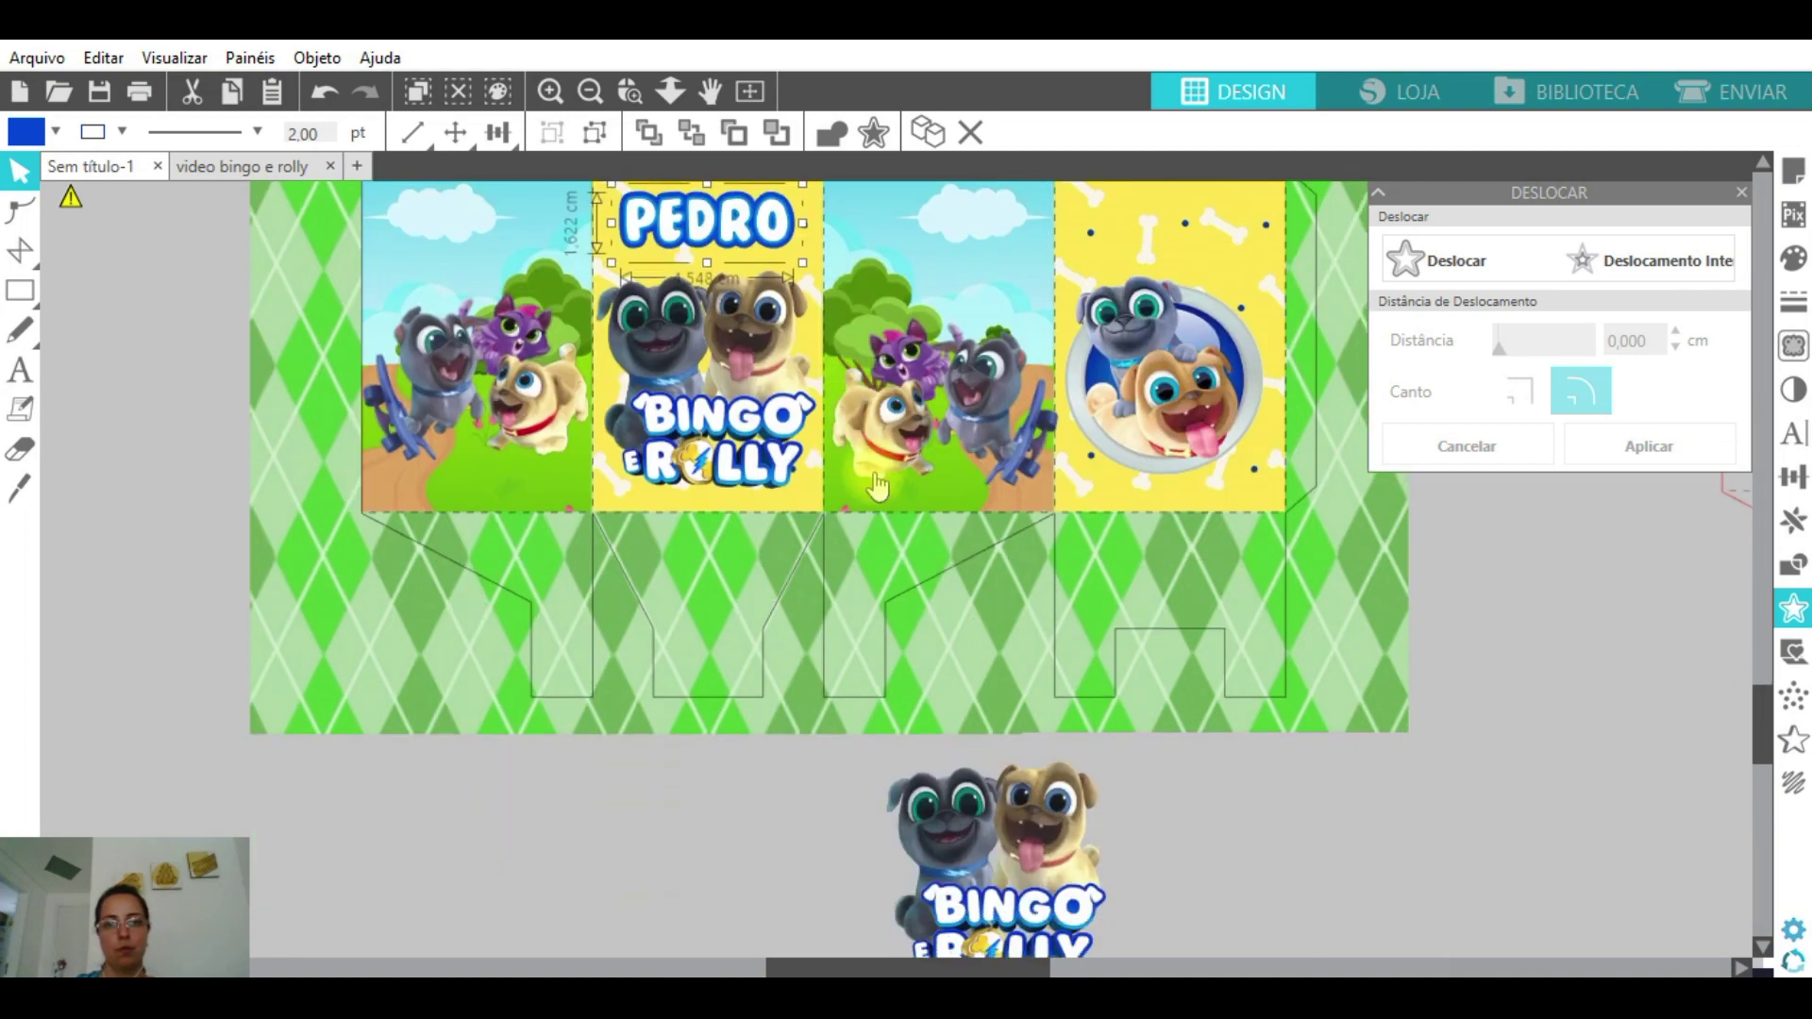
{"action": "left_click", "coordinate": [1038, 802]}
{"action": "key", "text": "Delete"}
{"action": "scroll", "coordinate": [906, 667], "scroll_direction": "up", "scroll_amount": 4}
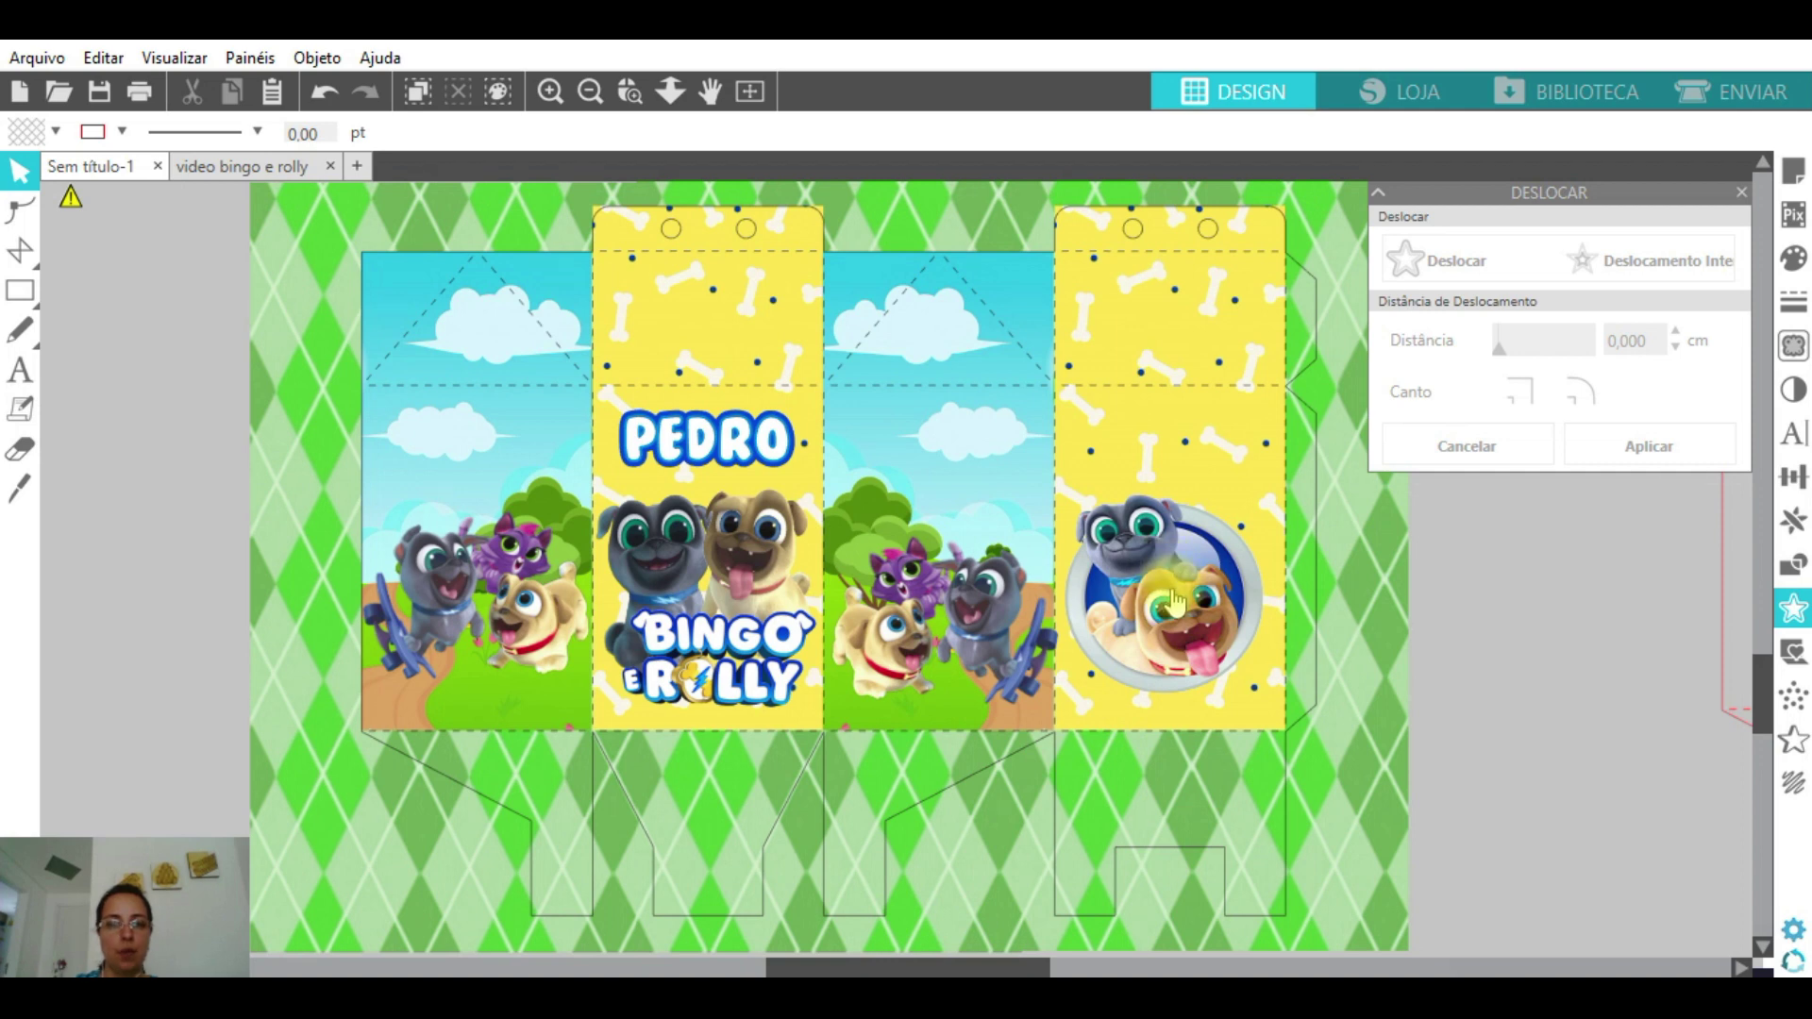
{"action": "left_click", "coordinate": [712, 451]}
{"action": "mouse_move", "coordinate": [712, 451]}
{"action": "left_mouse_down"}
{"action": "mouse_move", "coordinate": [707, 340]}
{"action": "mouse_move", "coordinate": [714, 452]}
{"action": "left_mouse_up"}
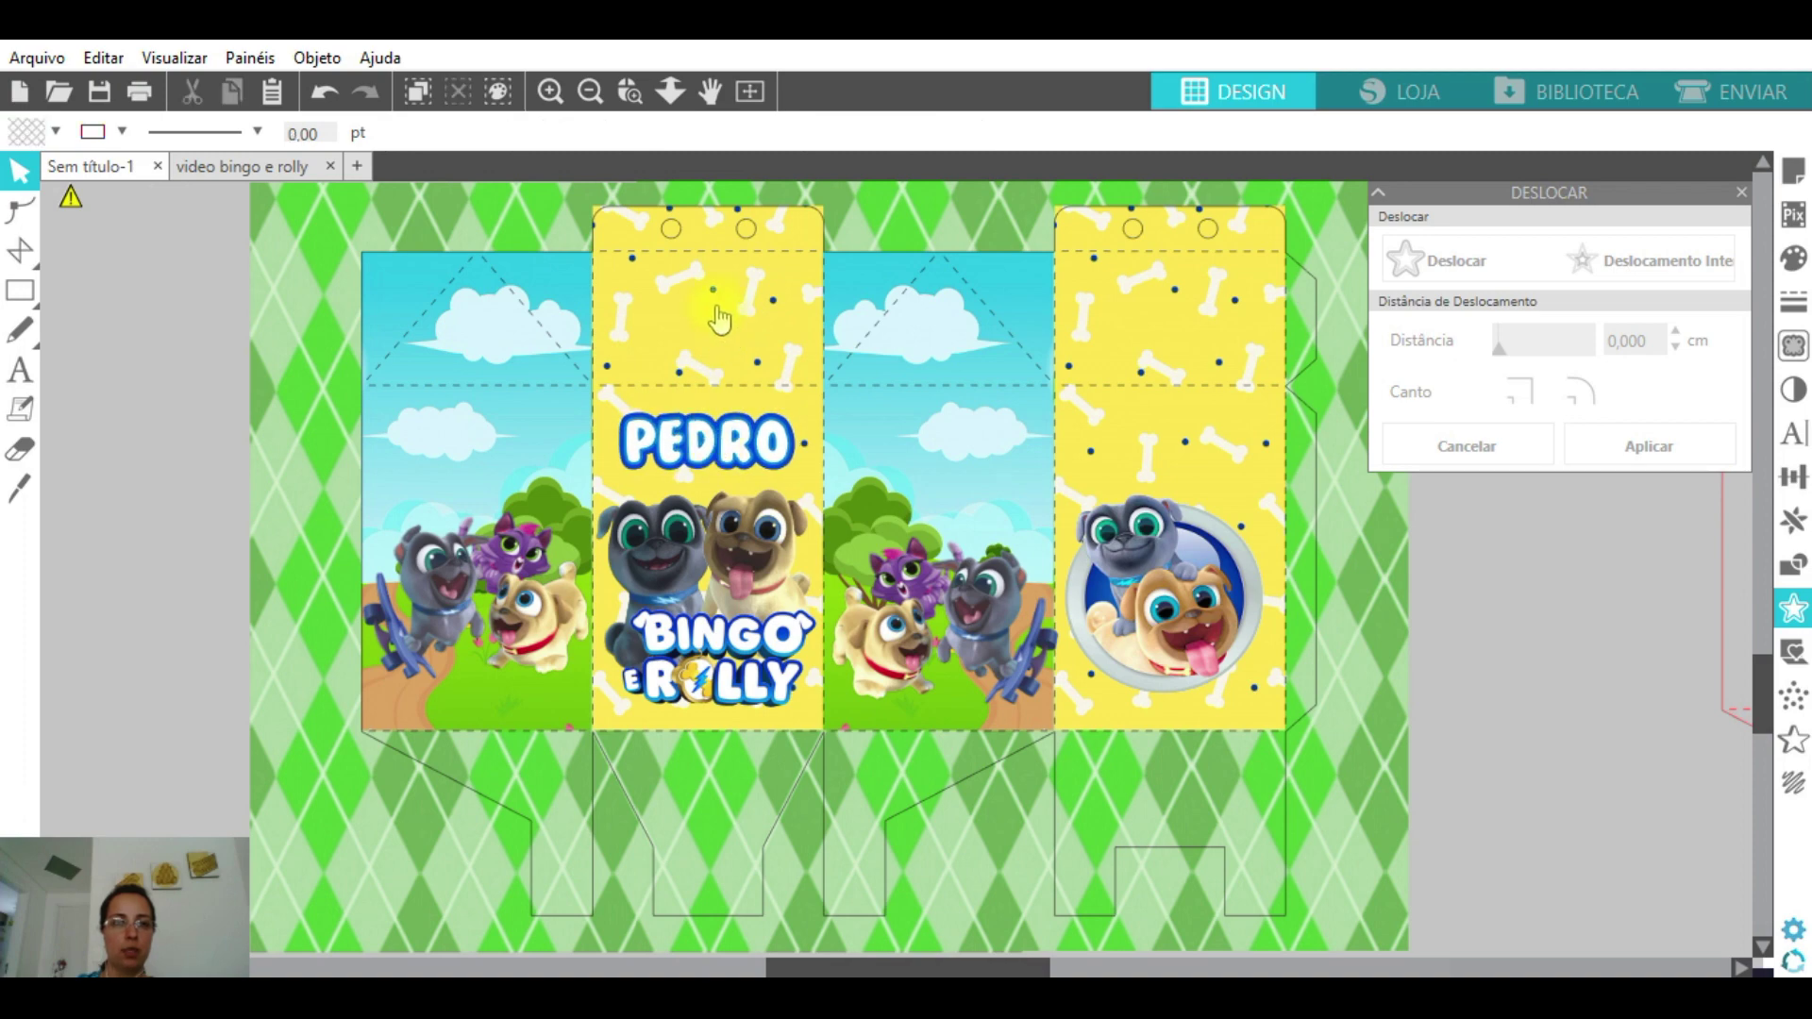
- Place the bone image horizontally on the upper section of the lower box's second panel, about 5.3 cm wide
{"action": "left_click", "coordinate": [589, 90]}
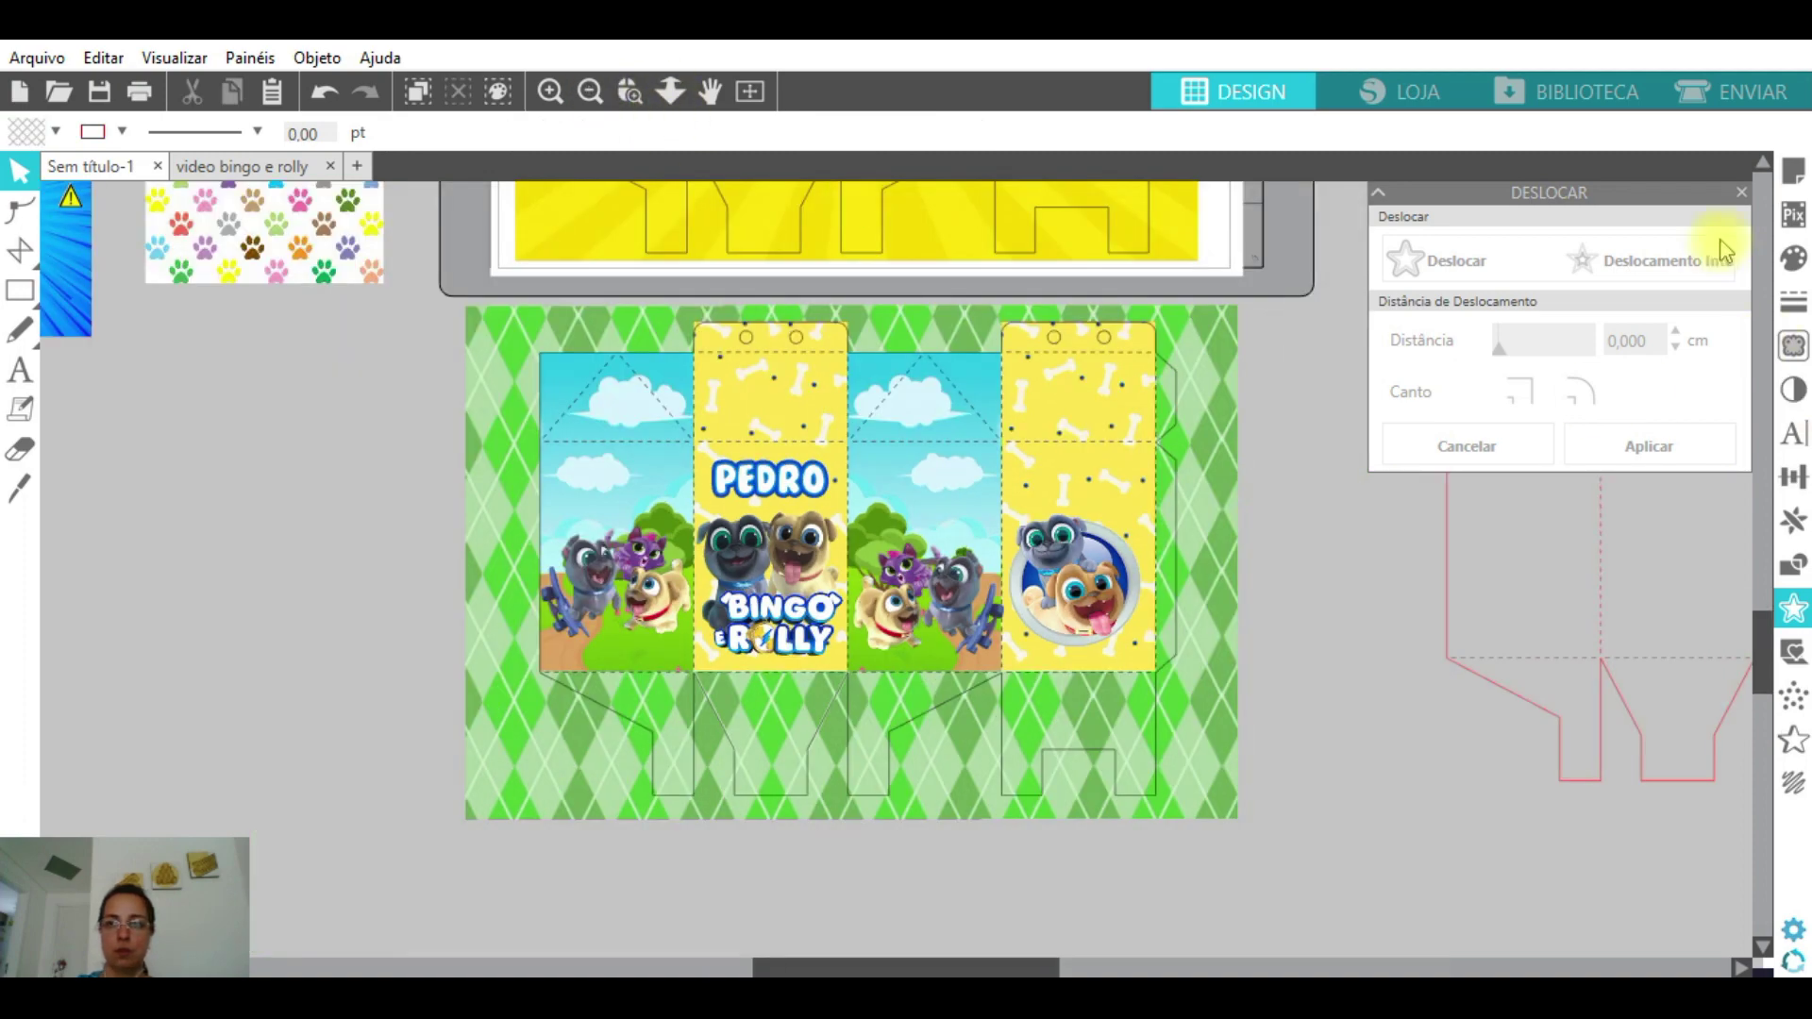
{"action": "left_click", "coordinate": [1741, 191]}
{"action": "scroll", "coordinate": [1657, 349], "scroll_direction": "up", "scroll_amount": 3}
{"action": "scroll", "coordinate": [1660, 349], "scroll_direction": "up", "scroll_amount": 5}
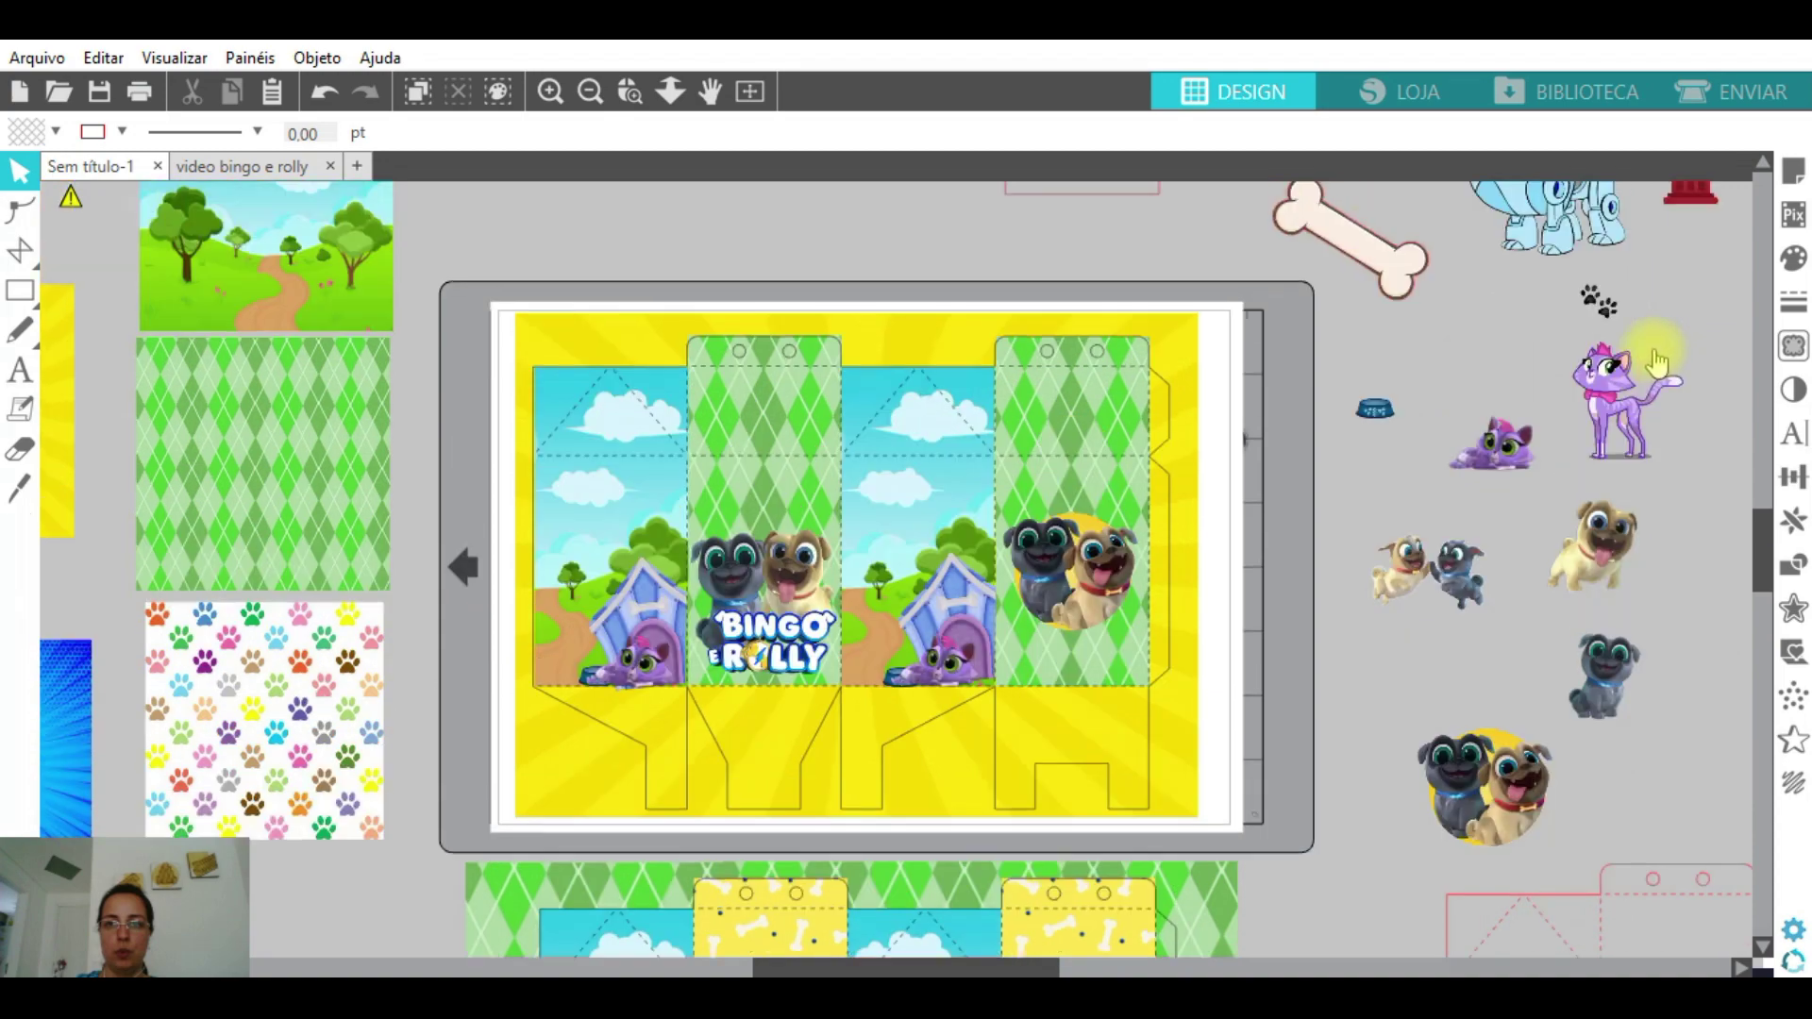
{"action": "left_click", "coordinate": [1382, 354]}
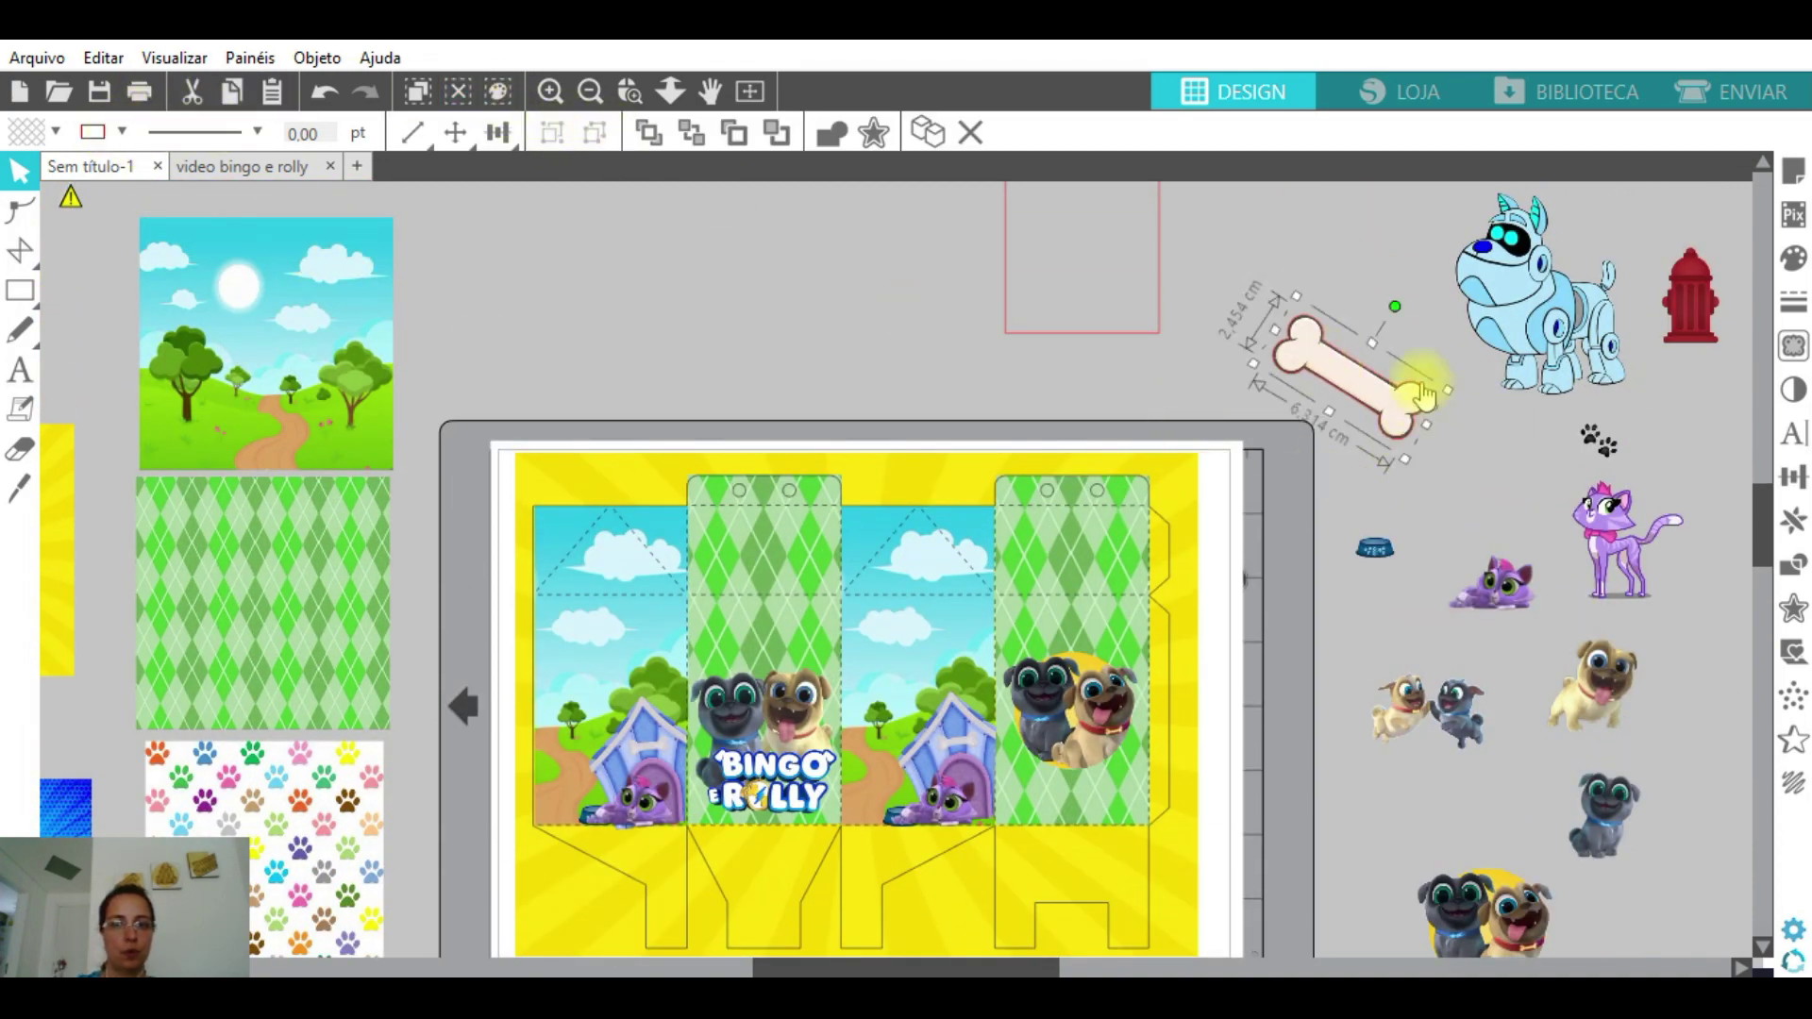
{"action": "left_click_drag", "start_coordinate": [1372, 391], "coordinate": [357, 791]}
{"action": "scroll", "coordinate": [741, 283], "scroll_direction": "down", "scroll_amount": 1}
{"action": "scroll", "coordinate": [660, 896], "scroll_direction": "down", "scroll_amount": 4}
{"action": "left_click_drag", "start_coordinate": [331, 727], "coordinate": [771, 692]}
{"action": "scroll", "coordinate": [714, 814], "scroll_direction": "down", "scroll_amount": 1}
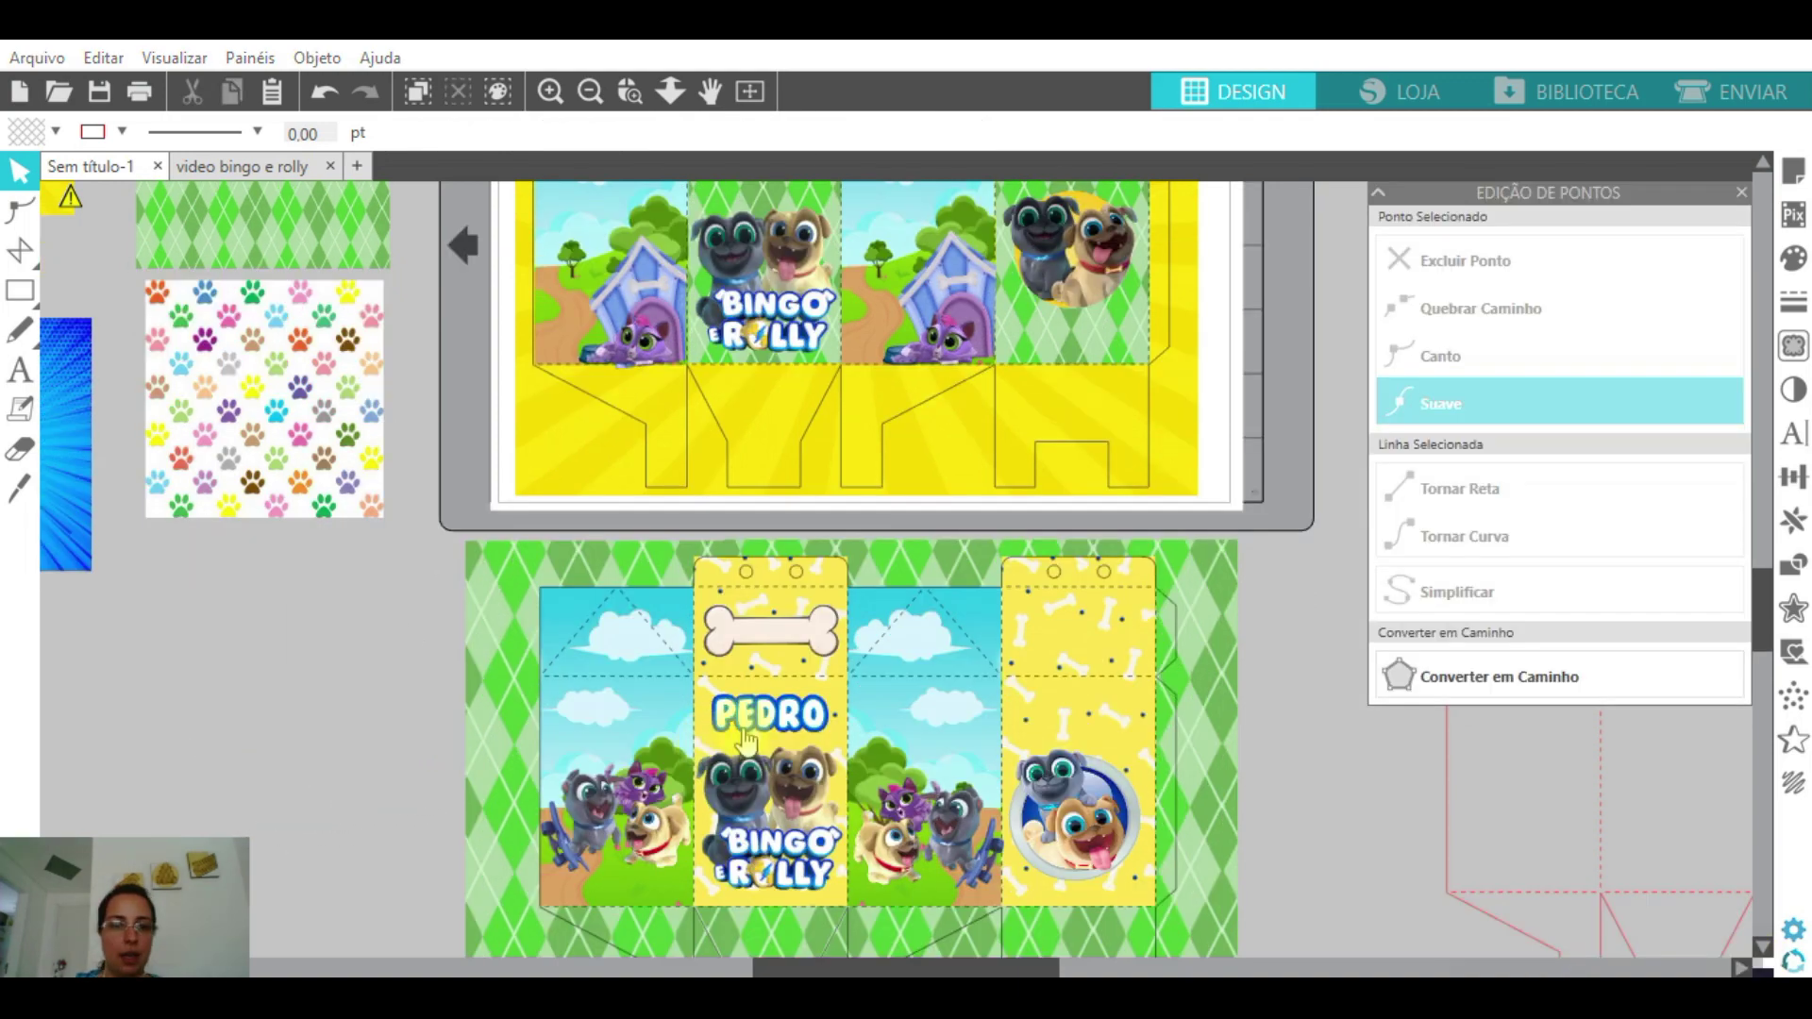
- Duplicate the bone and the grouped name from the lower box onto the matching spots of the upper box's second panel
{"action": "left_click", "coordinate": [792, 647]}
{"action": "left_click_drag", "start_coordinate": [792, 642], "coordinate": [784, 375]}
{"action": "scroll", "coordinate": [796, 710], "scroll_direction": "down", "scroll_amount": 1}
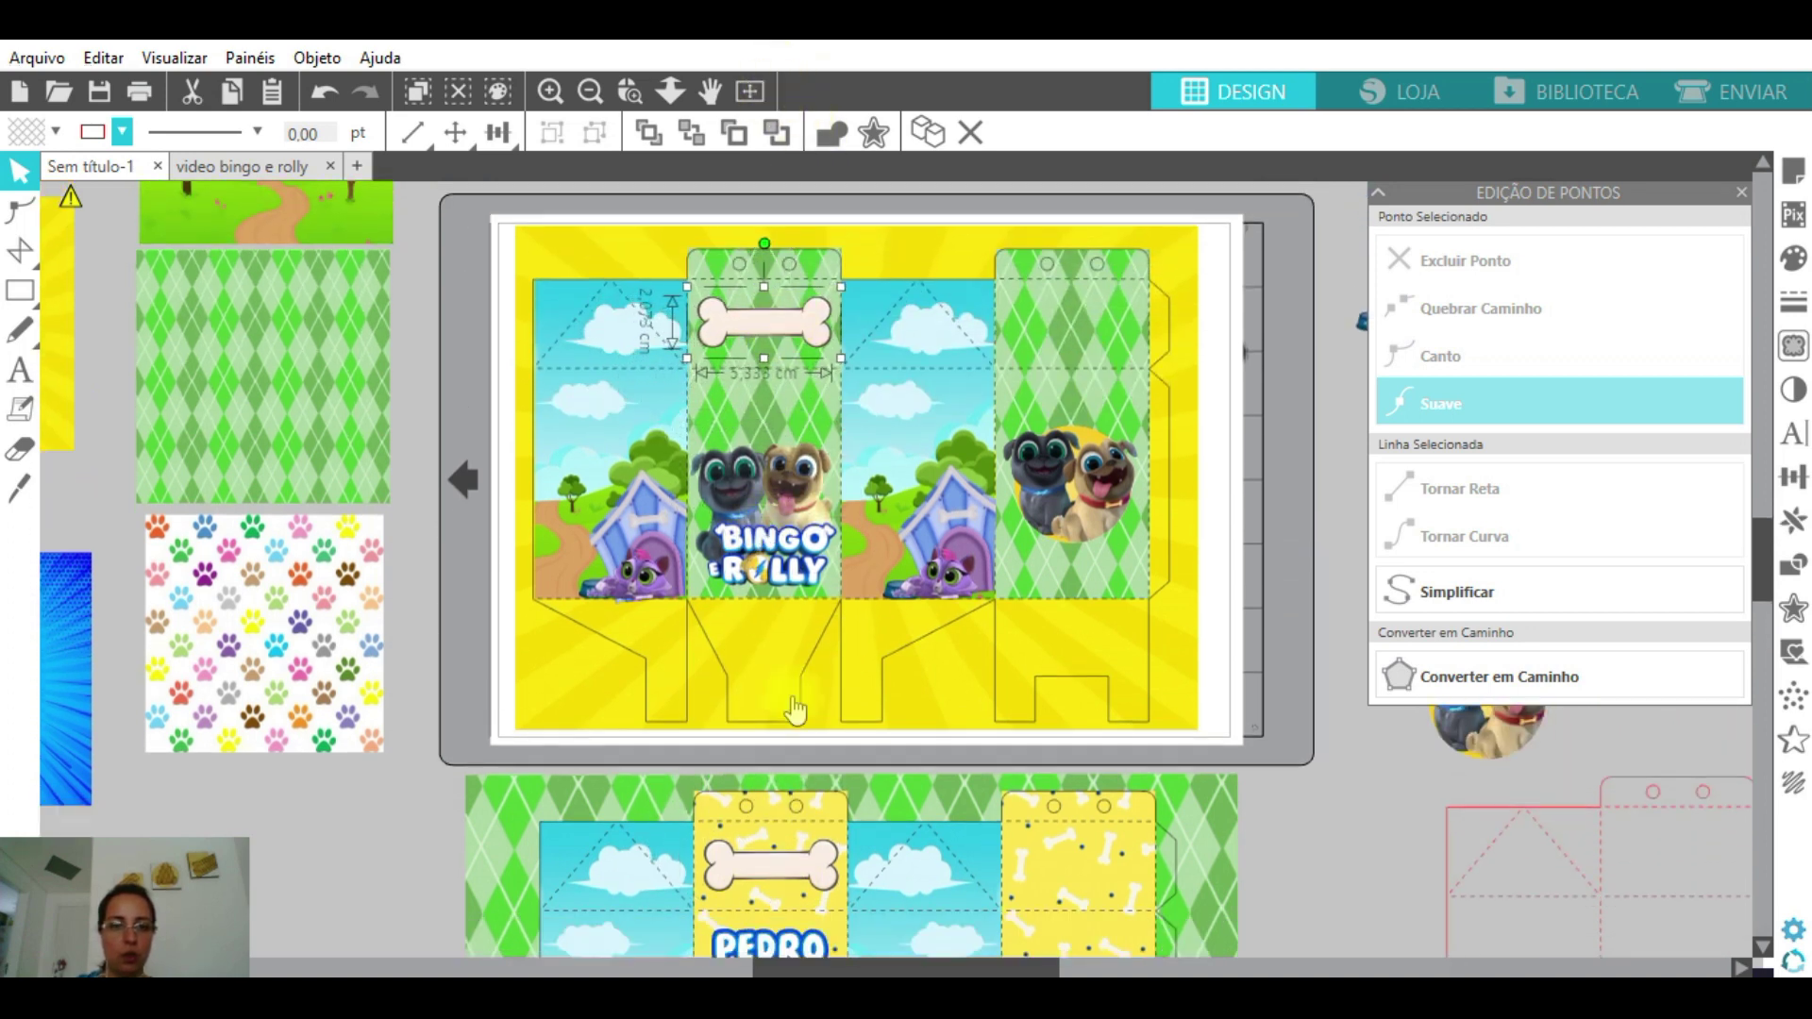
{"action": "left_click", "coordinate": [758, 942]}
{"action": "left_click_drag", "start_coordinate": [767, 943], "coordinate": [755, 403]}
{"action": "scroll", "coordinate": [760, 404], "scroll_direction": "down", "scroll_amount": 2}
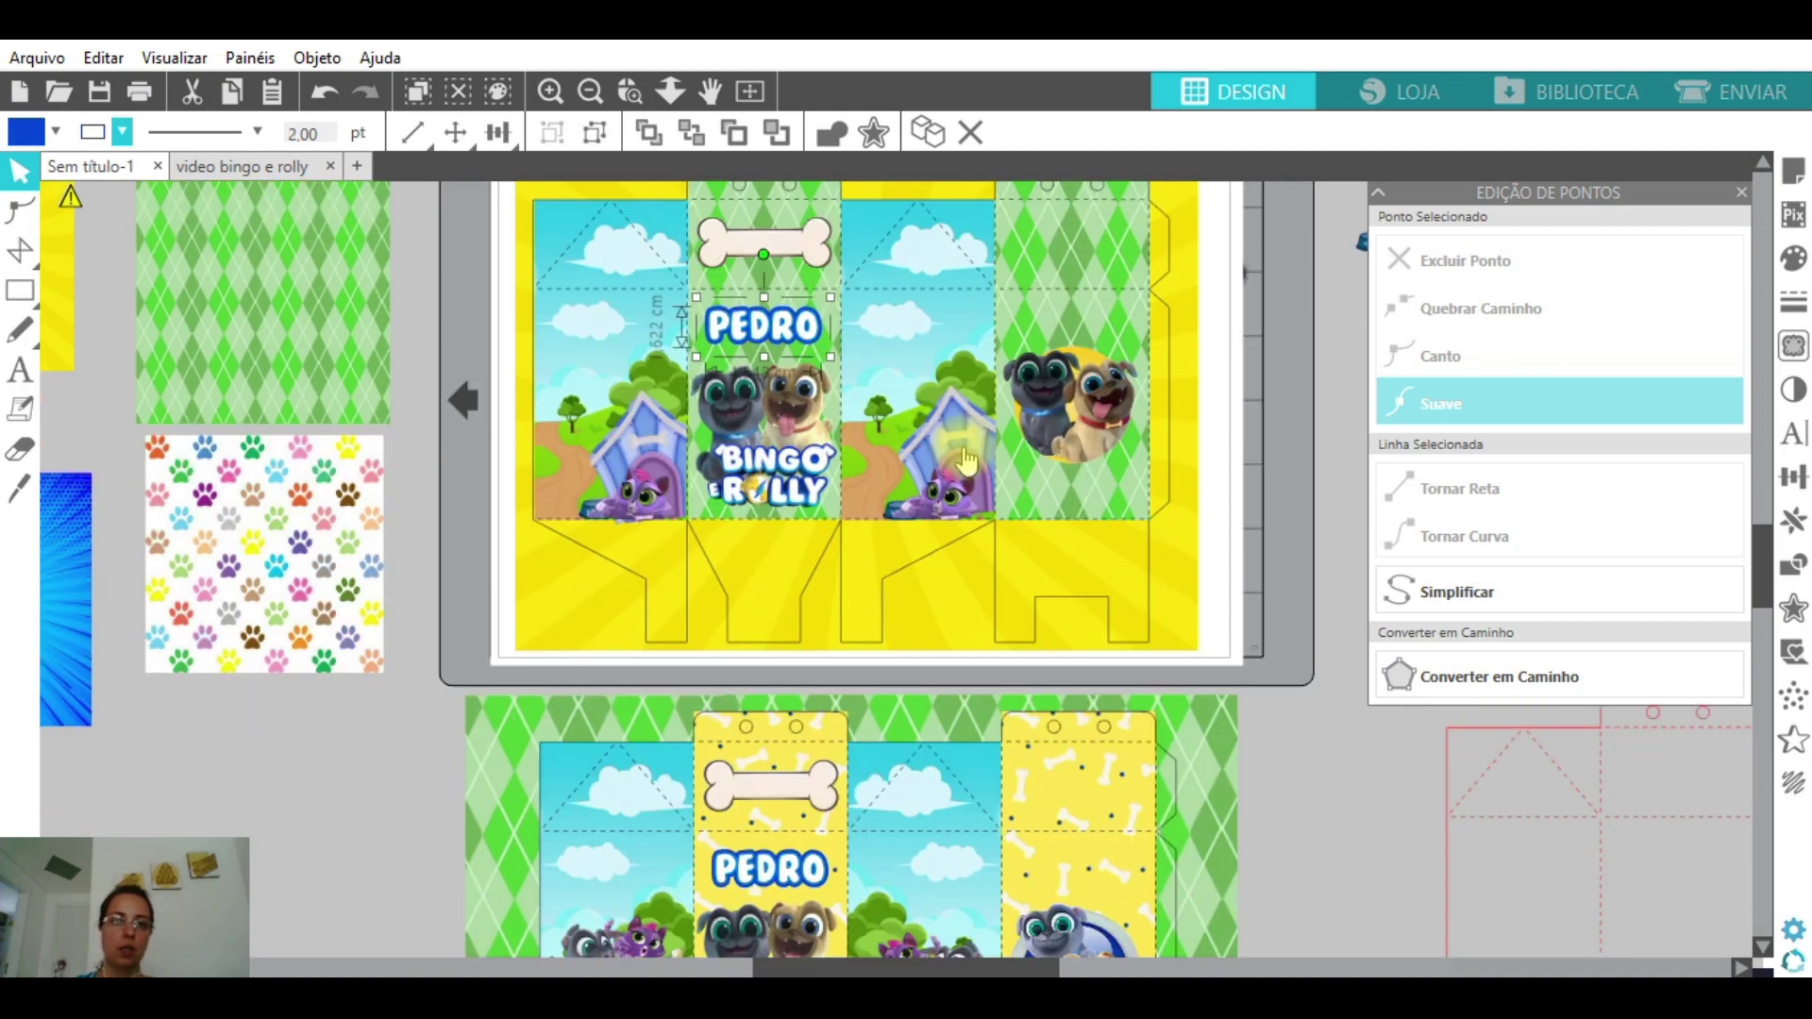
{"action": "left_click", "coordinate": [590, 90]}
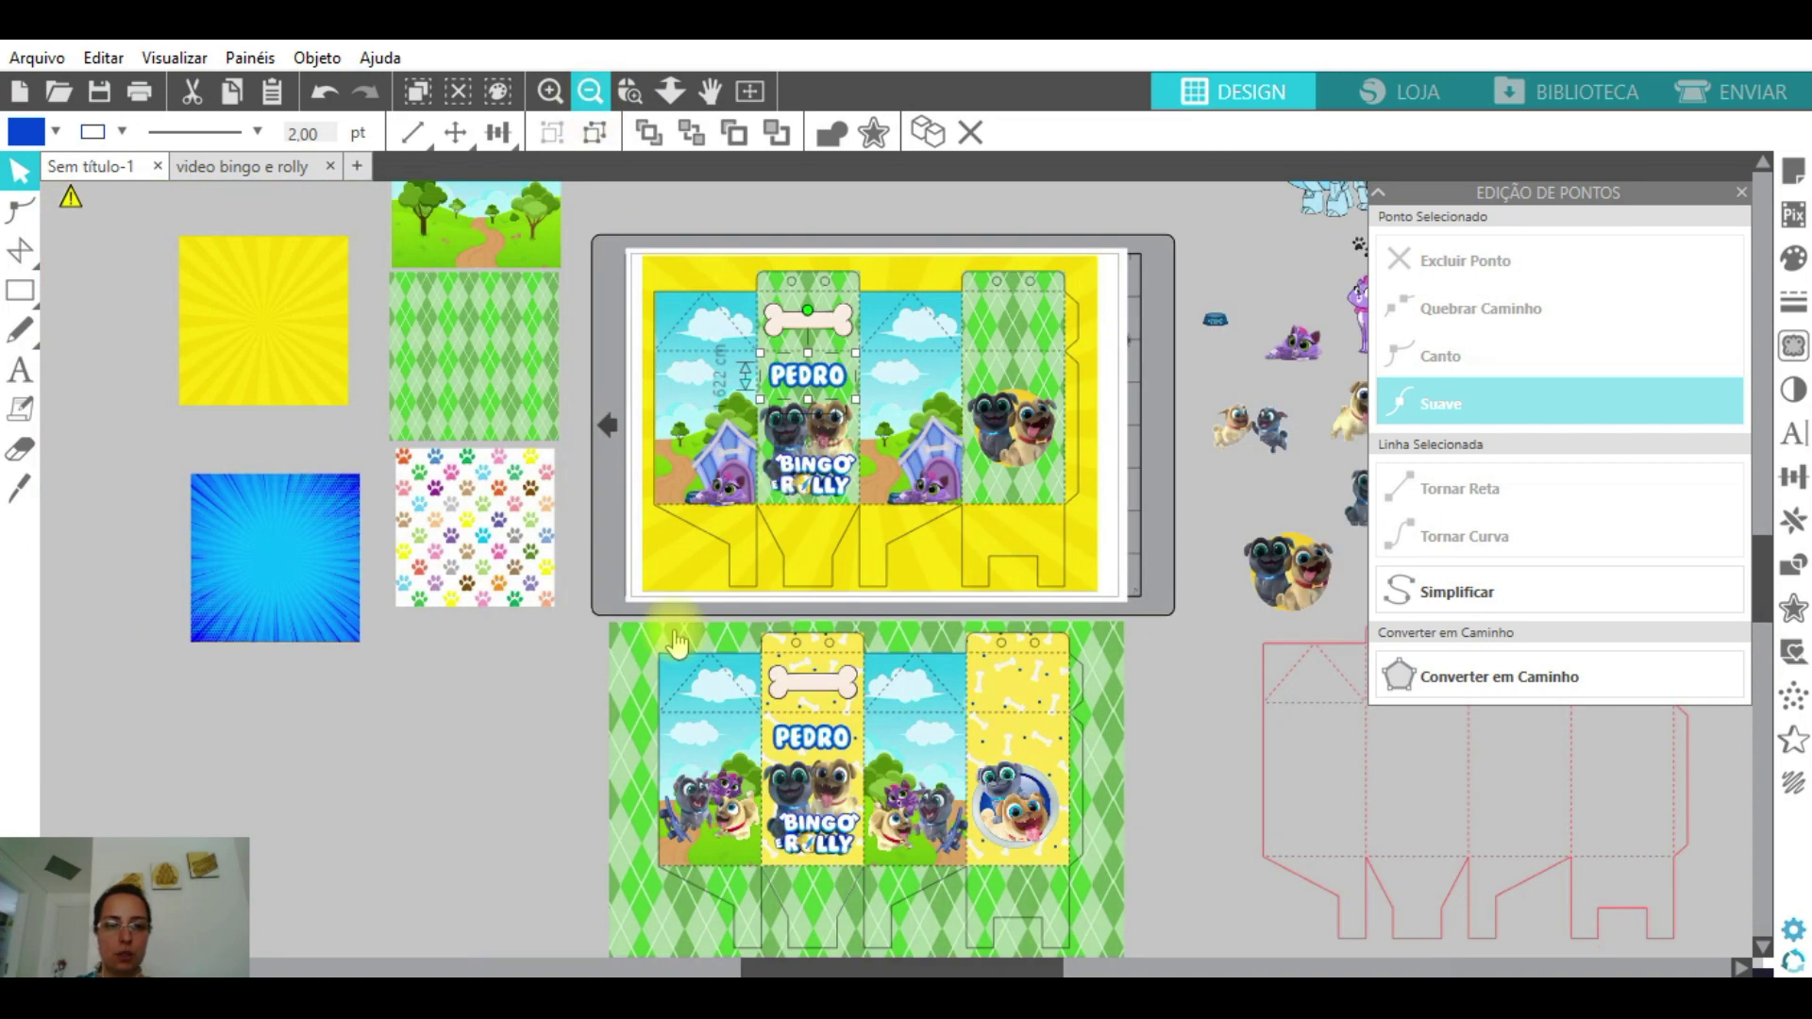
{"action": "left_click", "coordinate": [547, 769]}
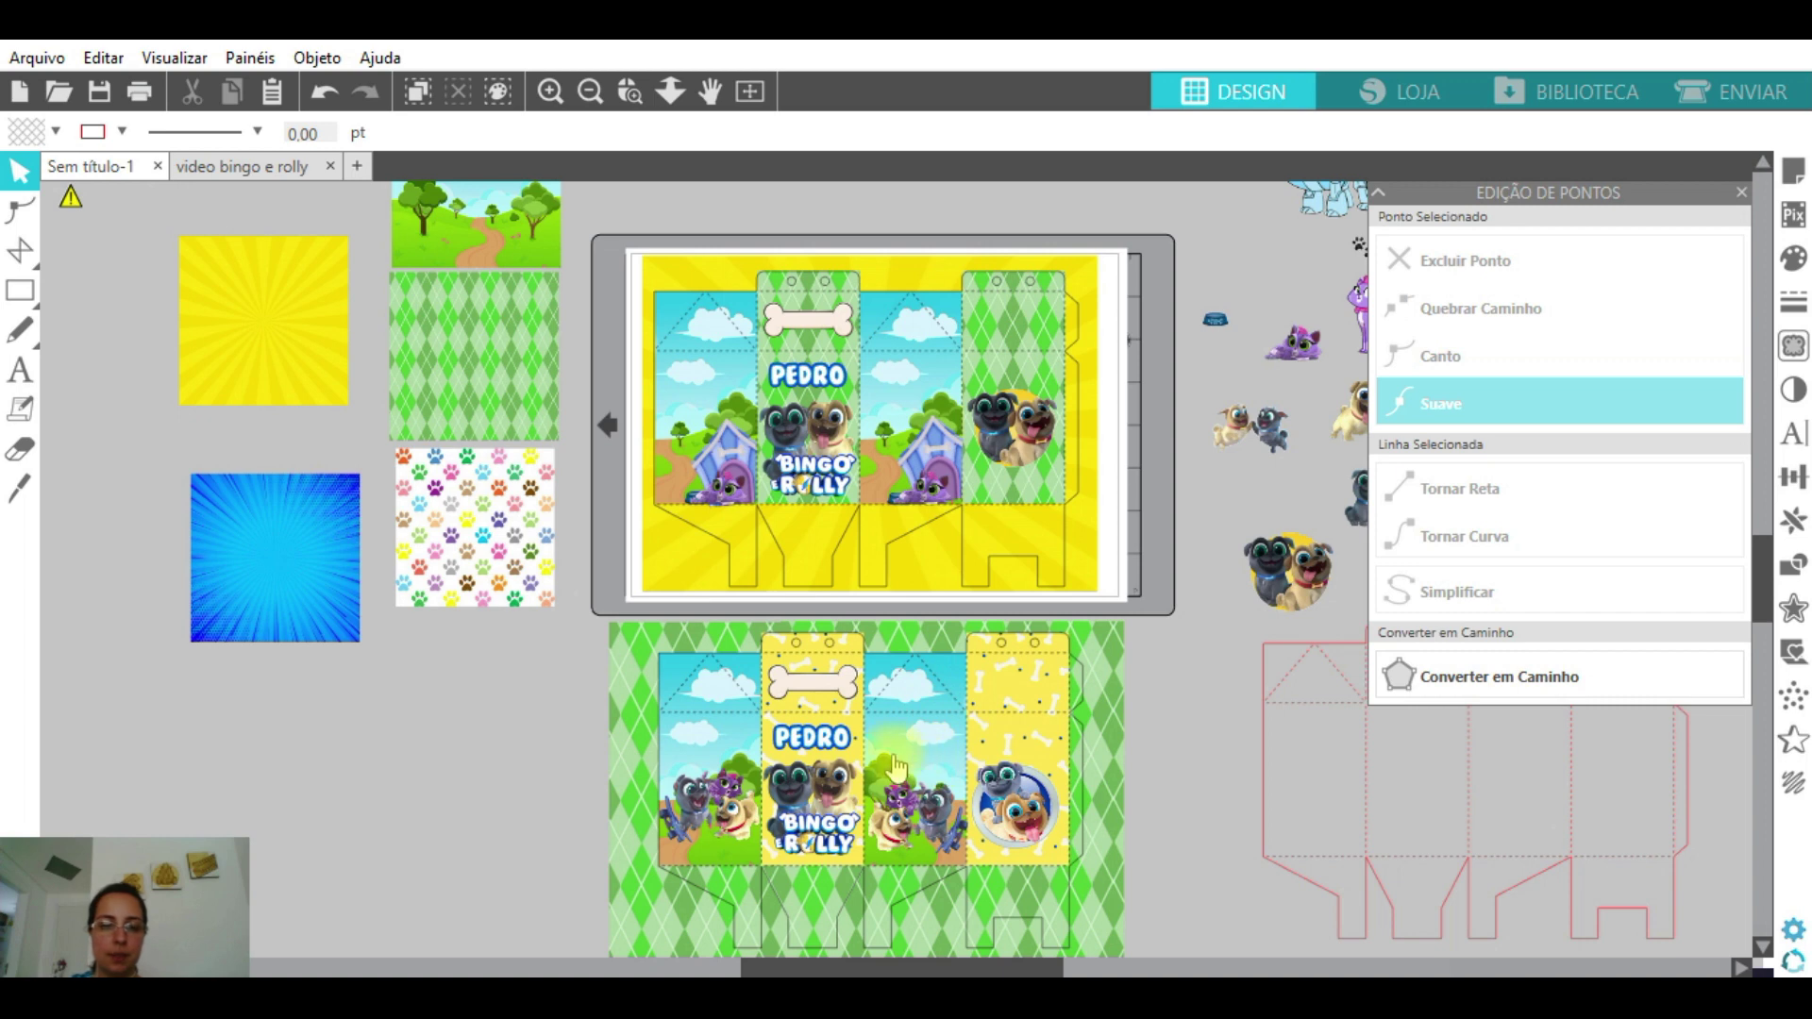
{"action": "scroll", "coordinate": [540, 773], "scroll_direction": "down", "scroll_amount": 1}
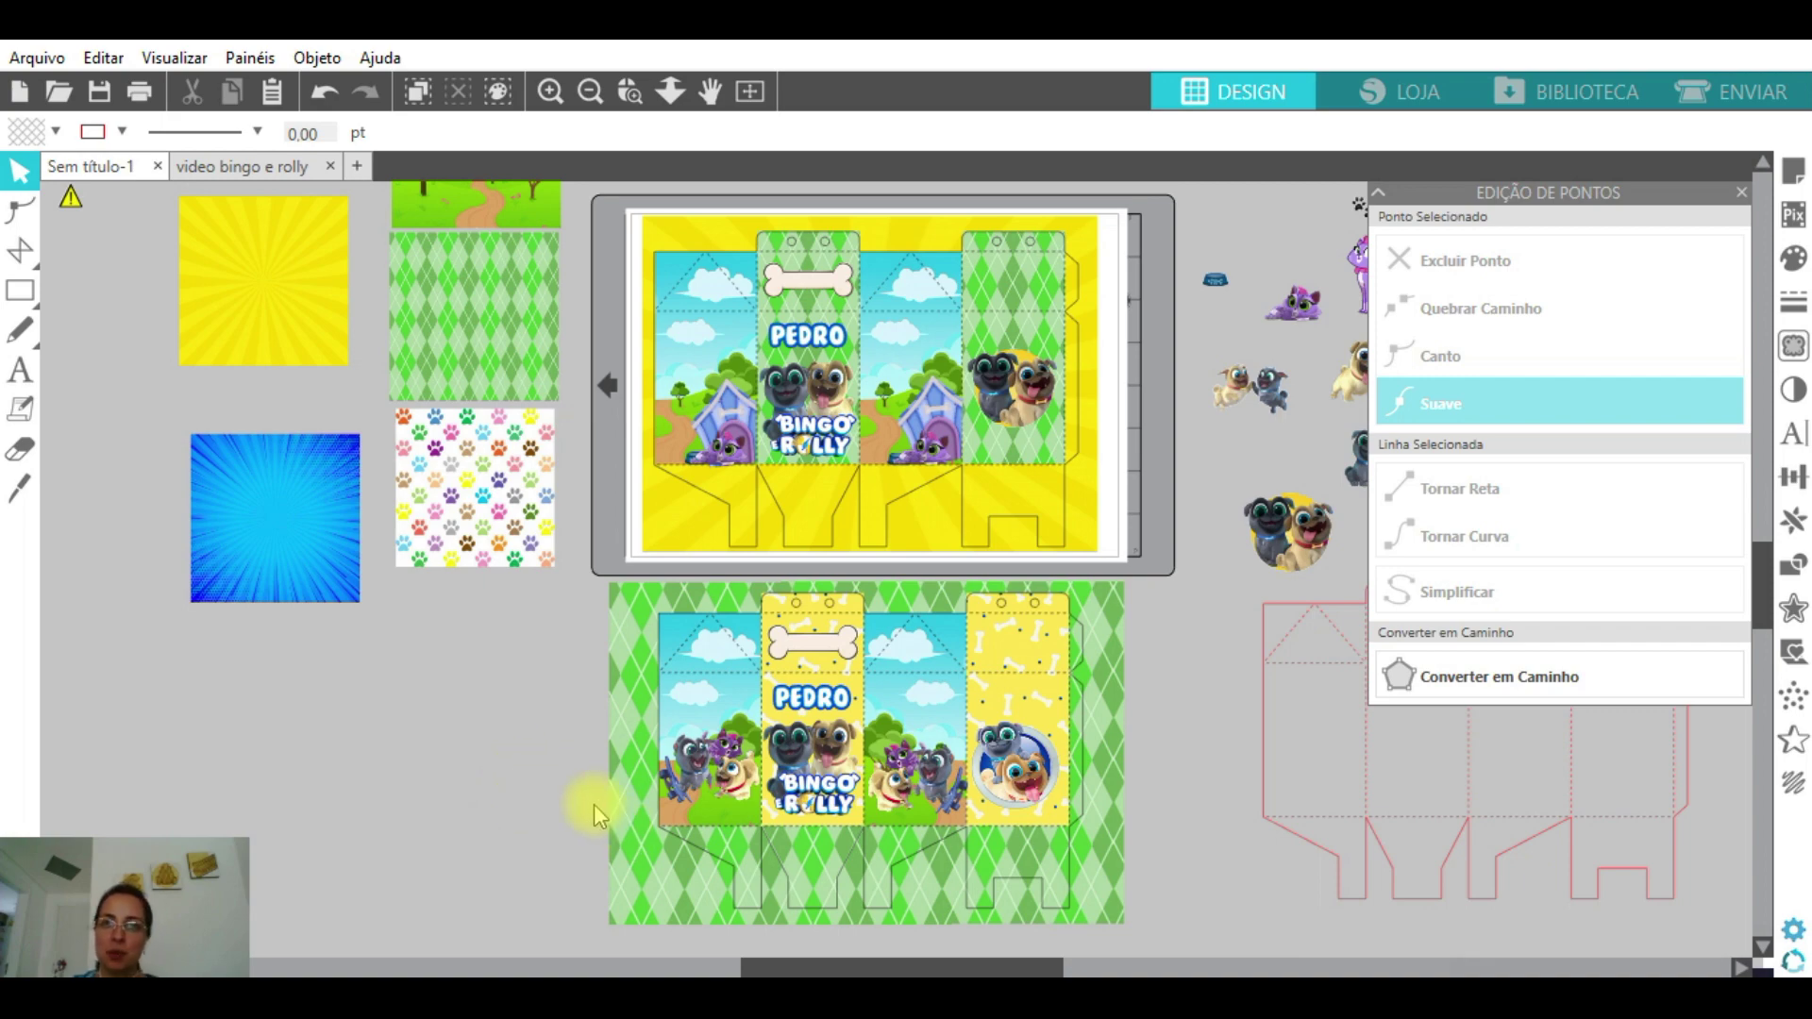
{"action": "scroll", "coordinate": [593, 804], "scroll_direction": "up", "scroll_amount": 1}
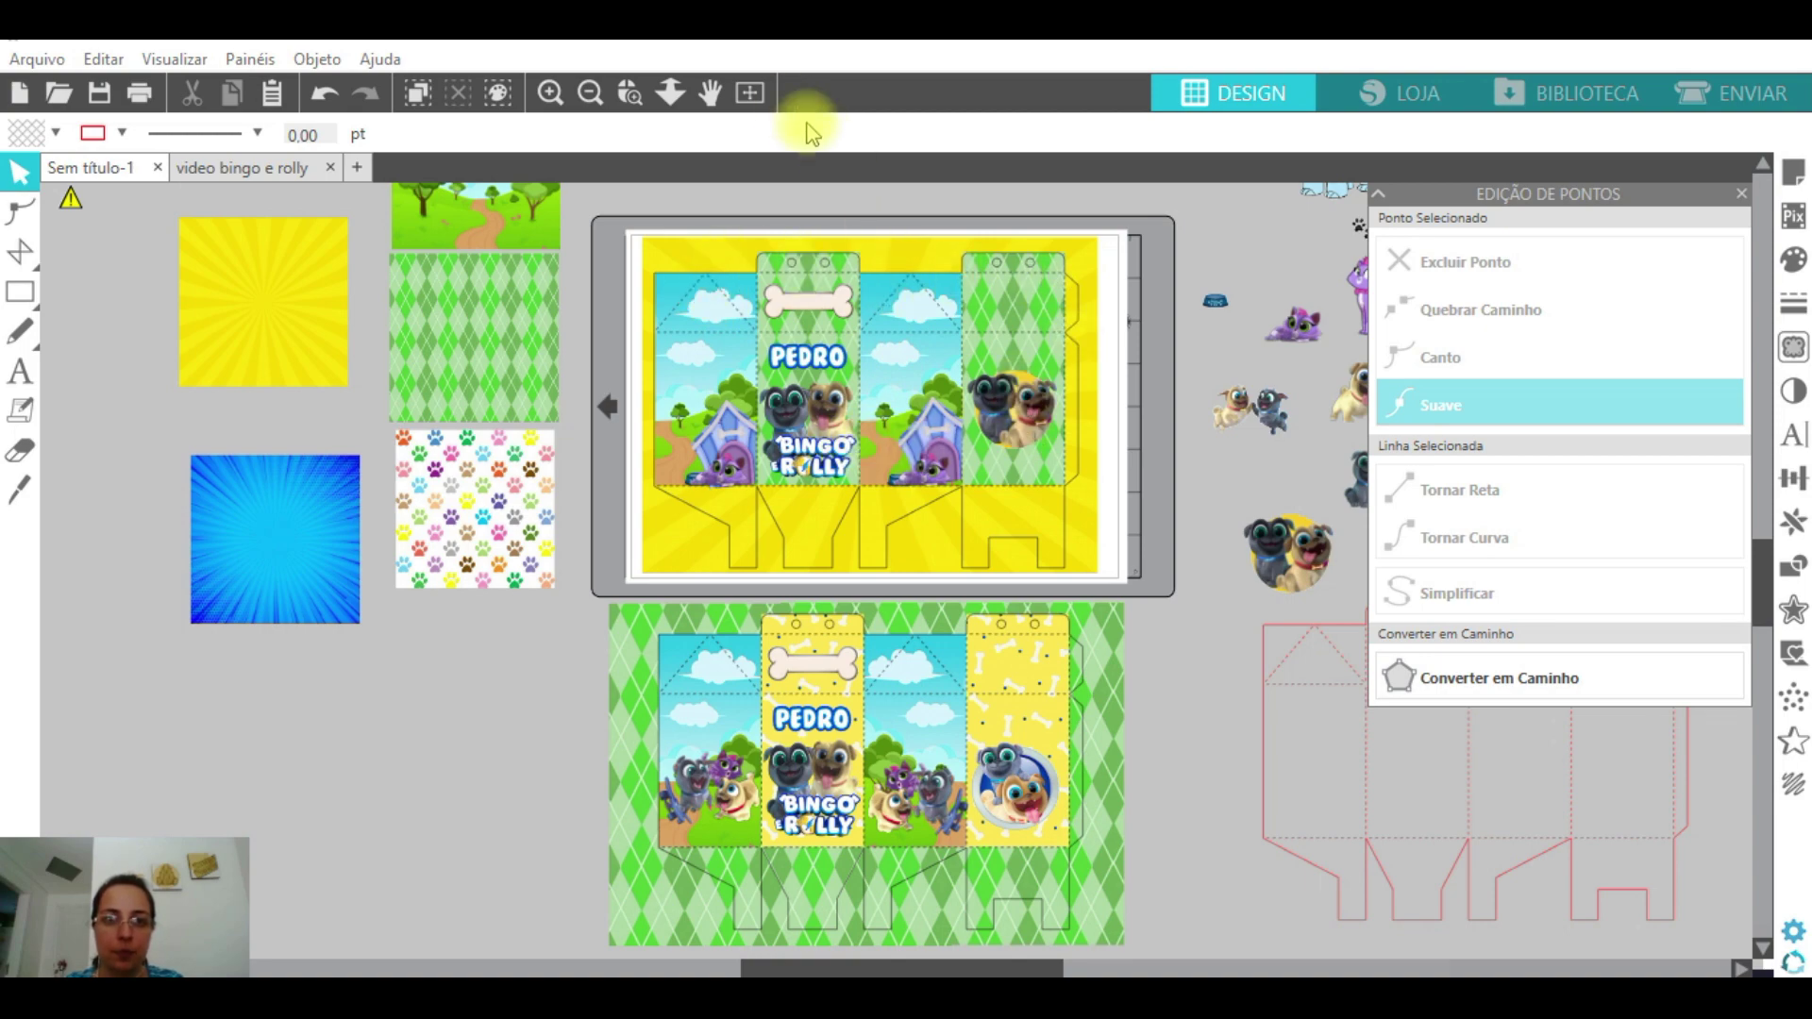
- Turn on Type 1 registration marks for the A4 page and display the cut border
{"action": "left_click", "coordinate": [750, 92]}
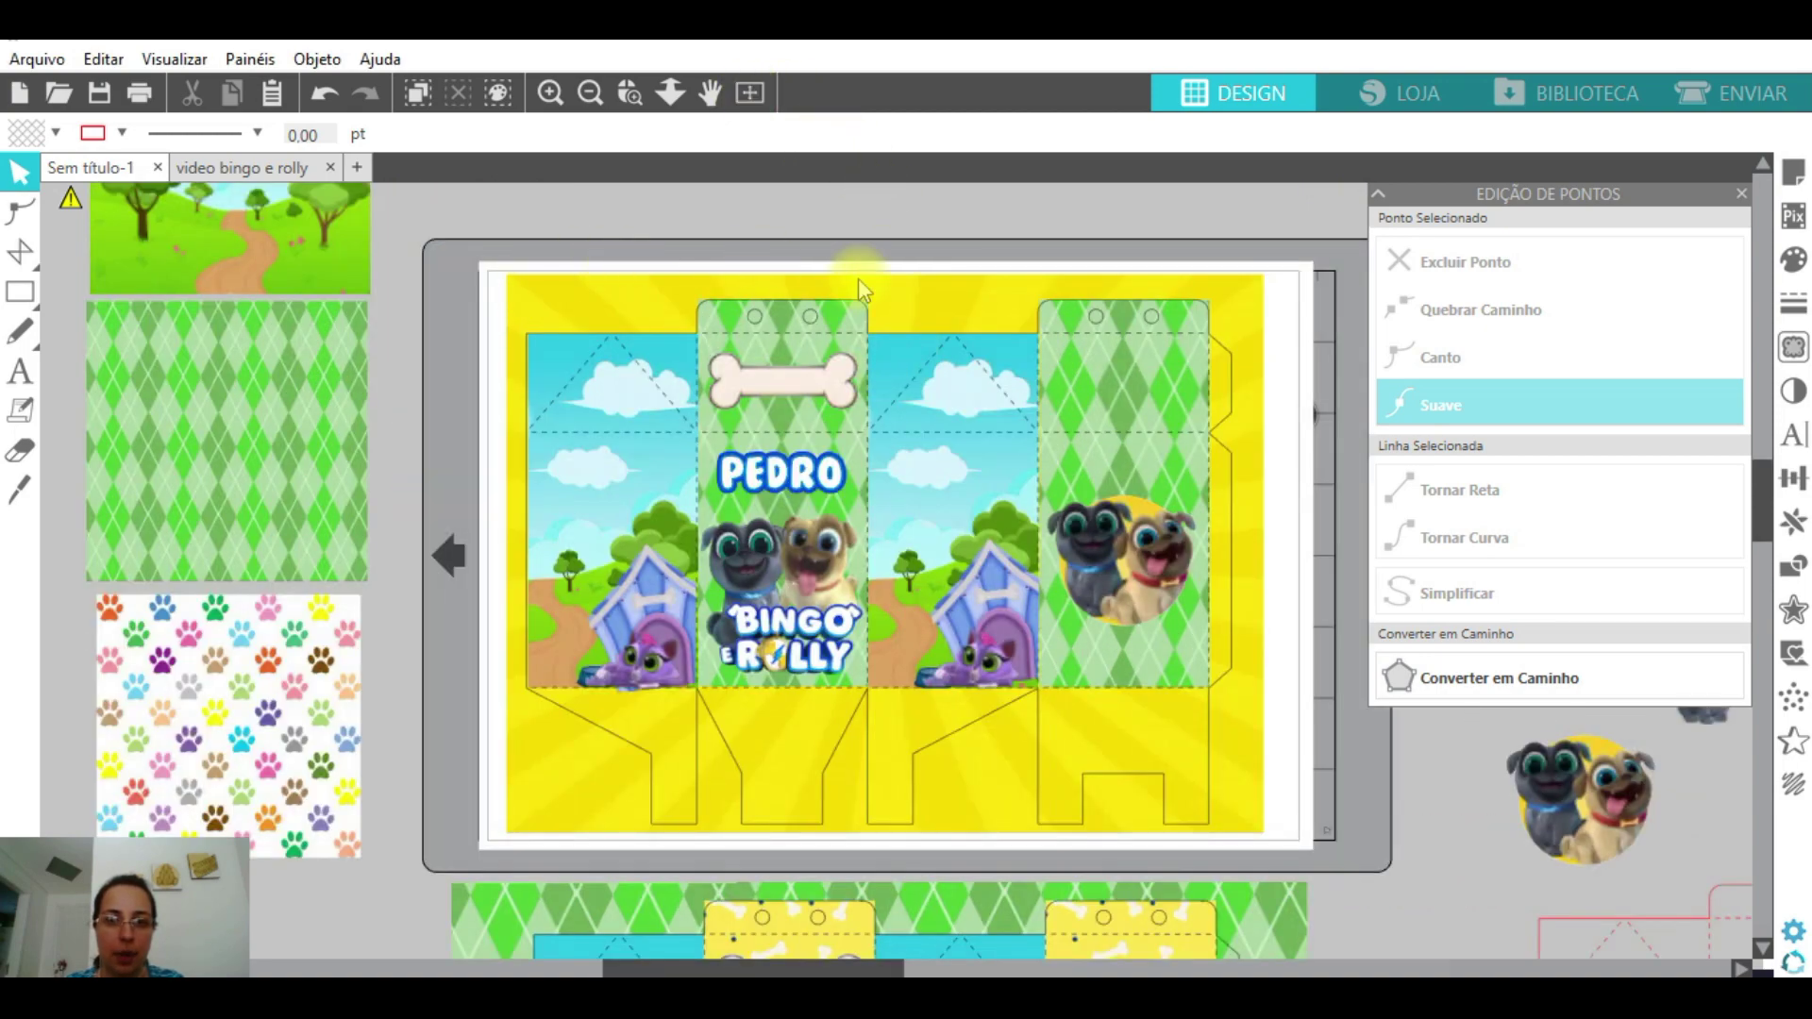
{"action": "left_click", "coordinate": [1741, 193]}
{"action": "left_click", "coordinate": [1793, 175]}
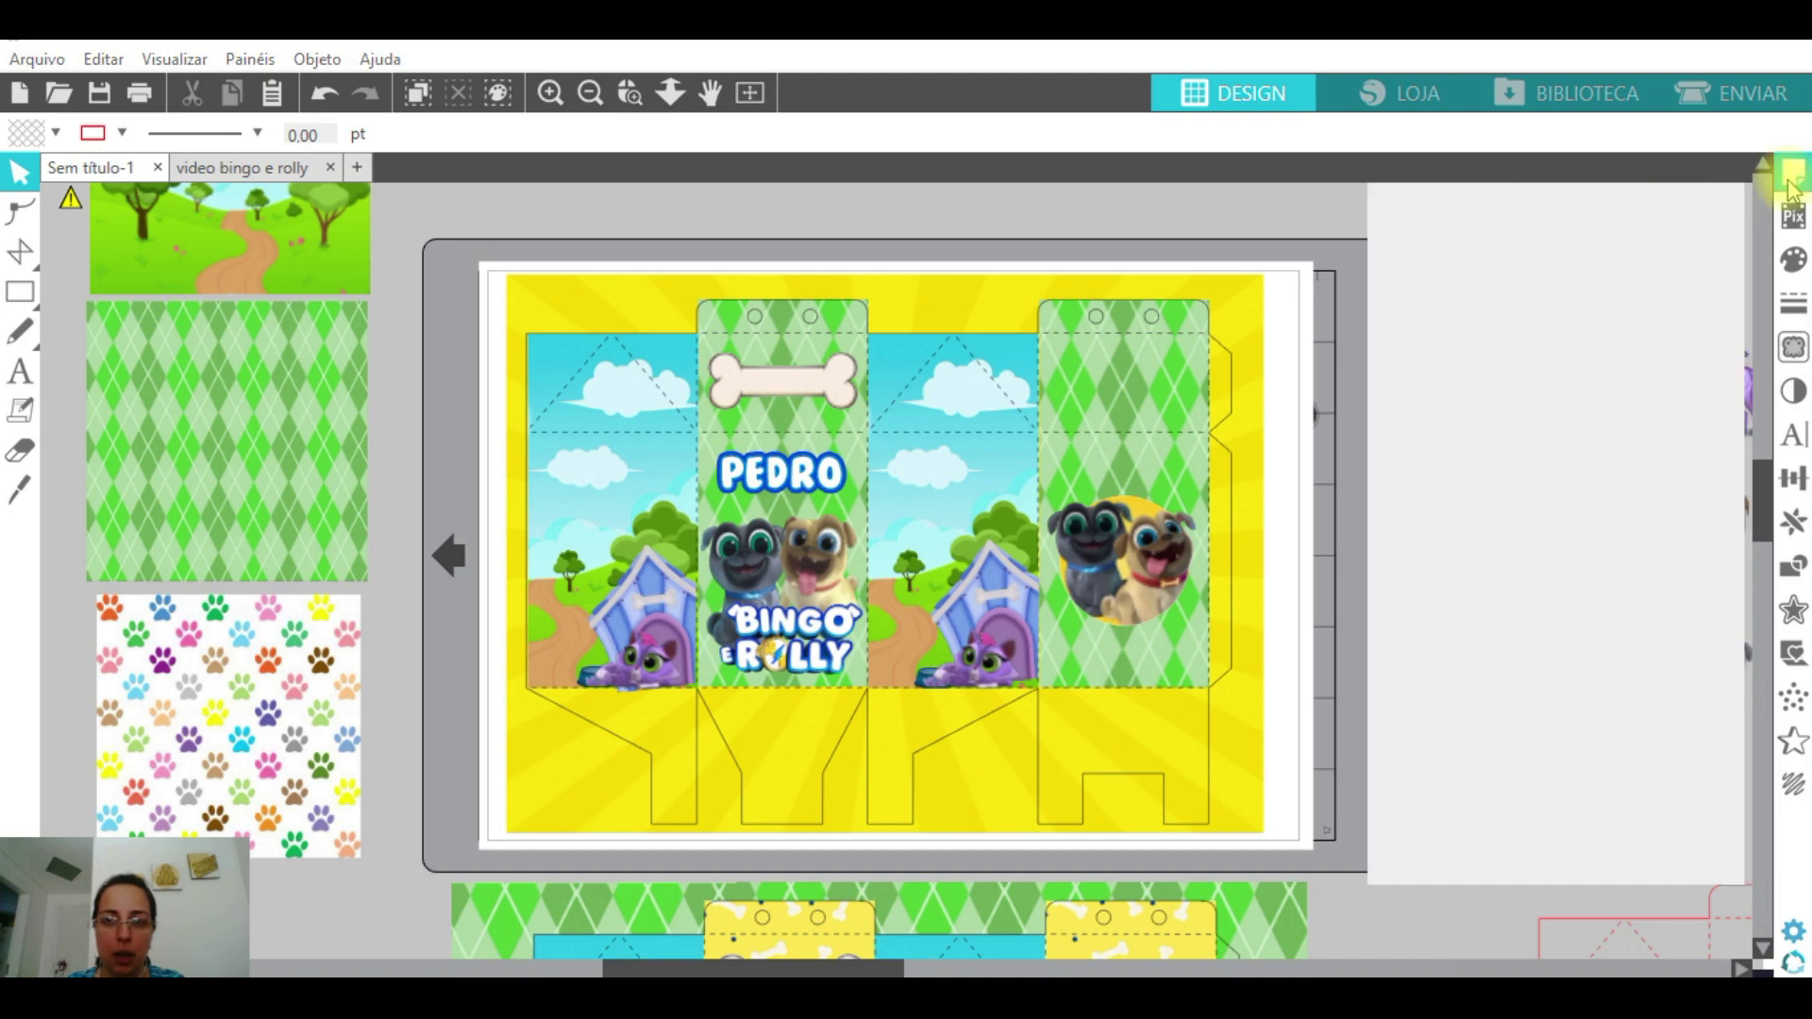
{"action": "left_click", "coordinate": [1473, 228]}
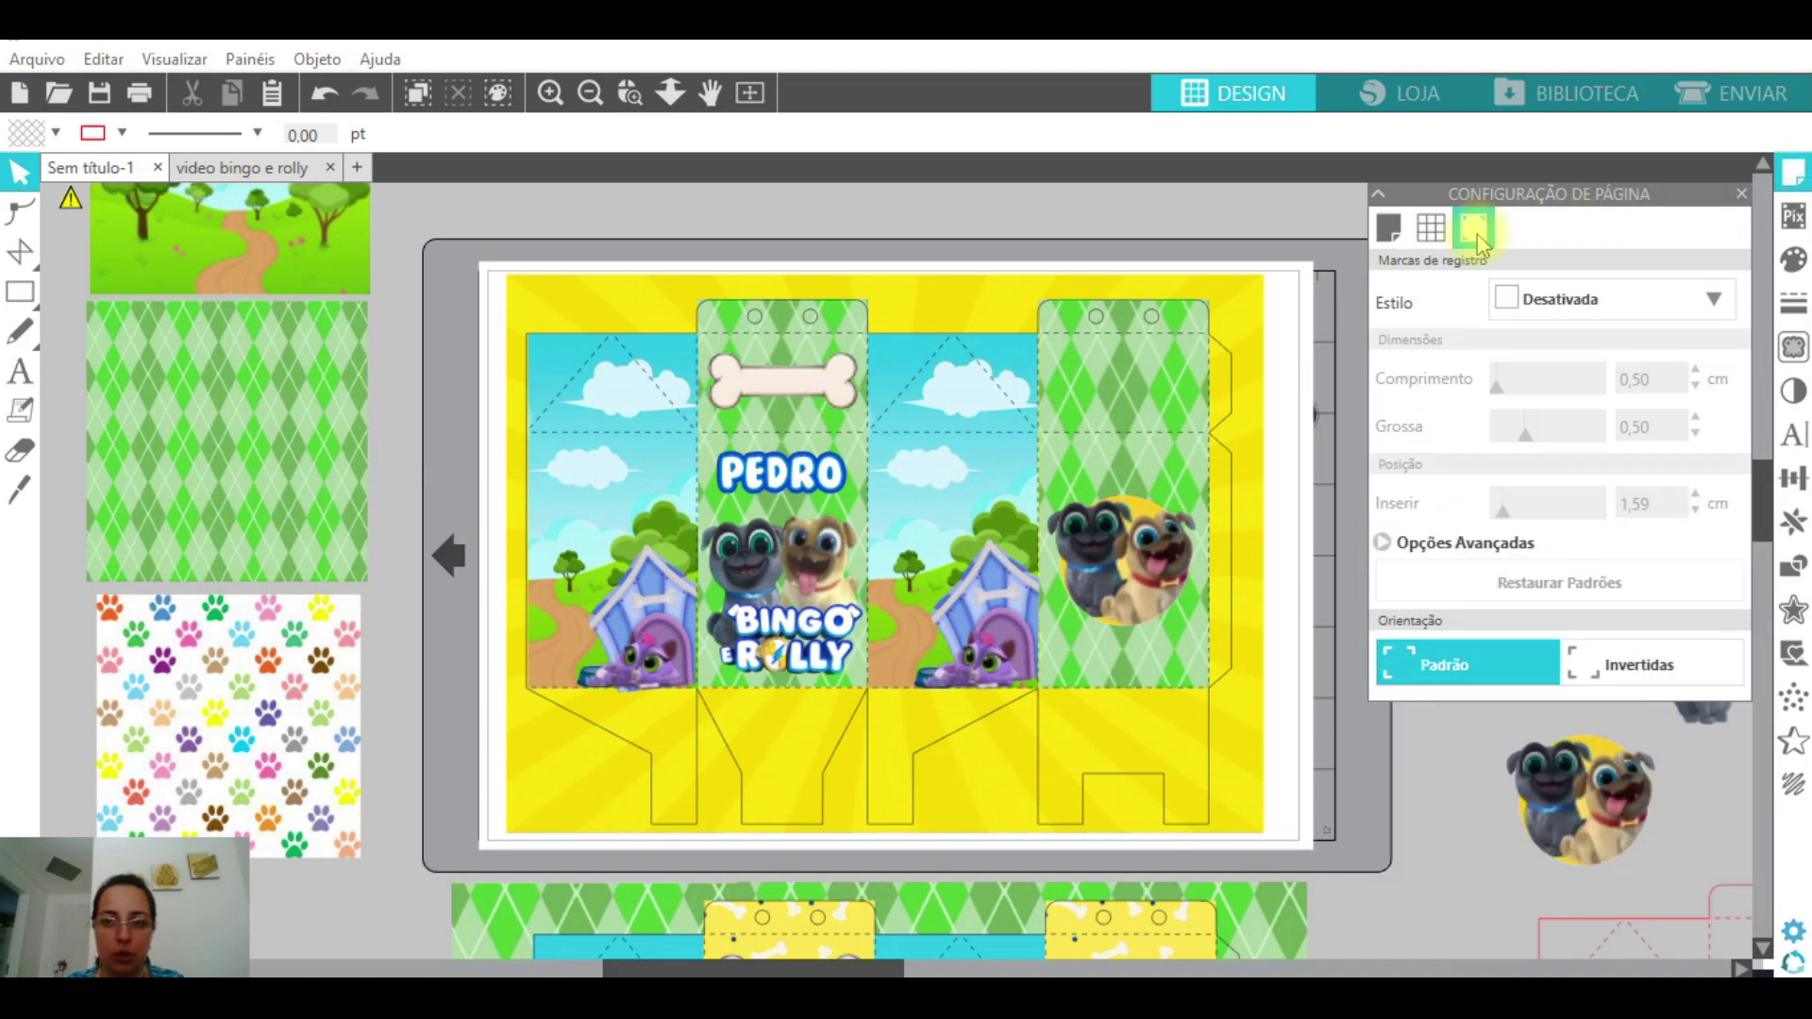
{"action": "left_click", "coordinate": [1537, 303]}
{"action": "left_click", "coordinate": [1538, 355]}
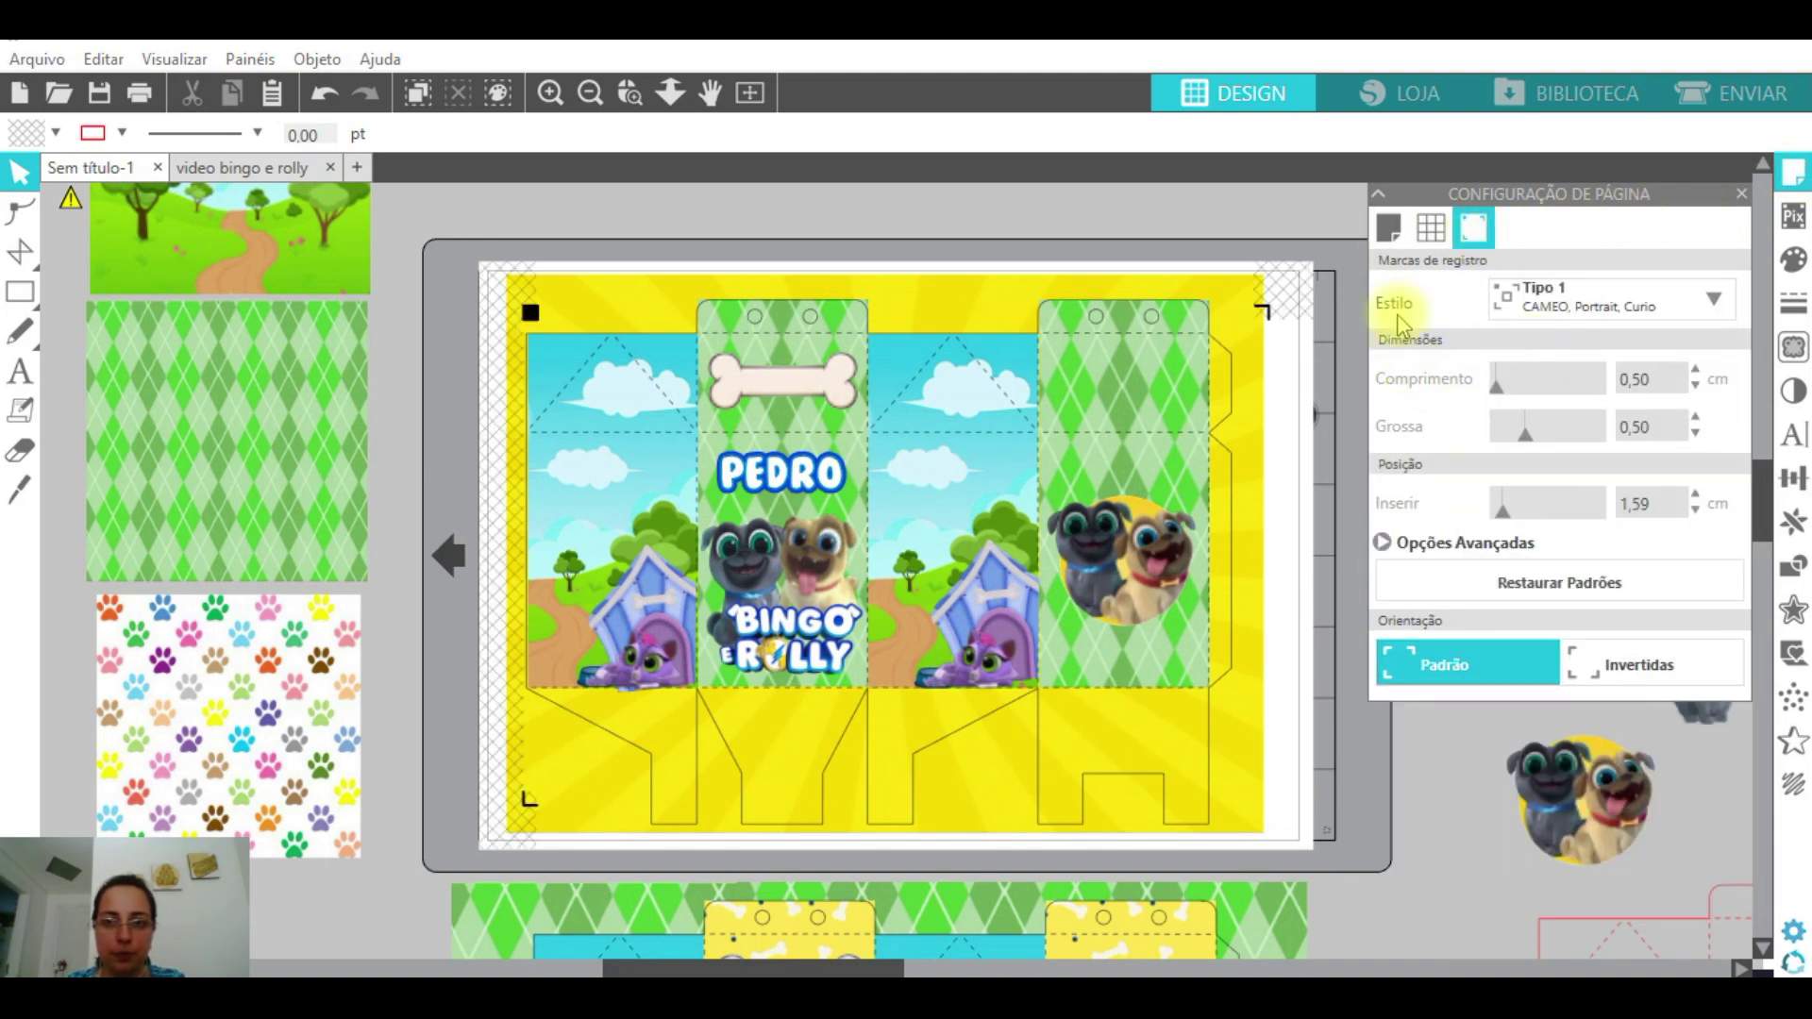
{"action": "left_click", "coordinate": [1388, 227]}
{"action": "left_click", "coordinate": [1461, 780]}
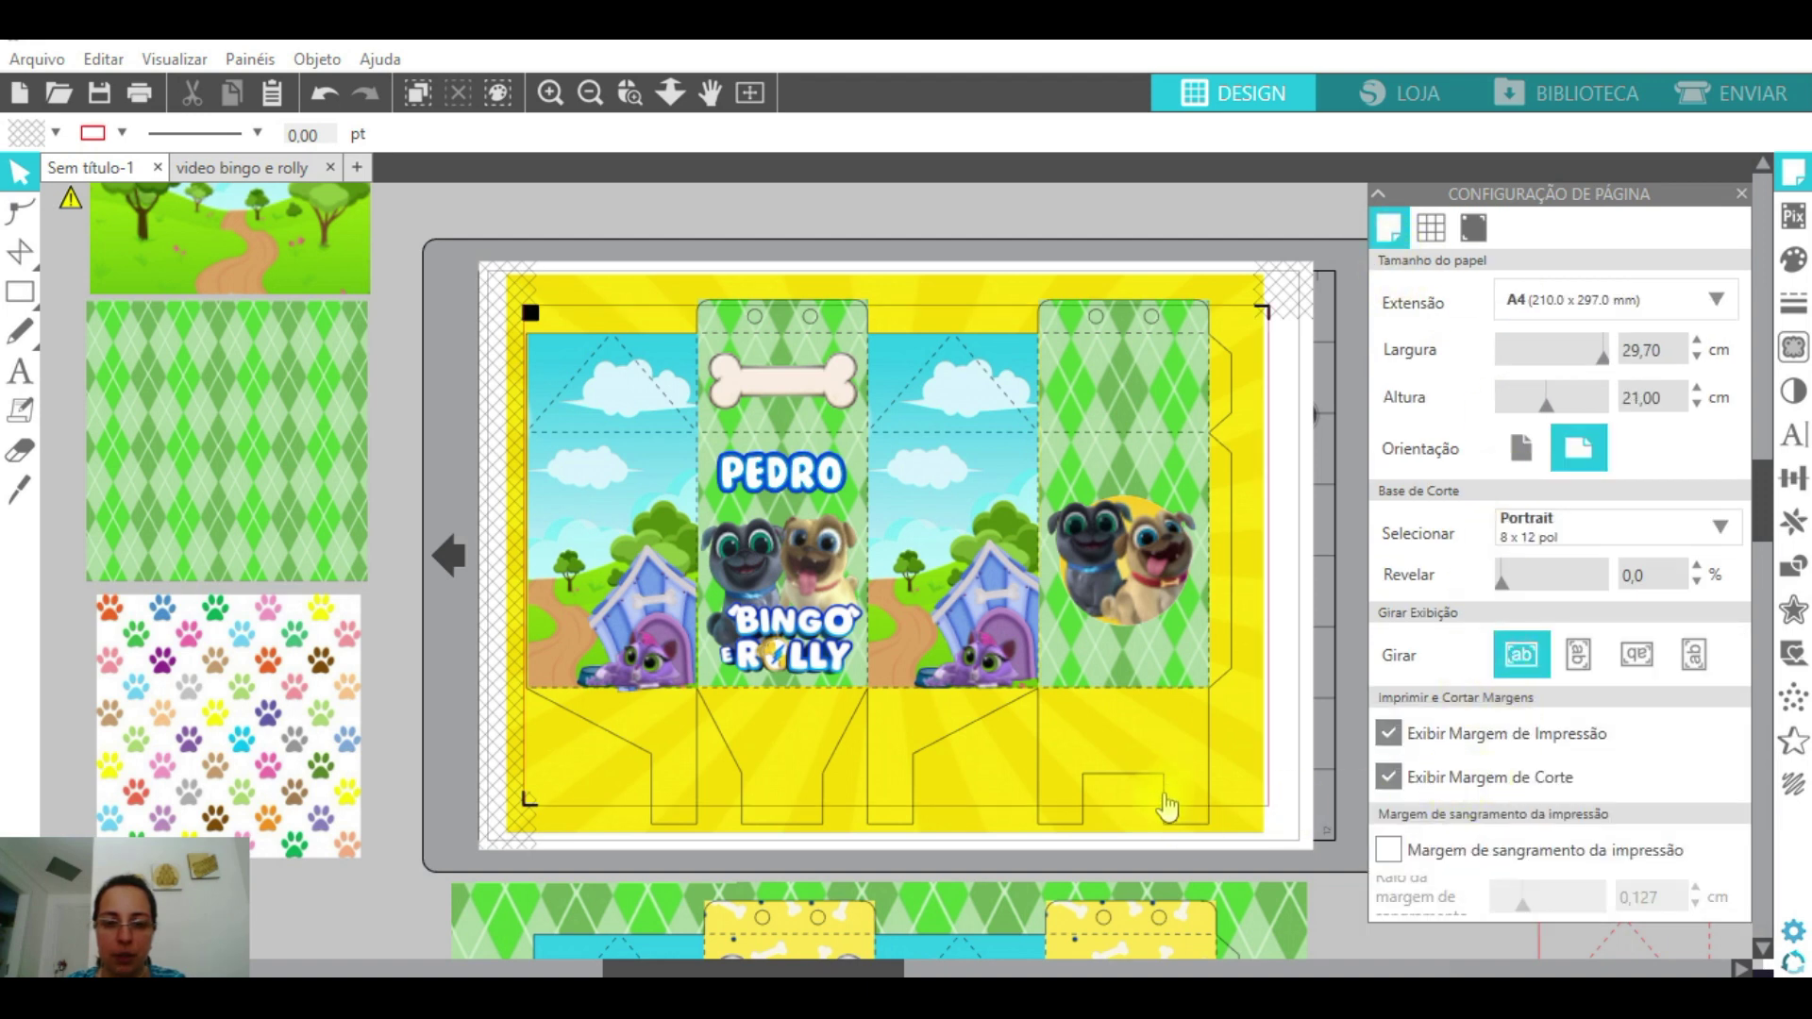
- Set the registration marks' thickness to 1.00 and their inset to 1.00 cm
{"action": "left_click", "coordinate": [1473, 228]}
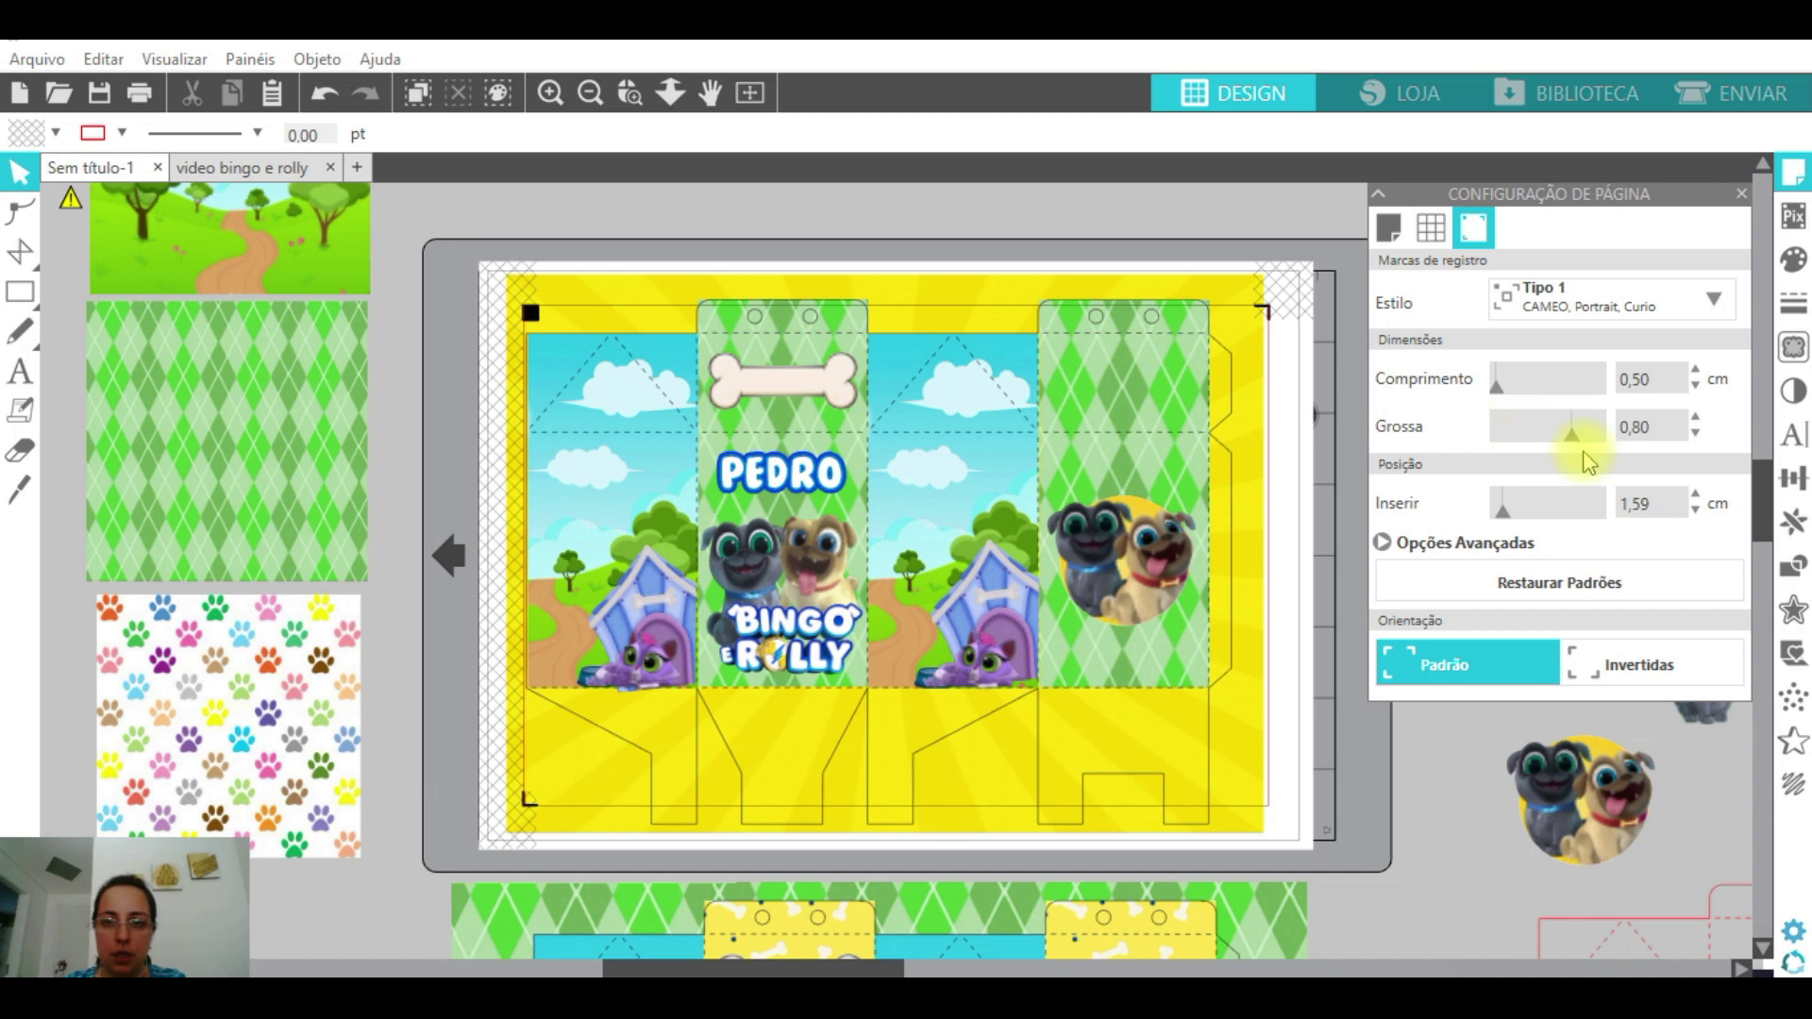
{"action": "left_click_drag", "start_coordinate": [1517, 502], "coordinate": [1481, 491]}
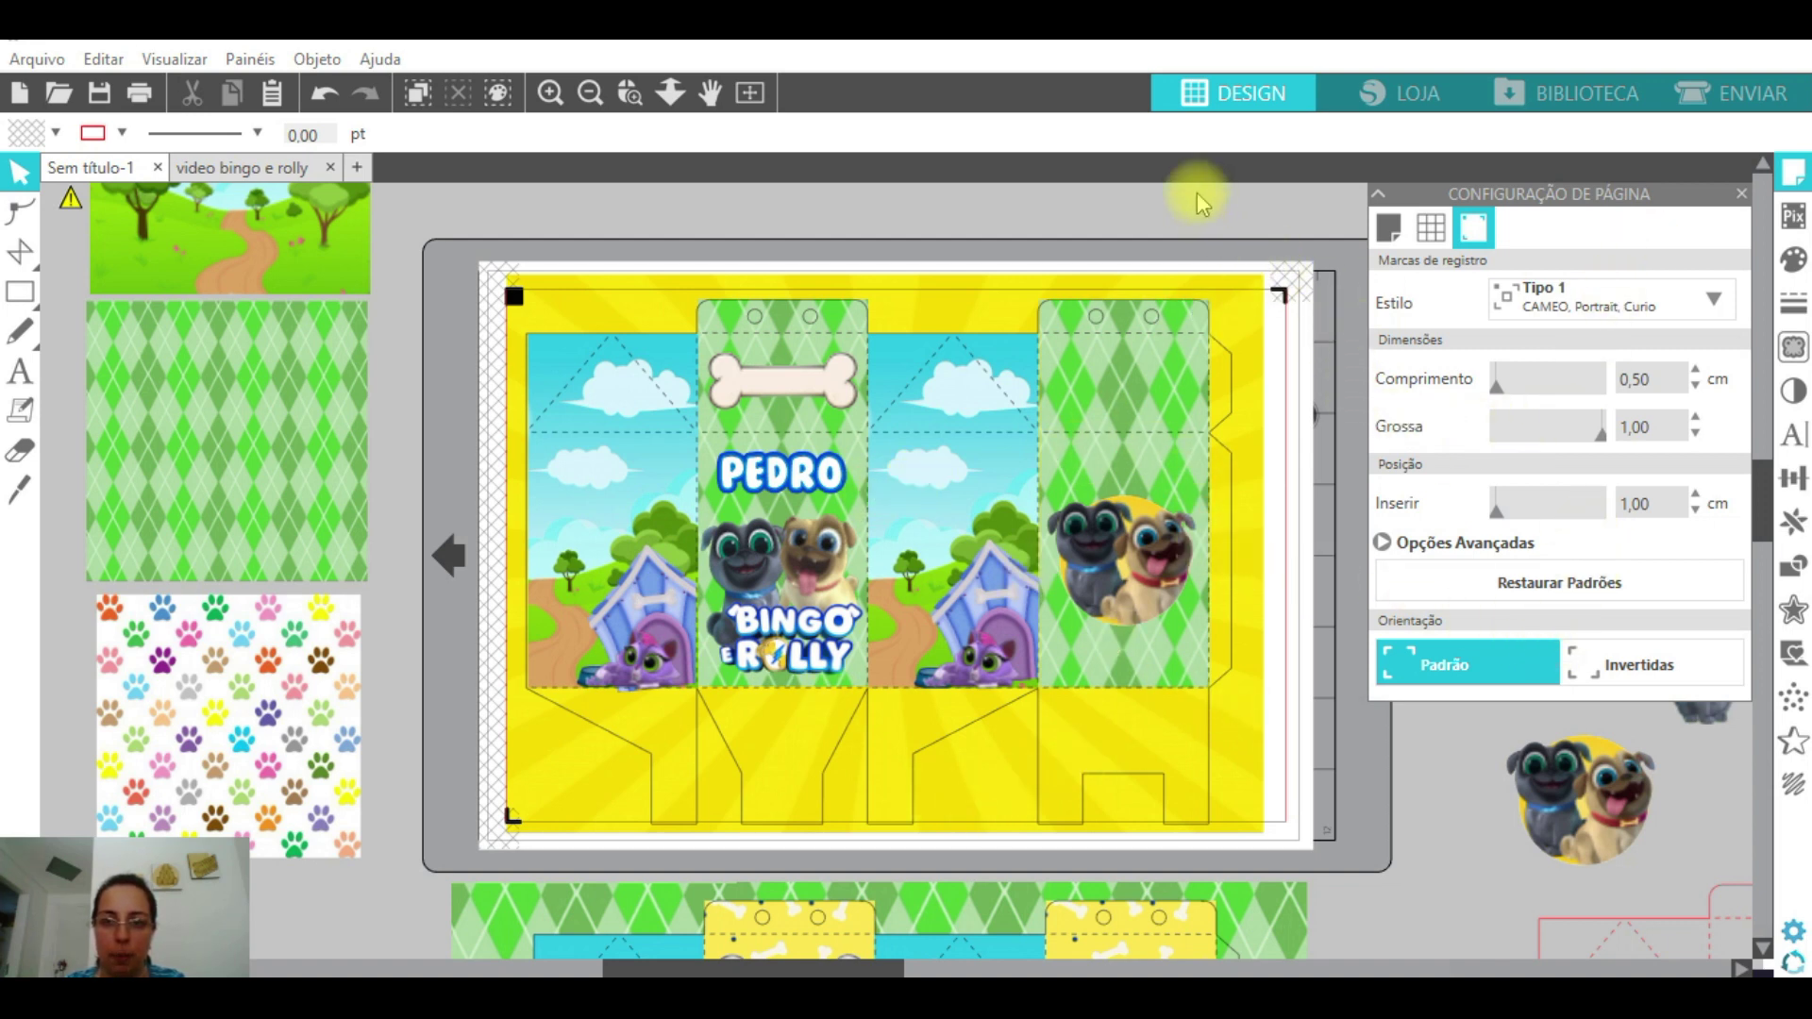
{"action": "left_click", "coordinate": [1742, 195]}
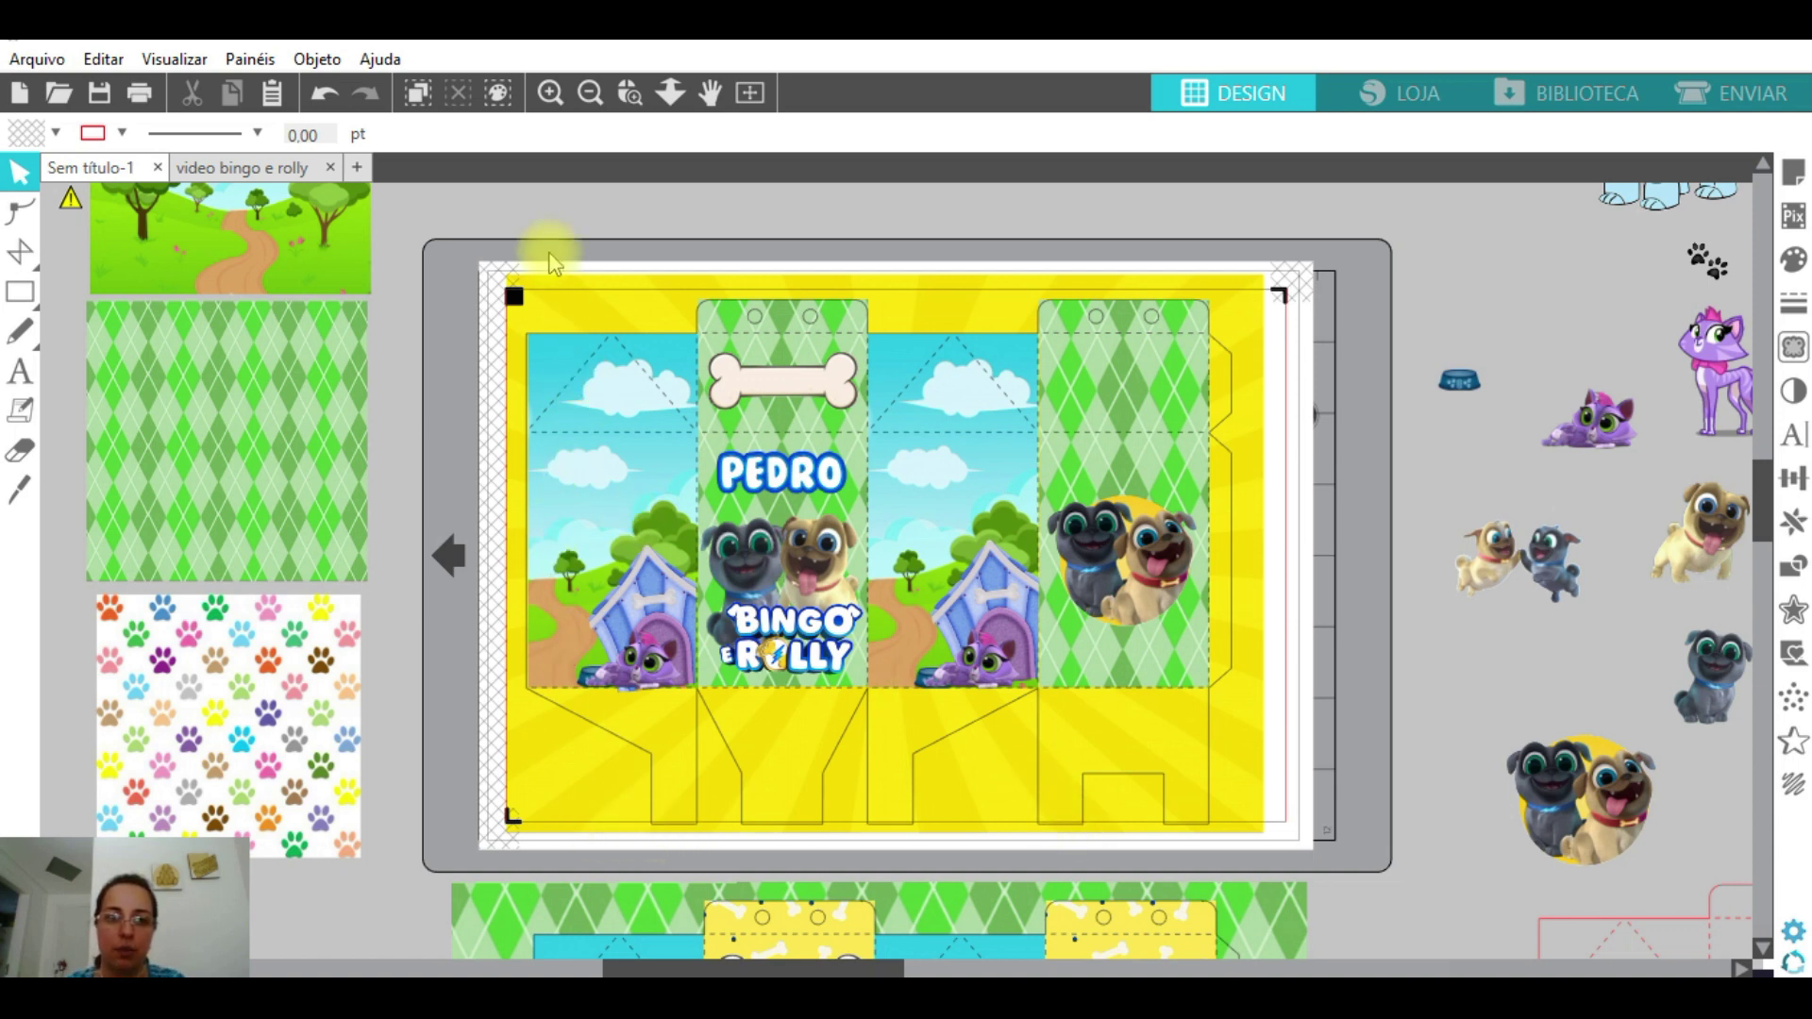
- Move the upper box template and its artwork, without the yellow background, slightly upward to fit inside the cut border
{"action": "left_click_drag", "start_coordinate": [533, 230], "coordinate": [1142, 748]}
{"action": "left_click_drag", "start_coordinate": [1267, 839], "coordinate": [1267, 843]}
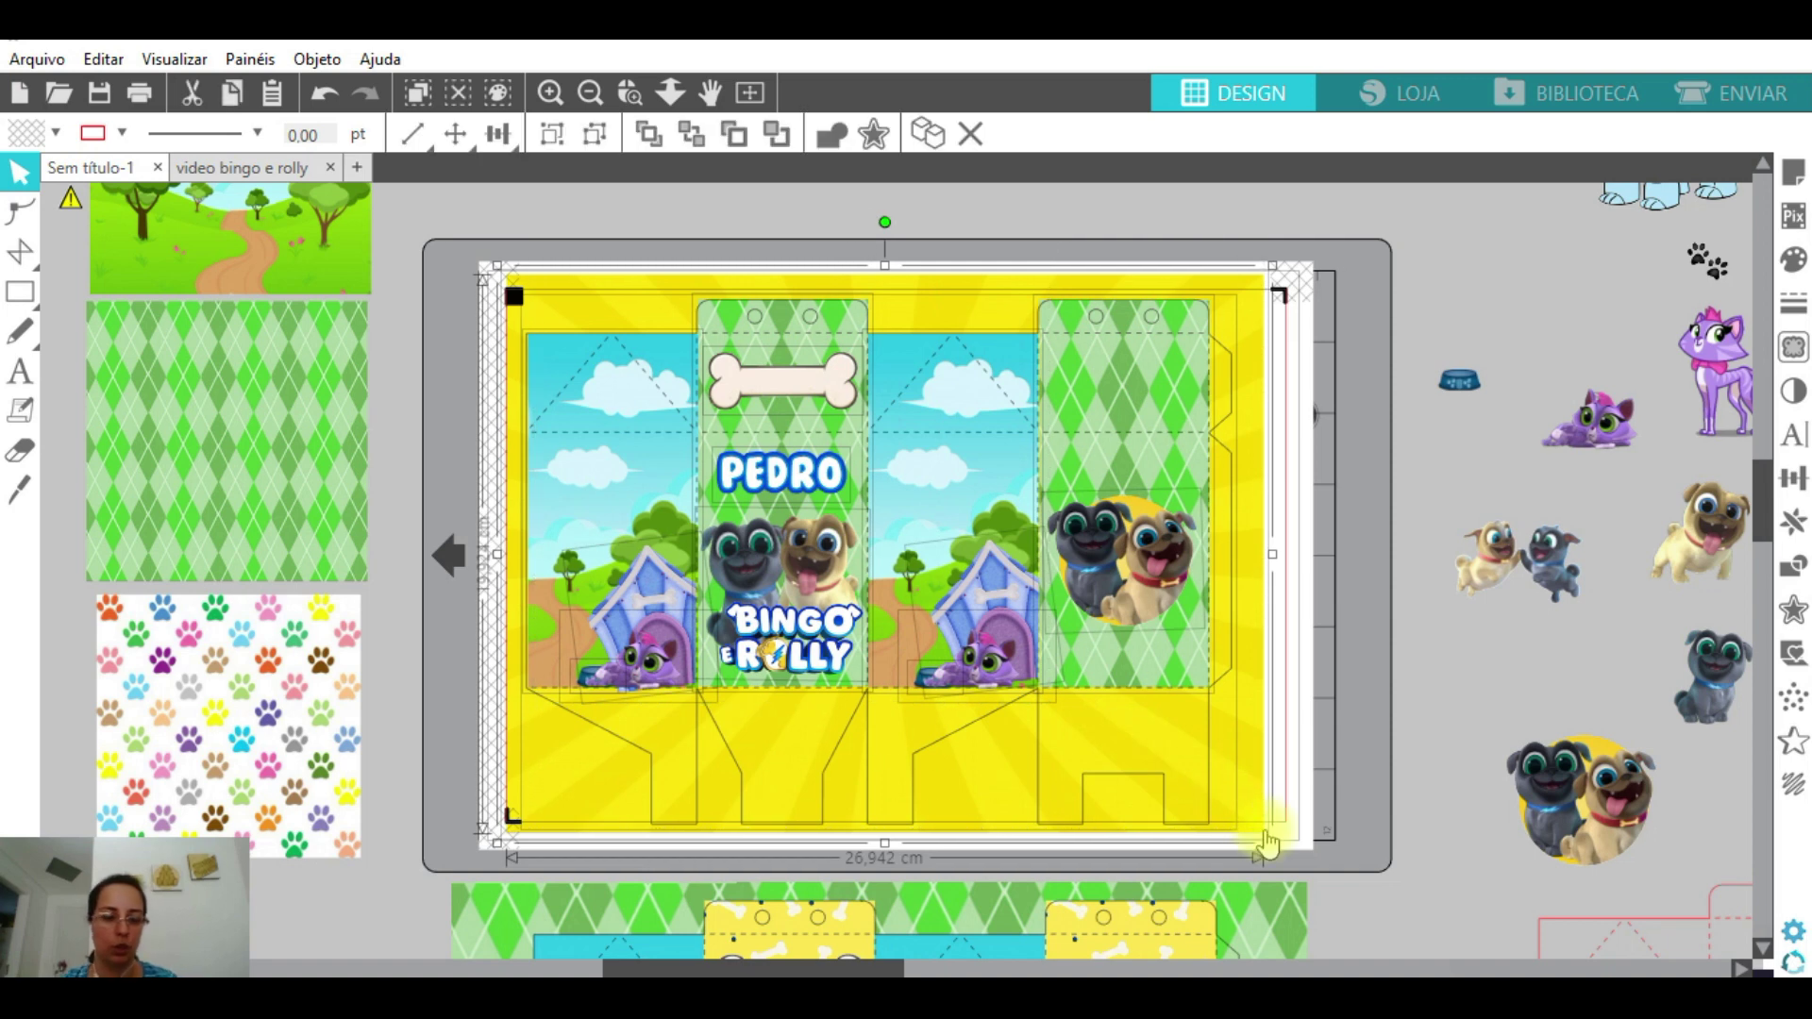
{"action": "left_click", "coordinate": [1256, 776], "text": "shift"}
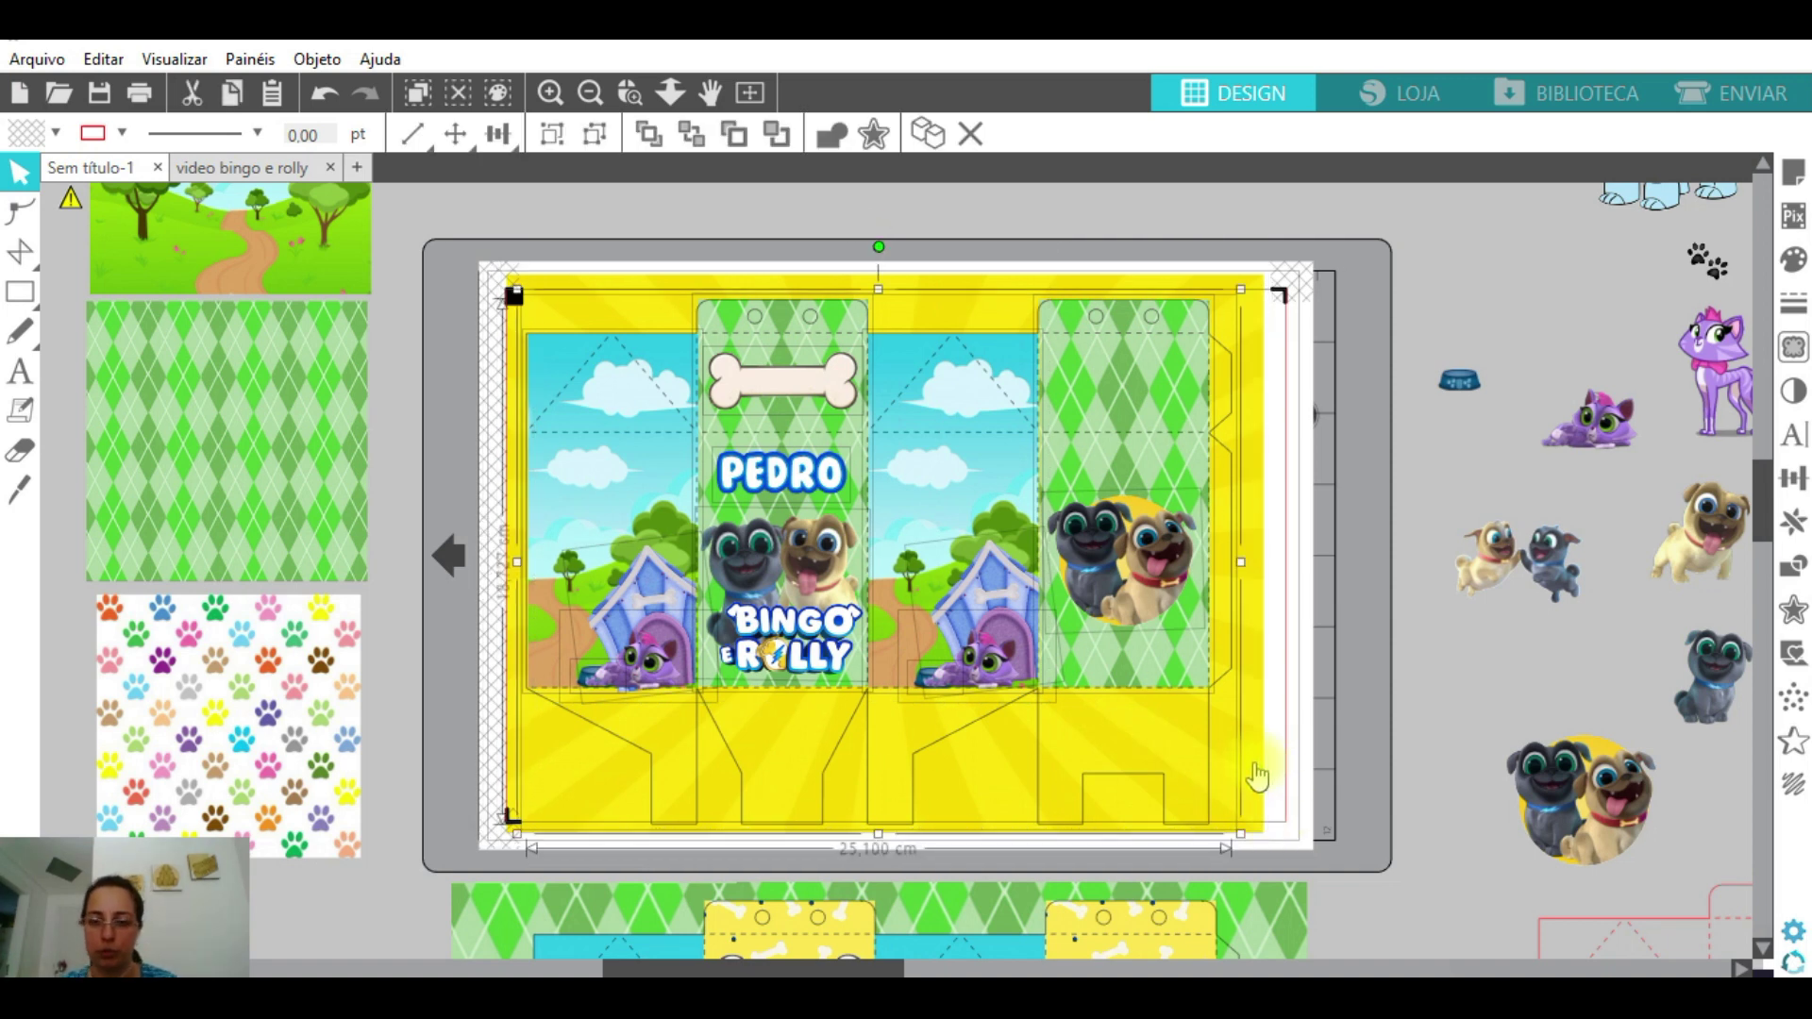
{"action": "key", "text": "Up"}
{"action": "key", "text": "Up"}
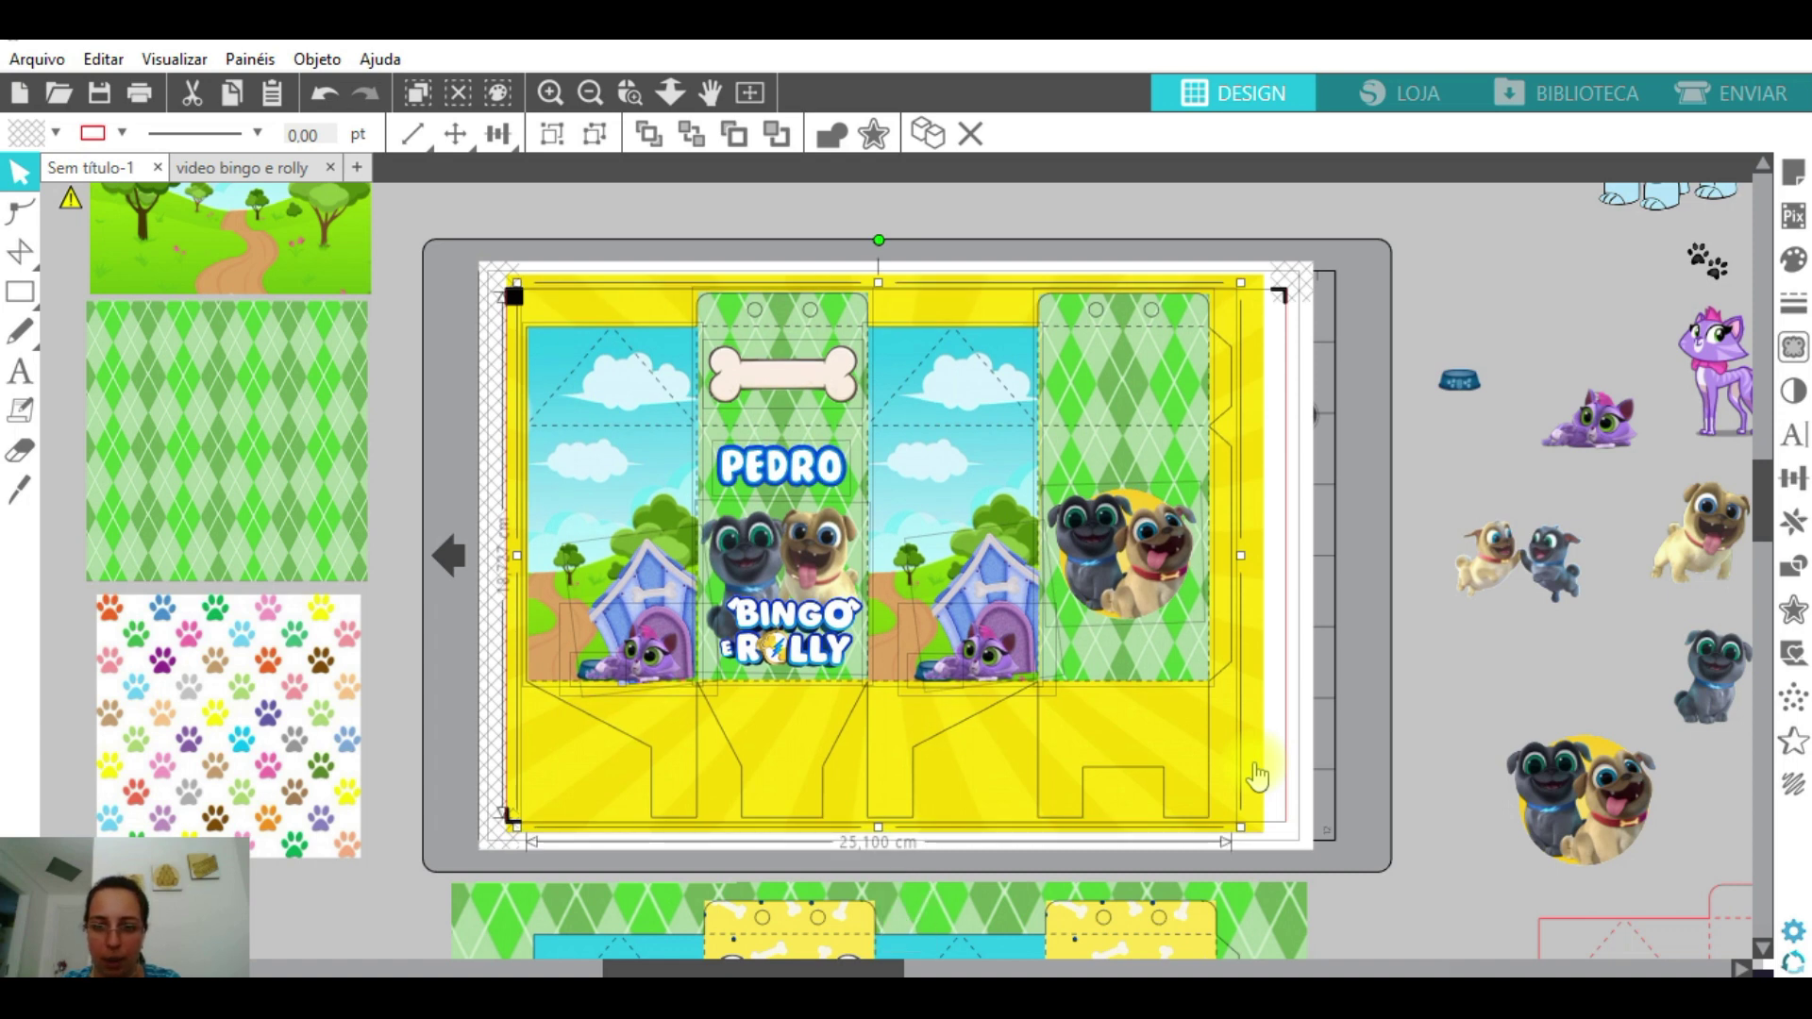
{"action": "left_click", "coordinate": [1318, 701]}
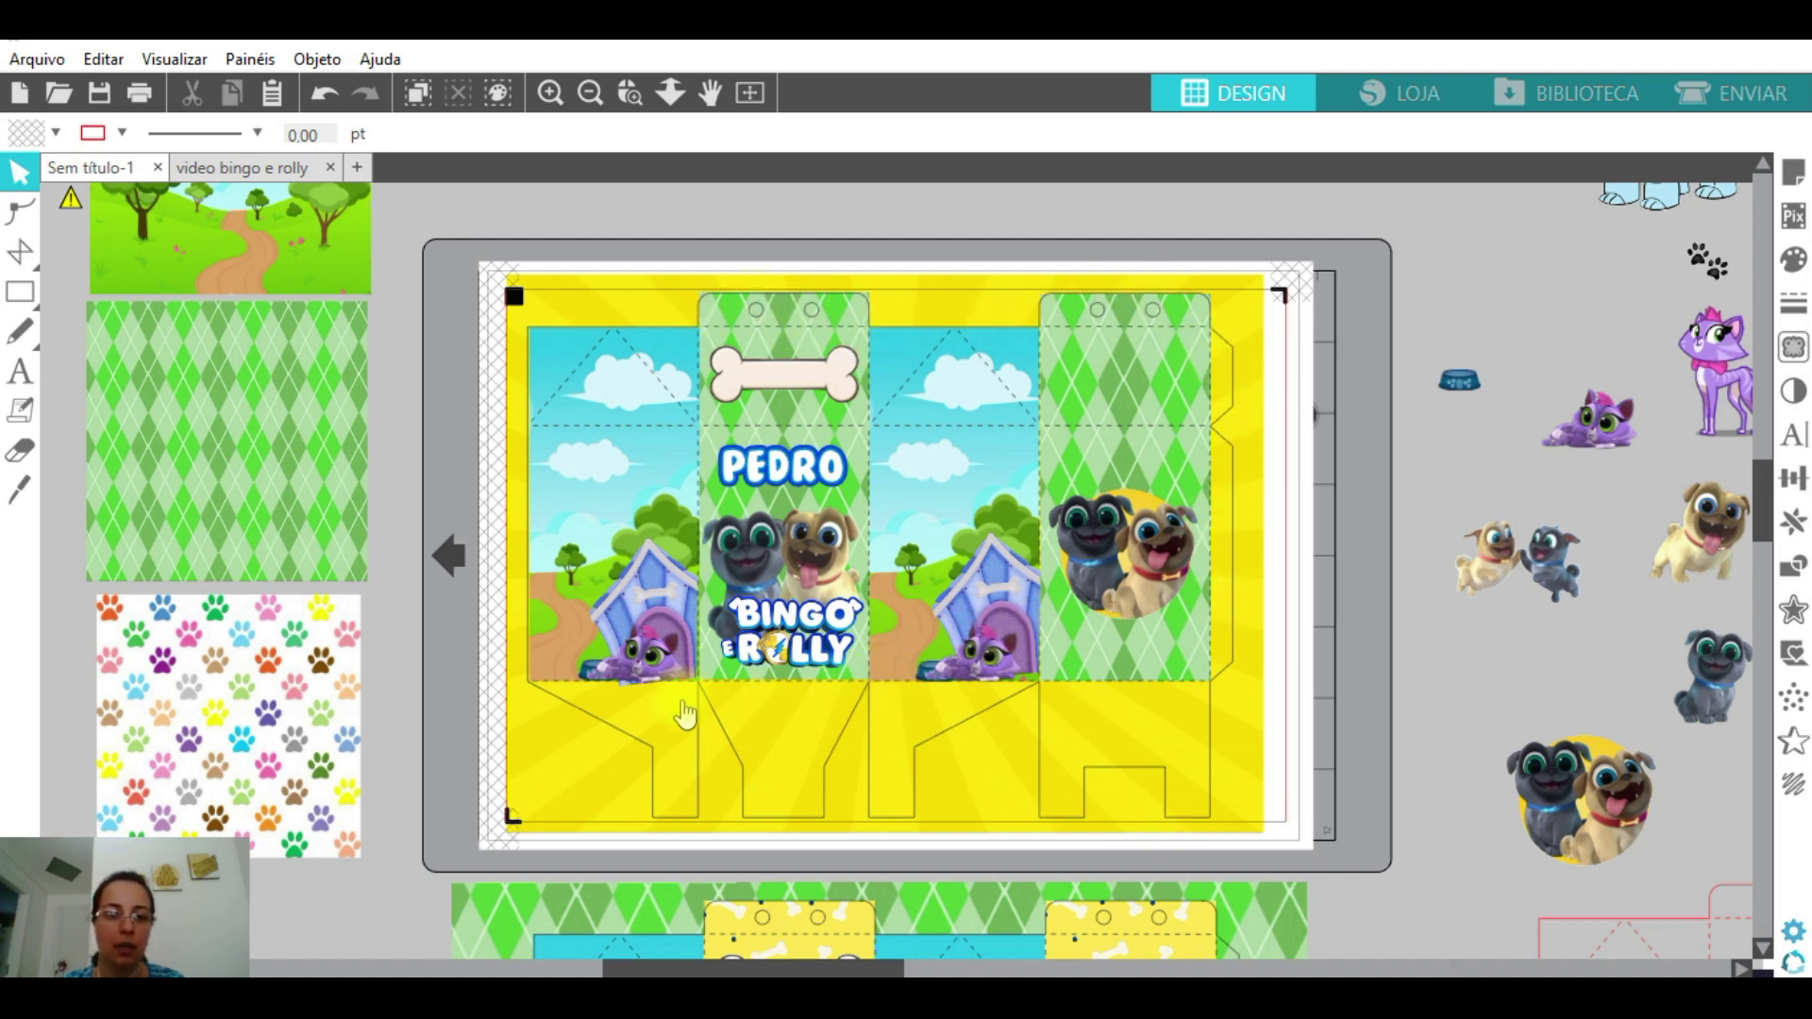
- Nudge the first panel's landscape paper and the second panel's green argyle paper slightly left to align with the template
{"action": "left_click", "coordinate": [604, 532]}
{"action": "key", "text": "Left"}
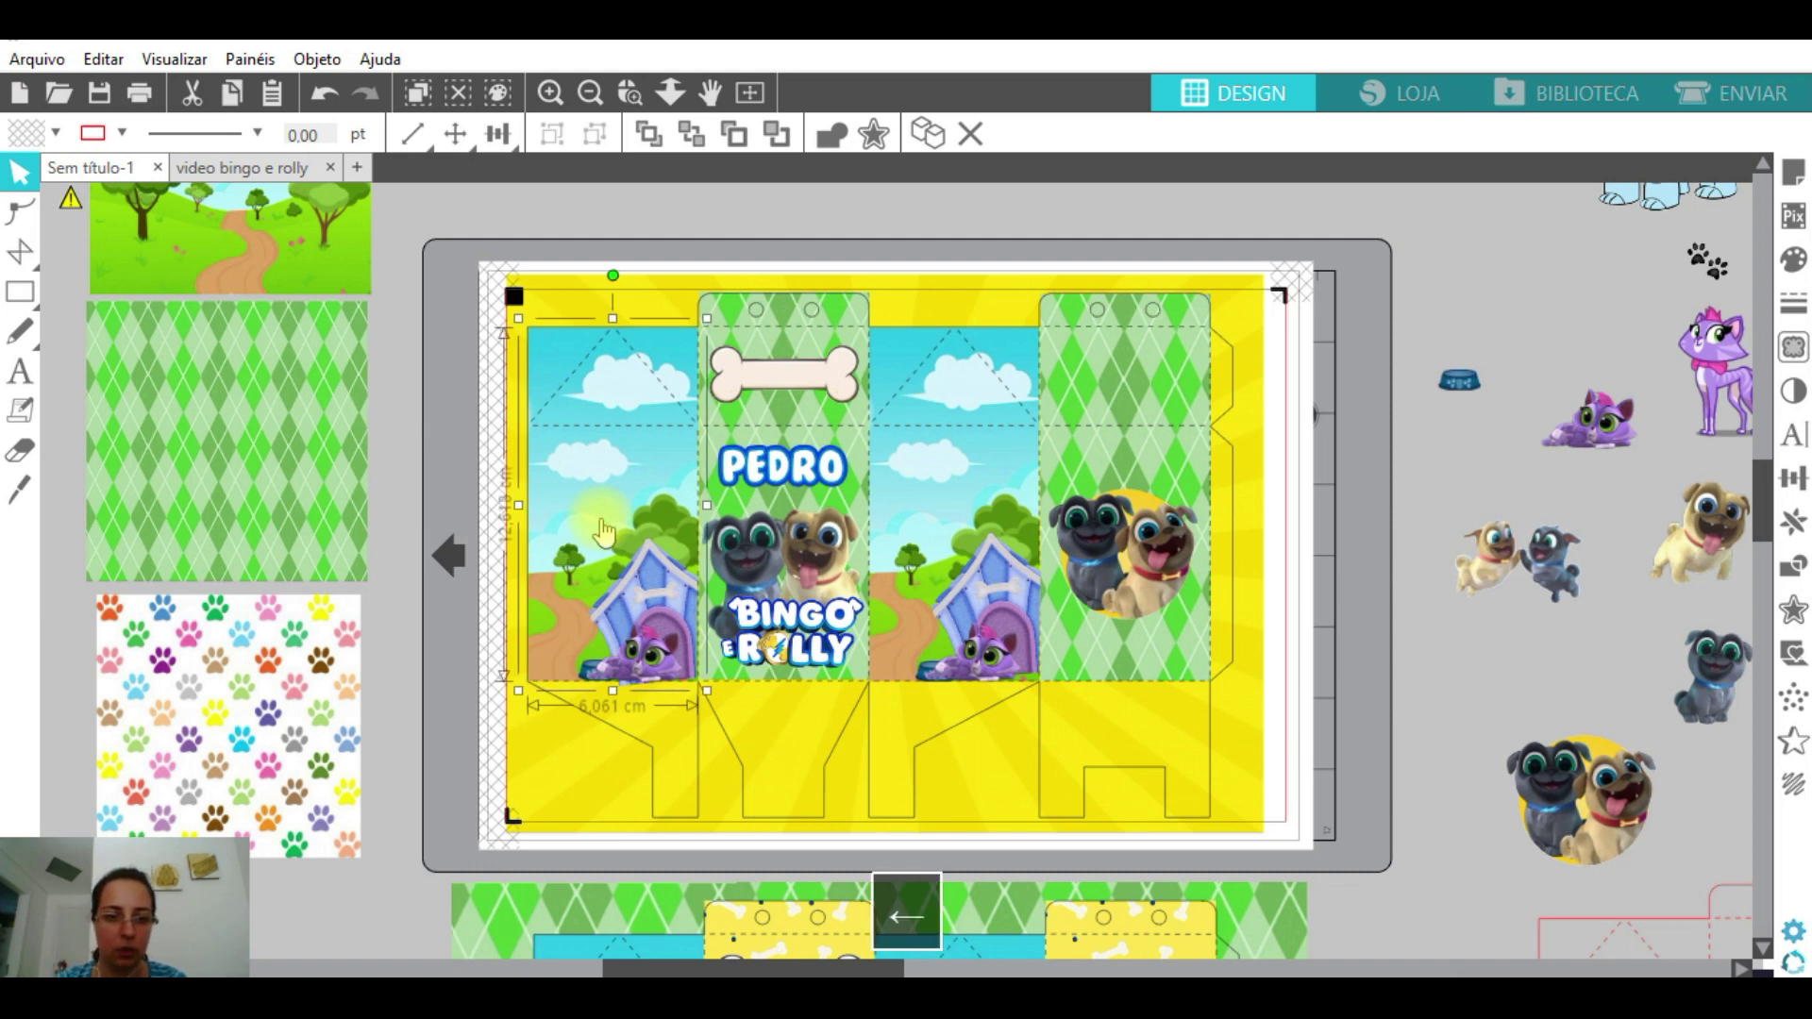
{"action": "left_click", "coordinate": [737, 504]}
{"action": "key", "text": "Left"}
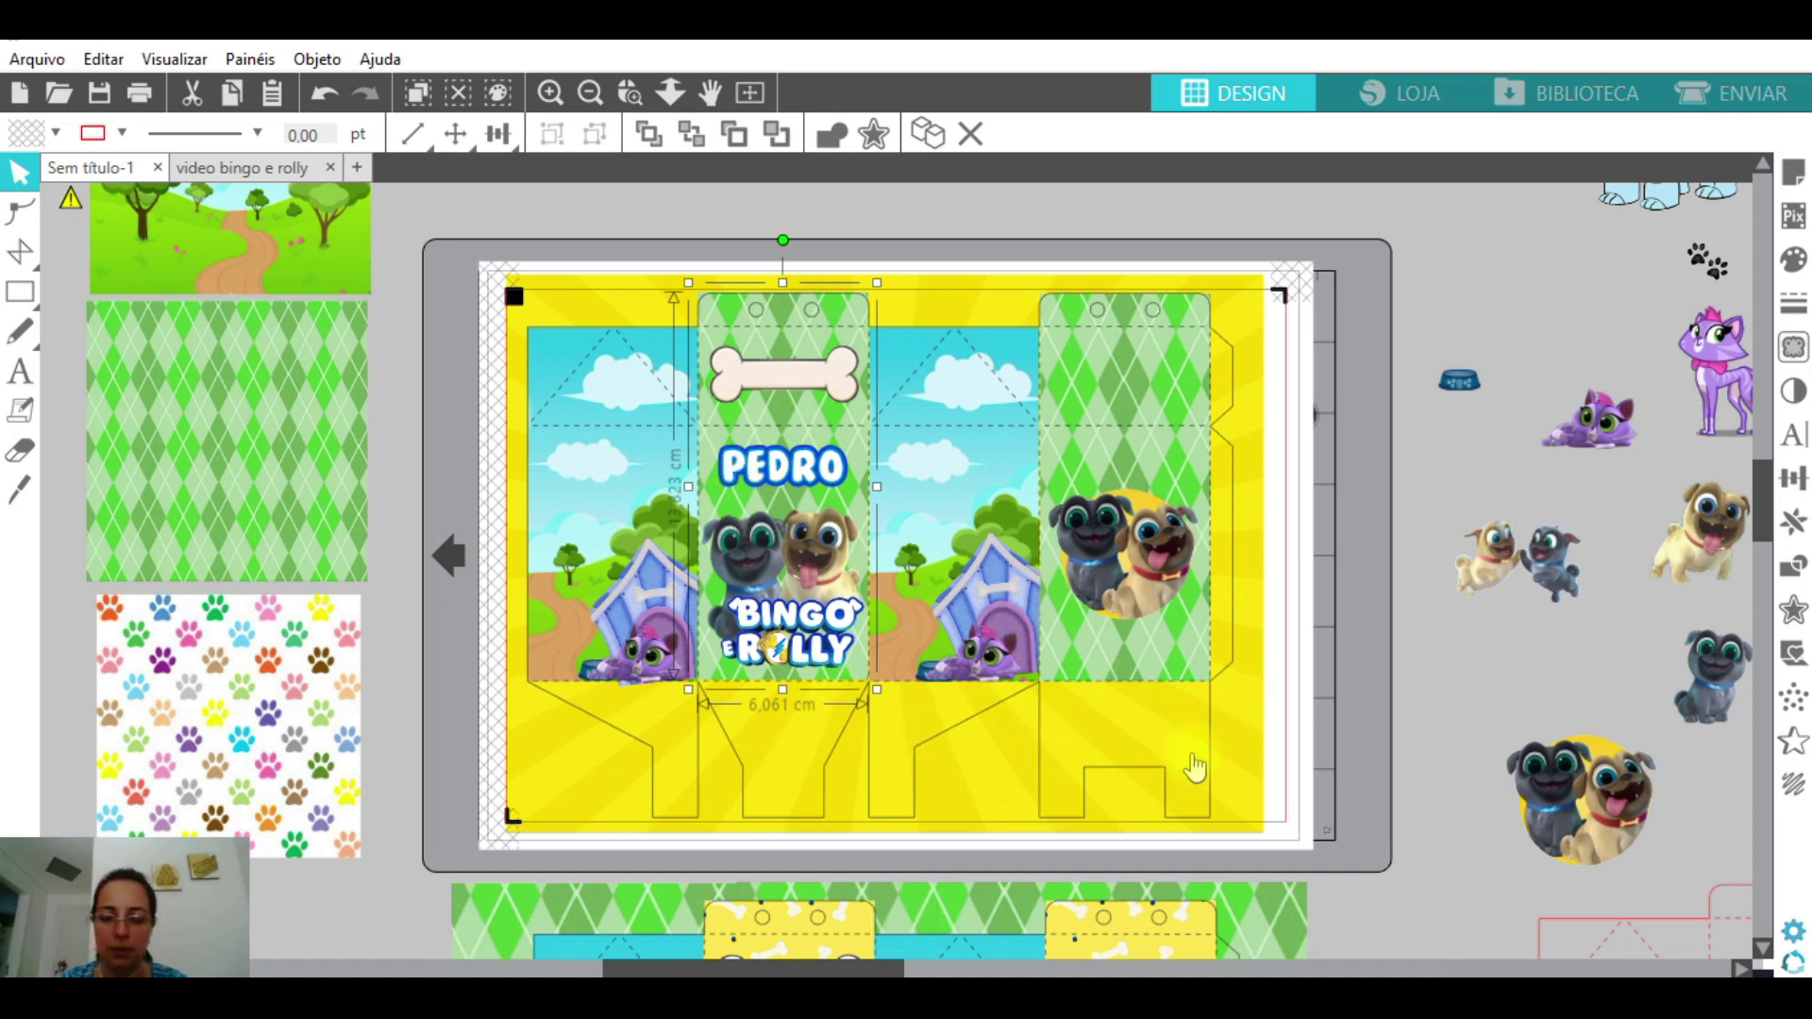
- Reduce the yellow background's height at its upper and lower edges to sit close around the box template
{"action": "left_click", "coordinate": [1252, 340]}
{"action": "left_click_drag", "start_coordinate": [884, 264], "coordinate": [885, 274]}
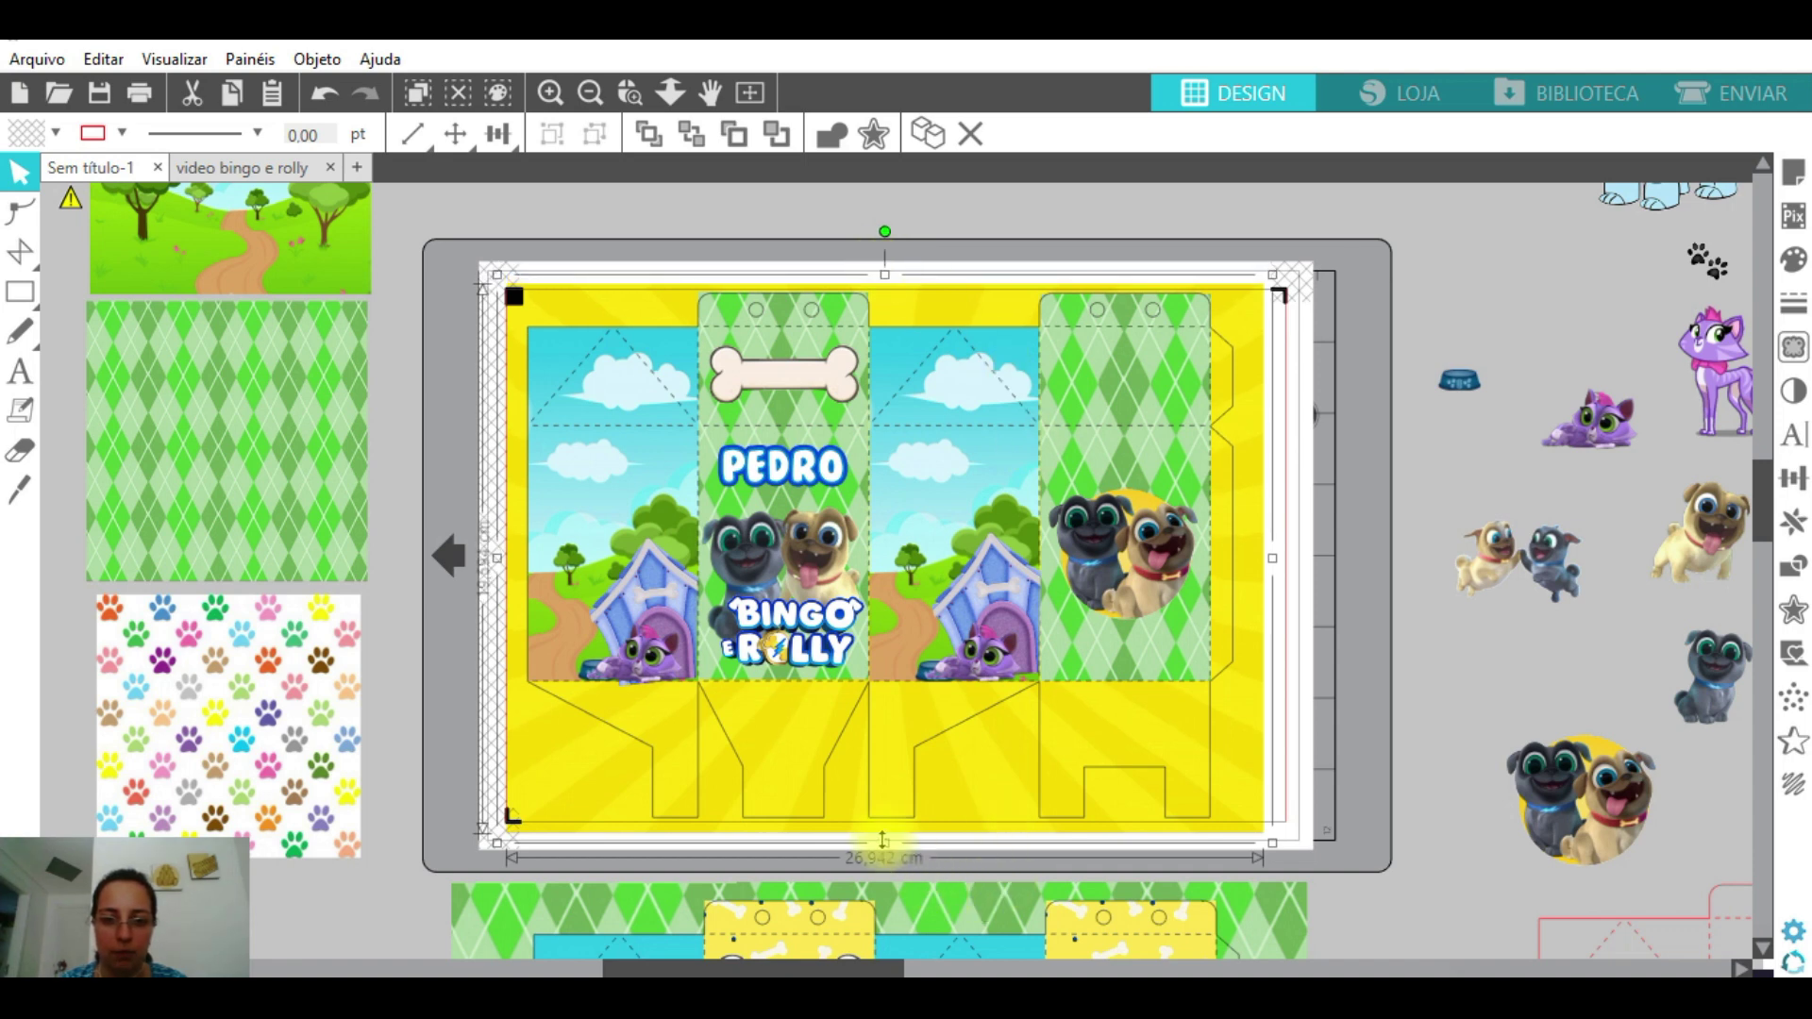
{"action": "left_click_drag", "start_coordinate": [884, 839], "coordinate": [888, 836]}
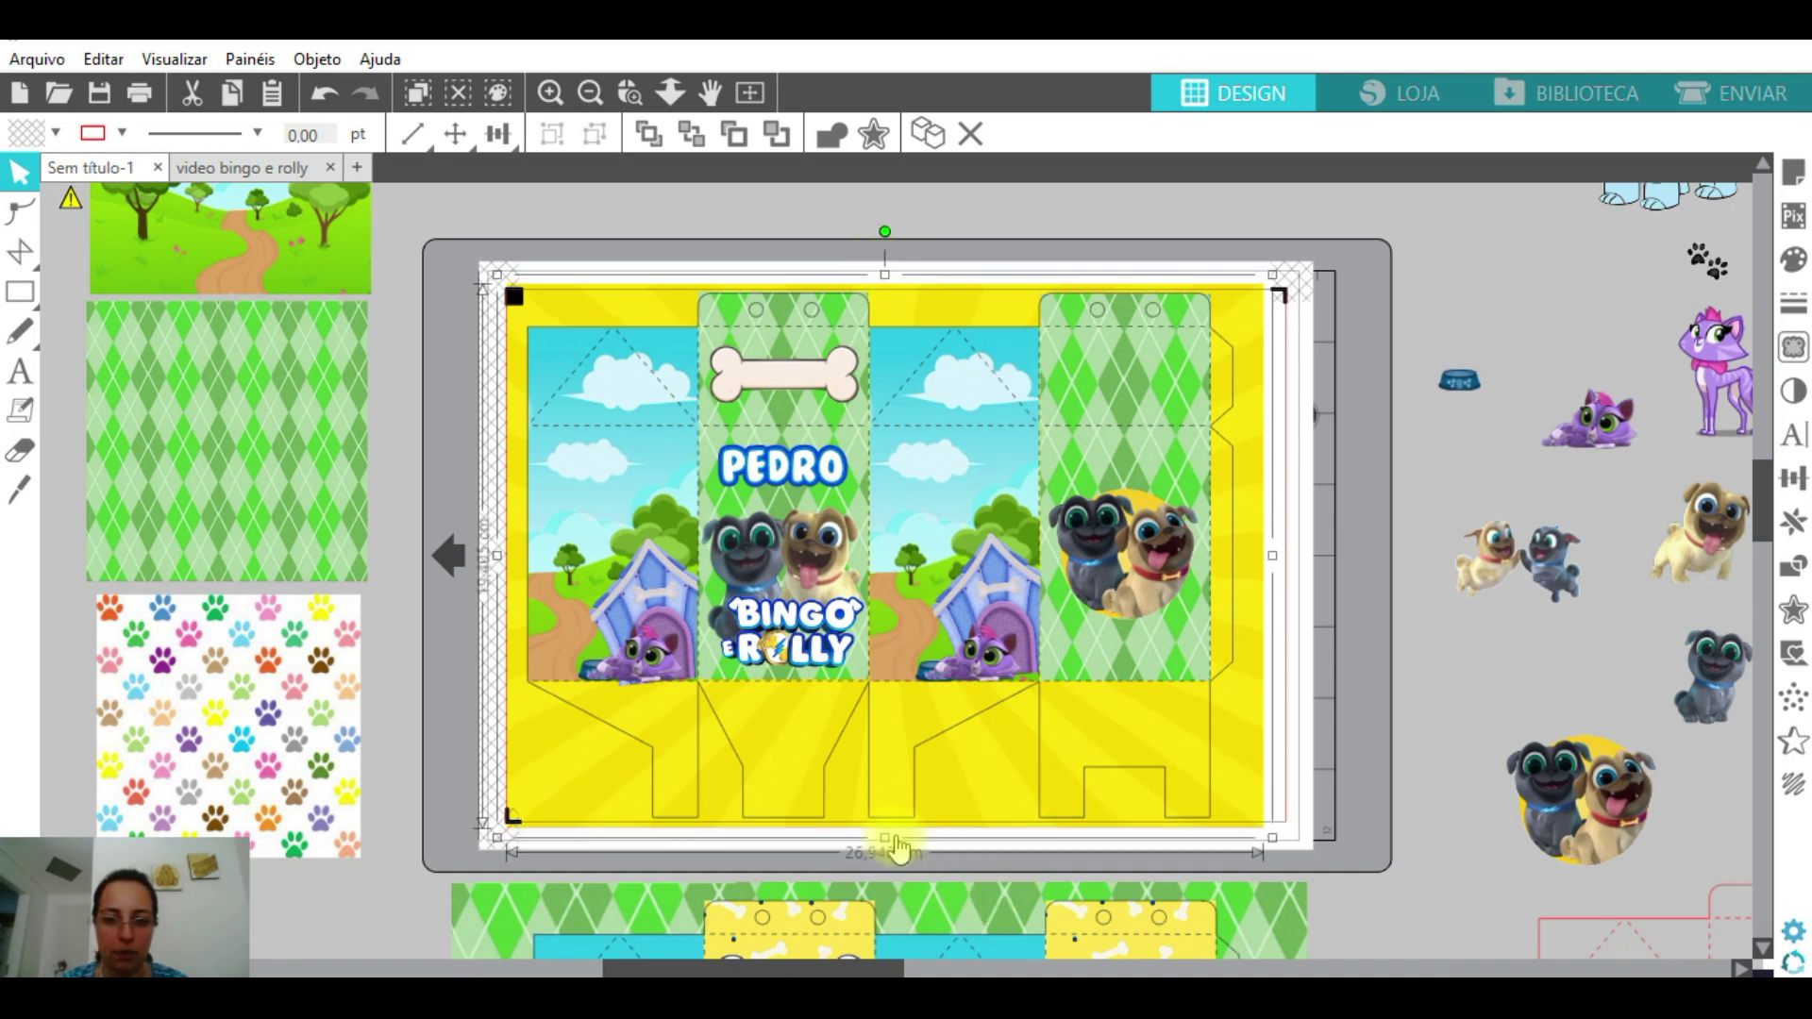
{"action": "left_click", "coordinate": [1390, 538]}
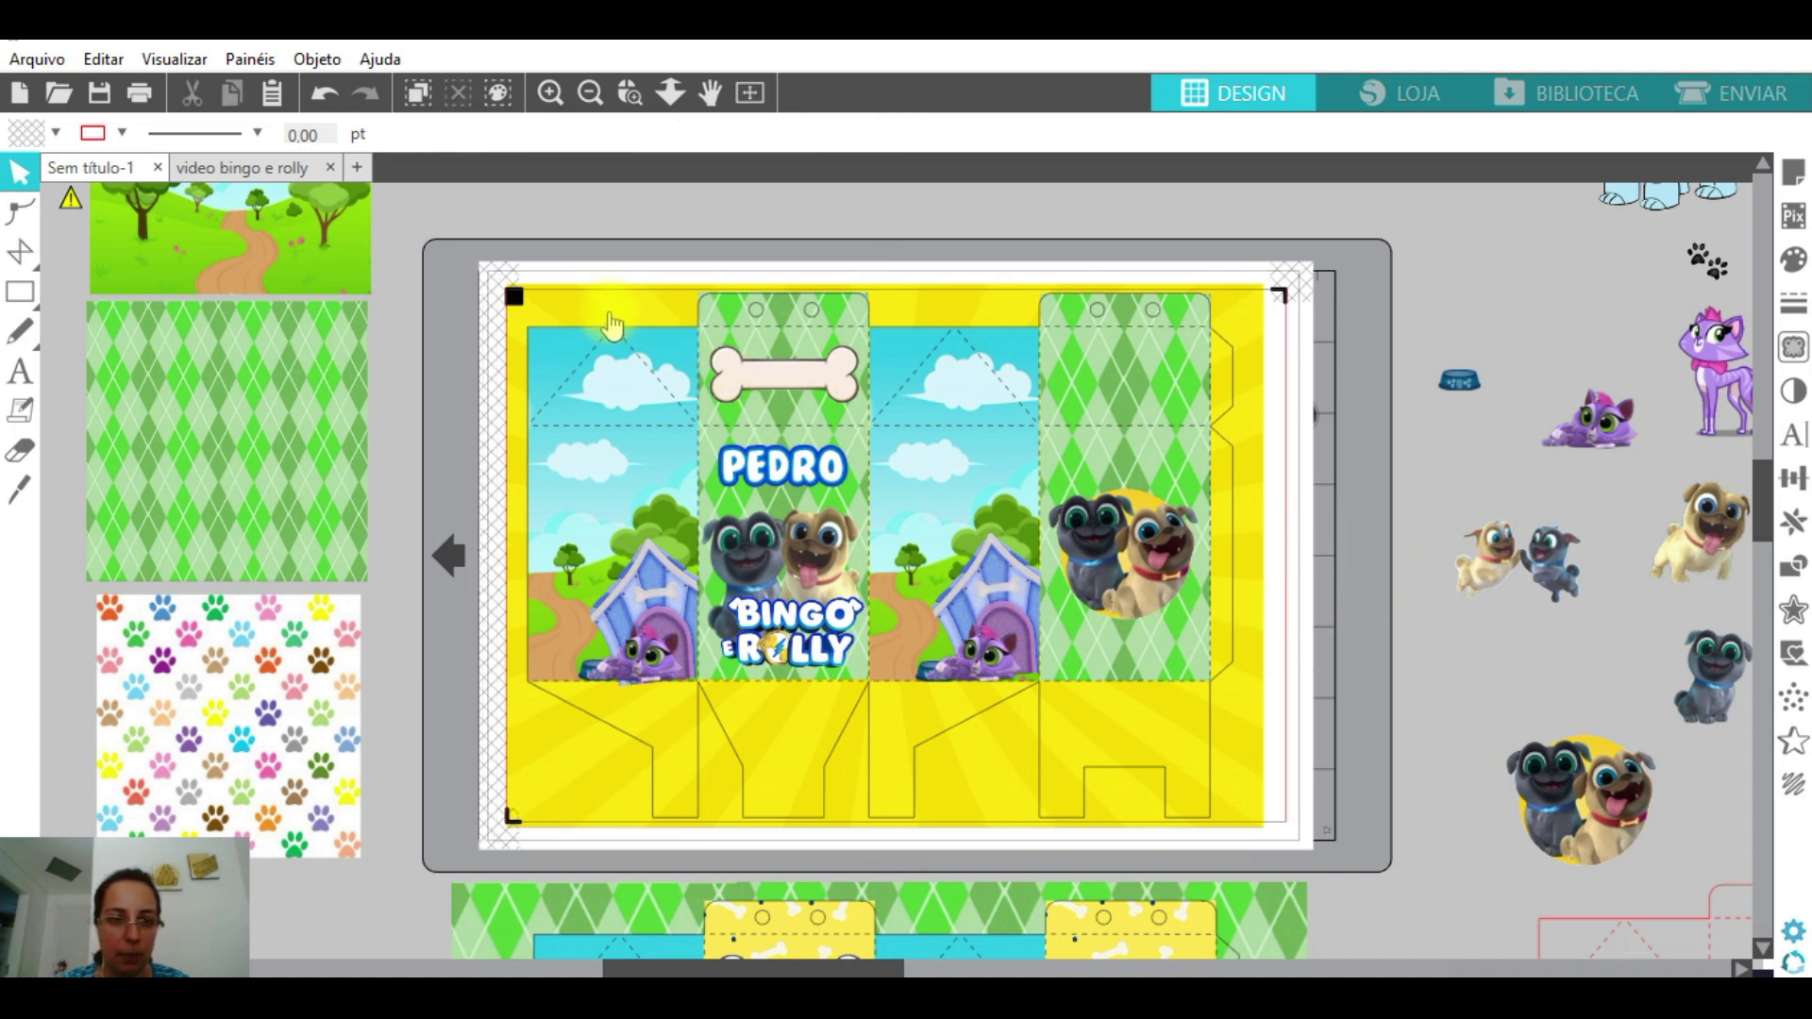
- Erase the yellow background around the lower-left and upper-left registration marks with the 2.20 cm solid eraser
{"action": "left_click", "coordinate": [520, 337]}
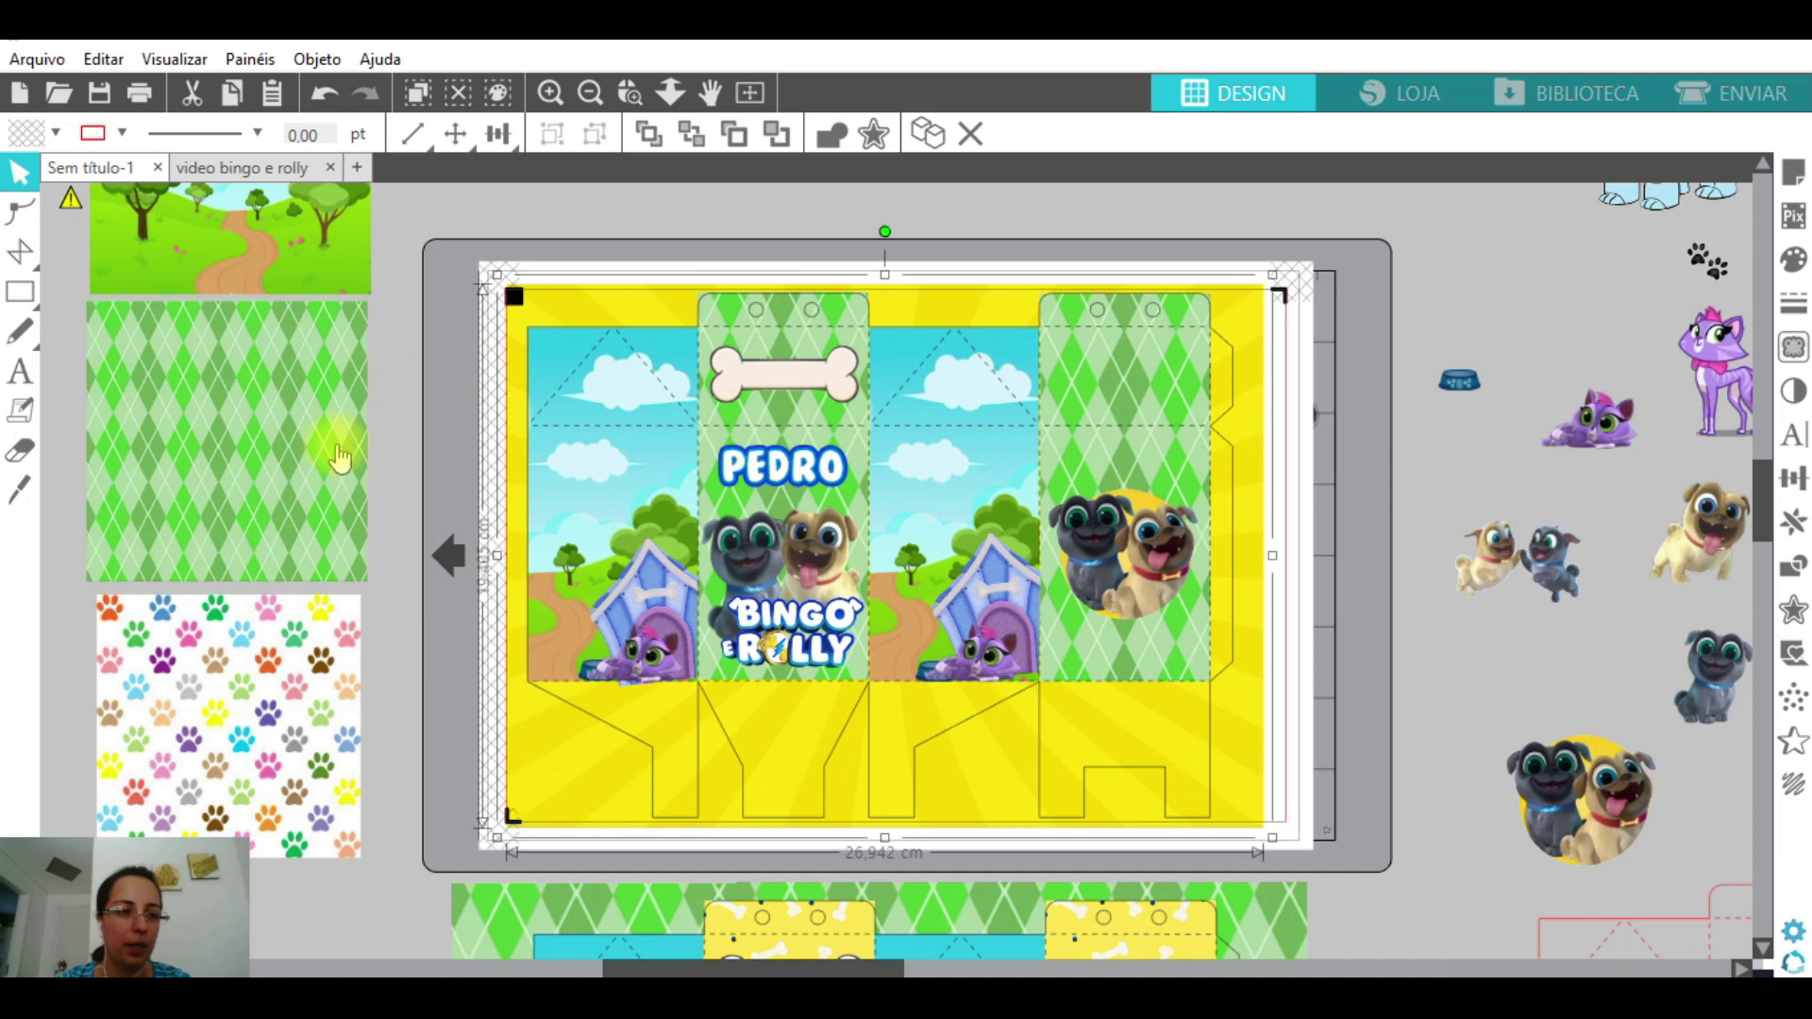
{"action": "left_click", "coordinate": [21, 453]}
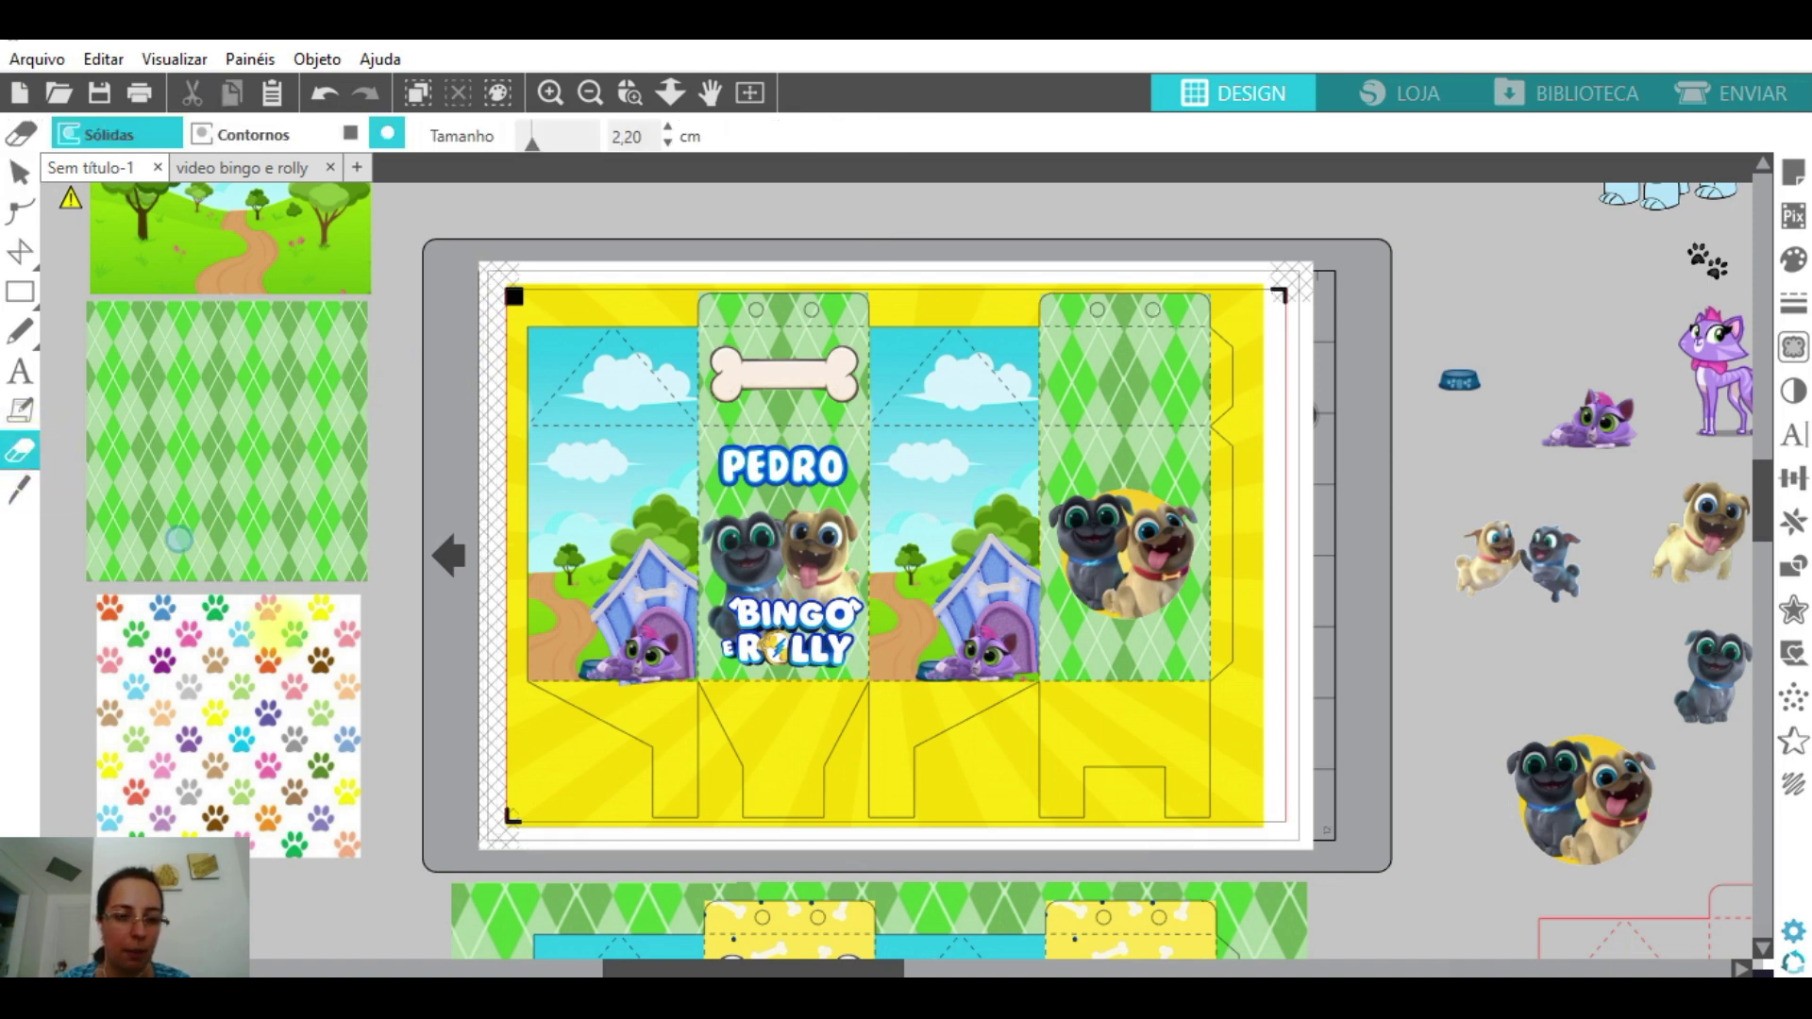
{"action": "mouse_move", "coordinate": [504, 808]}
{"action": "left_mouse_down"}
{"action": "mouse_move", "coordinate": [541, 842]}
{"action": "mouse_move", "coordinate": [506, 808]}
{"action": "mouse_move", "coordinate": [503, 765]}
{"action": "mouse_move", "coordinate": [572, 835]}
{"action": "mouse_move", "coordinate": [505, 733]}
{"action": "mouse_move", "coordinate": [580, 824]}
{"action": "mouse_move", "coordinate": [607, 819]}
{"action": "mouse_move", "coordinate": [482, 703]}
{"action": "left_mouse_up"}
{"action": "left_click", "coordinate": [19, 171]}
{"action": "left_click", "coordinate": [19, 451]}
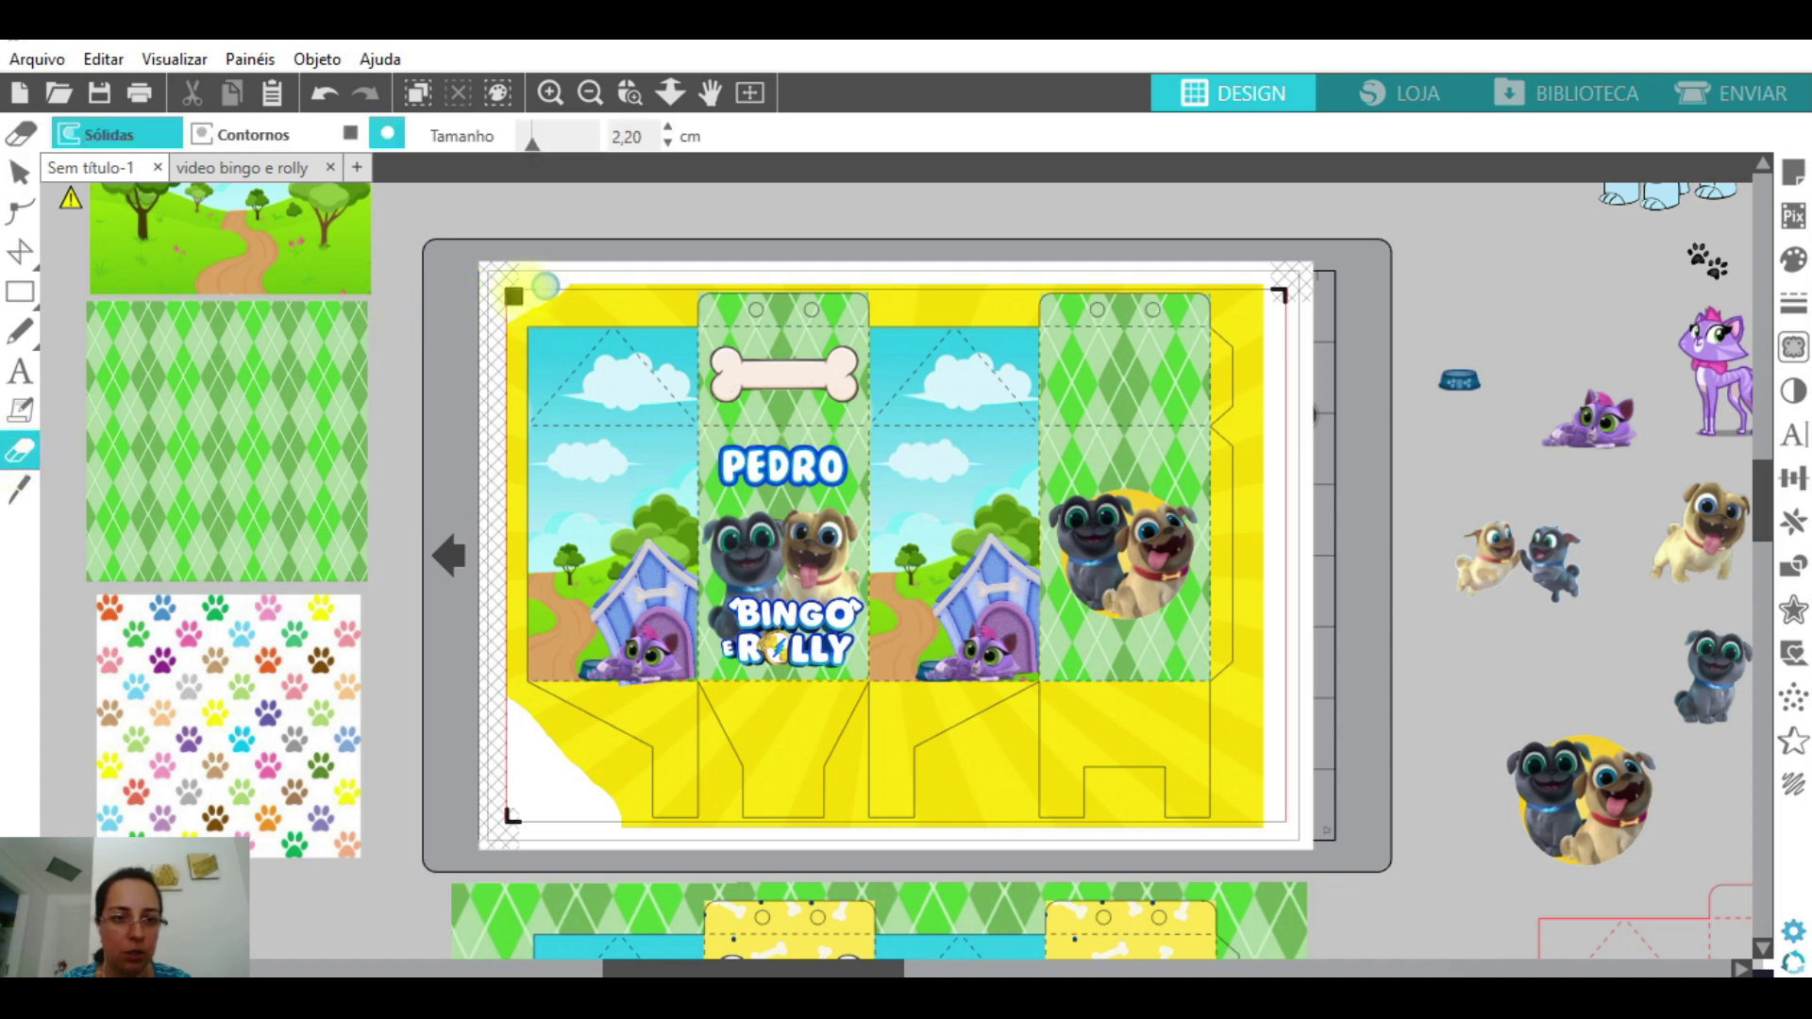
{"action": "left_click_drag", "start_coordinate": [528, 304], "coordinate": [592, 276]}
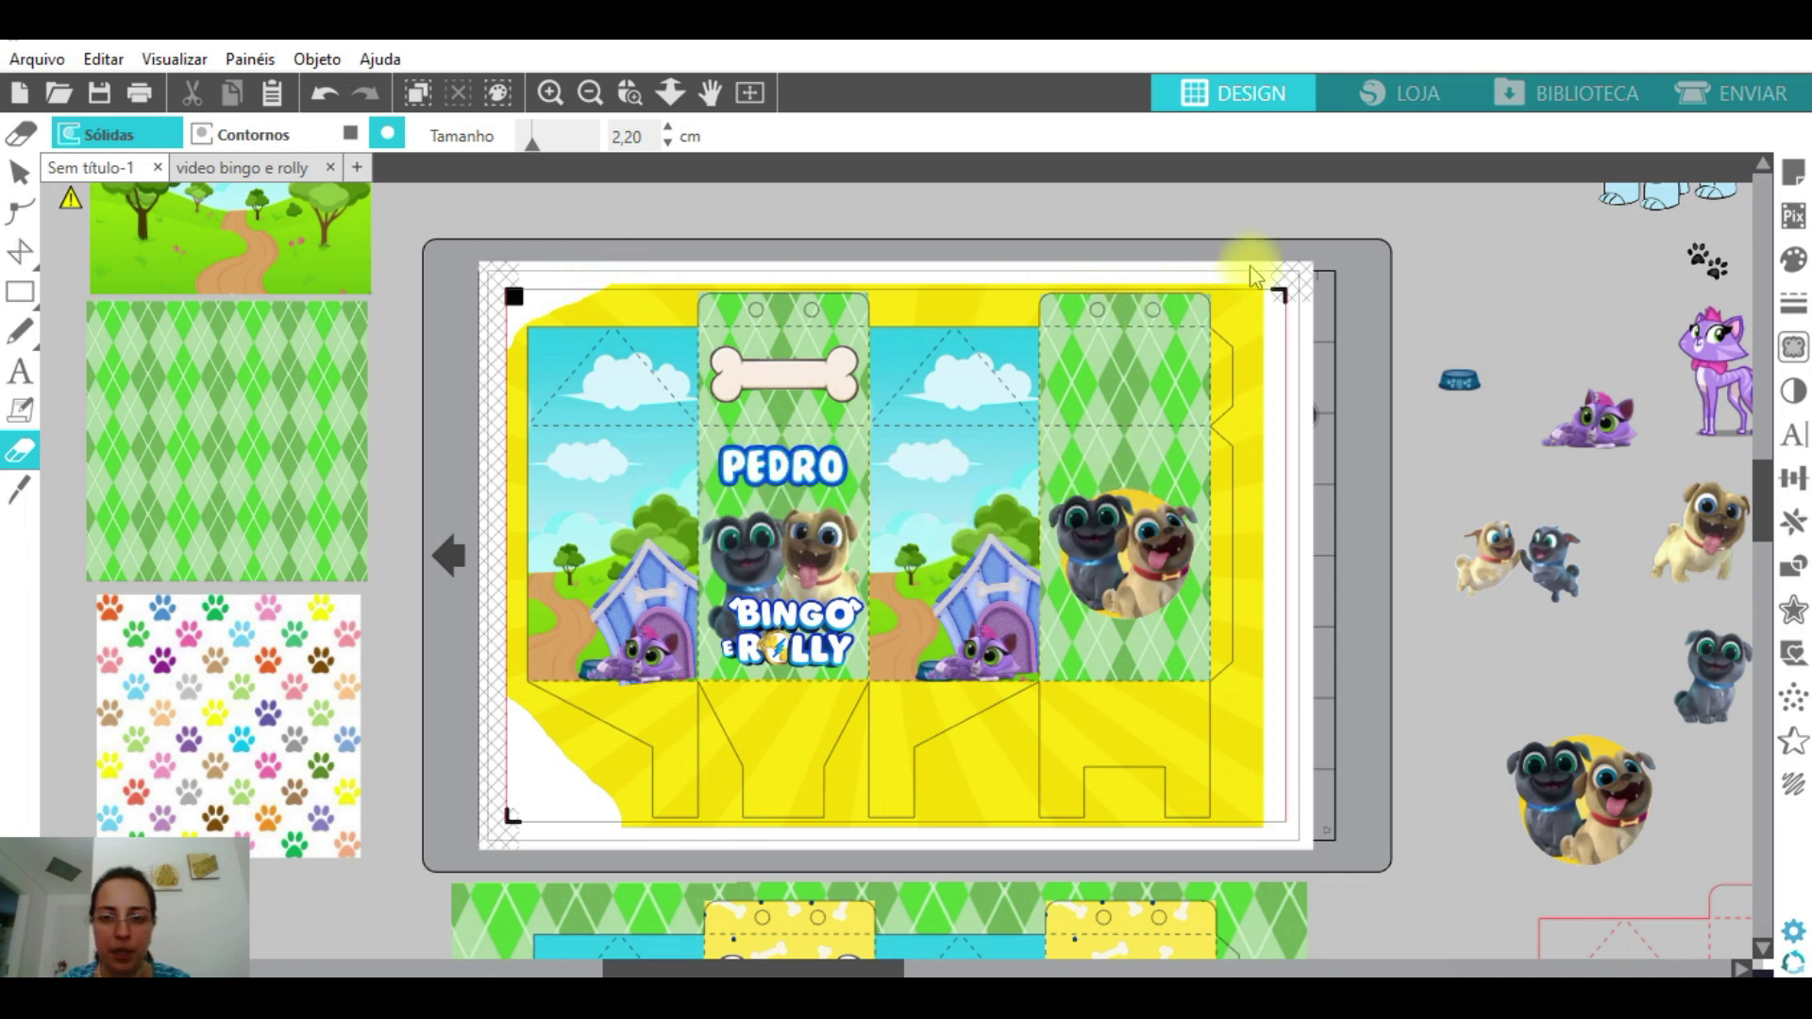
- Erase the yellow background around the upper-right registration mark and in the gap between the third and fourth bottom flaps
{"action": "left_click", "coordinate": [19, 411]}
{"action": "left_click", "coordinate": [20, 450]}
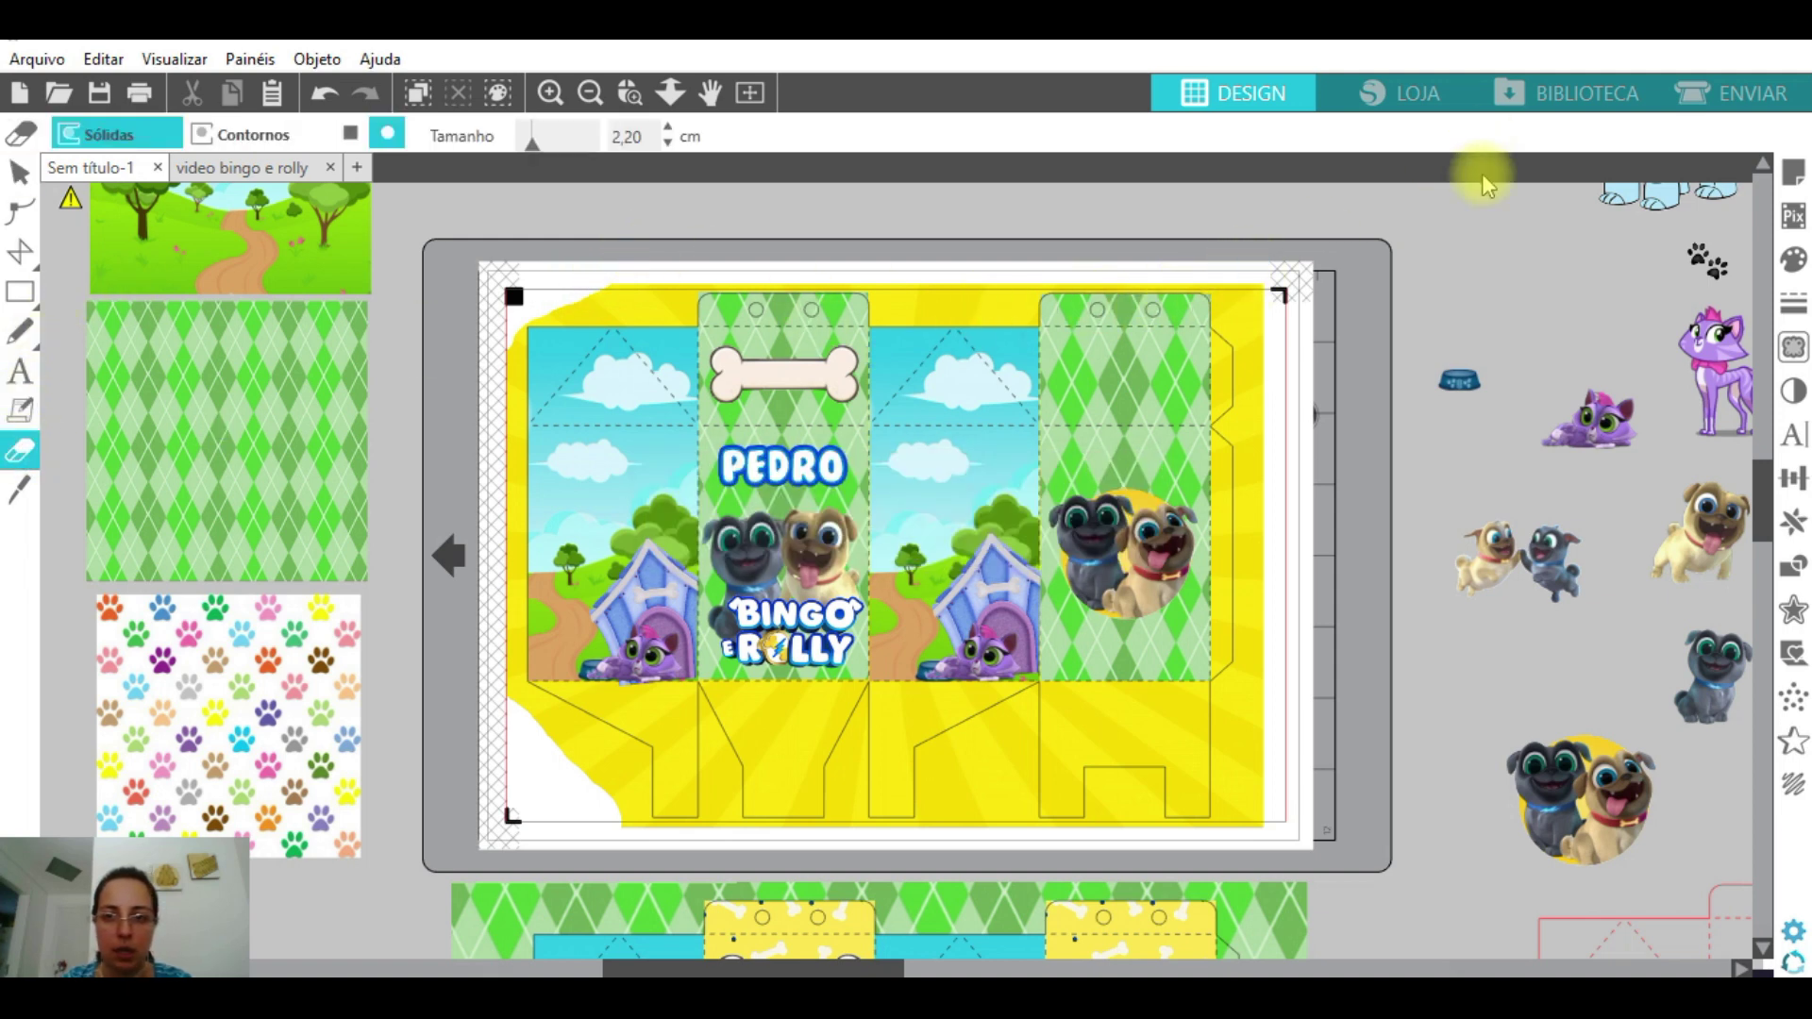
{"action": "mouse_move", "coordinate": [1252, 302]}
{"action": "left_mouse_down"}
{"action": "mouse_move", "coordinate": [1254, 275]}
{"action": "mouse_move", "coordinate": [1262, 301]}
{"action": "mouse_move", "coordinate": [1234, 278]}
{"action": "mouse_move", "coordinate": [1274, 279]}
{"action": "mouse_move", "coordinate": [1246, 253]}
{"action": "left_mouse_up"}
{"action": "key", "text": "v"}
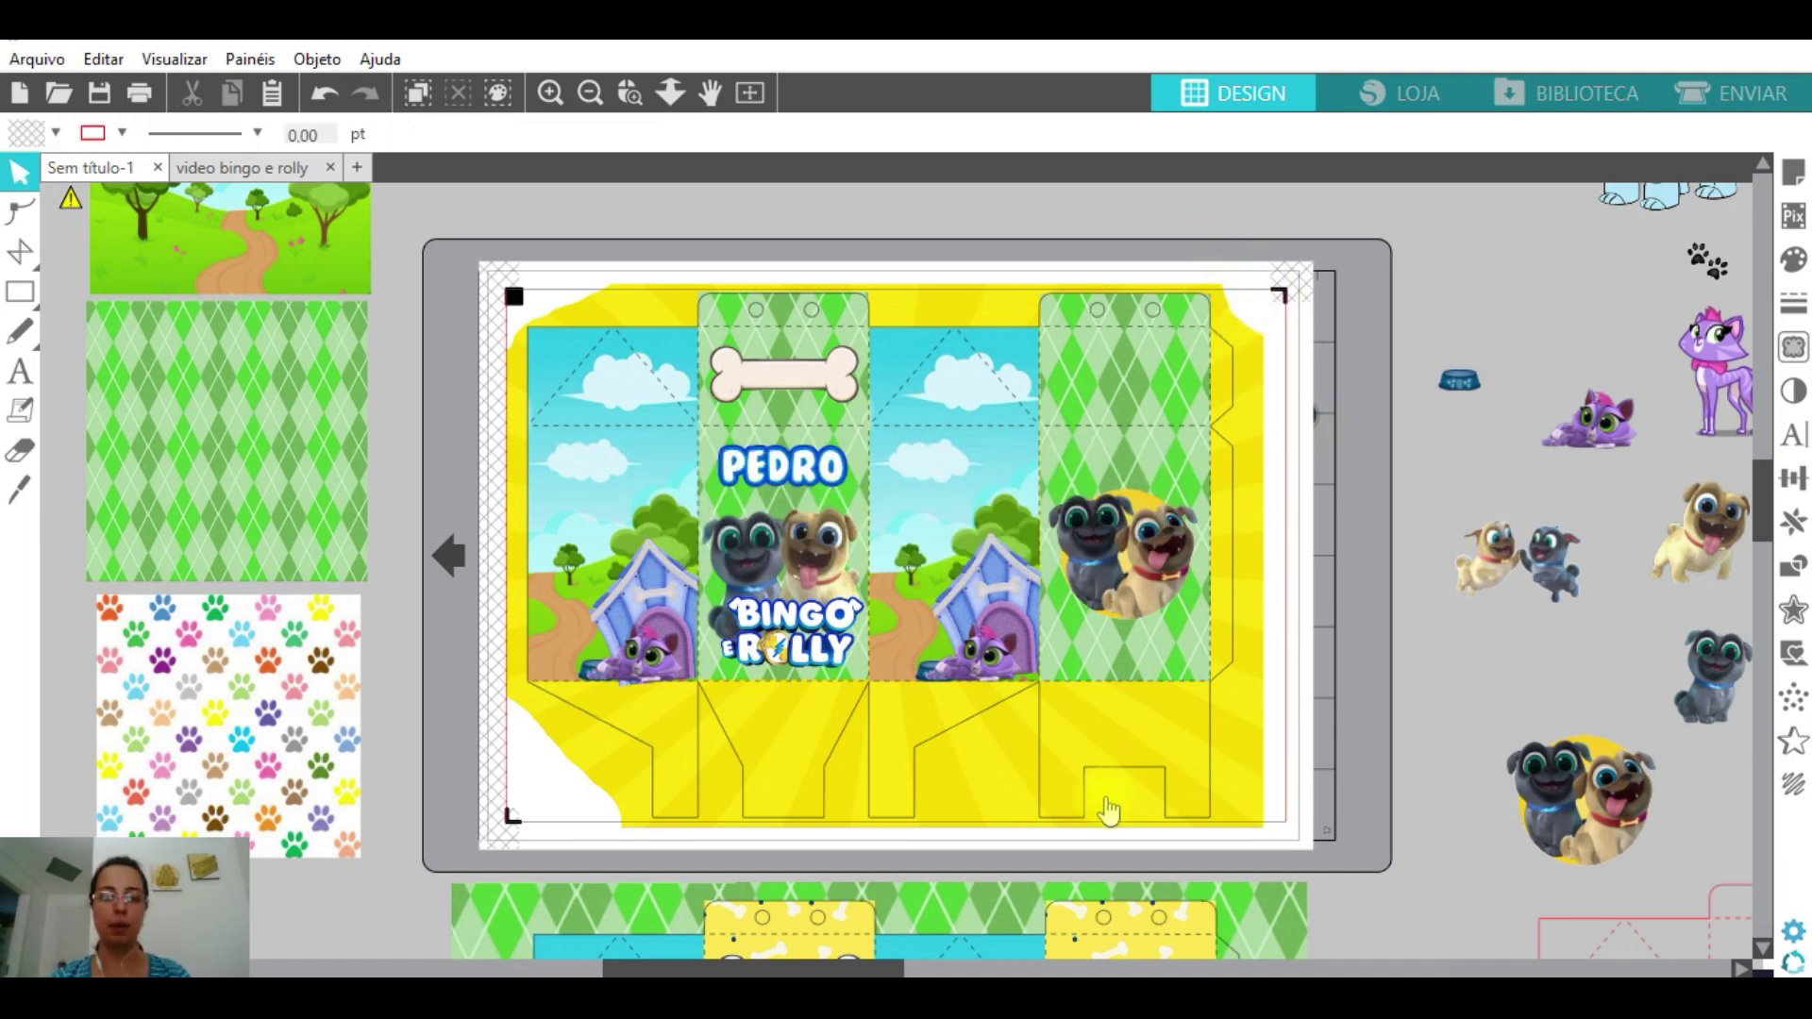
{"action": "left_click", "coordinate": [20, 450]}
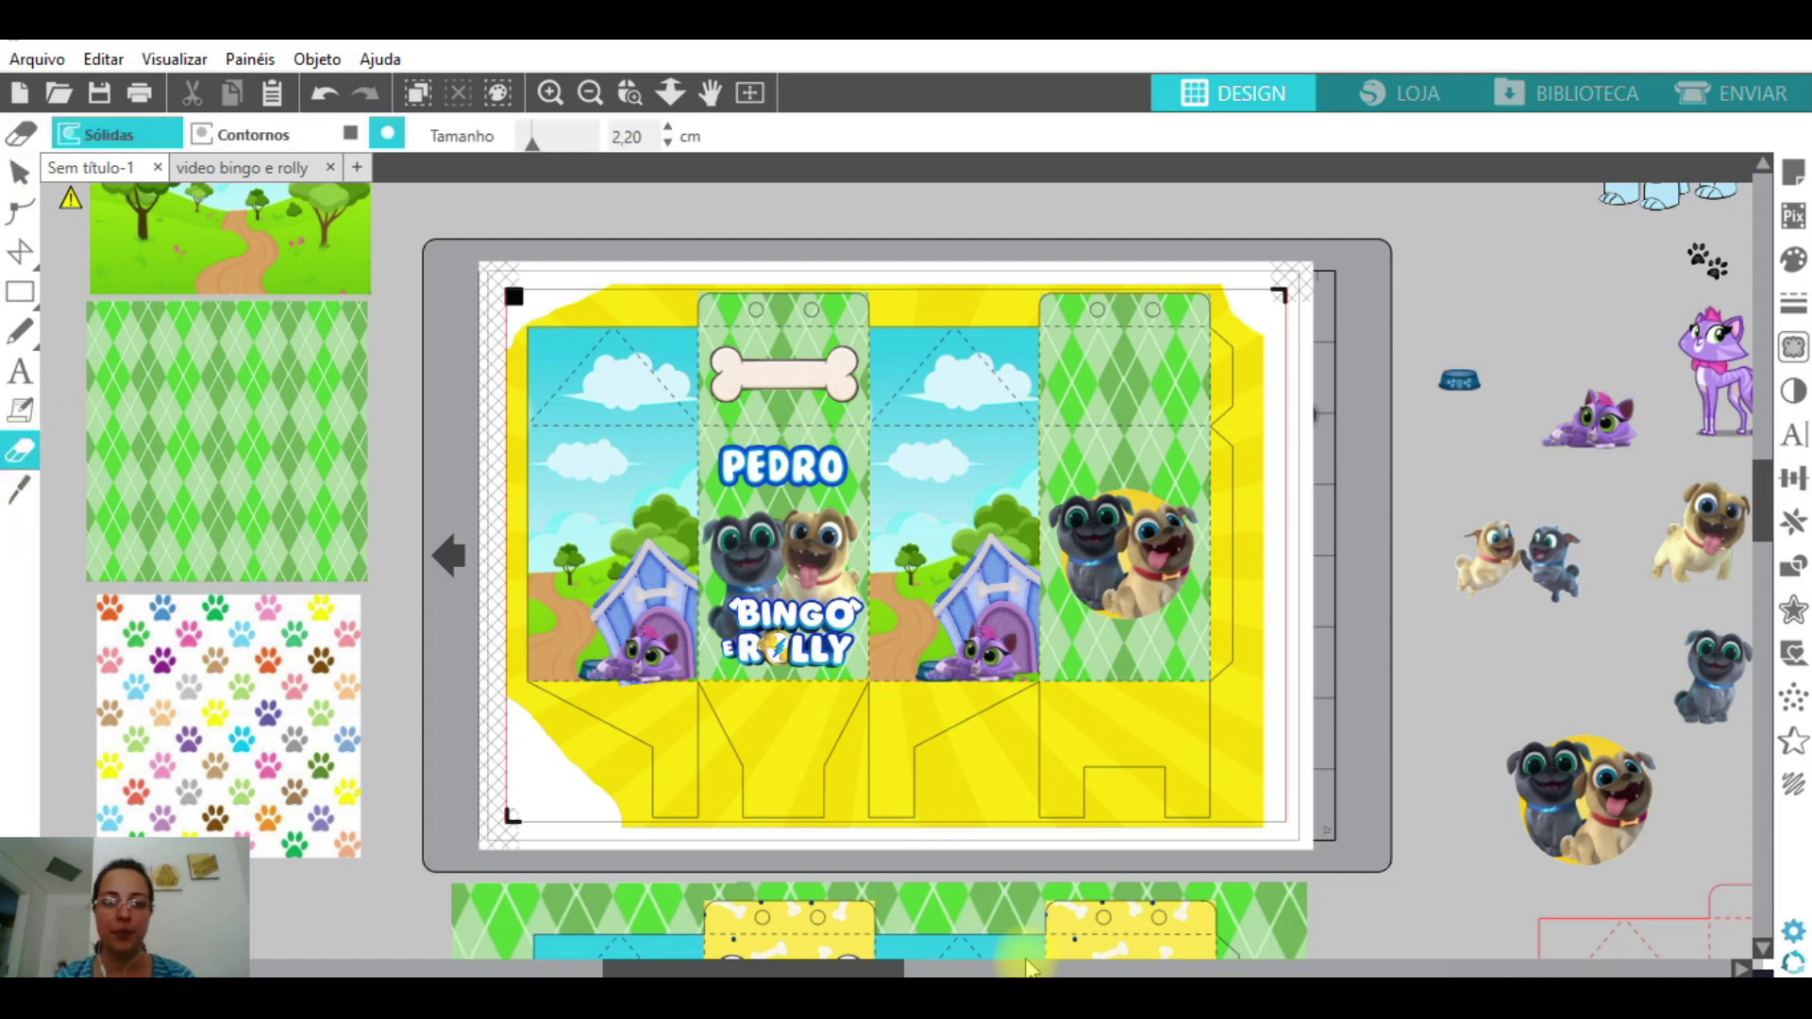
{"action": "mouse_move", "coordinate": [948, 817]}
{"action": "left_mouse_down"}
{"action": "mouse_move", "coordinate": [1017, 743]}
{"action": "mouse_move", "coordinate": [1010, 836]}
{"action": "mouse_move", "coordinate": [1007, 797]}
{"action": "mouse_move", "coordinate": [980, 821]}
{"action": "mouse_move", "coordinate": [968, 784]}
{"action": "mouse_move", "coordinate": [994, 757]}
{"action": "mouse_move", "coordinate": [962, 770]}
{"action": "mouse_move", "coordinate": [925, 846]}
{"action": "mouse_move", "coordinate": [995, 861]}
{"action": "left_mouse_up"}
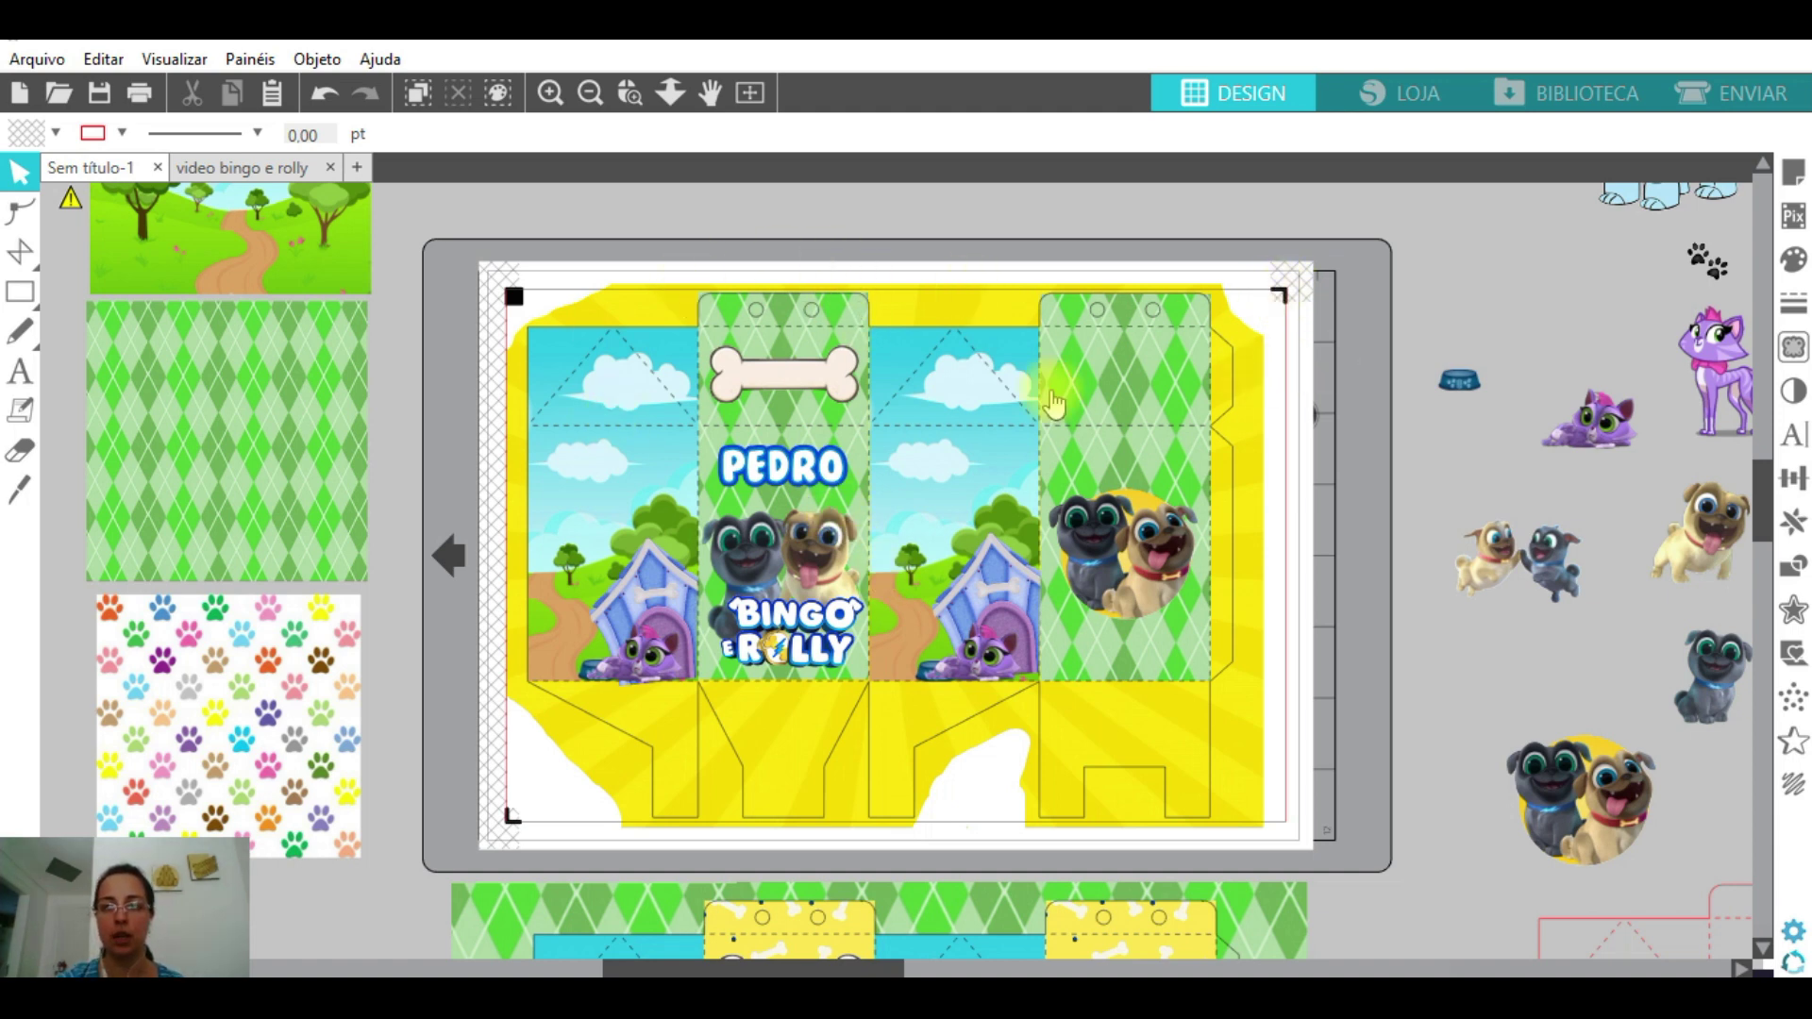
- Set up the cut job by line colour, excluding the red and both blue colours and keeping black enabled
{"action": "left_click", "coordinate": [1757, 94]}
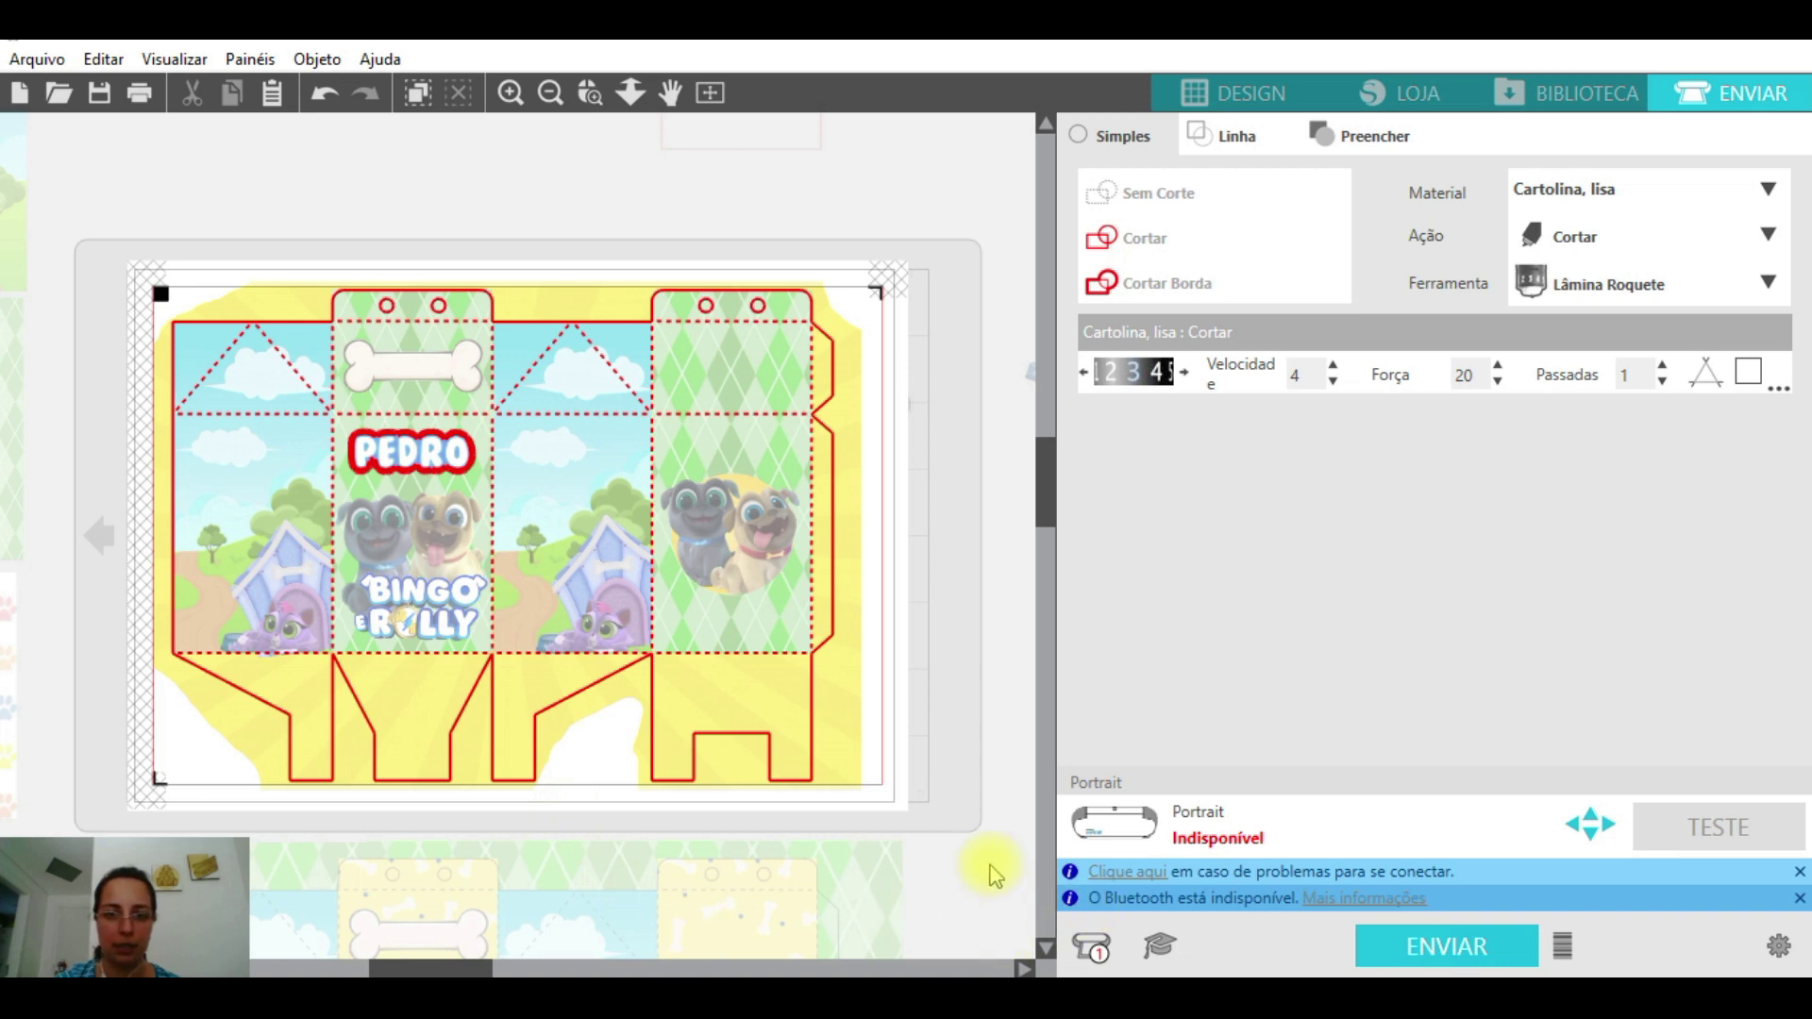
{"action": "left_click", "coordinate": [1230, 141]}
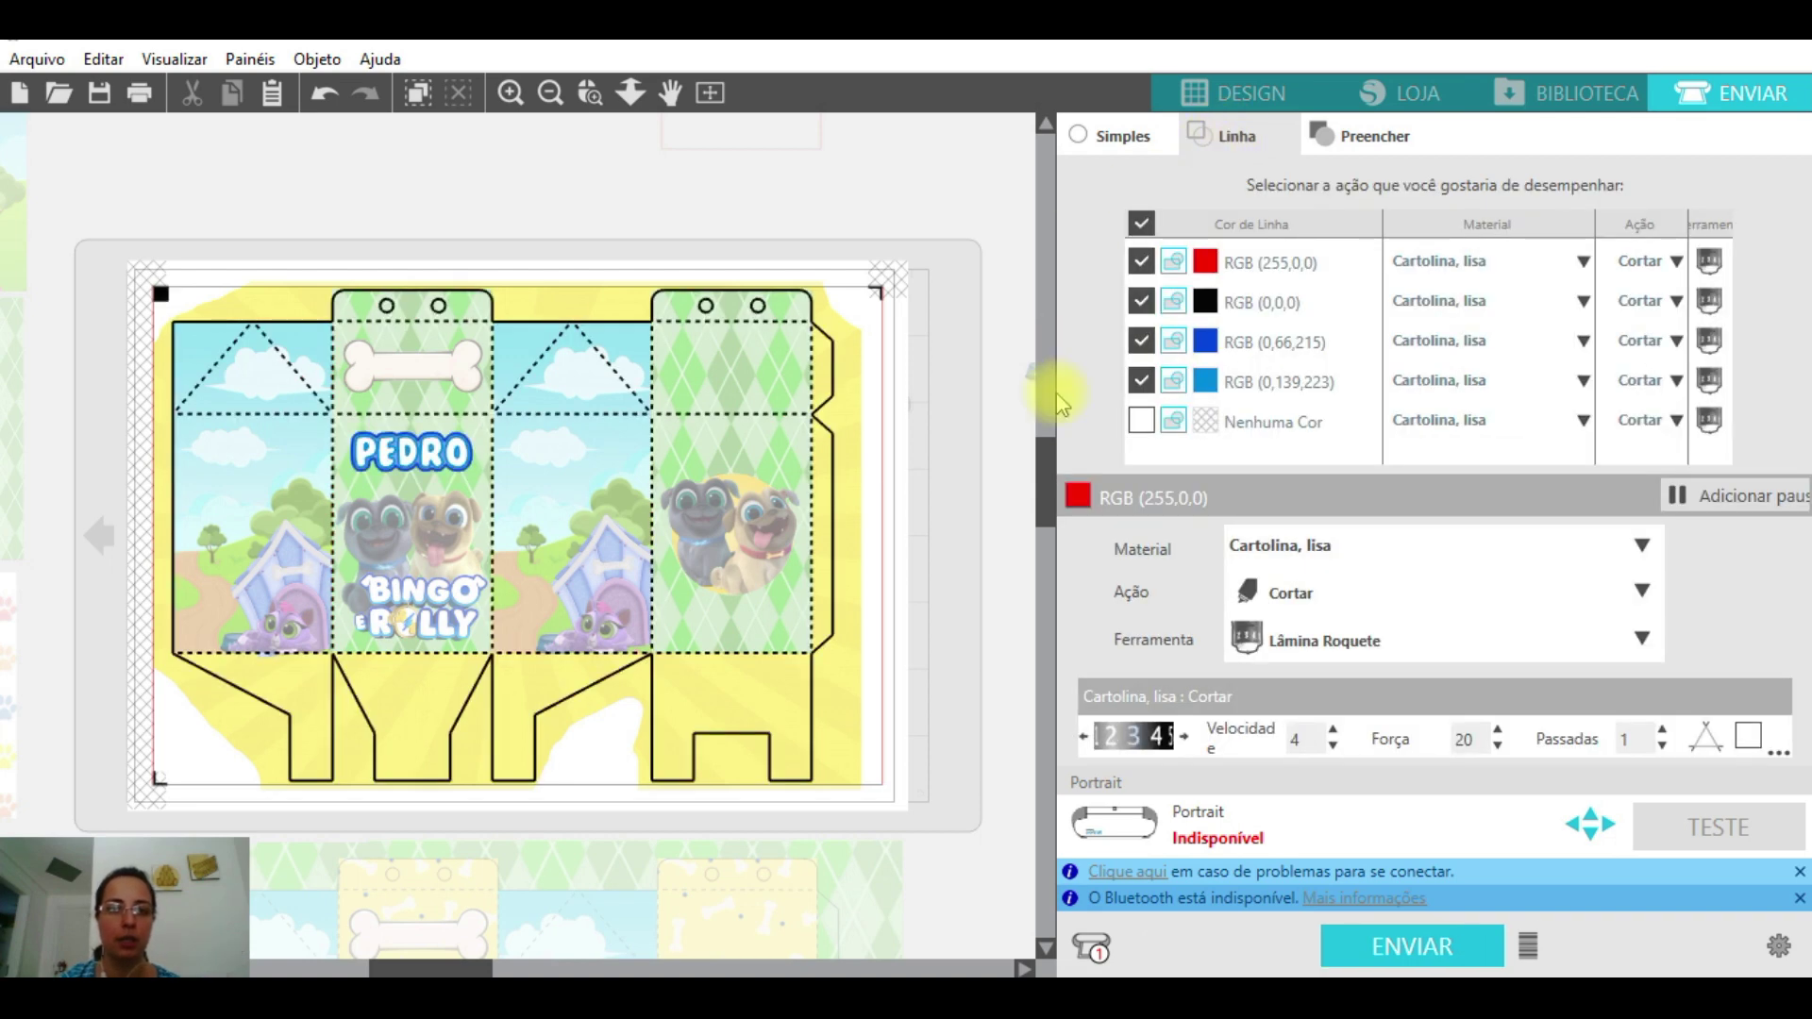
{"action": "left_click", "coordinate": [1140, 381]}
{"action": "left_click", "coordinate": [1141, 341]}
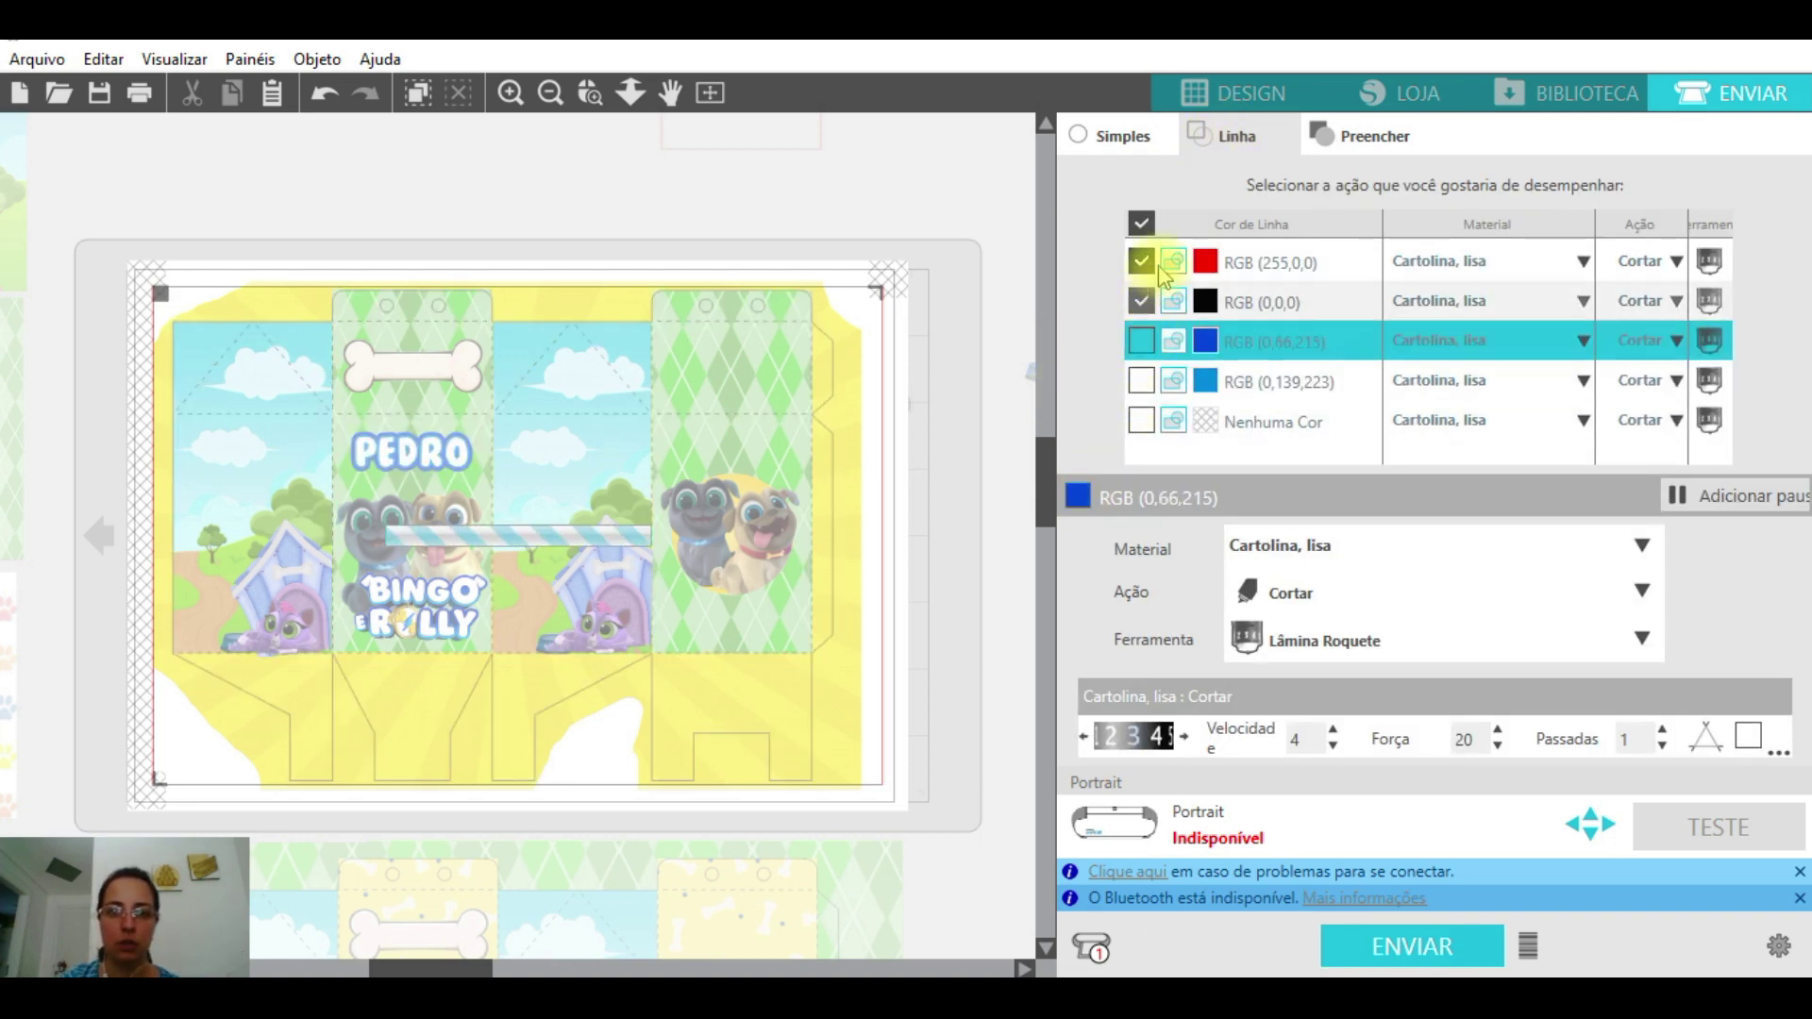
{"action": "left_click", "coordinate": [1143, 263]}
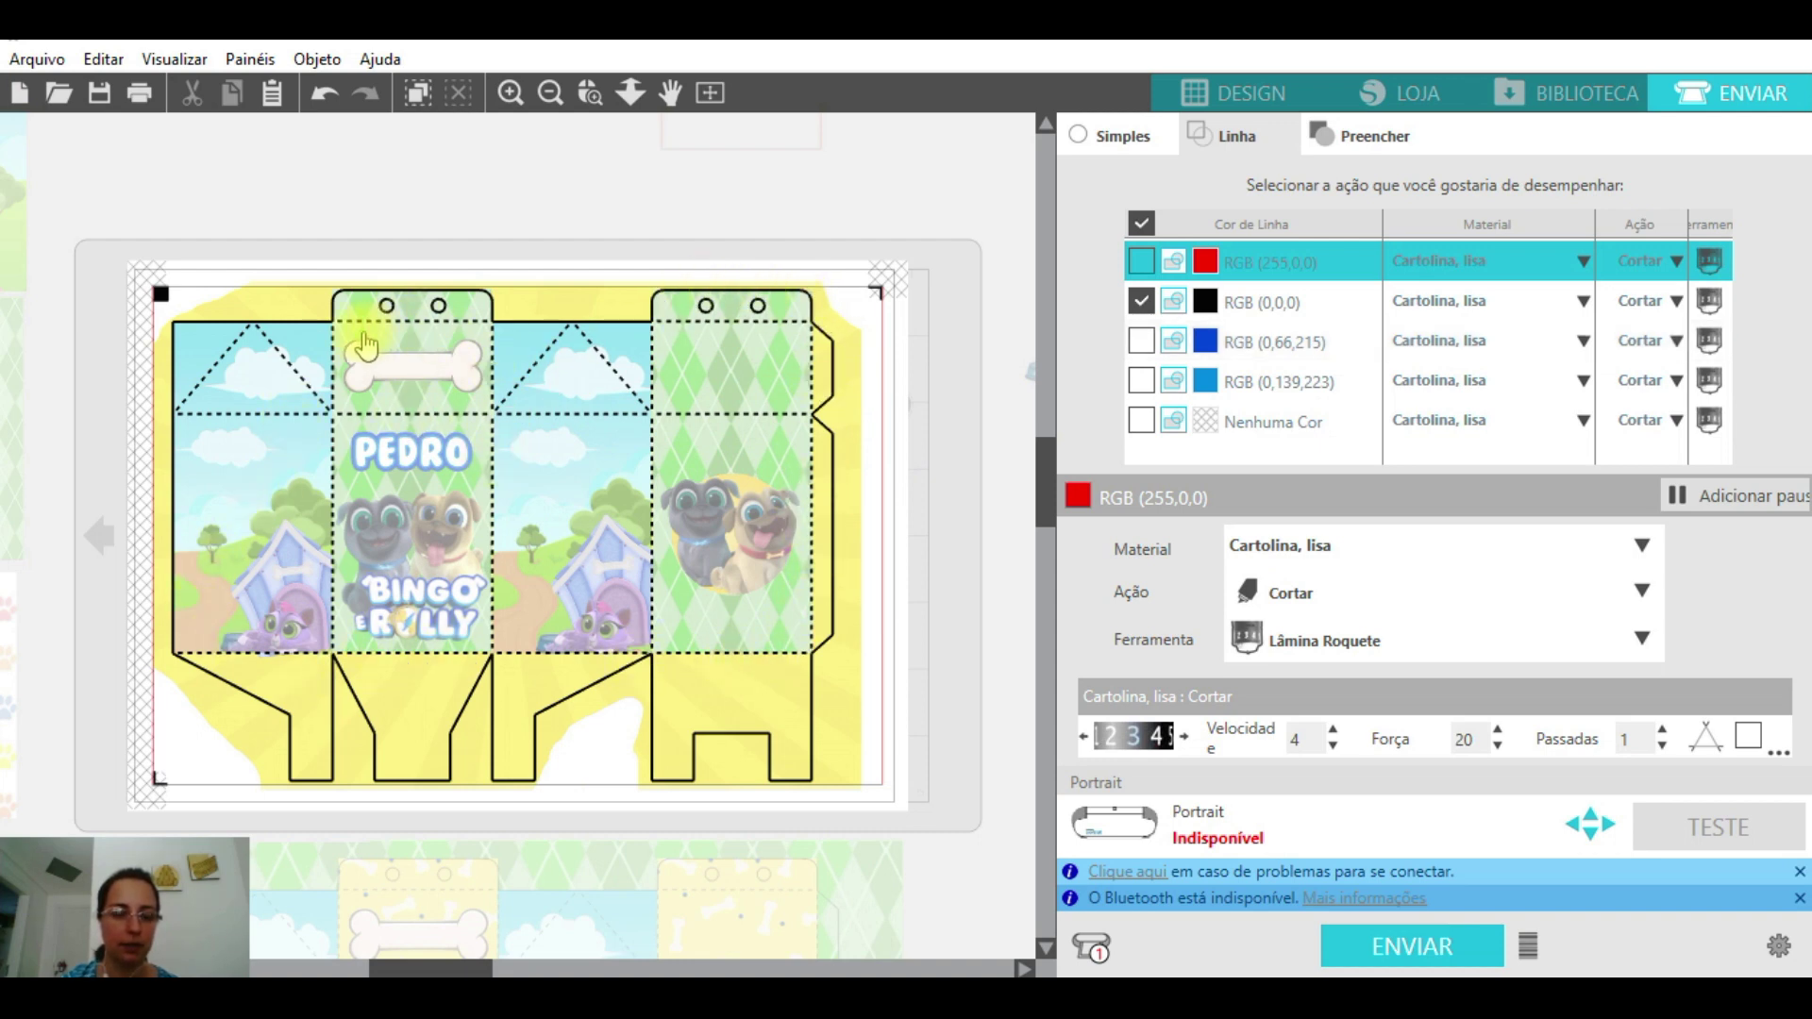
- Switch the red and dark blue line colours on and off again to check which outlines they would cut
{"action": "left_click", "coordinate": [1141, 263]}
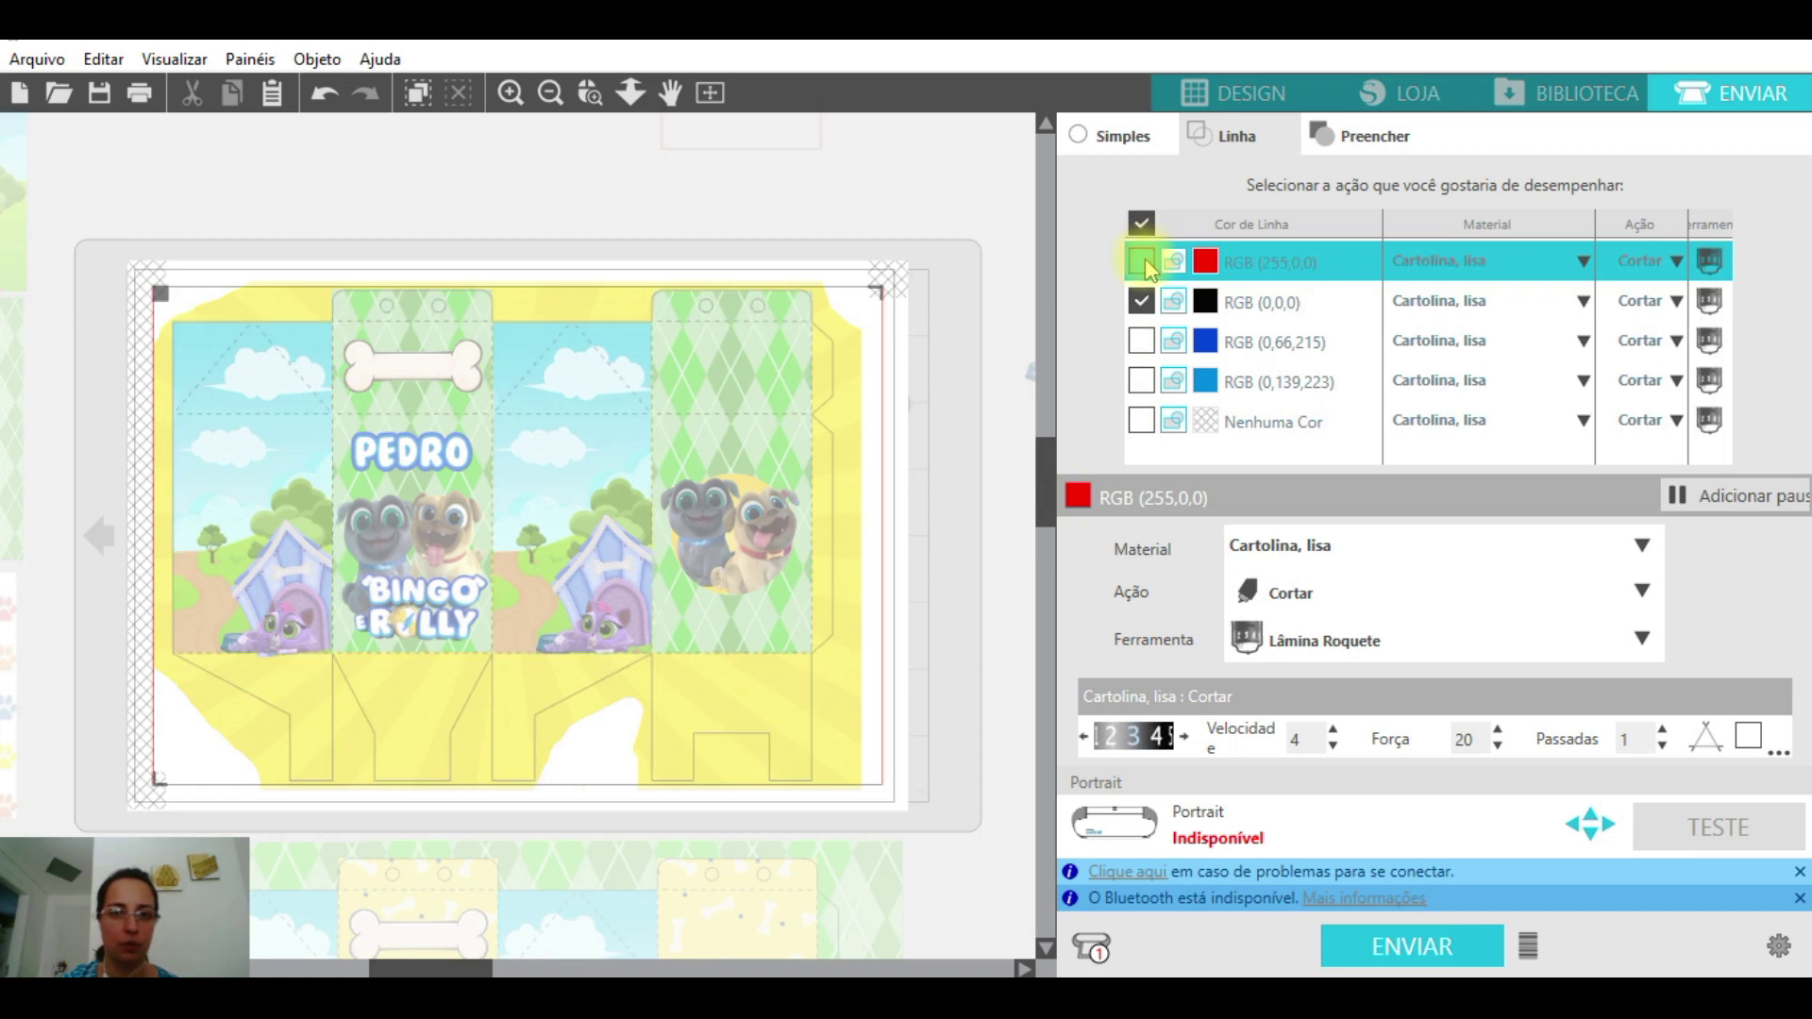
{"action": "left_click", "coordinate": [1143, 342]}
{"action": "left_click", "coordinate": [1143, 341]}
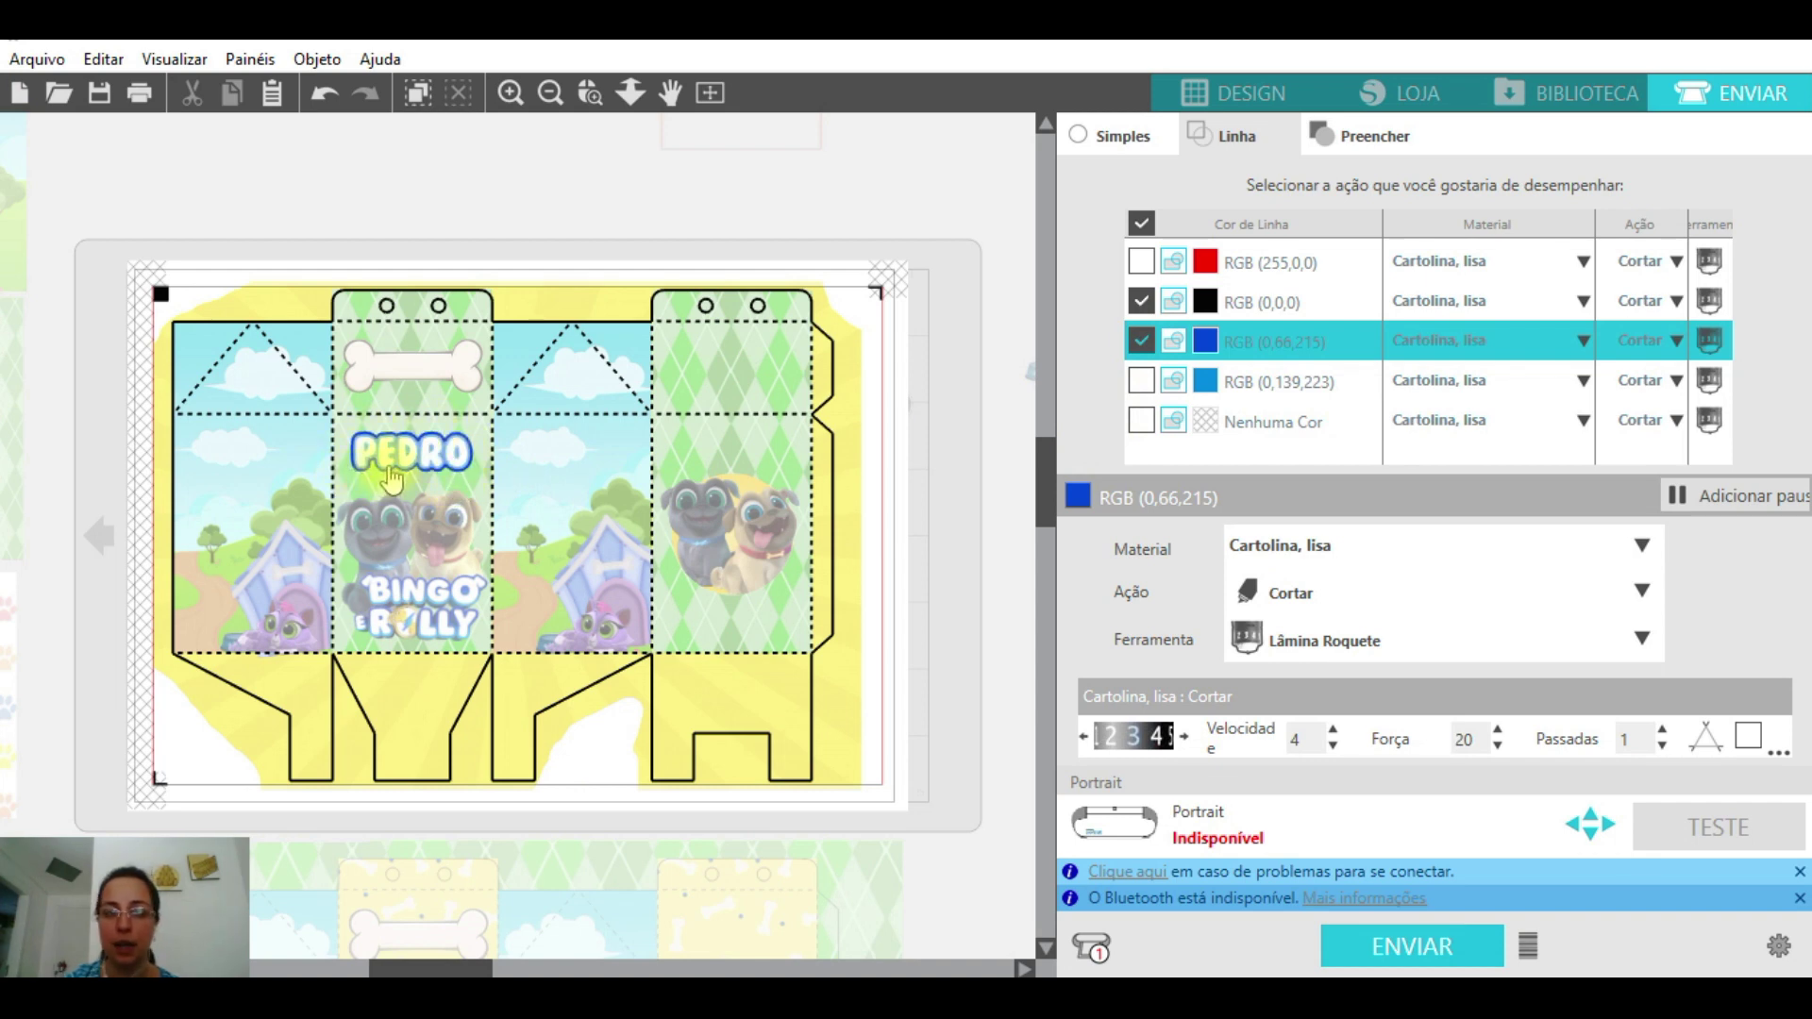
{"action": "left_click", "coordinate": [1142, 341]}
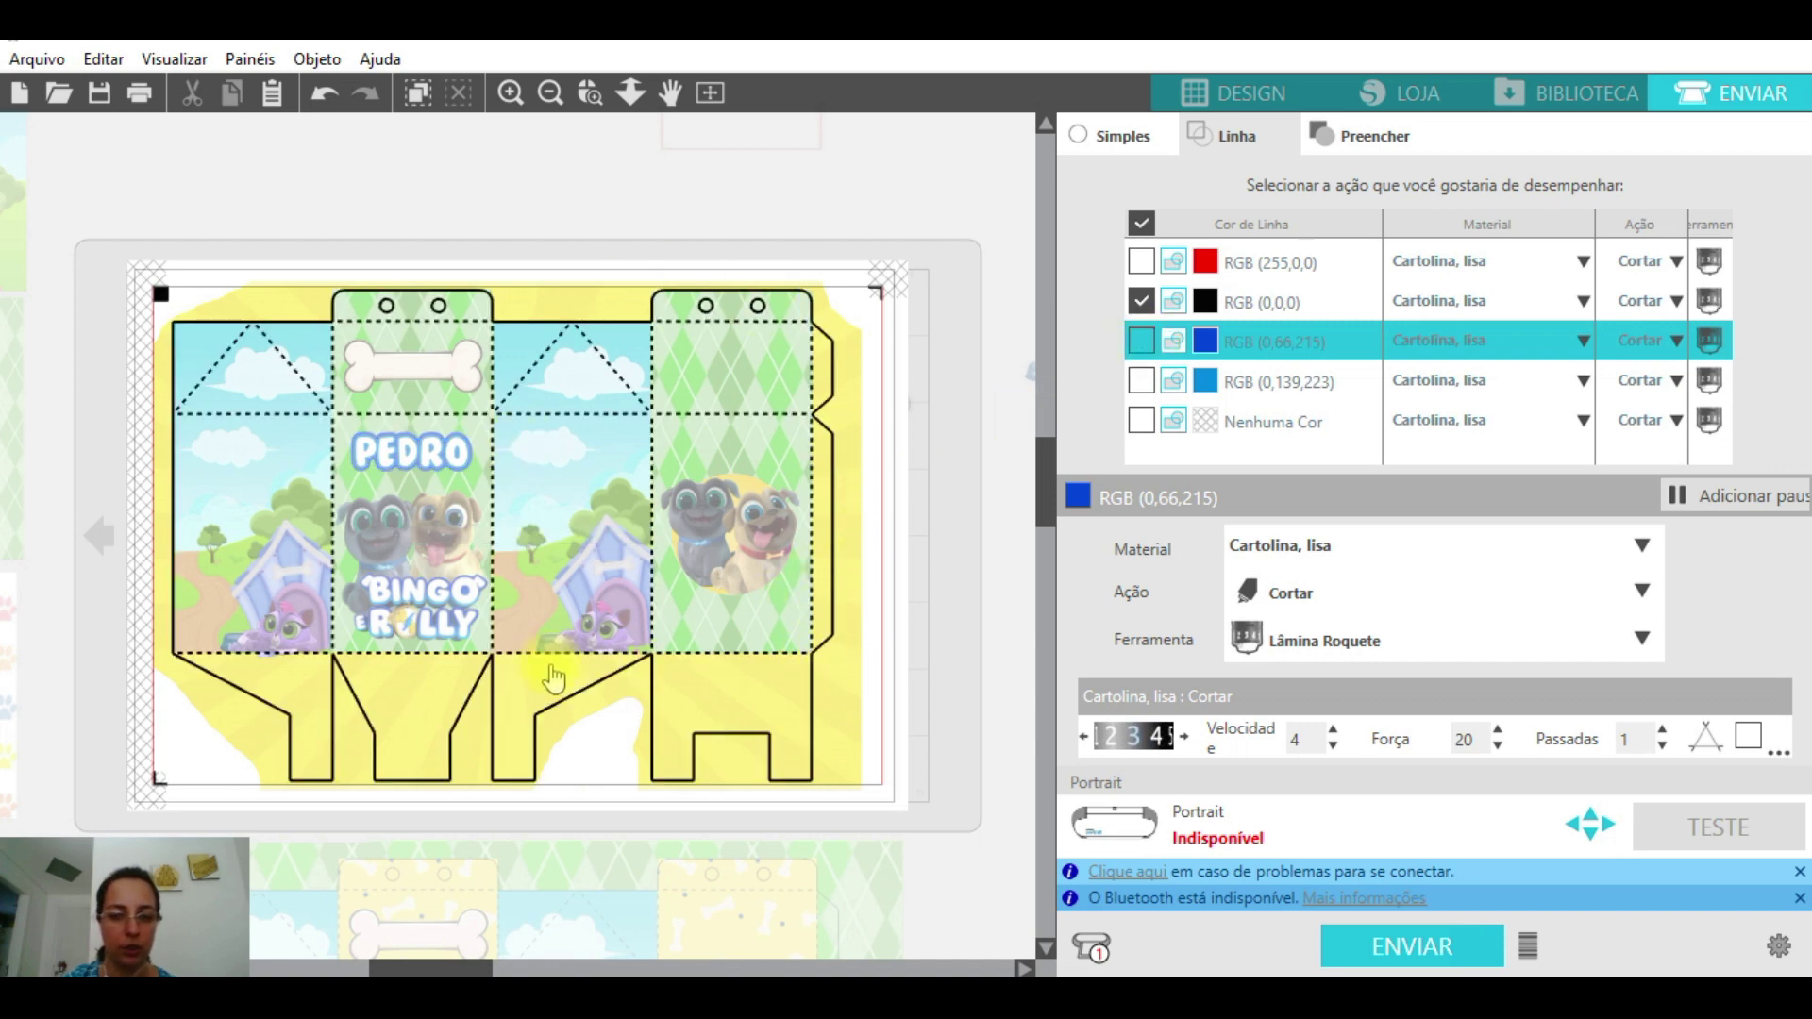
- Set the cutting speed to 2 and the force to 25, and return to the design view
{"action": "left_click", "coordinate": [1333, 746]}
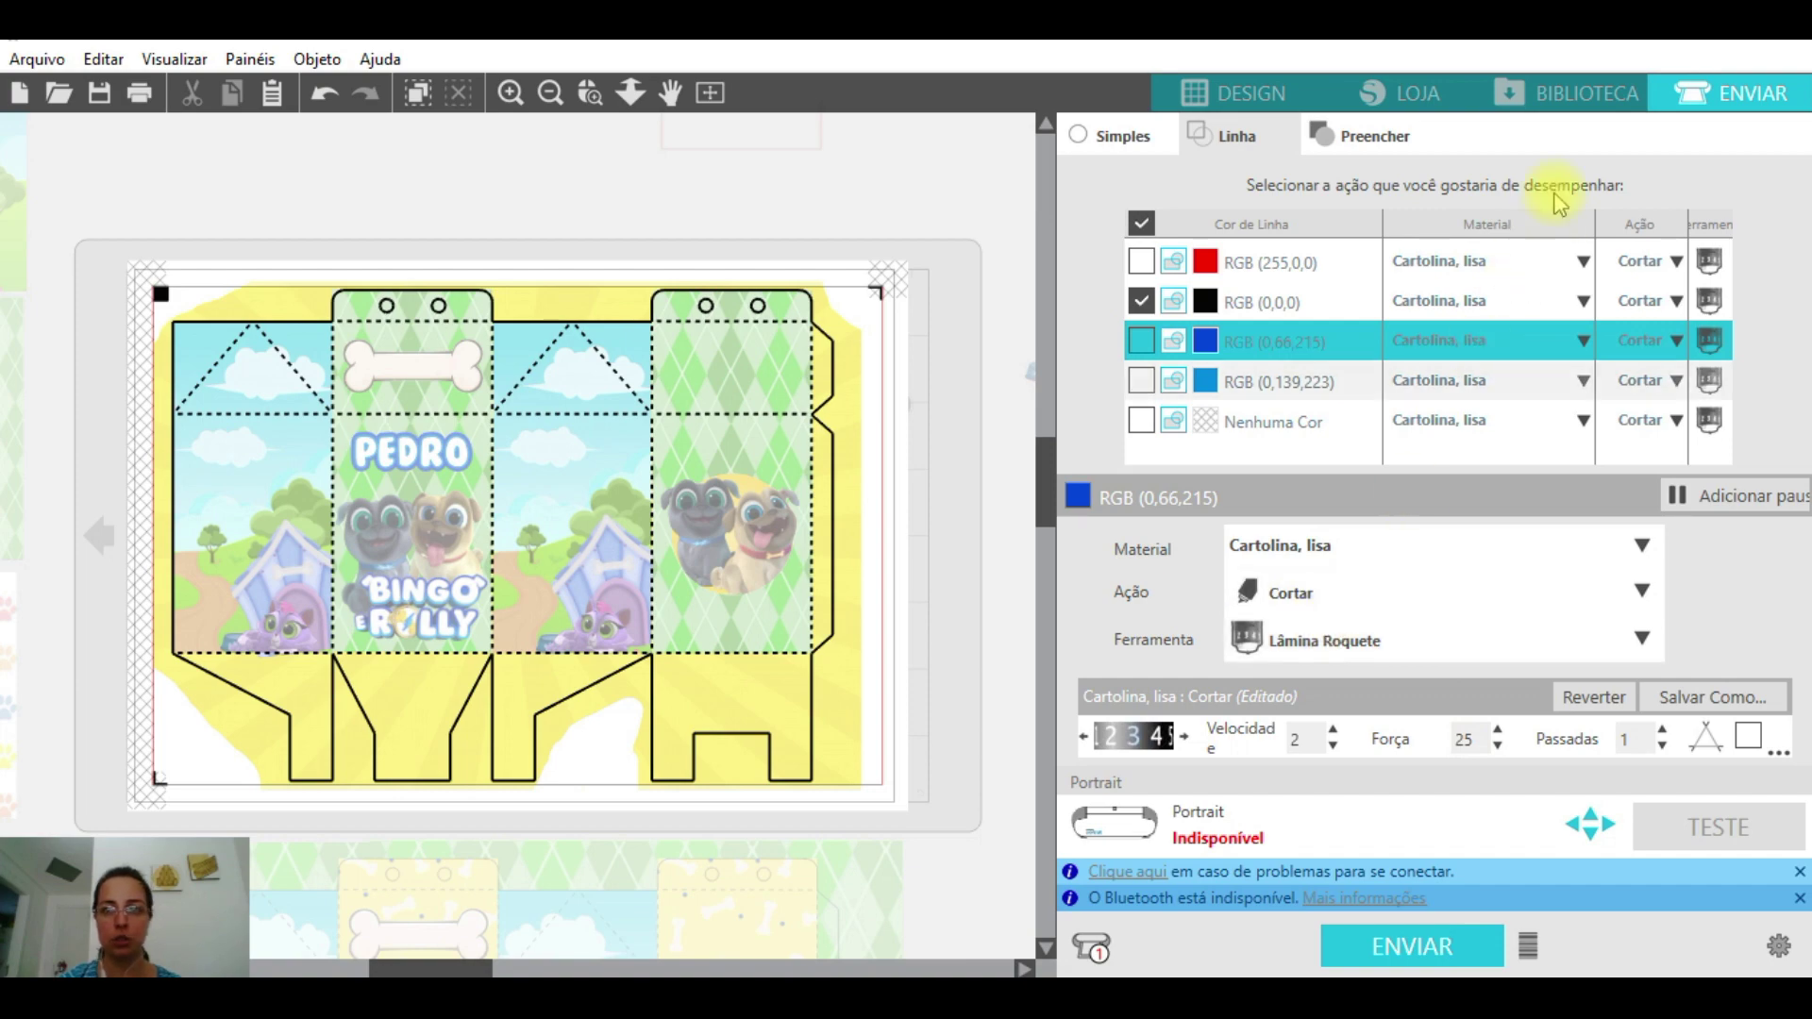
{"action": "left_click", "coordinate": [1270, 99]}
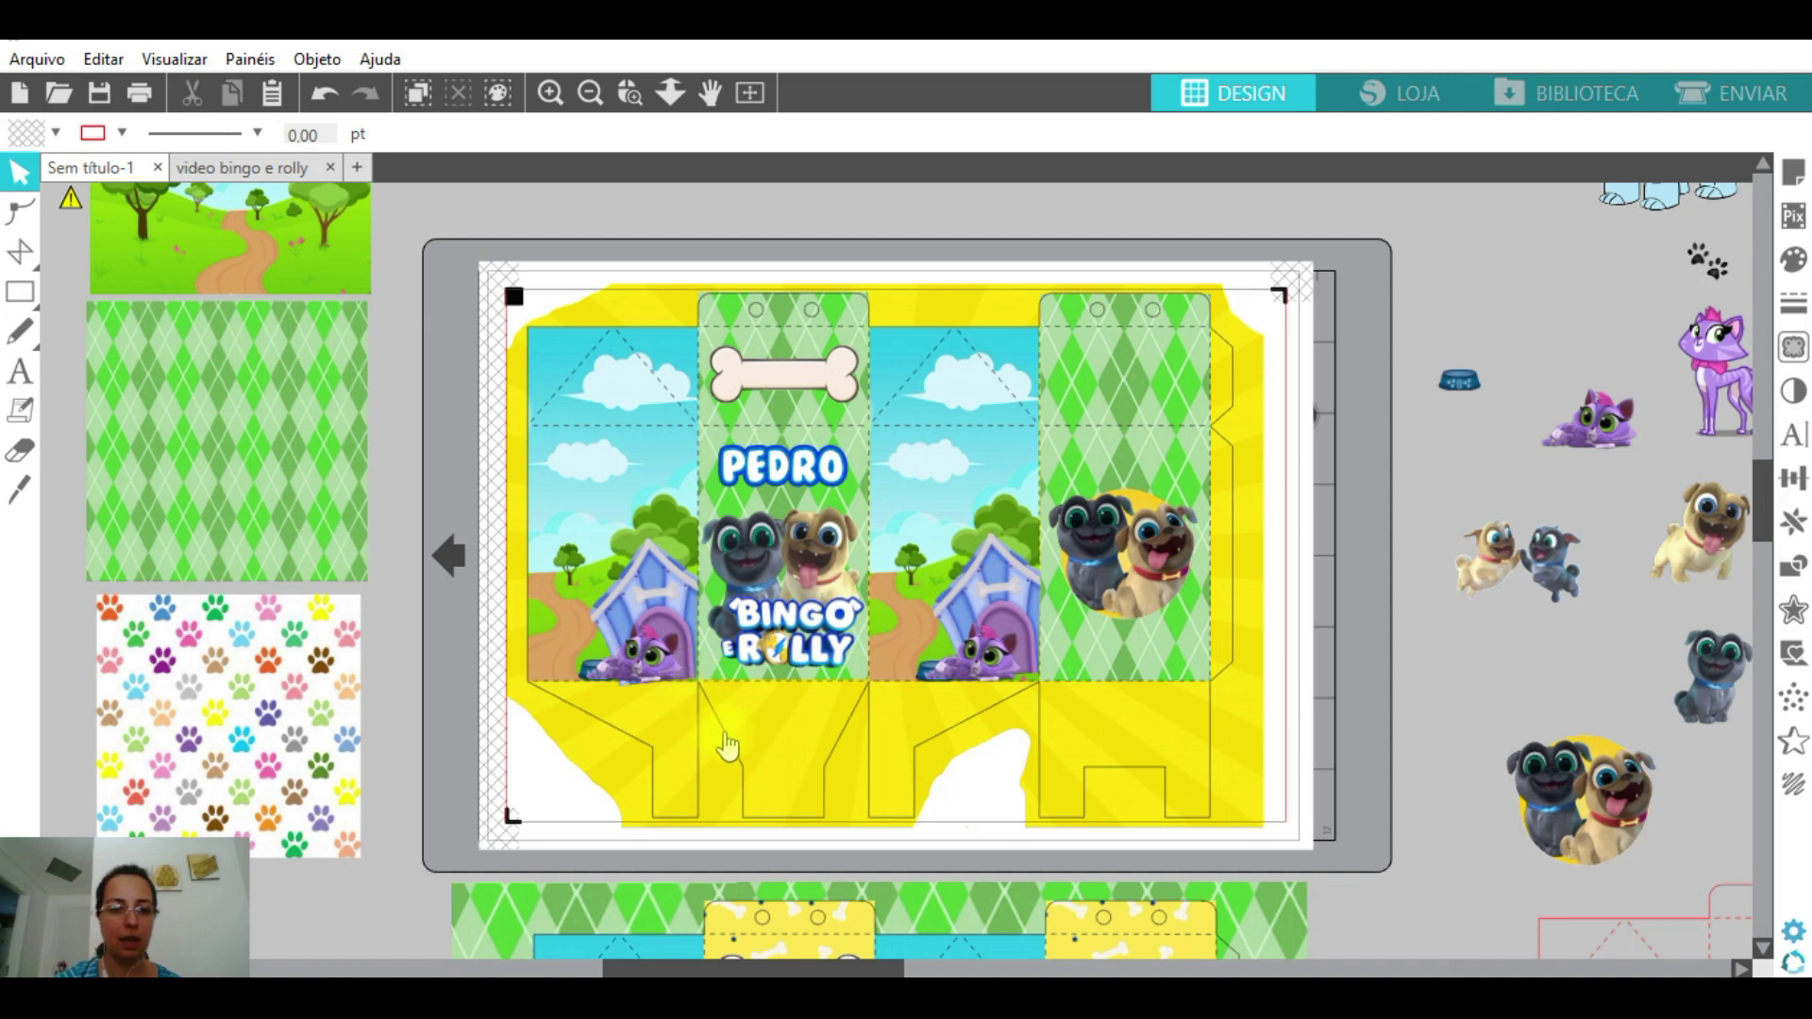
- Set the line thickness of the upper box template's outlines to 1.00 pt
{"action": "left_click", "coordinate": [728, 747]}
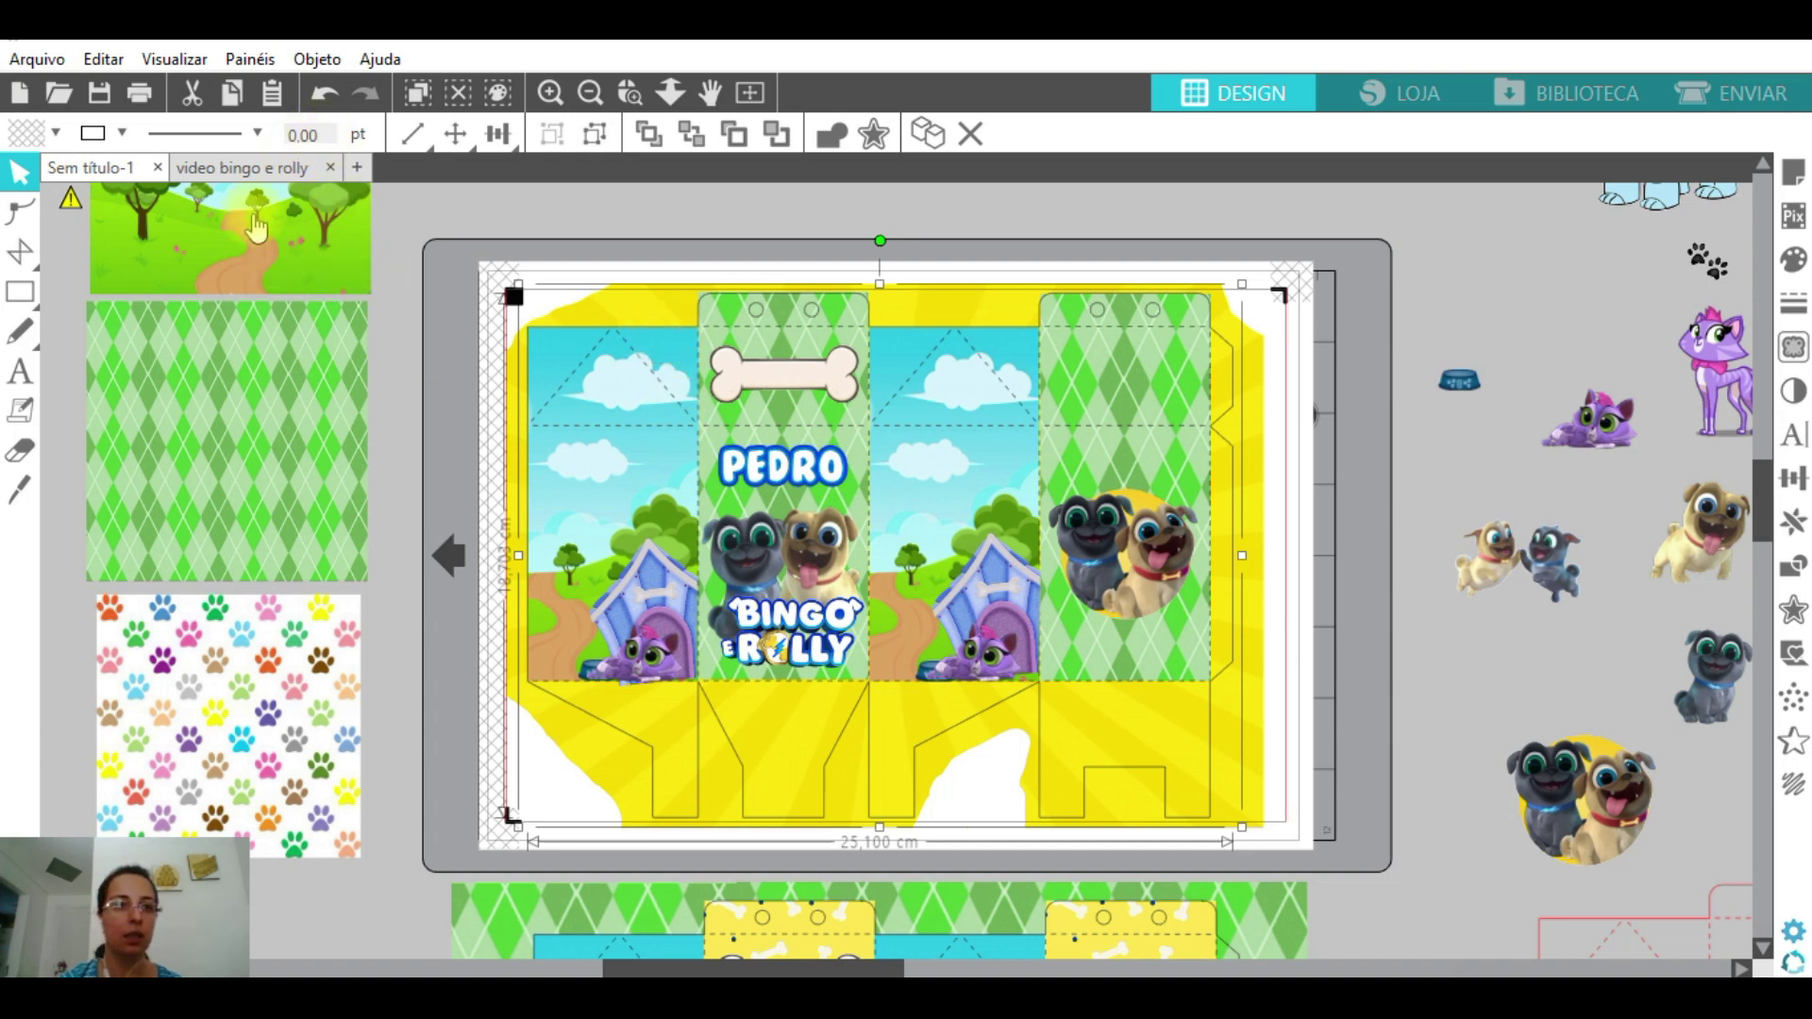
{"action": "left_click", "coordinate": [122, 133]}
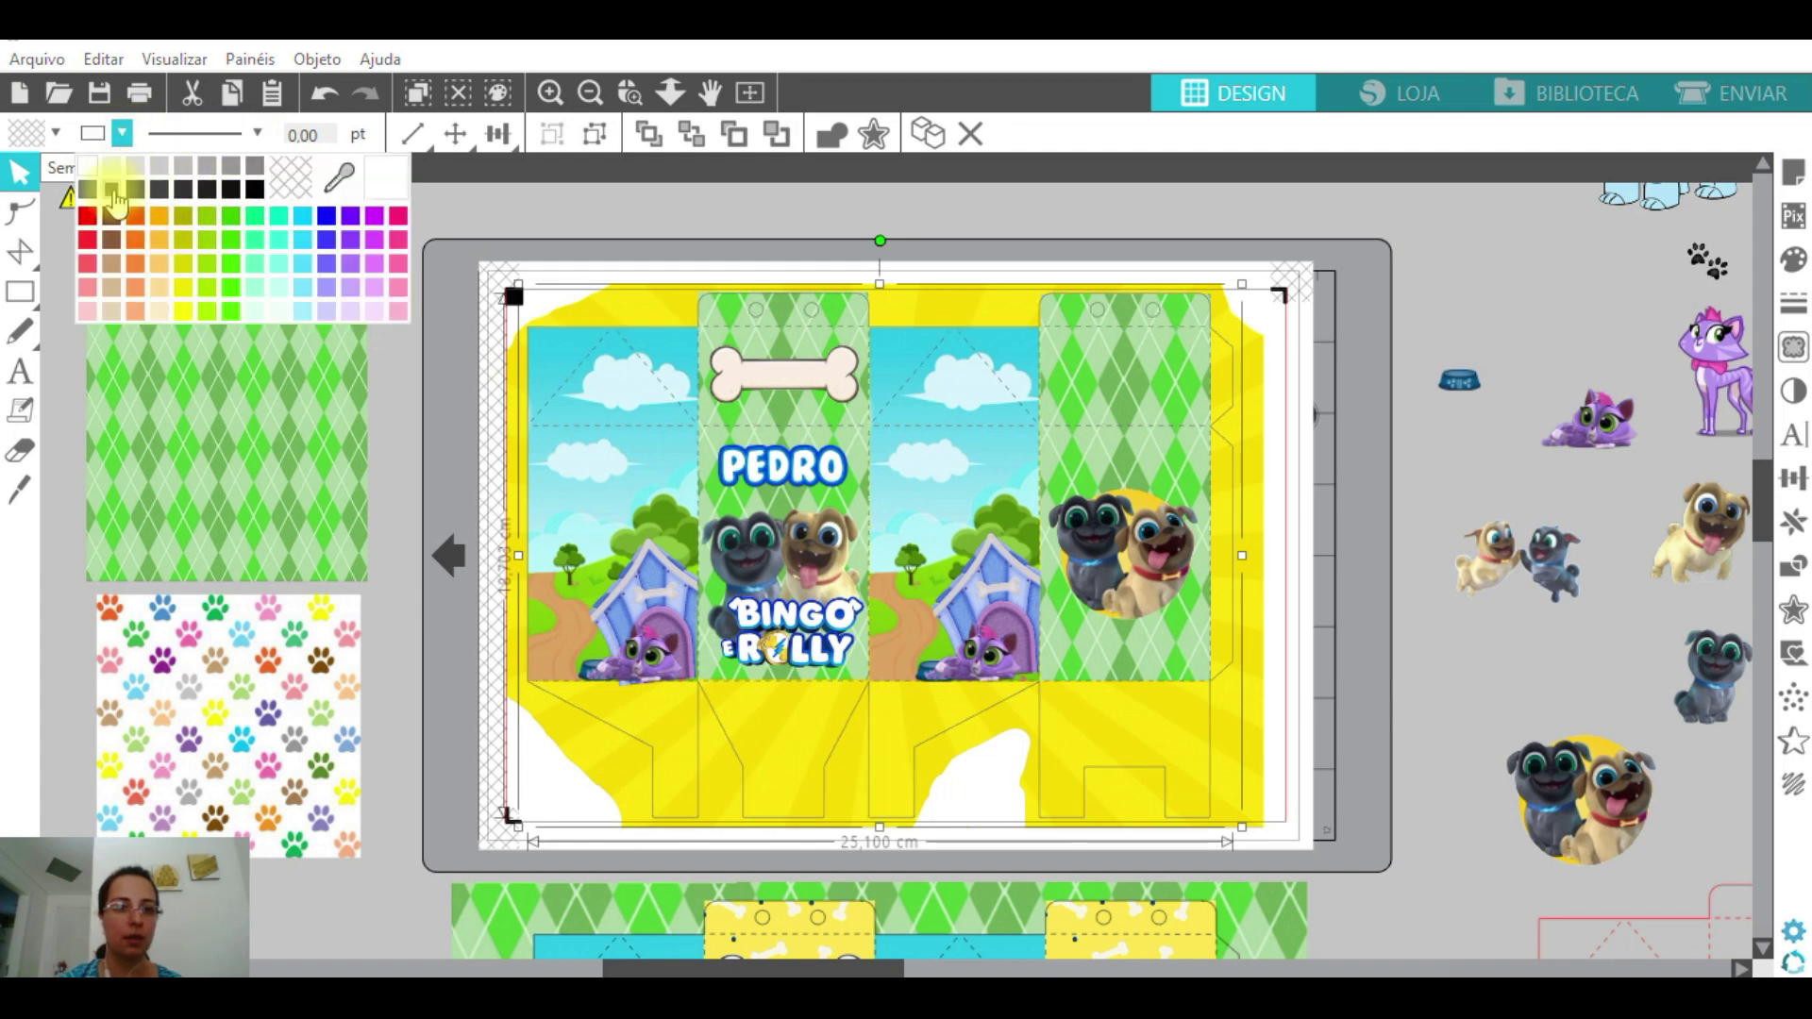
{"action": "double_click", "coordinate": [318, 134]}
{"action": "type", "text": "1"}
{"action": "key", "text": "Return"}
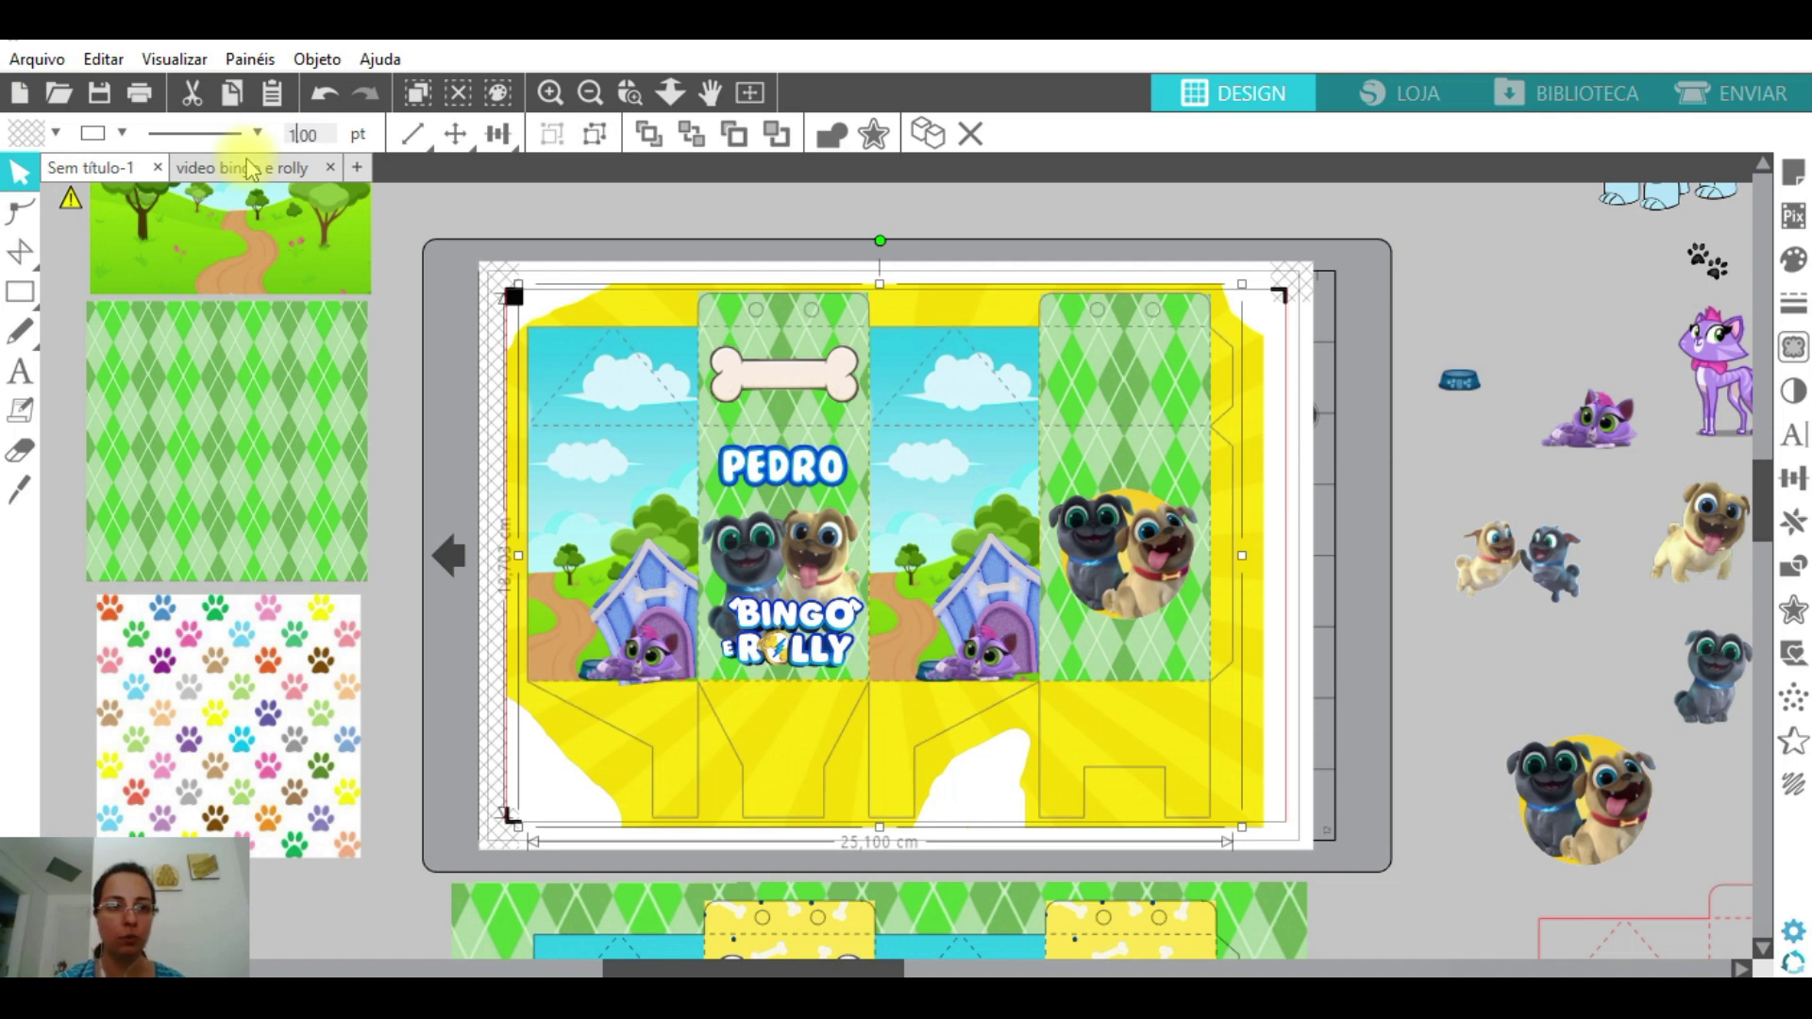
{"action": "left_click", "coordinate": [419, 391]}
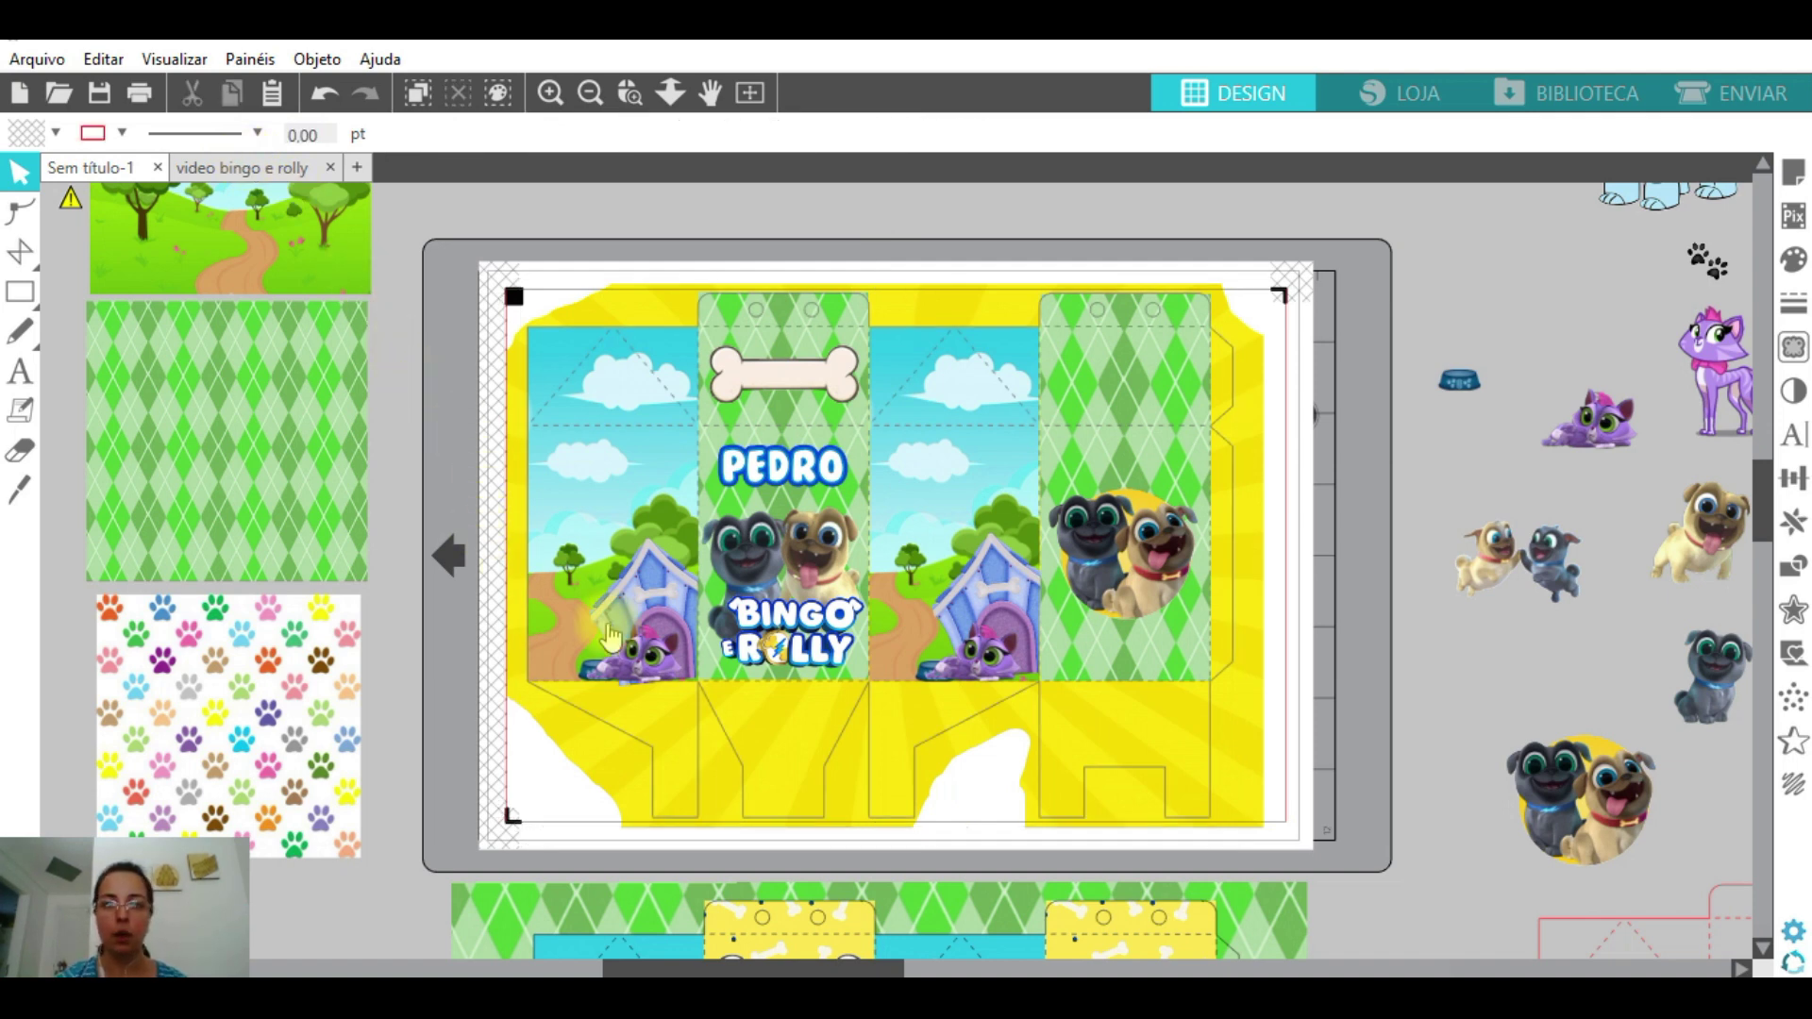